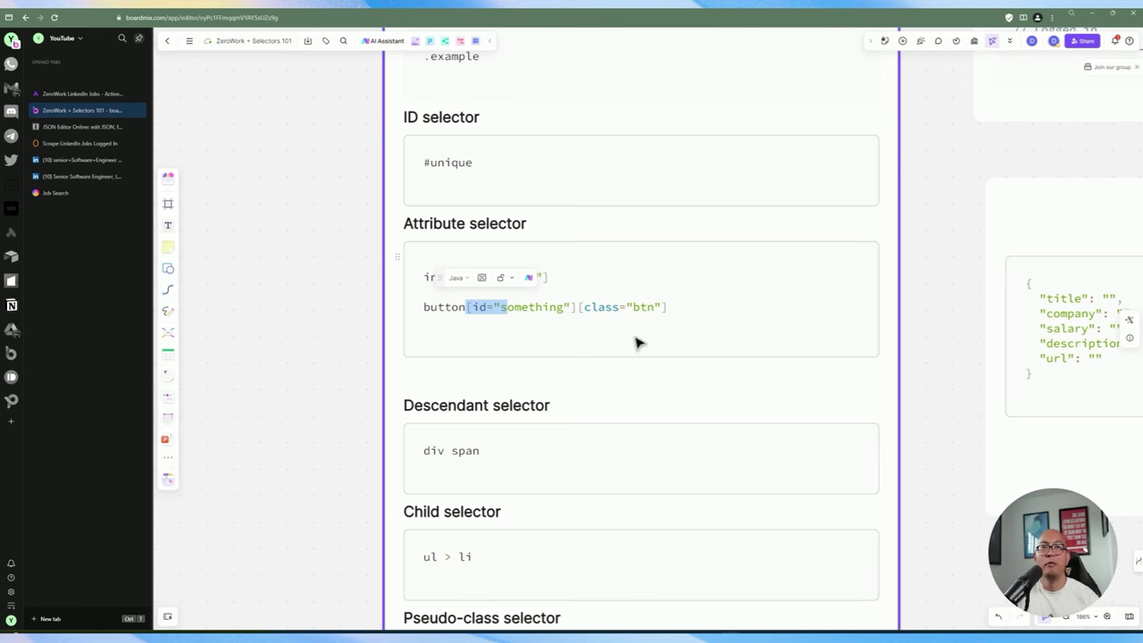
# Examine the descendant selector example, highlighting the div and span parts of "div span".
pyautogui.hscroll(1, 643, 384)
pyautogui.scroll(2, 664, 417)
pyautogui.rightClick(409, 457)
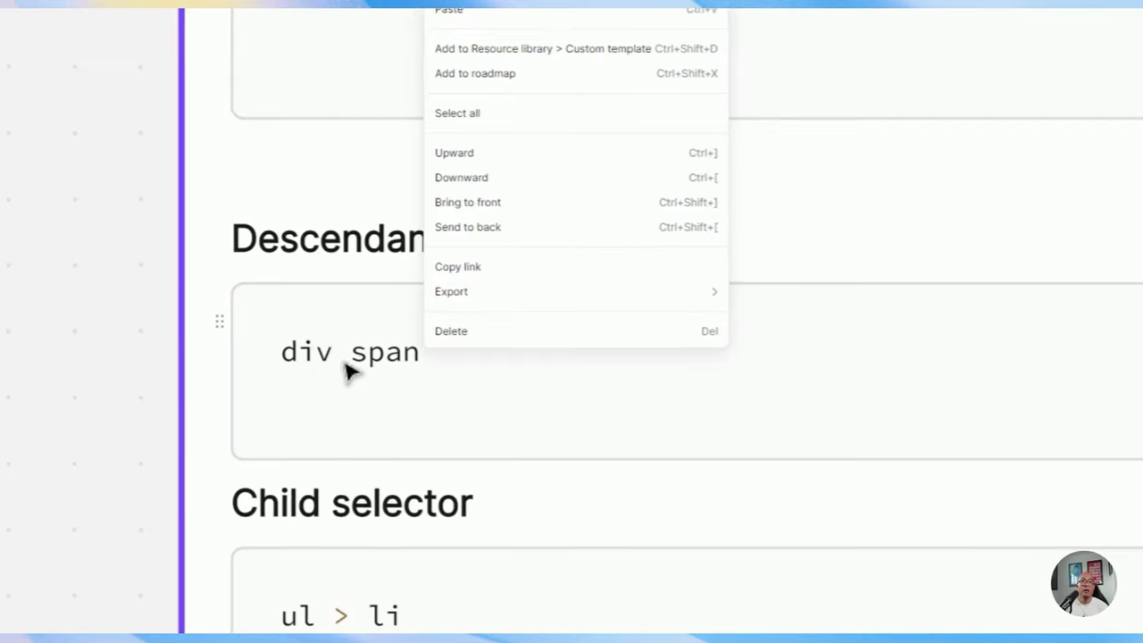
pyautogui.click(373, 459)
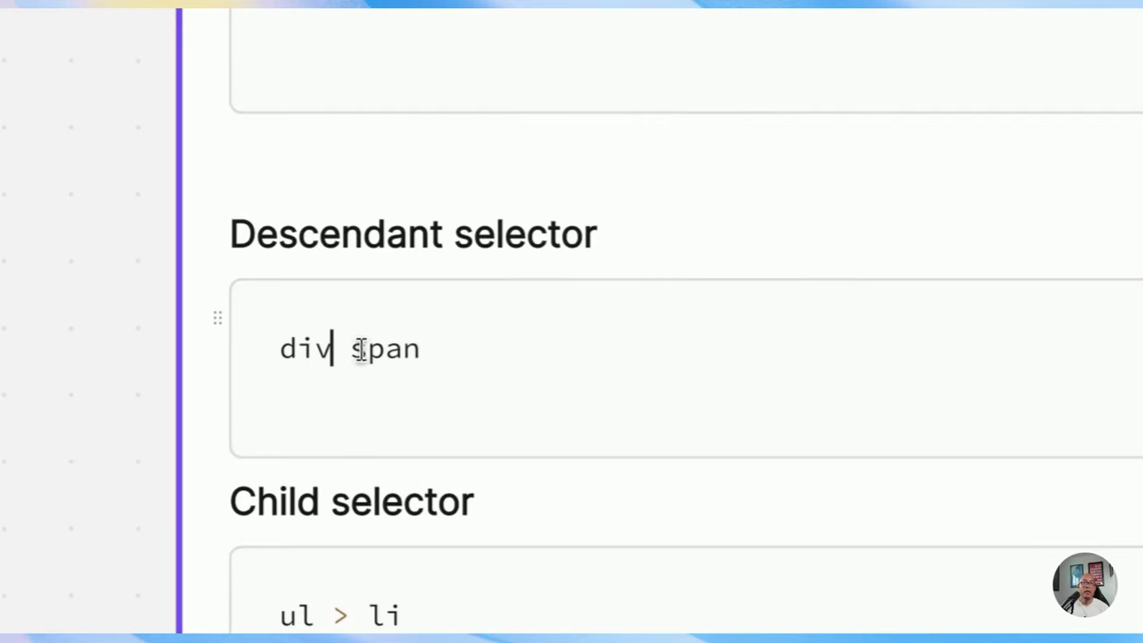
pyautogui.doubleClick(357, 351)
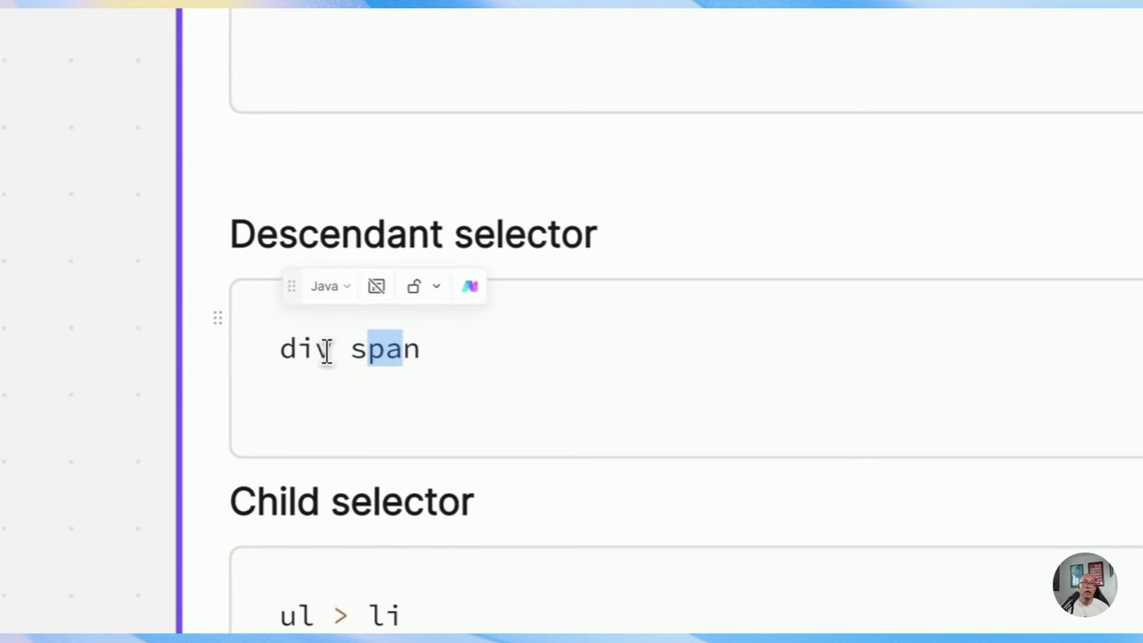
pyautogui.moveTo(324, 352); pyautogui.dragTo(301, 349)
pyautogui.moveTo(414, 348); pyautogui.dragTo(282, 350)
pyautogui.click(380, 353)
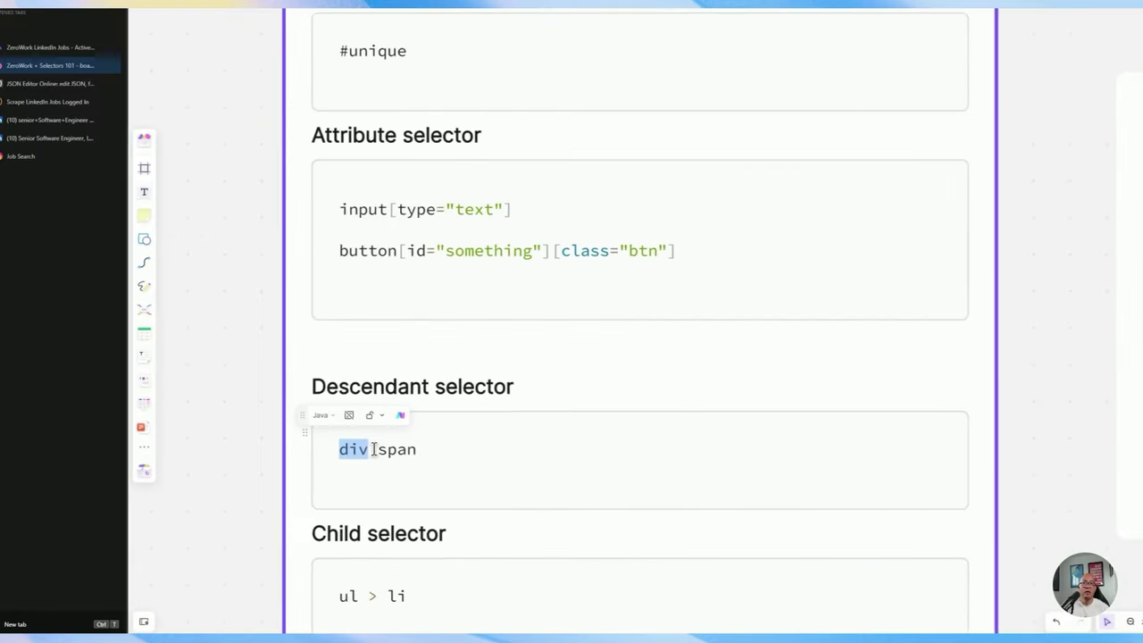
pyautogui.click(358, 352)
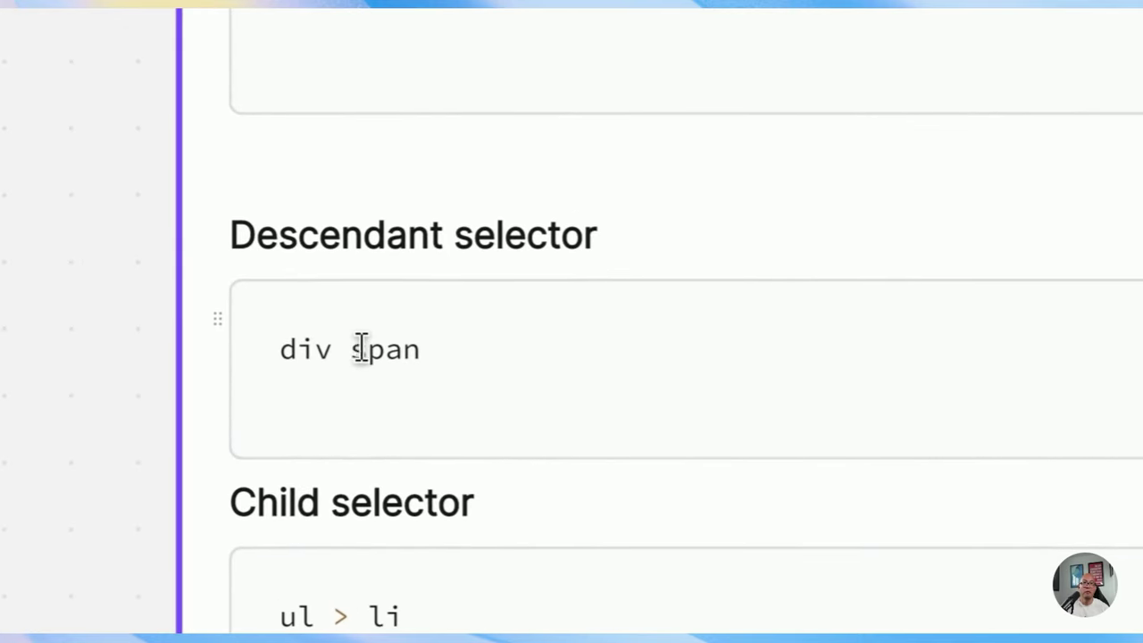
pyautogui.moveTo(421, 350); pyautogui.dragTo(287, 348)
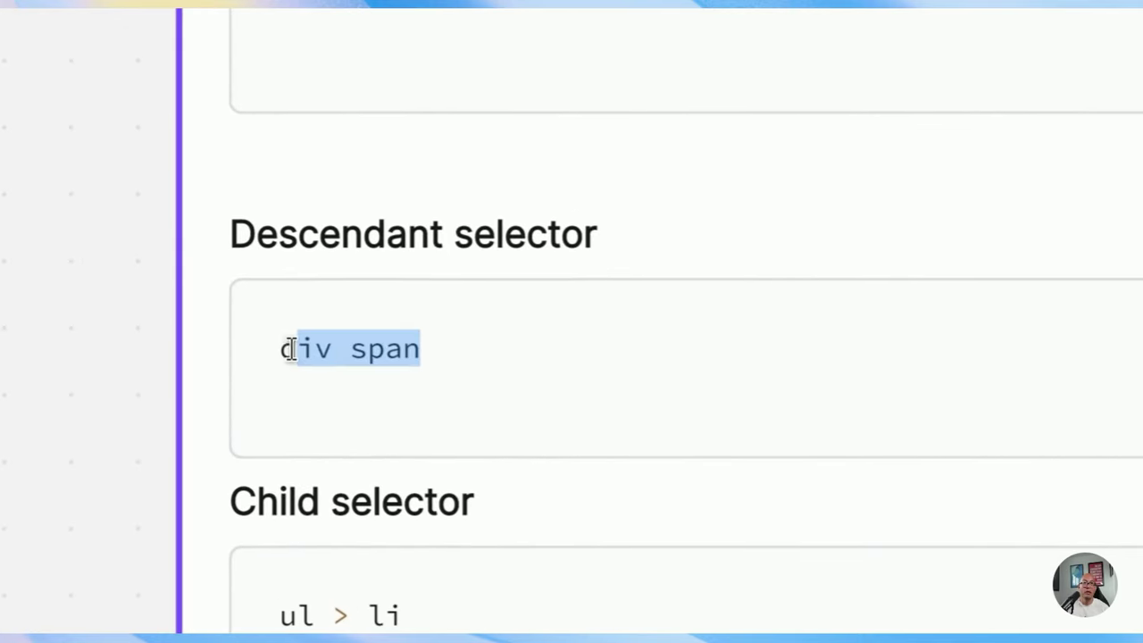
pyautogui.click(351, 348)
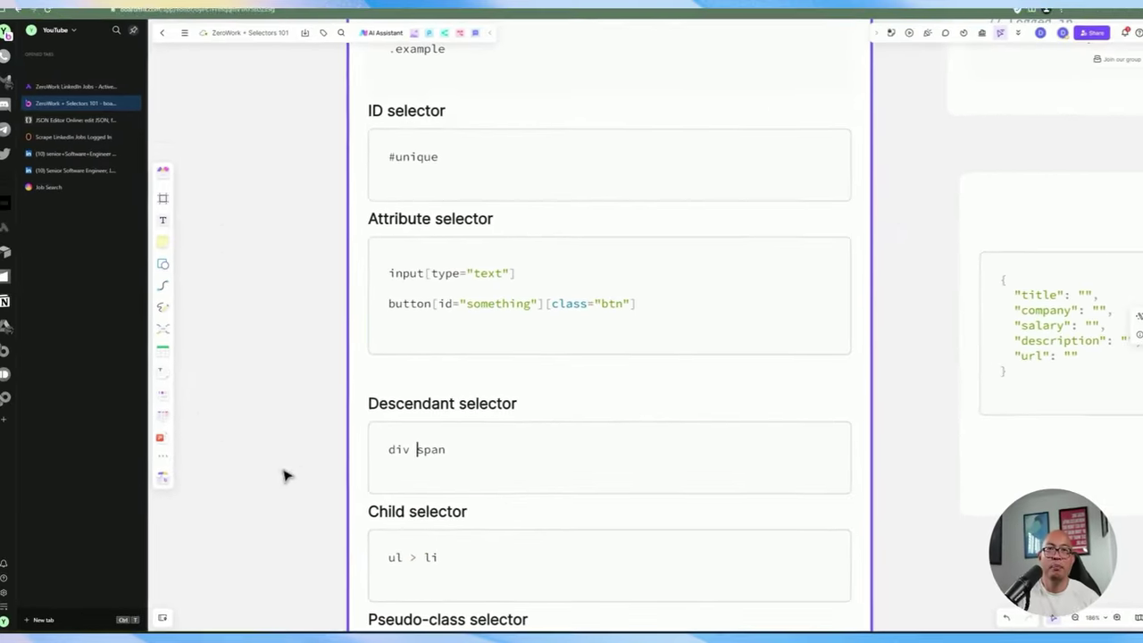
# Examine the child selector example "ul > li", highlighting the parent, the > combinator and the child element.
pyautogui.scroll(-2, 317, 451)
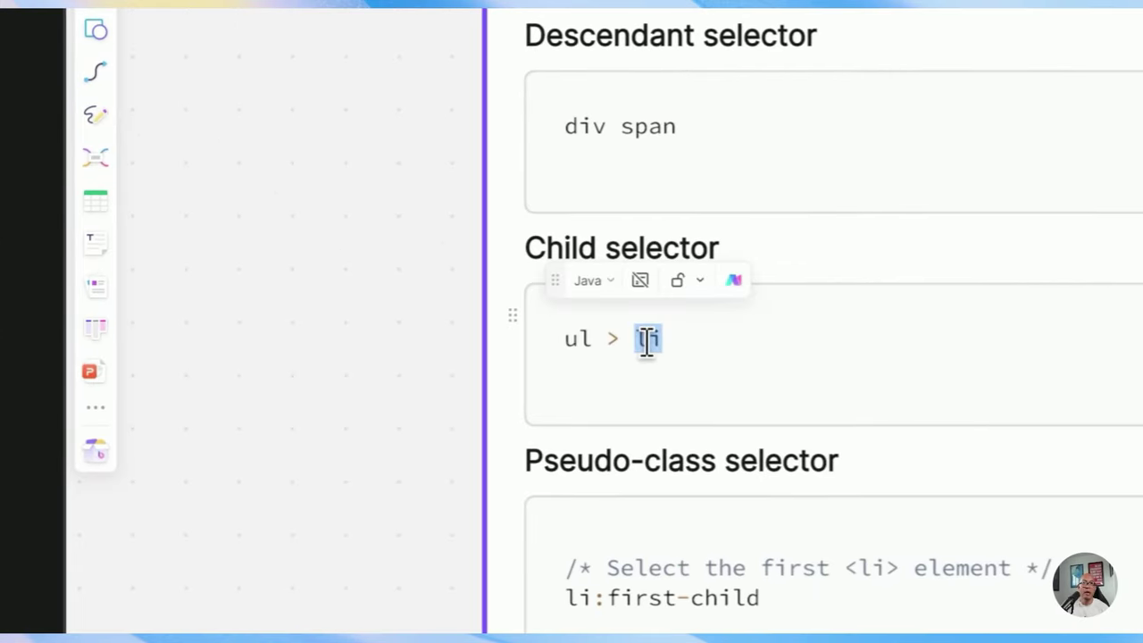
pyautogui.doubleClick(608, 342)
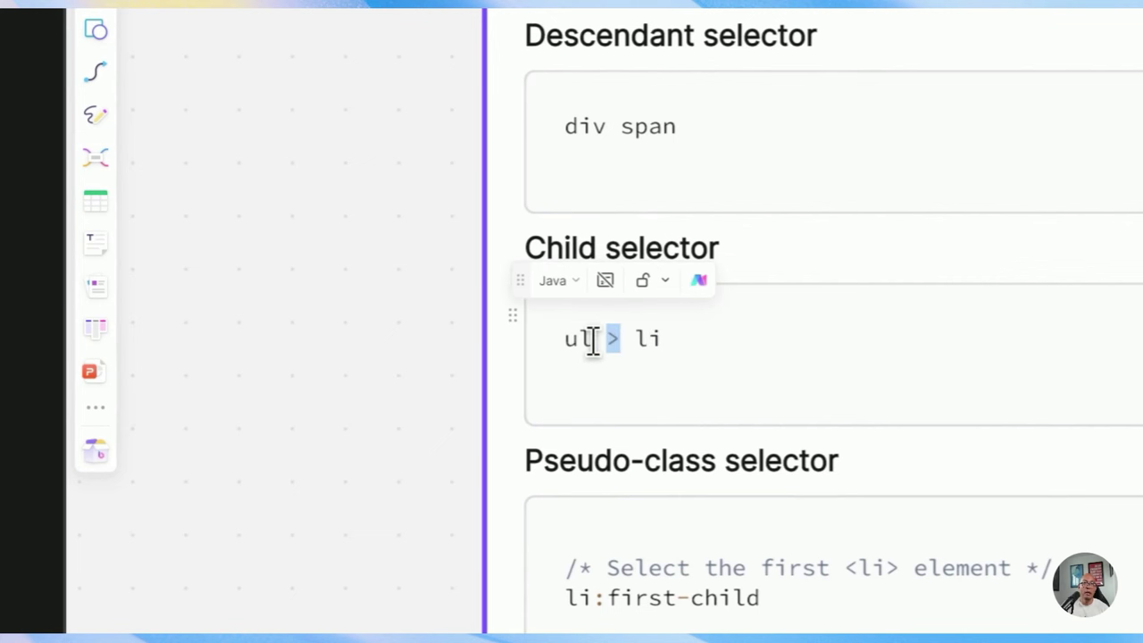
pyautogui.doubleClick(577, 340)
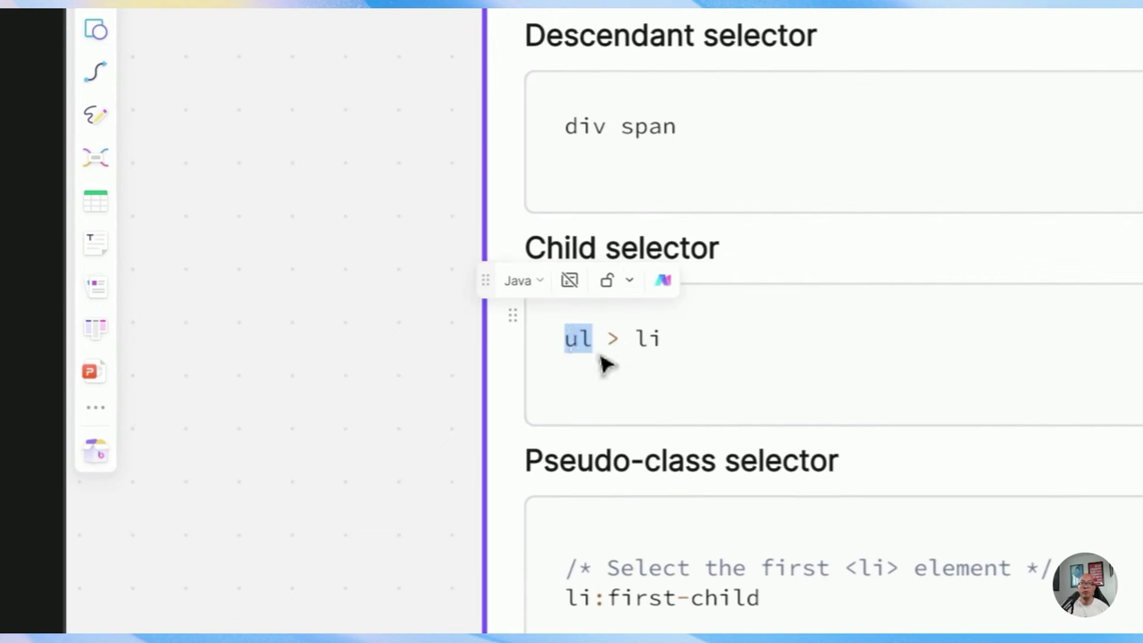
pyautogui.click(609, 340)
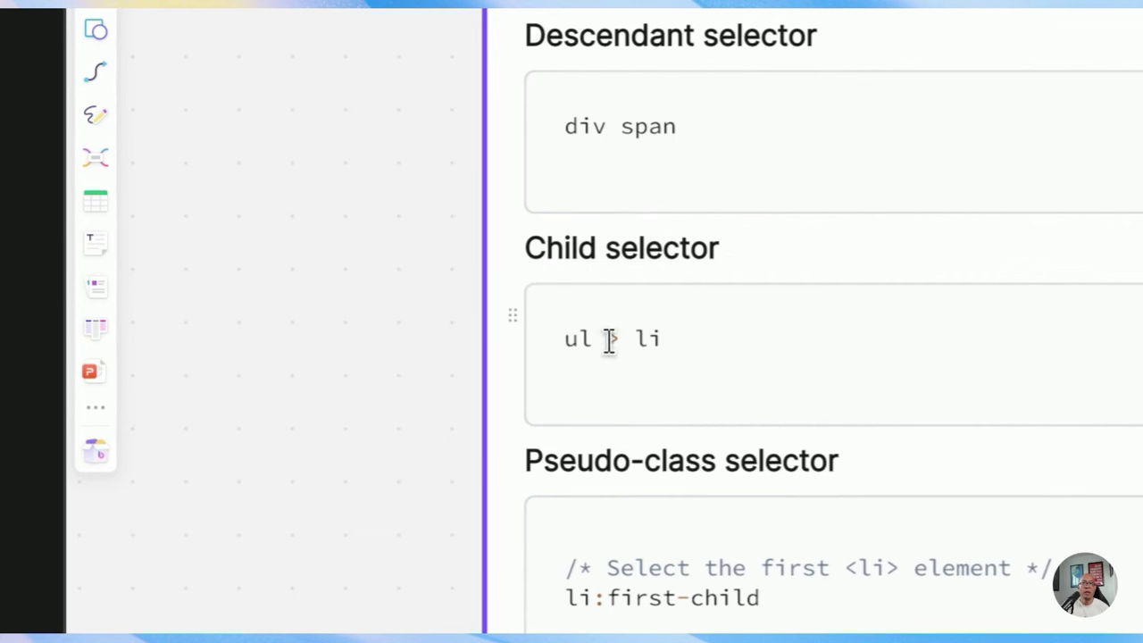
pyautogui.doubleClick(657, 339)
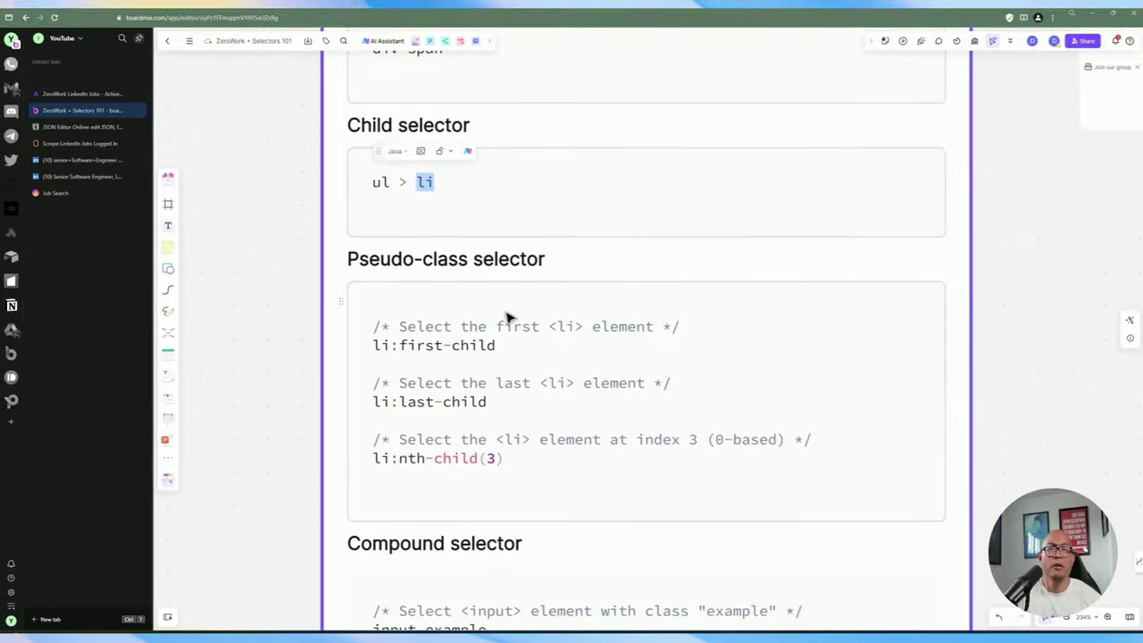
# Examine the first two pseudo-class selector examples, highlighting li:first-child and li:last-child.
pyautogui.click(478, 346)
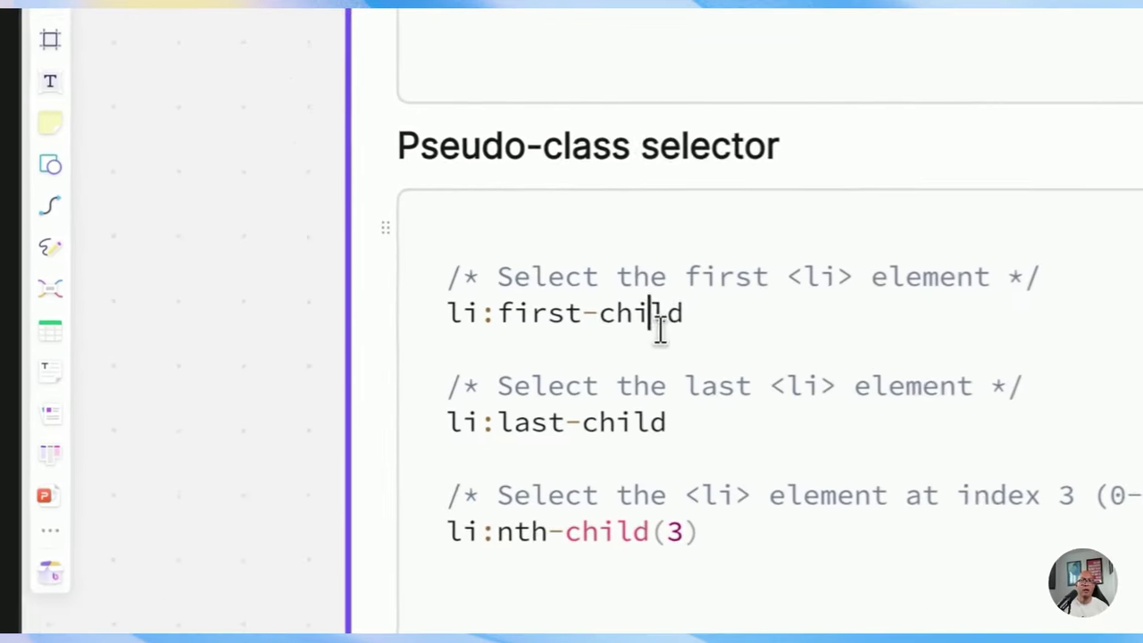
pyautogui.moveTo(659, 330); pyautogui.dragTo(538, 306)
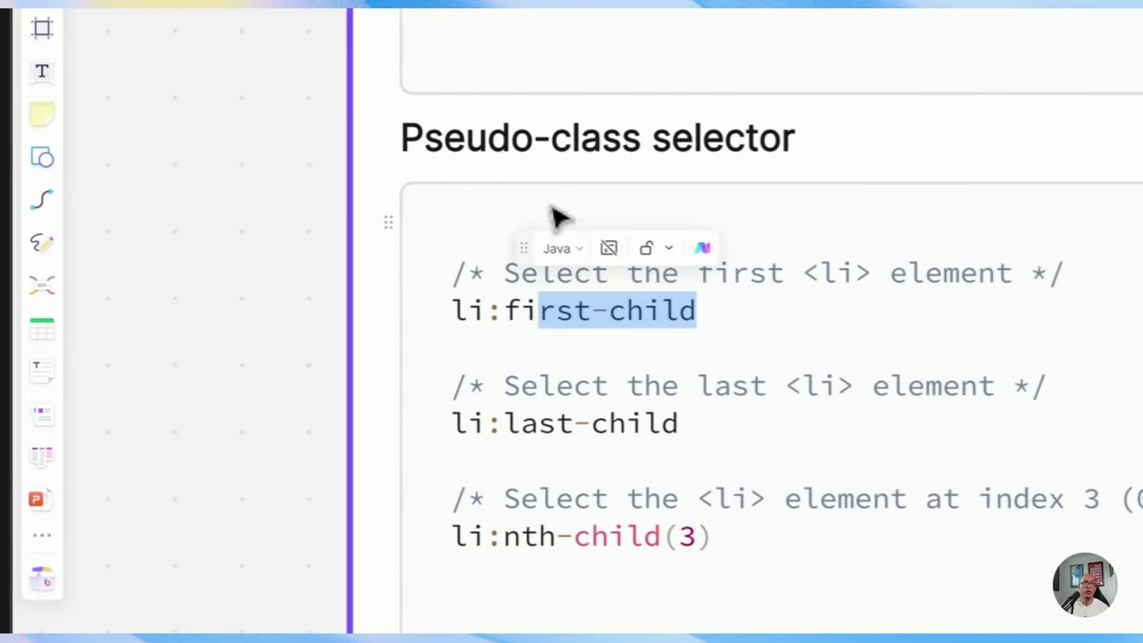
pyautogui.doubleClick(498, 313)
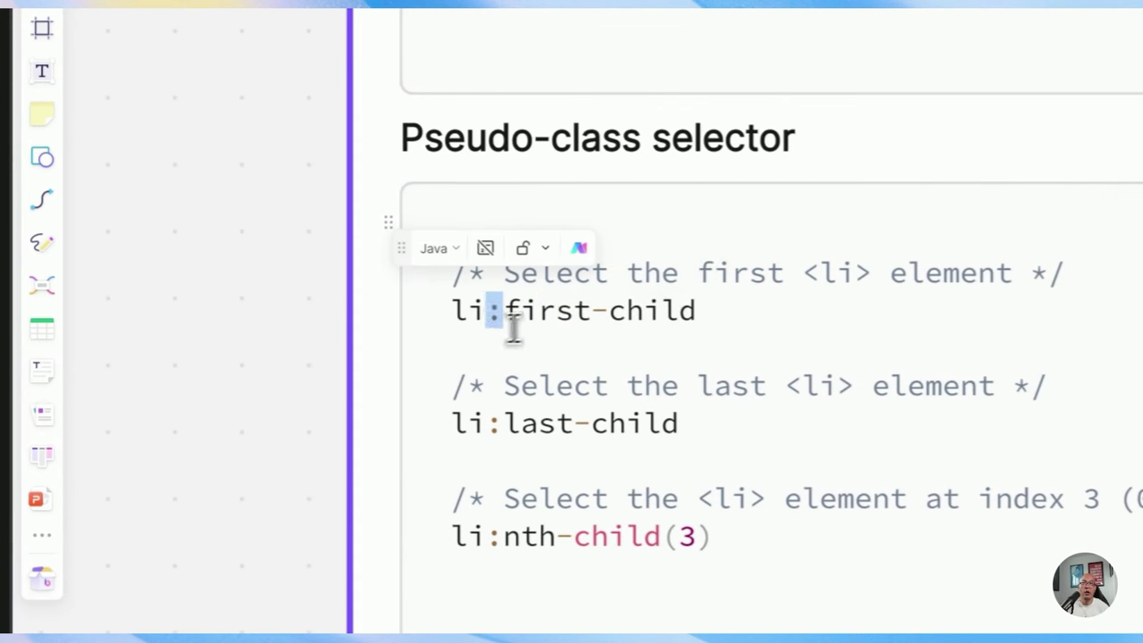
pyautogui.click(500, 421)
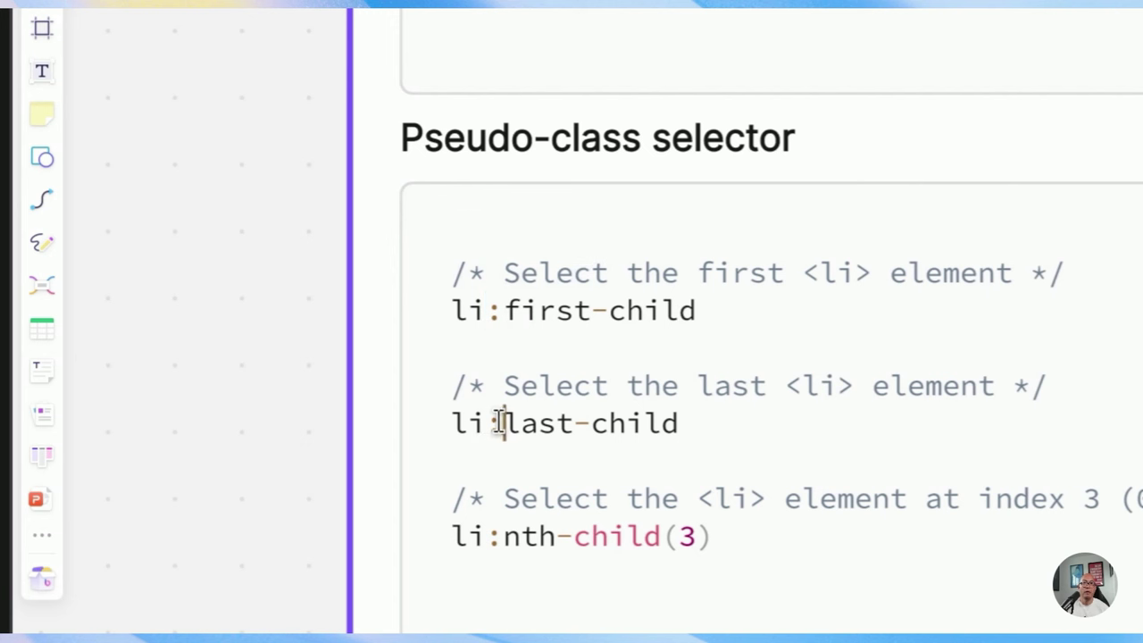
pyautogui.moveTo(501, 423); pyautogui.dragTo(489, 422)
pyautogui.click(618, 430)
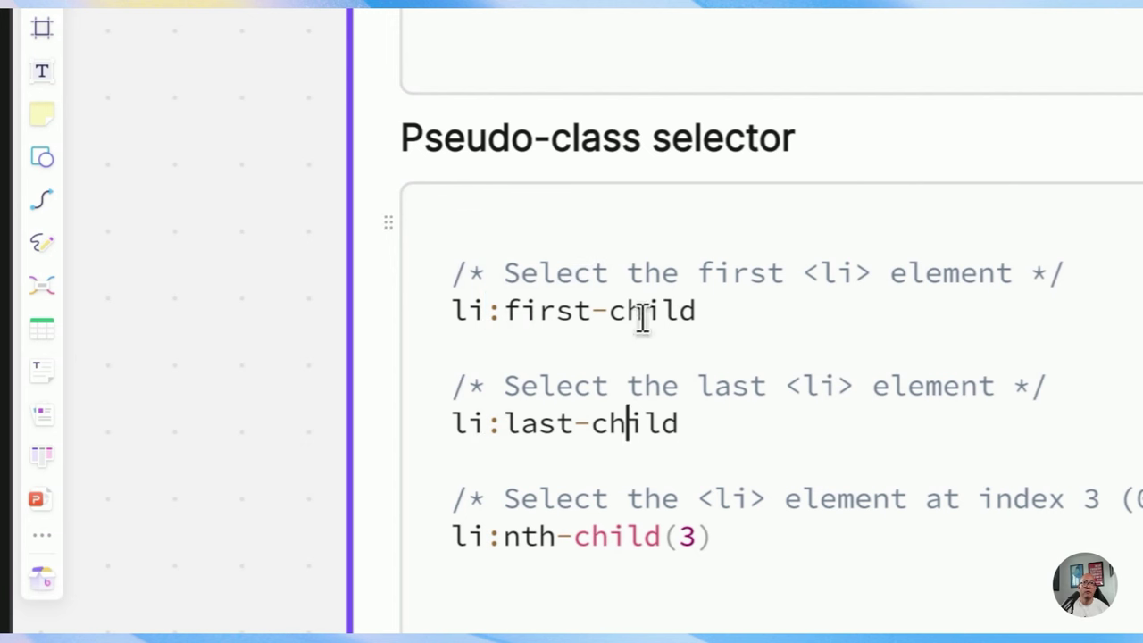
pyautogui.tripleClick(455, 309)
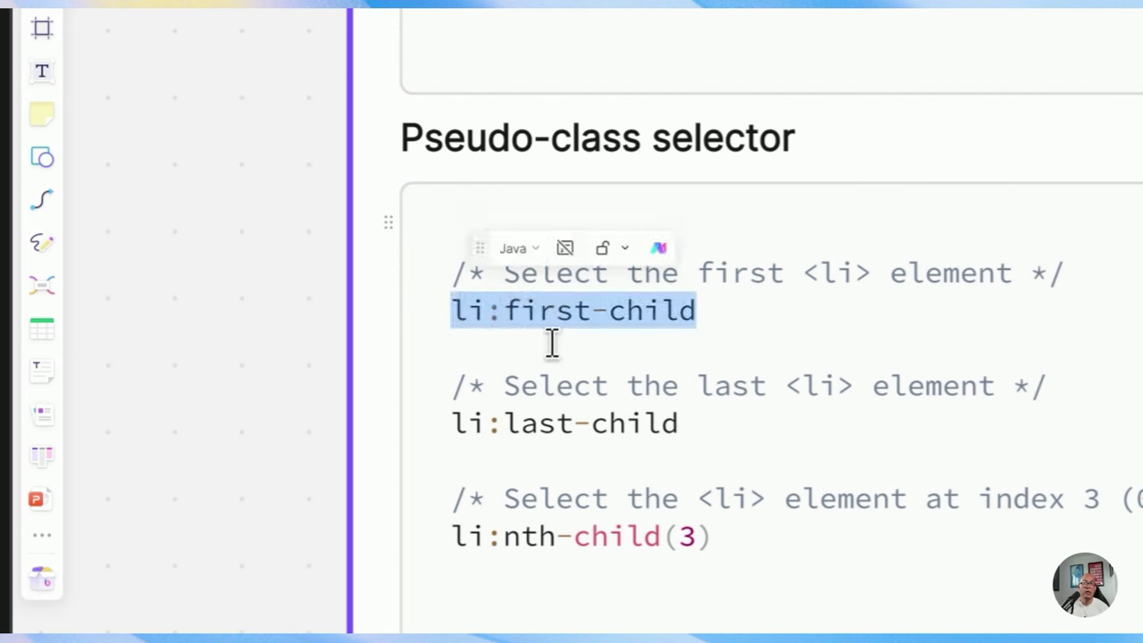
pyautogui.moveTo(680, 422); pyautogui.dragTo(441, 419)
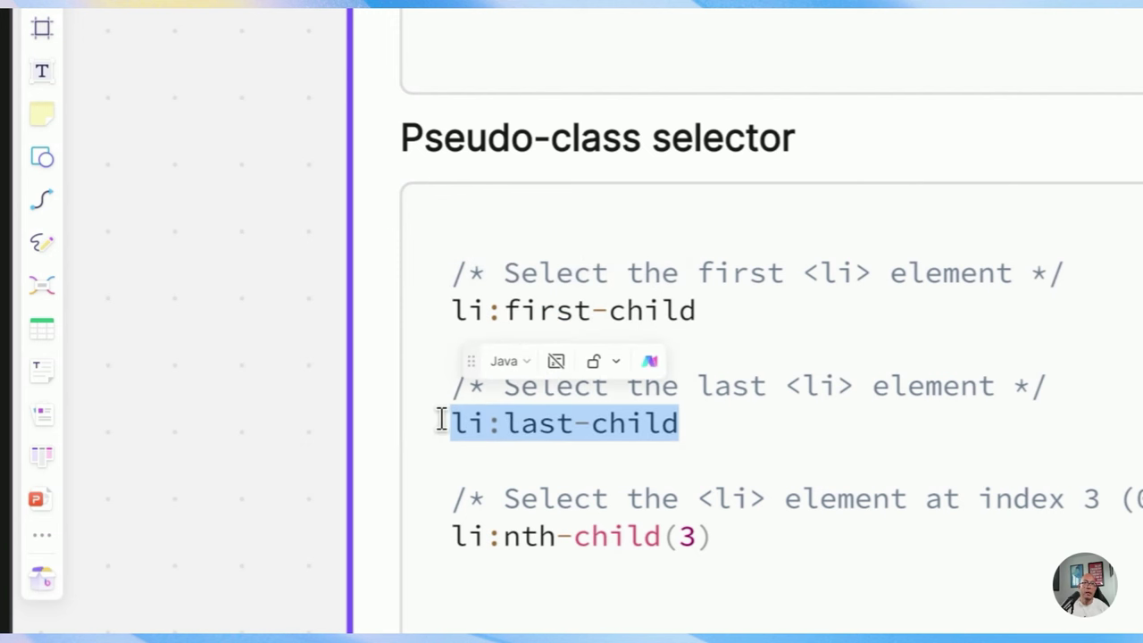
pyautogui.click(590, 423)
pyautogui.moveTo(449, 309); pyautogui.dragTo(695, 310)
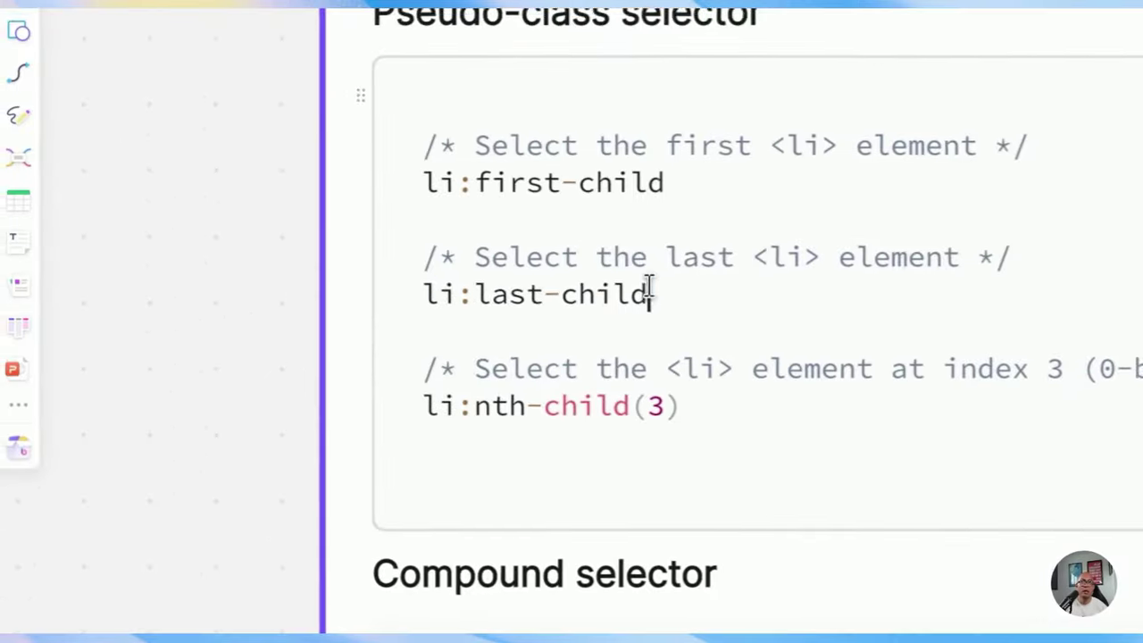
pyautogui.moveTo(486, 401); pyautogui.dragTo(372, 401)
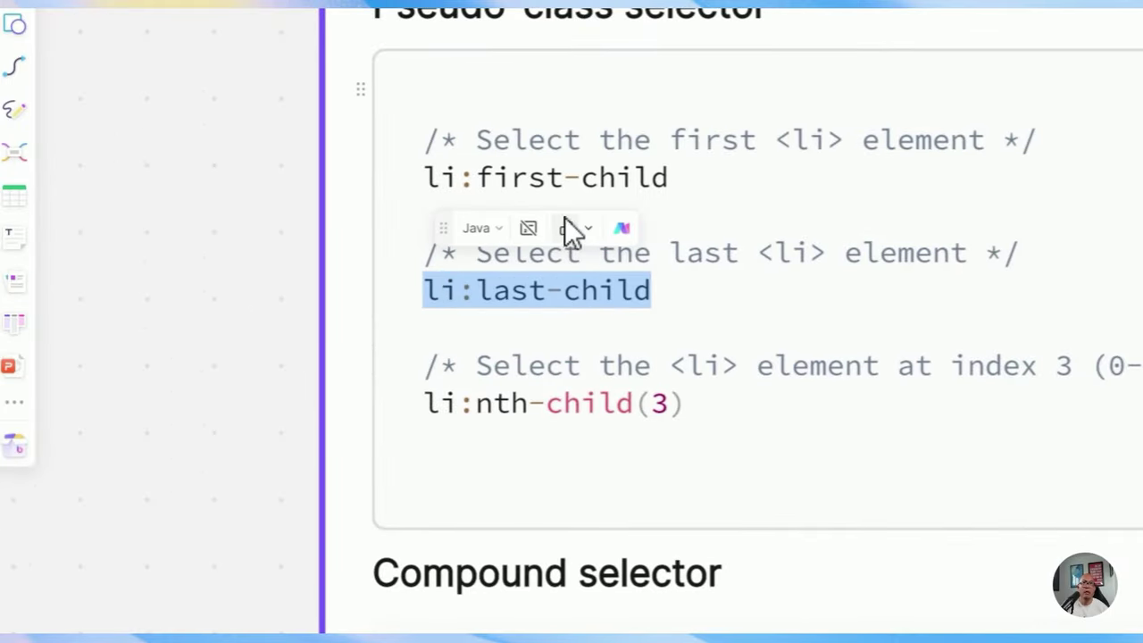
# Examine the li:nth-child(3) example, highlighting its parts and the index notes in the comment above it.
pyautogui.moveTo(547, 401); pyautogui.dragTo(535, 402)
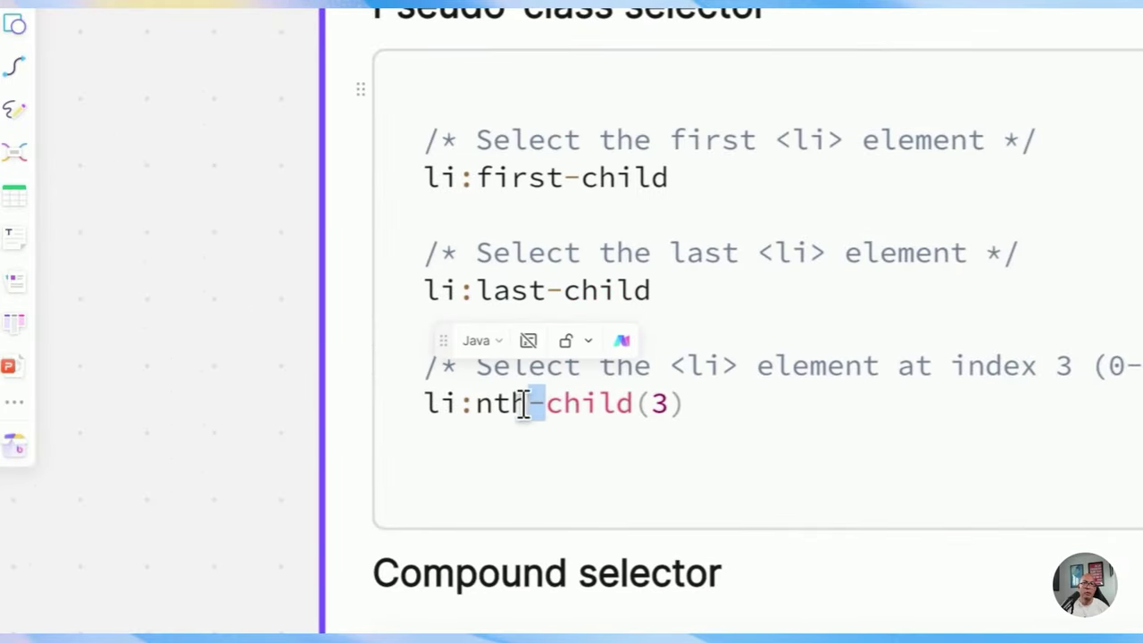
pyautogui.click(505, 408)
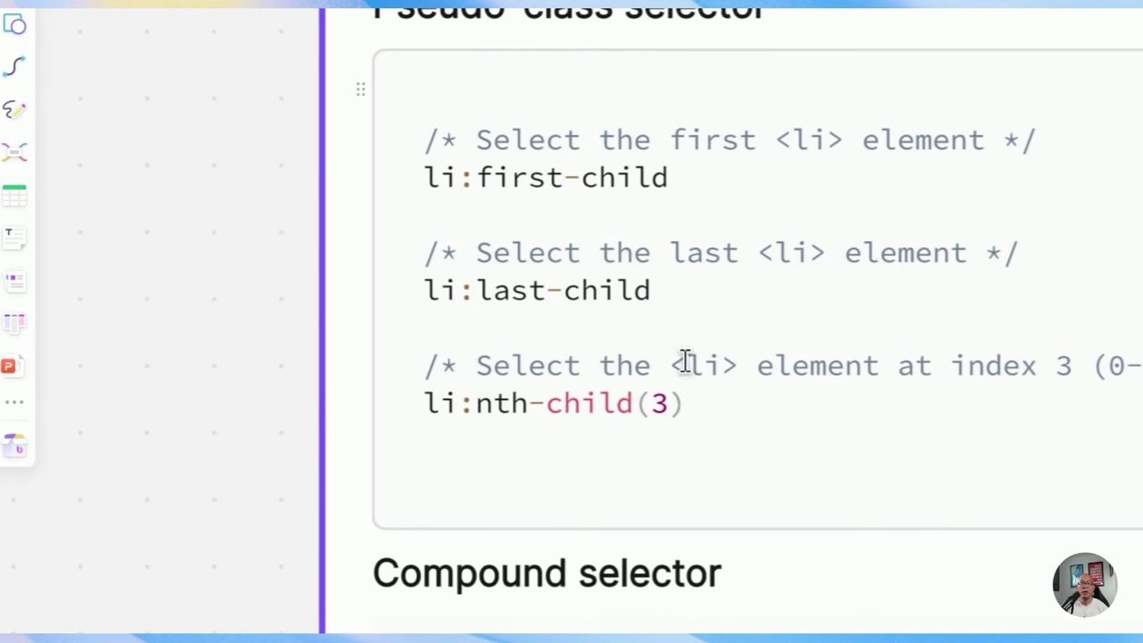
pyautogui.moveTo(684, 362); pyautogui.dragTo(721, 364)
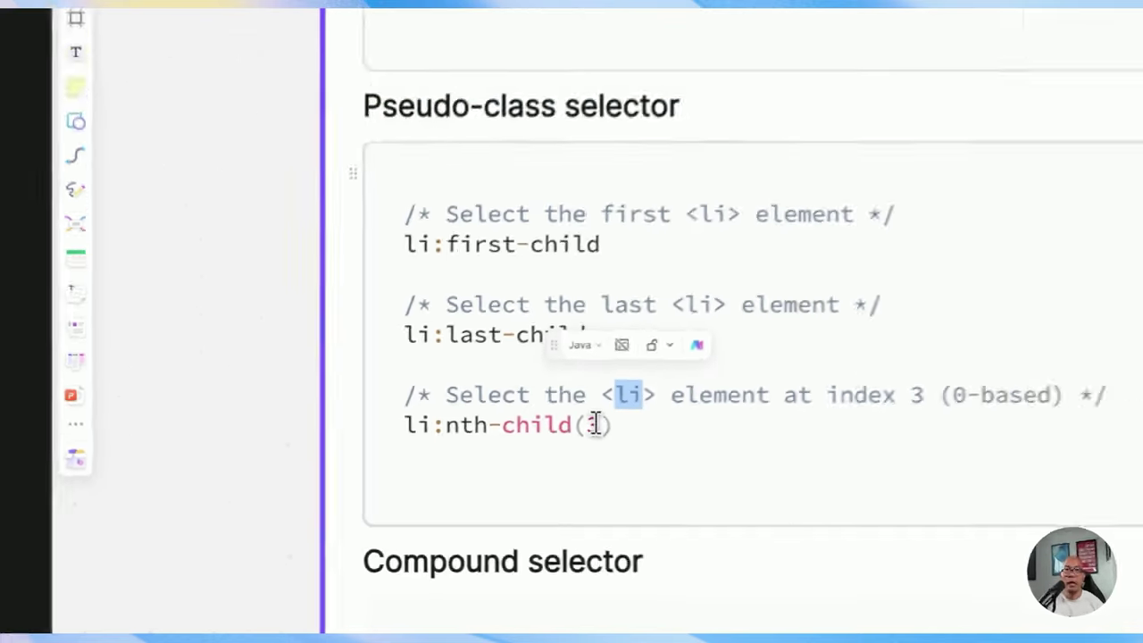
pyautogui.click(595, 425)
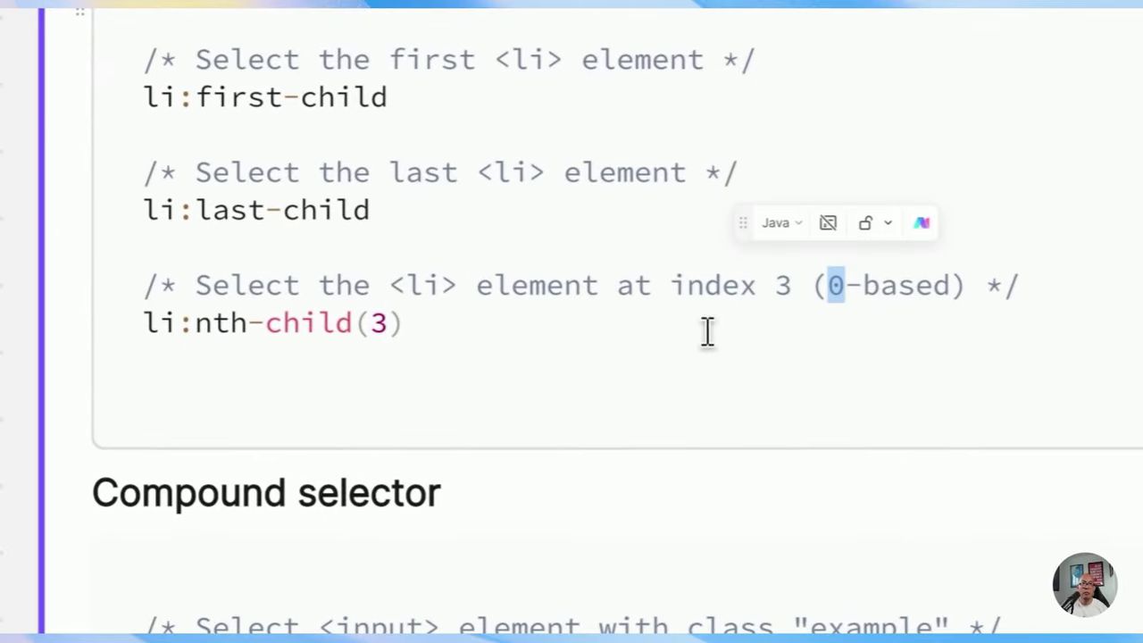
pyautogui.doubleClick(379, 322)
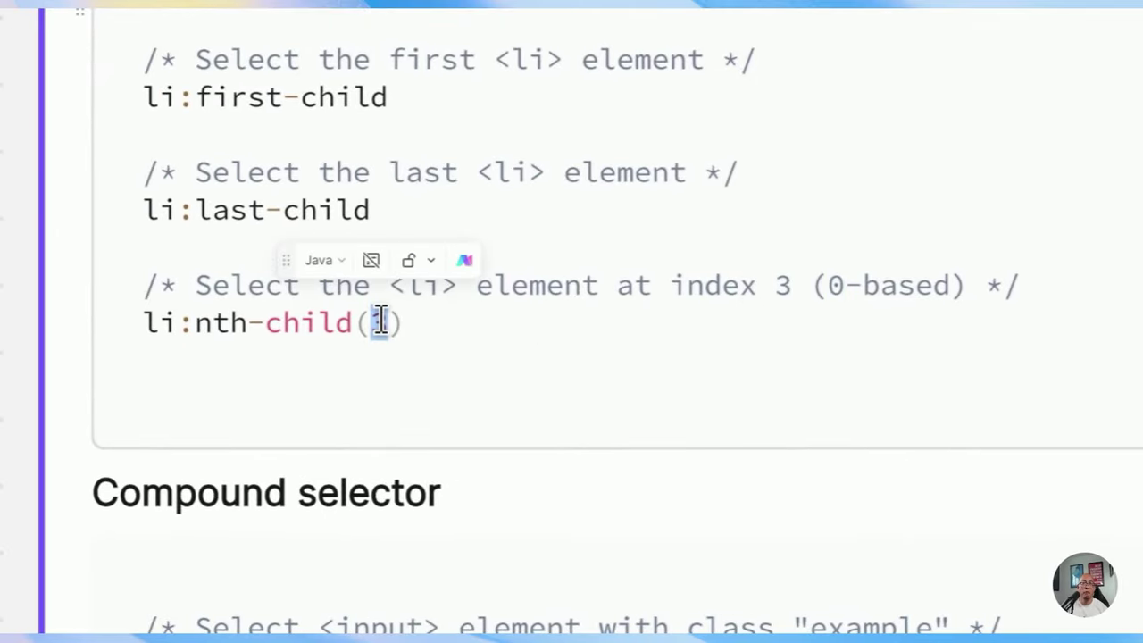
pyautogui.moveTo(144, 322); pyautogui.dragTo(154, 320)
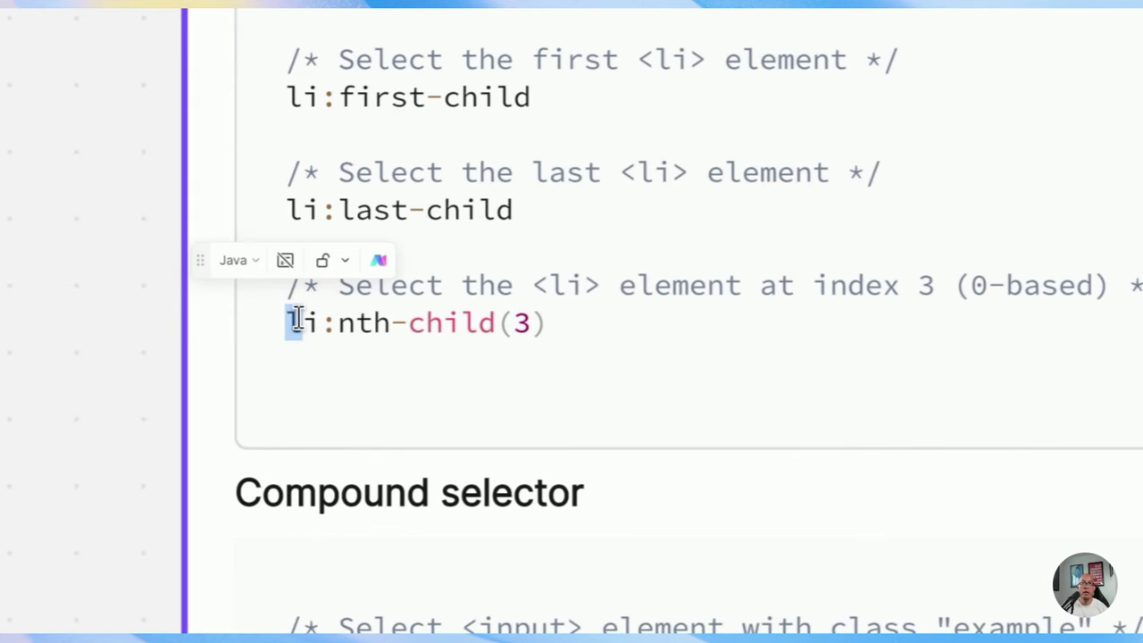
pyautogui.click(318, 330)
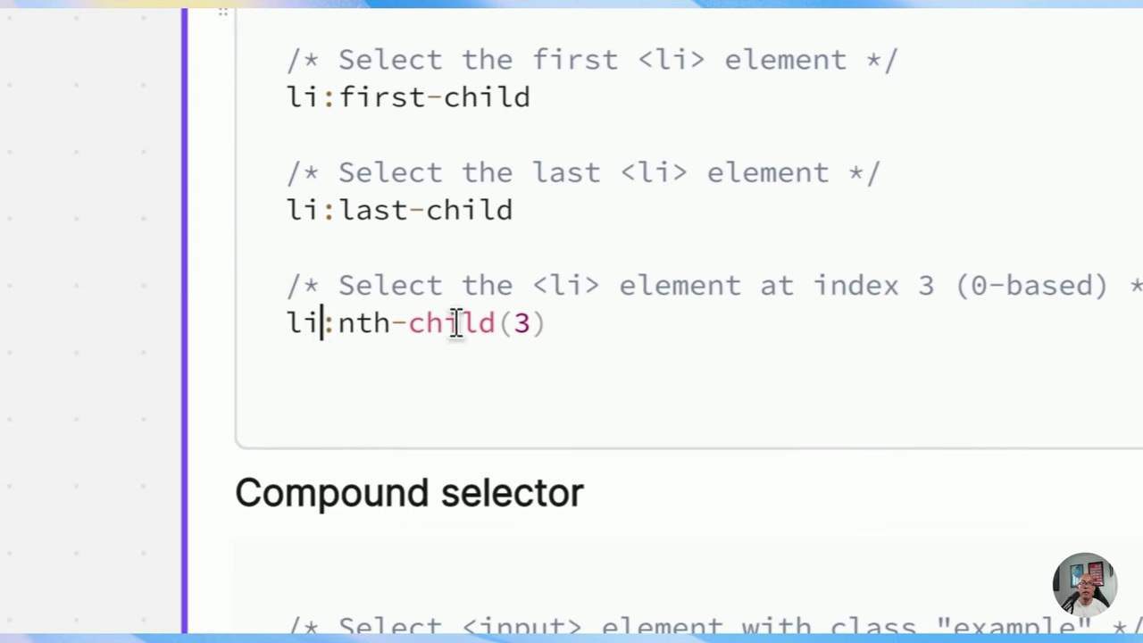
pyautogui.moveTo(287, 321)
pyautogui.mouseDown()
pyautogui.moveTo(387, 323)
pyautogui.moveTo(305, 322)
pyautogui.mouseUp()
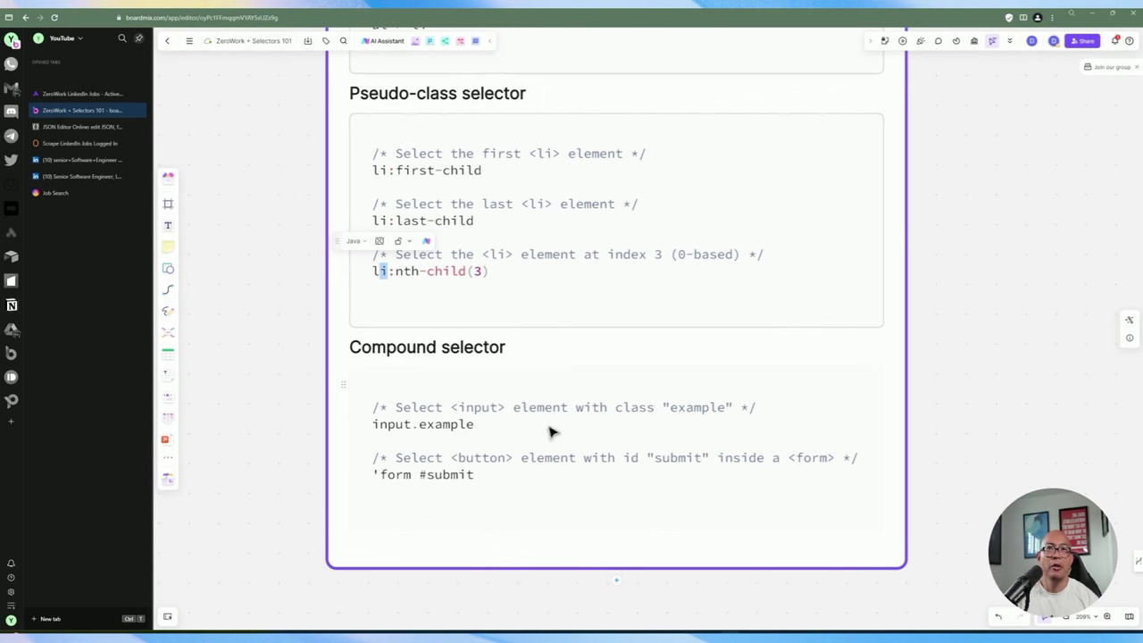
# Review the compound selector examples against the attribute, descendant and child selector examples higher on the board.
pyautogui.hscroll(-2, 550, 432)
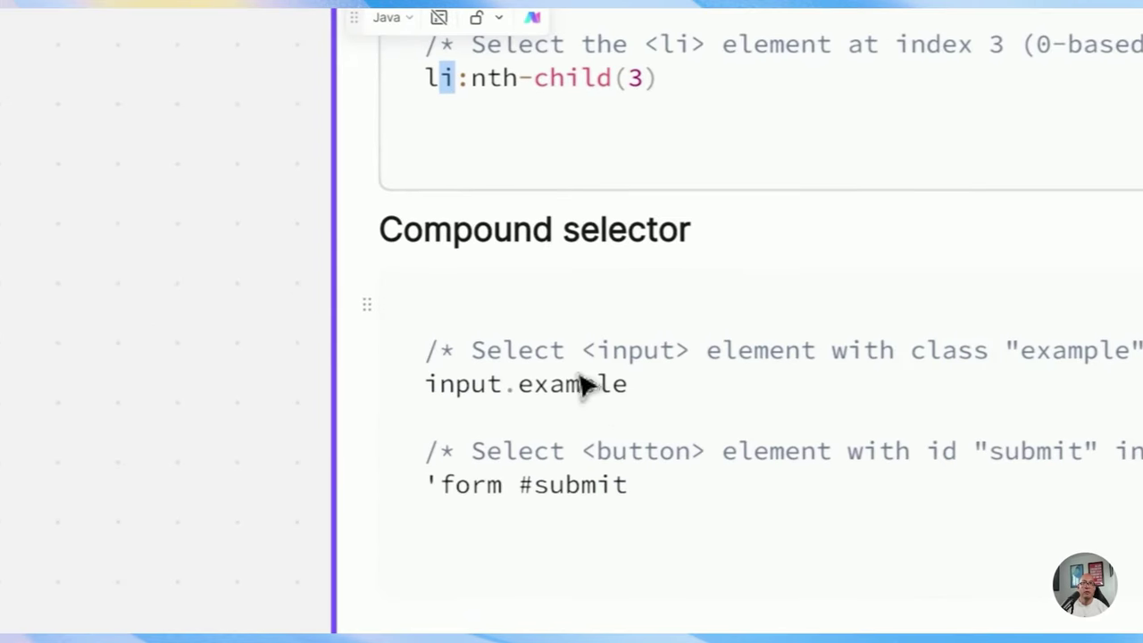
pyautogui.click(549, 357)
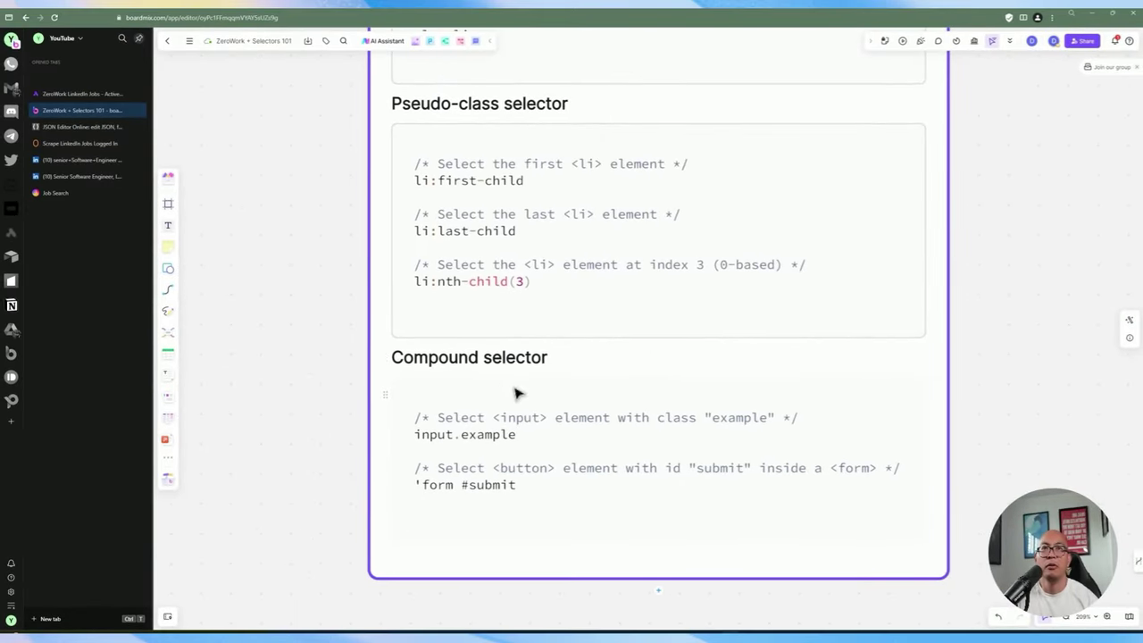
pyautogui.scroll(5, 518, 390)
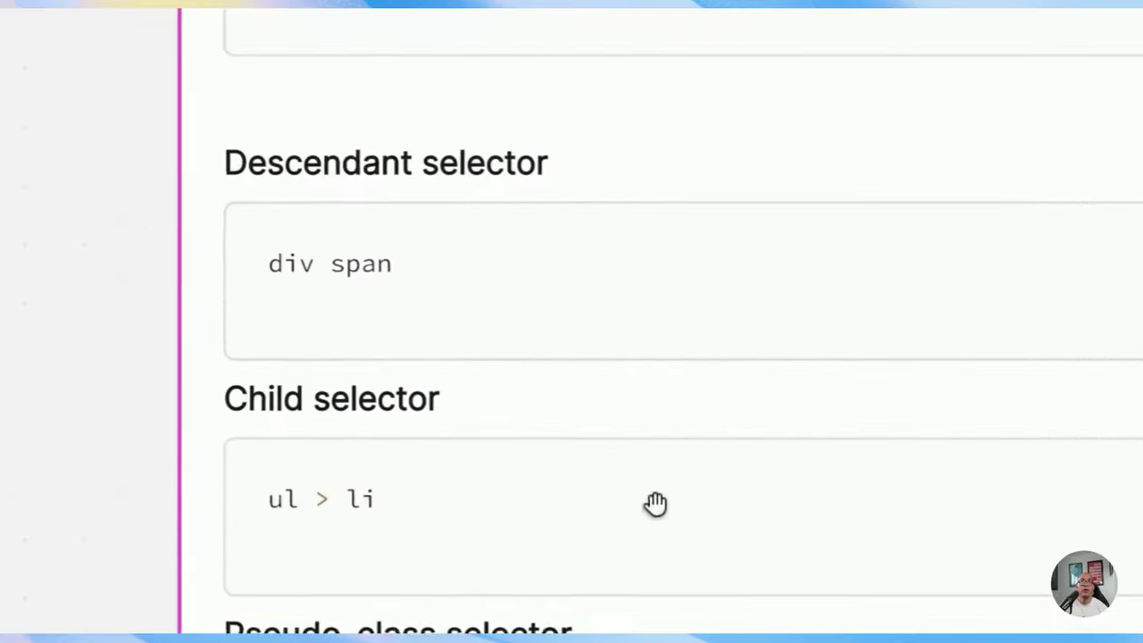
pyautogui.scroll(15, 655, 503)
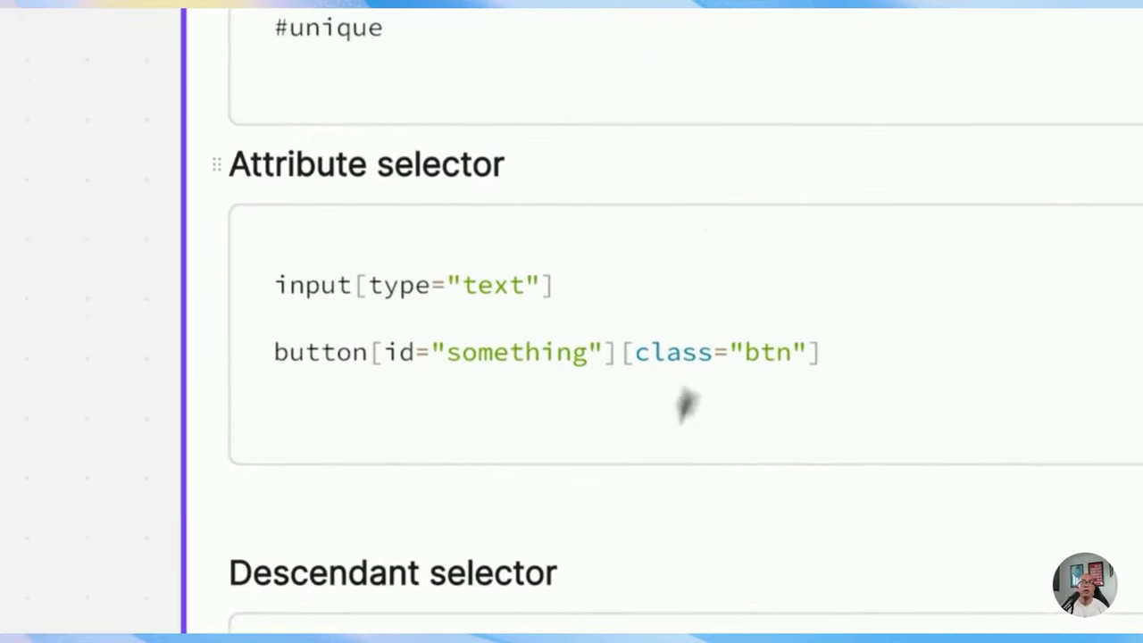
pyautogui.scroll(3, 505, 192)
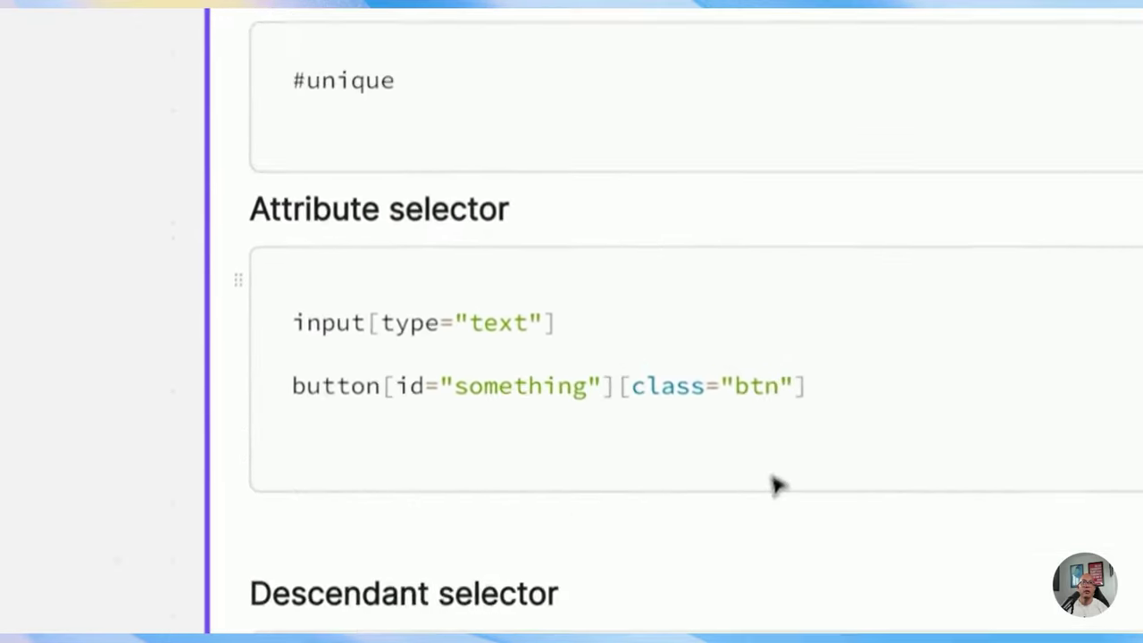
pyautogui.scroll(-20, 775, 485)
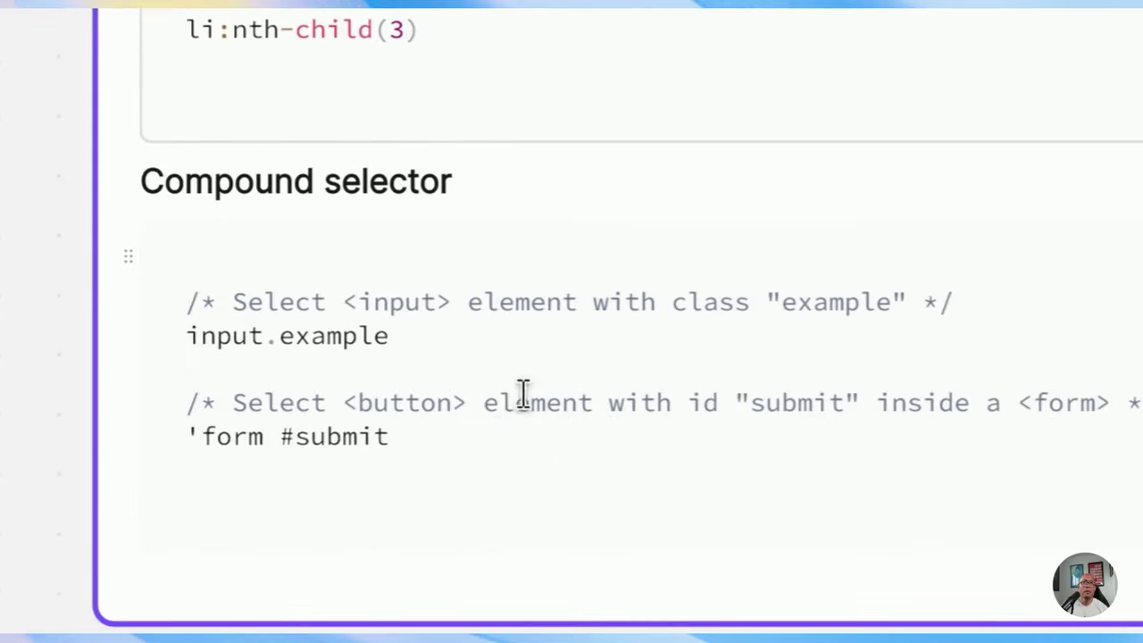
# Examine the first compound selector example input.example, highlighting the input element and the .example class in turn.
pyautogui.moveTo(303, 335); pyautogui.dragTo(225, 336)
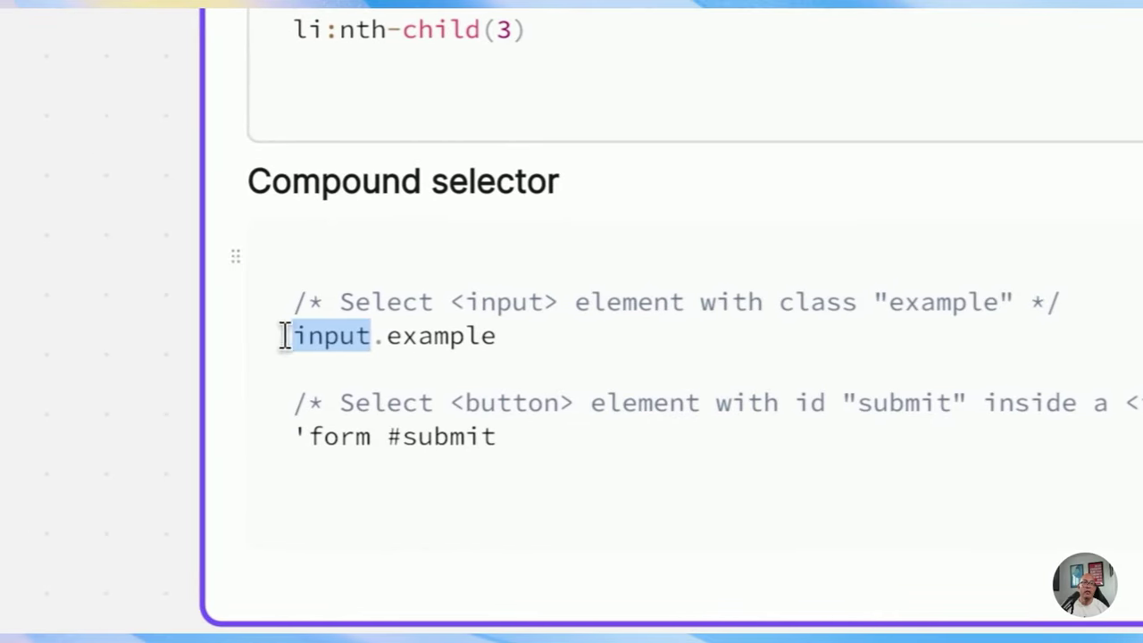
pyautogui.moveTo(371, 338); pyautogui.dragTo(496, 337)
pyautogui.click(363, 356)
pyautogui.moveTo(372, 336); pyautogui.dragTo(301, 336)
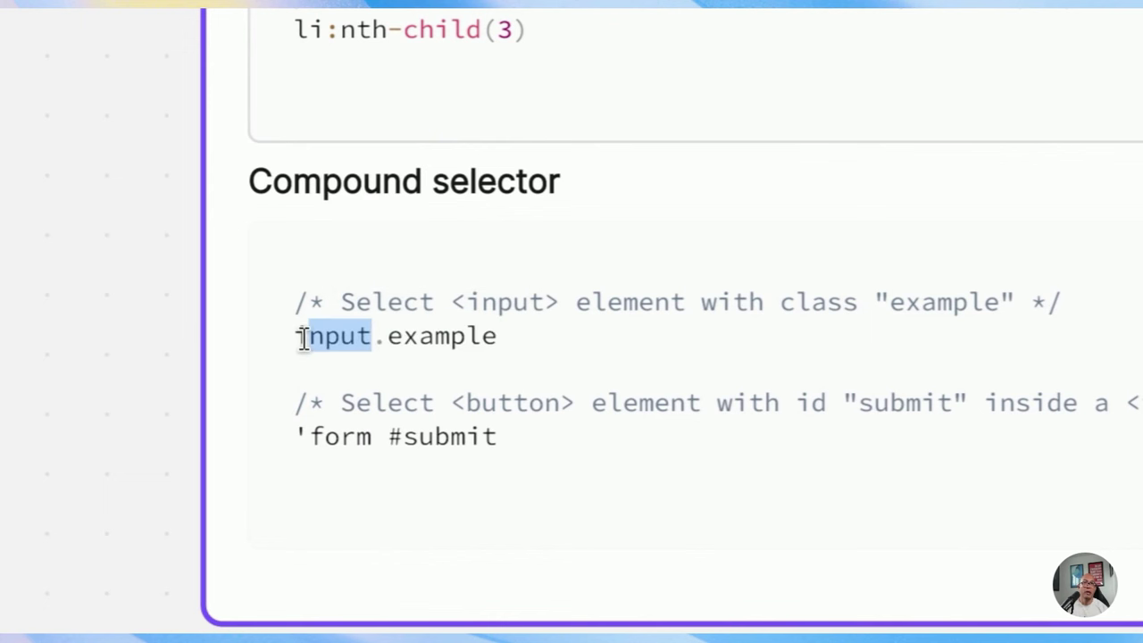
pyautogui.click(376, 338)
pyautogui.moveTo(373, 337); pyautogui.dragTo(497, 336)
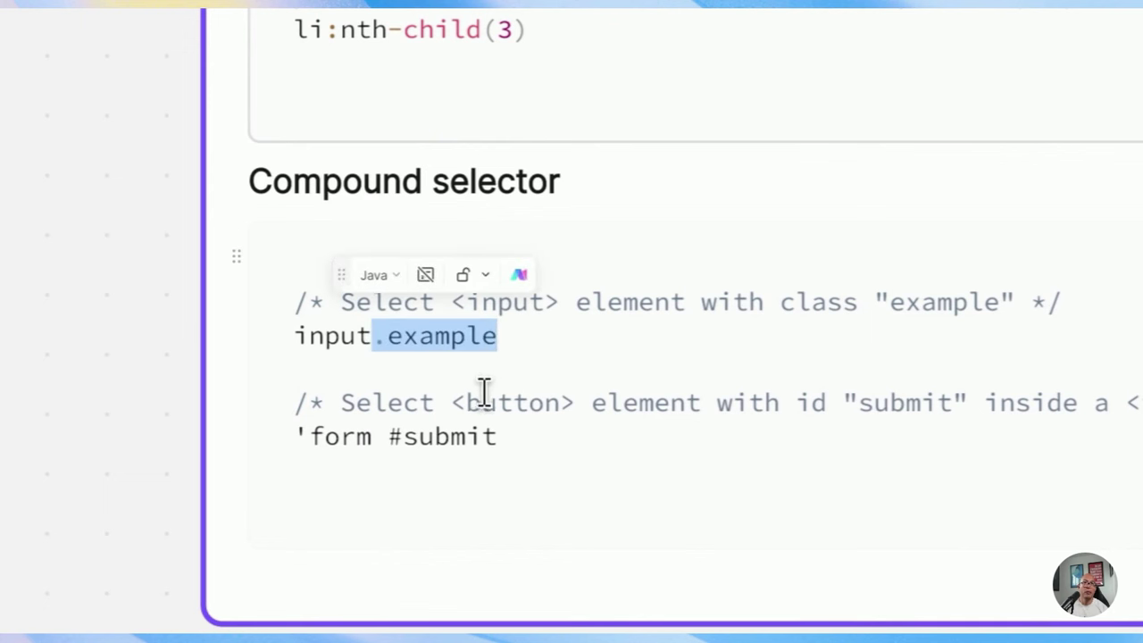
# Remove the stray apostrophe before form in the second compound selector and highlight its #submit and form parts.
pyautogui.click(315, 437)
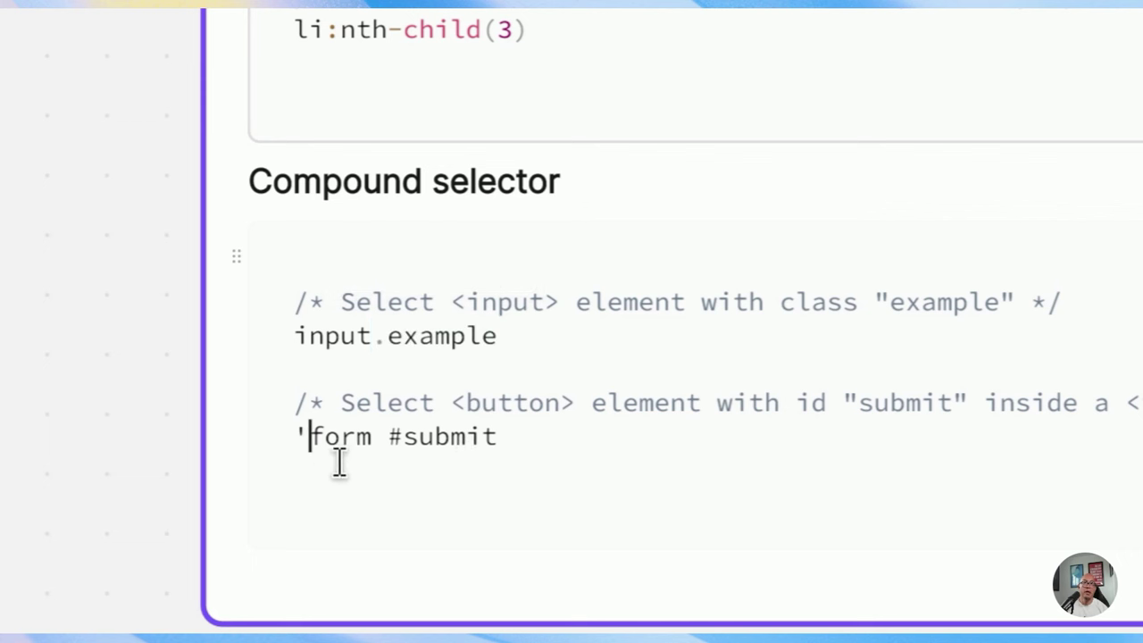
pyautogui.press('BackSpace')
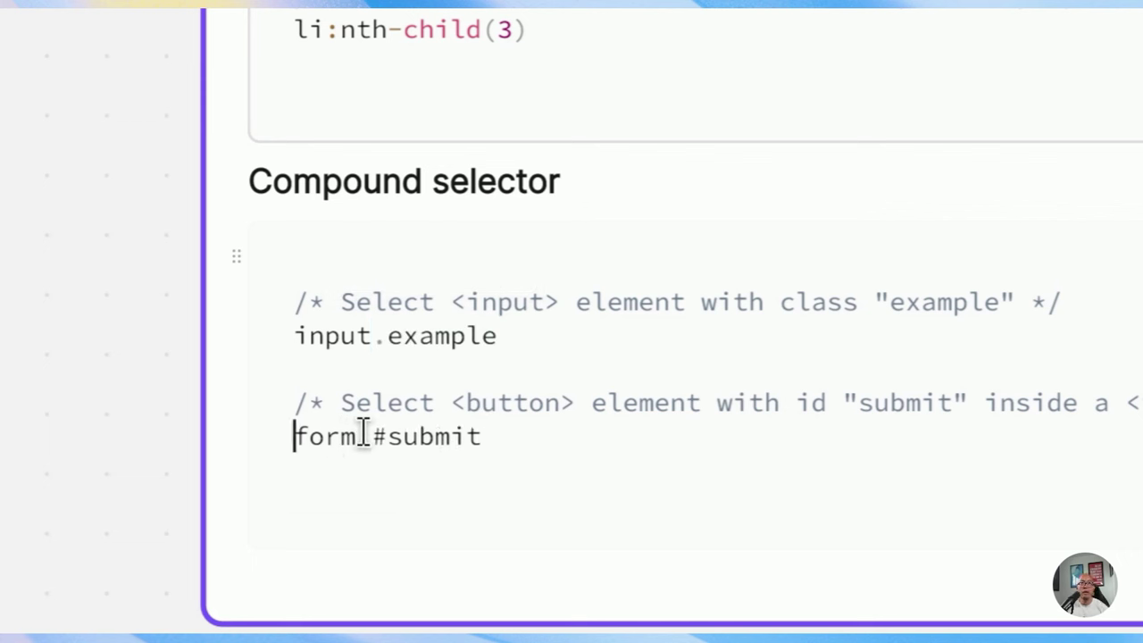
pyautogui.moveTo(368, 437); pyautogui.dragTo(482, 437)
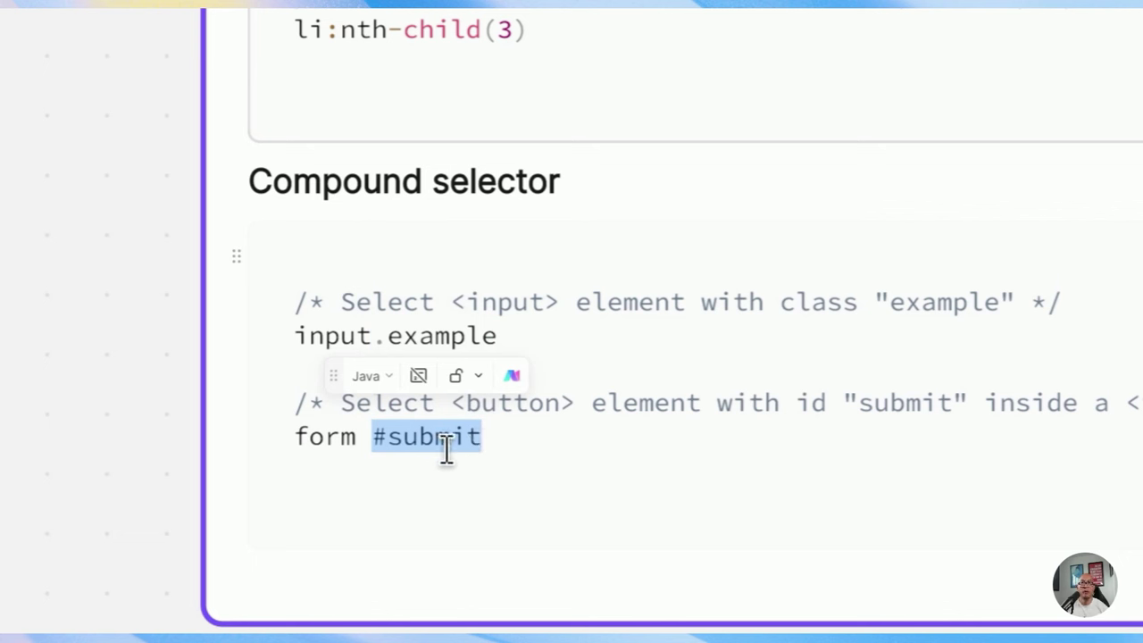
pyautogui.moveTo(357, 435); pyautogui.dragTo(297, 435)
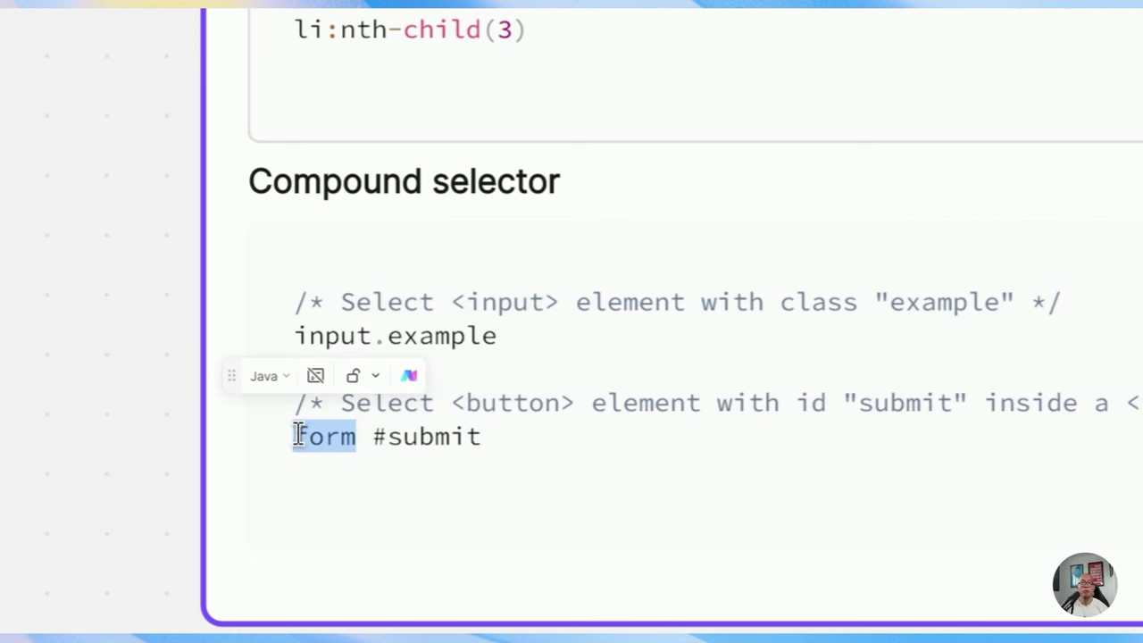
# Insert button before #submit and add the class .something to form, making the selector form.something button#submit.
pyautogui.moveTo(375, 437); pyautogui.dragTo(451, 435)
pyautogui.click(451, 436)
pyautogui.click(375, 436)
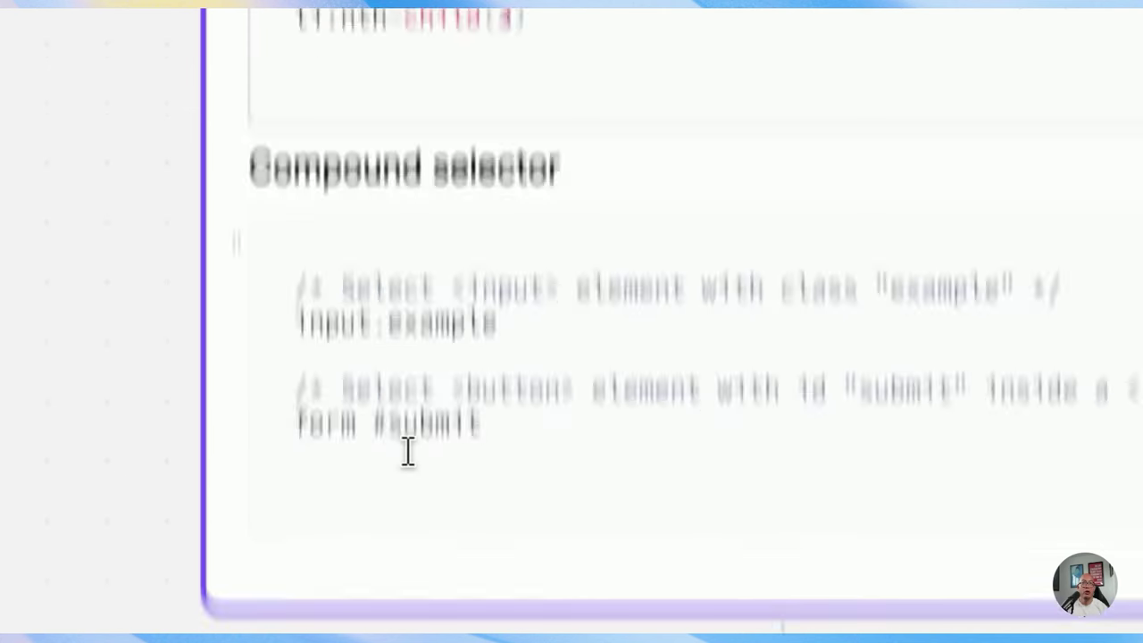
pyautogui.write('button')
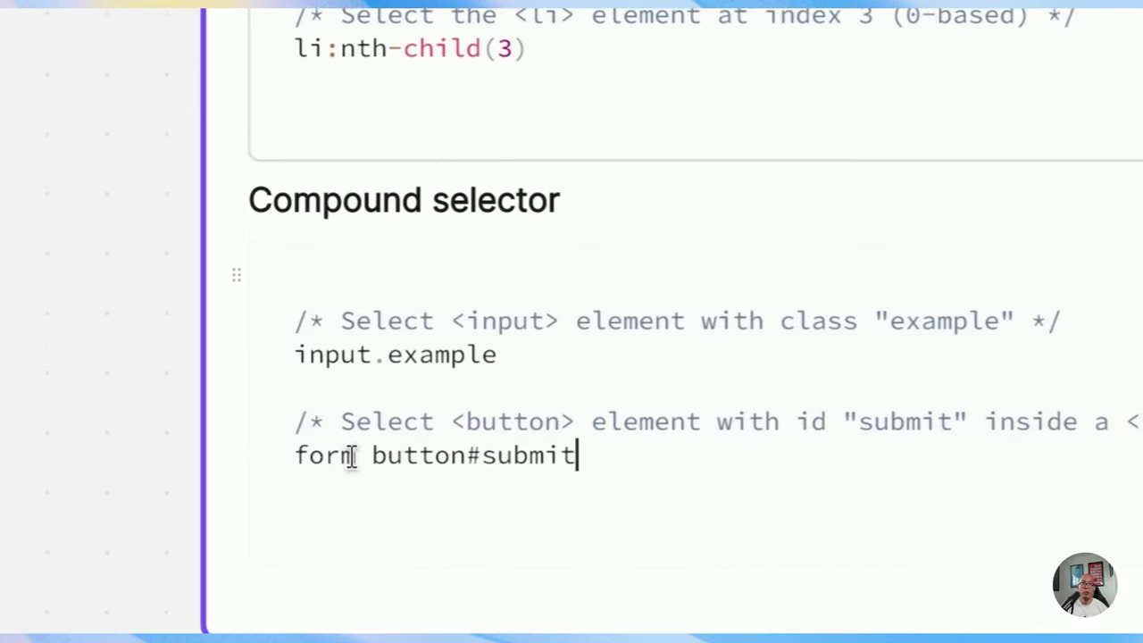
pyautogui.click(351, 456)
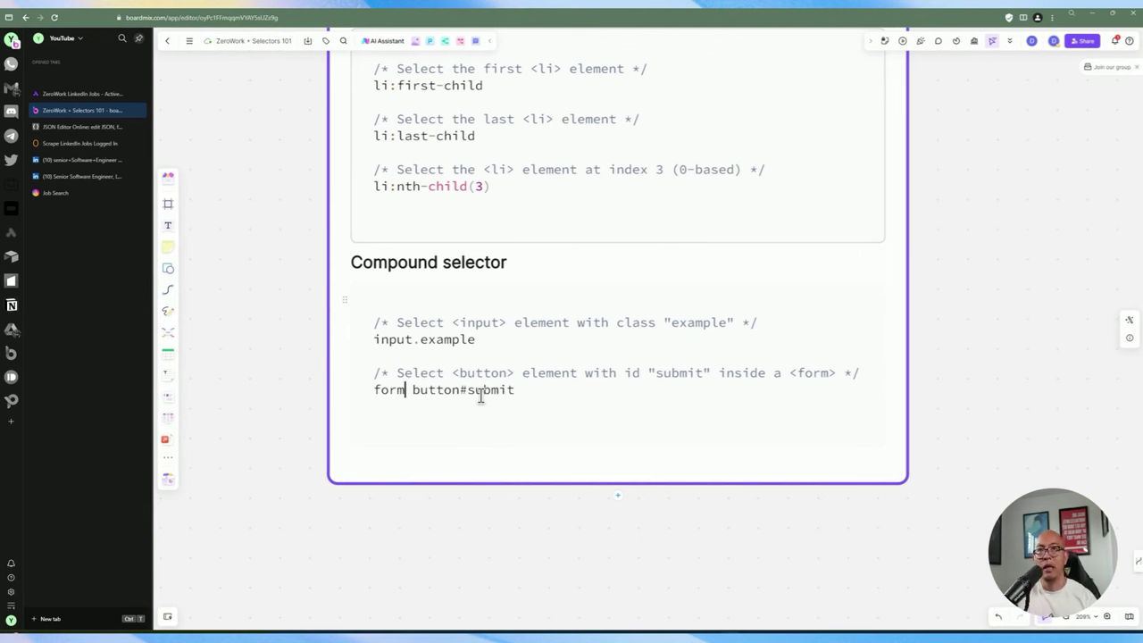
pyautogui.write('.something')
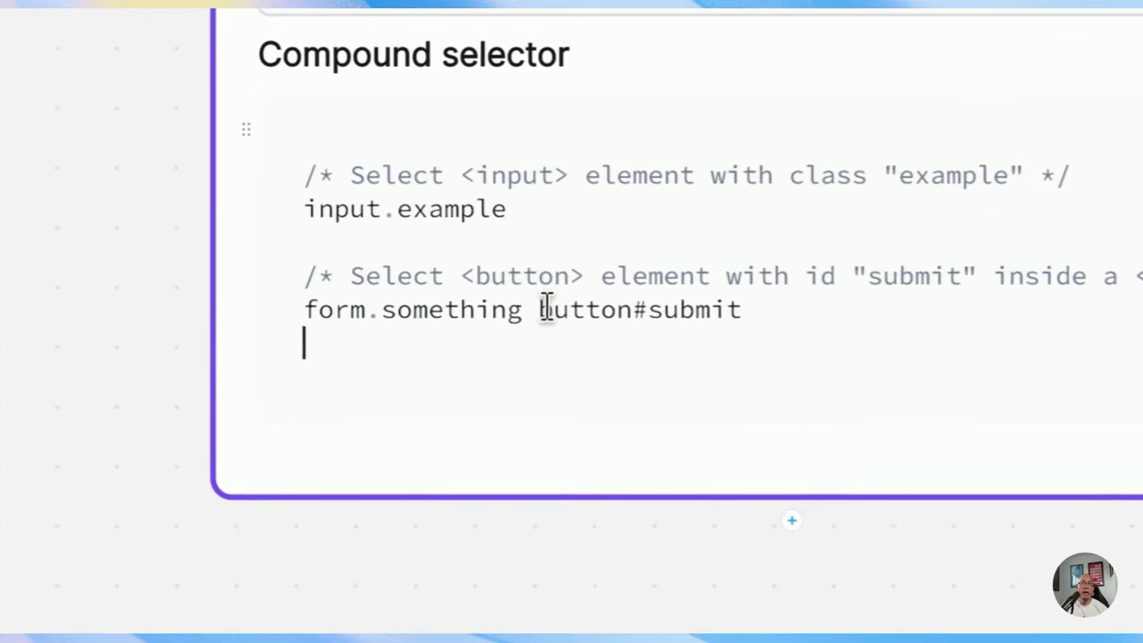
# Highlight the button part of the form.something button#submit example to point out the targeted element.
pyautogui.moveTo(499, 389); pyautogui.dragTo(531, 390)
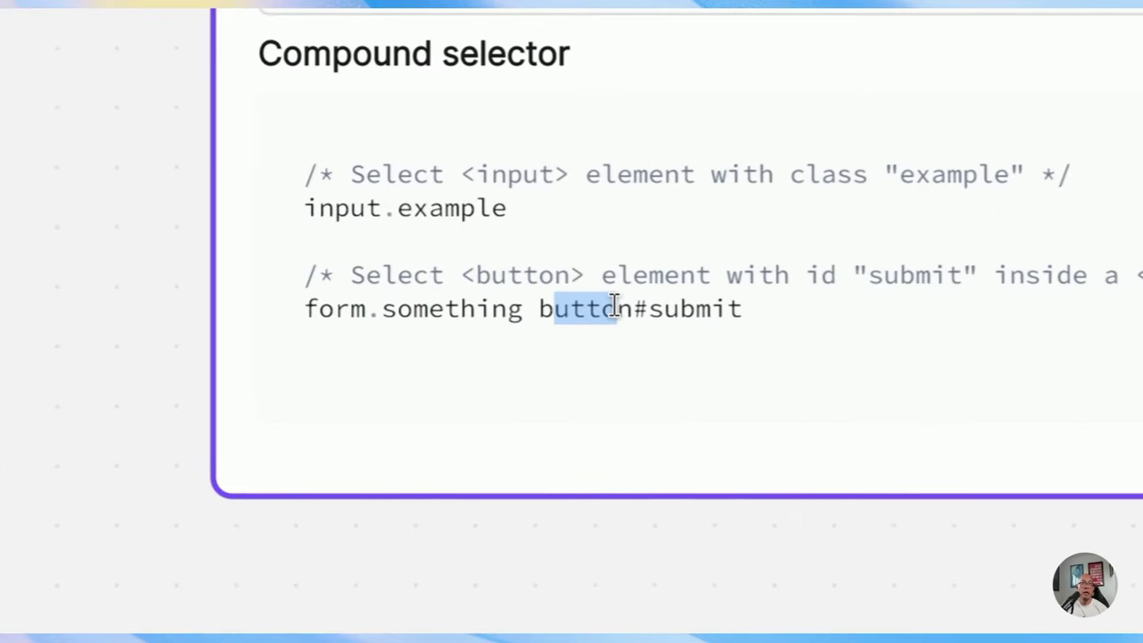
pyautogui.moveTo(630, 309); pyautogui.dragTo(550, 304)
pyautogui.click(760, 312)
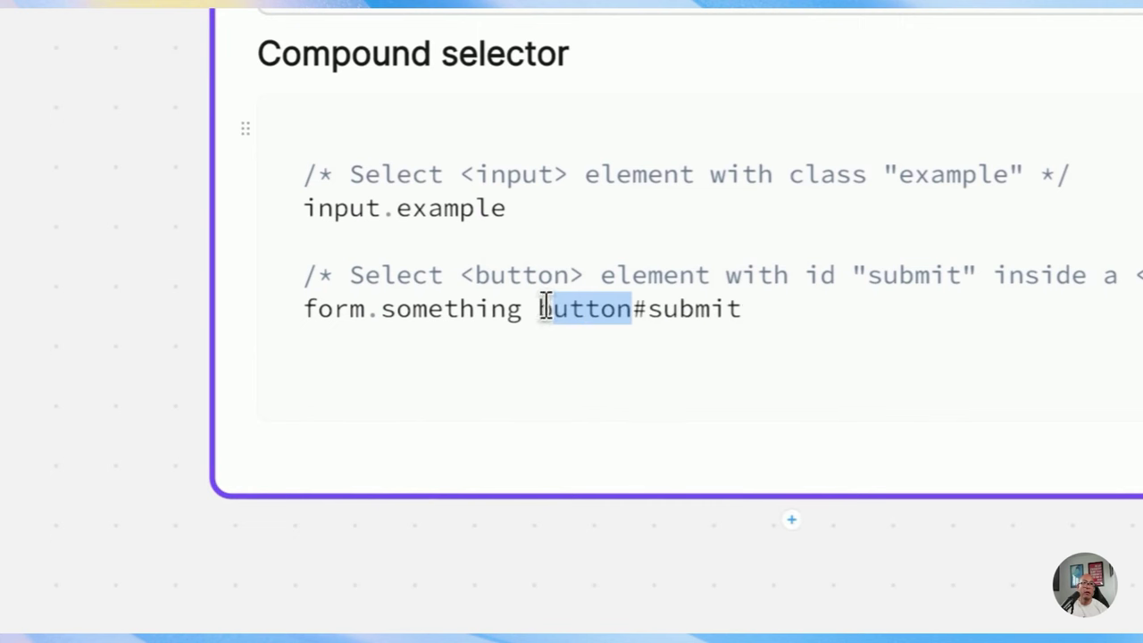
pyautogui.click(545, 309)
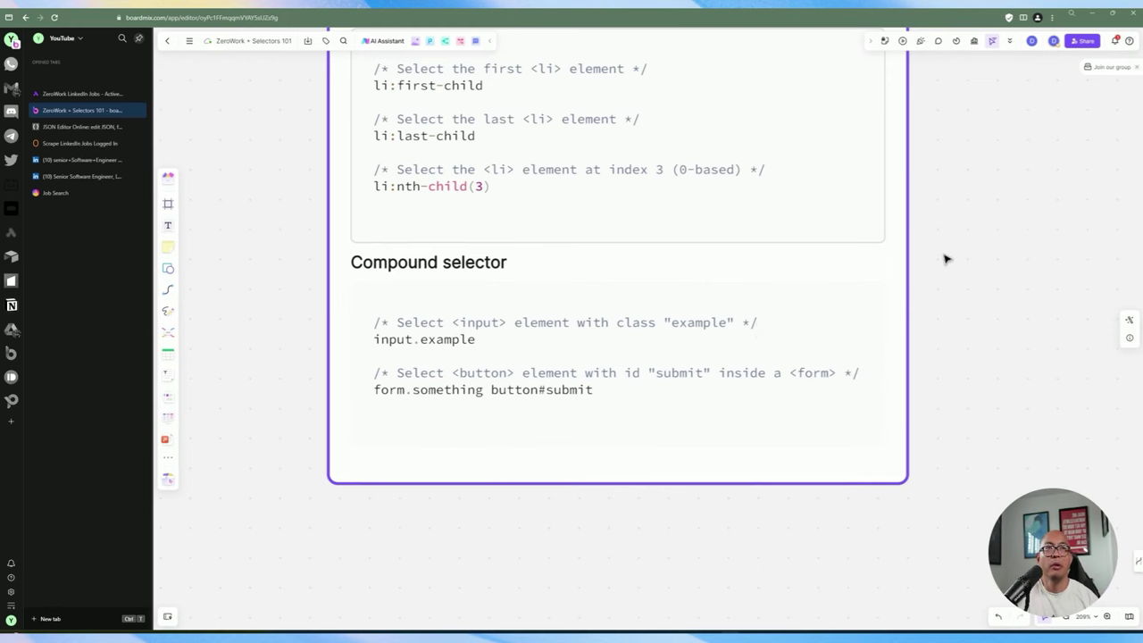
# Switch to the LinkedIn job search page and look over its result list, keyword field and location field.
pyautogui.scroll(1, 942, 268)
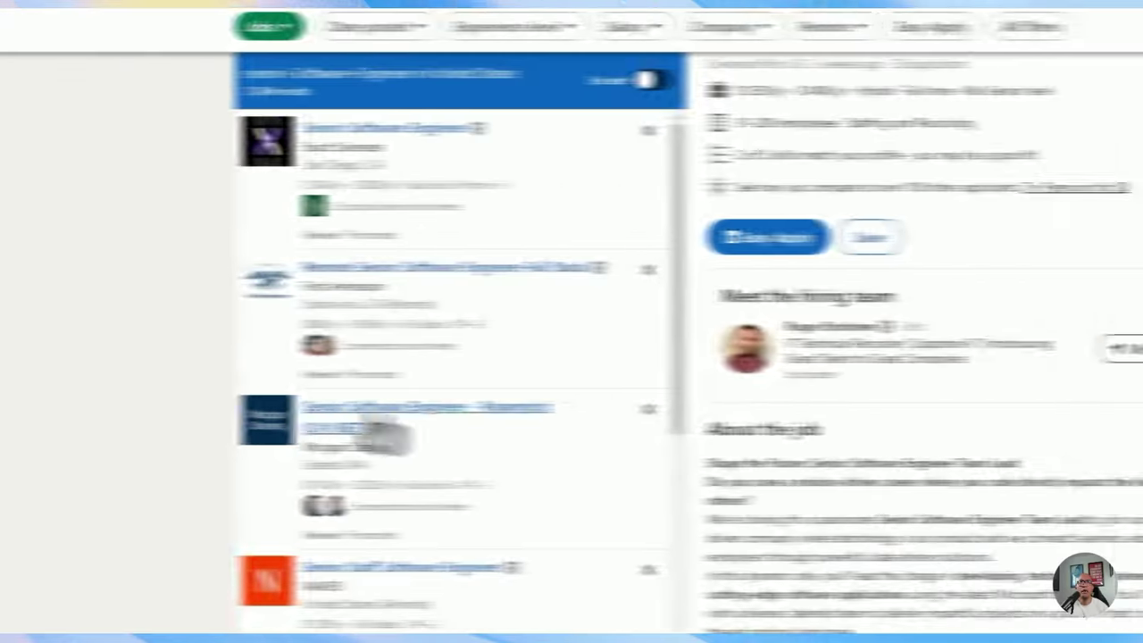
pyautogui.scroll(-8, 296, 419)
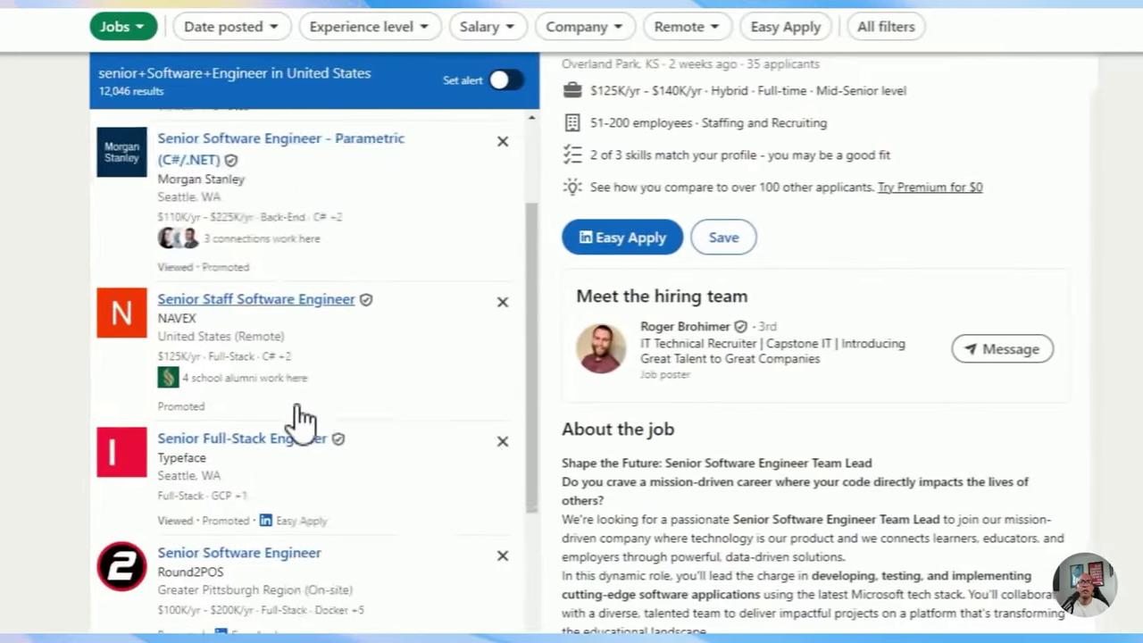
pyautogui.scroll(8, 295, 420)
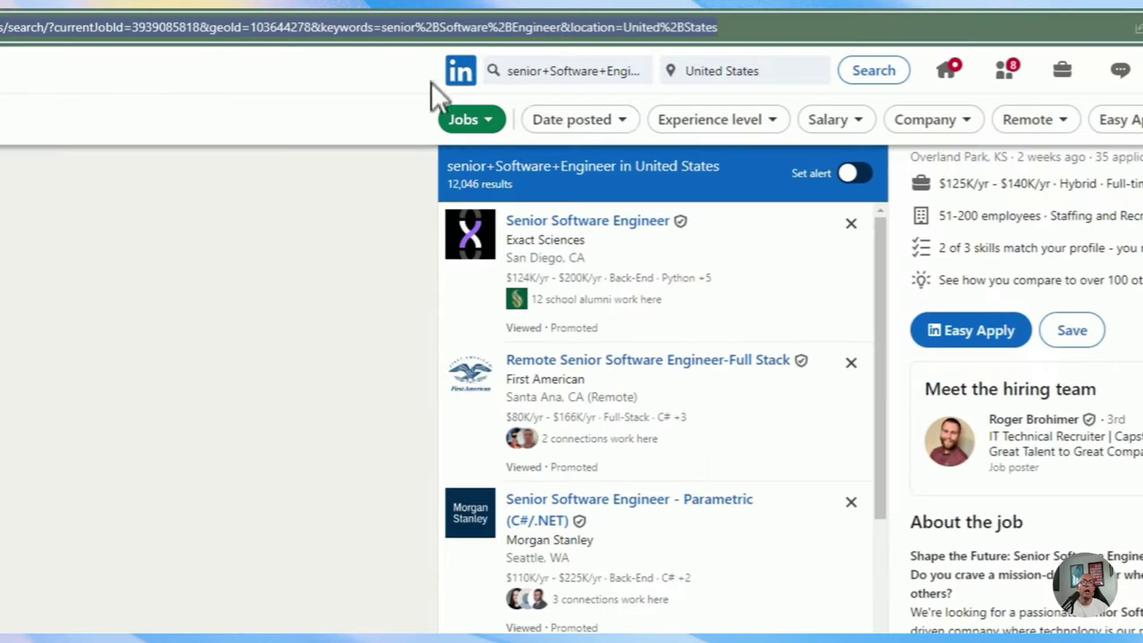
pyautogui.click(571, 71)
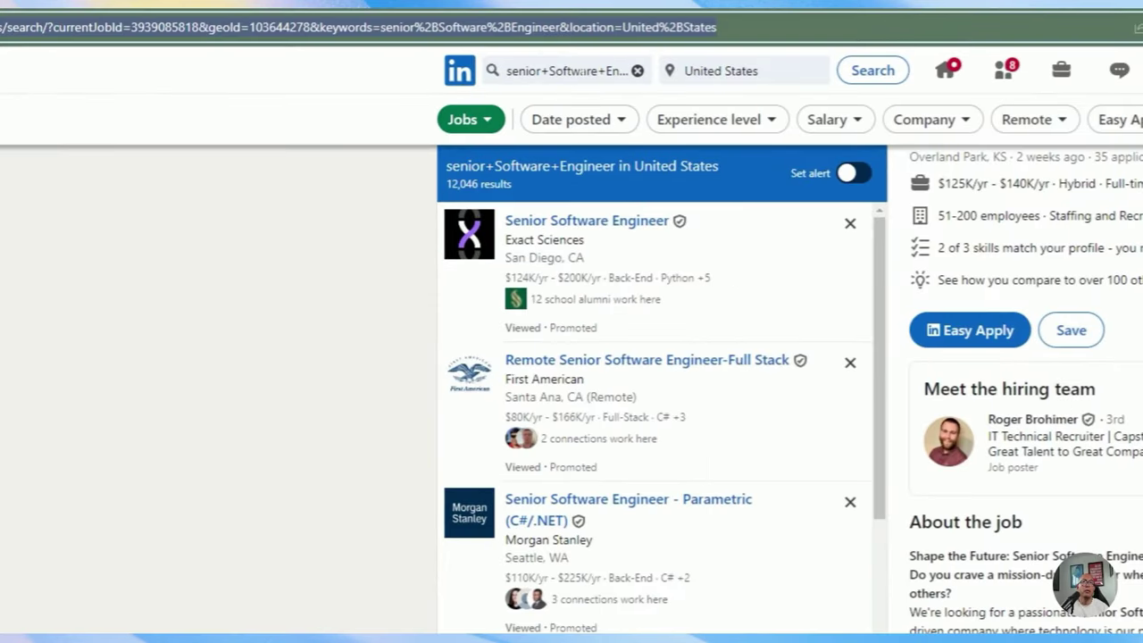
pyautogui.click(700, 77)
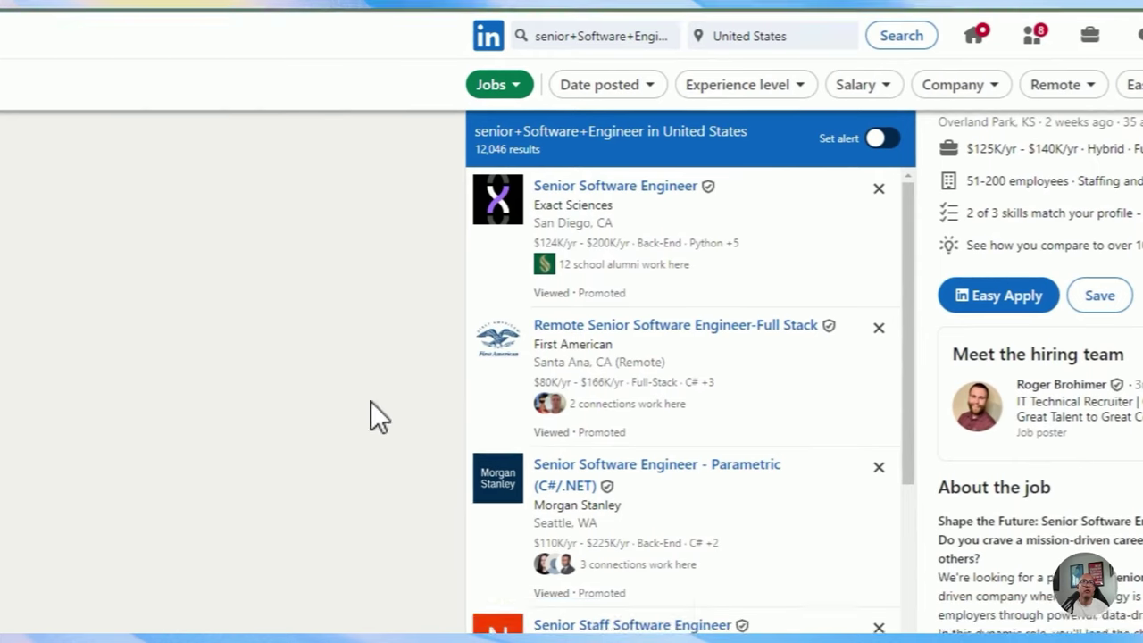
# Open the developer tools on the LinkedIn jobs page and look through the page's HTML beside the job list.
pyautogui.rightClick(349, 473)
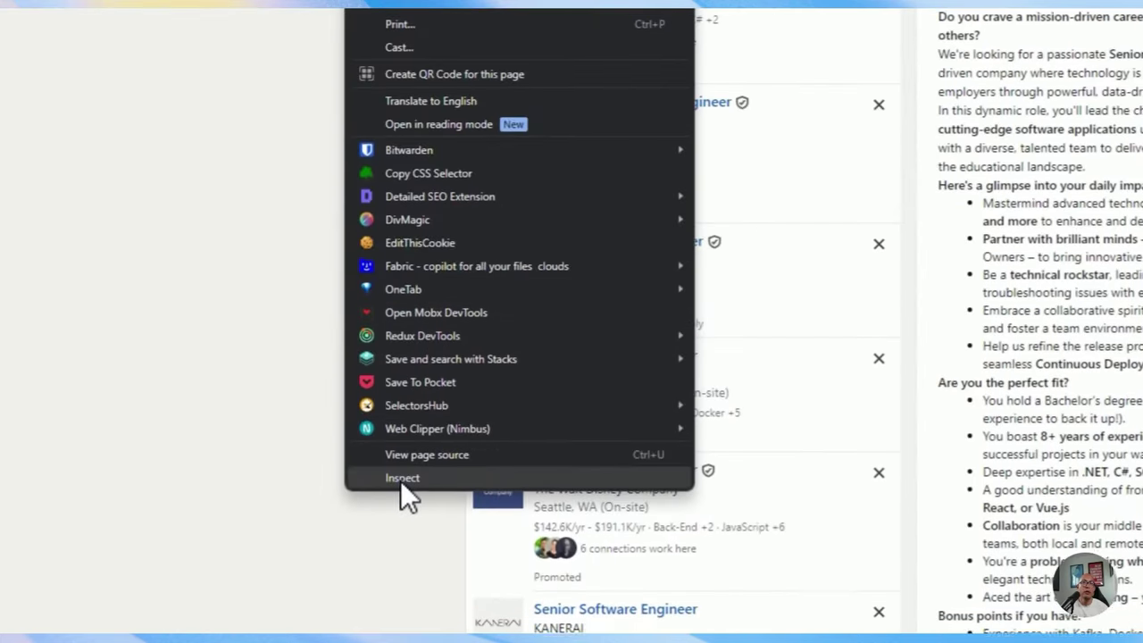
pyautogui.click(400, 542)
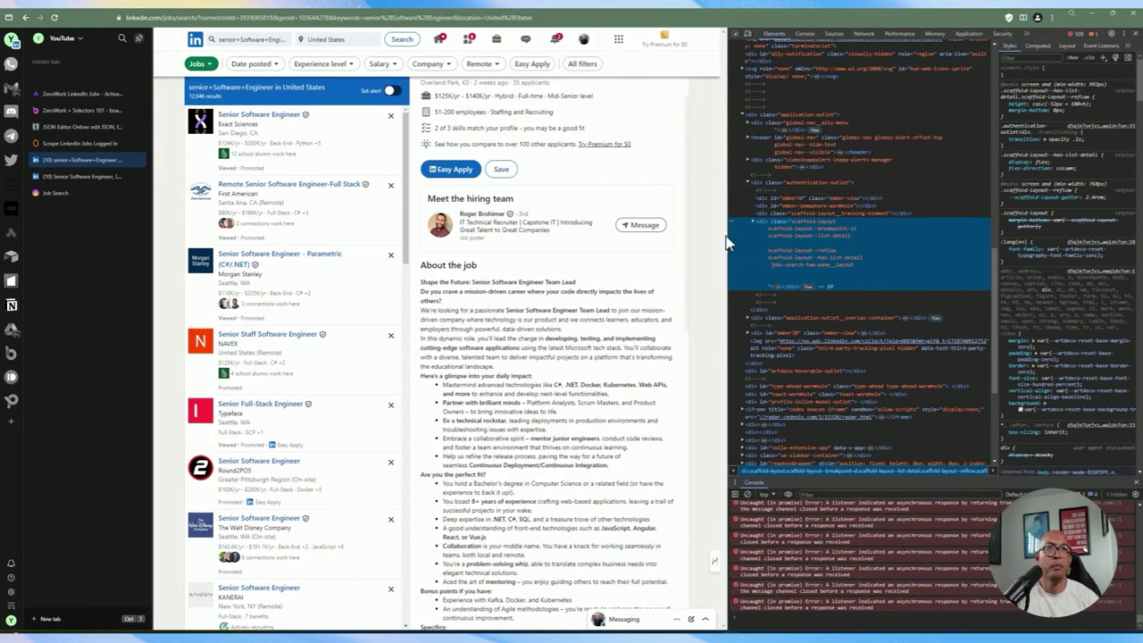
pyautogui.scroll(5, 830, 151)
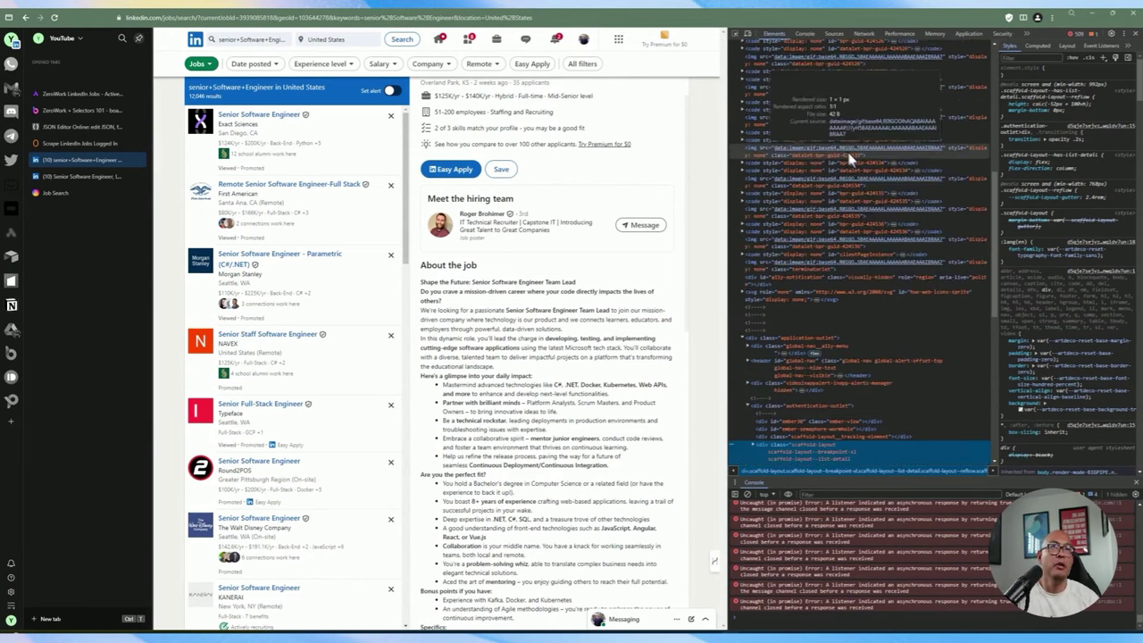
pyautogui.scroll(3, 846, 152)
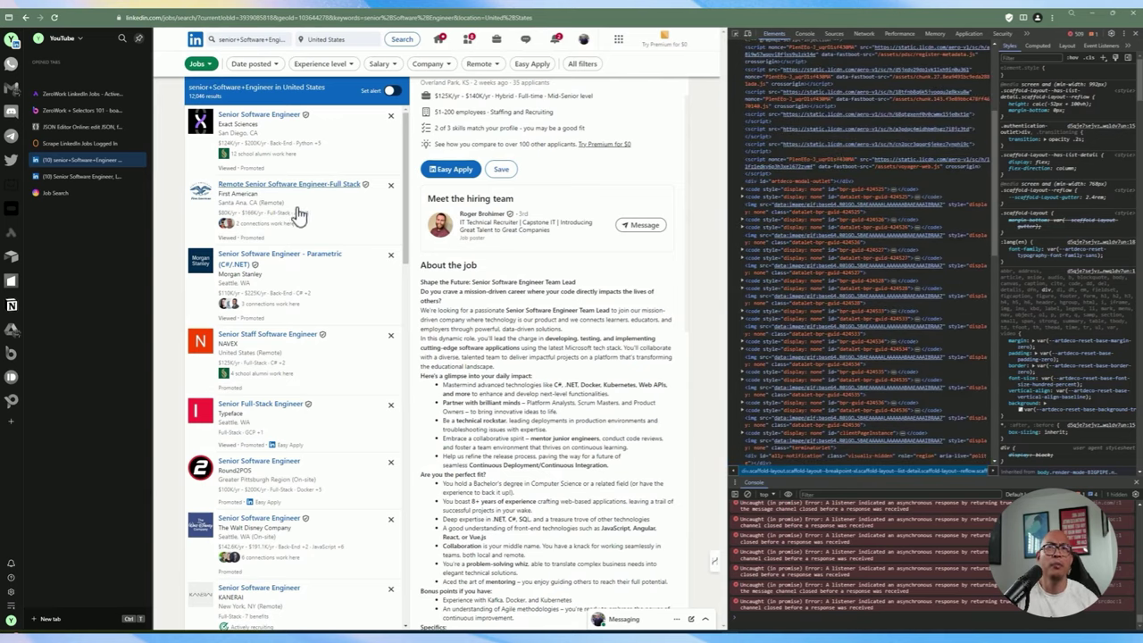
pyautogui.scroll(-1, 314, 178)
pyautogui.scroll(1, 314, 179)
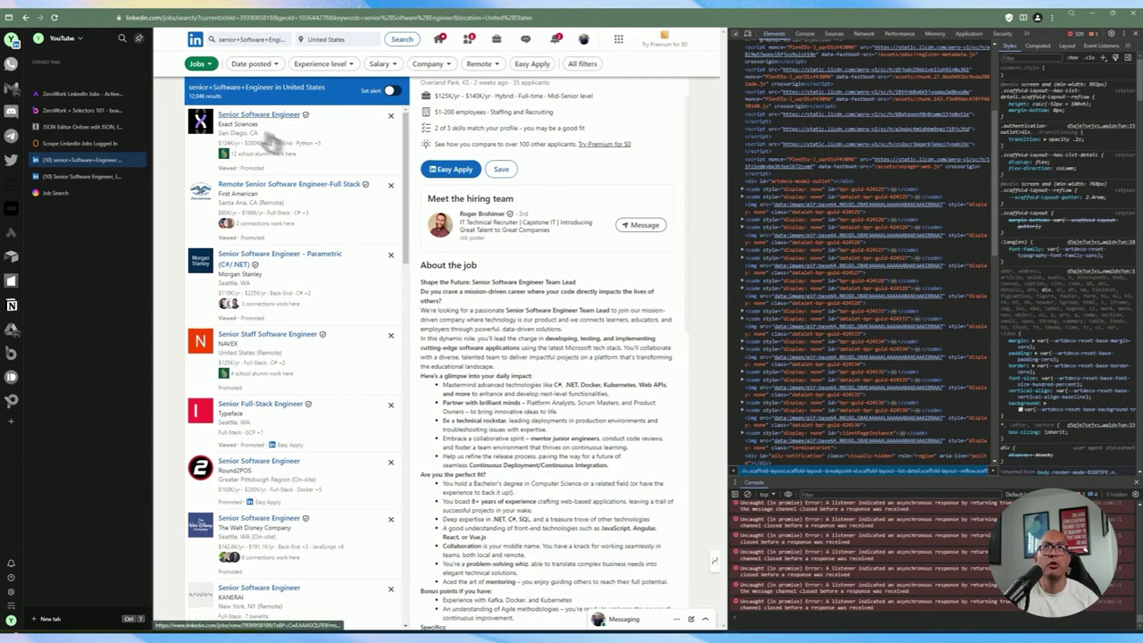
# Inspect the title link of the first job, Senior Software Engineer at Exact Sciences, and examine its surrounding markup.
pyautogui.rightClick(237, 114)
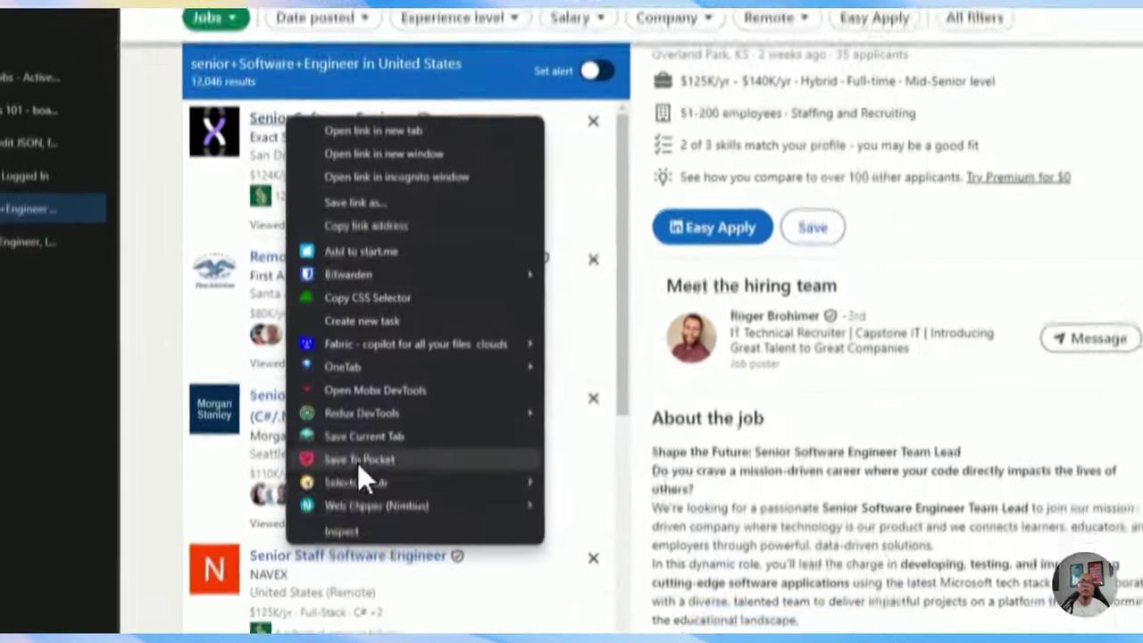
pyautogui.click(341, 531)
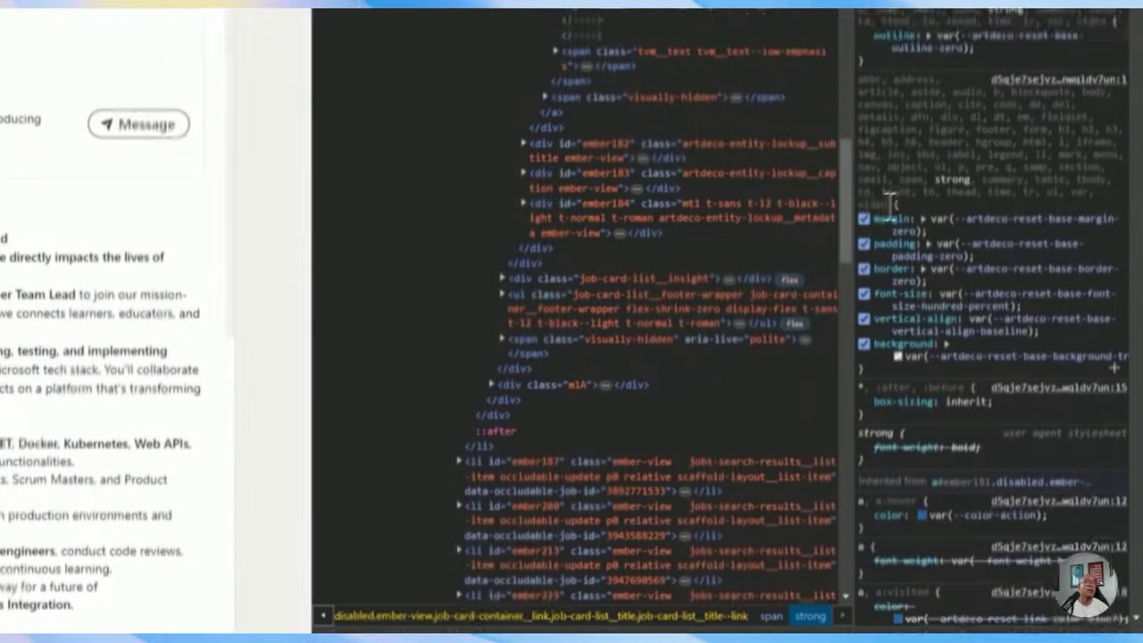
pyautogui.scroll(-2, 862, 184)
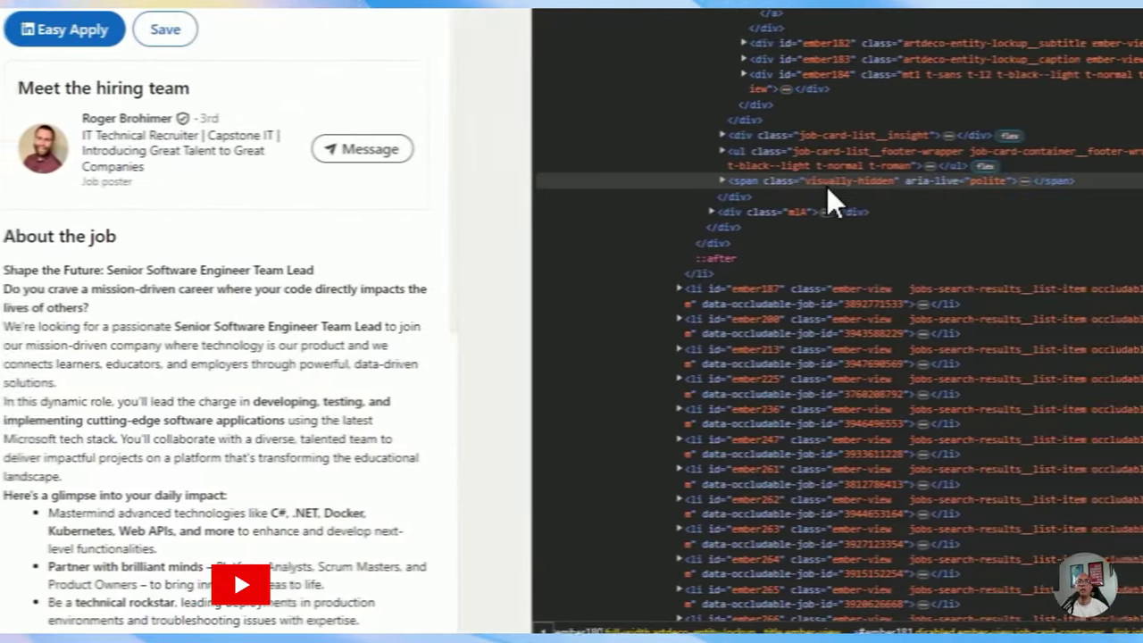
pyautogui.scroll(5, 804, 214)
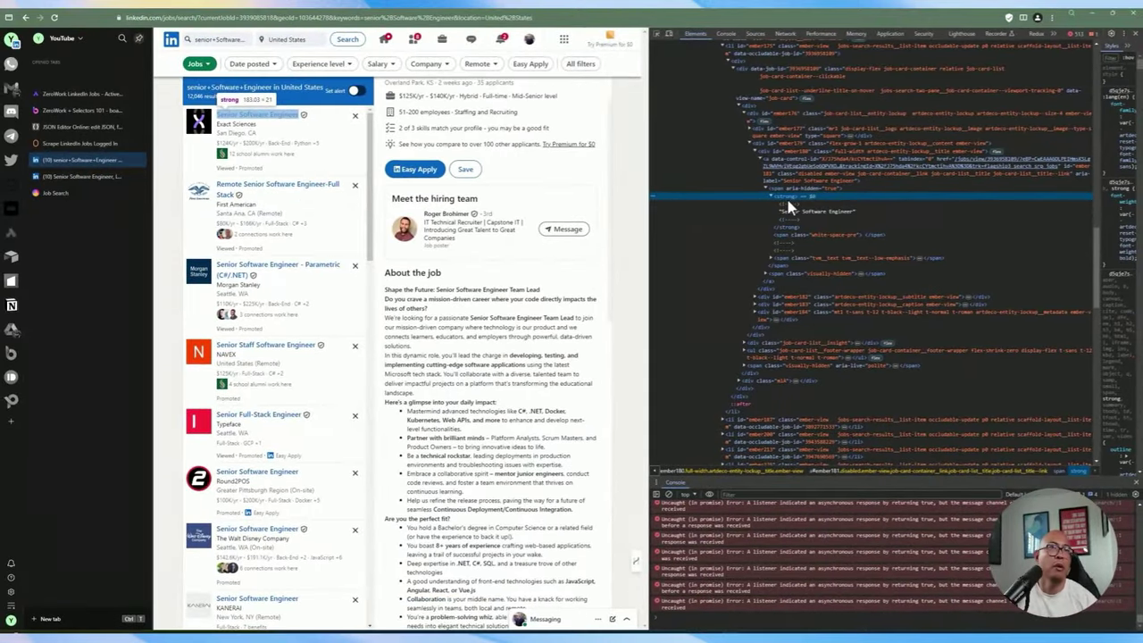
# Search the page's HTML for strong and locate the match around the first job's title.
pyautogui.click(793, 290)
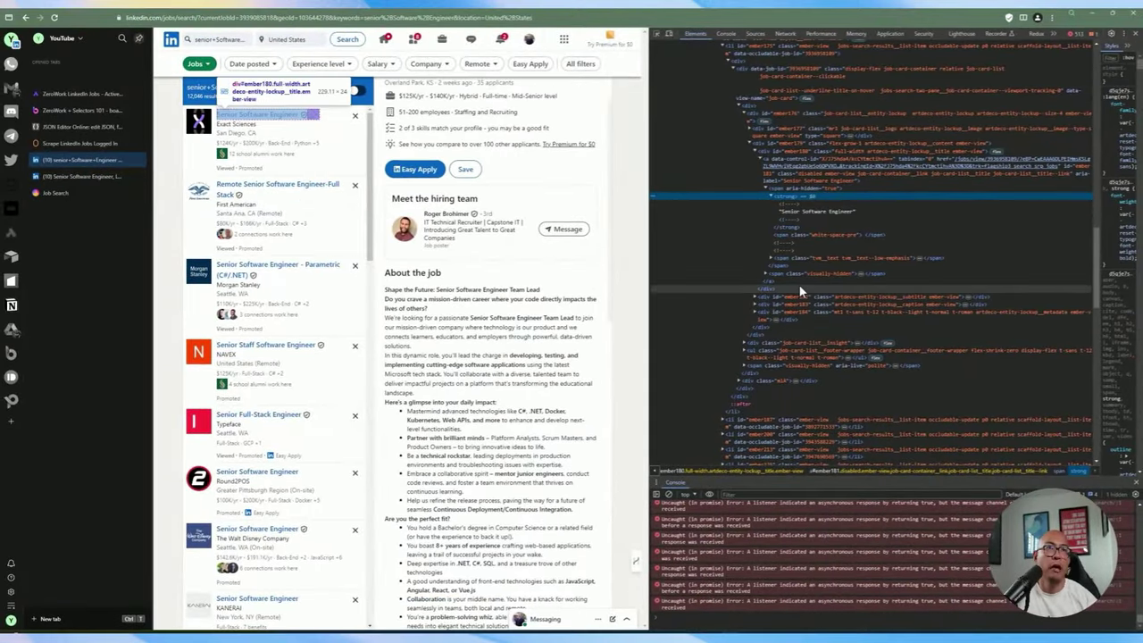
pyautogui.hotkey('ctrl', 'f')
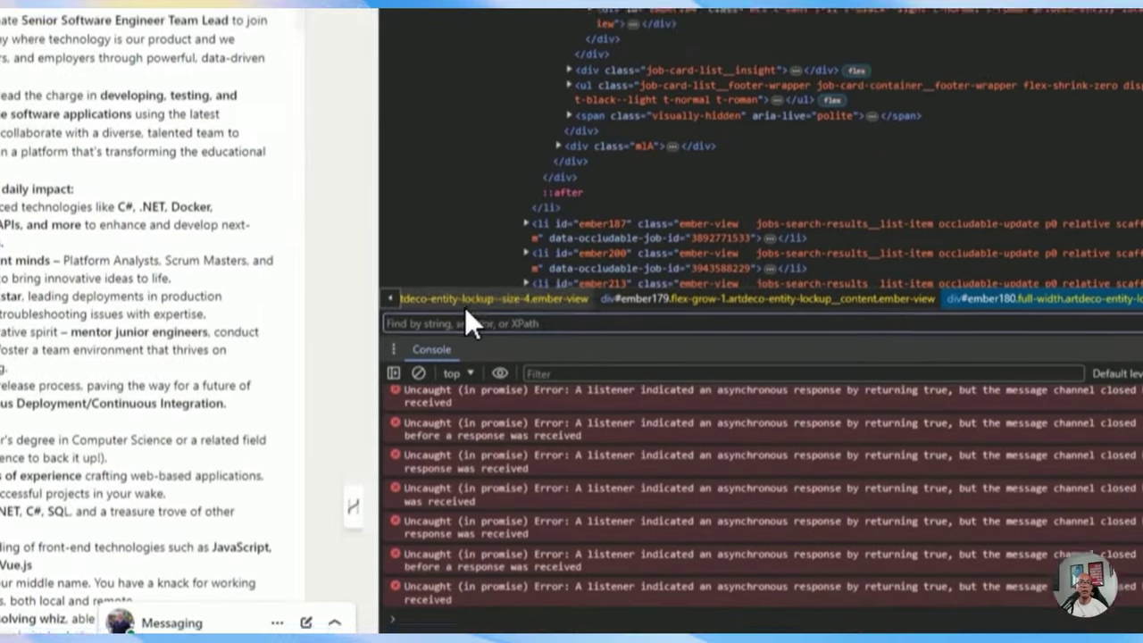
pyautogui.write('strong')
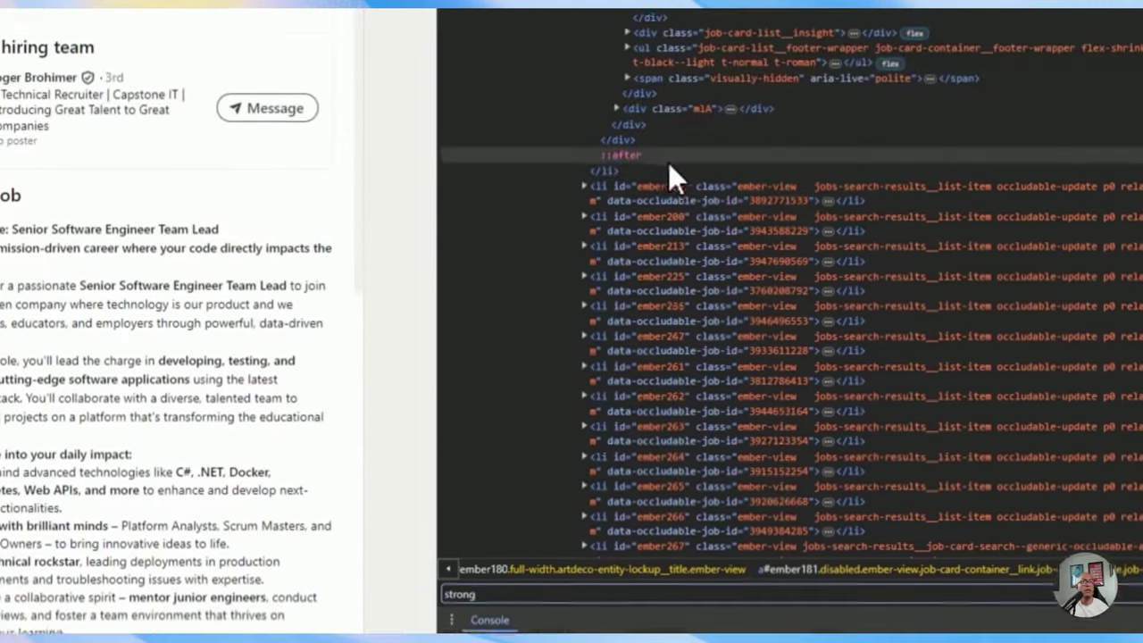
pyautogui.scroll(4, 679, 183)
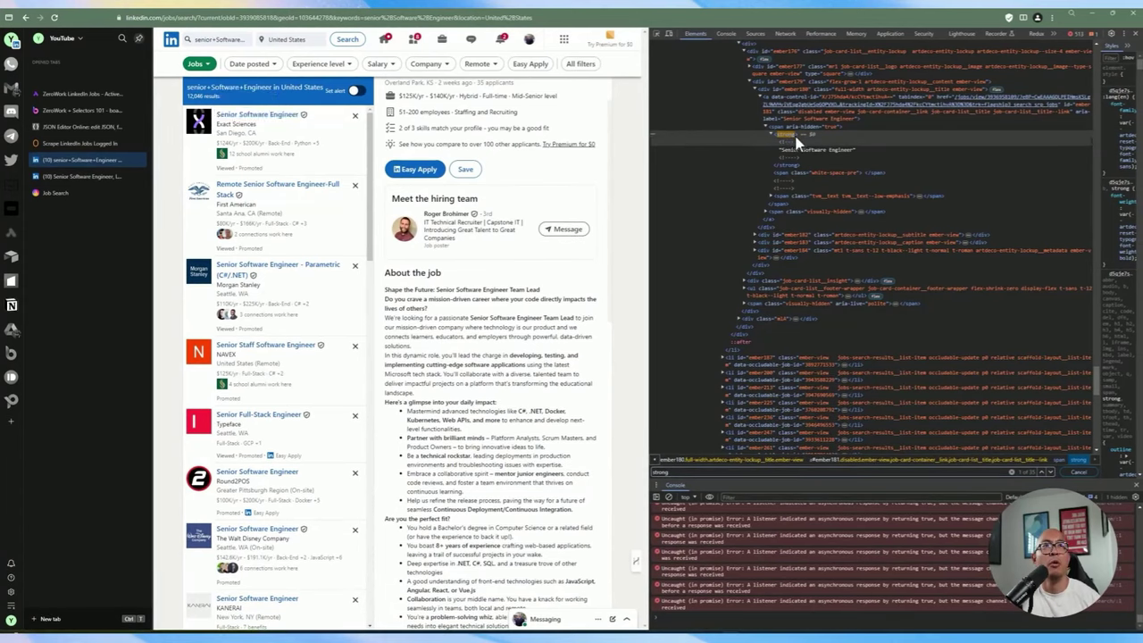
# Select the span wrapping the strong title and its parent link element in the HTML to examine the link's classes.
pyautogui.scroll(1, 797, 142)
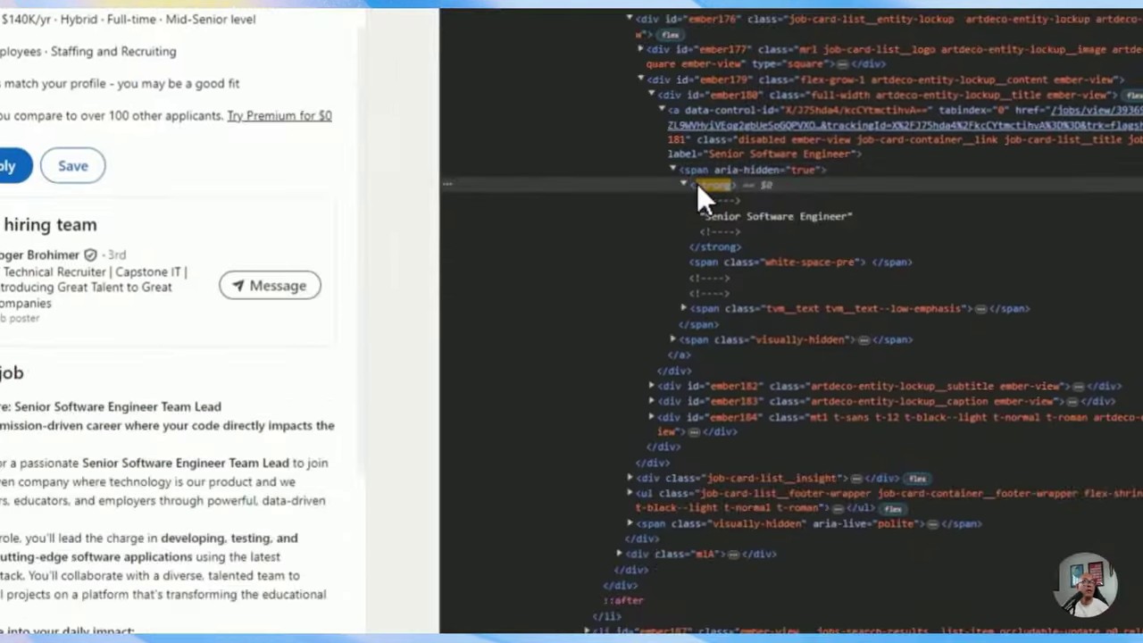
pyautogui.click(696, 321)
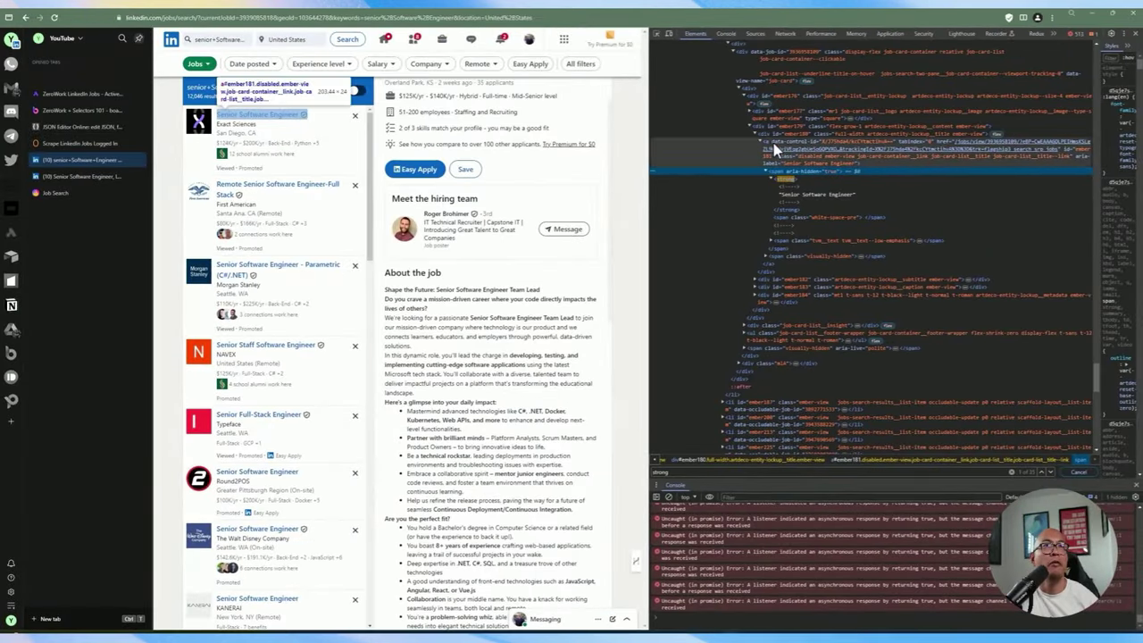
pyautogui.click(774, 144)
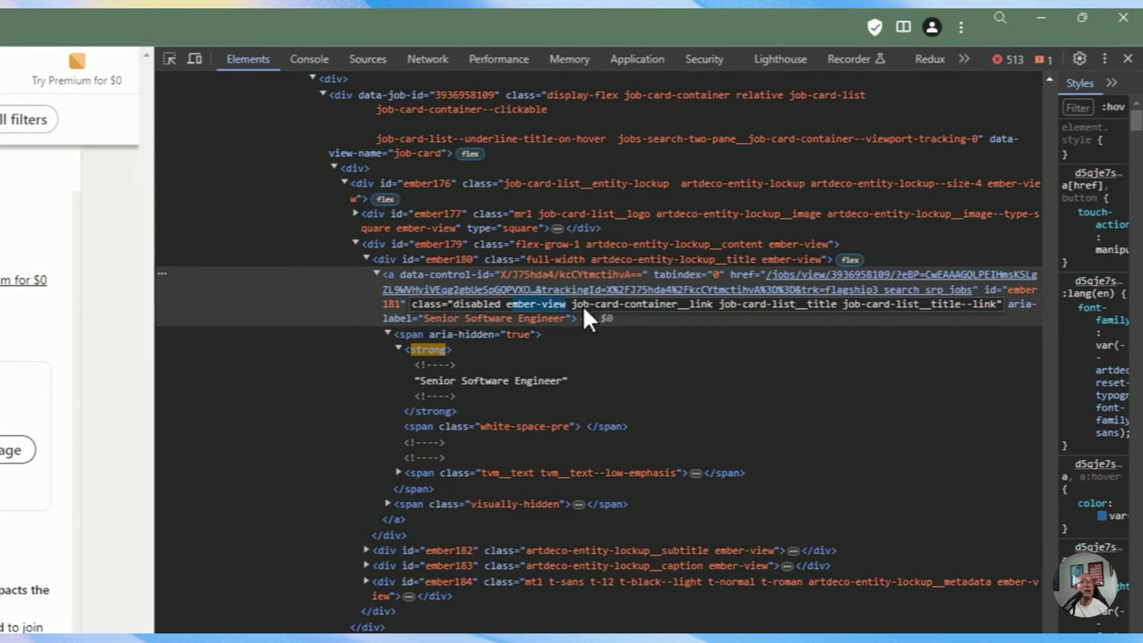
# Search the page's HTML for .job-card-list__title, the class taken from the first job's title link.
pyautogui.click(731, 323)
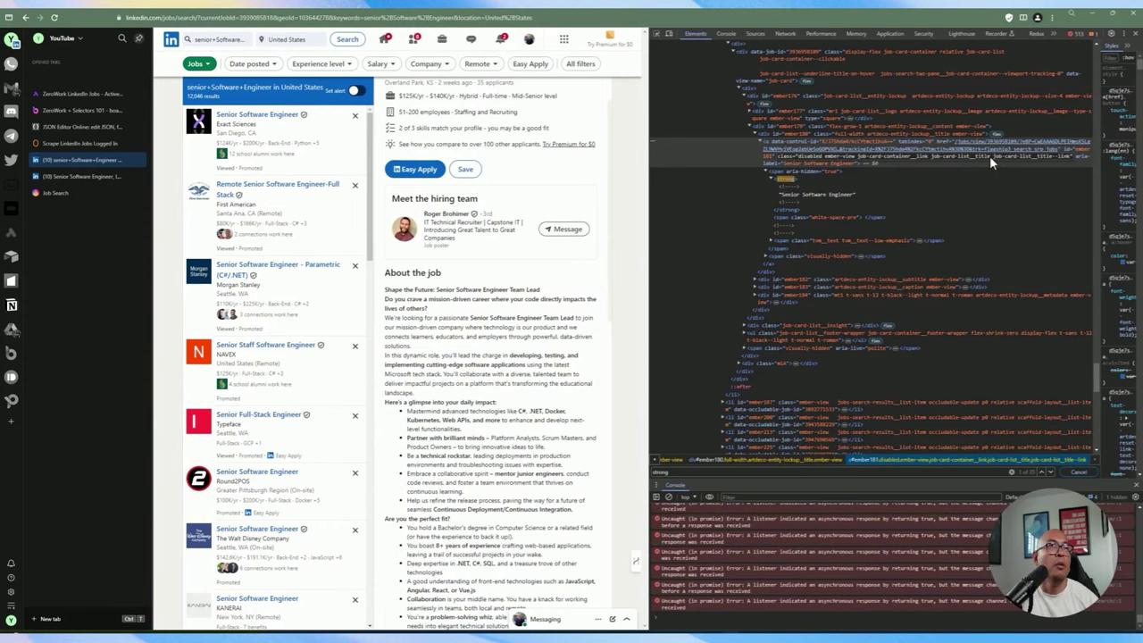
pyautogui.moveTo(989, 156); pyautogui.dragTo(956, 156)
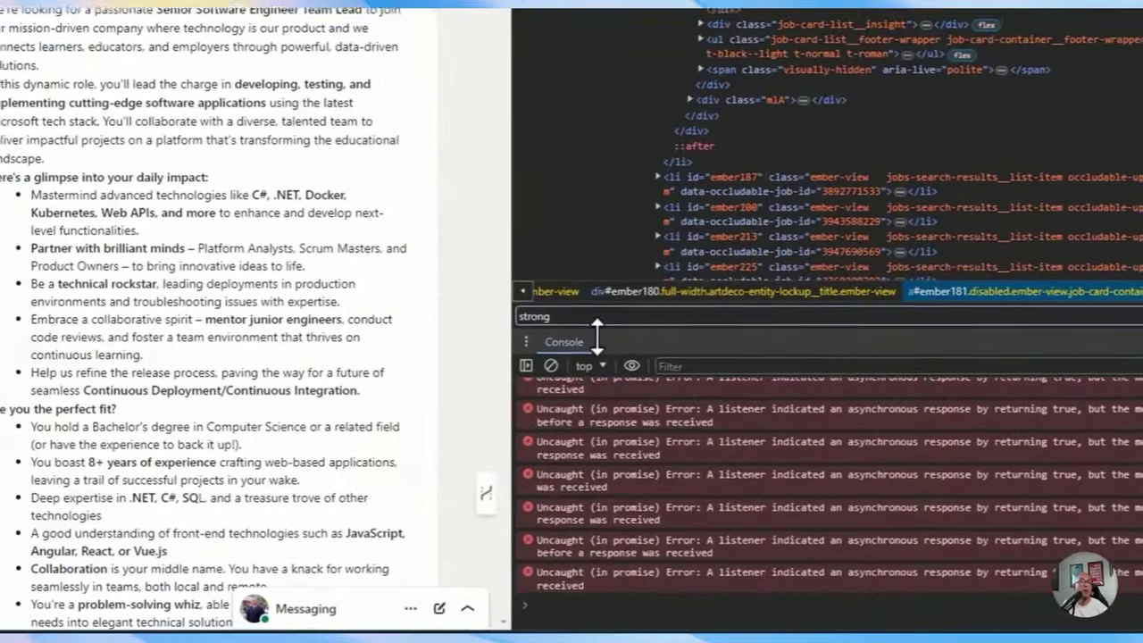
pyautogui.press('BackSpace')
pyautogui.press('BackSpace')
pyautogui.press('BackSpace')
pyautogui.press('BackSpace')
pyautogui.press('BackSpace')
pyautogui.press('BackSpace')
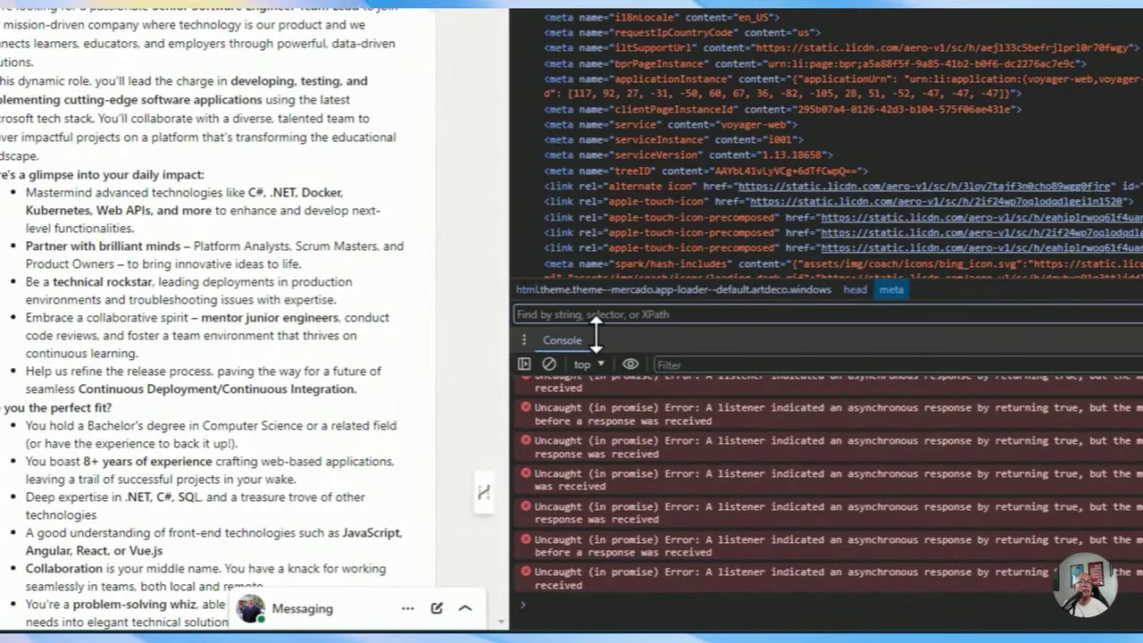
pyautogui.write('job-card-list')
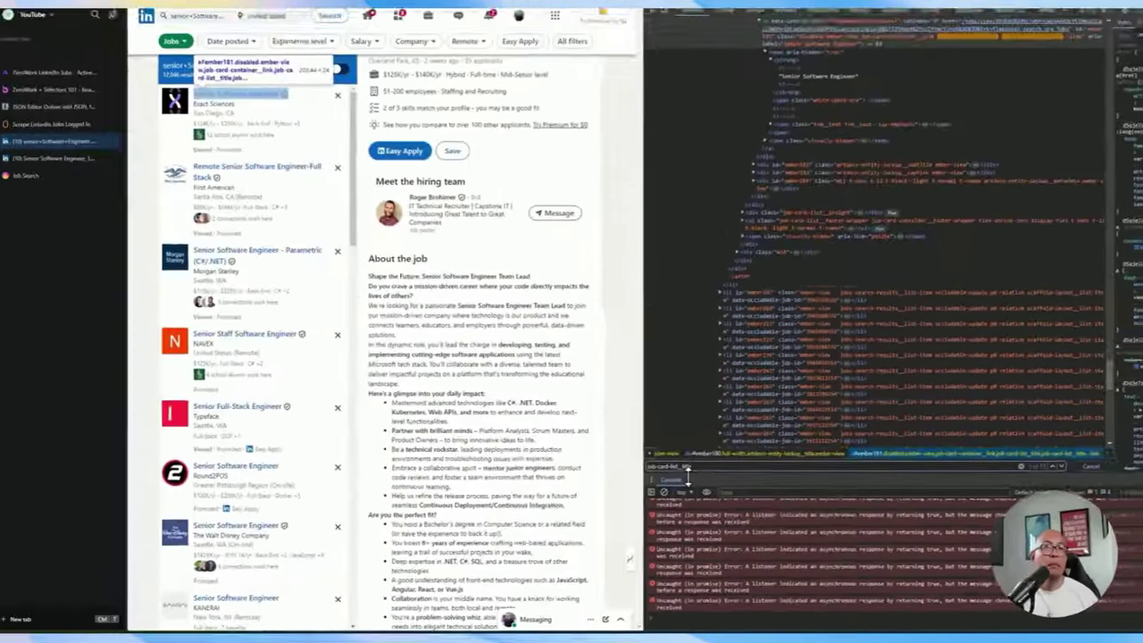
pyautogui.write('__title')
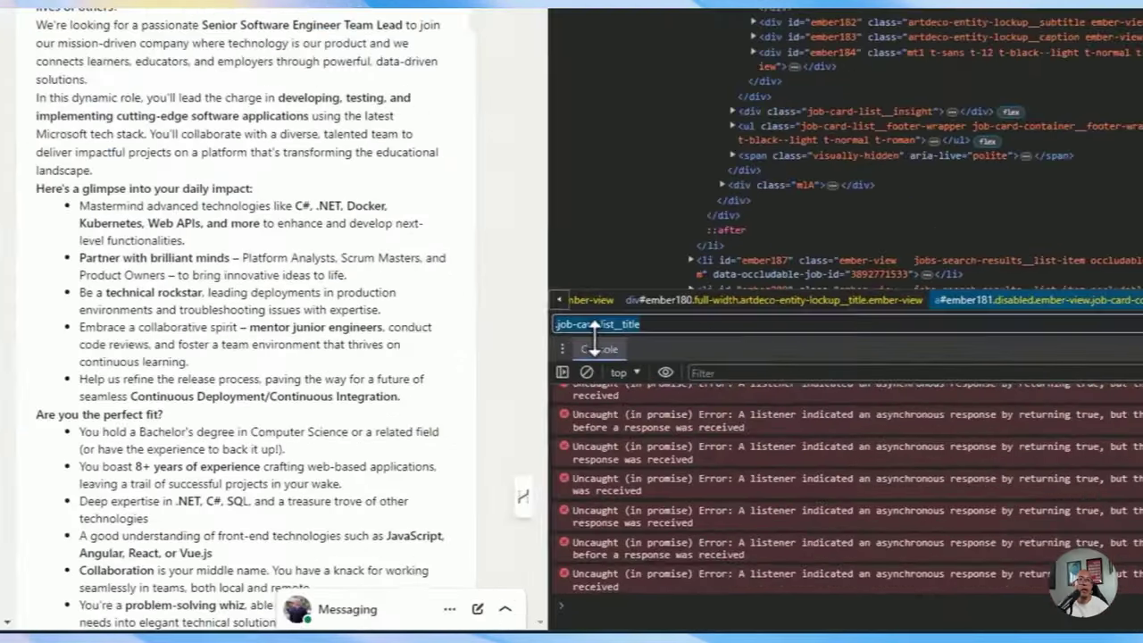
pyautogui.moveTo(703, 471); pyautogui.dragTo(662, 470)
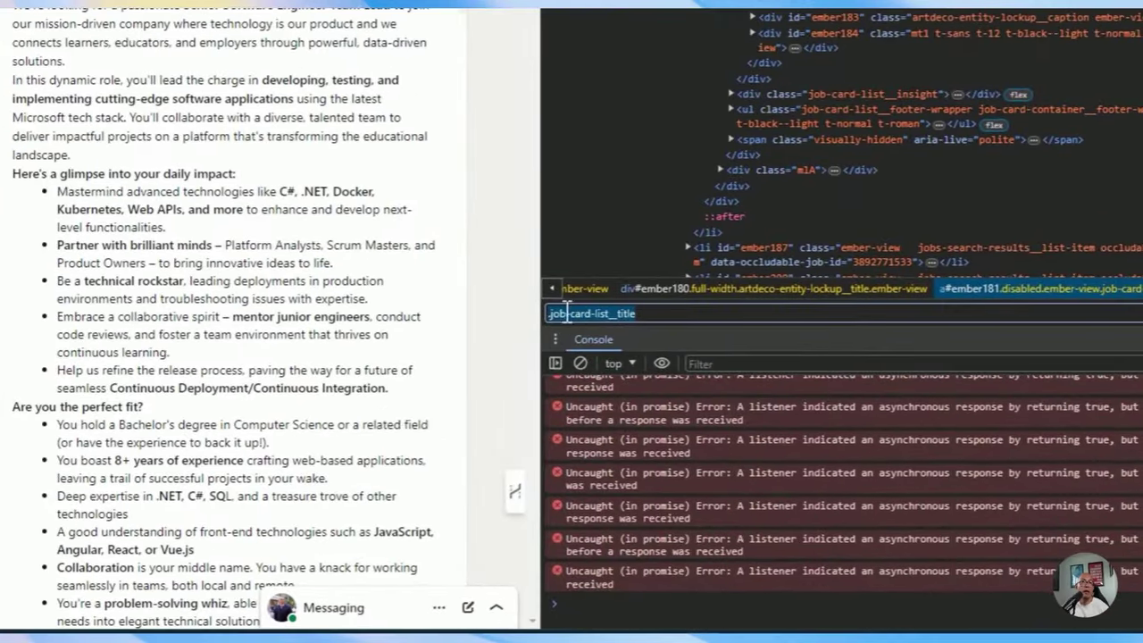
pyautogui.click(569, 314)
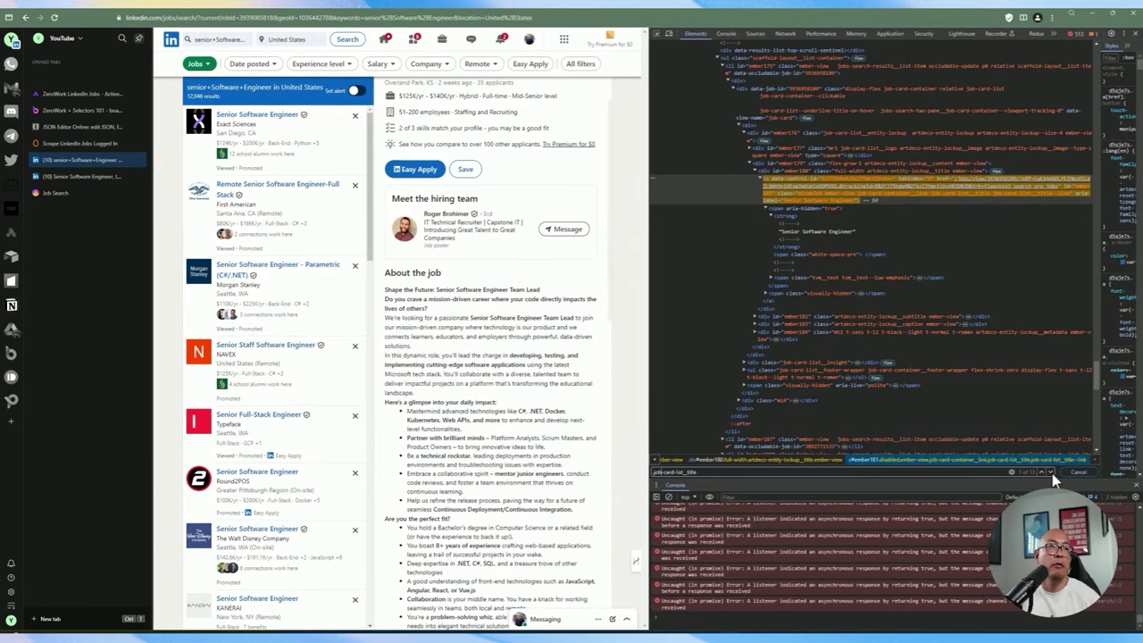
# Step forward and back through the .job-card-list__title matches to compare them with the job titles in the list.
pyautogui.click(1051, 473)
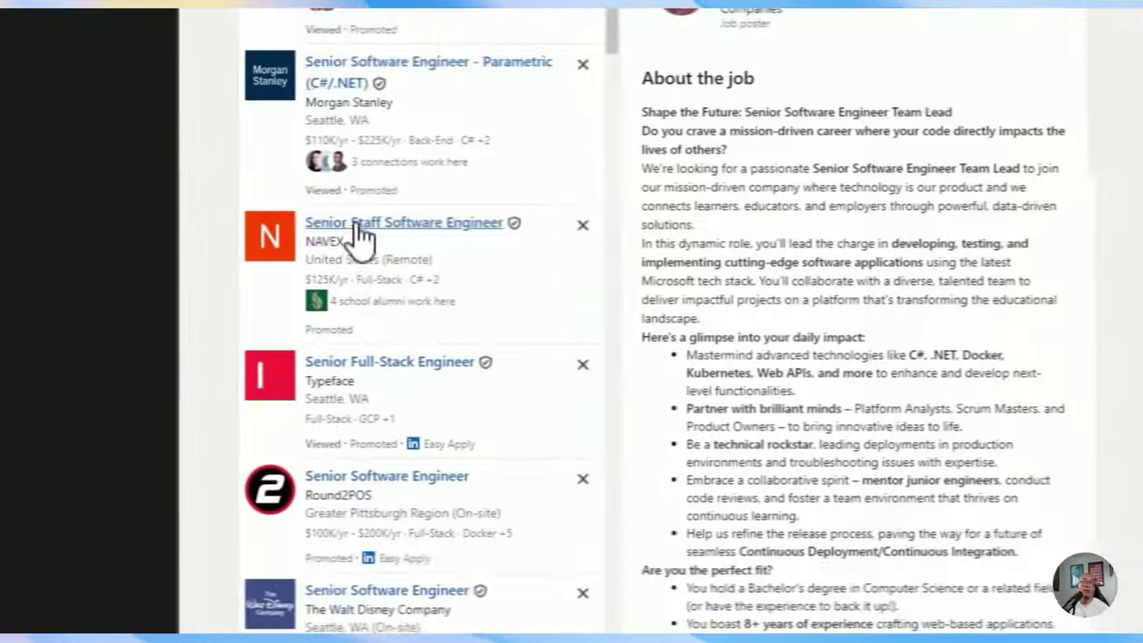
pyautogui.scroll(3, 371, 205)
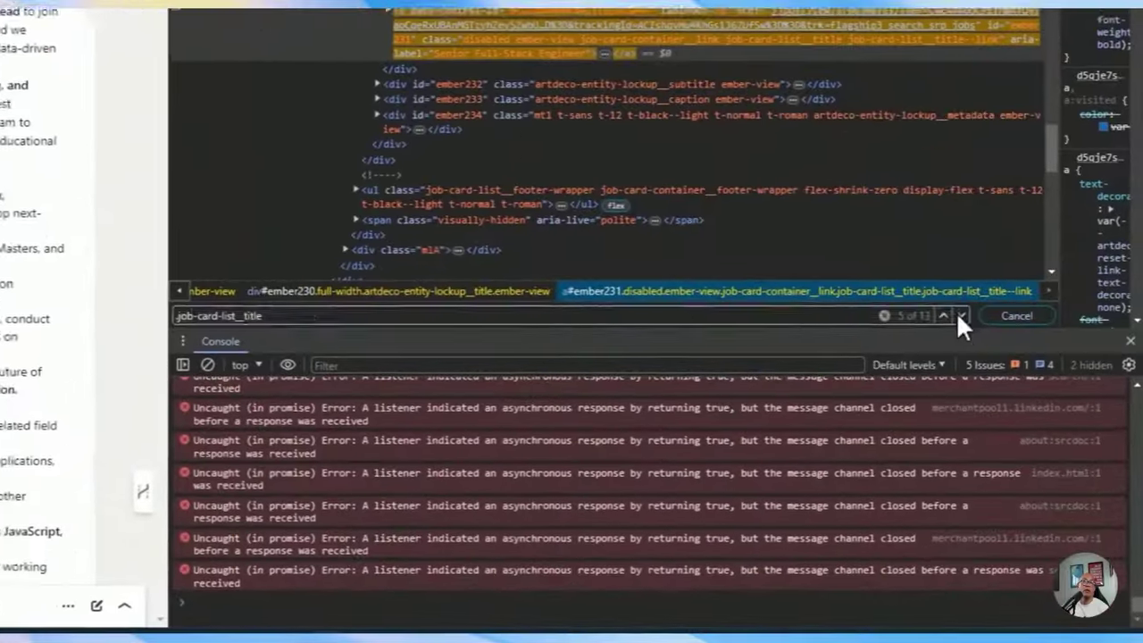
pyautogui.click(959, 314)
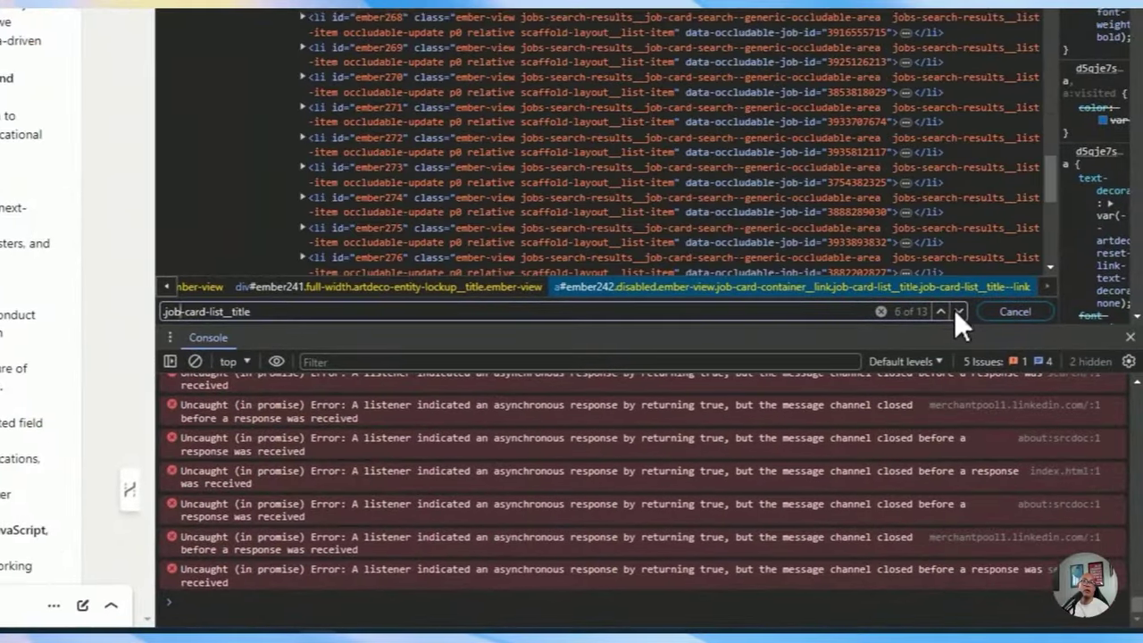
pyautogui.click(959, 313)
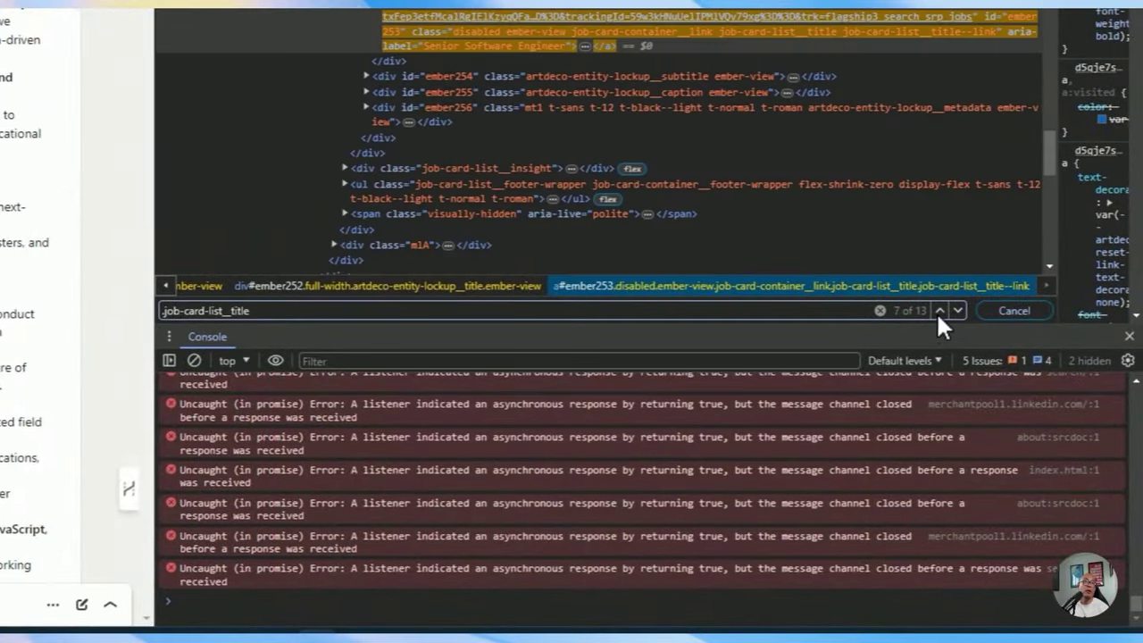
pyautogui.click(938, 312)
pyautogui.click(938, 312)
pyautogui.click(938, 312)
pyautogui.click(938, 311)
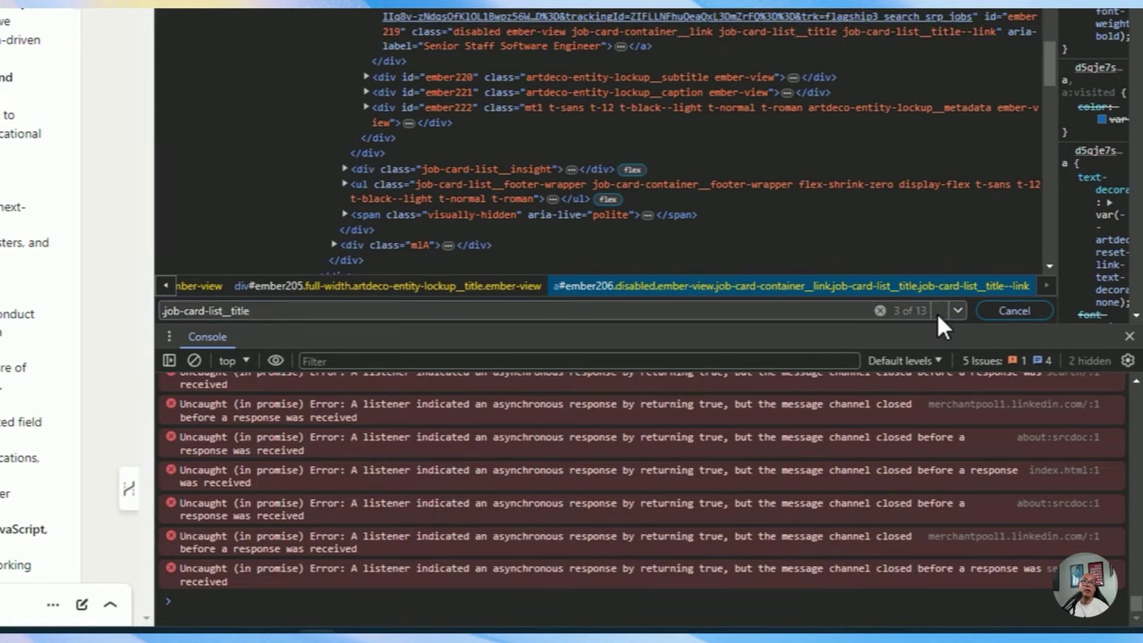
pyautogui.click(939, 312)
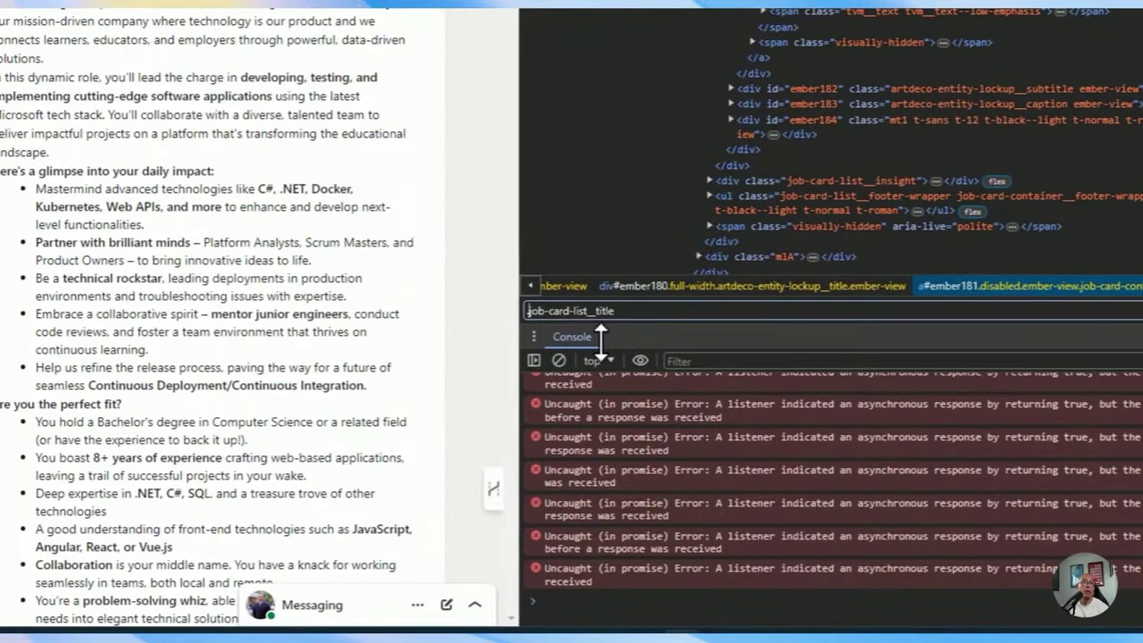
# Refine the HTML search with the link tag and a strong descendant, as a.job-card-list__title strong.
pyautogui.write('a.')
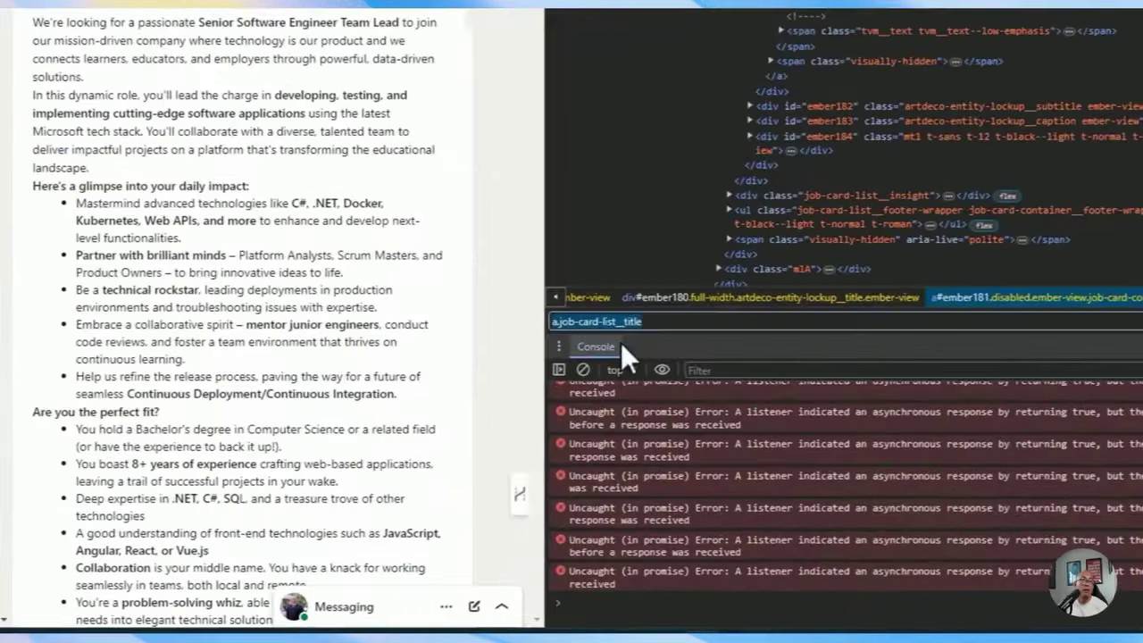
pyautogui.hotkey('ctrl', 'a')
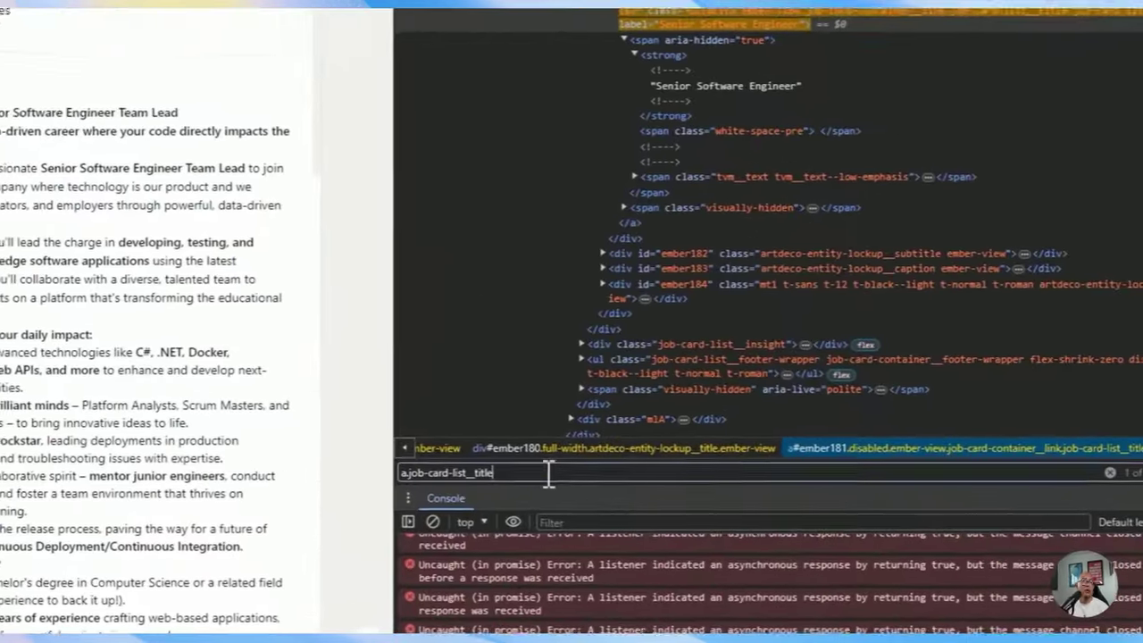
pyautogui.write('strong')
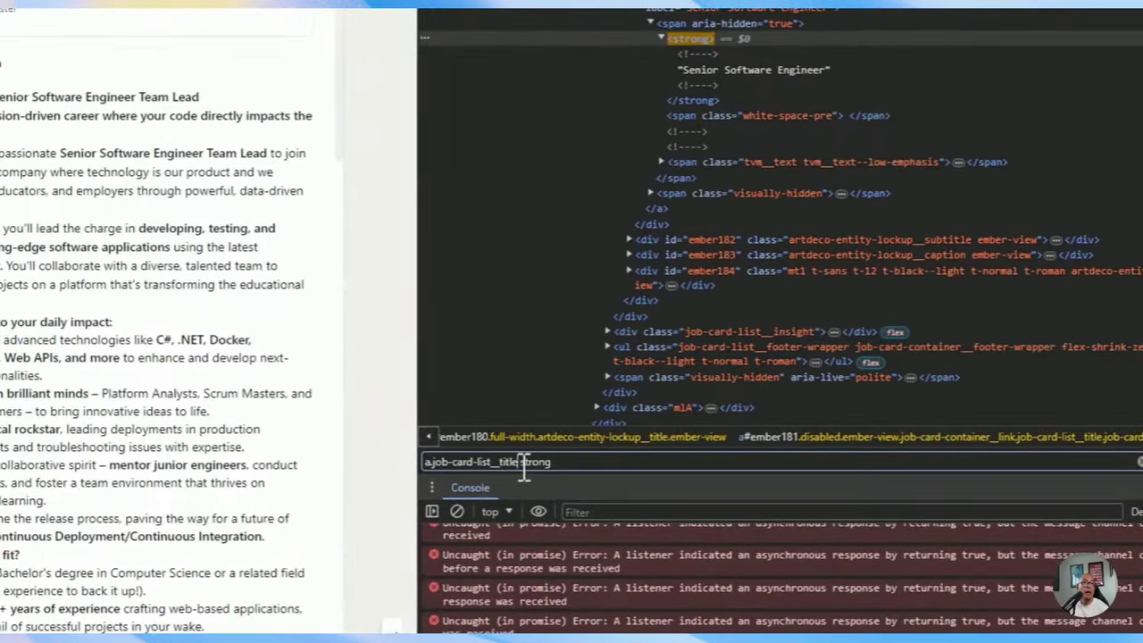
pyautogui.doubleClick(526, 462)
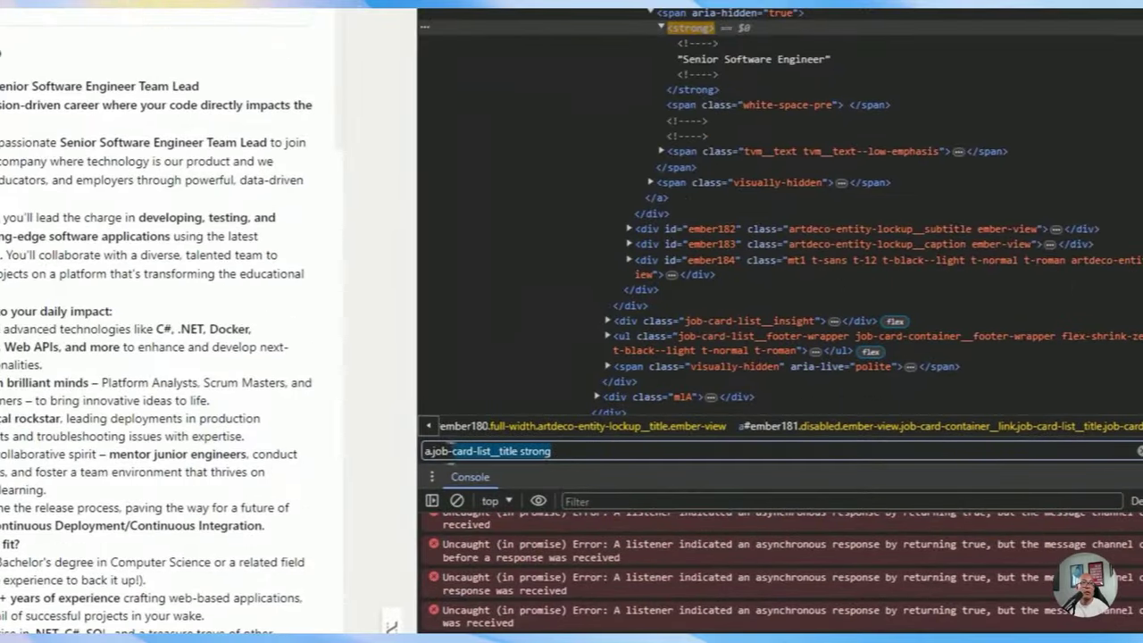
pyautogui.tripleClick(654, 461)
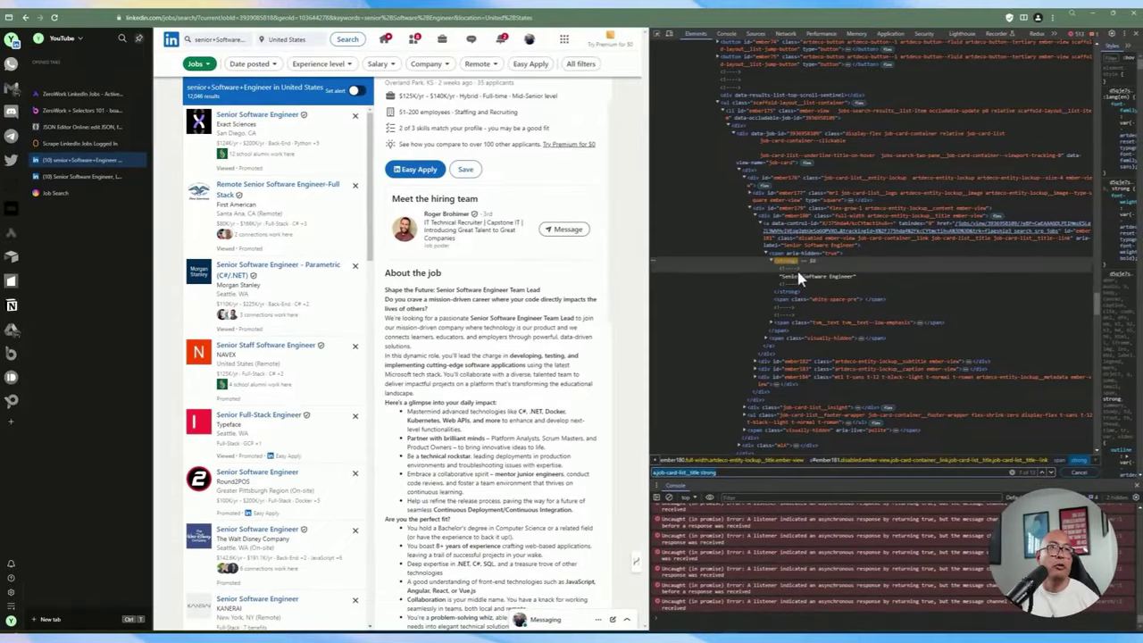
# Step forward and back through the a.job-card-list__title strong matches to check the strong element inside each job's title link.
pyautogui.click(1052, 471)
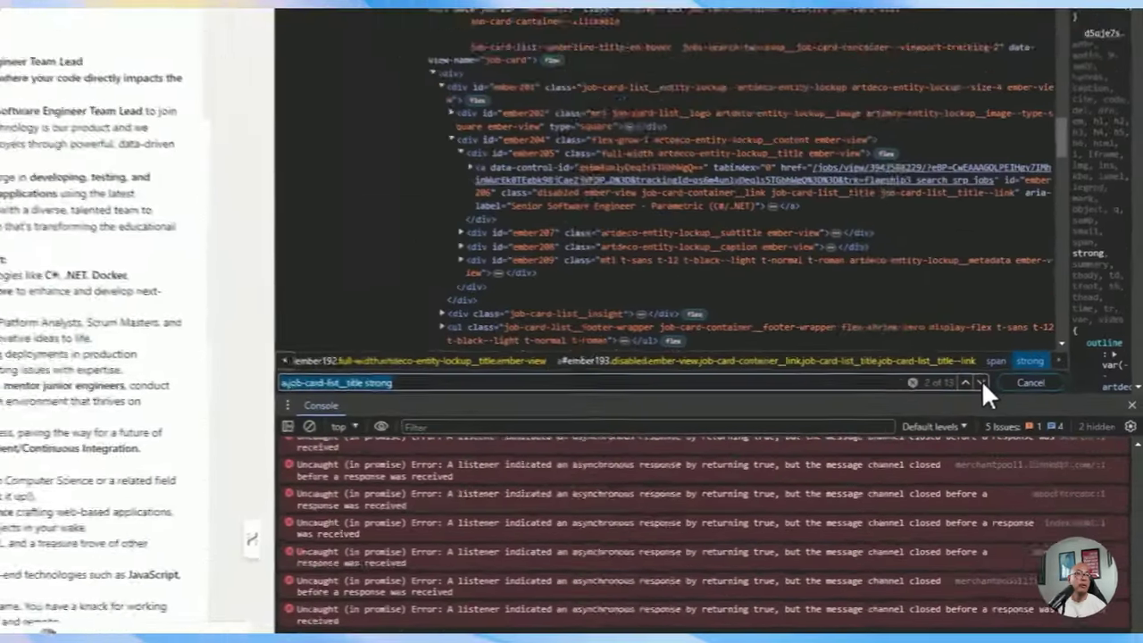
pyautogui.click(1053, 471)
pyautogui.click(1053, 472)
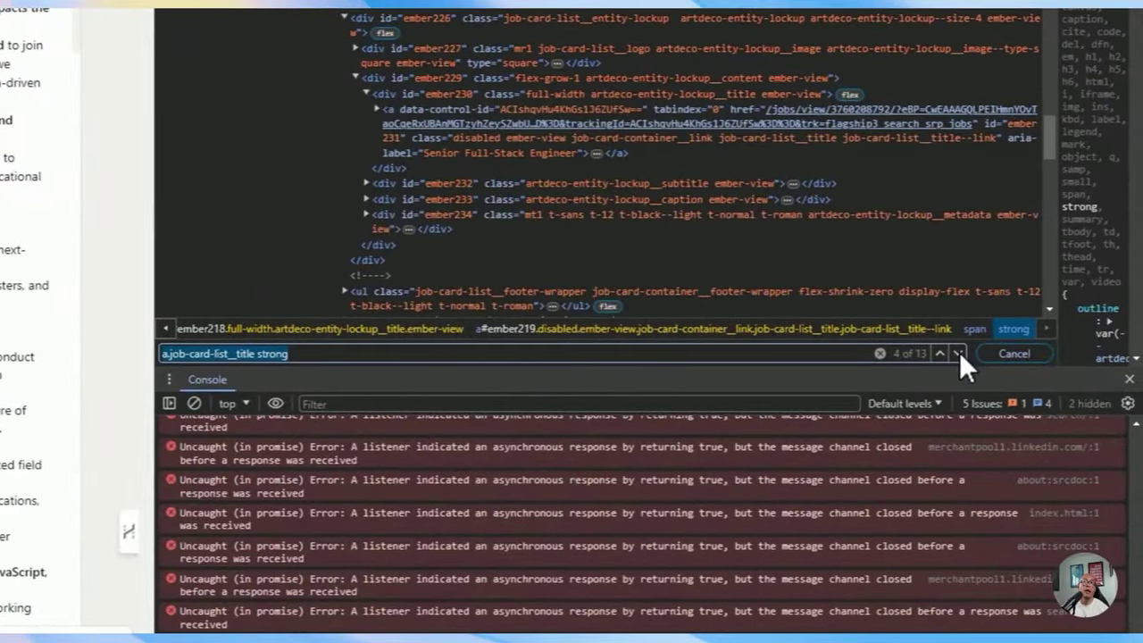
pyautogui.click(959, 352)
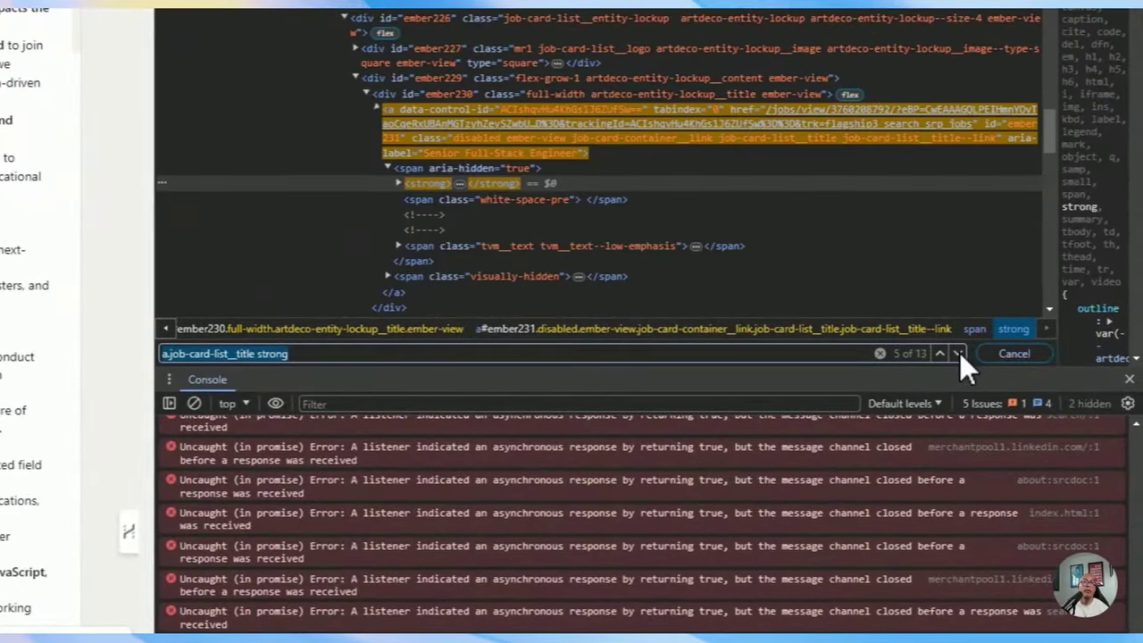
pyautogui.click(959, 352)
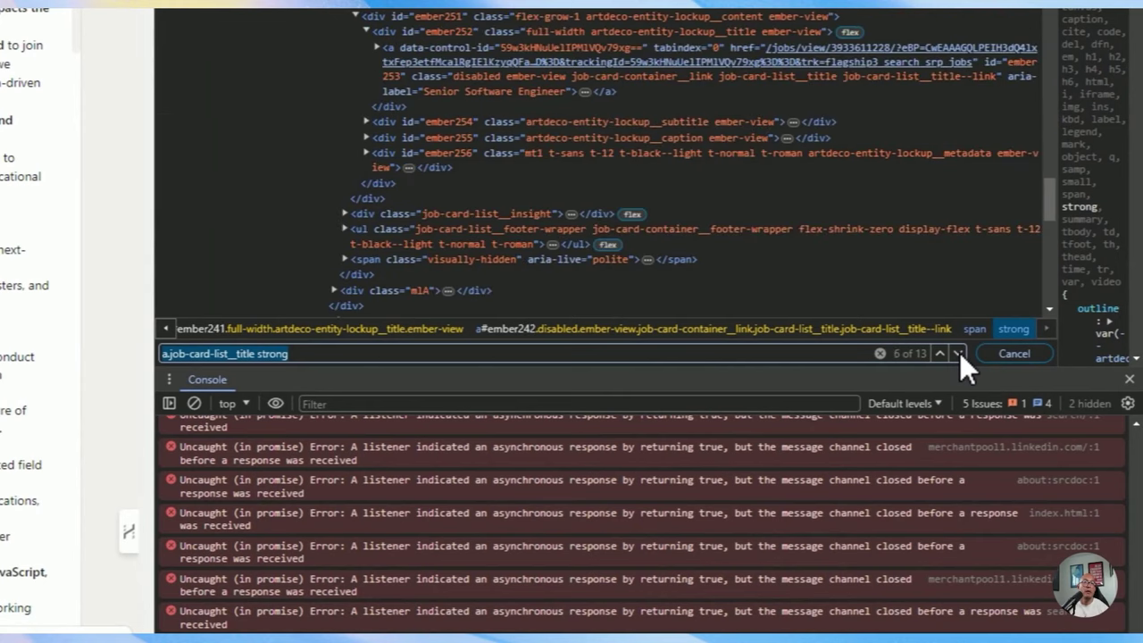
pyautogui.click(959, 352)
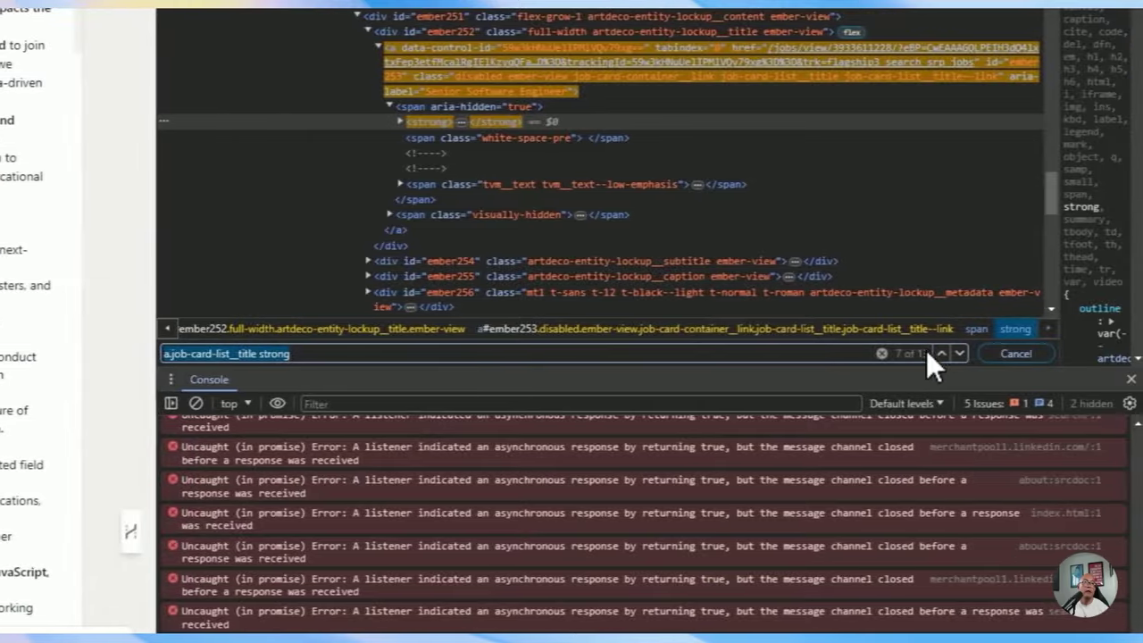
pyautogui.click(939, 352)
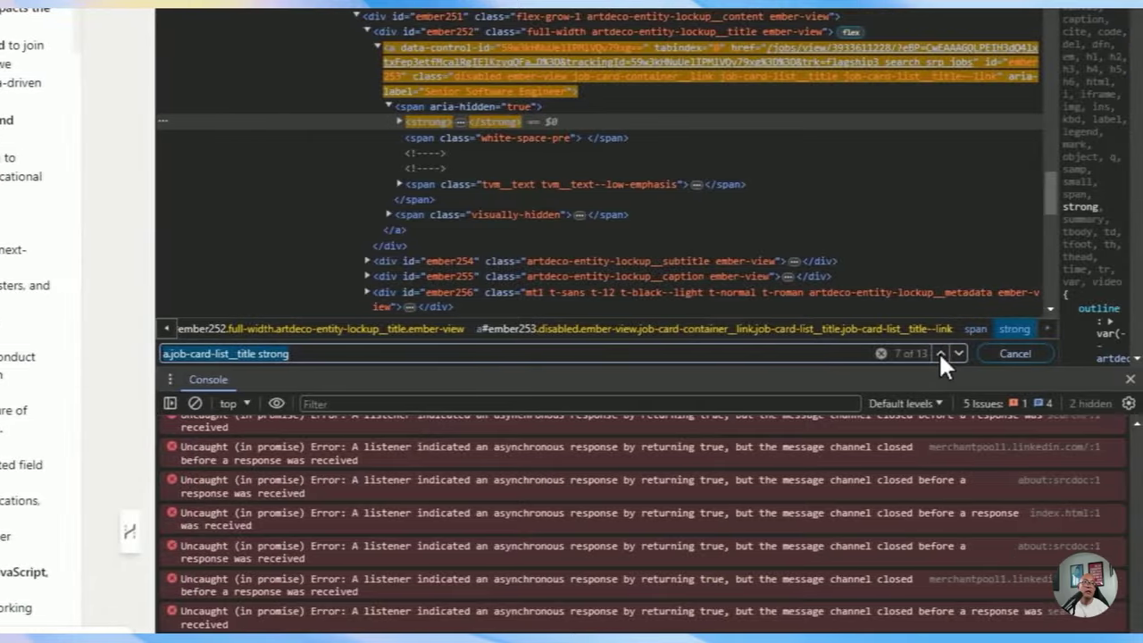
pyautogui.click(939, 352)
pyautogui.click(939, 352)
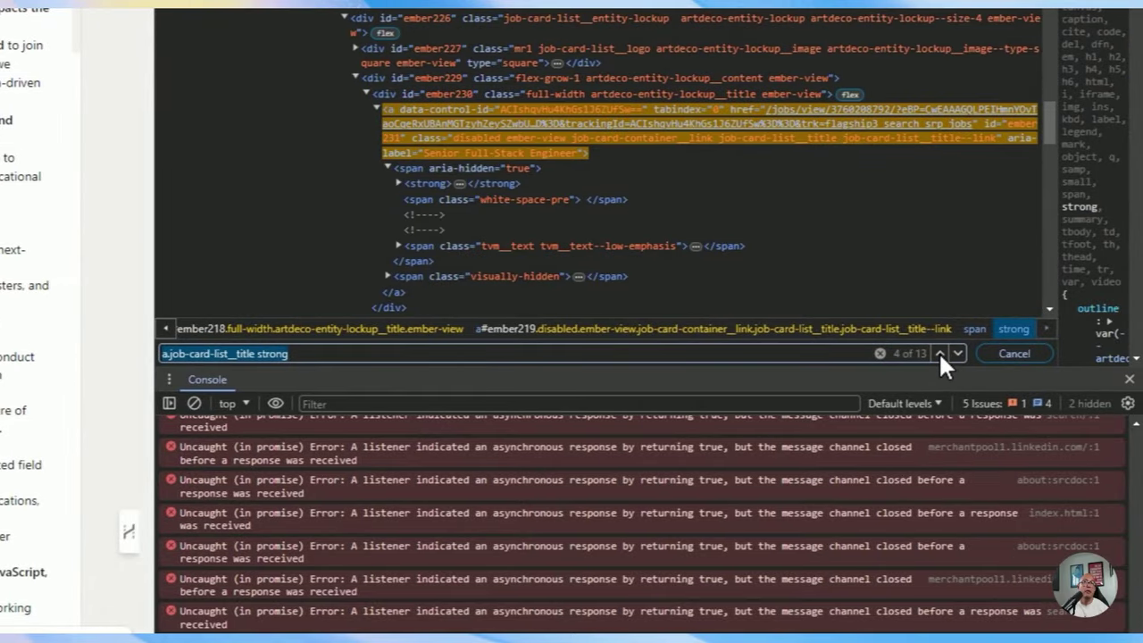
pyautogui.click(939, 353)
pyautogui.click(939, 353)
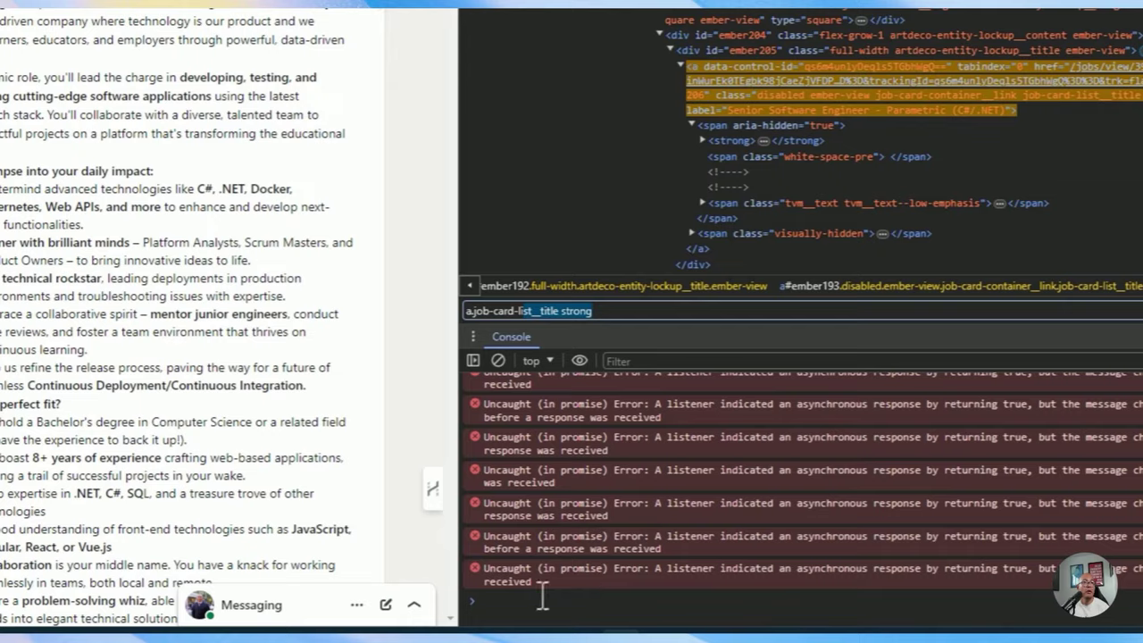
# Select the whole a.job-card-list__title strong query in the HTML search to review the finished selector.
pyautogui.click(541, 598)
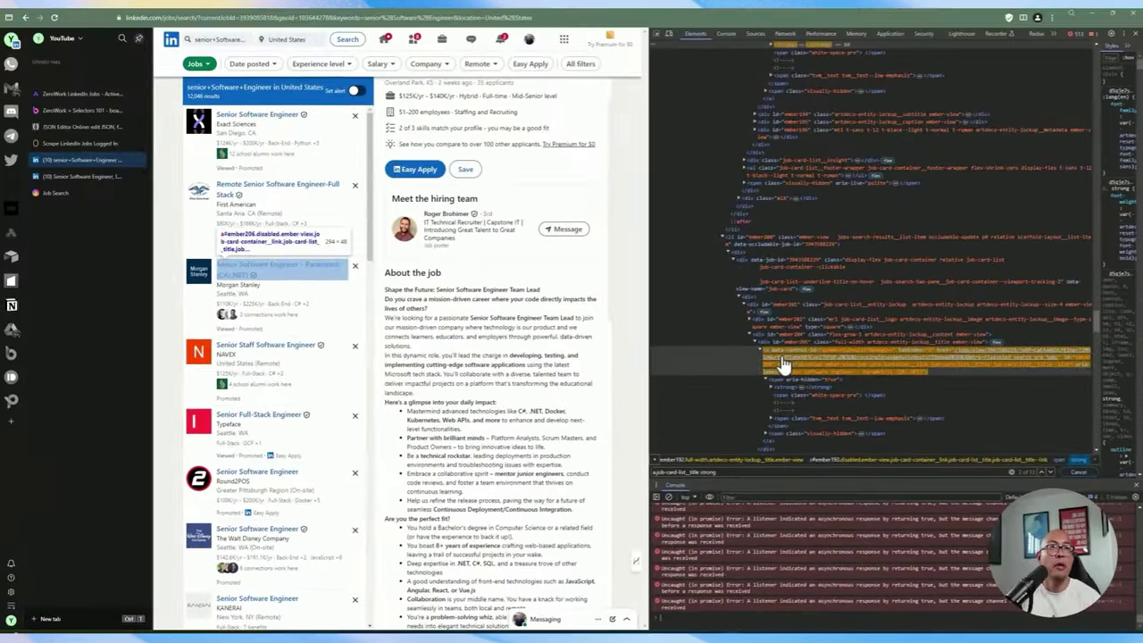
pyautogui.tripleClick(705, 472)
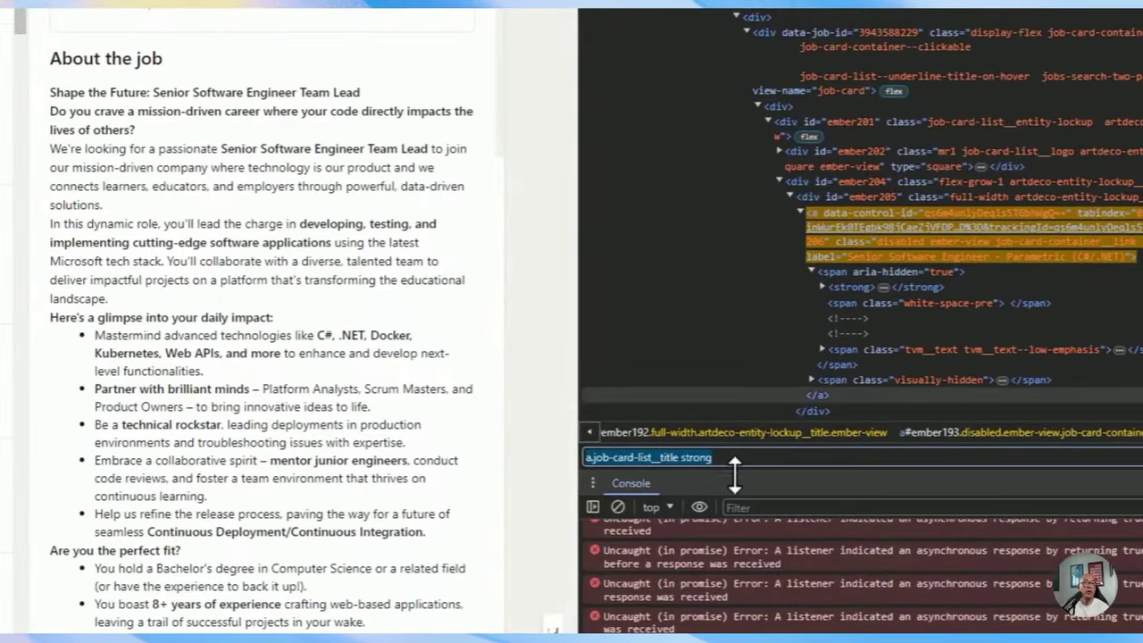
pyautogui.click(738, 461)
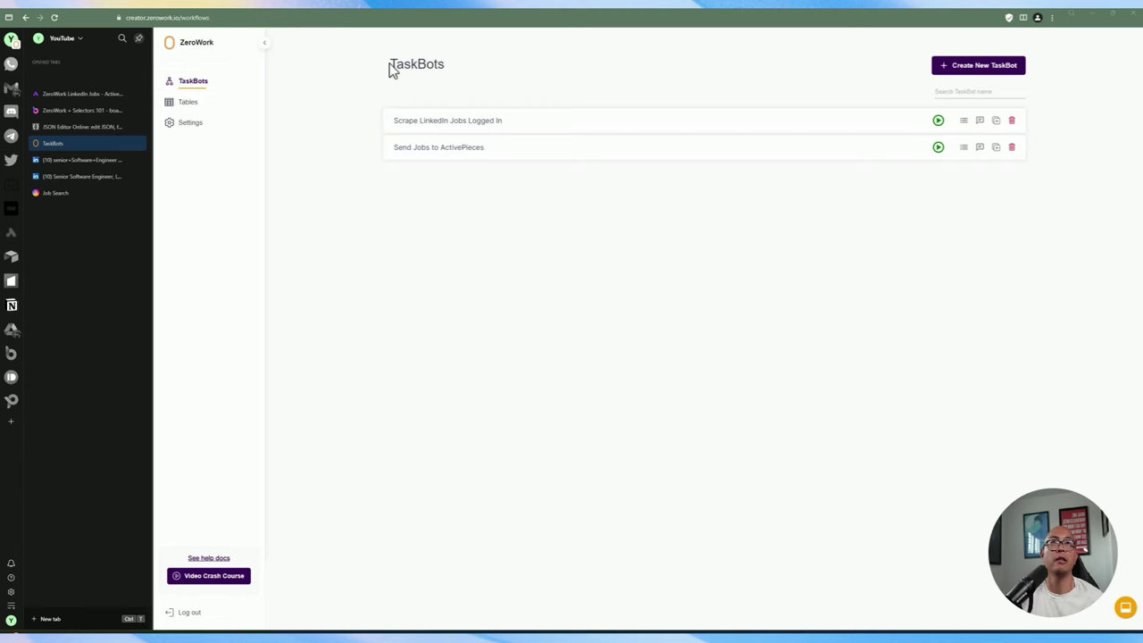
# Look over the TaskBots page in ZeroWork and open the Tables page.
pyautogui.moveTo(389, 66); pyautogui.dragTo(444, 67)
pyautogui.click(437, 88)
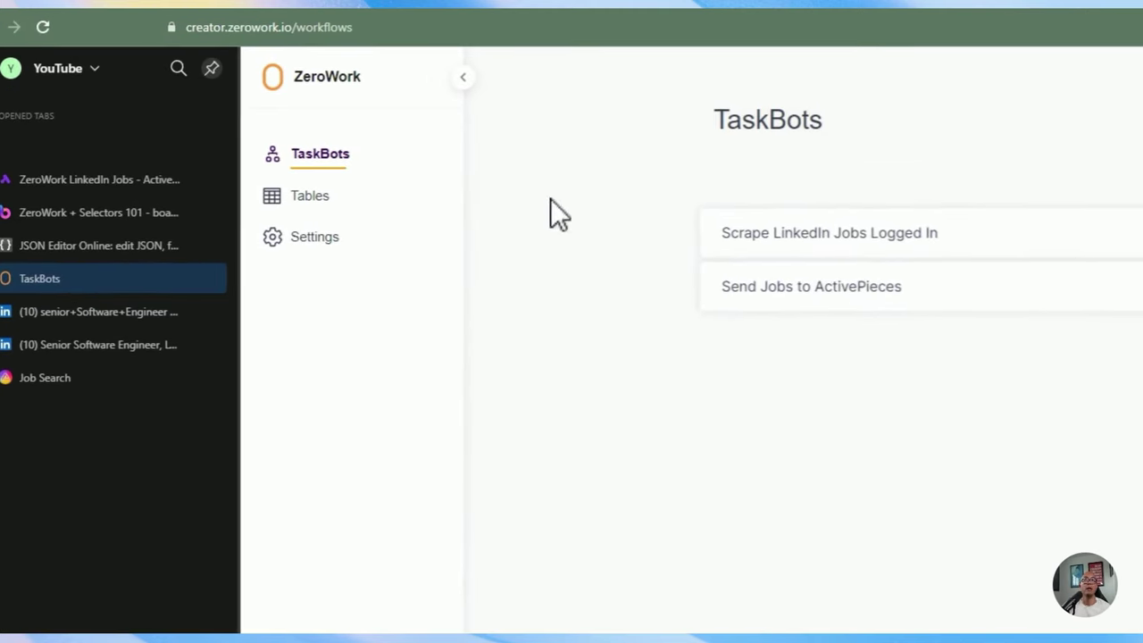
pyautogui.click(310, 195)
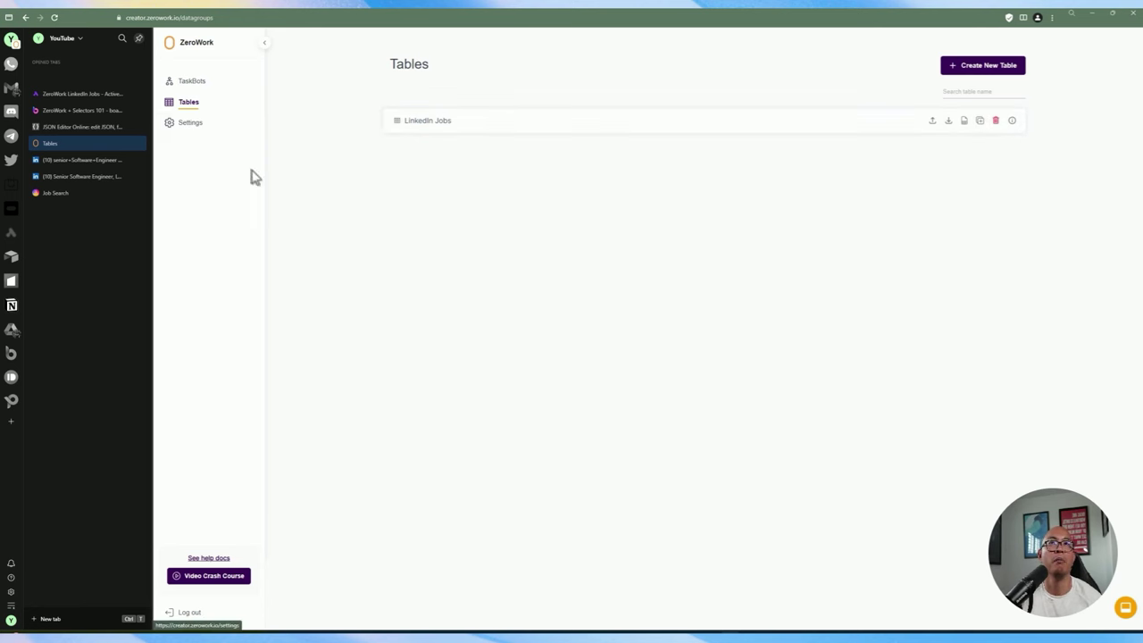
# Open ZeroWork's settings and examine the Support and Integrations sections, including the OpenAI key field.
pyautogui.click(189, 124)
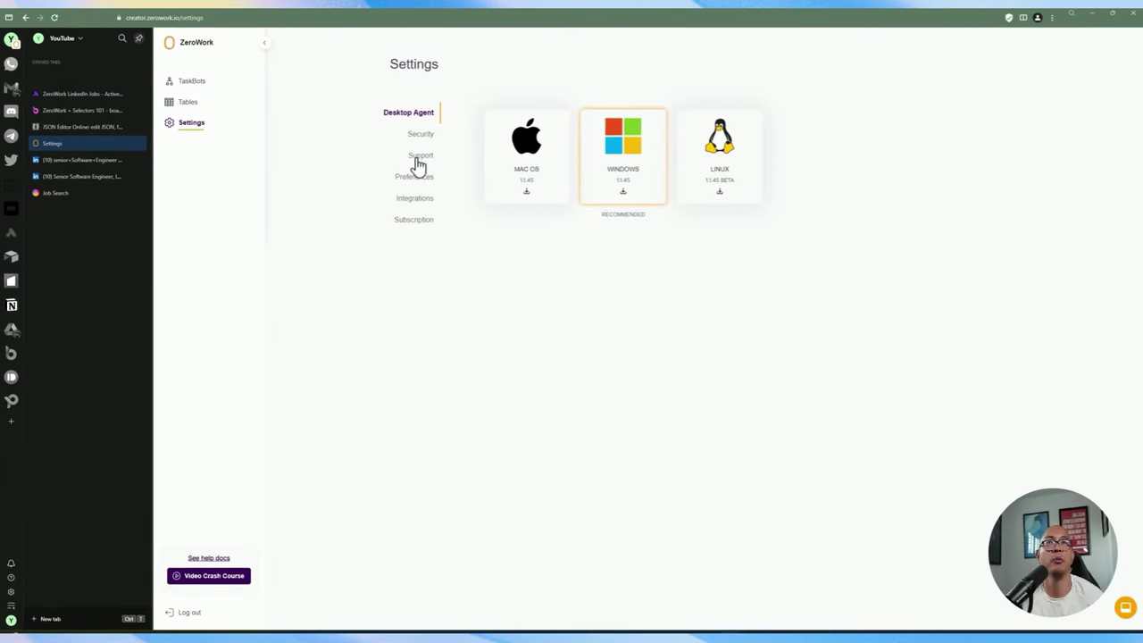
pyautogui.click(419, 157)
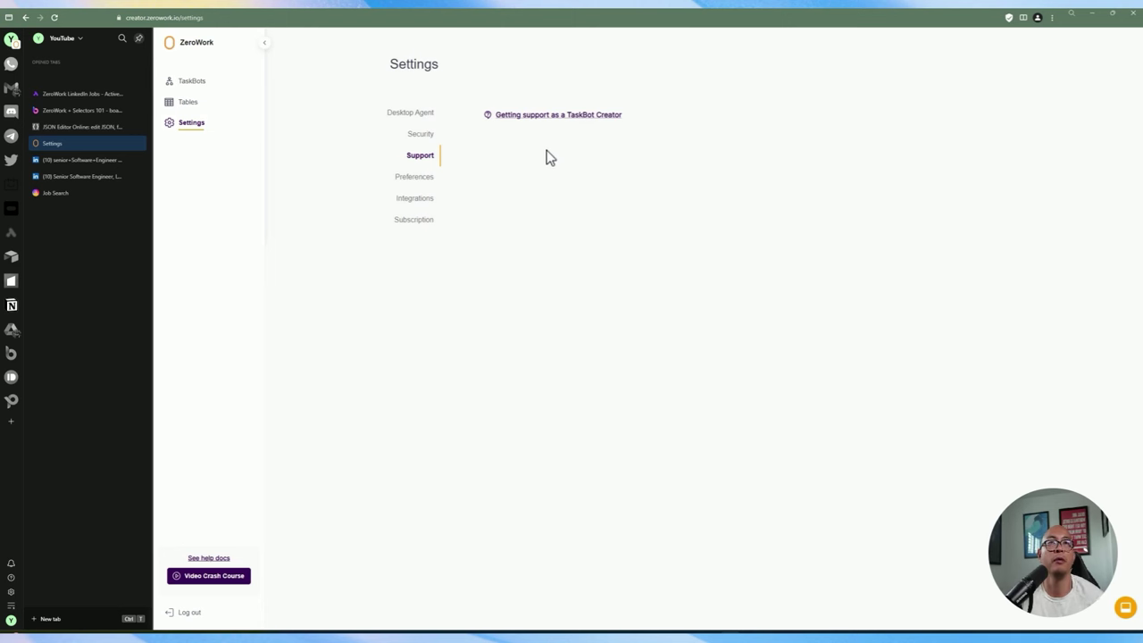
pyautogui.click(414, 199)
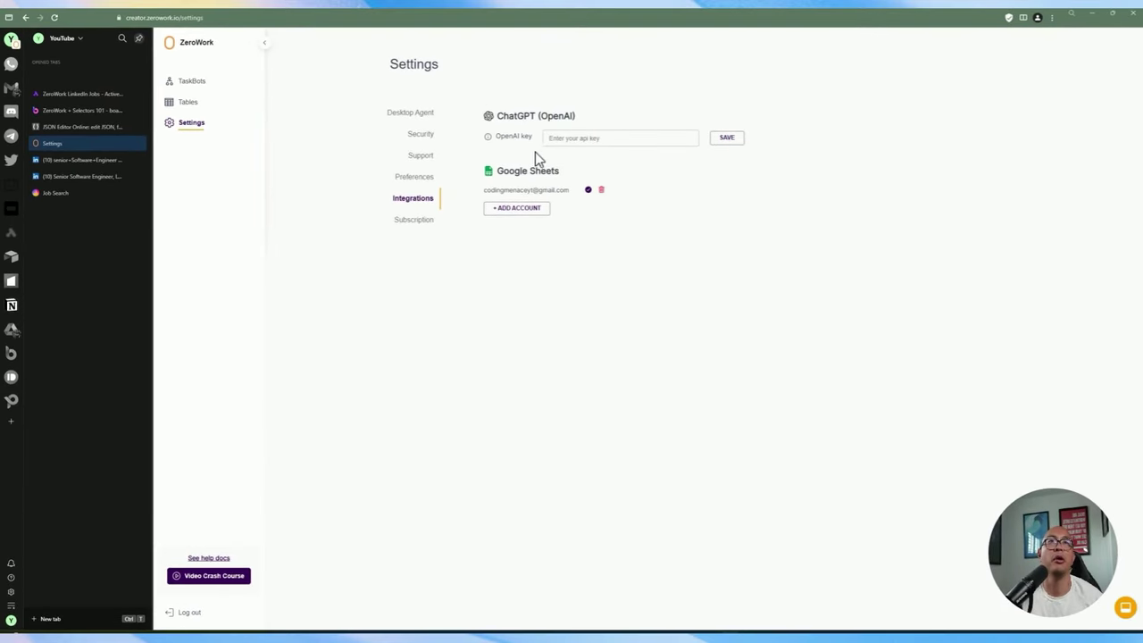
pyautogui.click(621, 137)
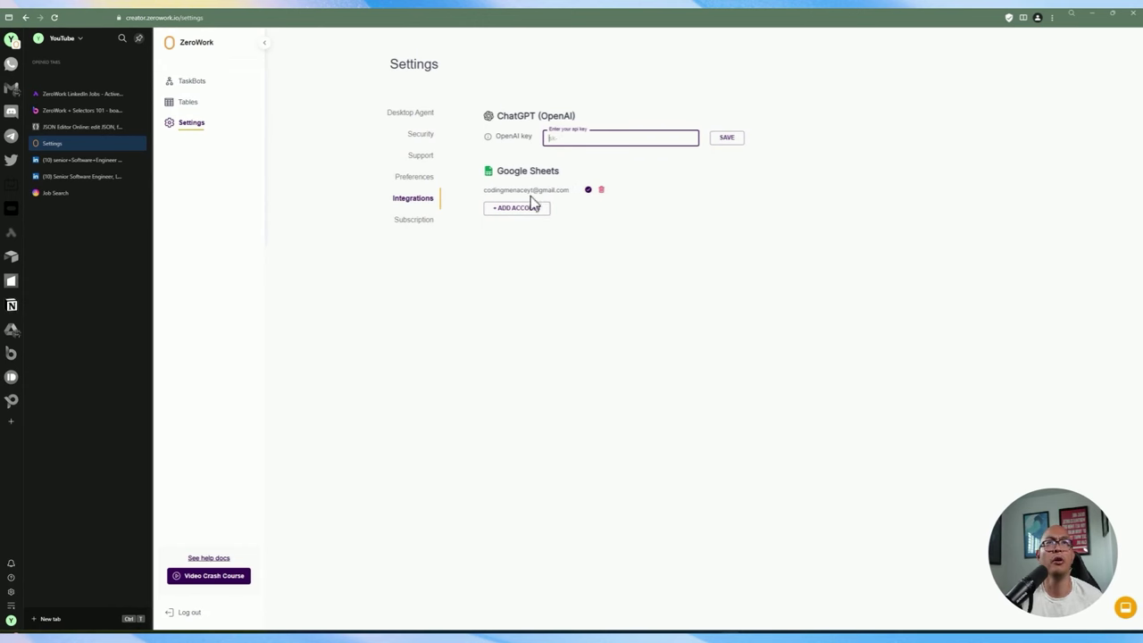
# Examine the Google Sheets integration and its connected account in the Integrations settings.
pyautogui.moveTo(497, 170); pyautogui.dragTo(539, 170)
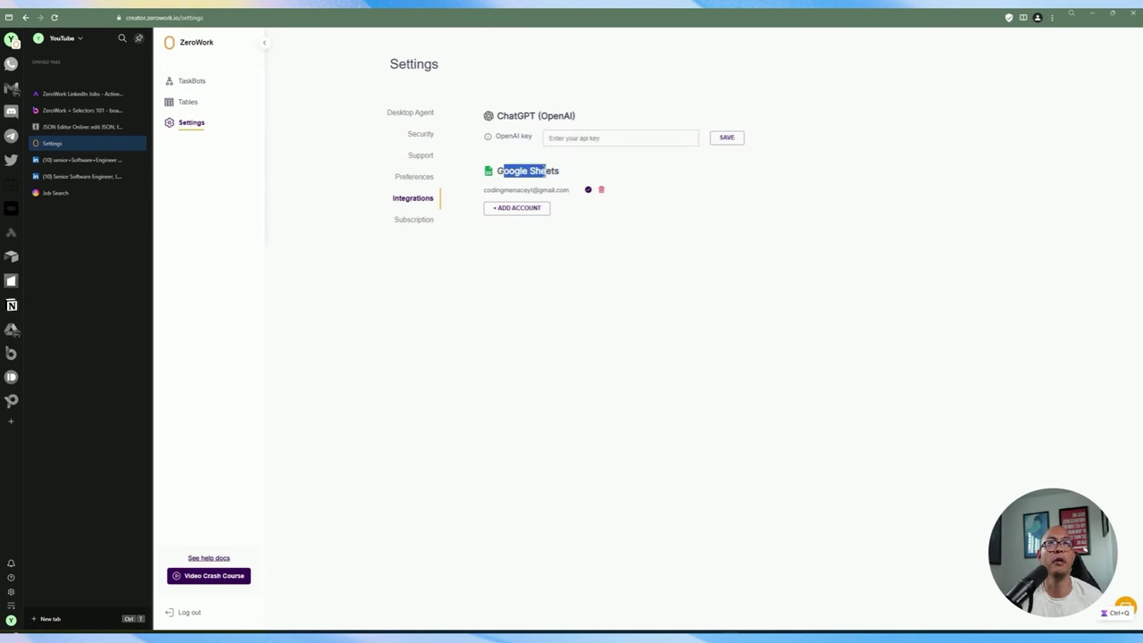
pyautogui.click(580, 268)
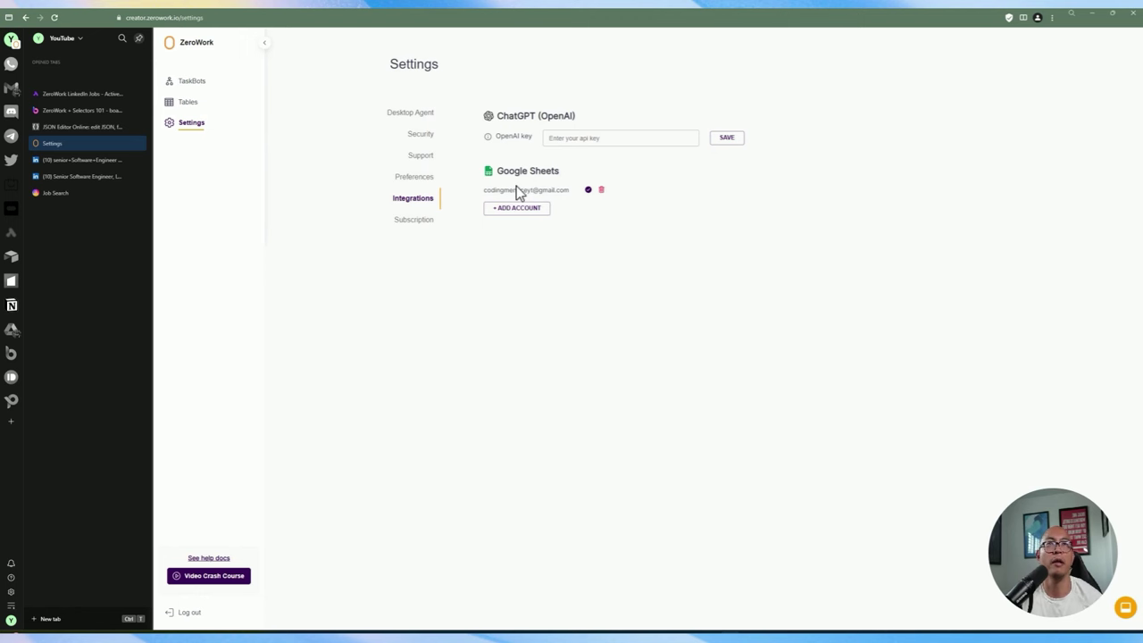
pyautogui.moveTo(493, 189); pyautogui.dragTo(527, 192)
pyautogui.click(539, 218)
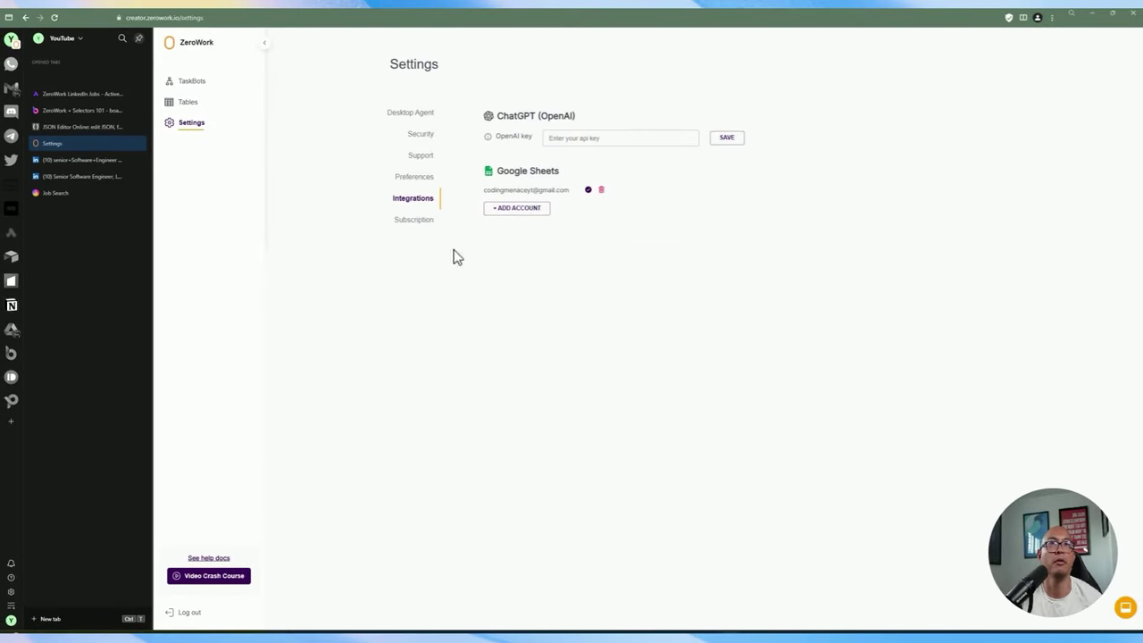
# View the Subscription plans and the Desktop Agent downloads in the settings.
pyautogui.click(396, 225)
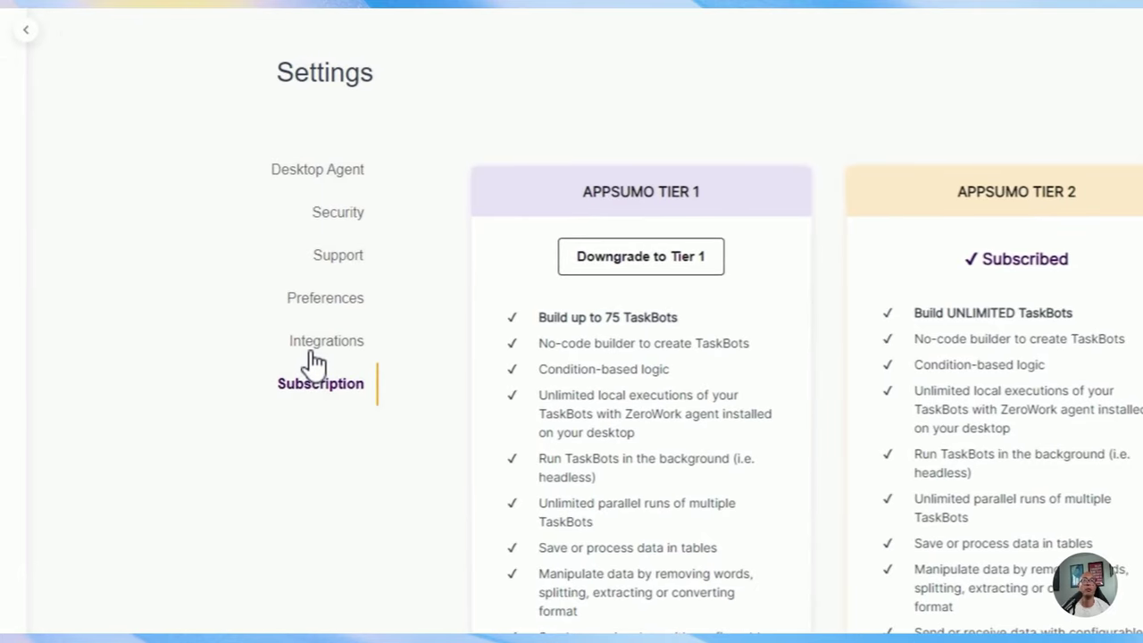
pyautogui.click(412, 197)
pyautogui.click(337, 184)
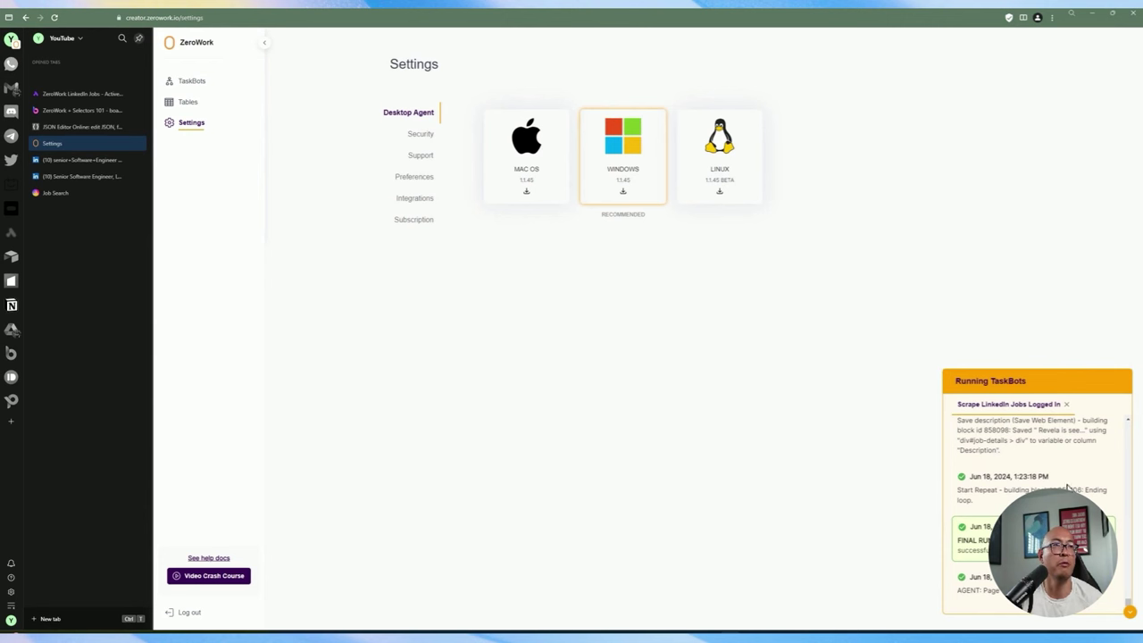
# Read back through the Scrape LinkedIn Jobs Logged In run log and open the TaskBots page.
pyautogui.scroll(3, 1022, 447)
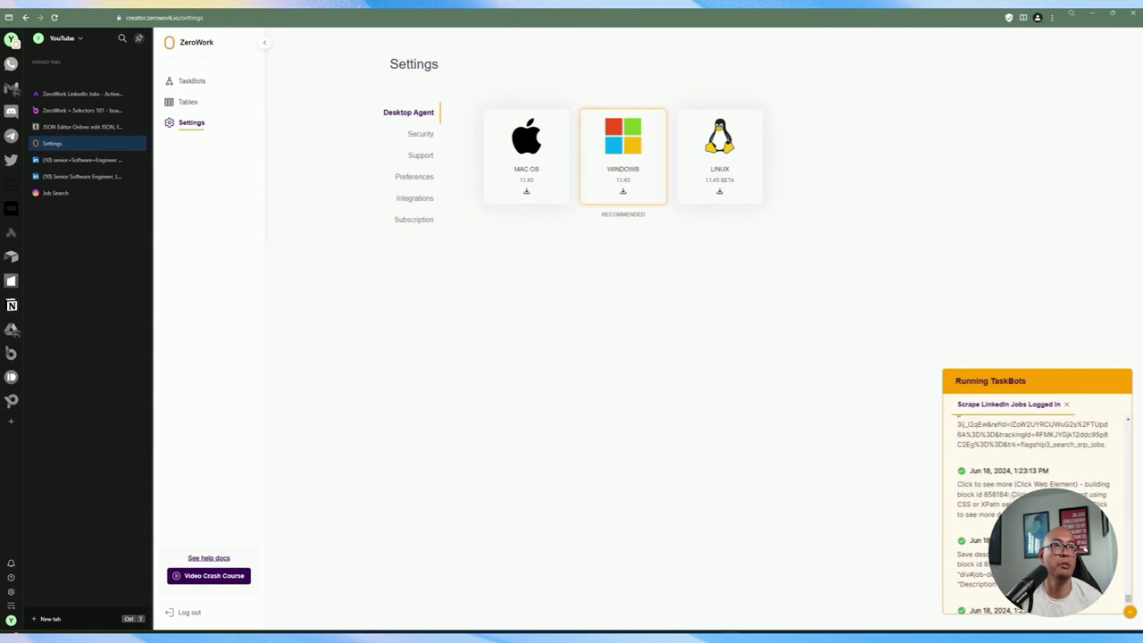
pyautogui.scroll(2, 1036, 464)
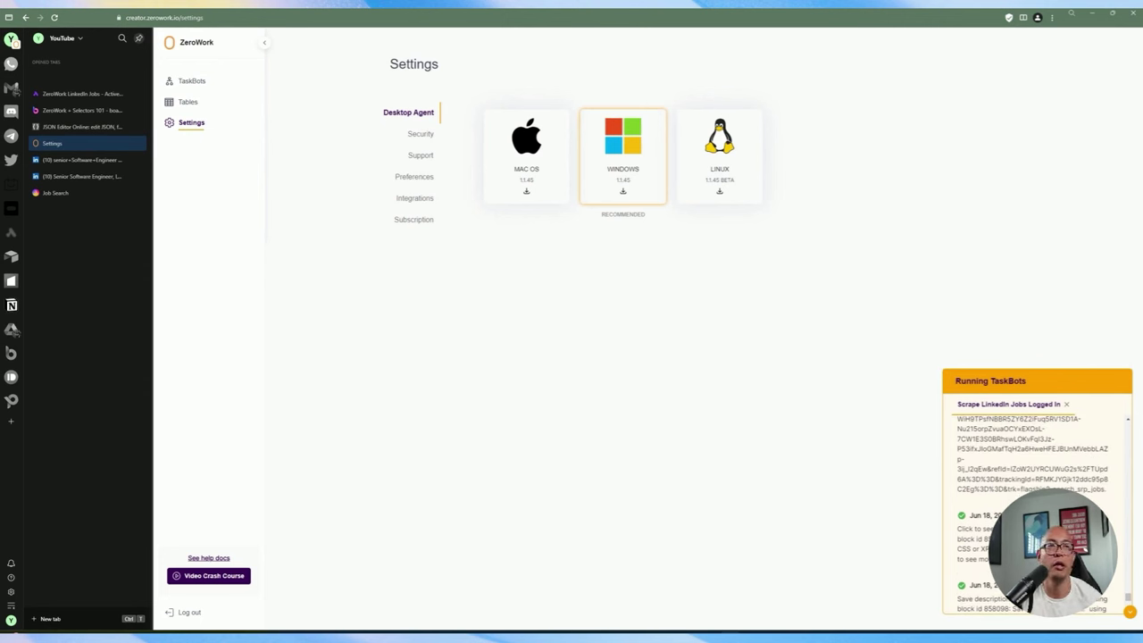
pyautogui.click(185, 82)
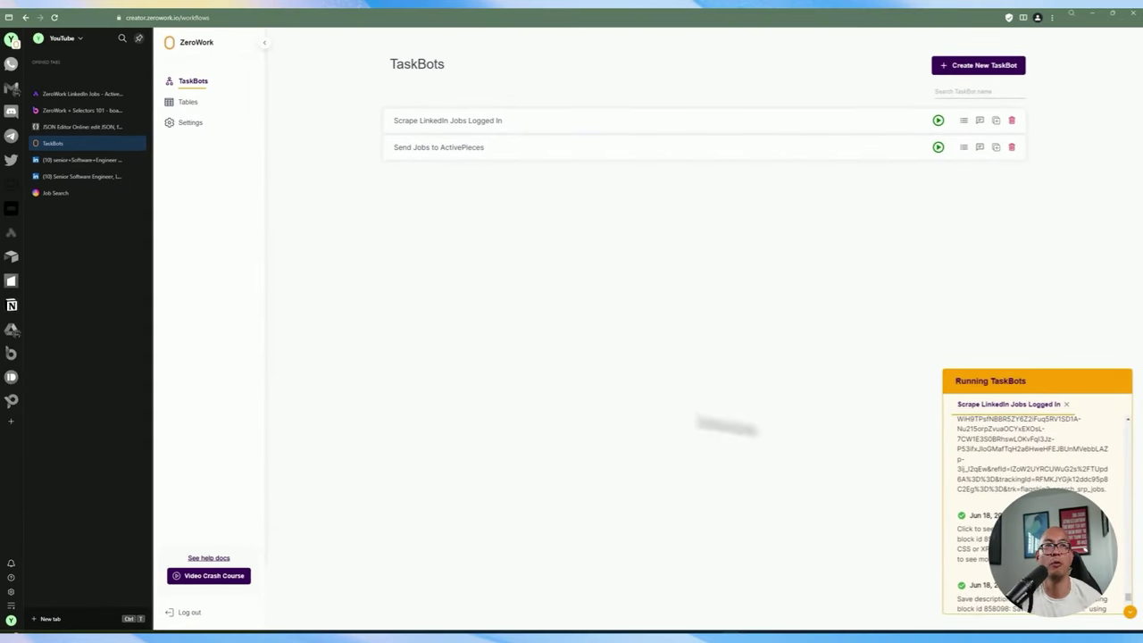
# Open the ZeroWork help docs and browse the Crash Course, Using Selectors and Using Building Blocks pages.
pyautogui.click(216, 558)
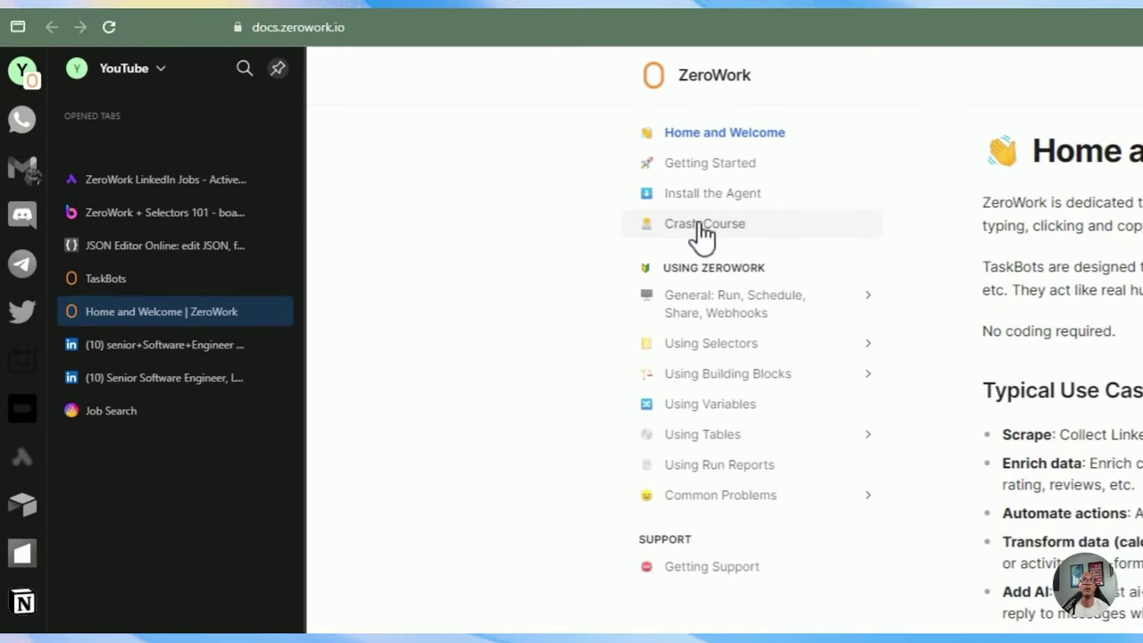
pyautogui.click(704, 217)
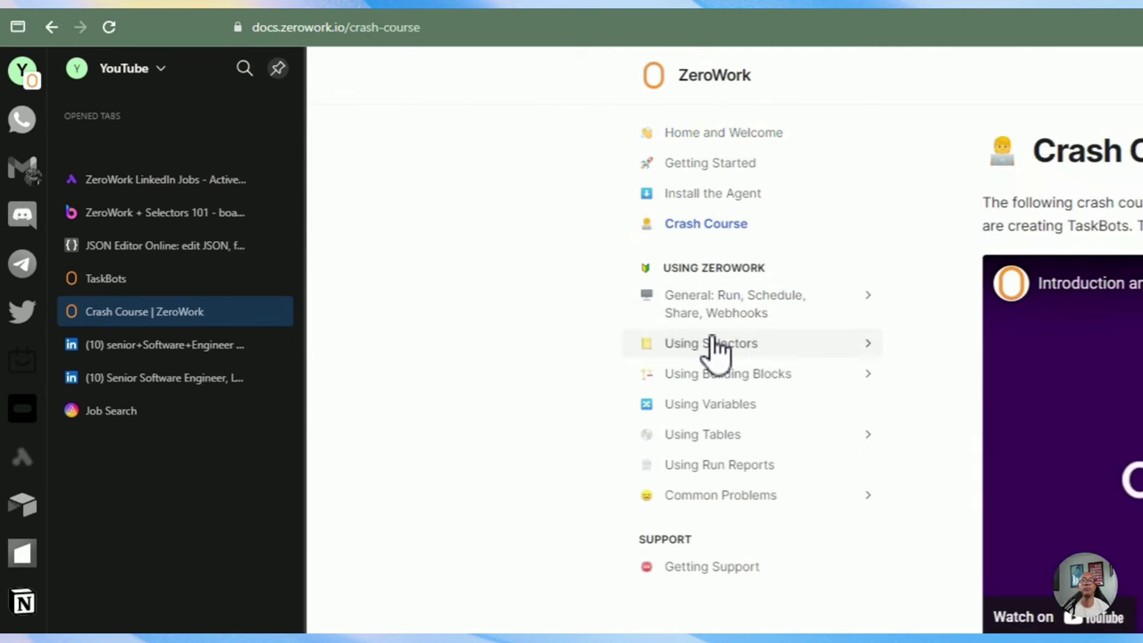
pyautogui.click(714, 343)
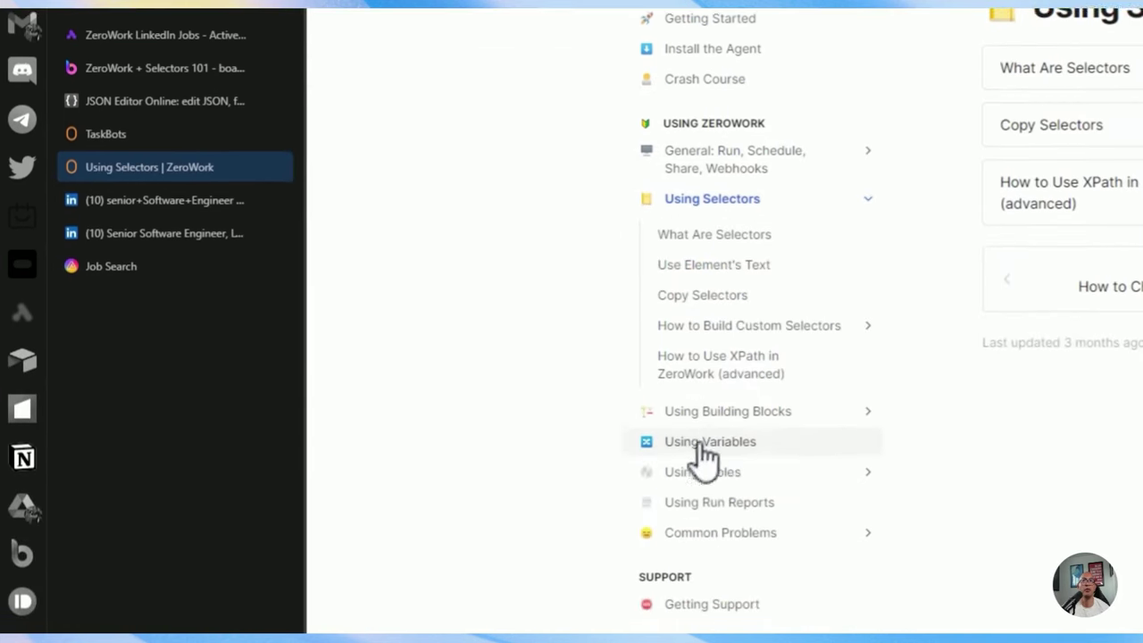
pyautogui.click(727, 557)
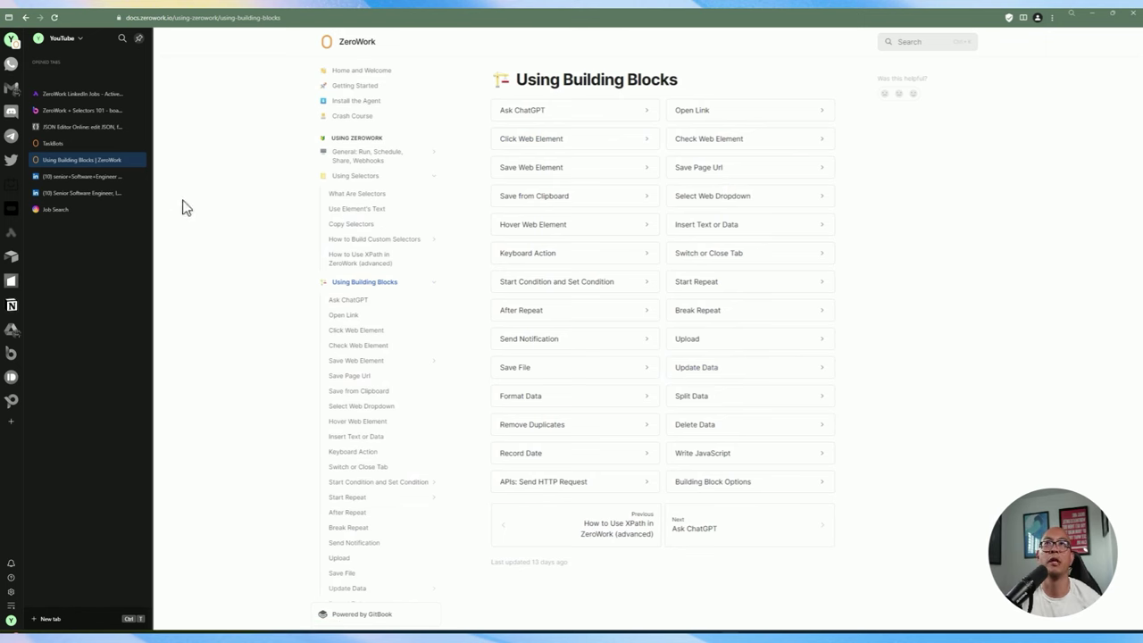
# Return to the TaskBots page and open the Scrape LinkedIn Jobs Logged In TaskBot.
pyautogui.click(80, 144)
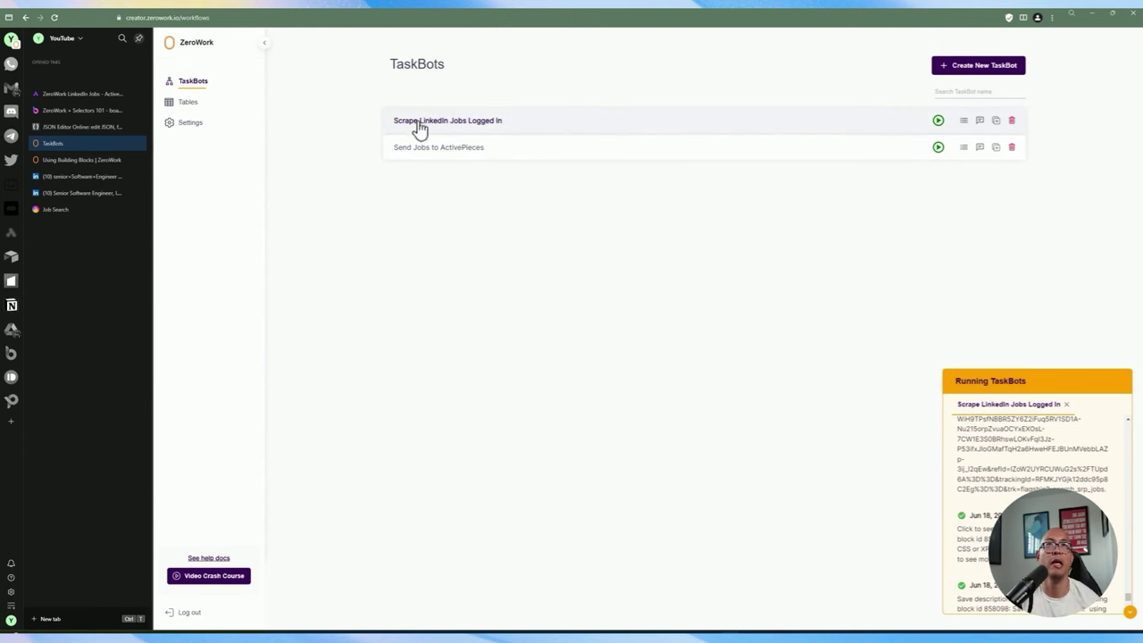
pyautogui.click(471, 126)
pyautogui.moveTo(572, 234); pyautogui.dragTo(476, 144)
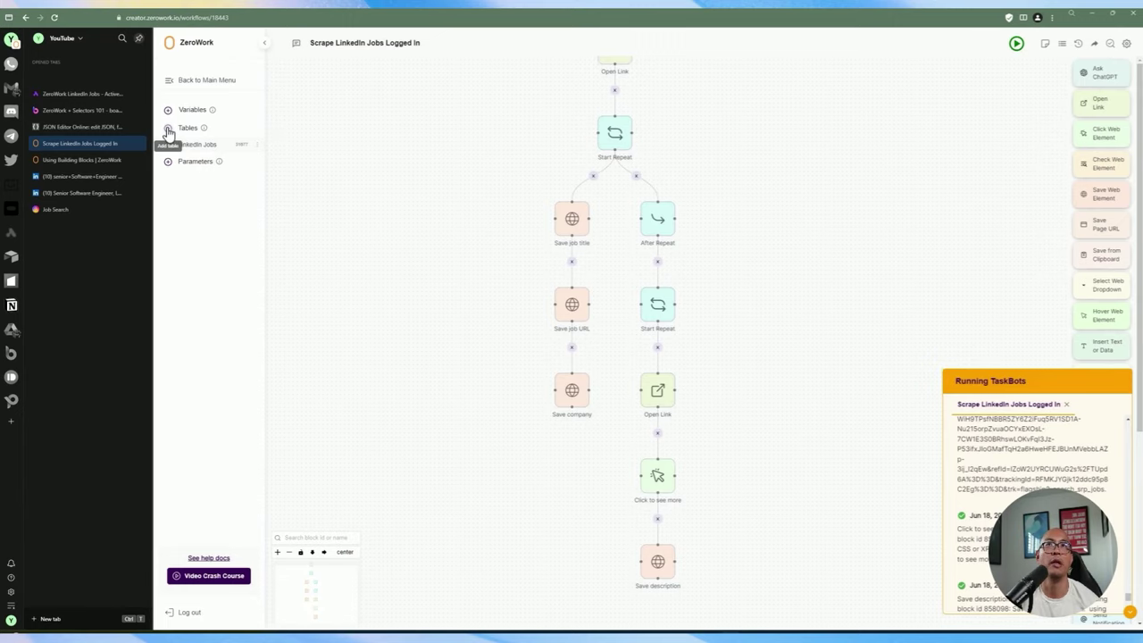
# Look over the forms for adding a table and a parameter to the TaskBot without saving anything.
pyautogui.click(168, 130)
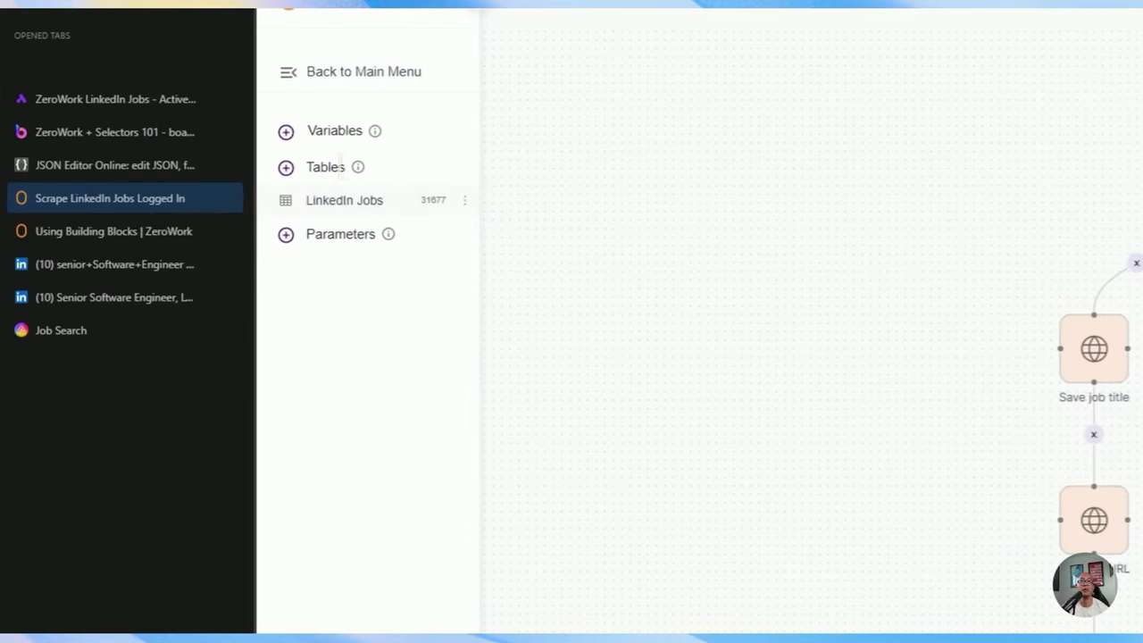
pyautogui.click(286, 235)
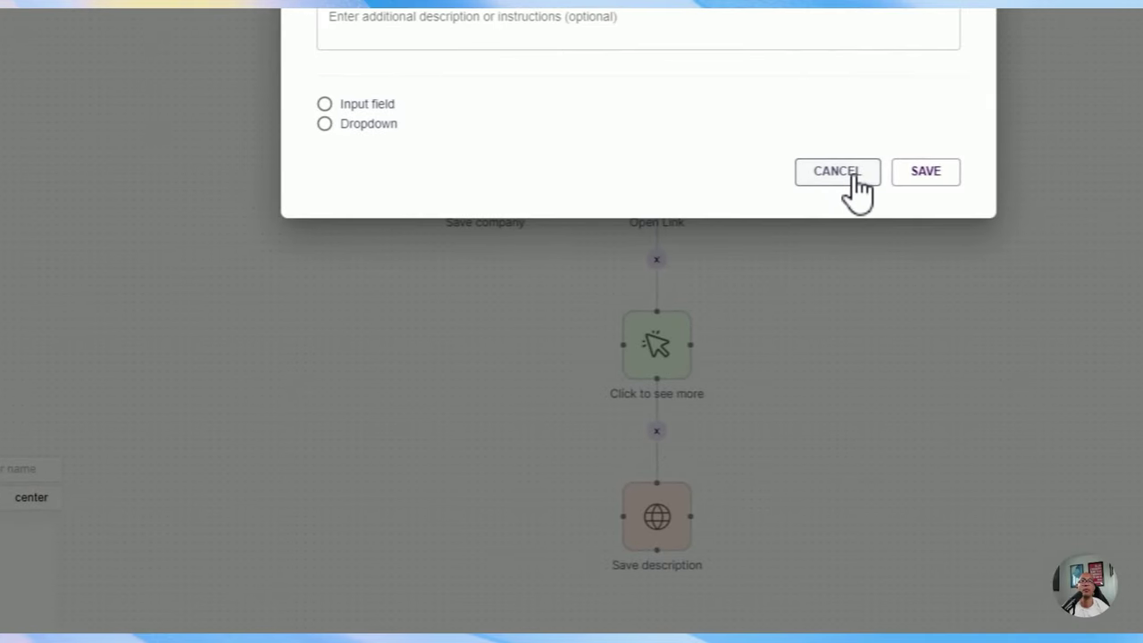
pyautogui.click(854, 179)
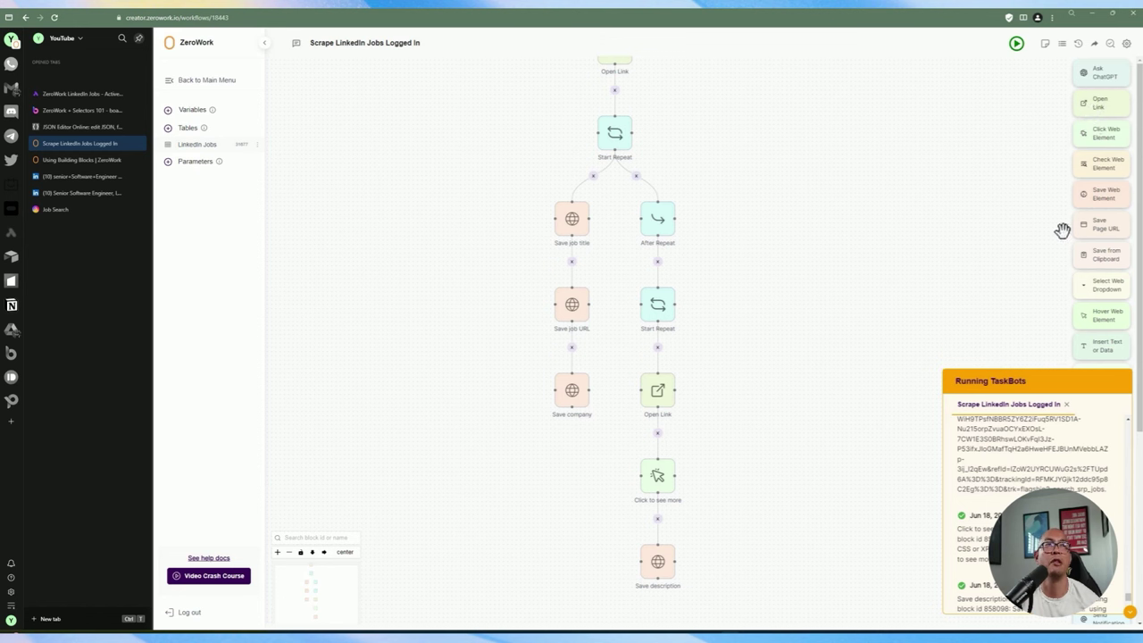
# Close the Running TaskBots log and look over the workflow's blocks using the mini-map.
pyautogui.click(1129, 614)
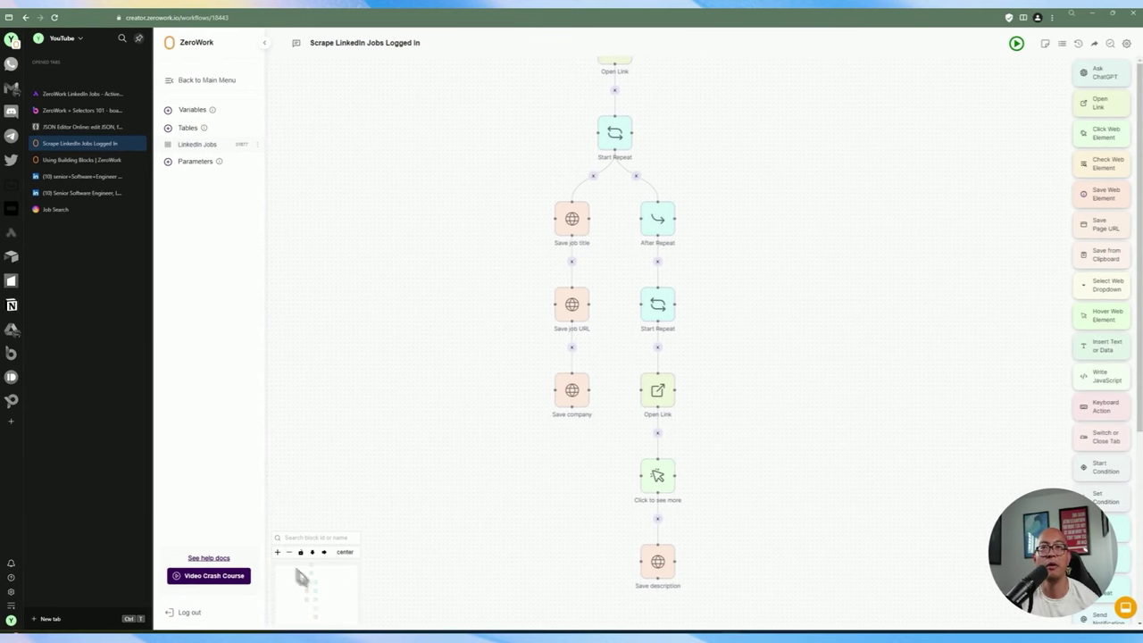
pyautogui.moveTo(301, 580); pyautogui.dragTo(328, 616)
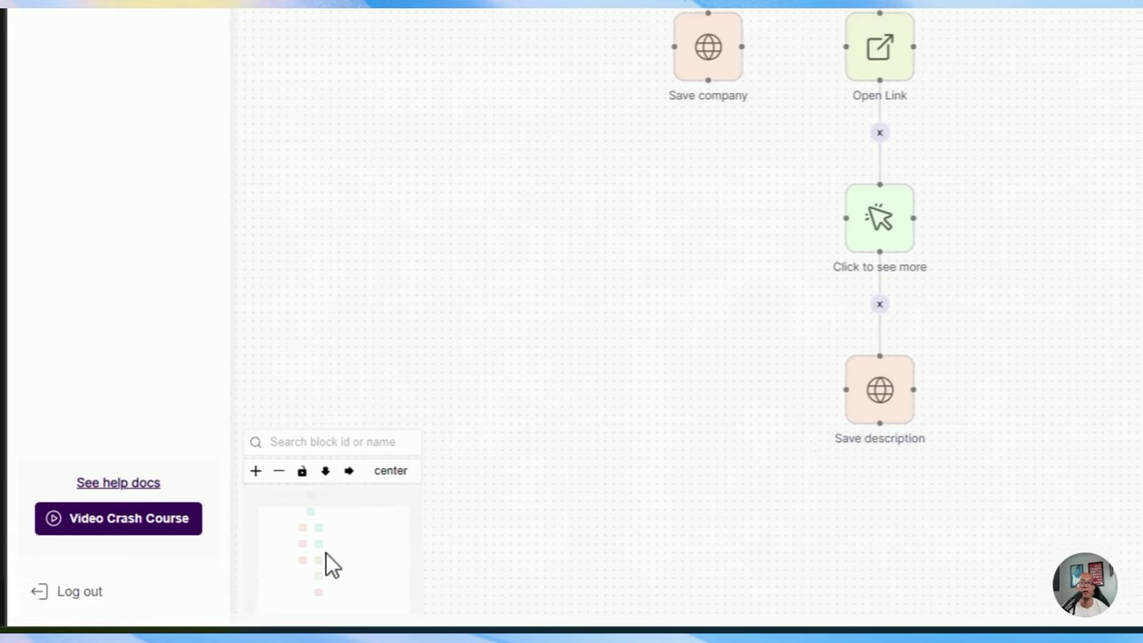
pyautogui.moveTo(329, 564); pyautogui.dragTo(323, 532)
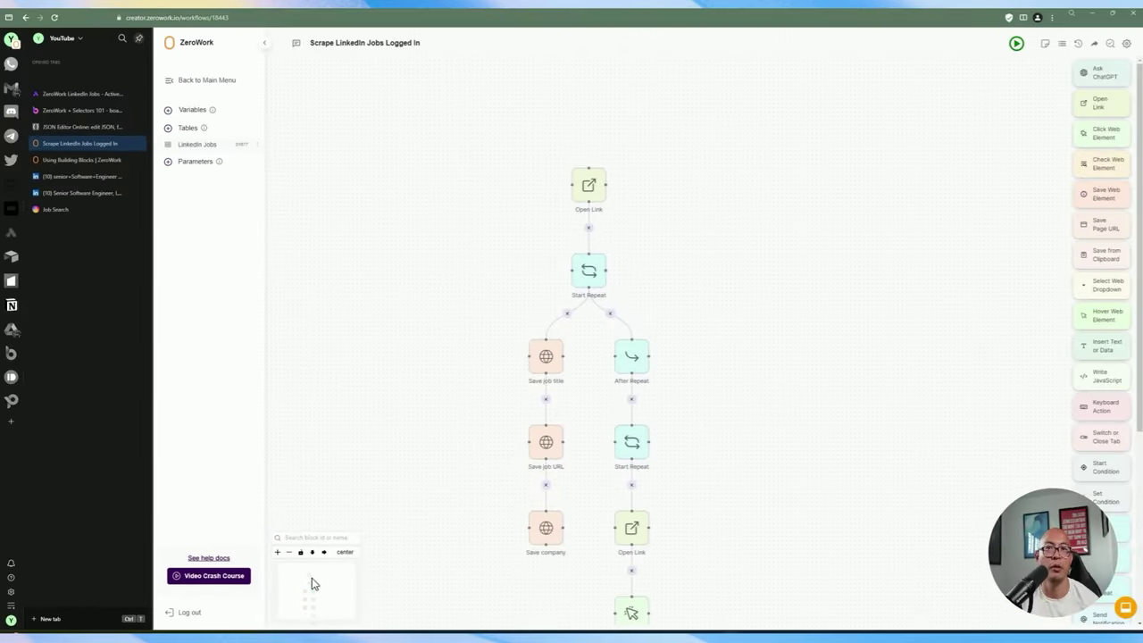
pyautogui.hotkey('ctrl', 't')
pyautogui.moveTo(406, 521); pyautogui.dragTo(415, 578)
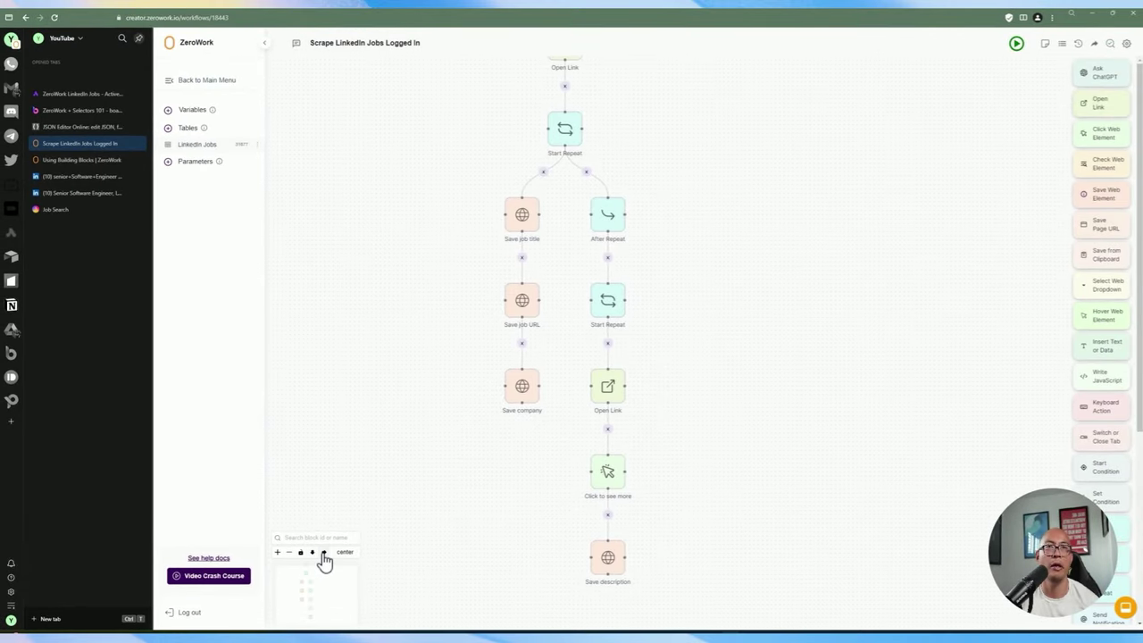
# Try the horizontal arrangement of the workflow's blocks and switch back to the vertical arrangement.
pyautogui.click(324, 553)
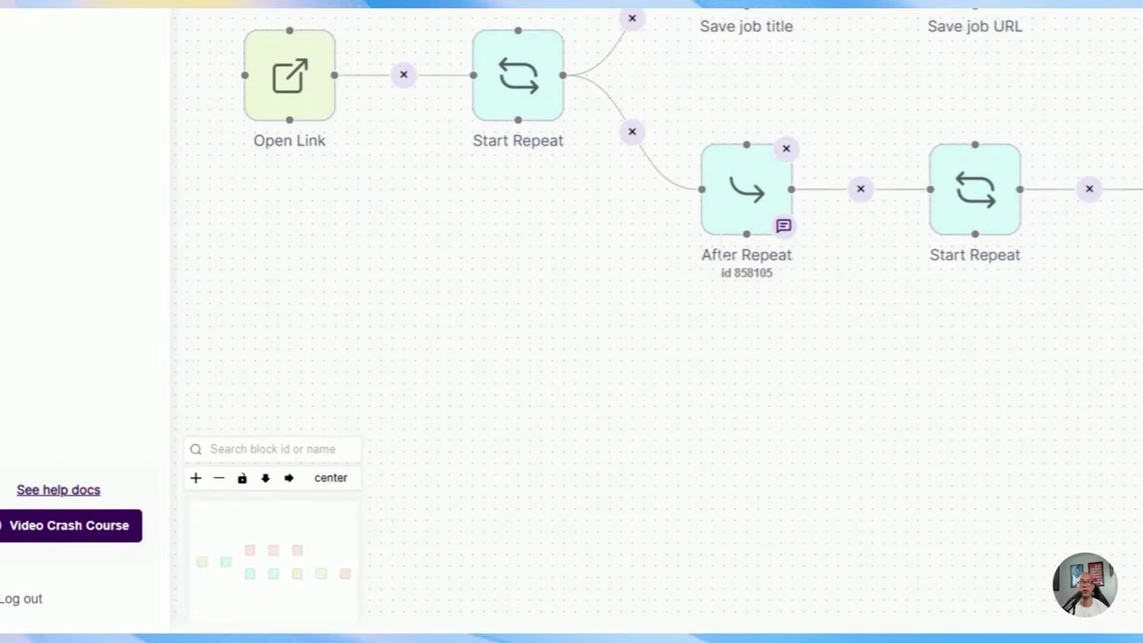
pyautogui.scroll(5, 689, 420)
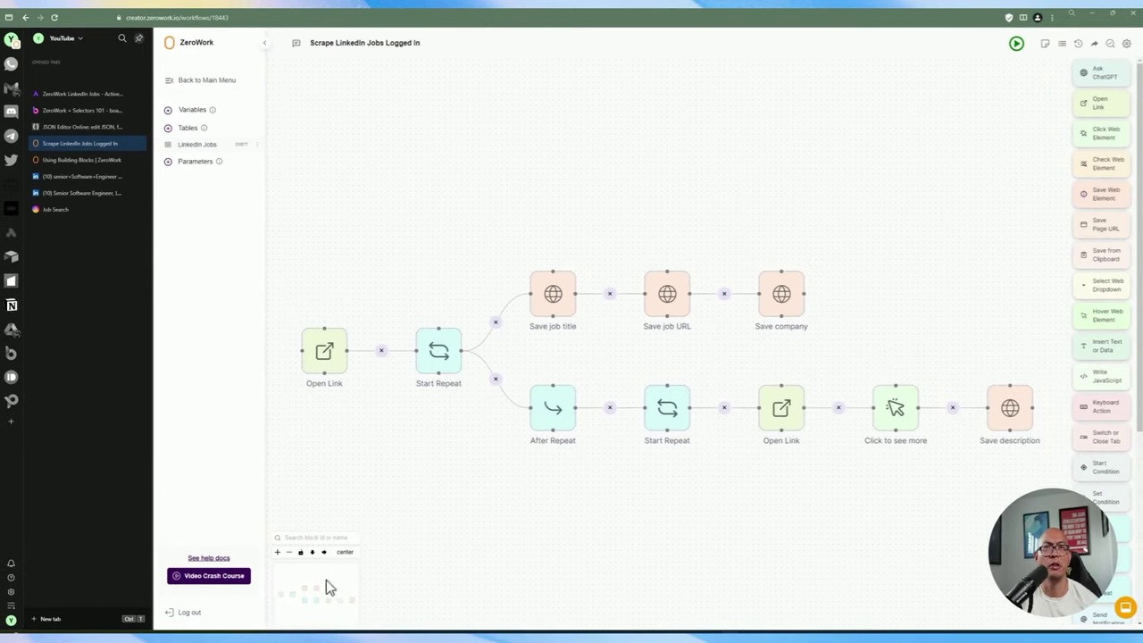
pyautogui.click(312, 554)
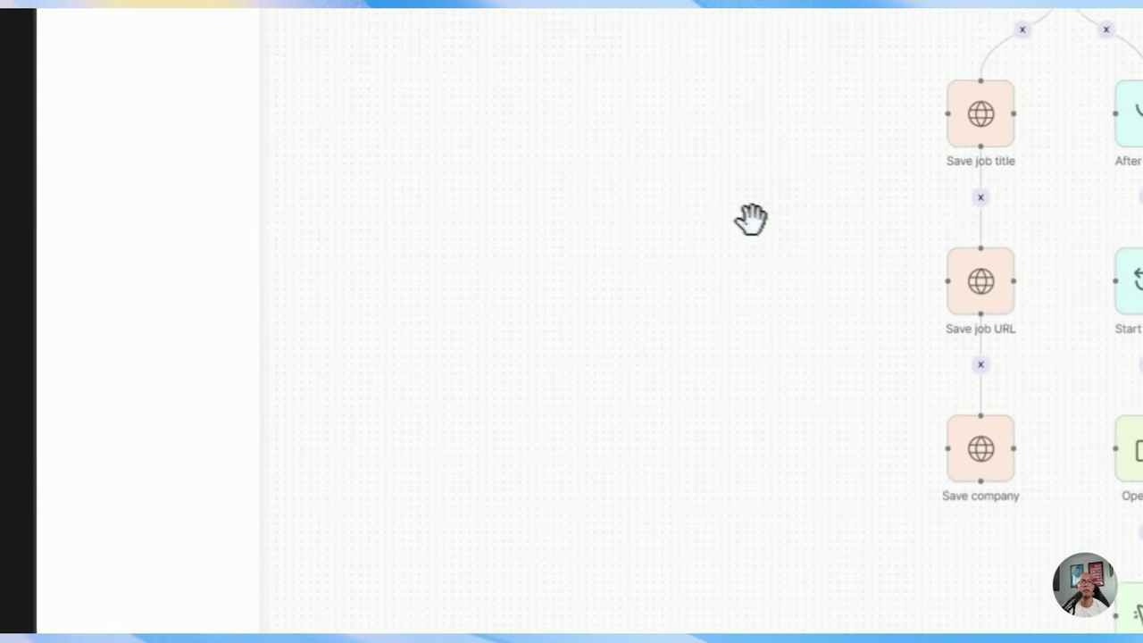
# Center the workflow on the canvas and zoom out and back in to inspect its blocks.
pyautogui.moveTo(783, 161); pyautogui.dragTo(615, 187)
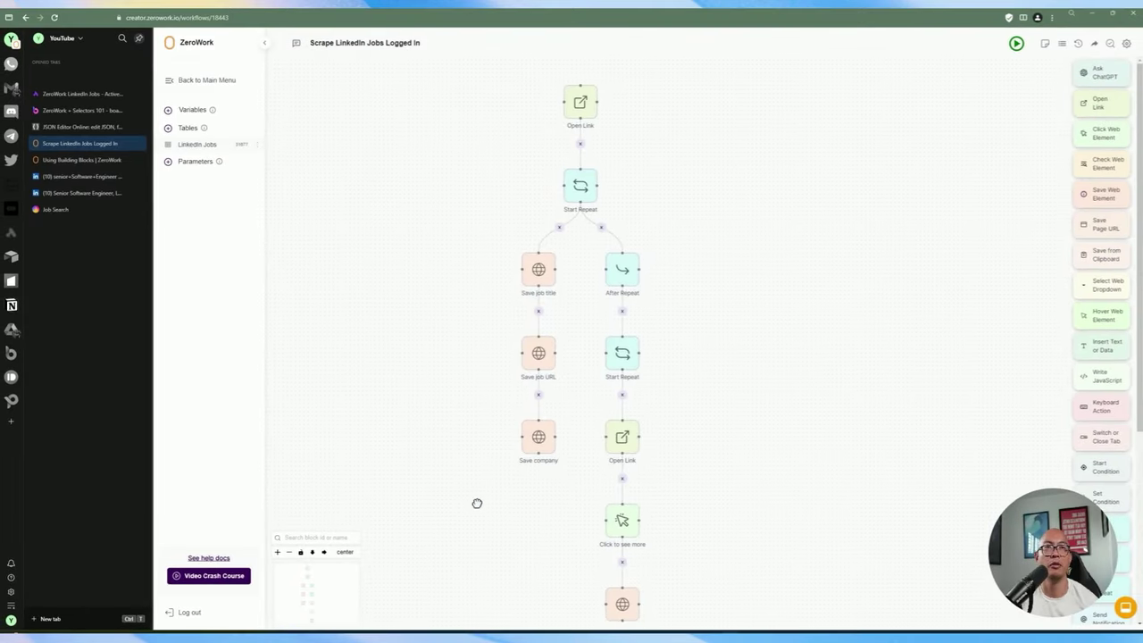
pyautogui.scroll(-5, 477, 503)
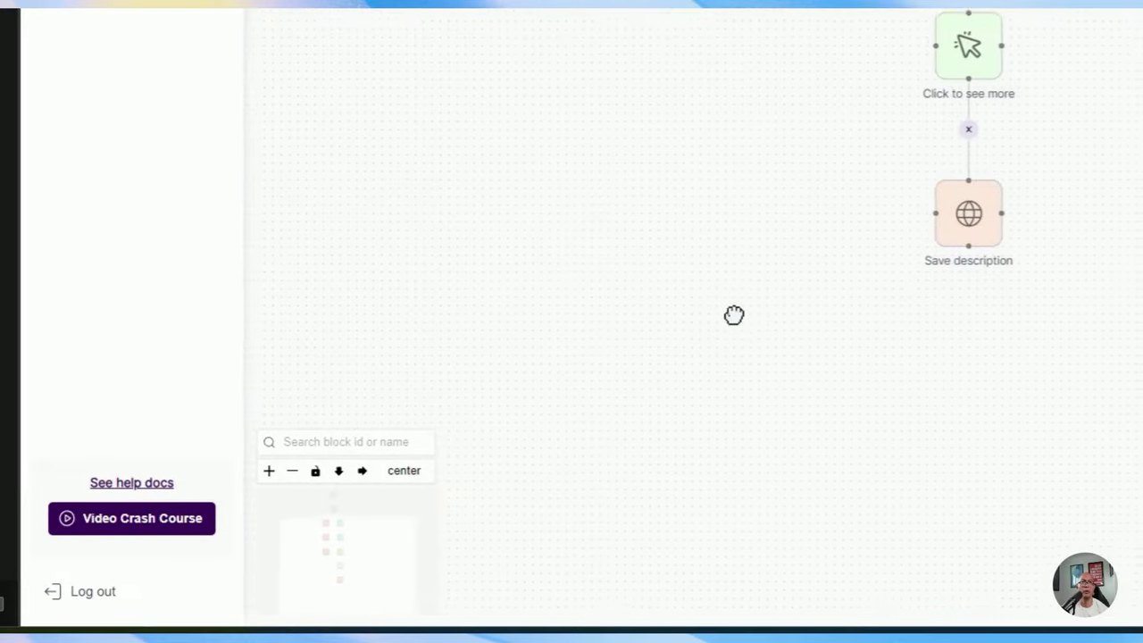
pyautogui.click(401, 473)
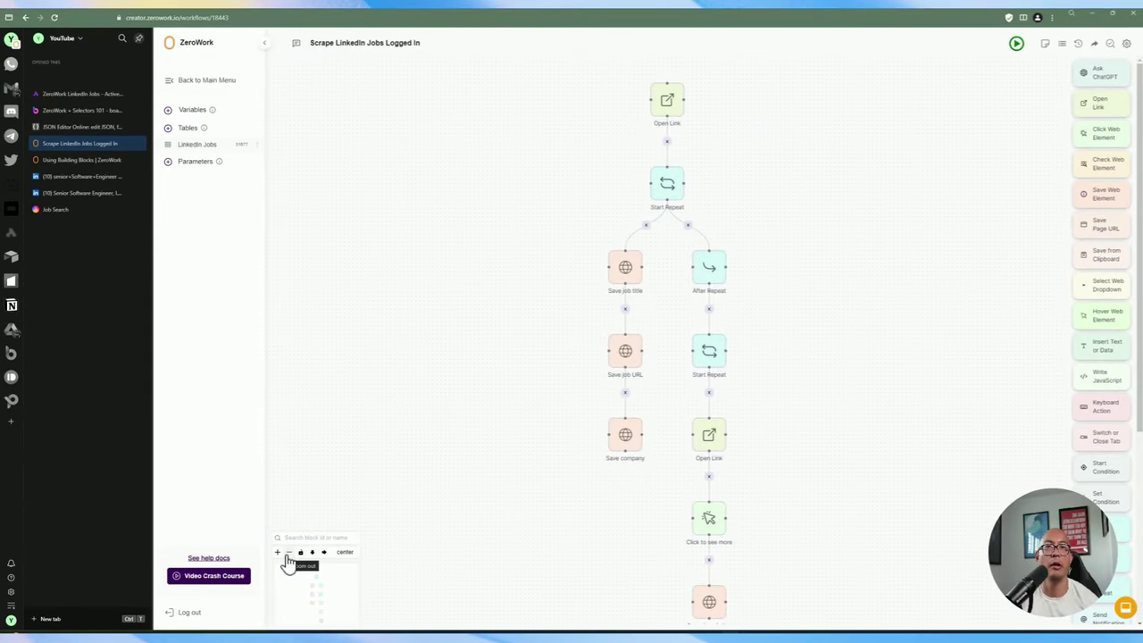
pyautogui.click(288, 555)
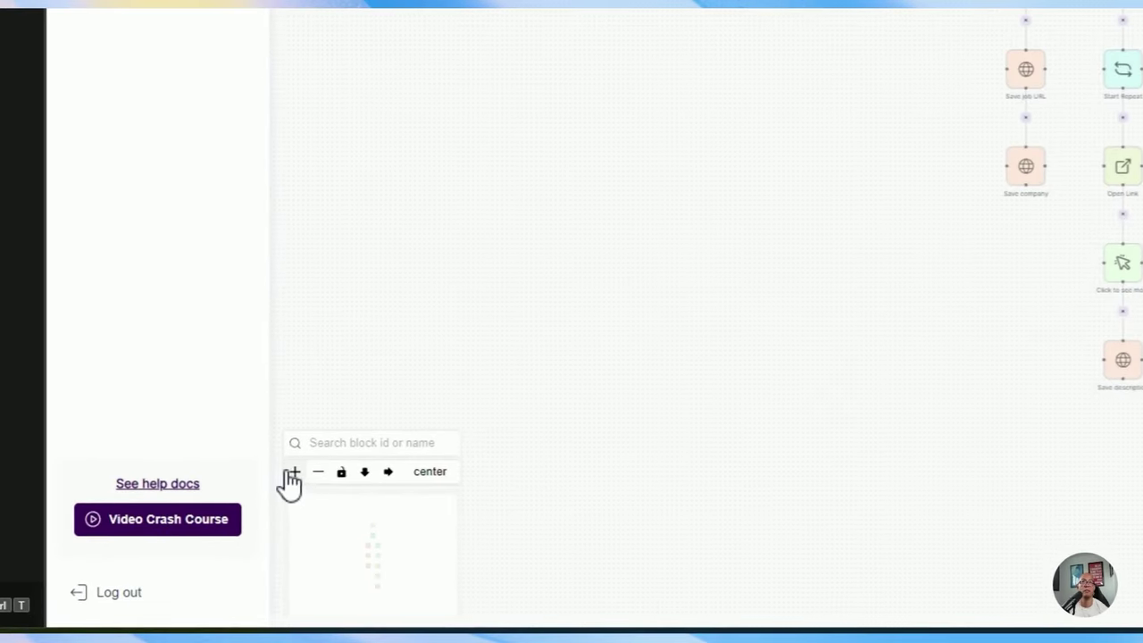
pyautogui.click(294, 471)
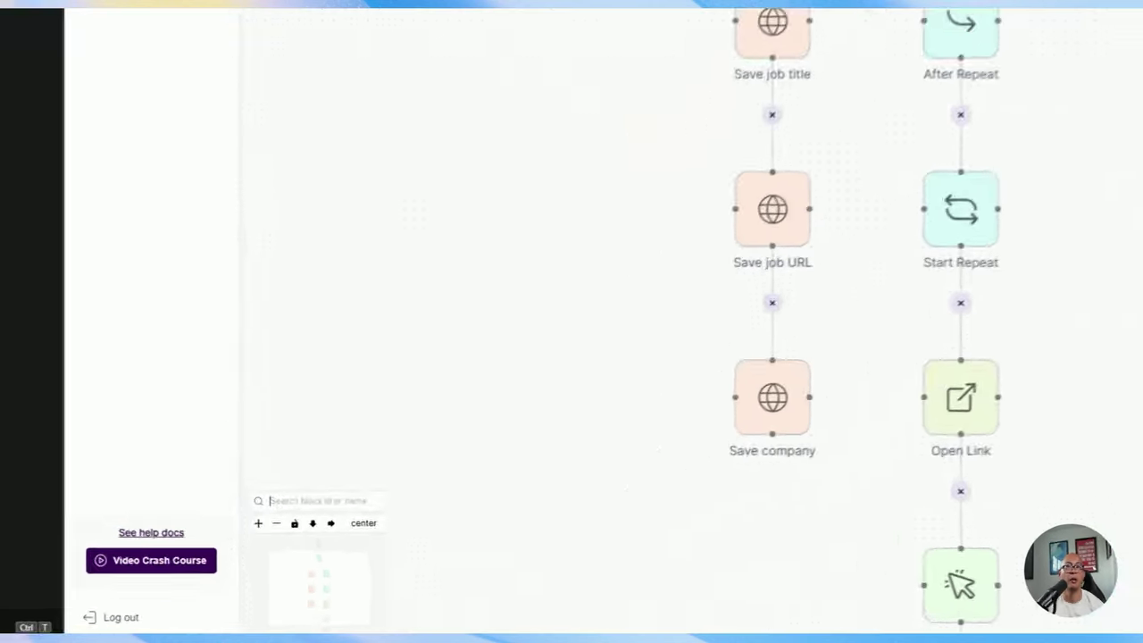
# Search the workflow's blocks for "open link" and for "save job".
pyautogui.write('ope')
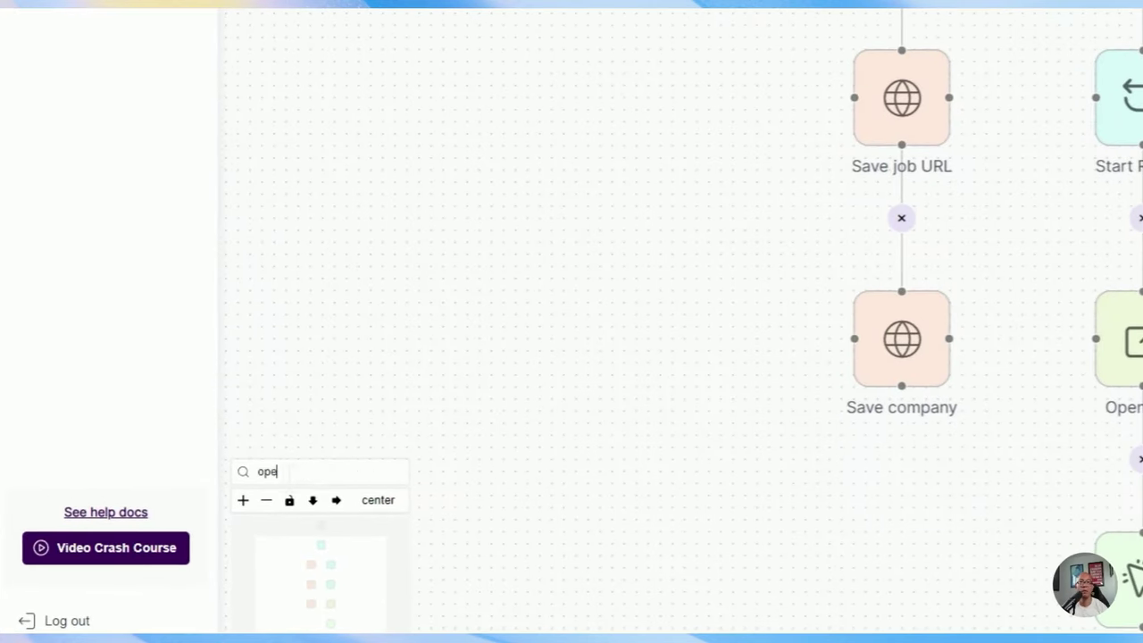
pyautogui.write('n link')
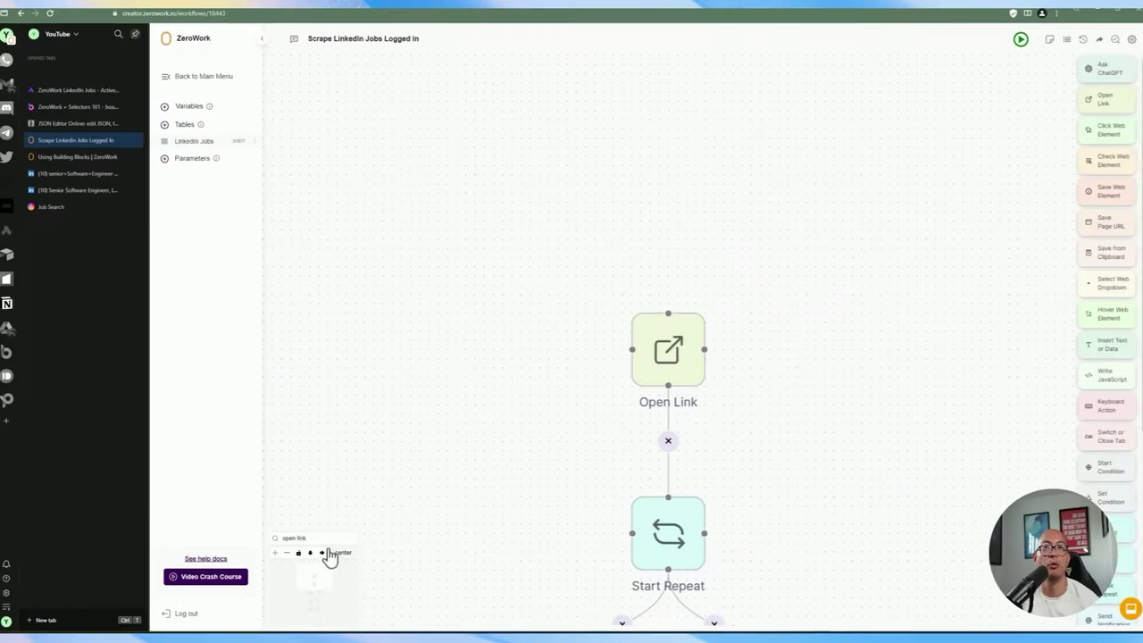
pyautogui.scroll(-3, 329, 491)
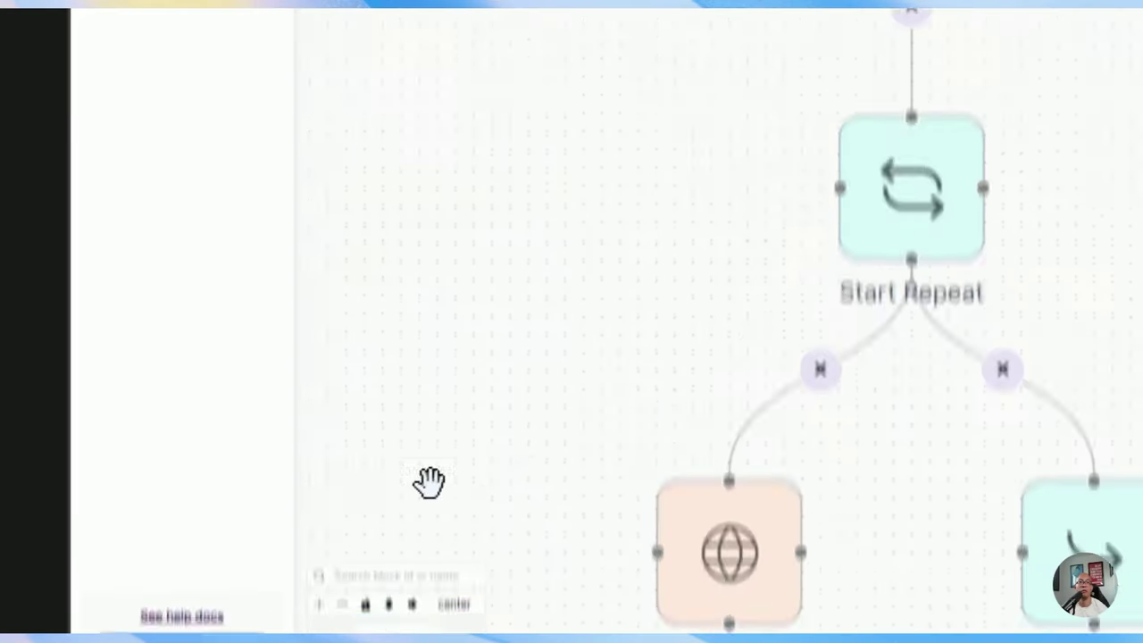
pyautogui.hotkey('ctrl', 't')
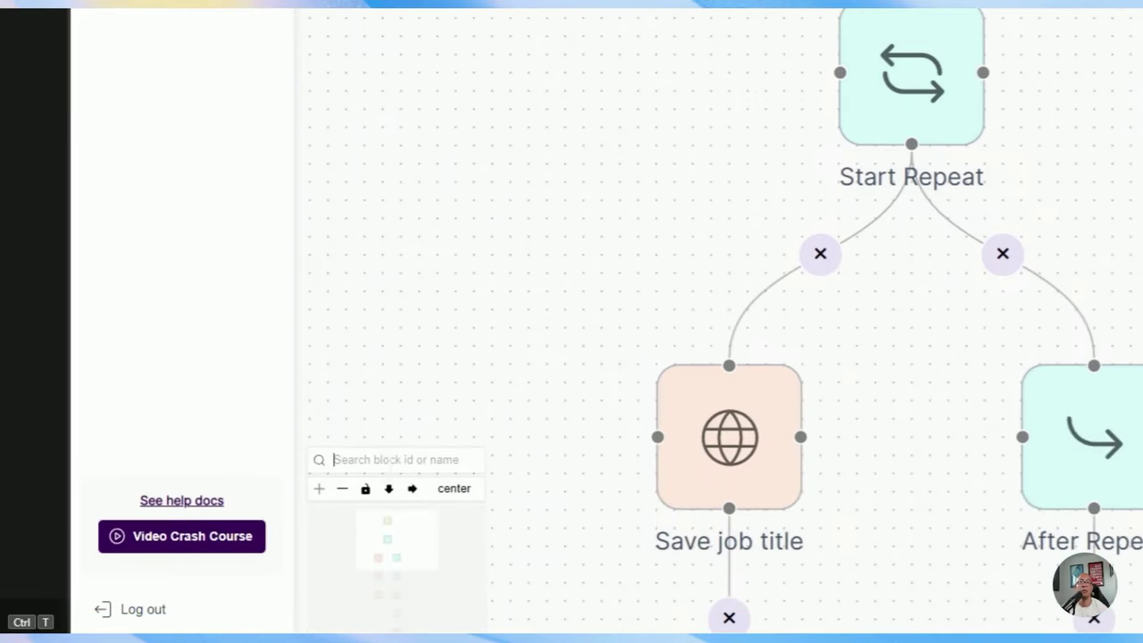
pyautogui.write('save job')
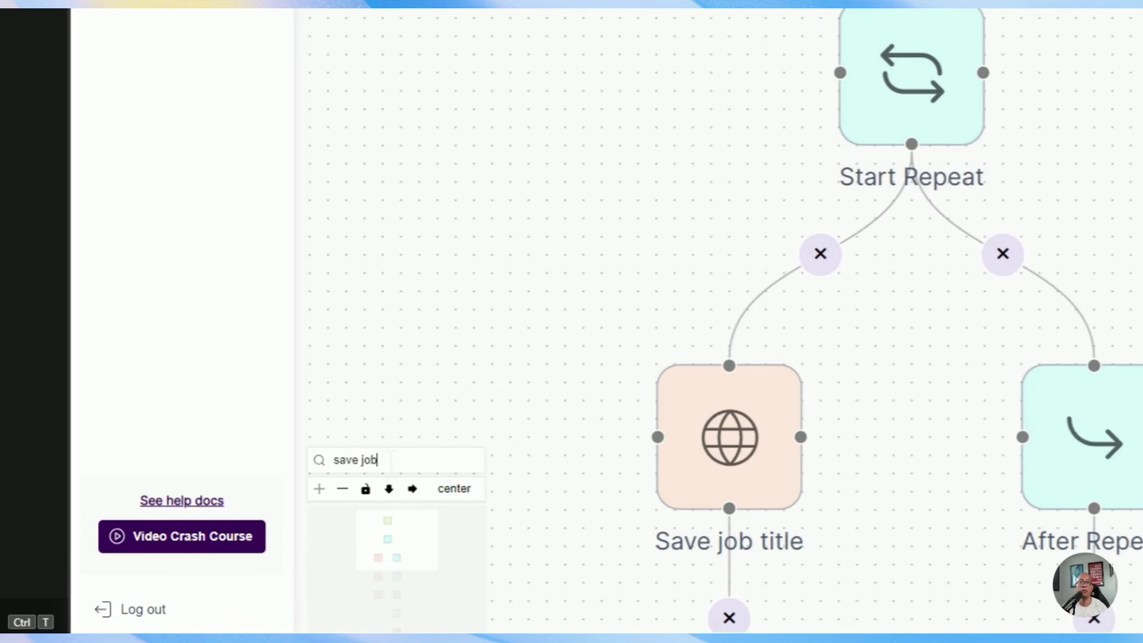
pyautogui.moveTo(752, 469)
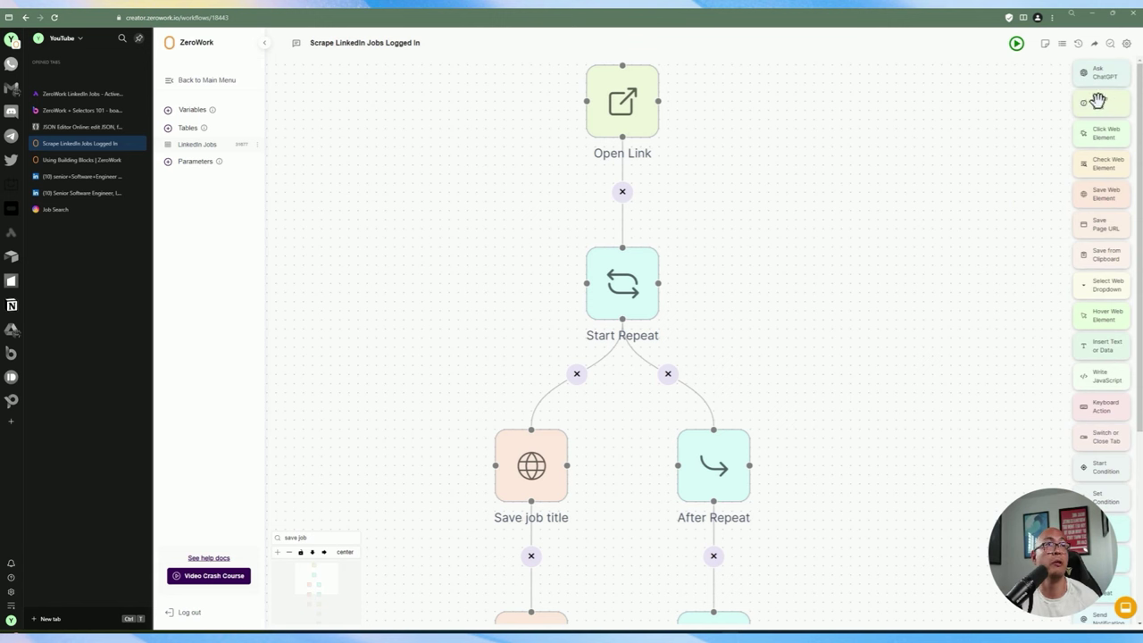
# Add an Ask ChatGPT block beside the Open Link block, select the ChatGPT 4 model, and close its settings without saving.
pyautogui.moveTo(1087, 145); pyautogui.dragTo(907, 146)
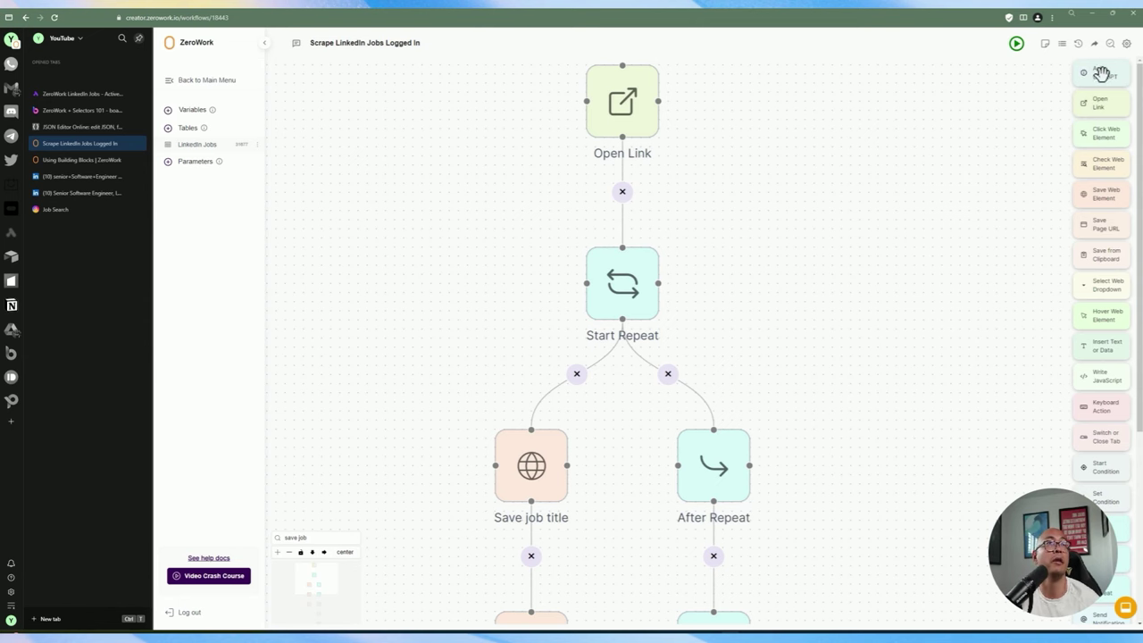
pyautogui.moveTo(1103, 73); pyautogui.dragTo(951, 138)
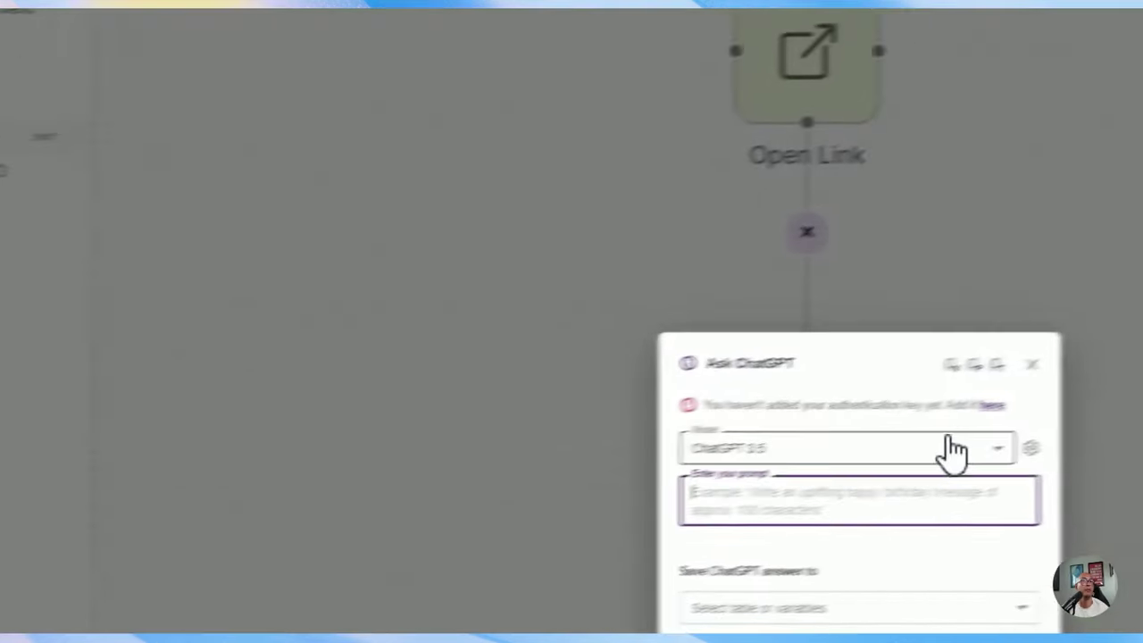
pyautogui.click(246, 568)
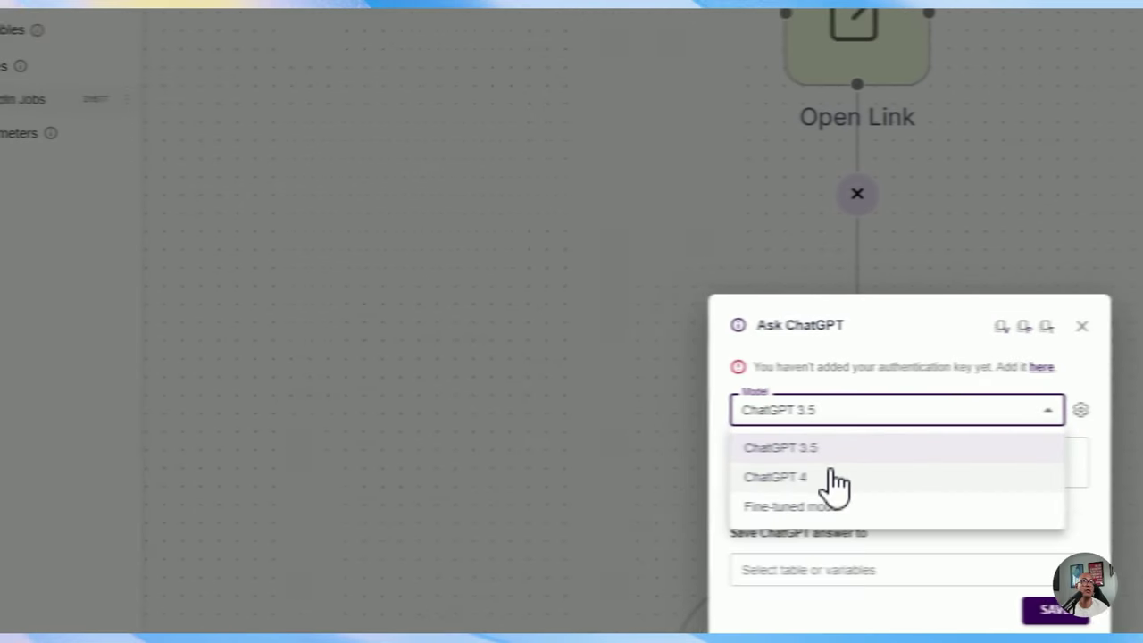
pyautogui.click(288, 479)
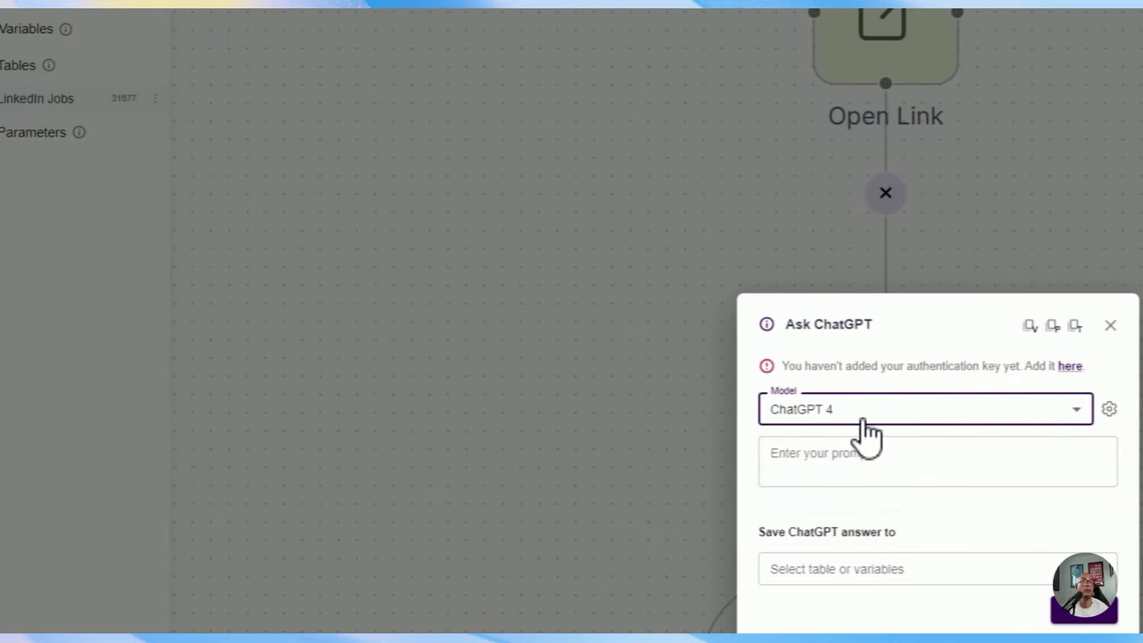
pyautogui.click(283, 412)
pyautogui.click(861, 476)
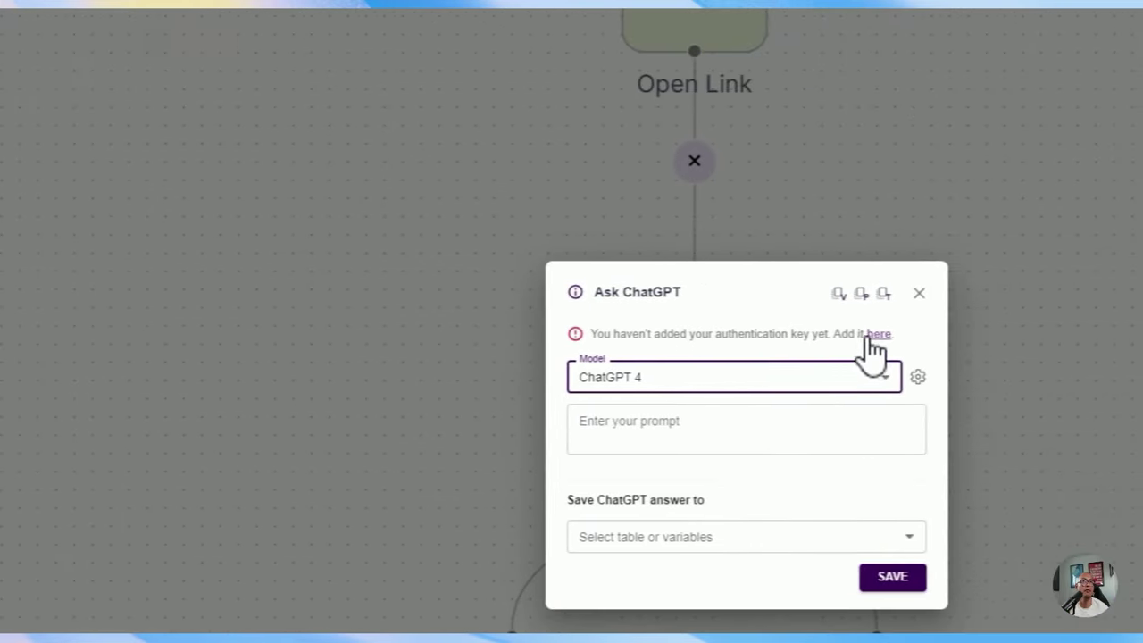
pyautogui.click(590, 442)
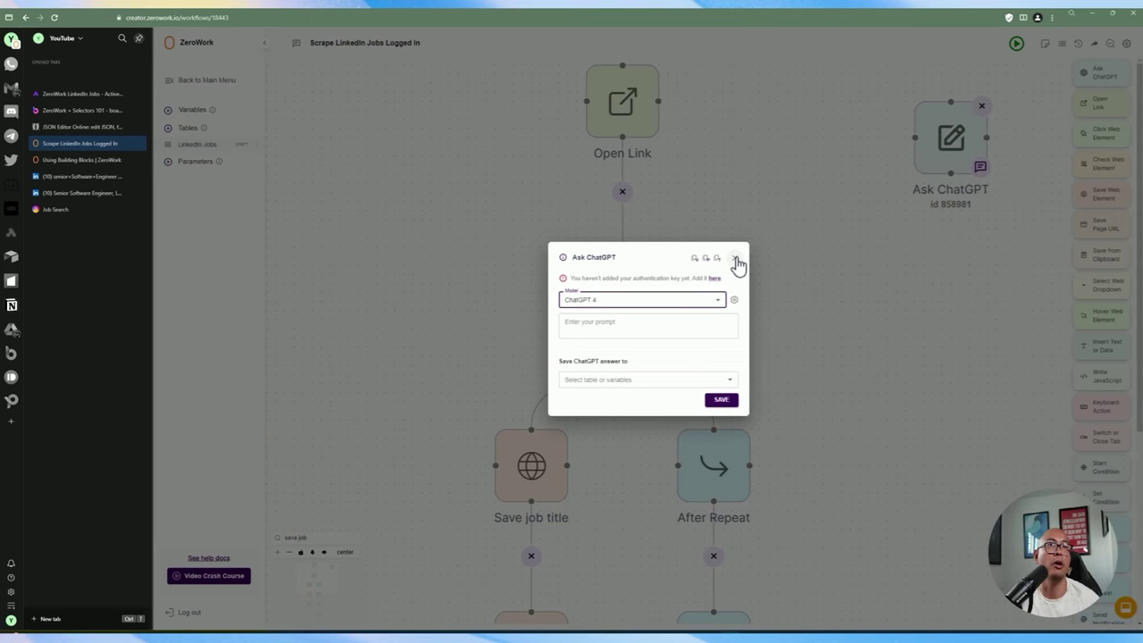
pyautogui.click(737, 261)
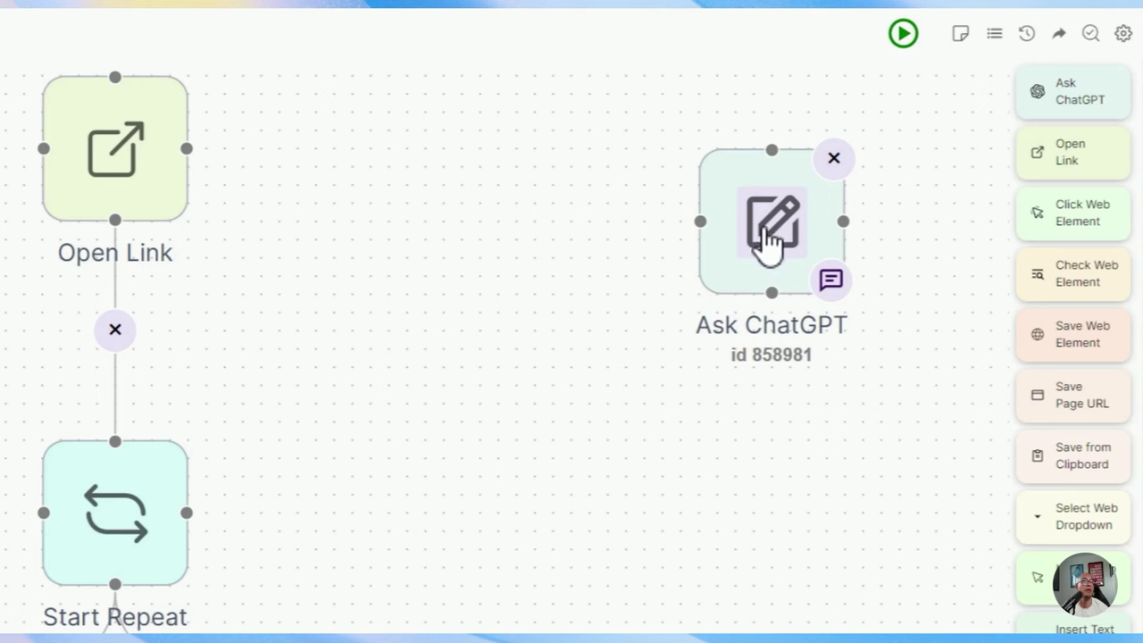
# Reopen the Ask ChatGPT block's settings, close them and delete the block from the canvas.
pyautogui.click(948, 139)
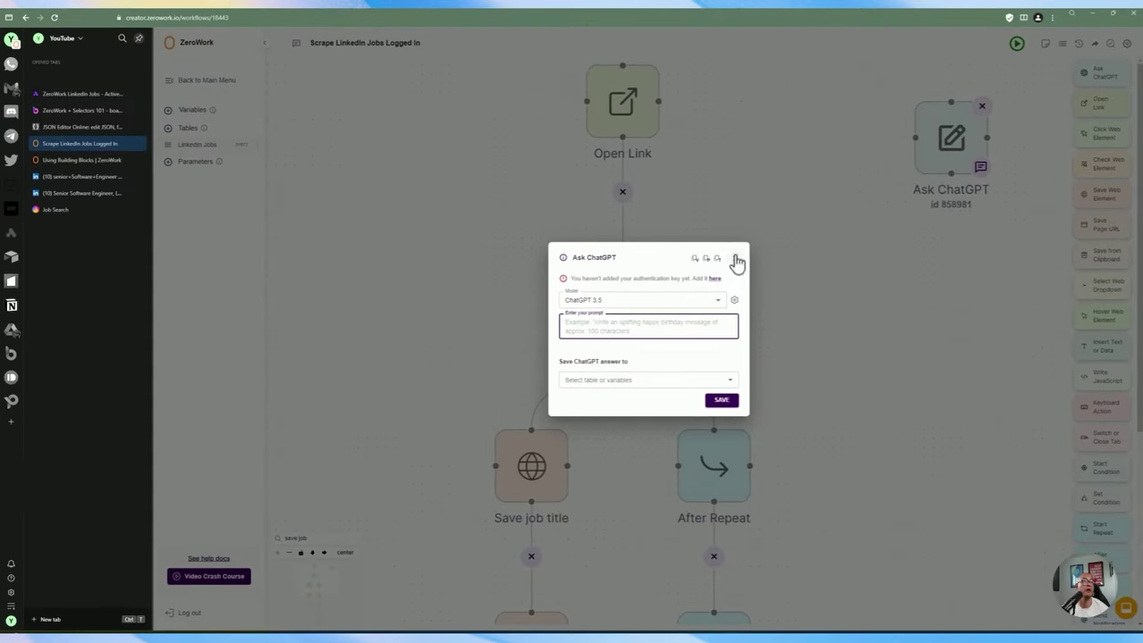
pyautogui.click(411, 376)
pyautogui.click(943, 56)
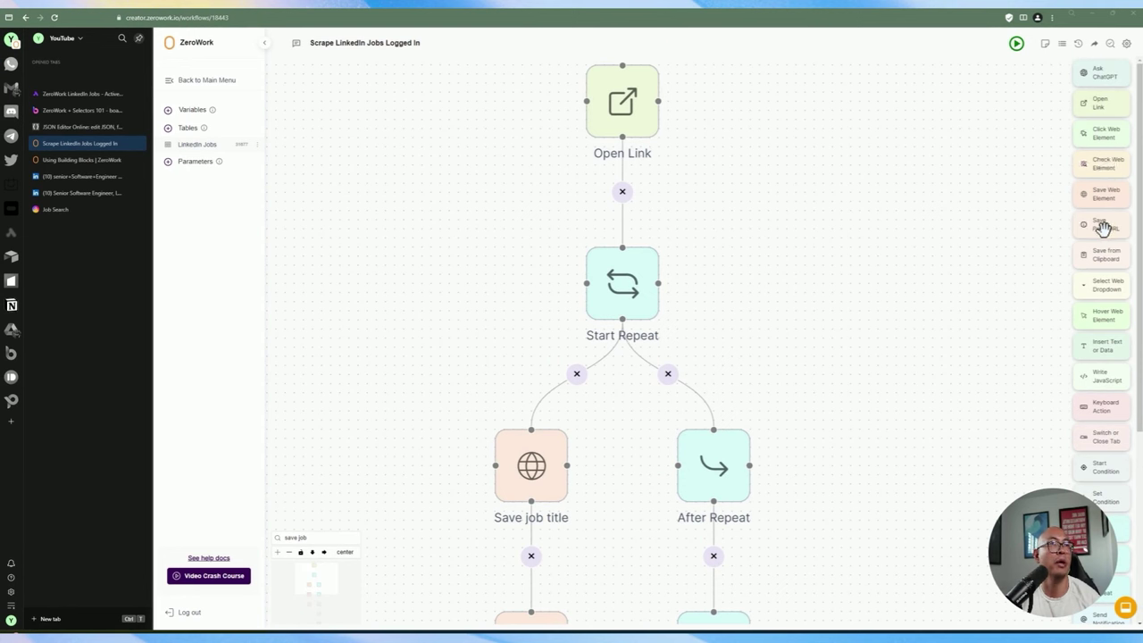
# Add an Insert Text or Data block to the canvas, view its content and typing speed settings, and delete the block.
pyautogui.scroll(-1, 1104, 255)
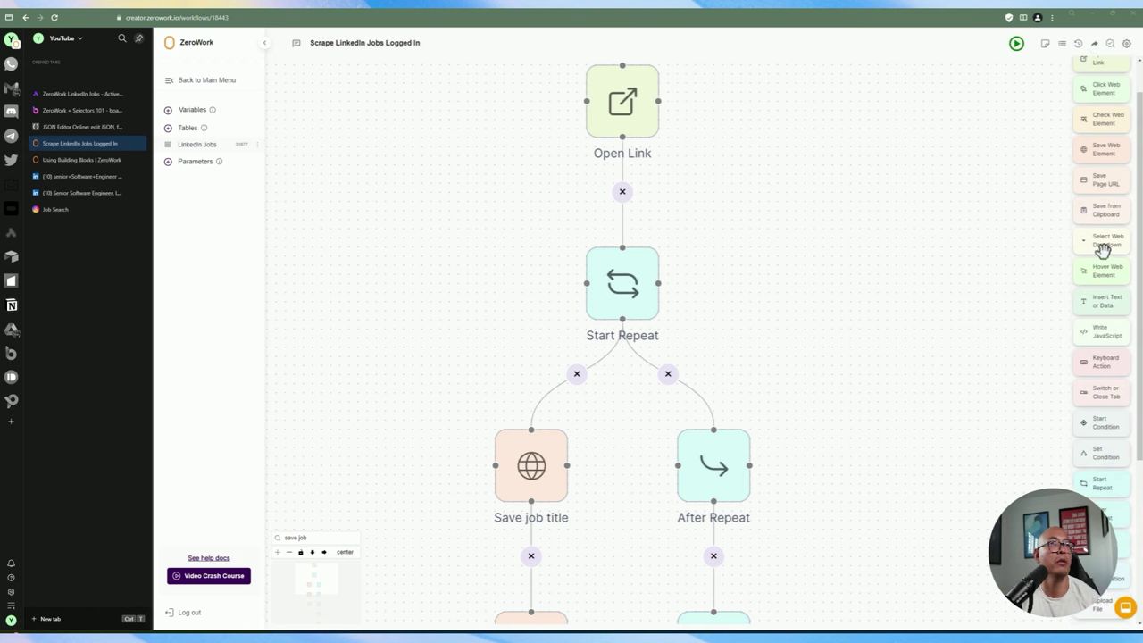
pyautogui.scroll(-1, 1105, 245)
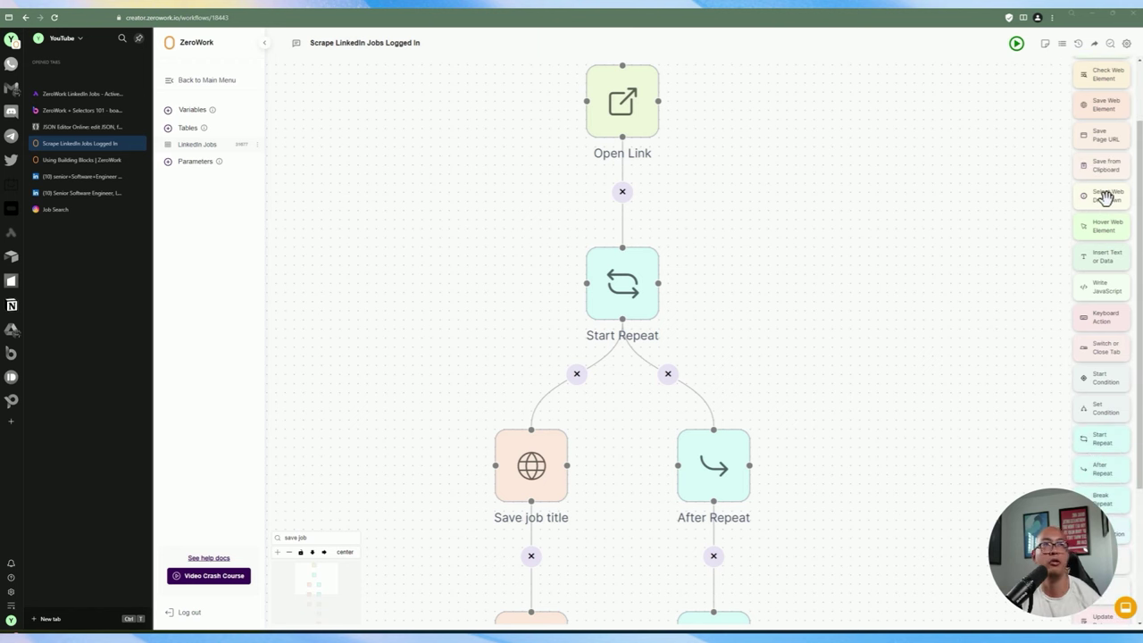
pyautogui.moveTo(1106, 196); pyautogui.dragTo(1087, 202)
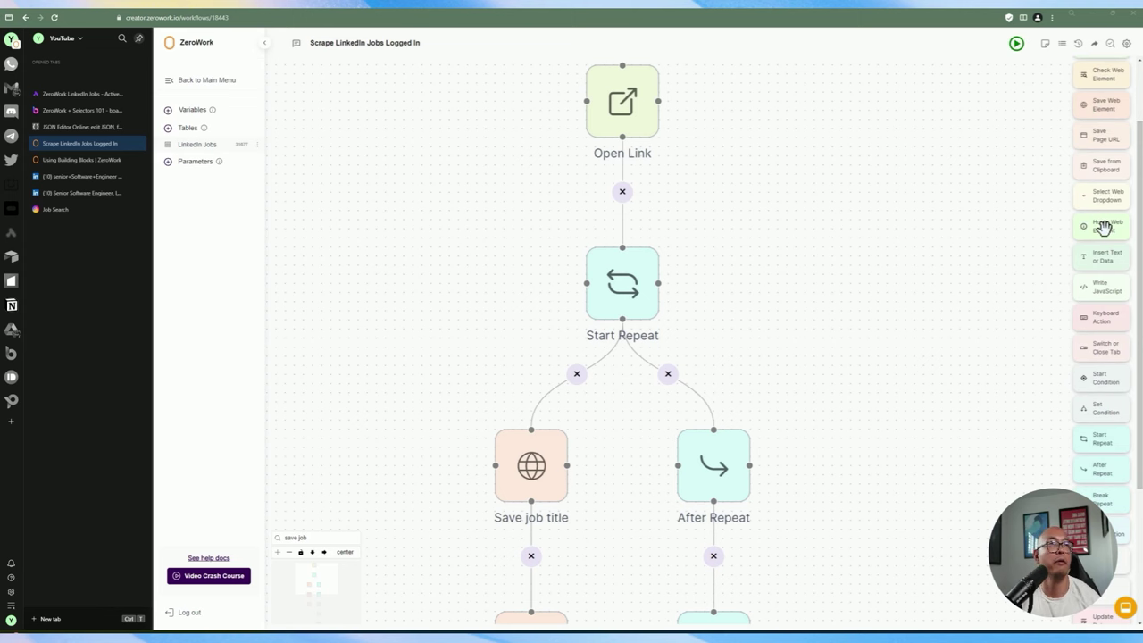
pyautogui.scroll(-1, 1100, 196)
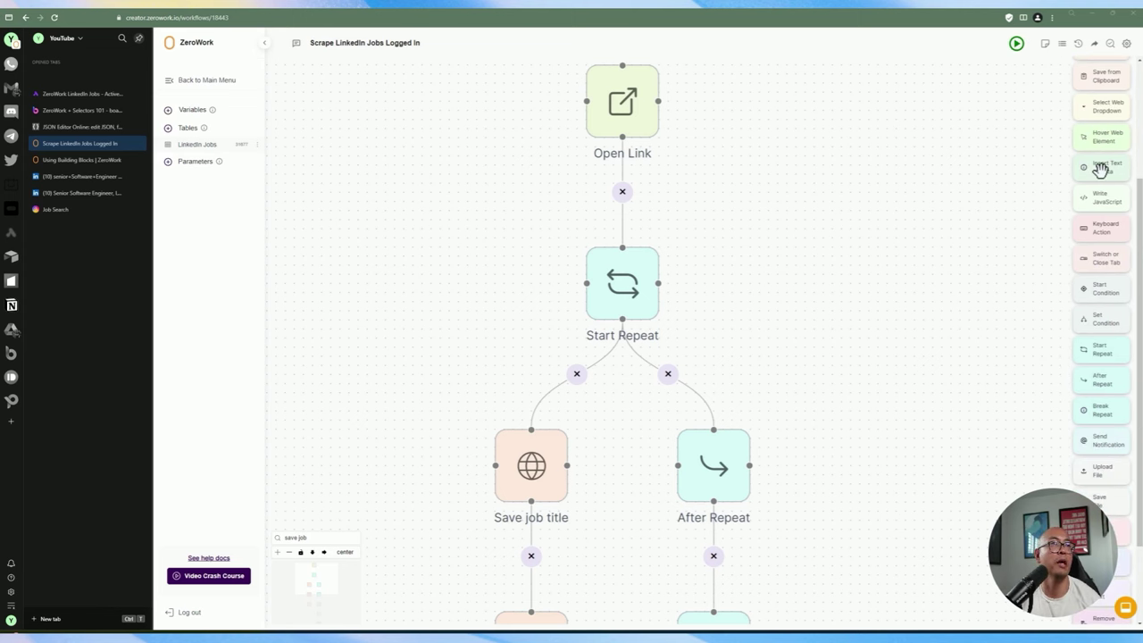
pyautogui.click(1100, 170)
pyautogui.click(304, 451)
pyautogui.click(273, 375)
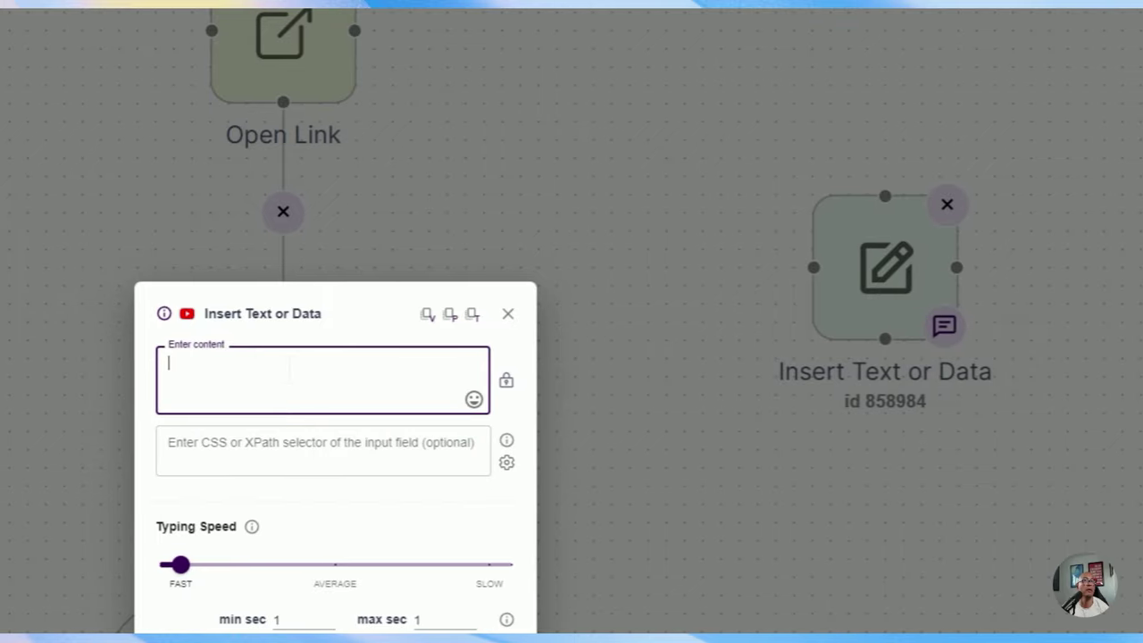
pyautogui.click(489, 313)
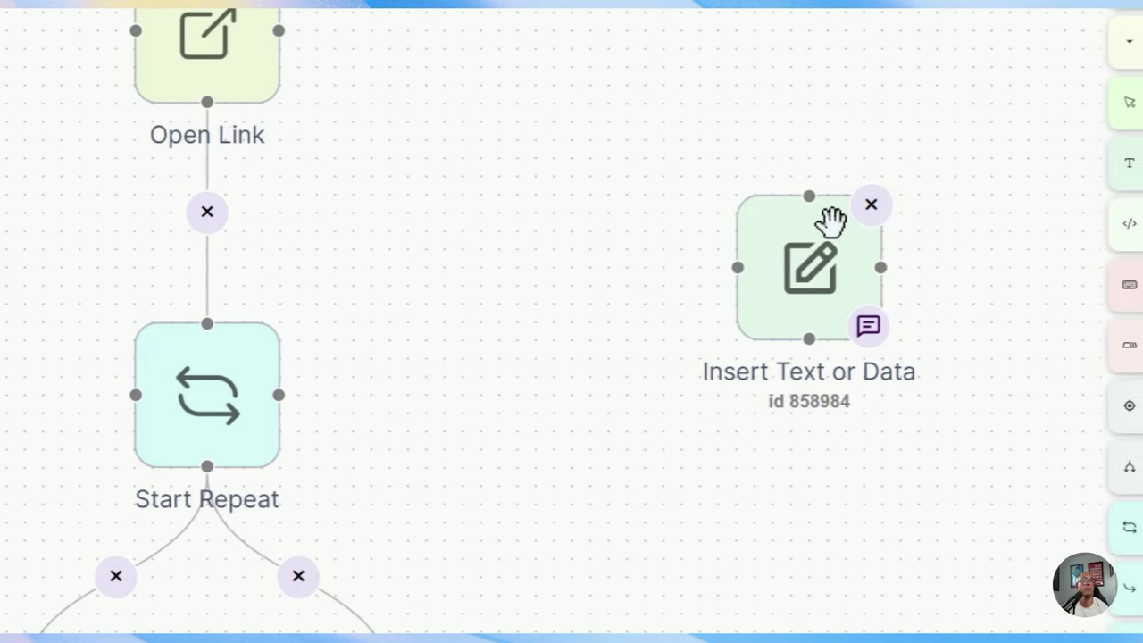
pyautogui.click(870, 205)
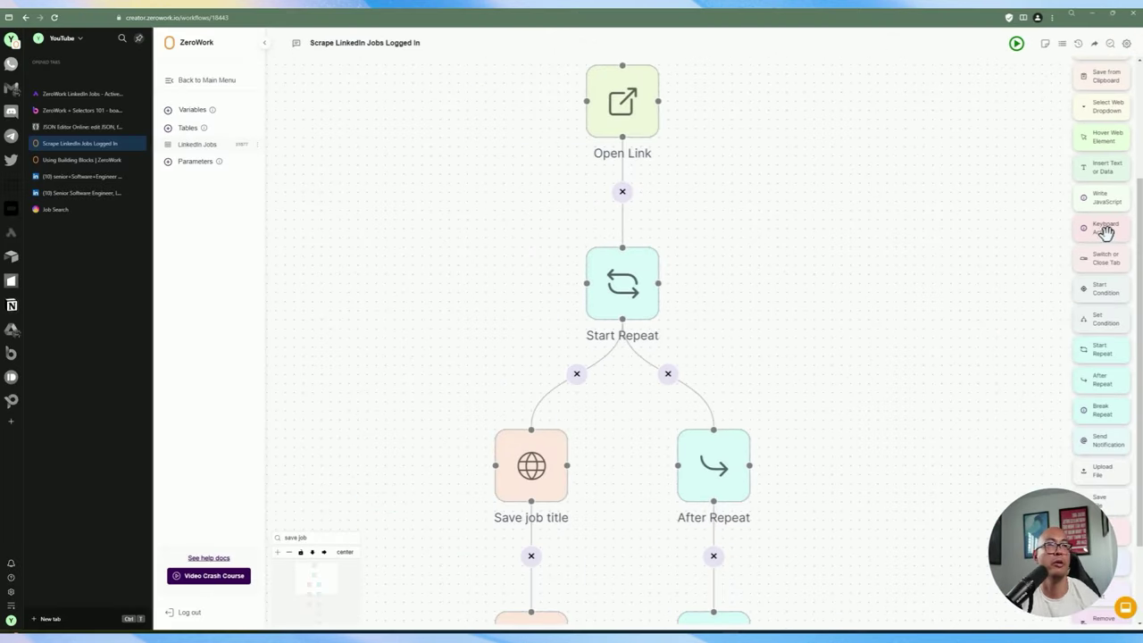
# Add a Keyboard Action block, record the space key in it, clear that key and delete the block.
pyautogui.scroll(-1, 1106, 231)
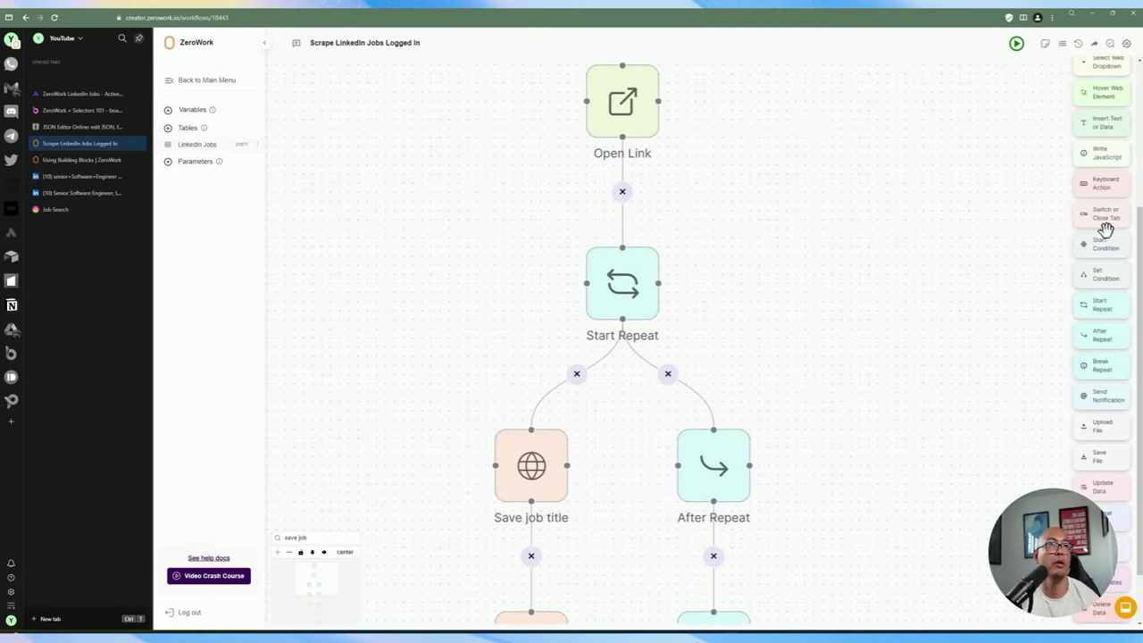
pyautogui.scroll(1, 1106, 230)
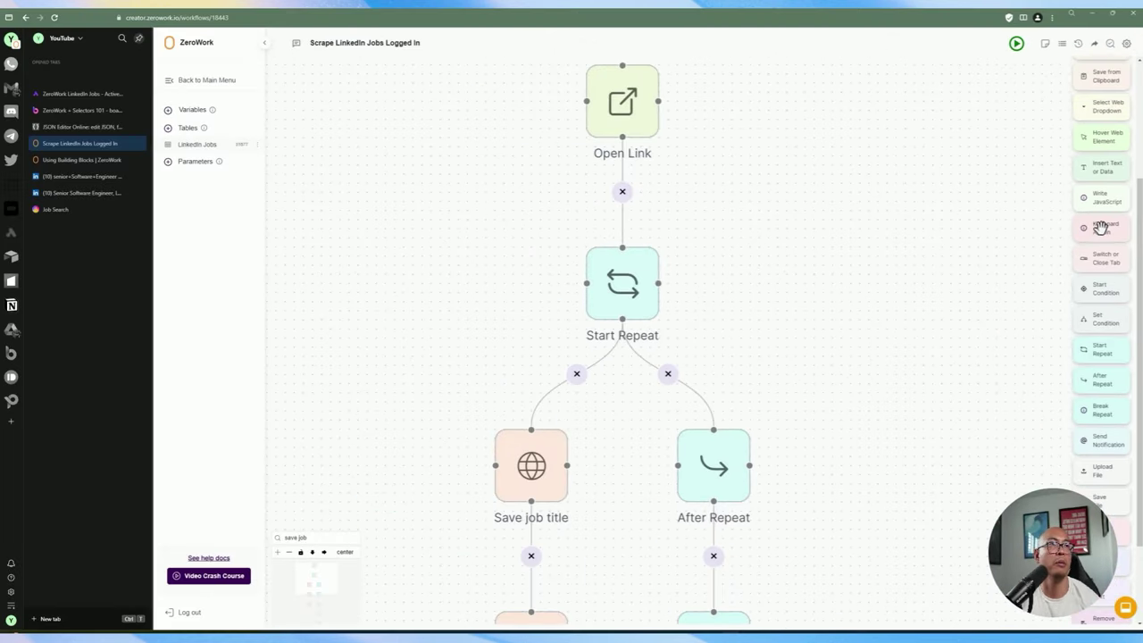
pyautogui.moveTo(1104, 226); pyautogui.dragTo(892, 224)
pyautogui.press('space')
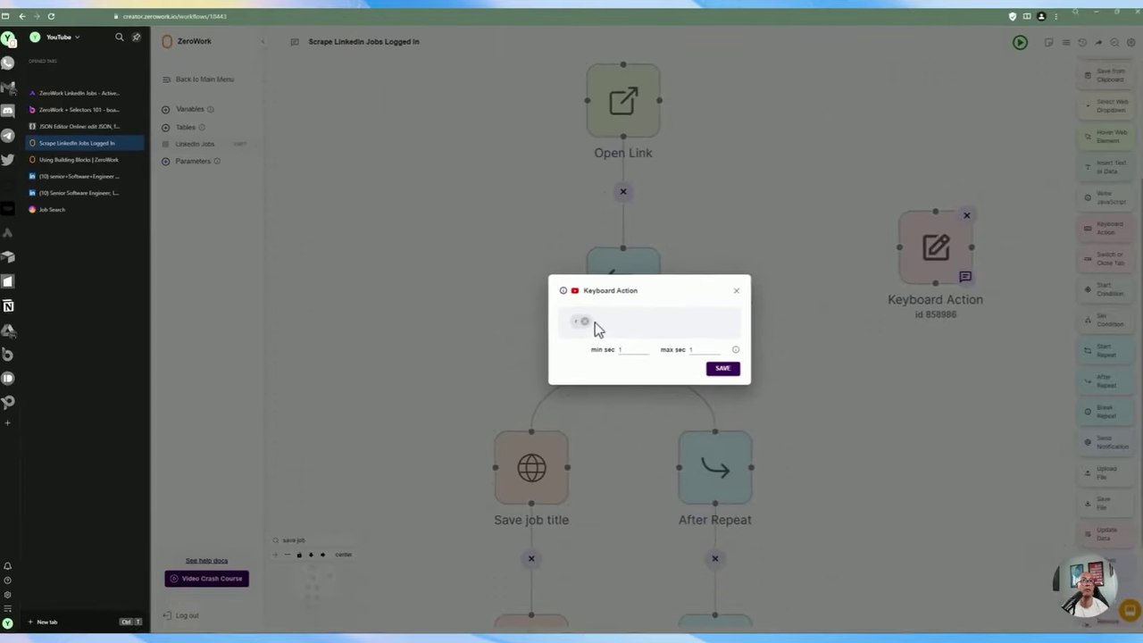
pyautogui.click(585, 322)
pyautogui.click(736, 290)
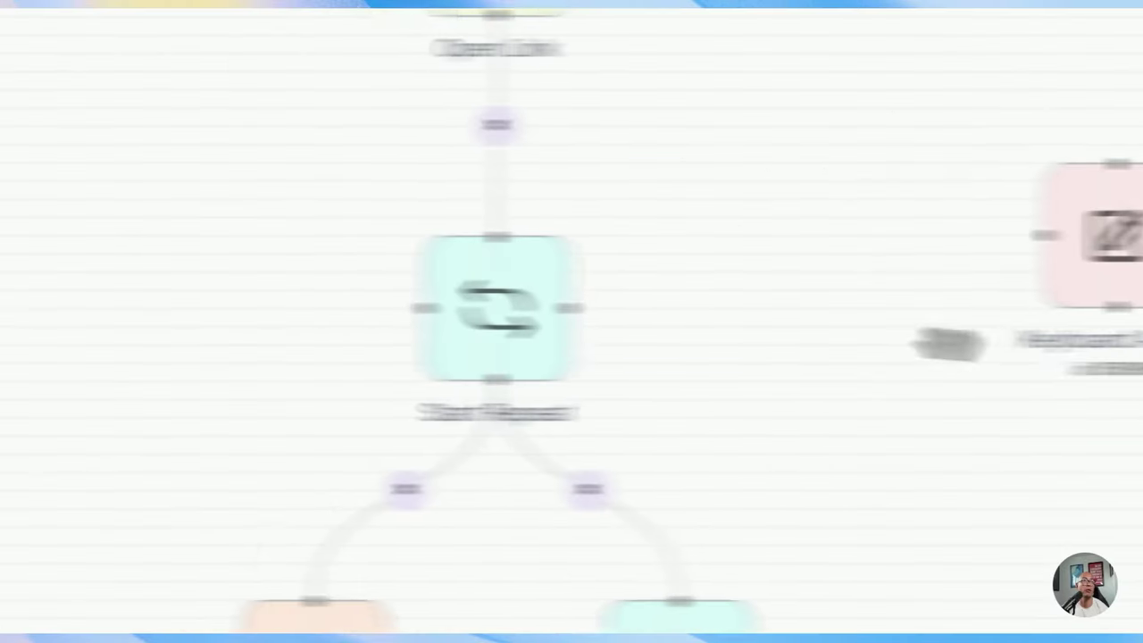
pyautogui.click(845, 173)
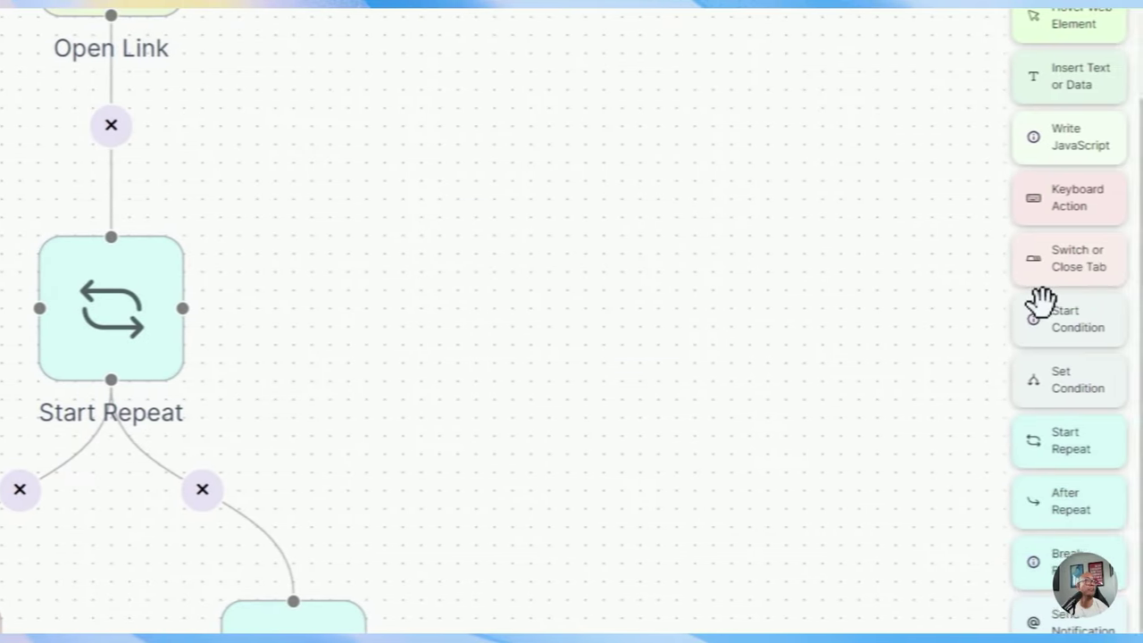
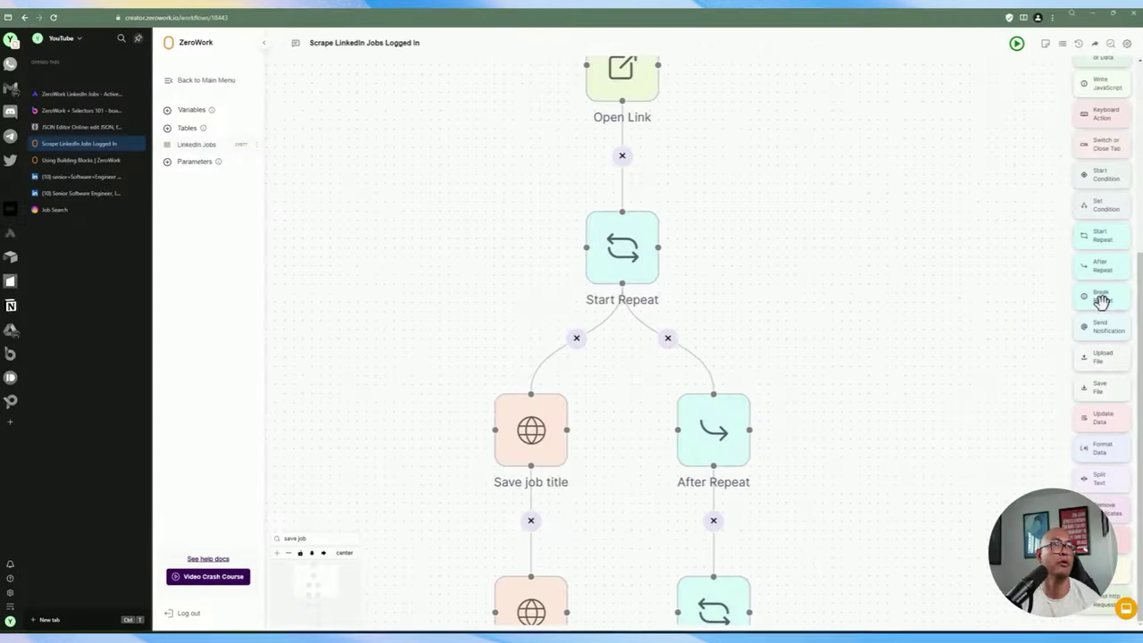
# Add a Send Notification block, view its e-mail subject and content settings, and delete the block.
pyautogui.moveTo(1091, 326); pyautogui.dragTo(982, 326)
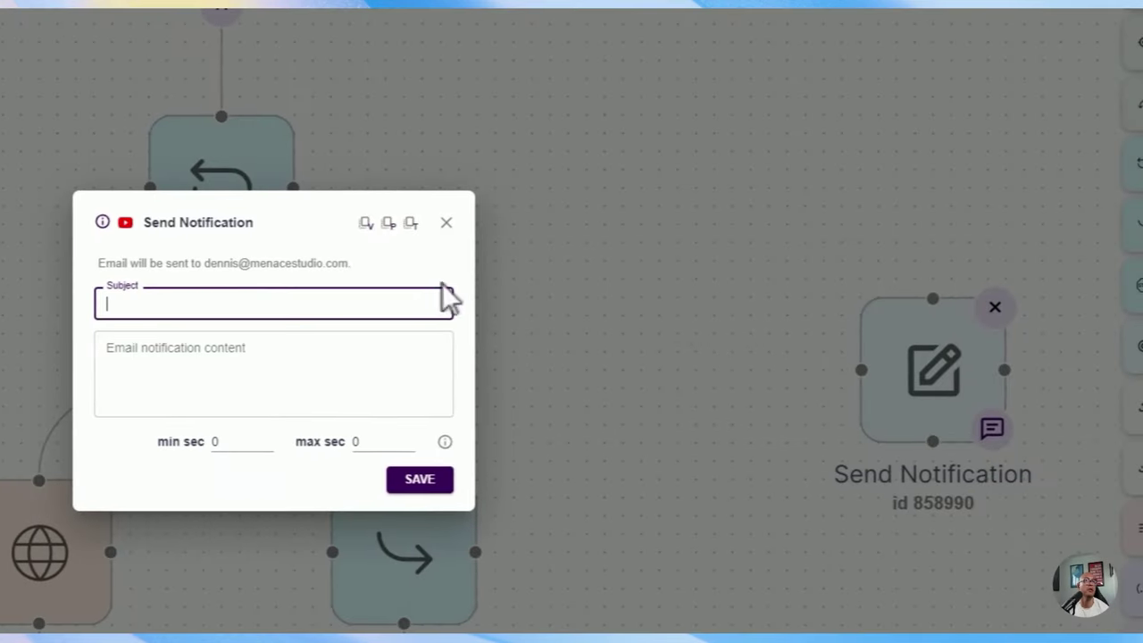
pyautogui.click(447, 223)
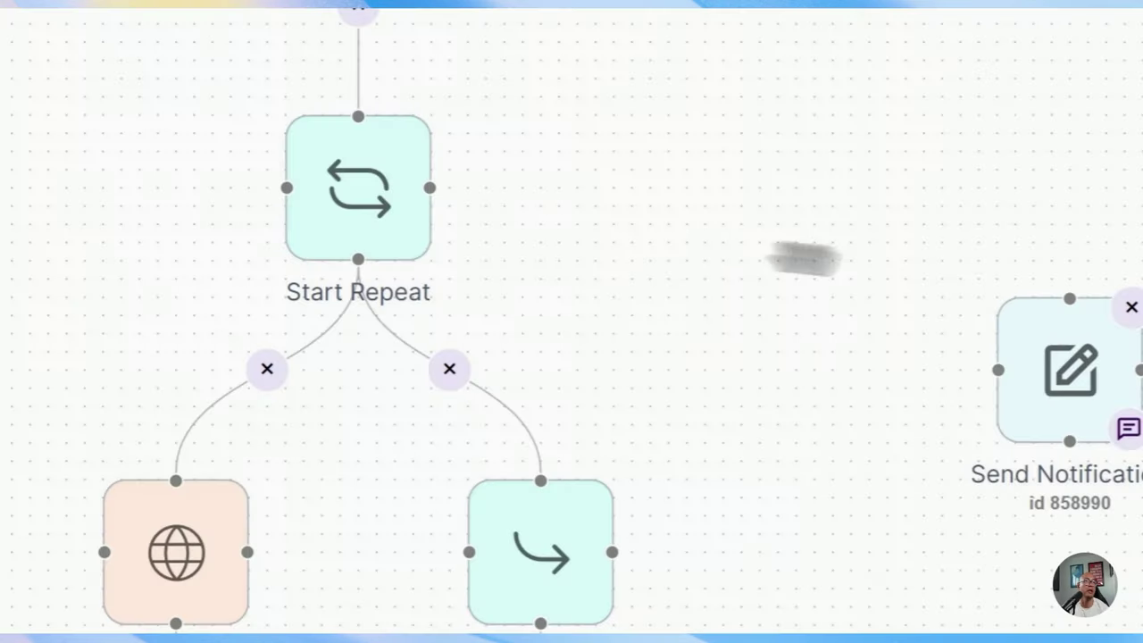
pyautogui.click(994, 307)
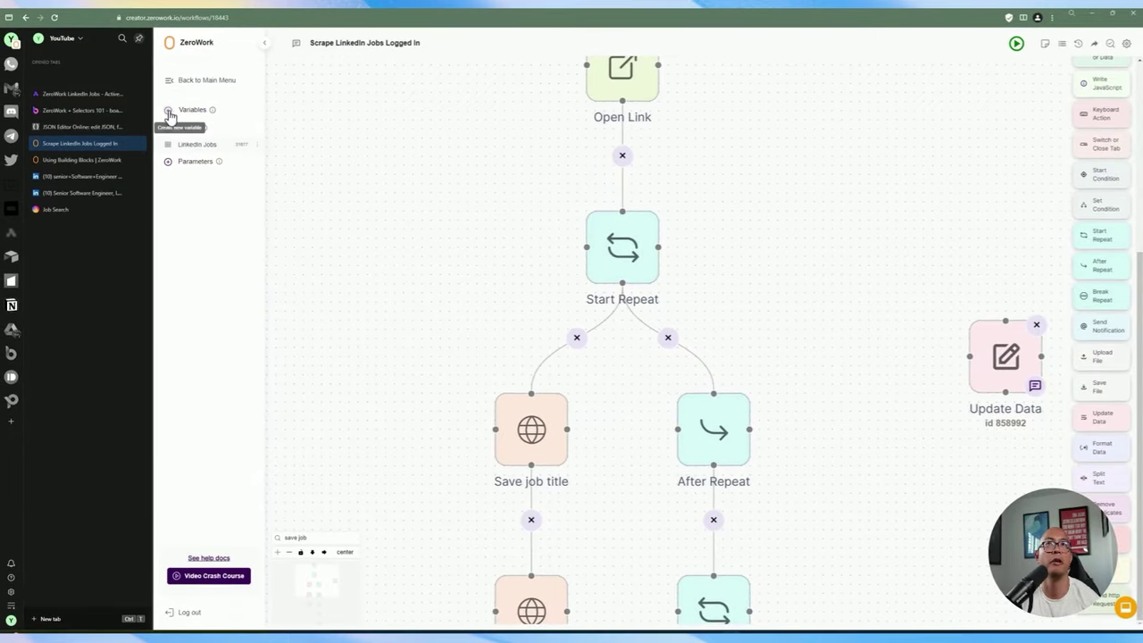
# Fill in a new variable named test with the value 1, discard it and delete the Update Data block.
pyautogui.click(169, 111)
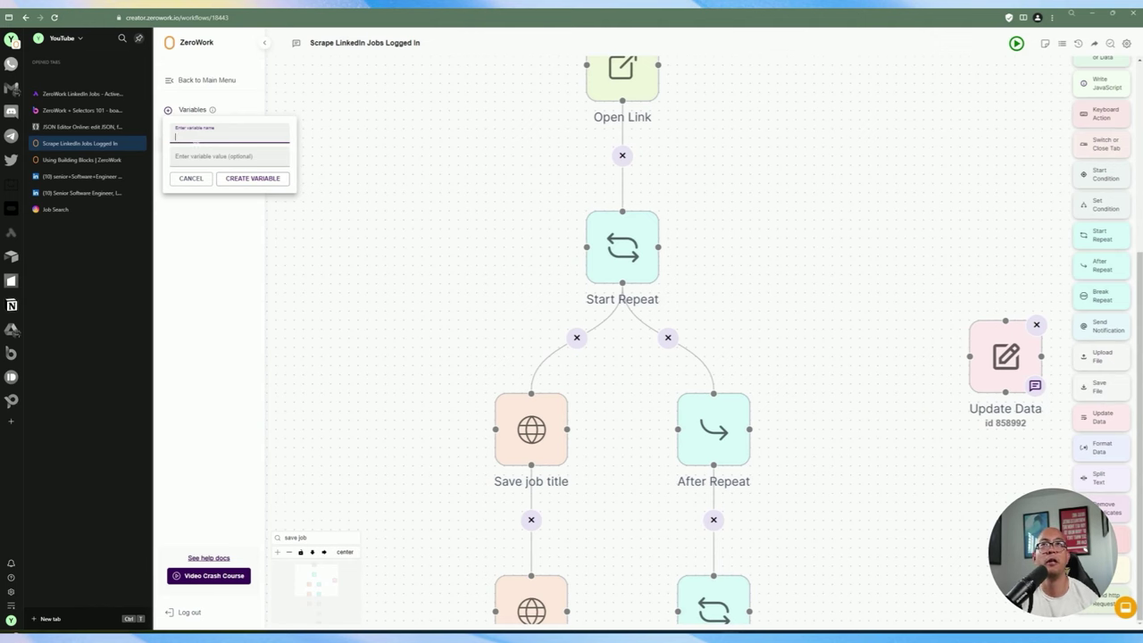
pyautogui.write('test')
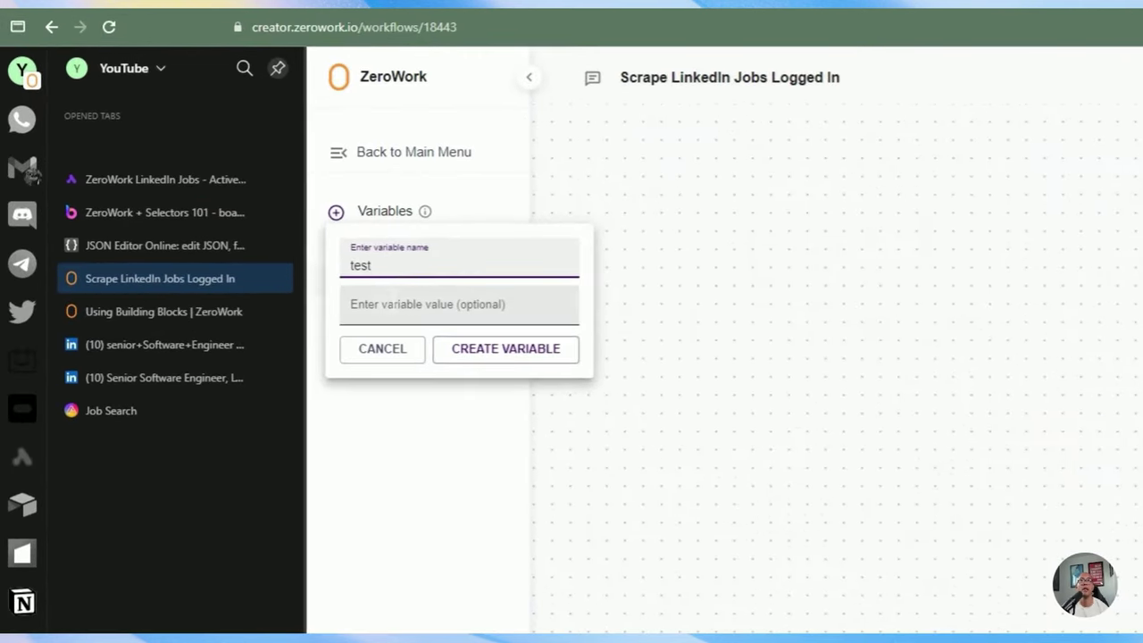
pyautogui.click(372, 303)
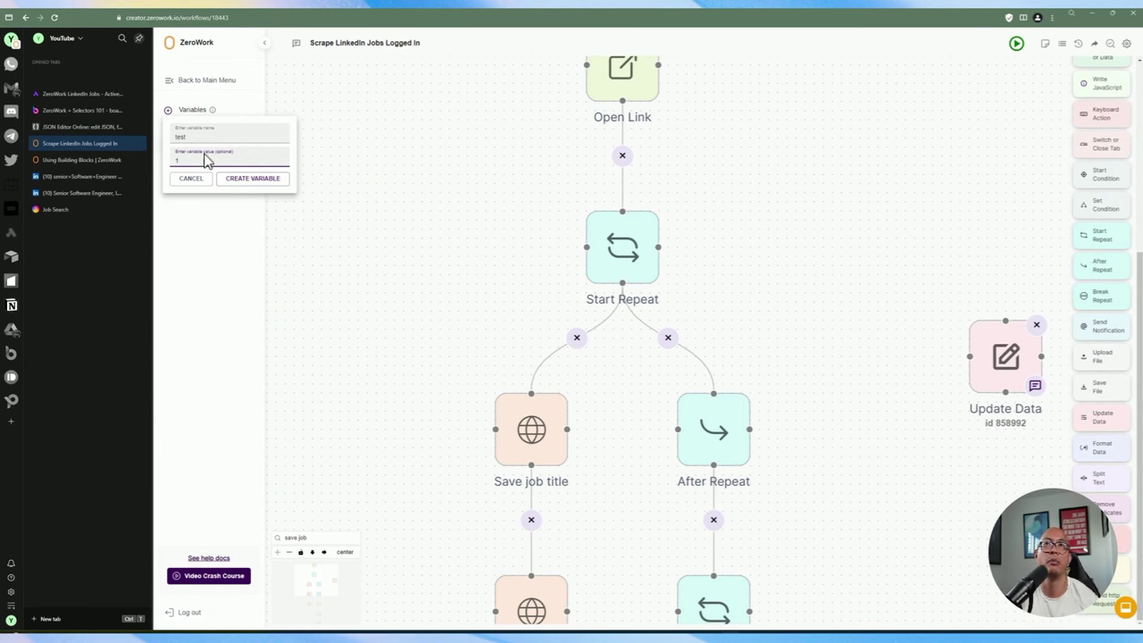
pyautogui.click(363, 133)
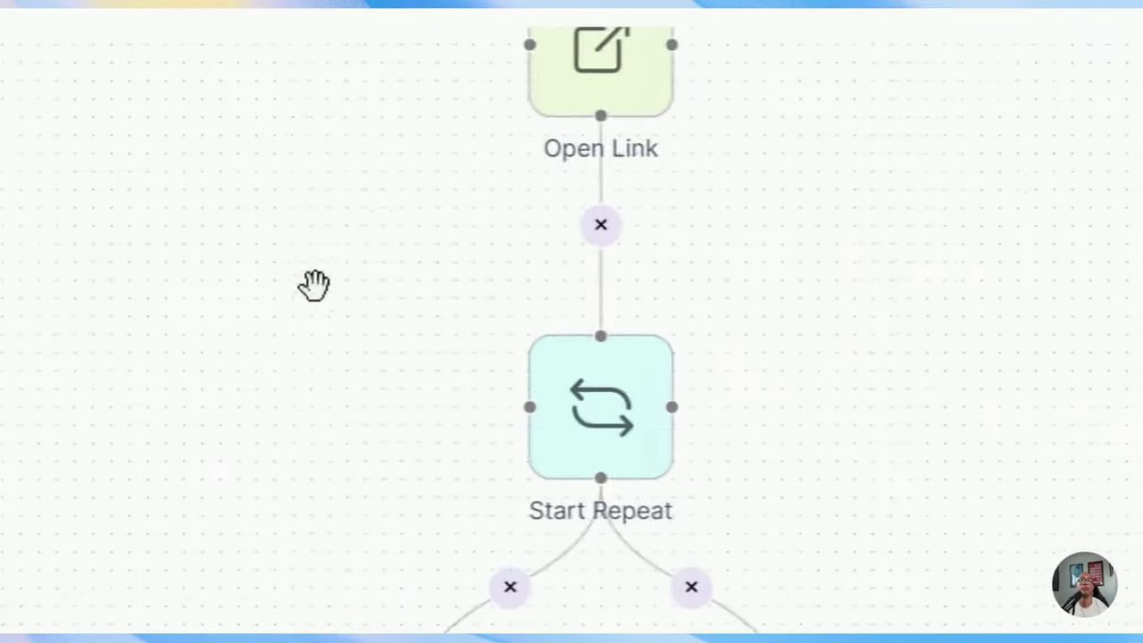
pyautogui.click(1036, 324)
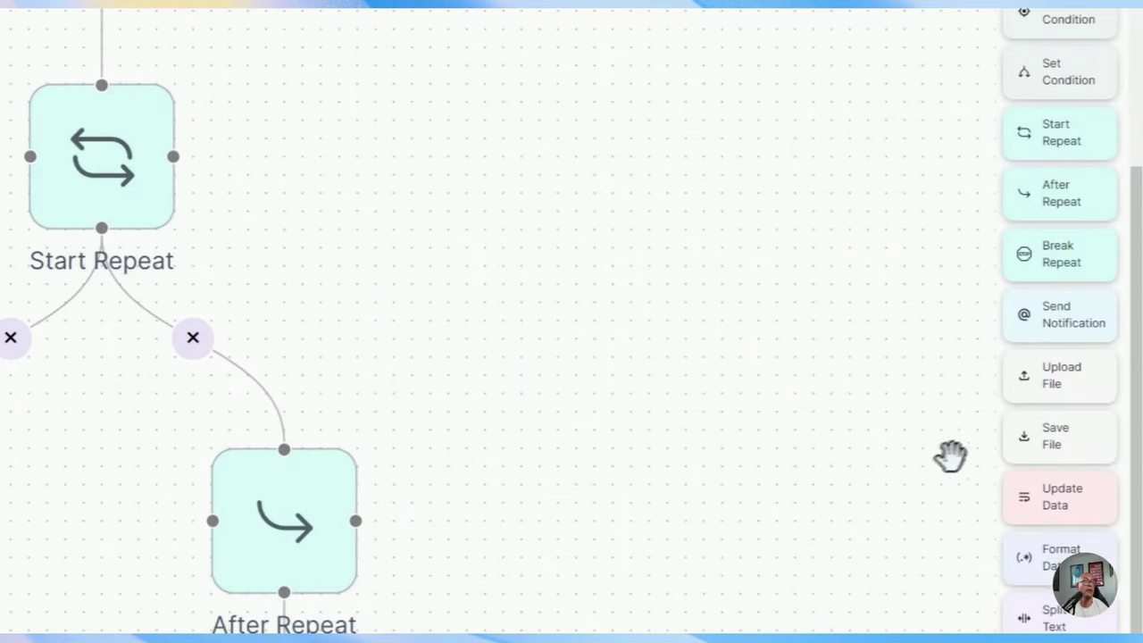
# Add a Delete Data block, view its options for deleting all rows or one row, and delete the block.
pyautogui.scroll(-3, 950, 455)
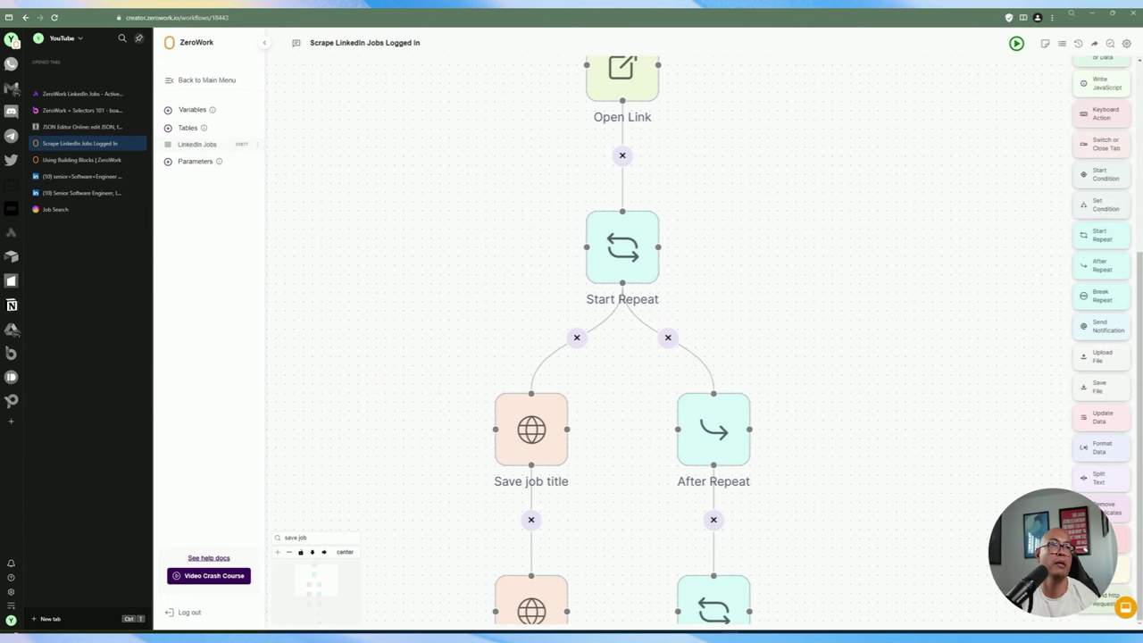
pyautogui.moveTo(1100, 539); pyautogui.dragTo(971, 491)
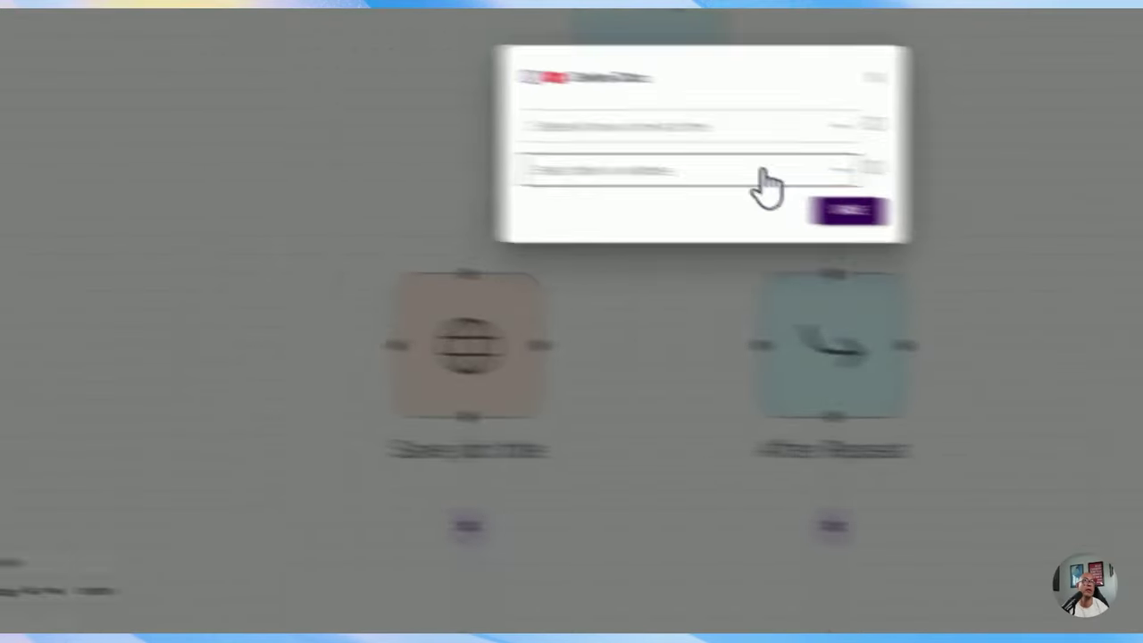
pyautogui.click(652, 328)
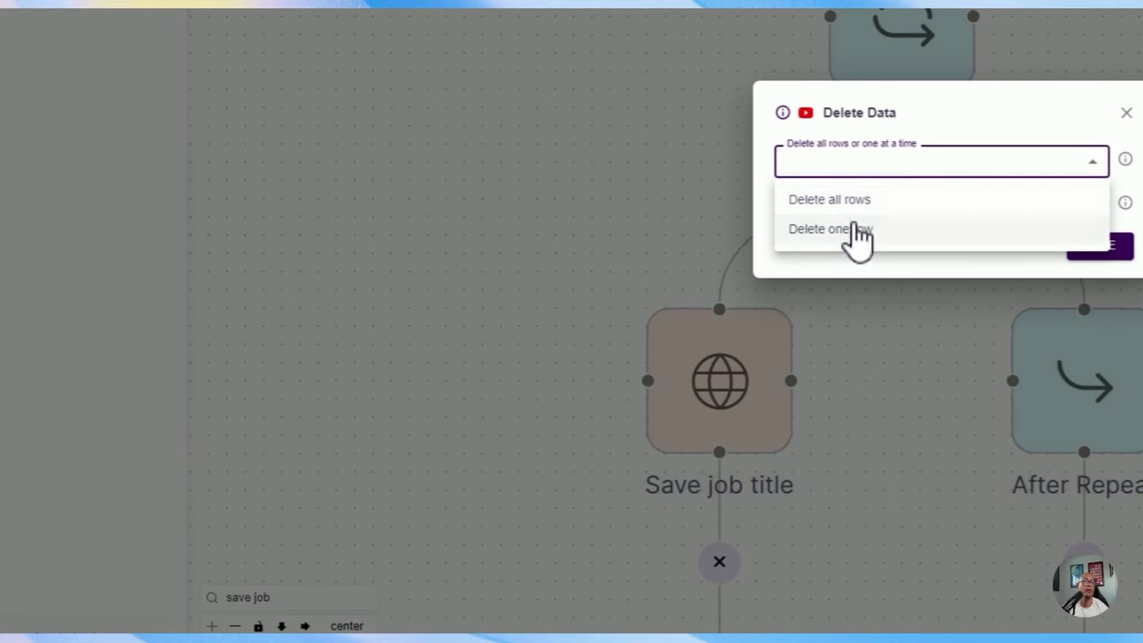
pyautogui.click(848, 170)
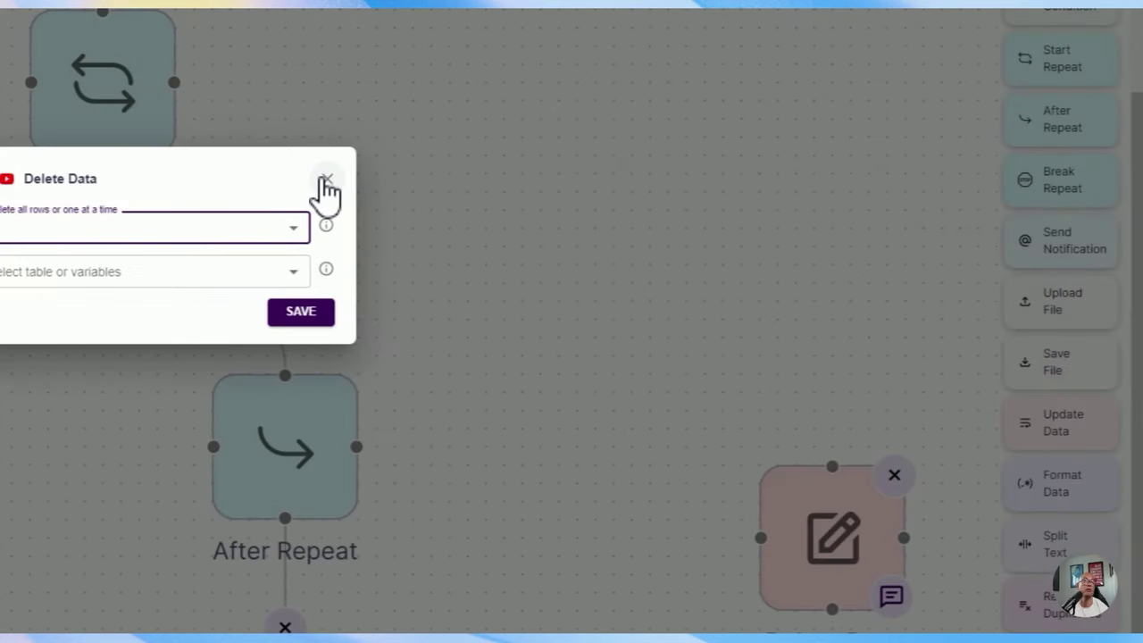
pyautogui.click(326, 185)
pyautogui.click(893, 474)
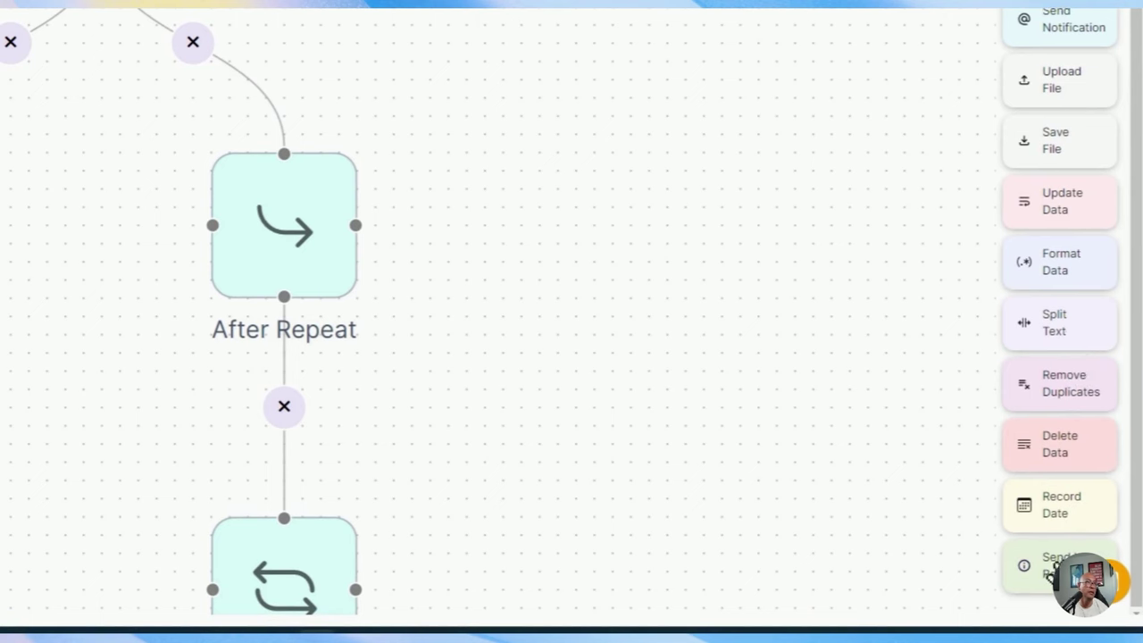
# Add a Send HTTP Request block, view its method options, request body and headers settings, and delete the block.
pyautogui.click(1052, 568)
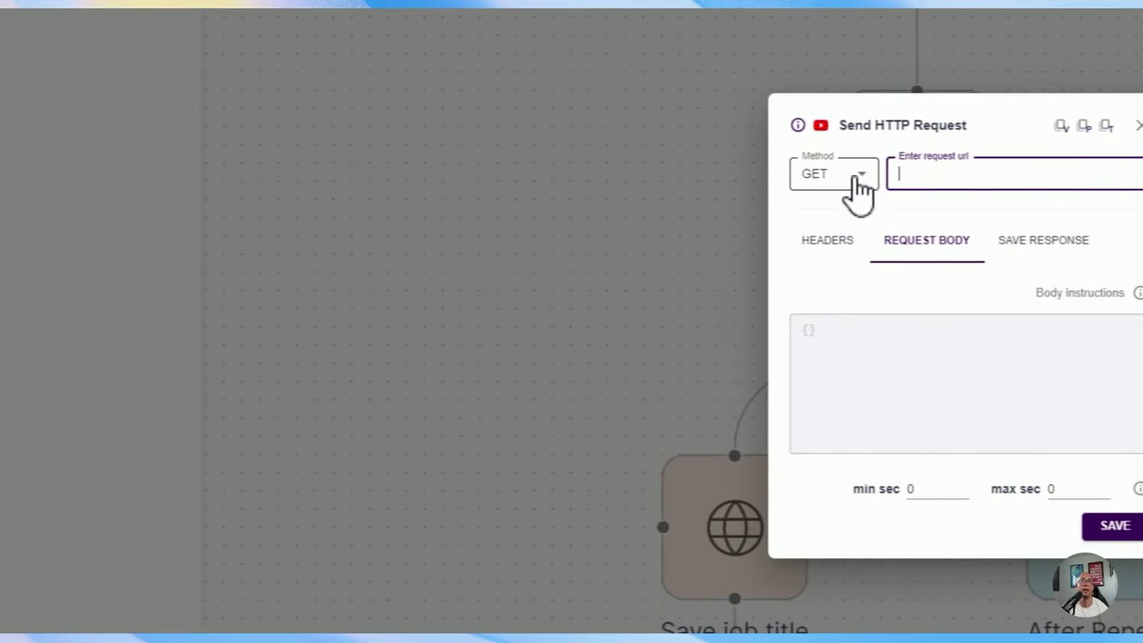
pyautogui.click(859, 185)
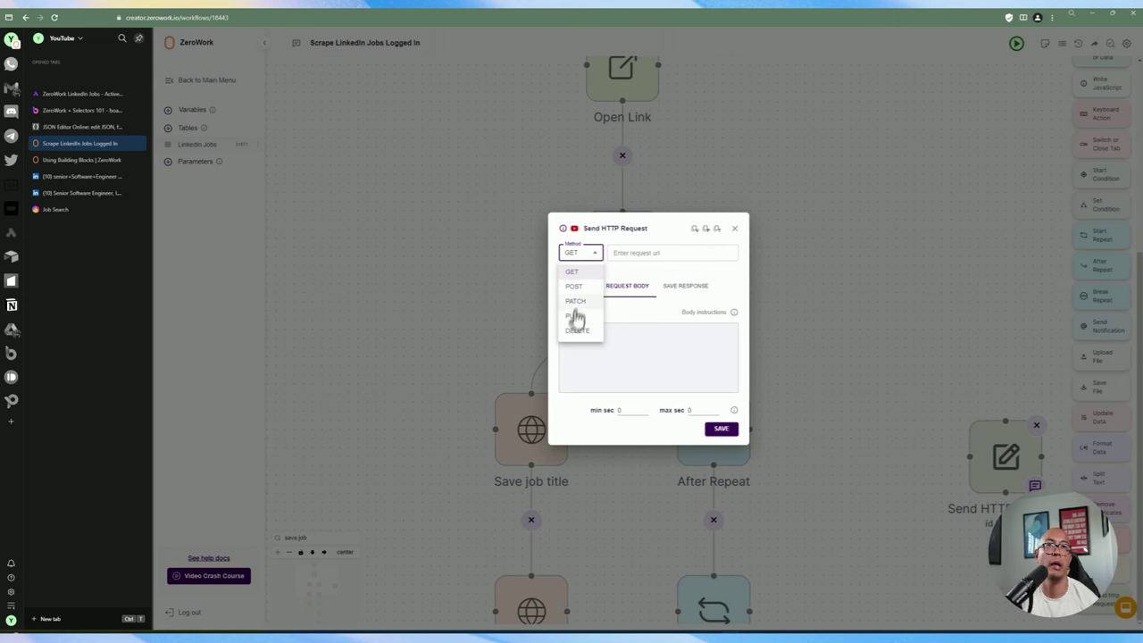
pyautogui.click(633, 304)
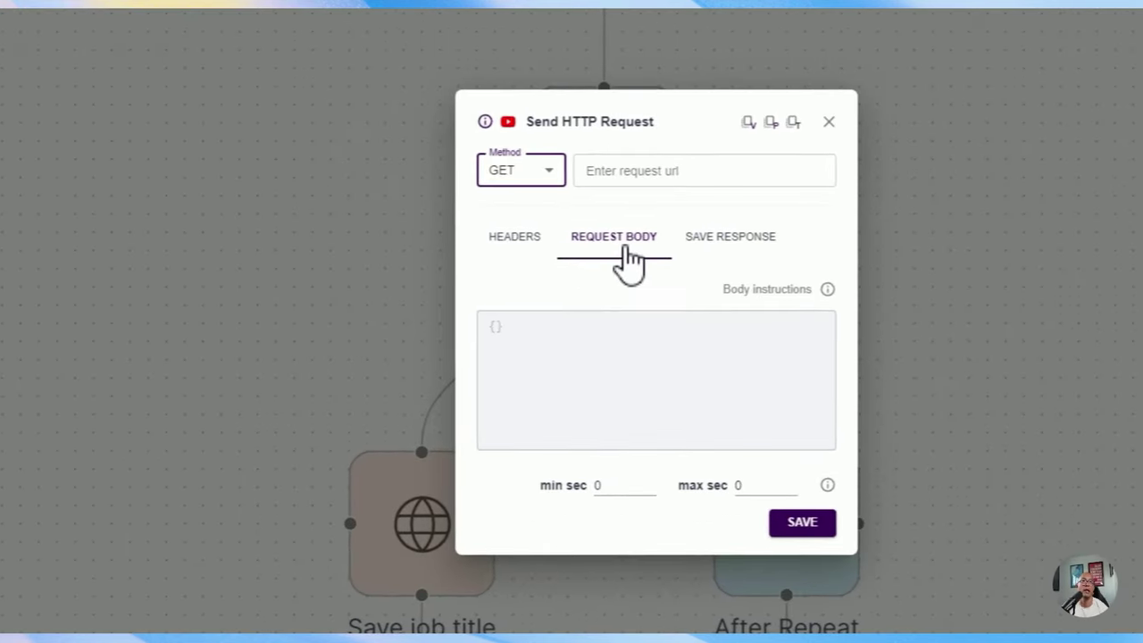
pyautogui.click(610, 341)
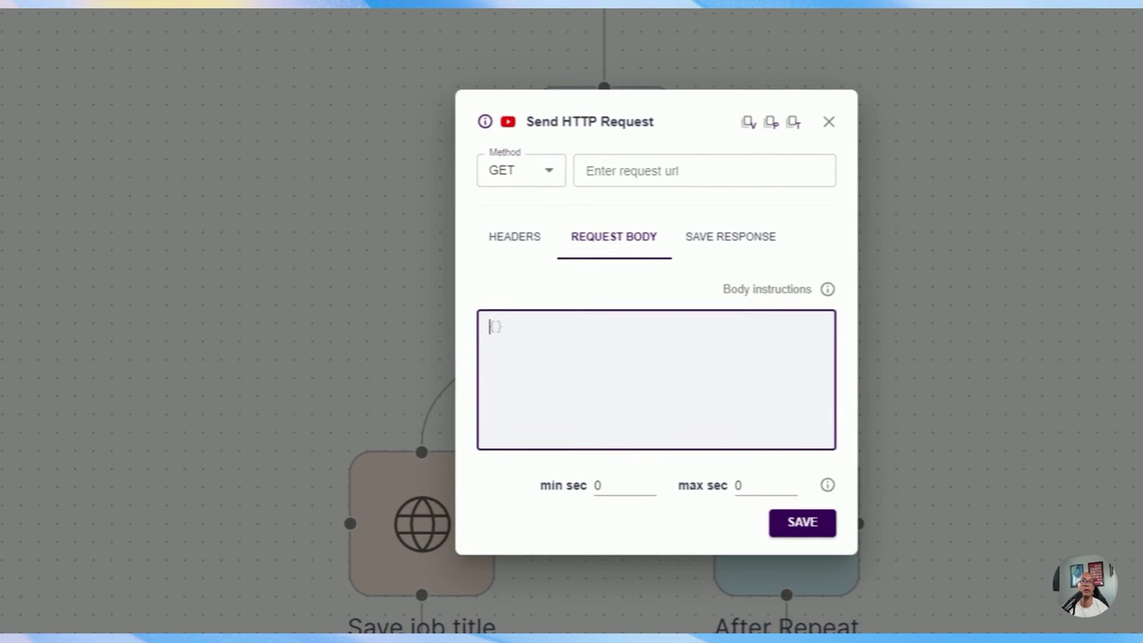
pyautogui.click(522, 255)
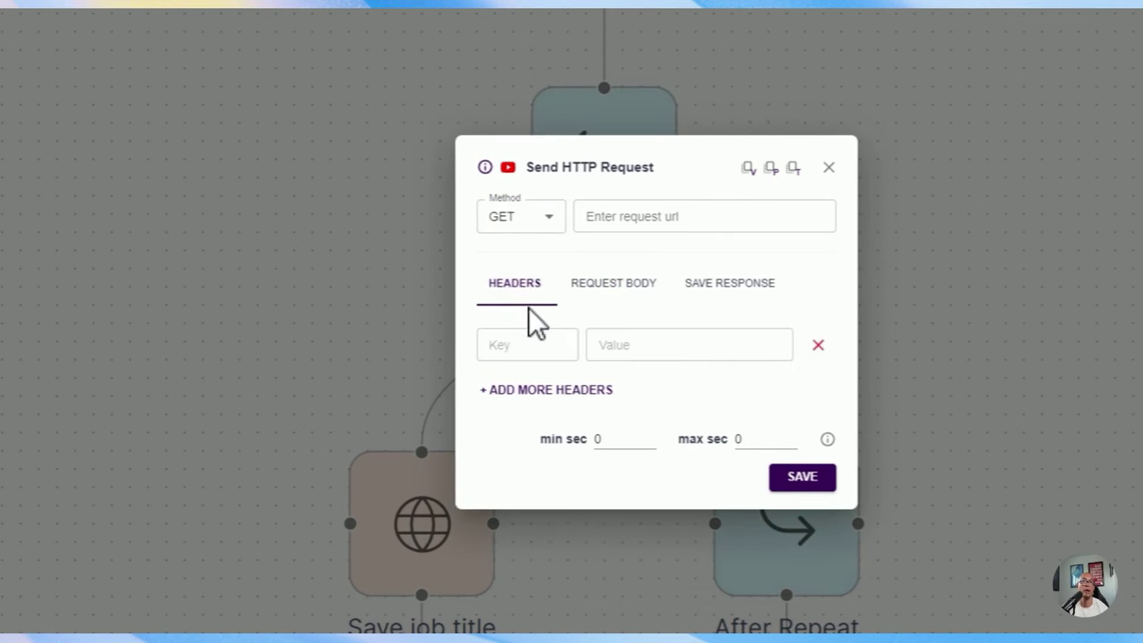
pyautogui.click(526, 343)
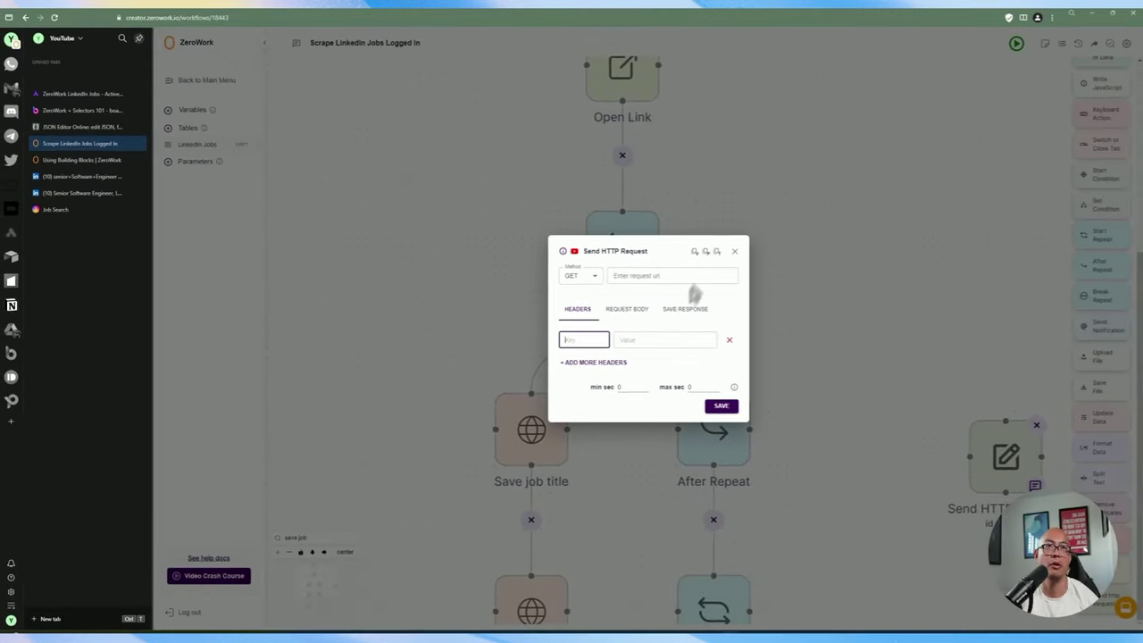
pyautogui.click(734, 258)
pyautogui.scroll(5, 1107, 420)
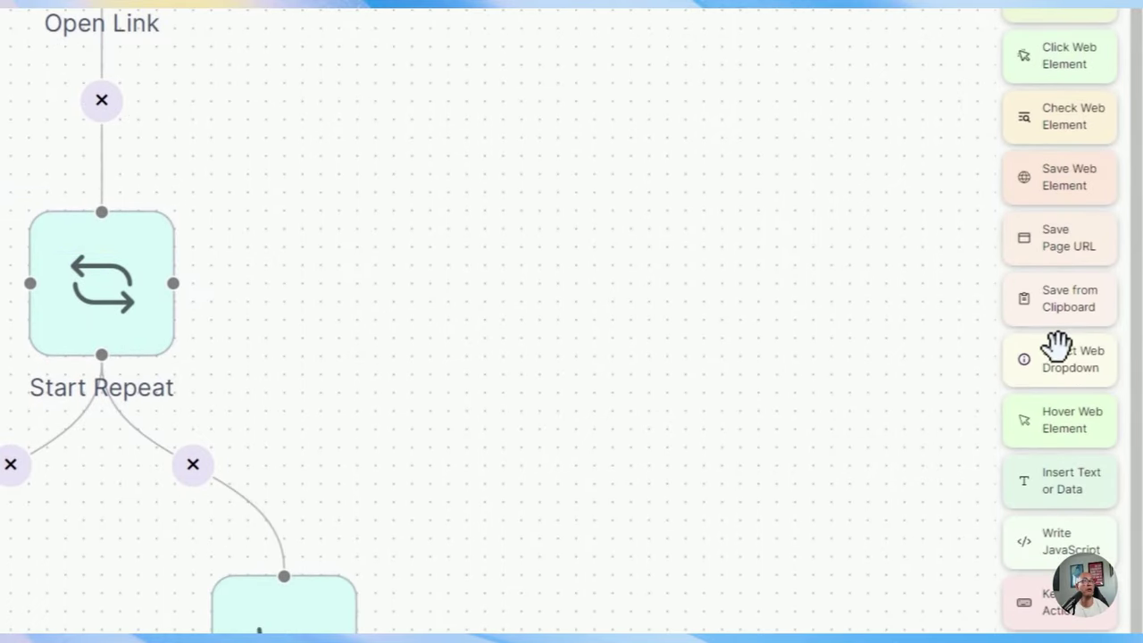
pyautogui.scroll(-3, 1062, 116)
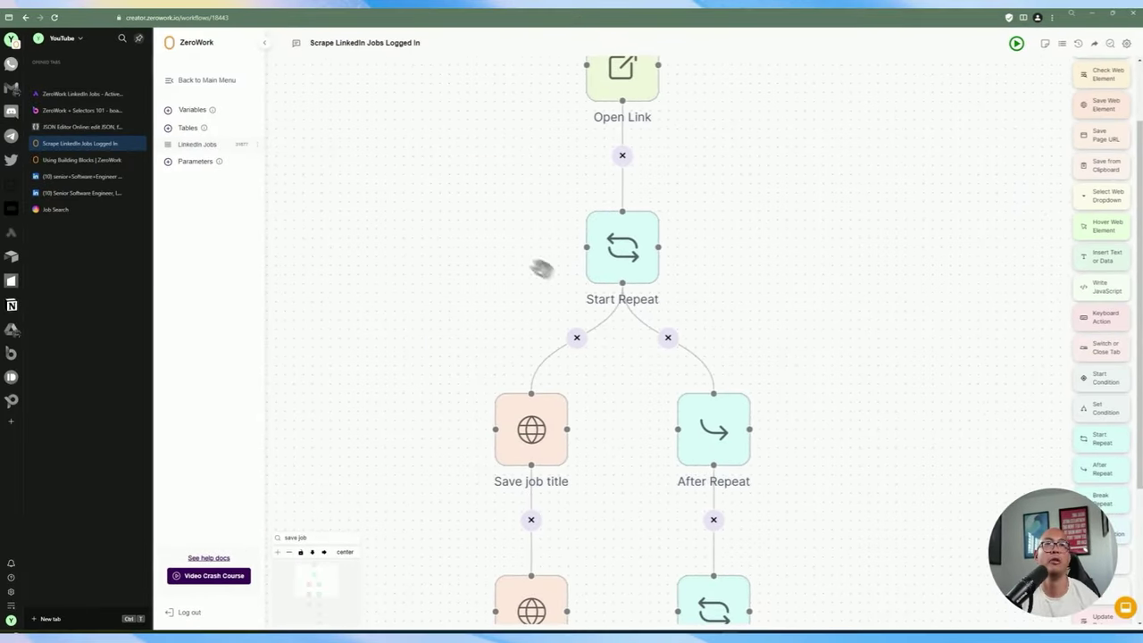
pyautogui.scroll(-3, 541, 267)
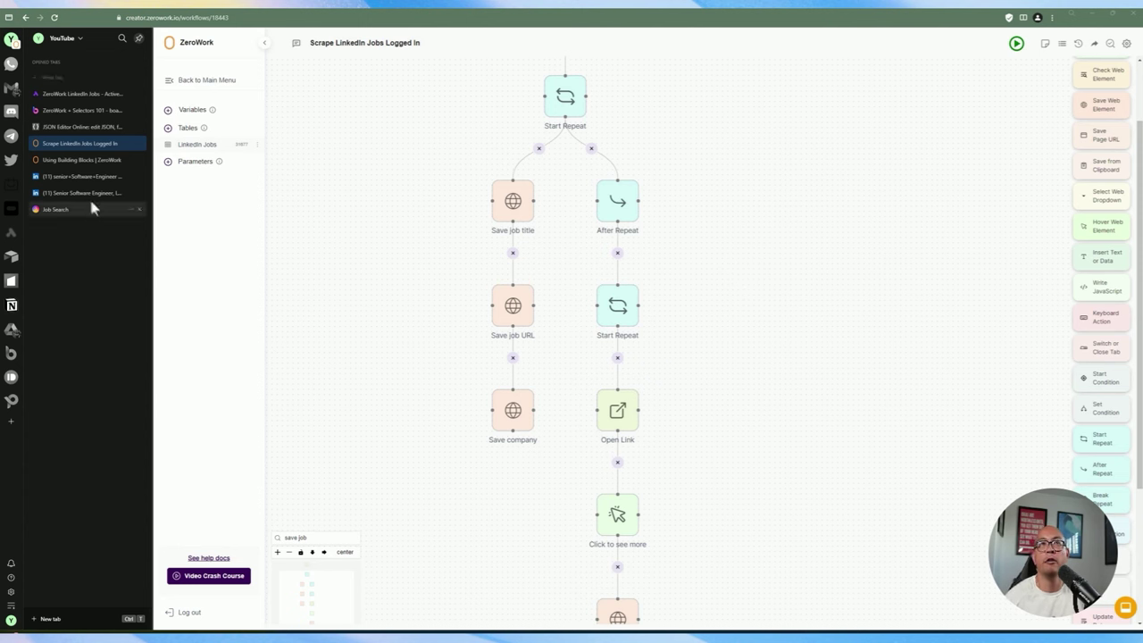
# Switch to the LinkedIn senior software engineer search results and examine the job titles and company names in the list.
pyautogui.click(81, 176)
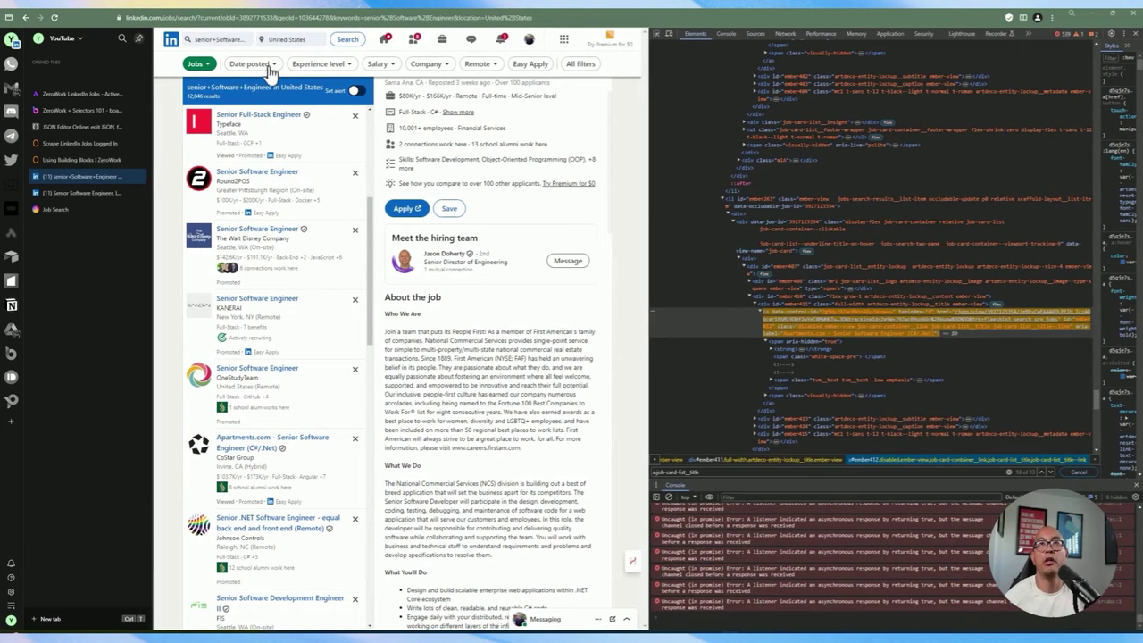
pyautogui.scroll(3, 300, 176)
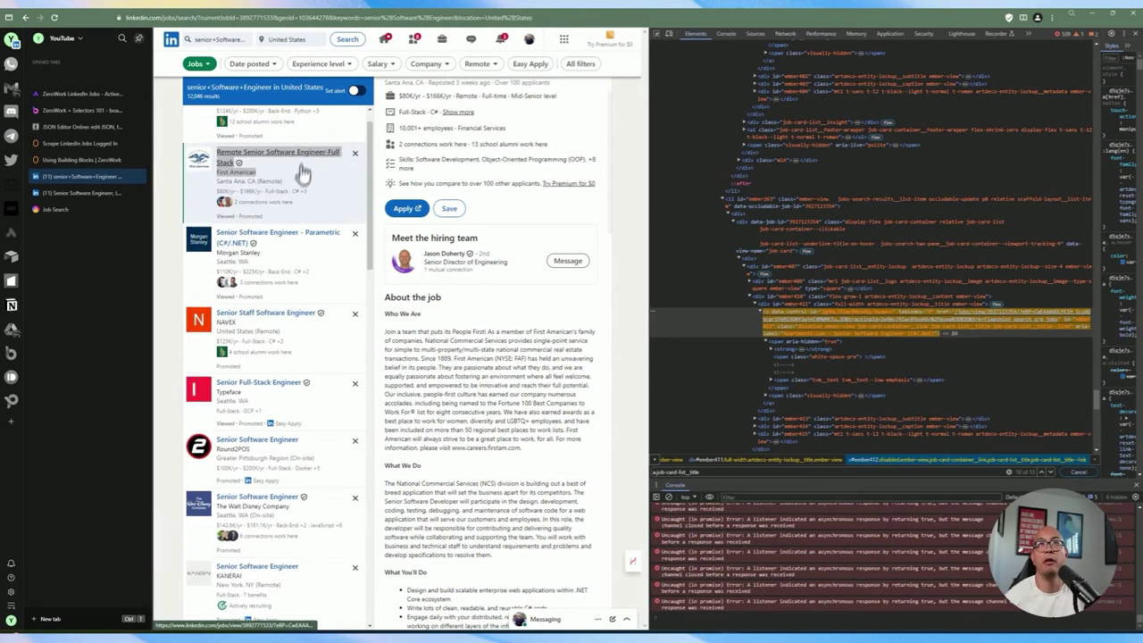
pyautogui.scroll(1, 300, 176)
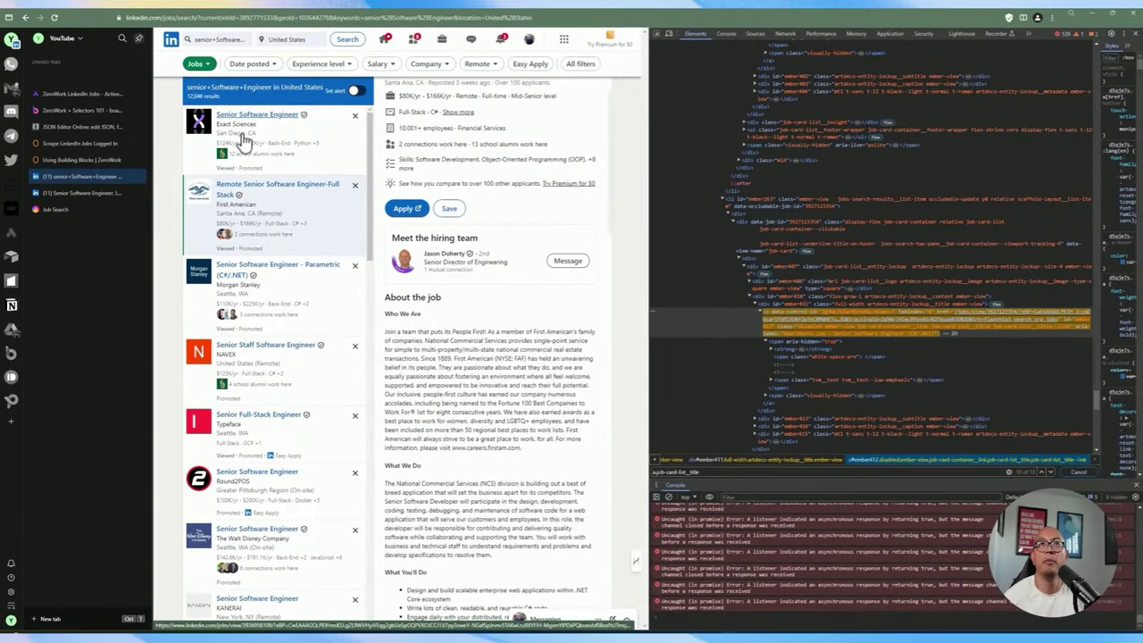
pyautogui.moveTo(253, 125); pyautogui.dragTo(217, 125)
pyautogui.hotkey('ctrl', 'c')
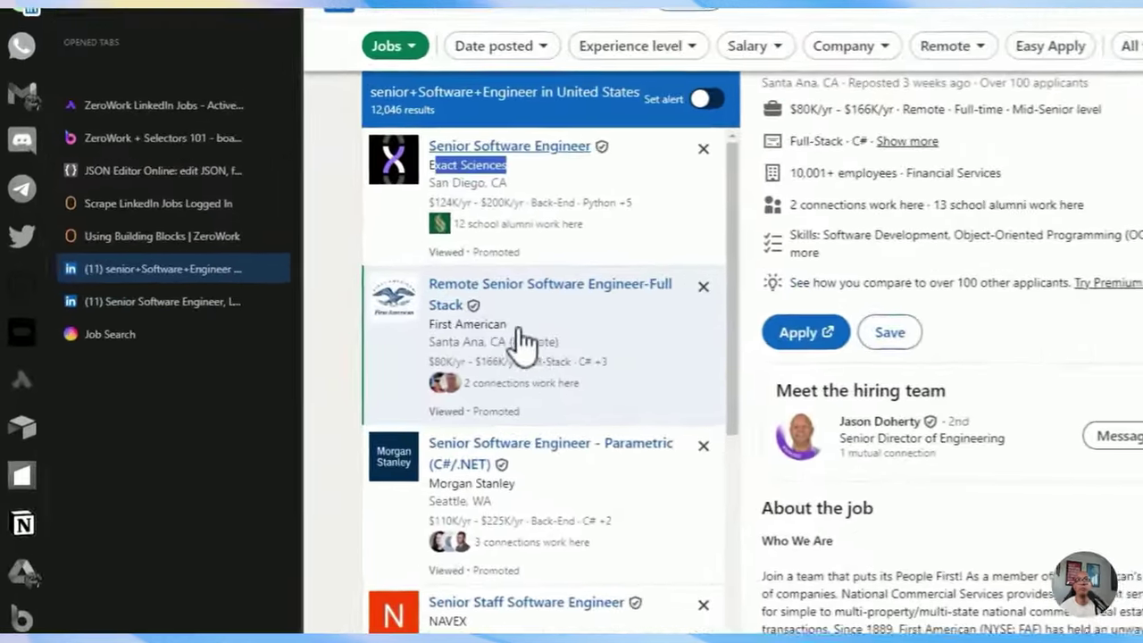
pyautogui.tripleClick(239, 204)
pyautogui.scroll(-1, 234, 417)
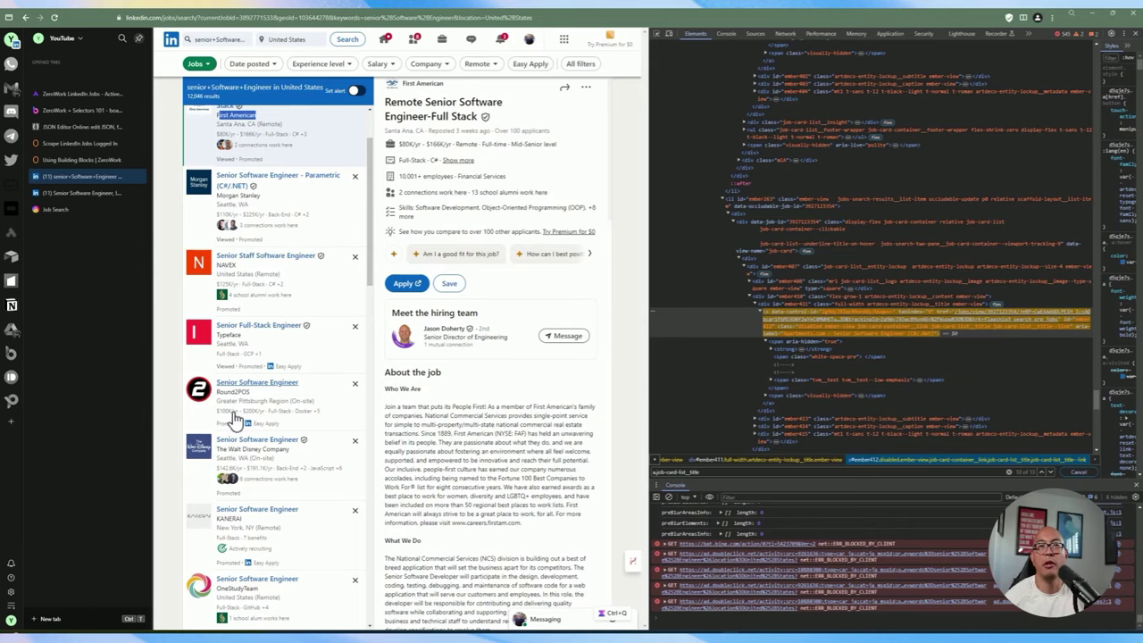
pyautogui.scroll(1, 234, 397)
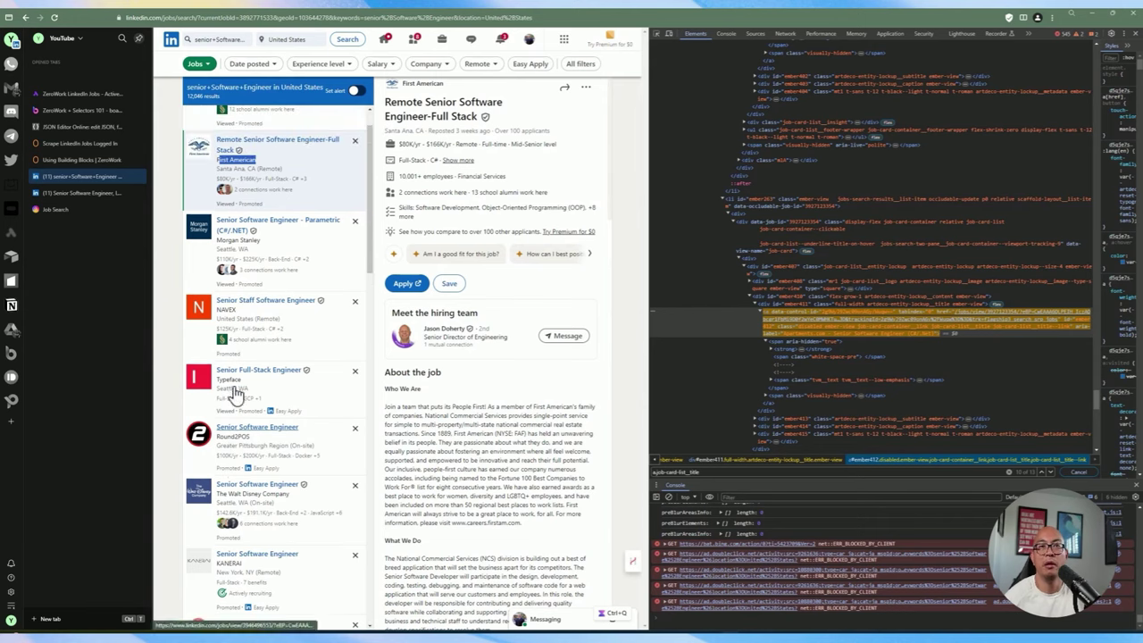
pyautogui.scroll(-4, 237, 446)
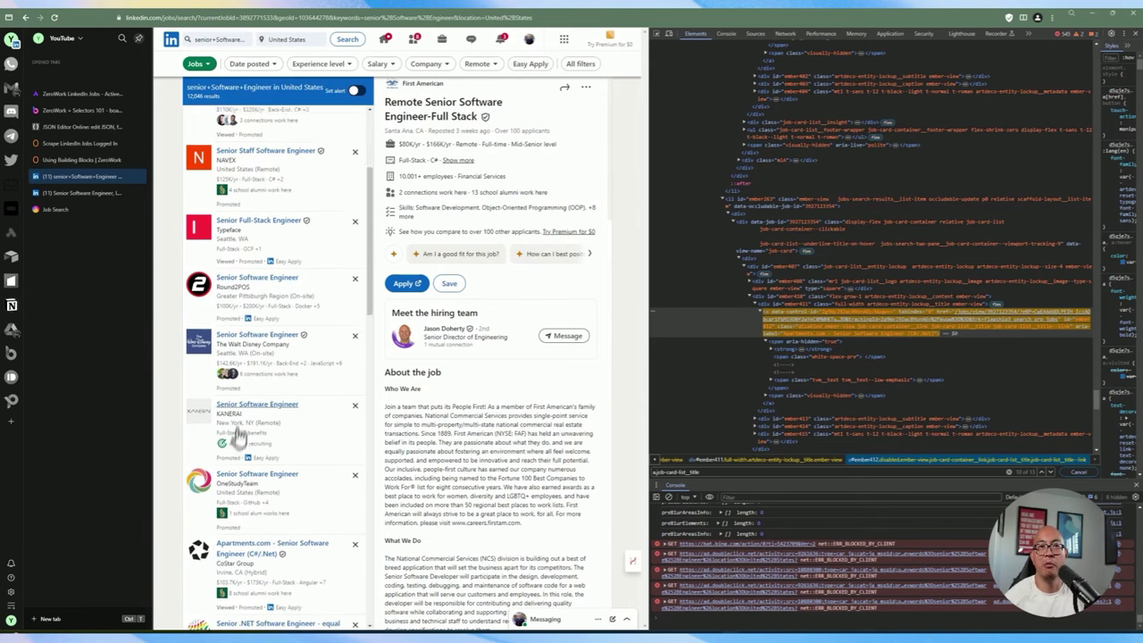
# Open the KANERAI Senior Software Engineer listing and examine its job description text.
pyautogui.moveTo(217, 376); pyautogui.dragTo(212, 410)
pyautogui.scroll(5, 258, 415)
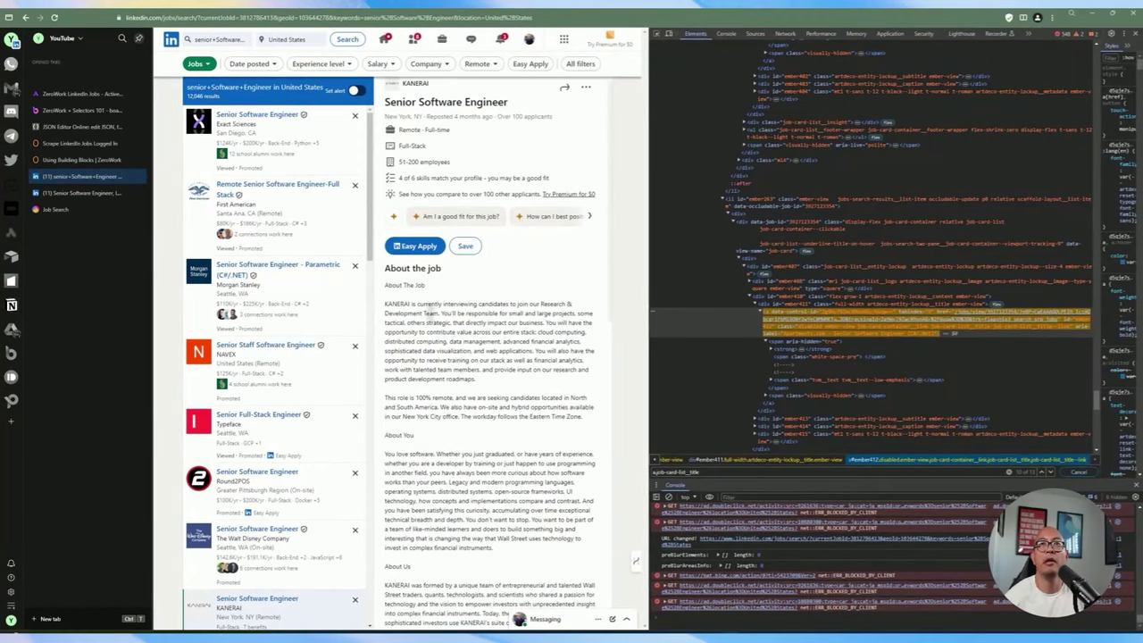
pyautogui.moveTo(403, 304); pyautogui.dragTo(476, 379)
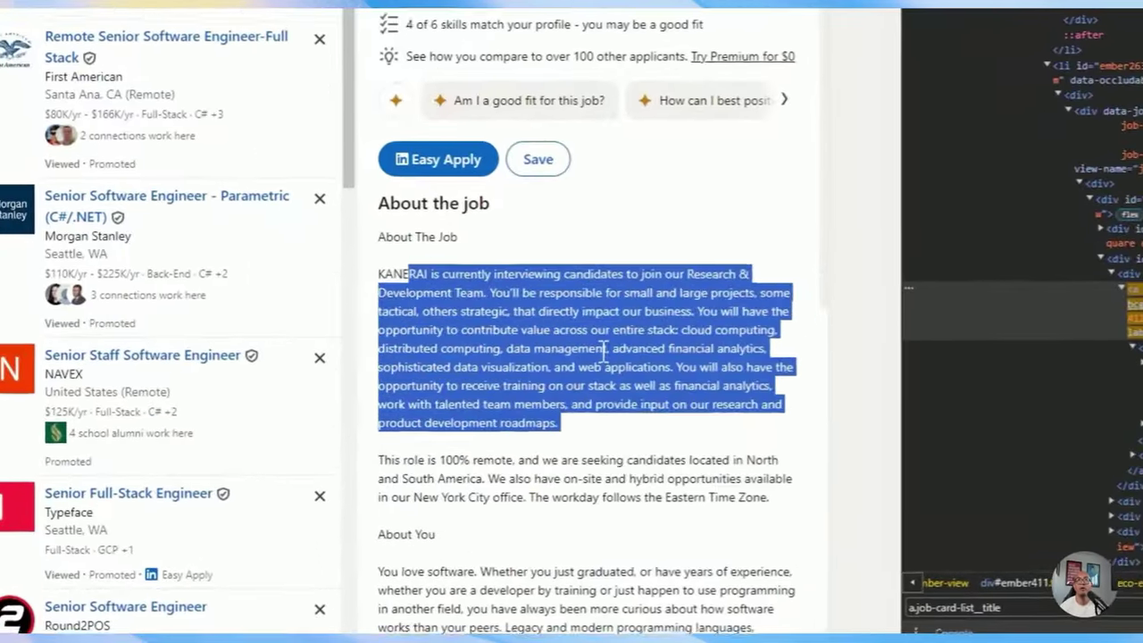
pyautogui.click(458, 314)
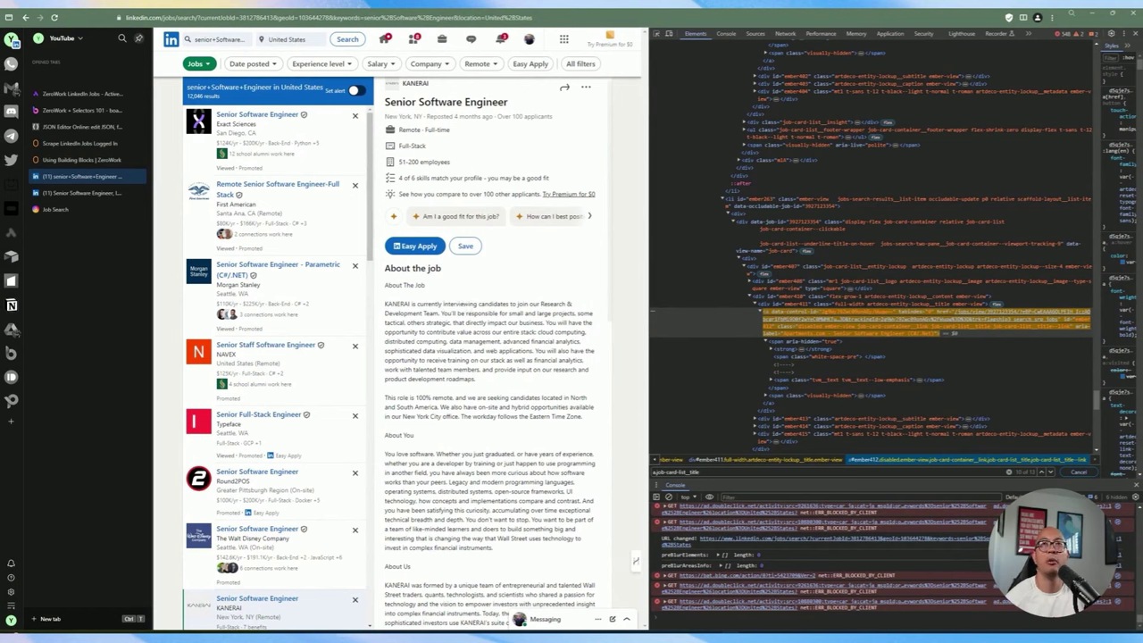
# Return to the ZeroWork workflow, add an enlarged sticky note beside the blocks and list job title, company, description and url in it.
pyautogui.click(73, 145)
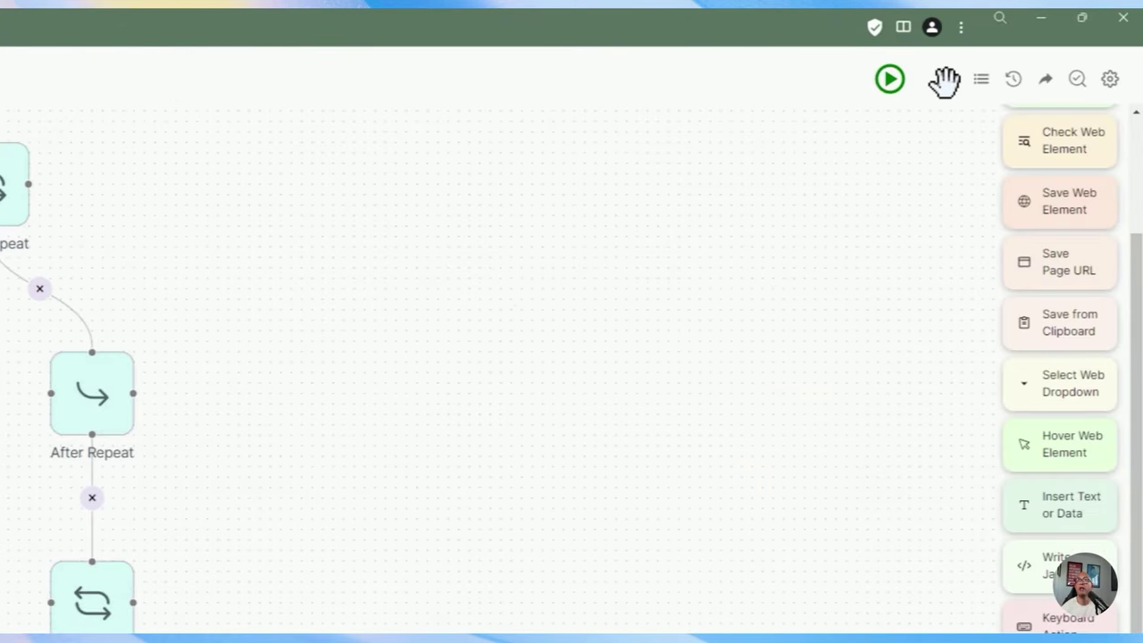
pyautogui.moveTo(944, 80); pyautogui.dragTo(460, 347)
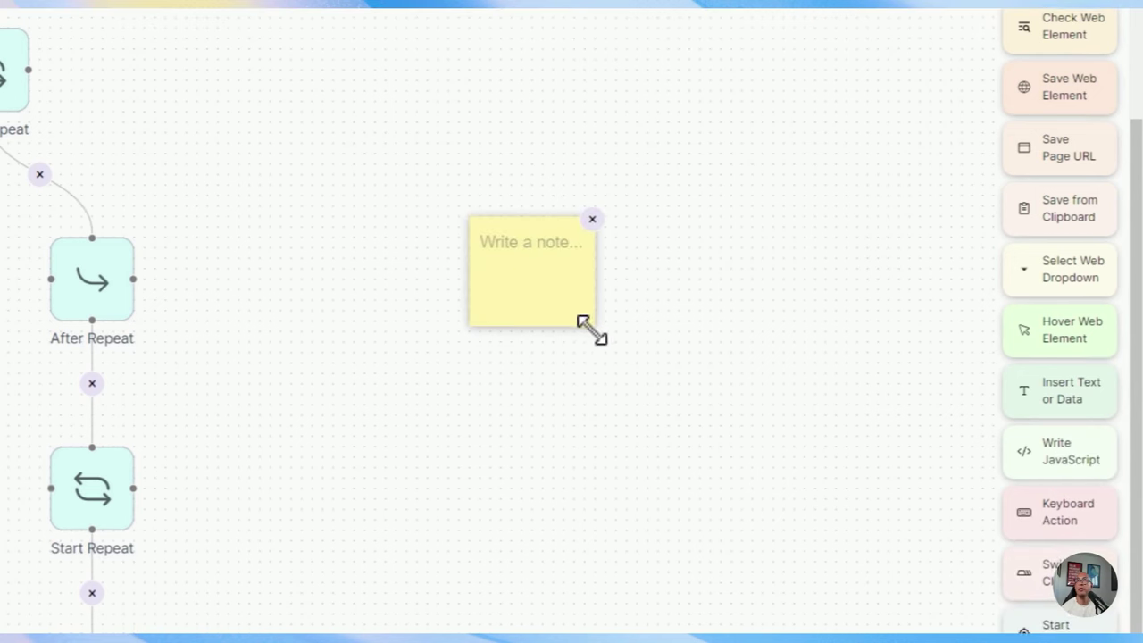
pyautogui.moveTo(595, 441); pyautogui.dragTo(783, 588)
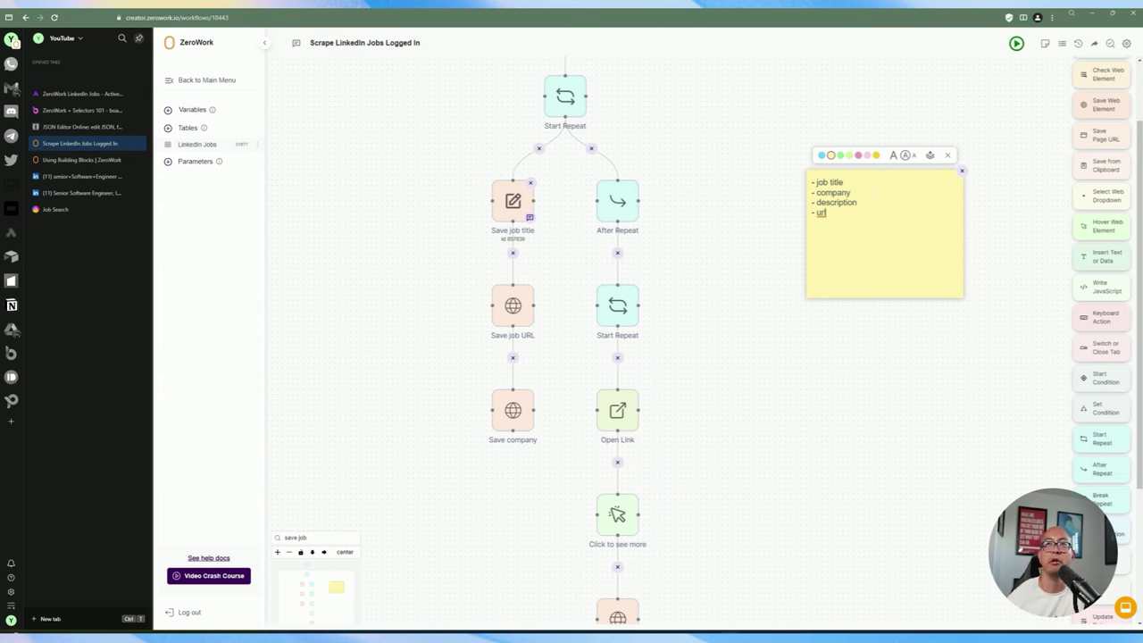
pyautogui.moveTo(827, 213); pyautogui.dragTo(811, 192)
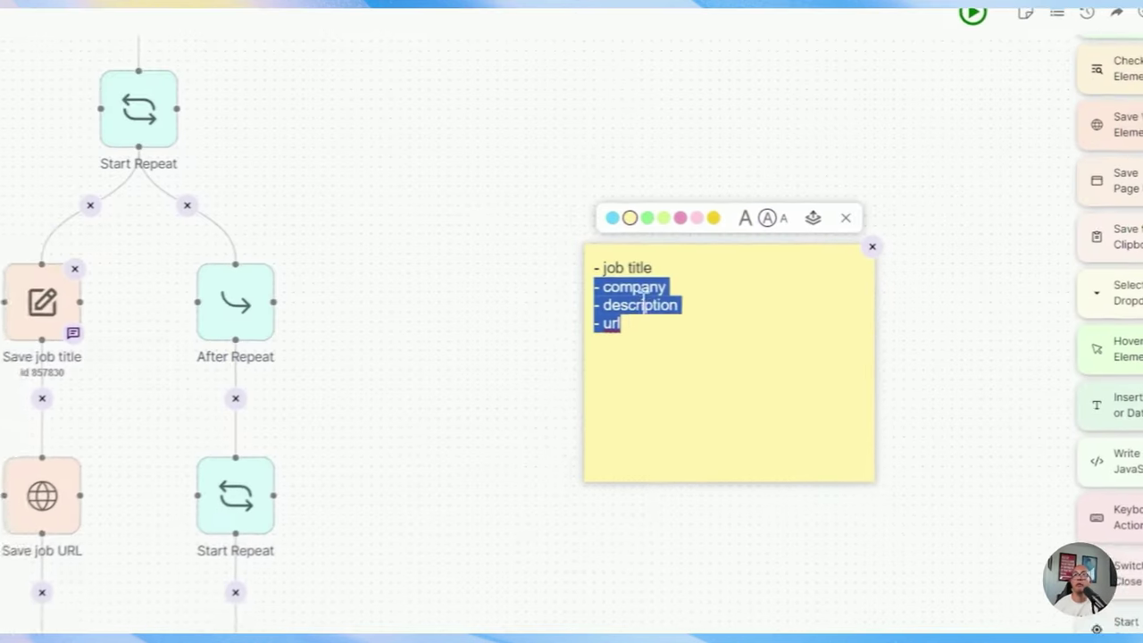
pyautogui.click(829, 213)
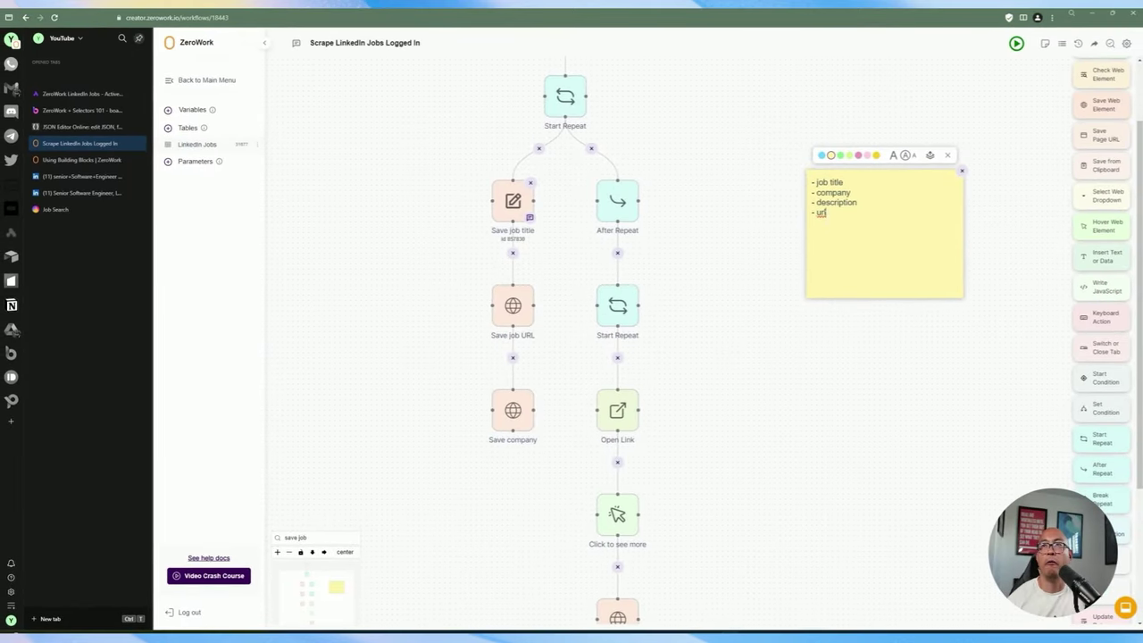
pyautogui.hotkey('ctrl', 'a')
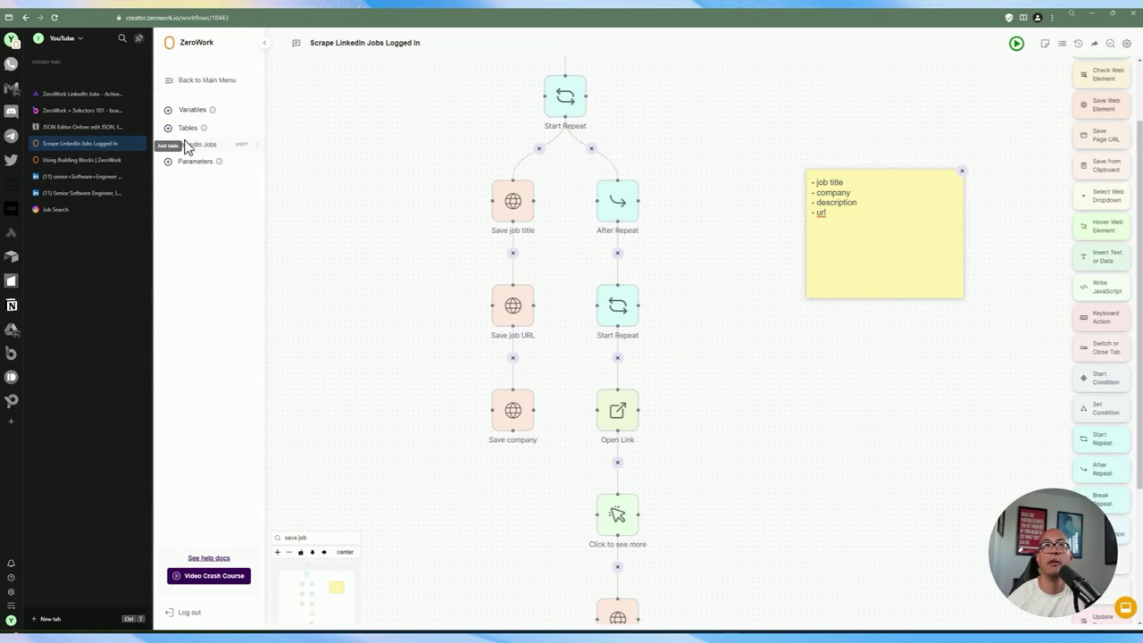
# Open the LinkedIn Jobs table and add a new column named Salary.
pyautogui.click(187, 145)
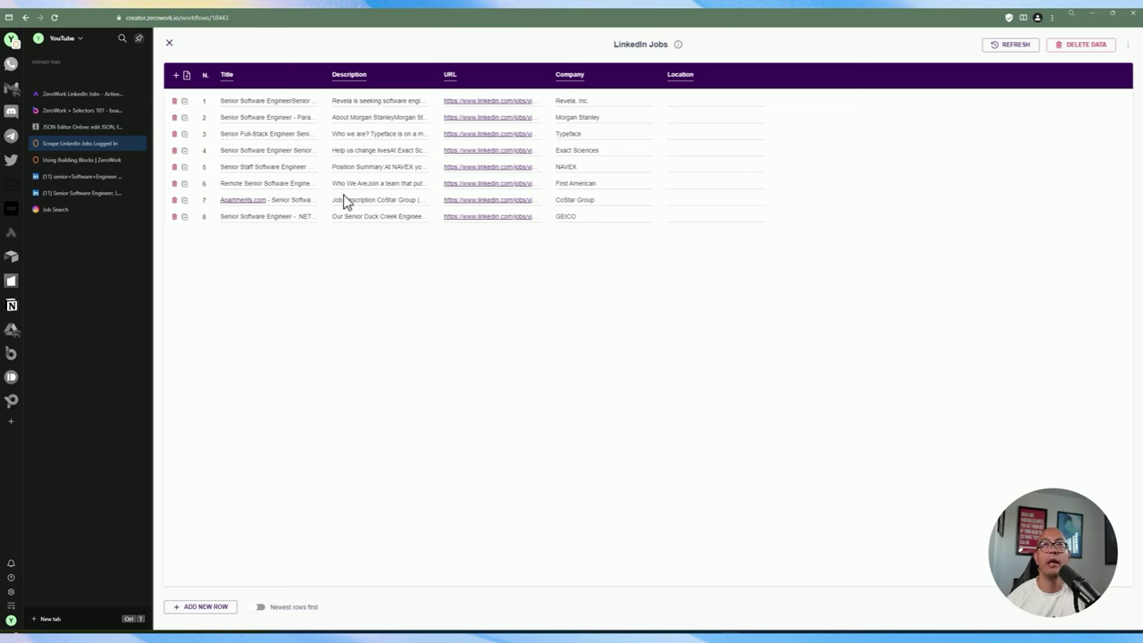
pyautogui.click(176, 76)
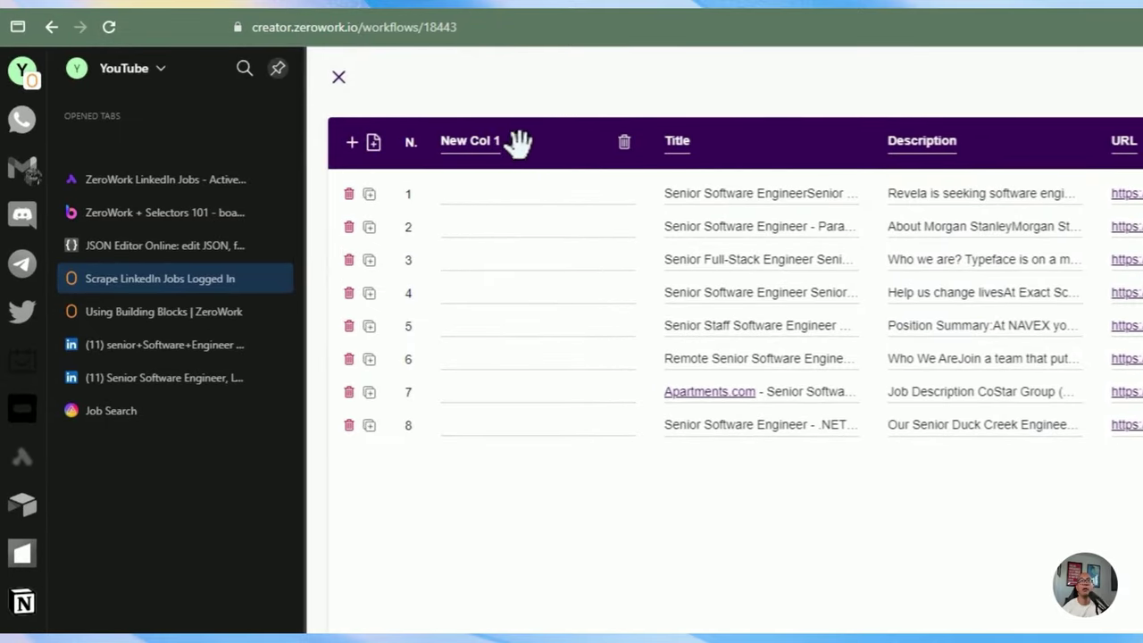
pyautogui.click(470, 143)
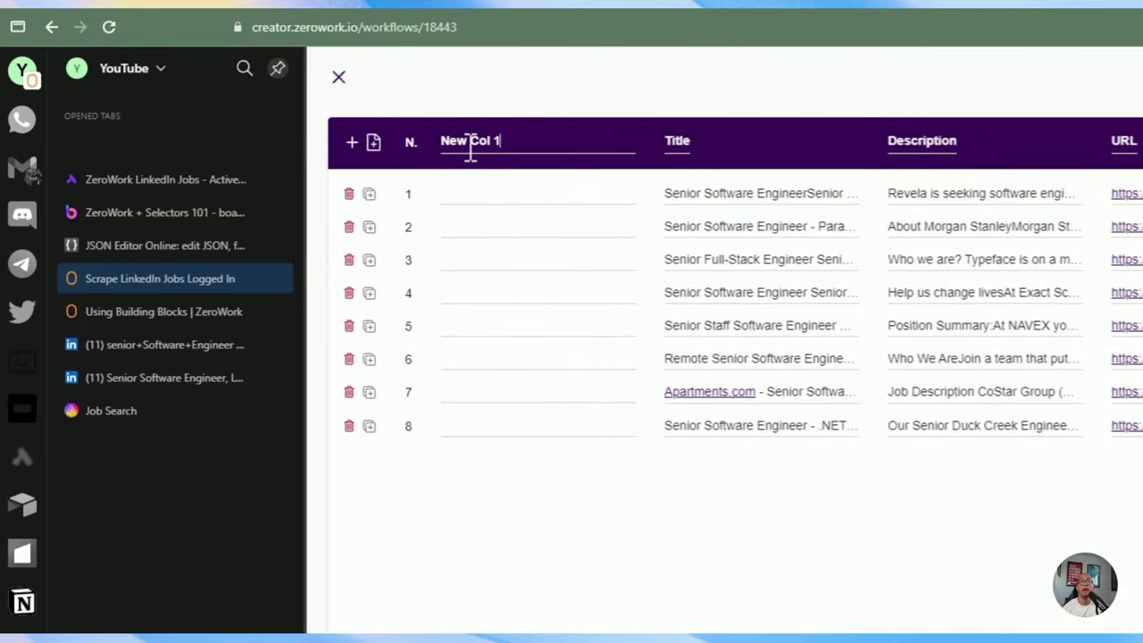
pyautogui.click(492, 145)
pyautogui.moveTo(502, 143); pyautogui.dragTo(401, 141)
pyautogui.press('BackSpace')
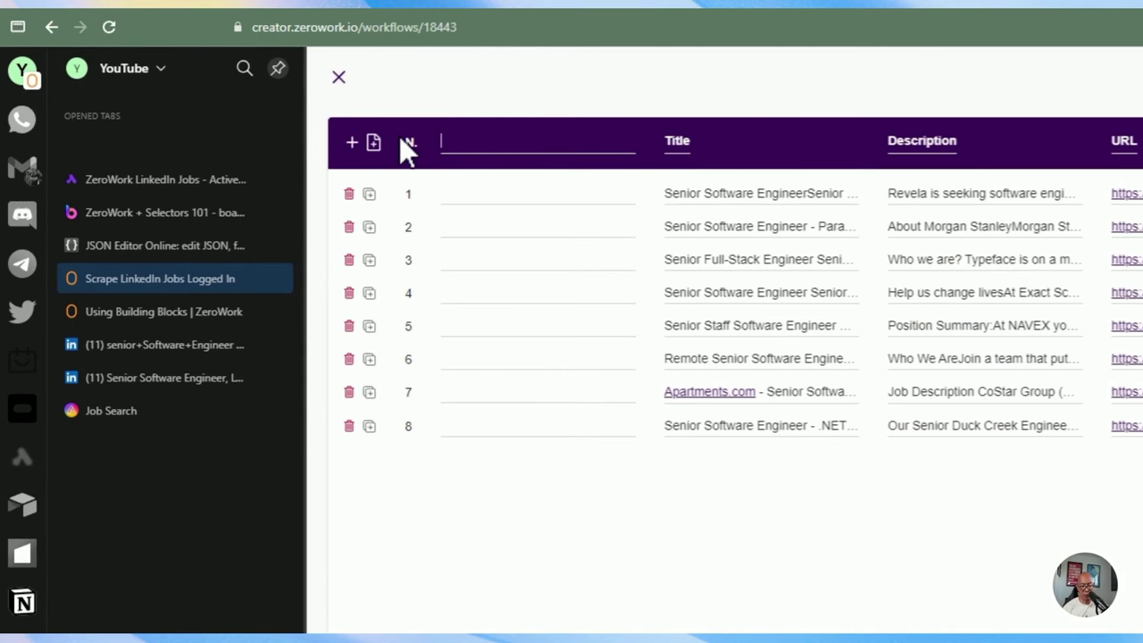
pyautogui.write('Salary')
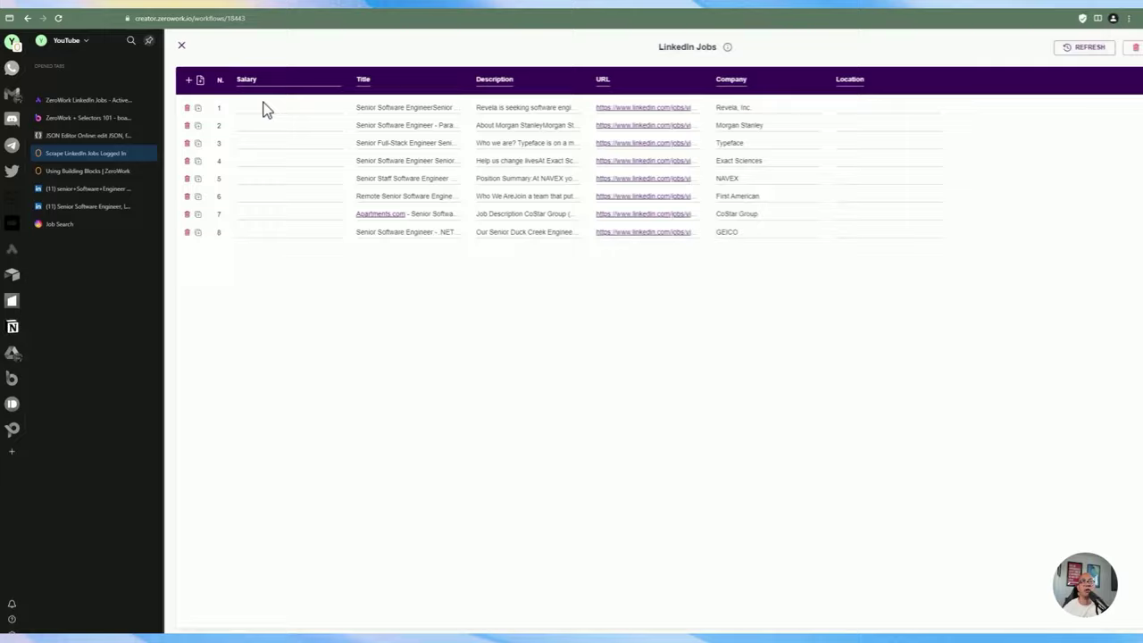
# Look over the empty Salary cells and delete the Salary column from the LinkedIn Jobs table.
pyautogui.click(266, 108)
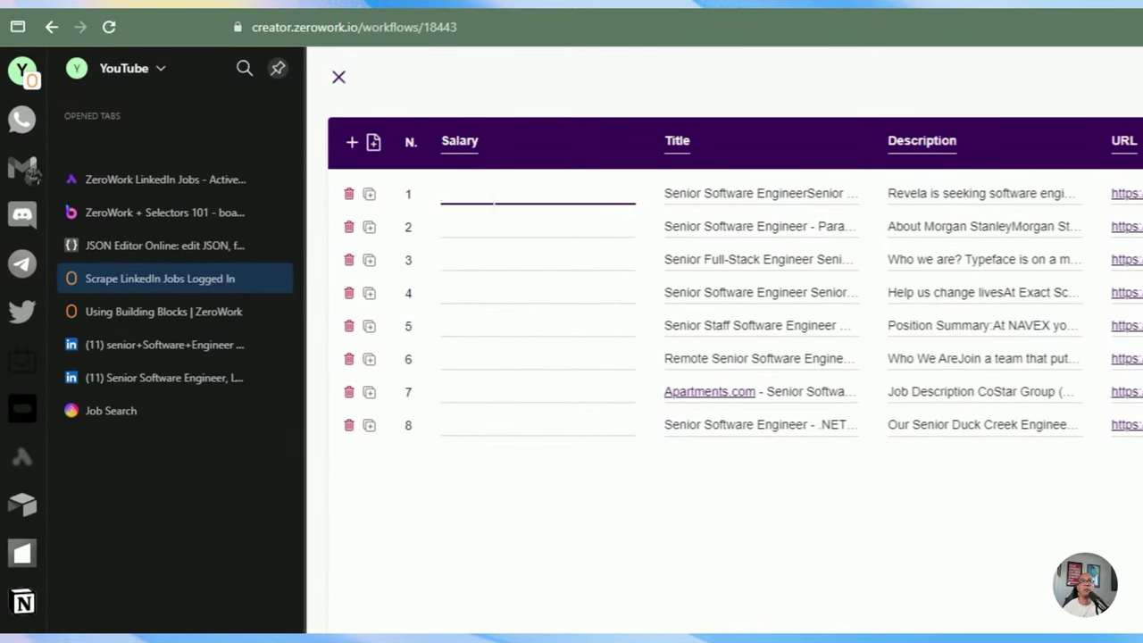
pyautogui.click(480, 235)
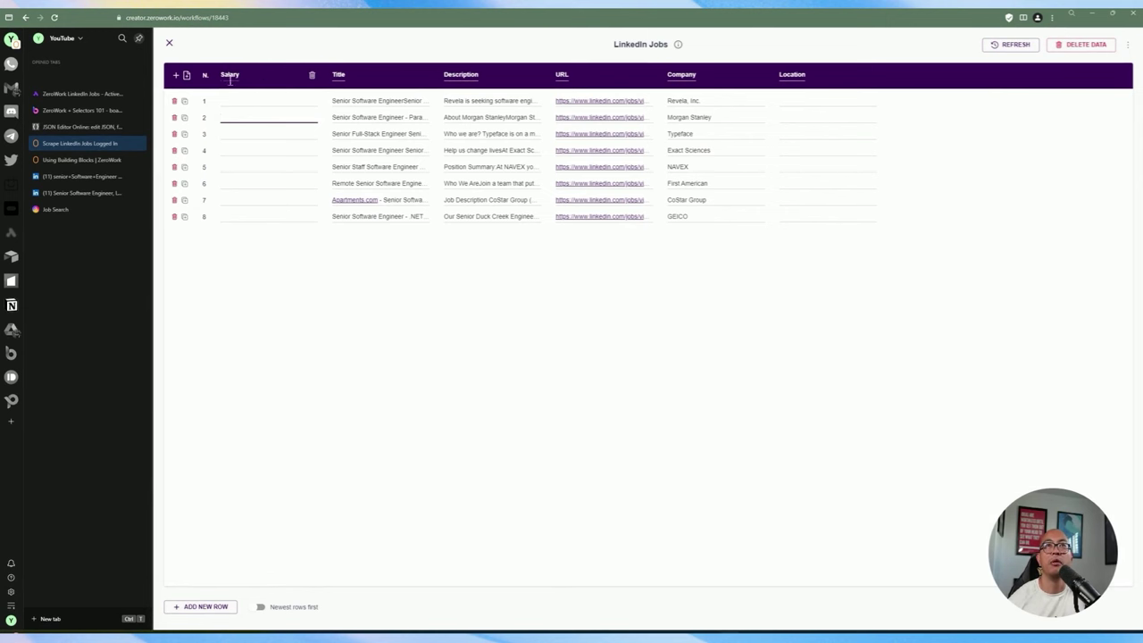
pyautogui.moveTo(230, 79)
pyautogui.mouseDown()
pyautogui.moveTo(709, 81)
pyautogui.moveTo(248, 87)
pyautogui.mouseUp()
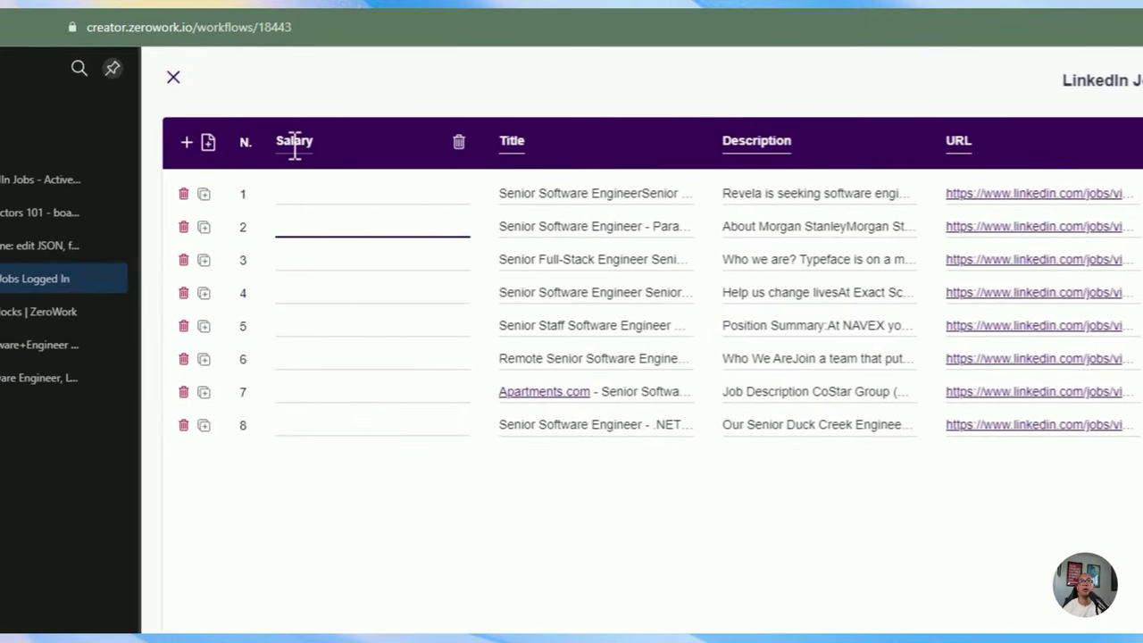
pyautogui.click(459, 143)
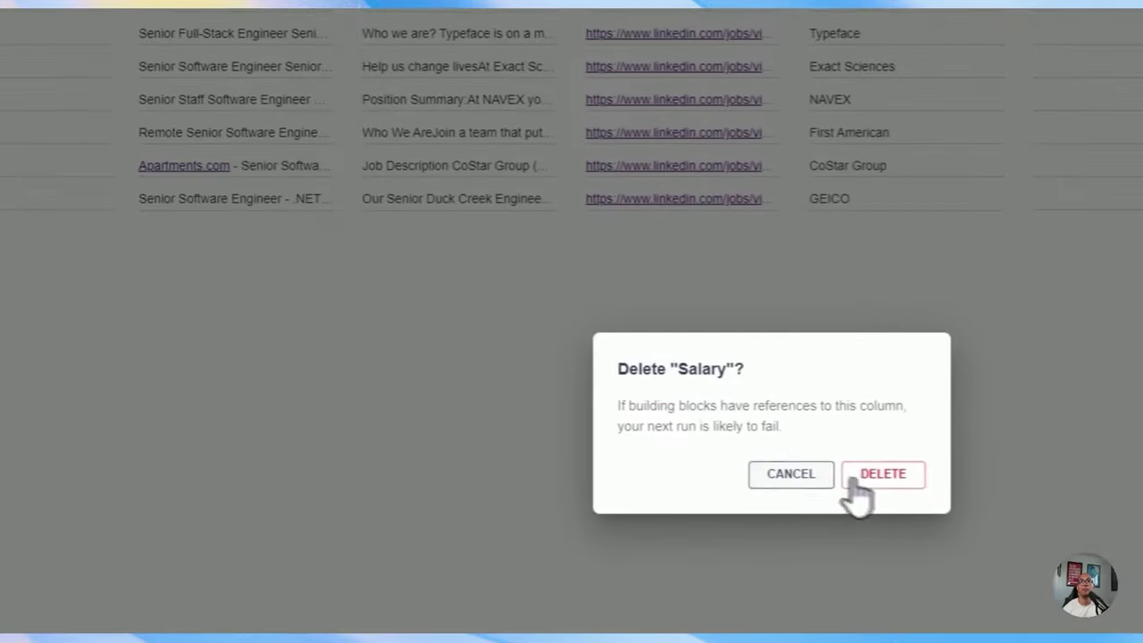
pyautogui.click(853, 481)
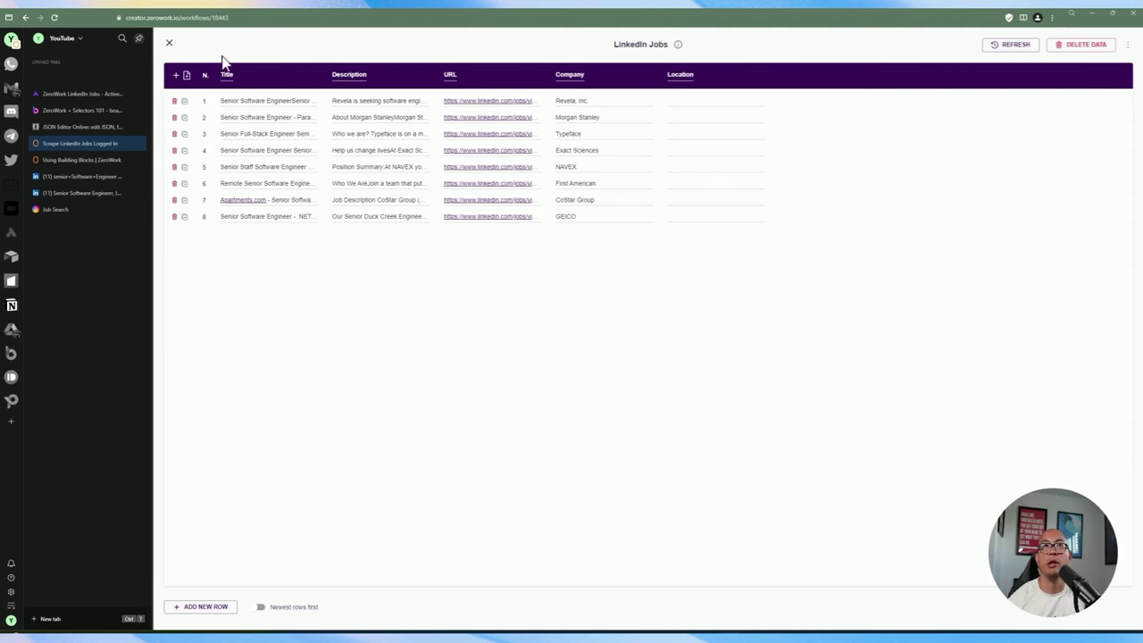
# Close the LinkedIn Jobs table, return to the TaskBots list and create a new TaskBot.
pyautogui.click(169, 43)
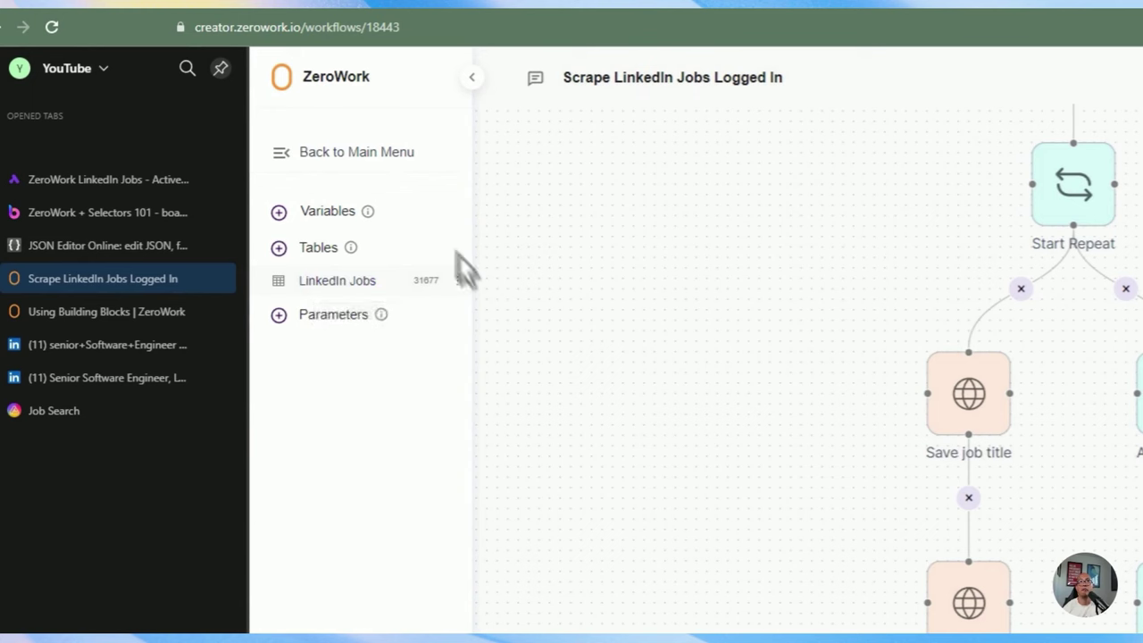
pyautogui.click(356, 152)
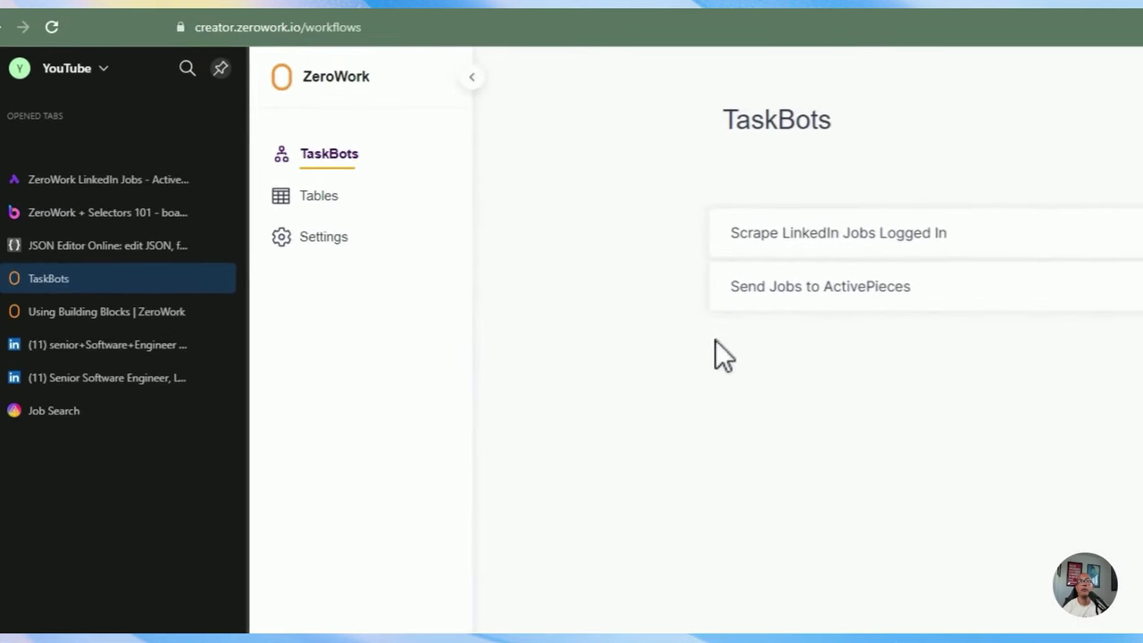
pyautogui.click(874, 134)
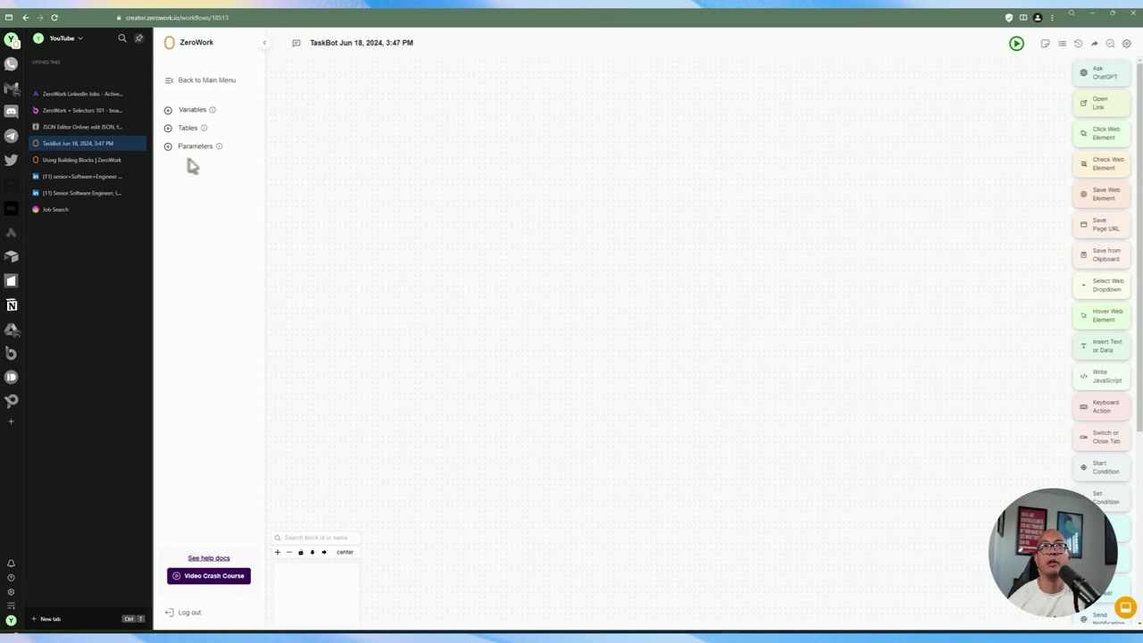
# Add the existing LinkedIn Jobs table to the new TaskBot and view the overview of all tables.
pyautogui.click(169, 130)
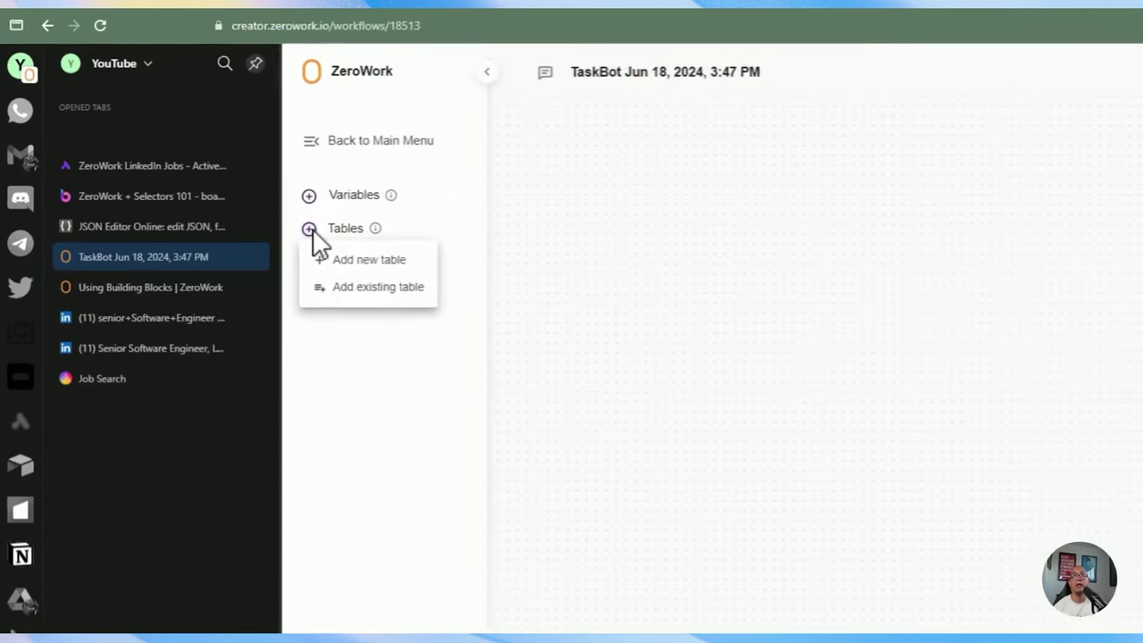
pyautogui.click(195, 164)
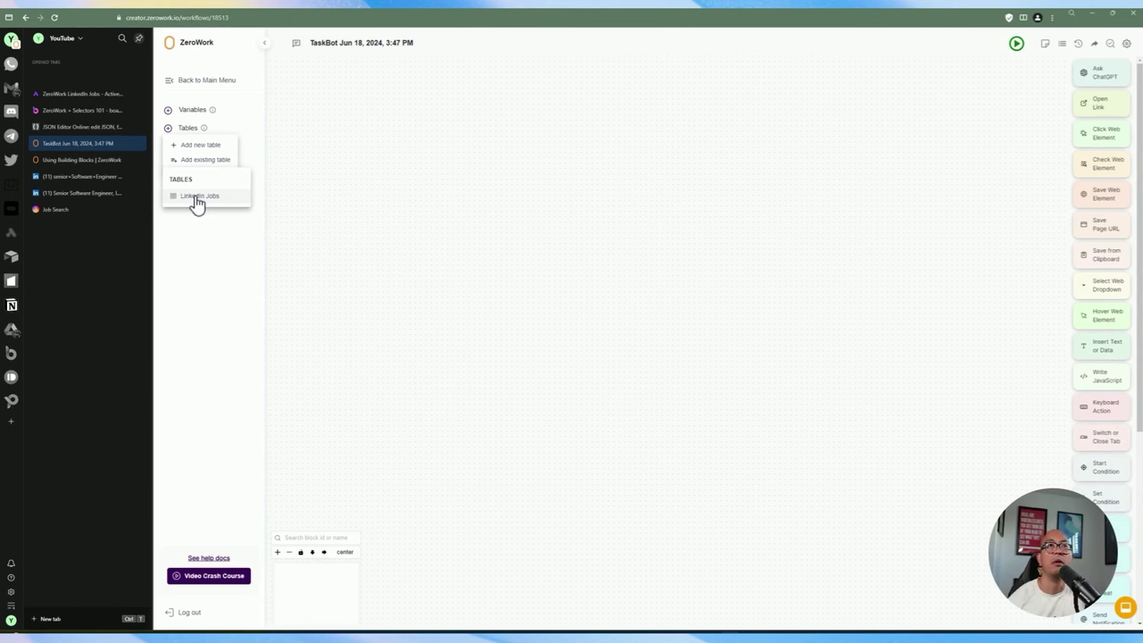
pyautogui.click(195, 197)
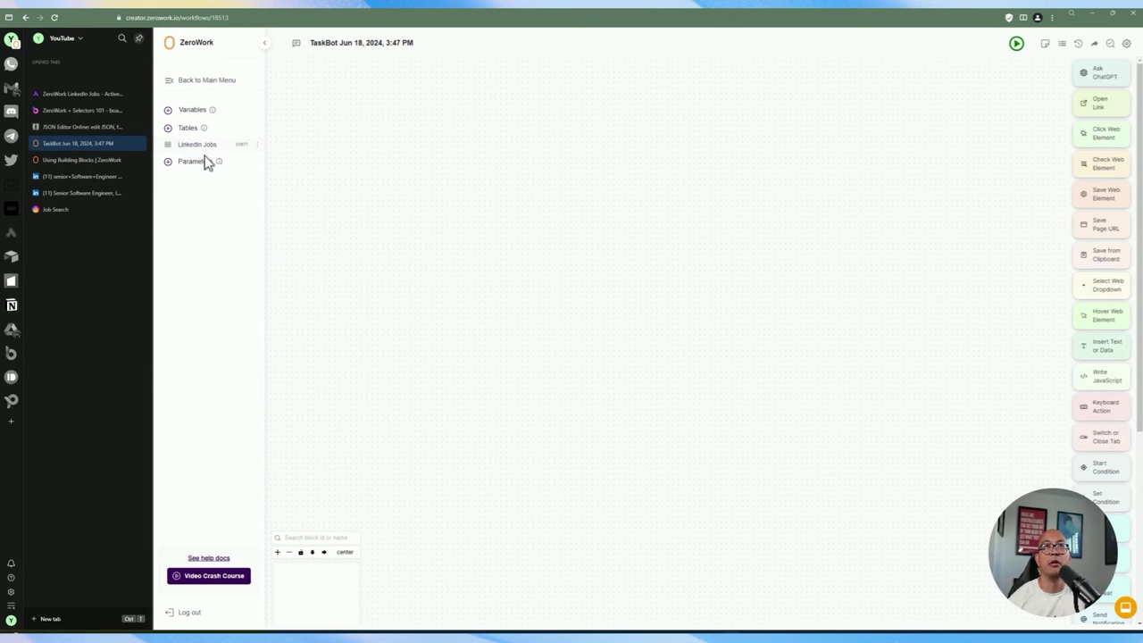
pyautogui.click(185, 82)
pyautogui.click(304, 193)
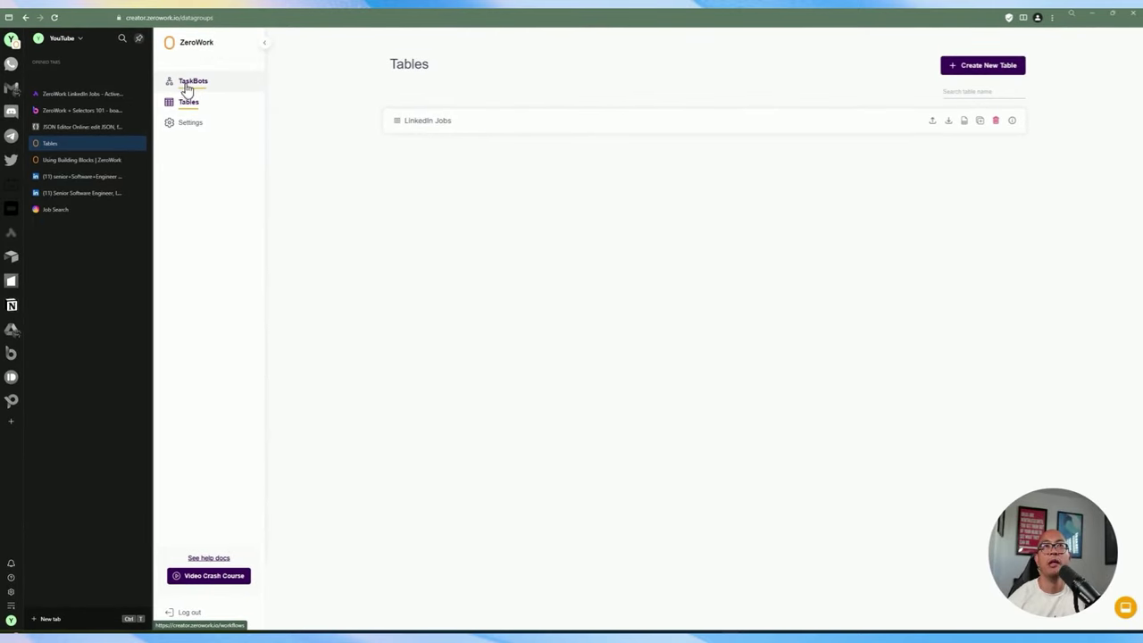
# Open the newly created TaskBot from the TaskBots list and rename it as Test 1.
pyautogui.click(187, 85)
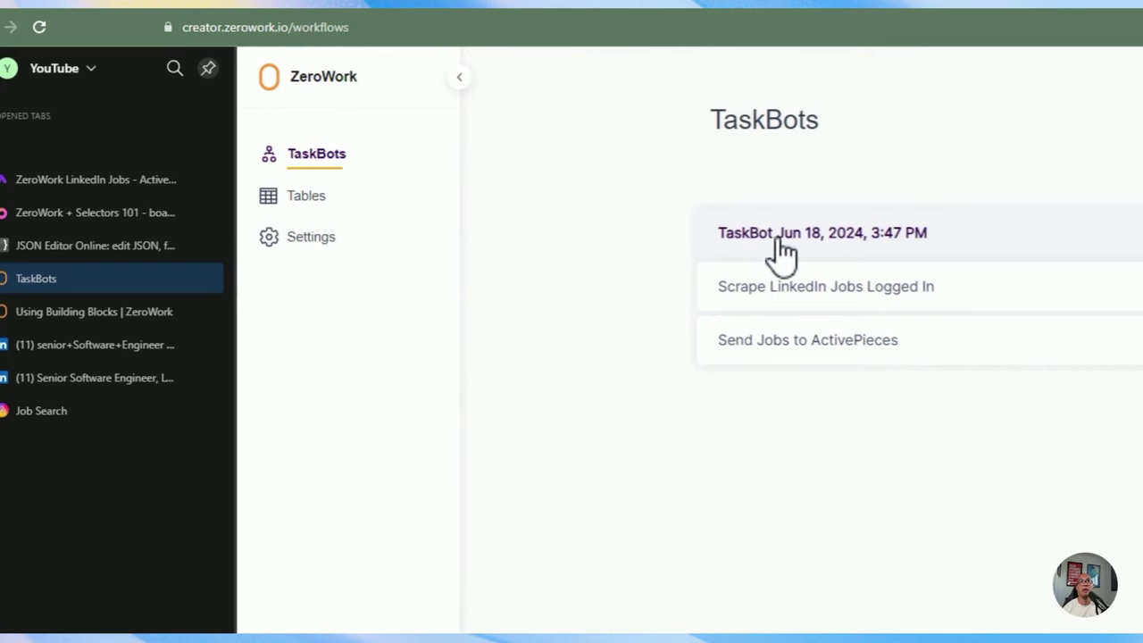
pyautogui.click(782, 253)
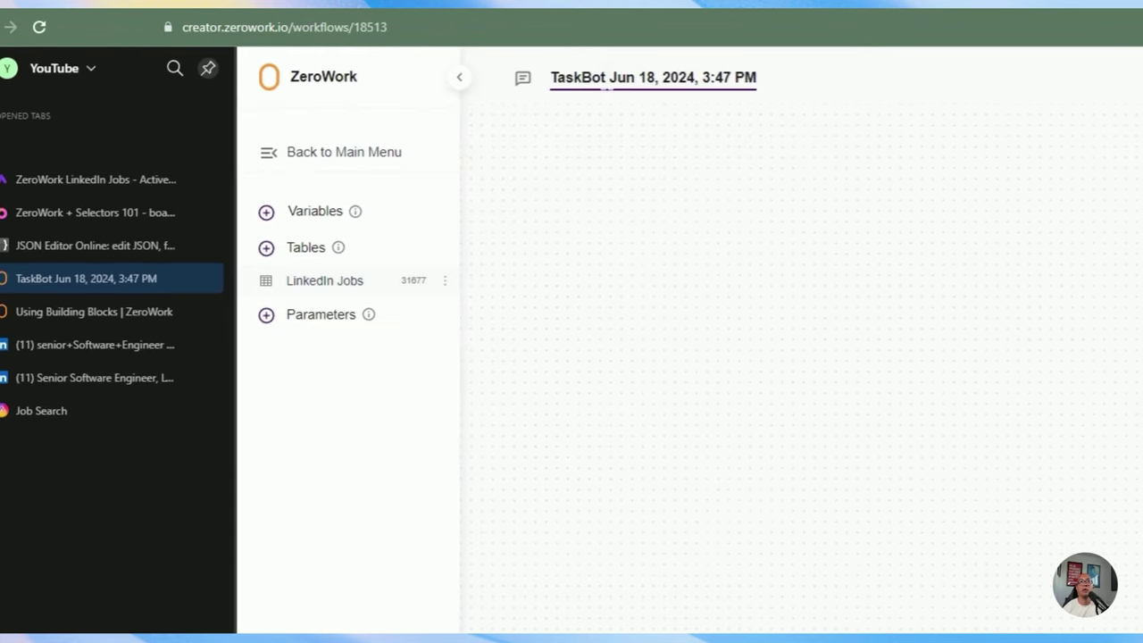
pyautogui.click(607, 88)
pyautogui.doubleClick(645, 78)
pyautogui.moveTo(756, 77); pyautogui.dragTo(509, 89)
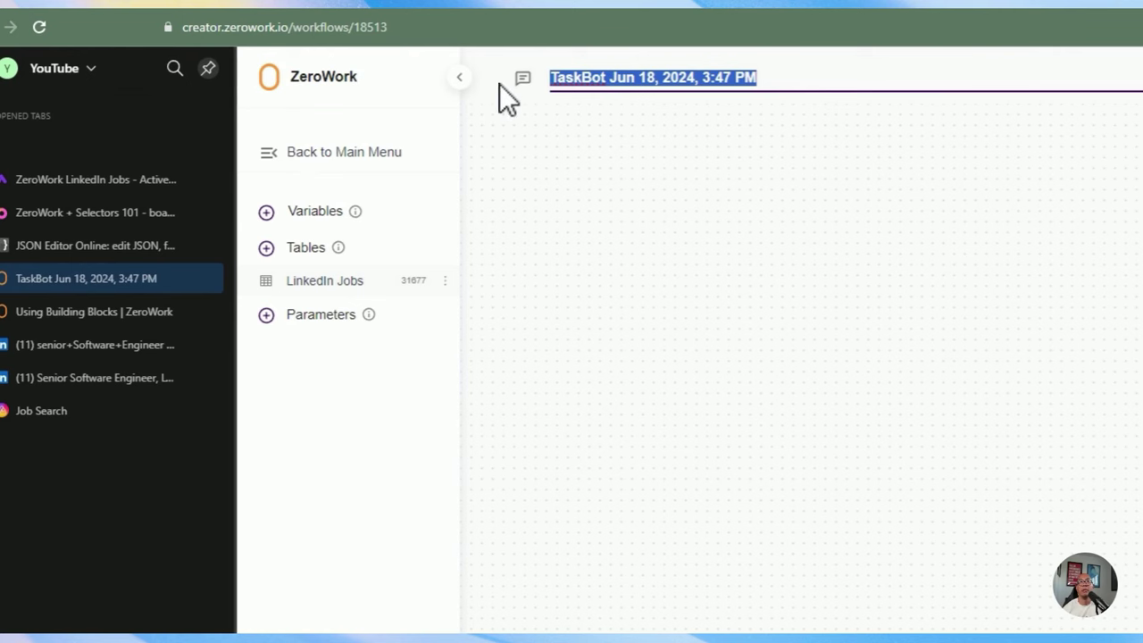
pyautogui.press('BackSpace')
pyautogui.write('Test')
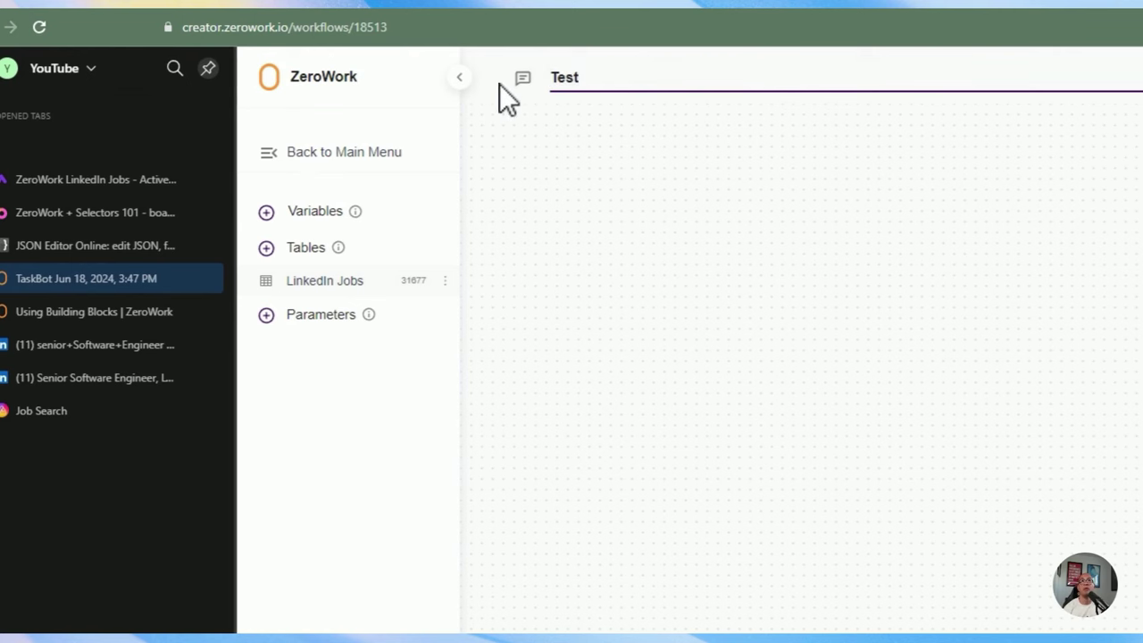
pyautogui.write(' 1')
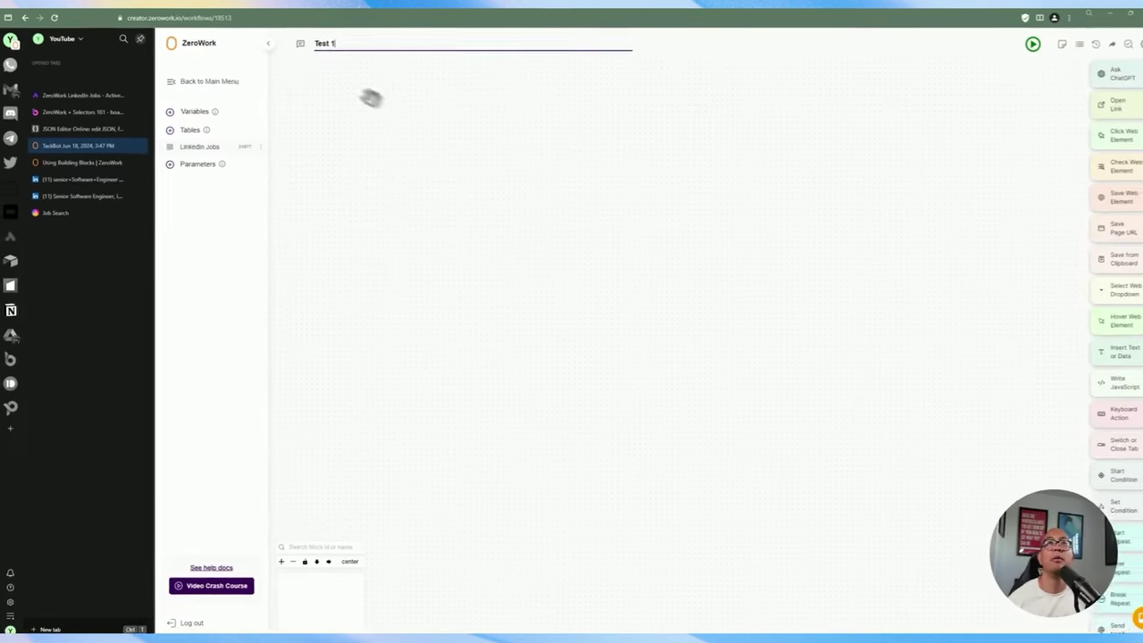
# Open the Scrape LinkedIn Jobs Logged In TaskBot and highlight the words Logged In in its title.
pyautogui.click(207, 85)
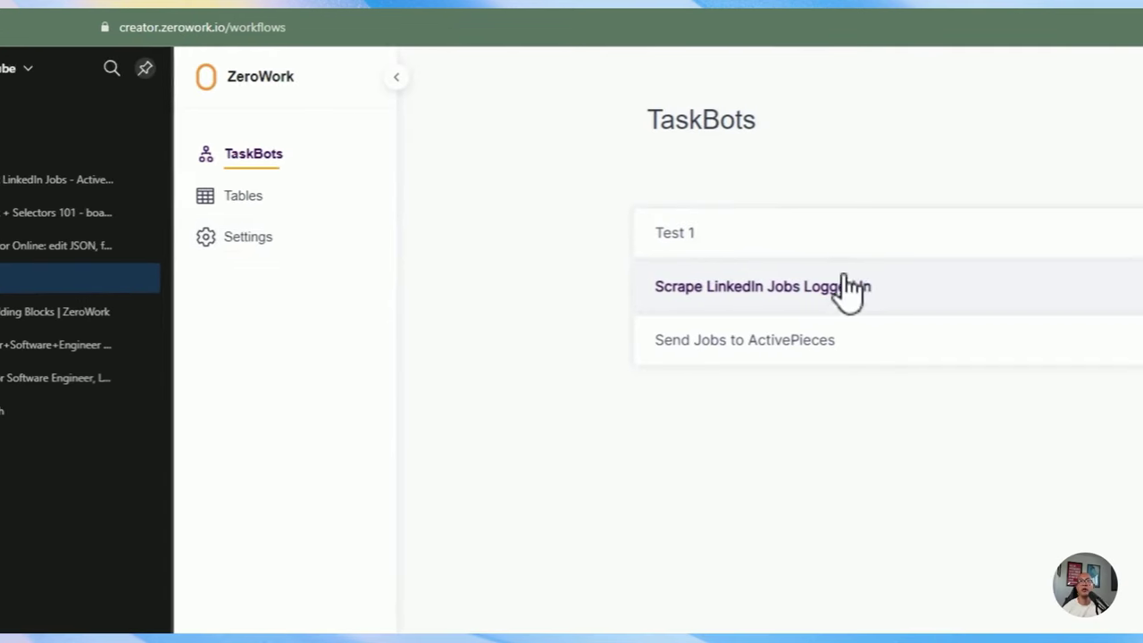
pyautogui.click(826, 293)
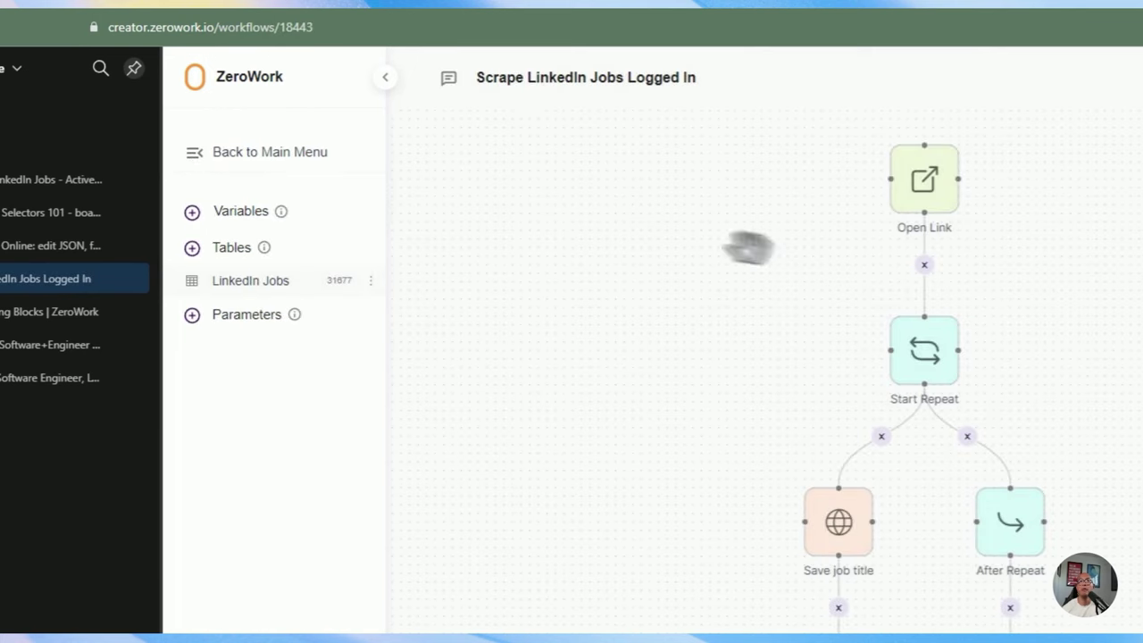
pyautogui.doubleClick(652, 78)
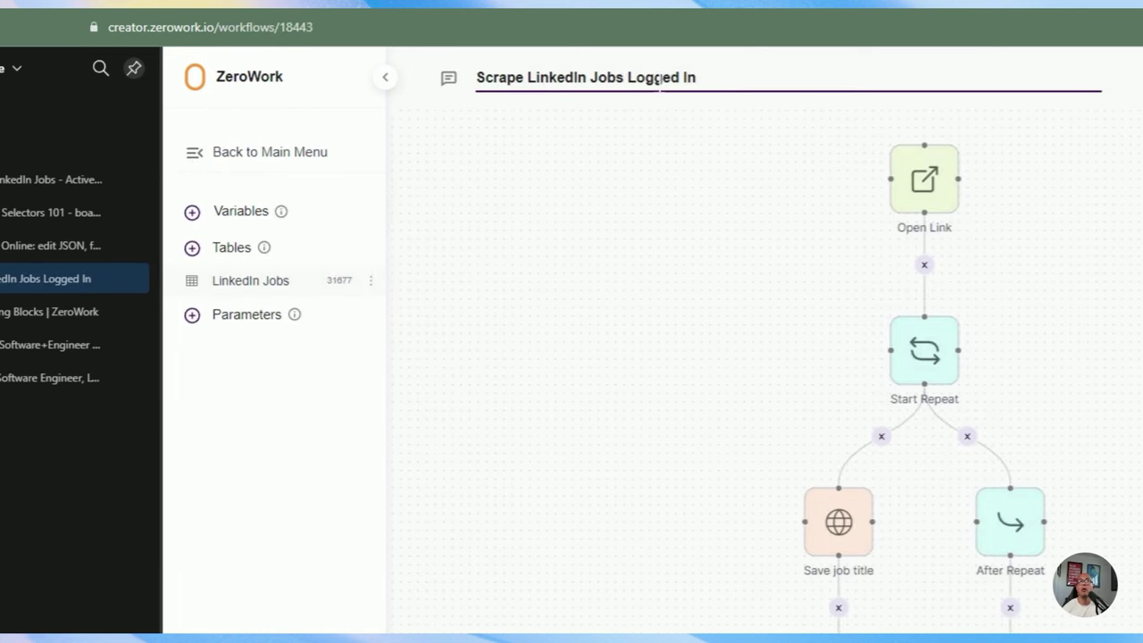
pyautogui.moveTo(697, 78); pyautogui.dragTo(644, 79)
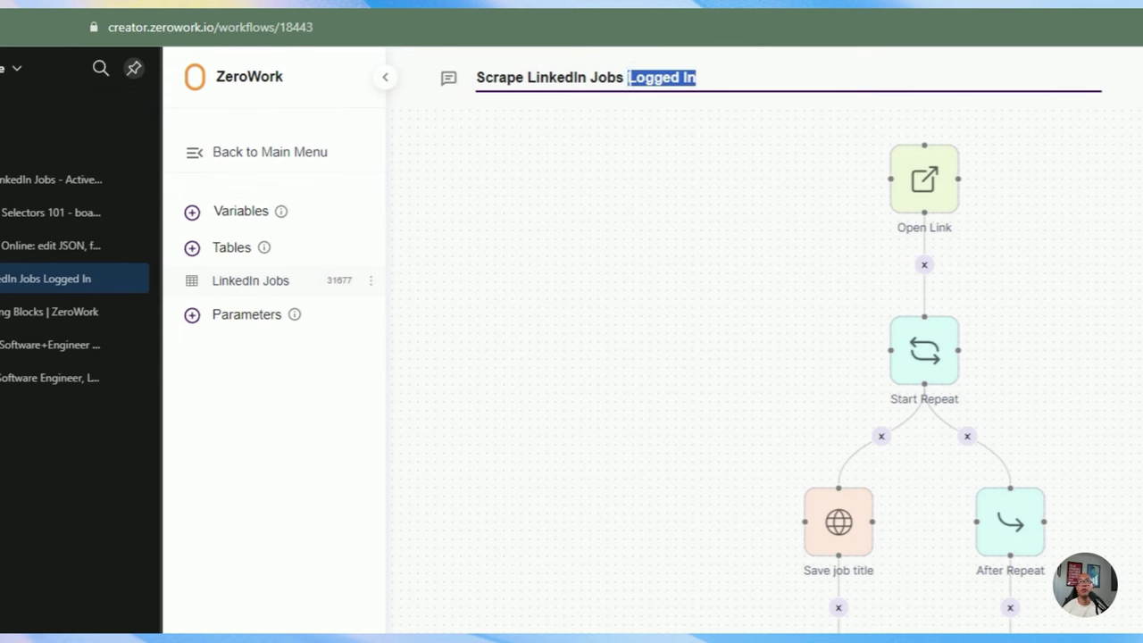
pyautogui.moveTo(841, 527)
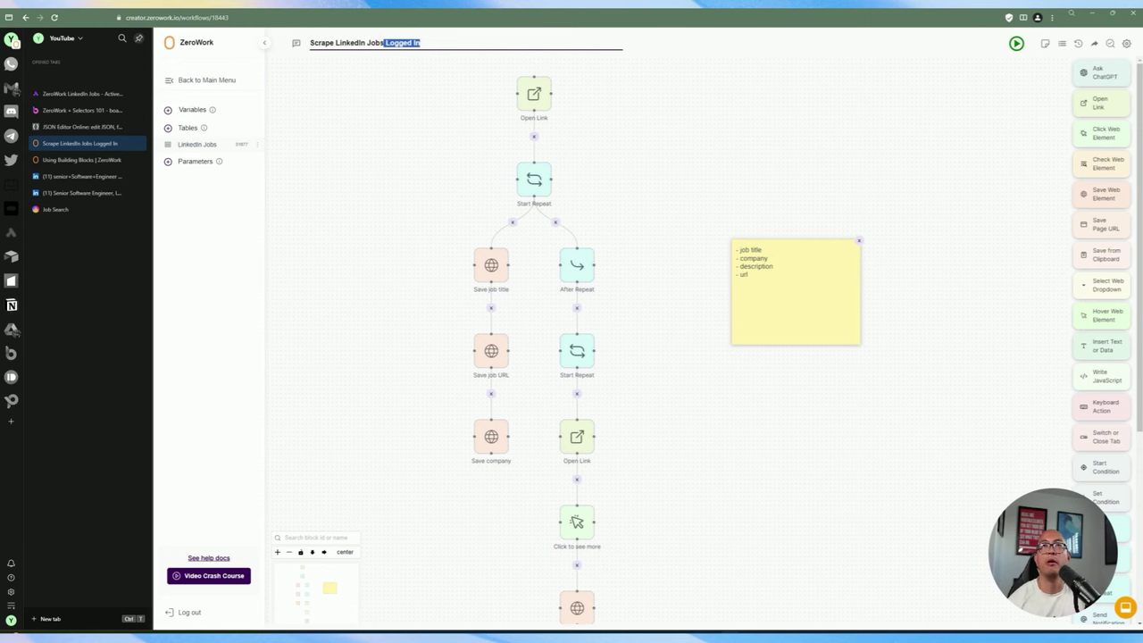
pyautogui.click(384, 45)
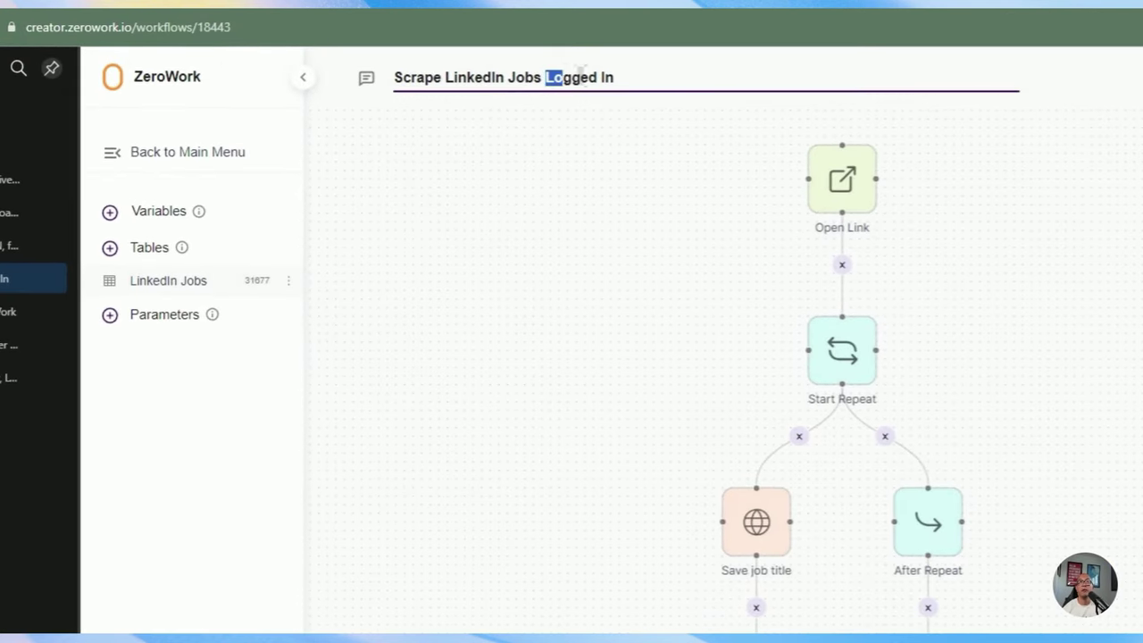
pyautogui.moveTo(579, 72); pyautogui.dragTo(615, 80)
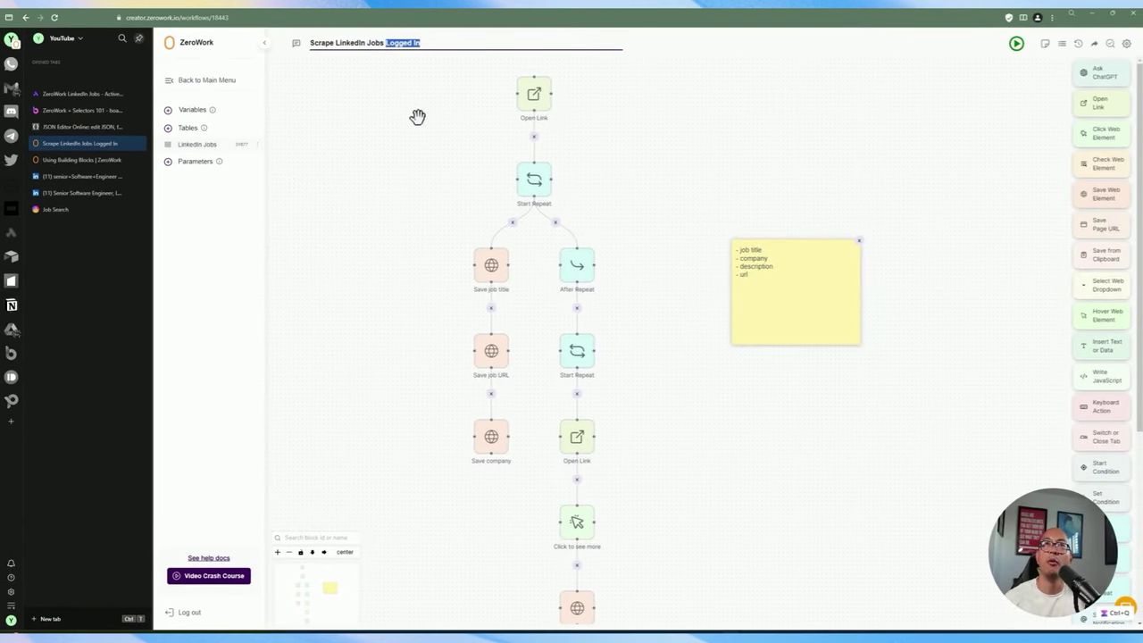
# Switch to the LinkedIn senior software engineer job search and export the site's cookies with EditThisCookie.
pyautogui.click(71, 177)
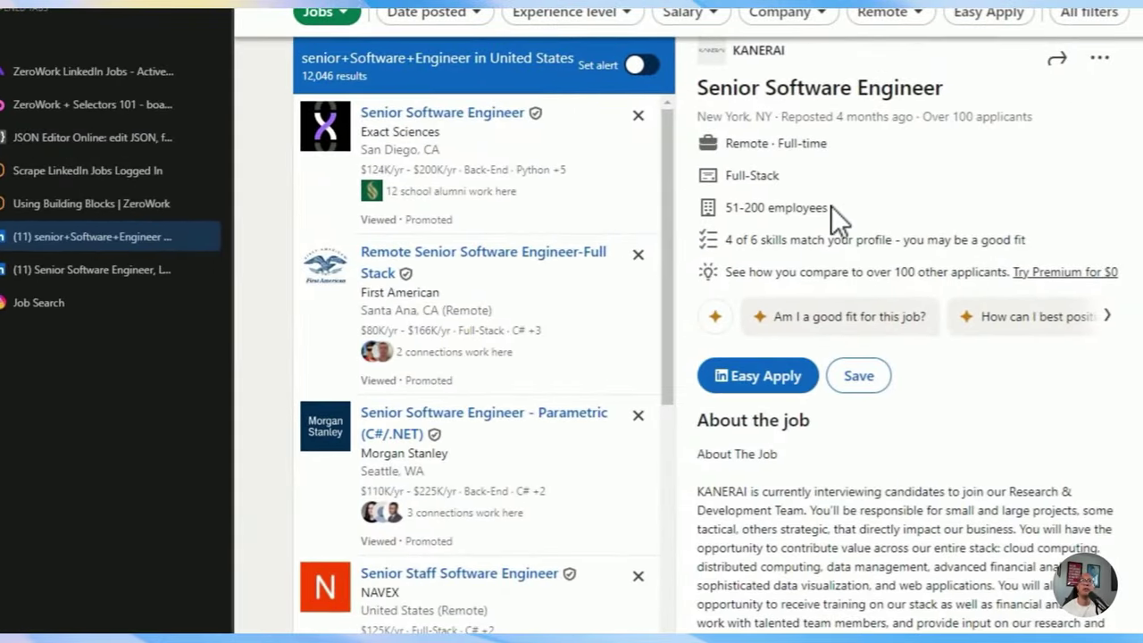
pyautogui.scroll(-5, 777, 477)
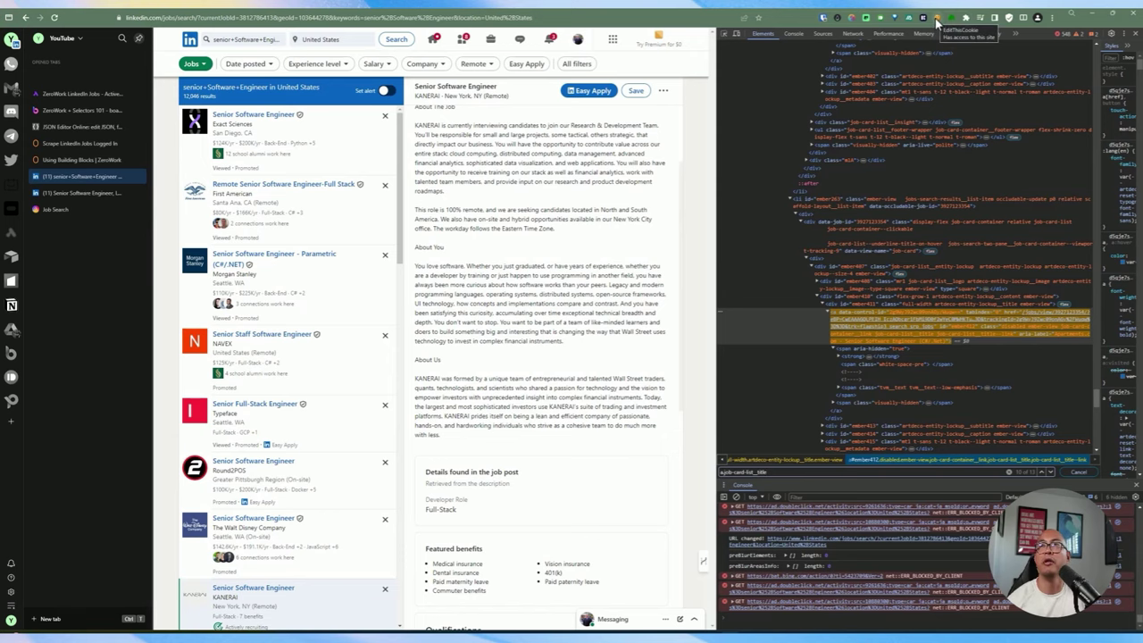
pyautogui.click(936, 18)
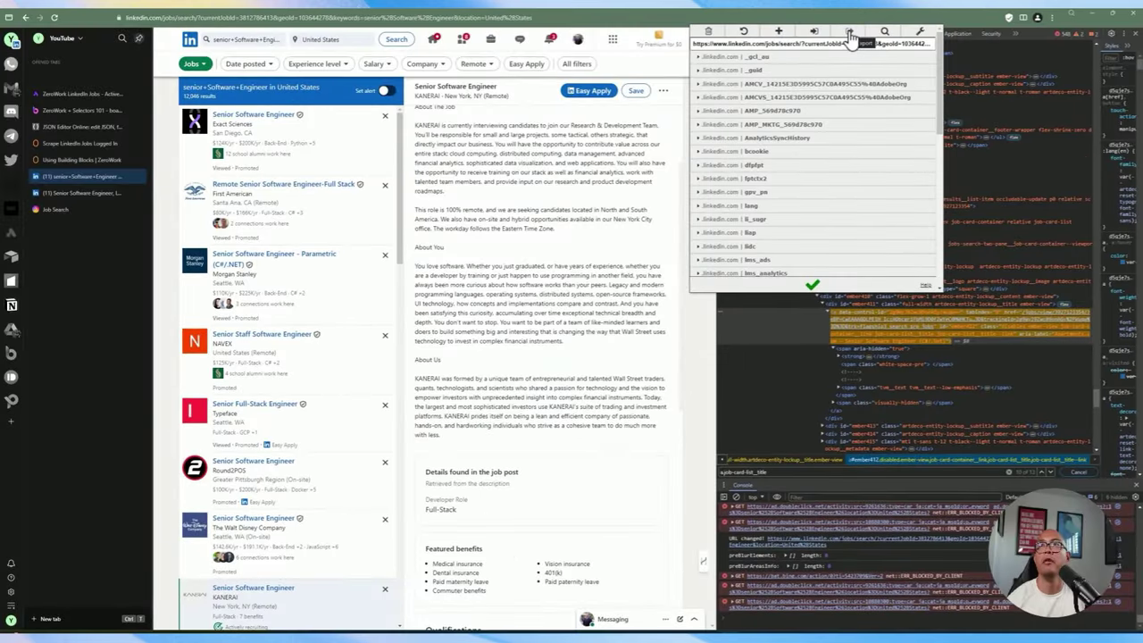
pyautogui.click(850, 34)
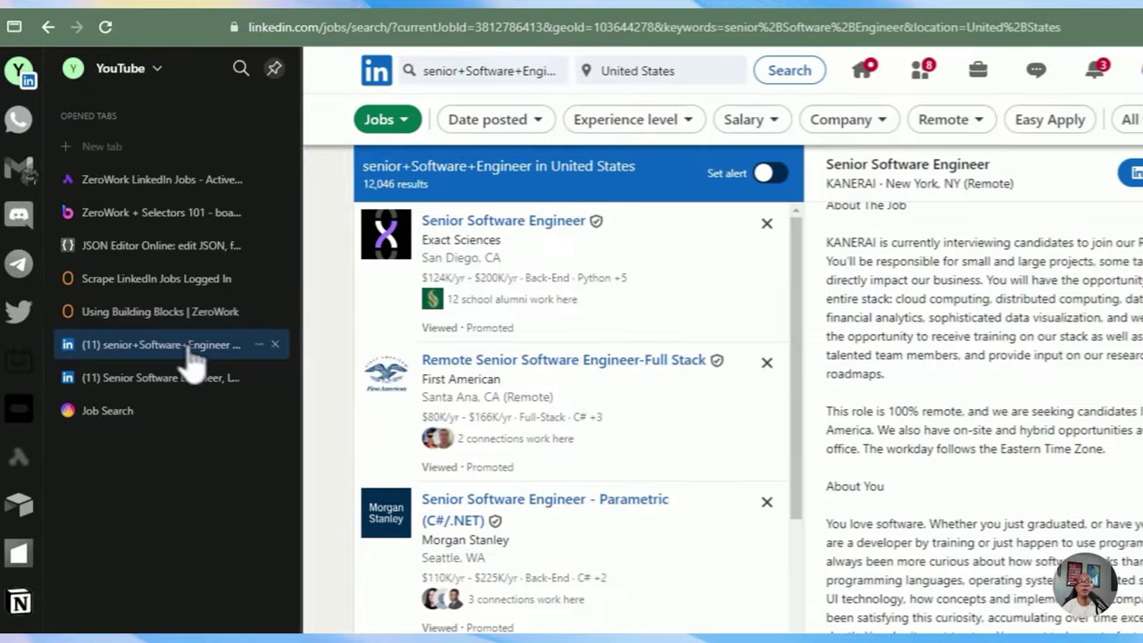
# Return to the Scrape LinkedIn Jobs Logged In TaskBot and replace the Cookies entry in its settings with the exported LinkedIn cookies.
pyautogui.click(160, 295)
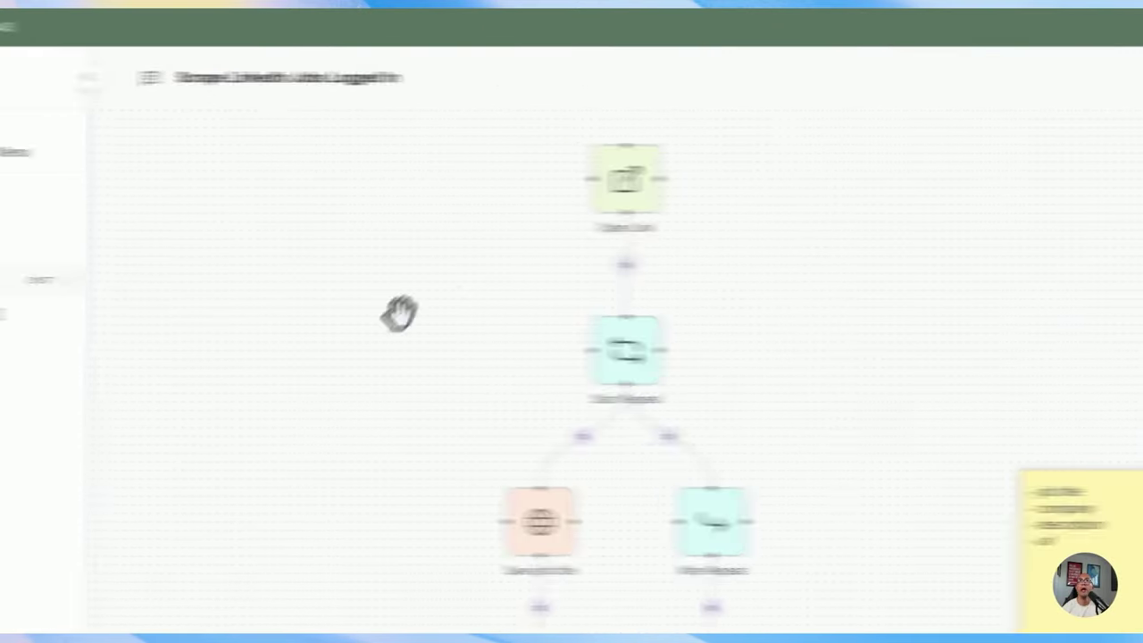
pyautogui.click(1126, 44)
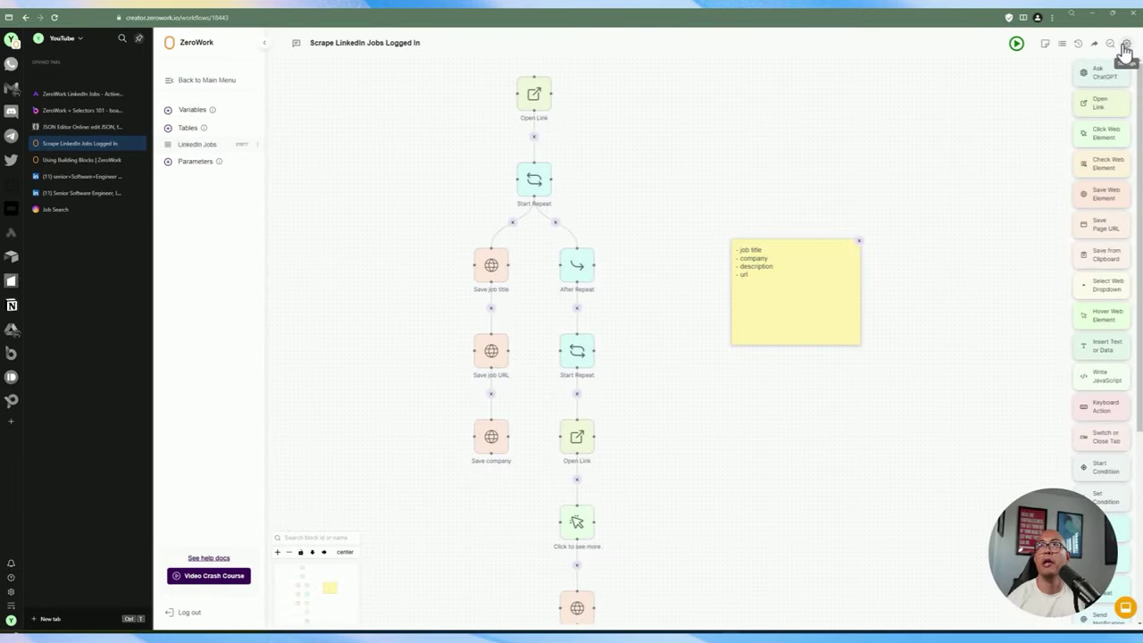
pyautogui.click(1125, 44)
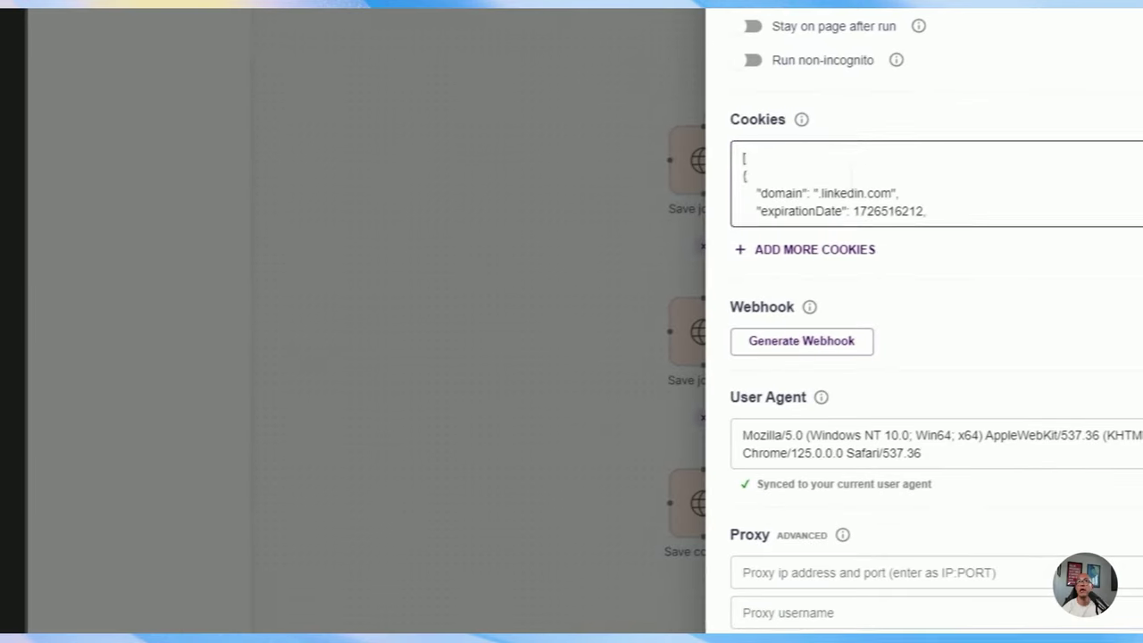
pyautogui.scroll(-2, 936, 183)
pyautogui.hotkey('ctrl', 'a')
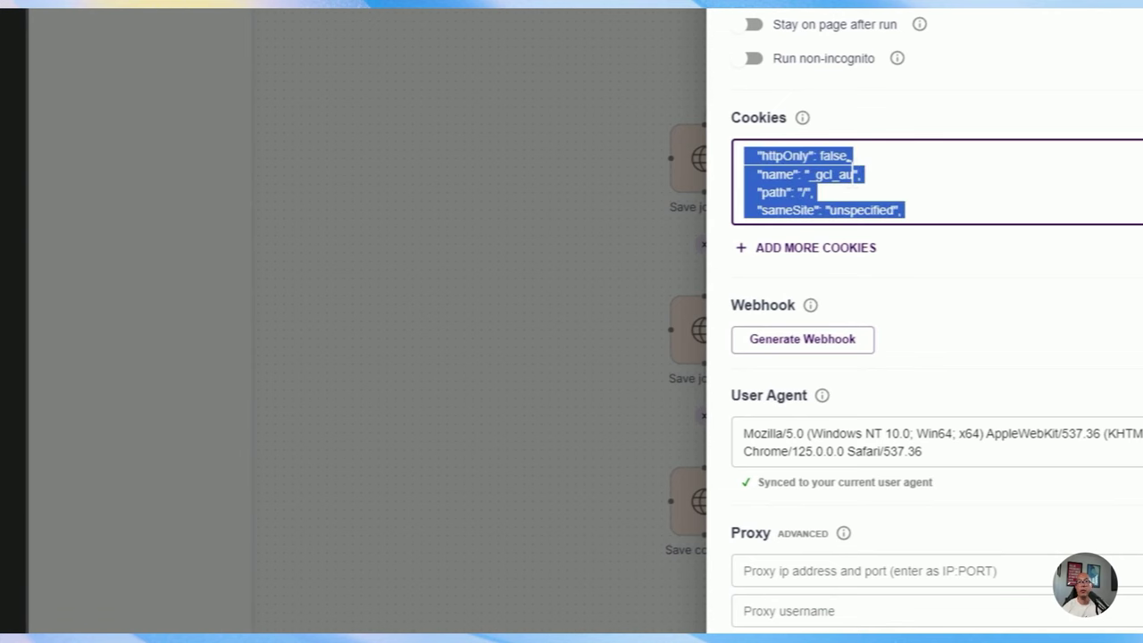
pyautogui.press('BackSpace')
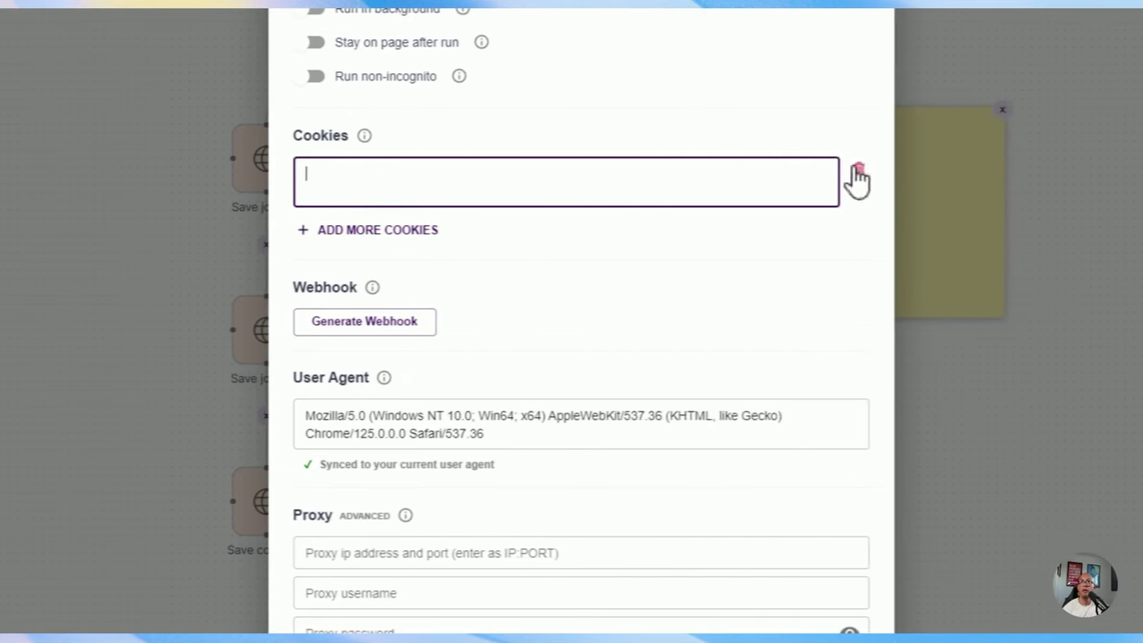
pyautogui.click(855, 174)
pyautogui.click(339, 206)
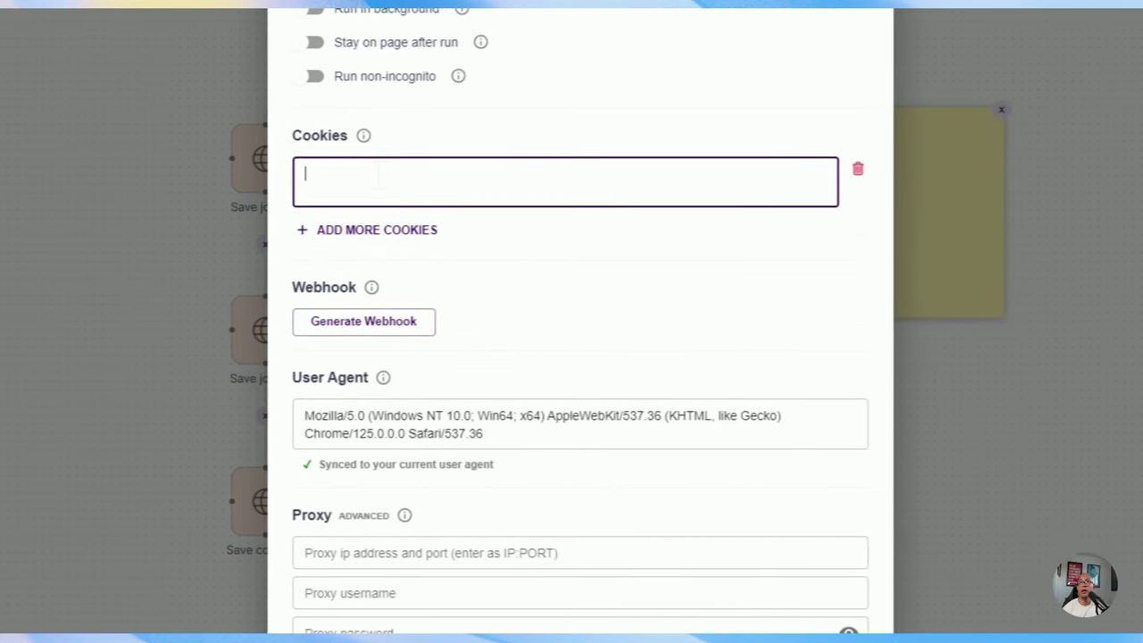
pyautogui.hotkey('ctrl', 'v')
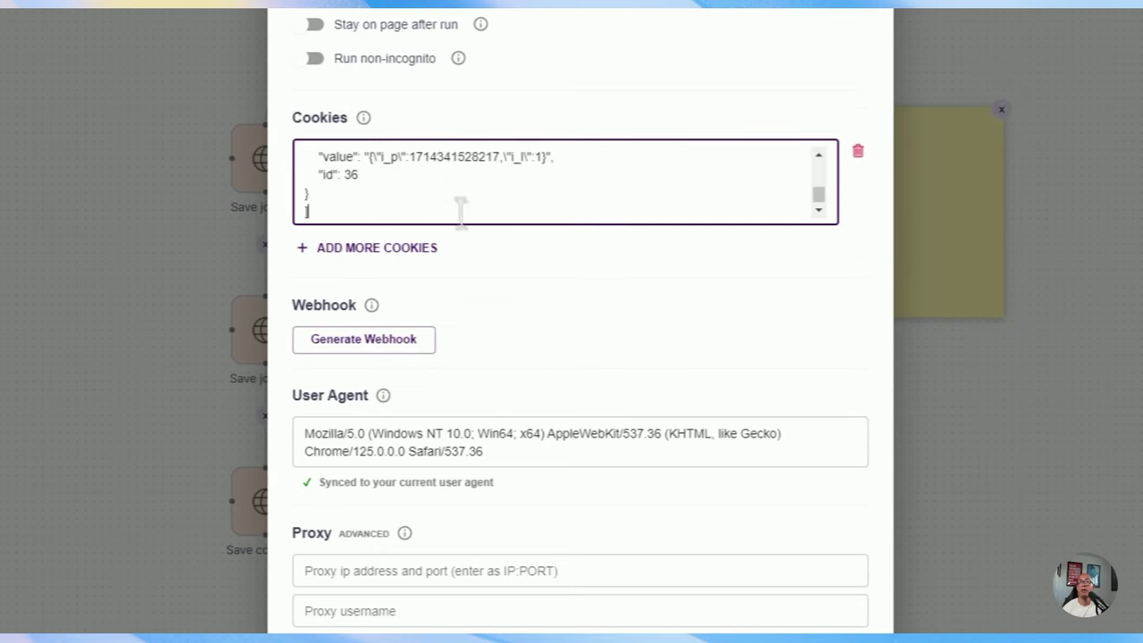
# Look over the pasted cookies and the explanations of the Desktop Agent run options in the TaskBot Settings.
pyautogui.scroll(5, 461, 209)
pyautogui.scroll(-5, 562, 183)
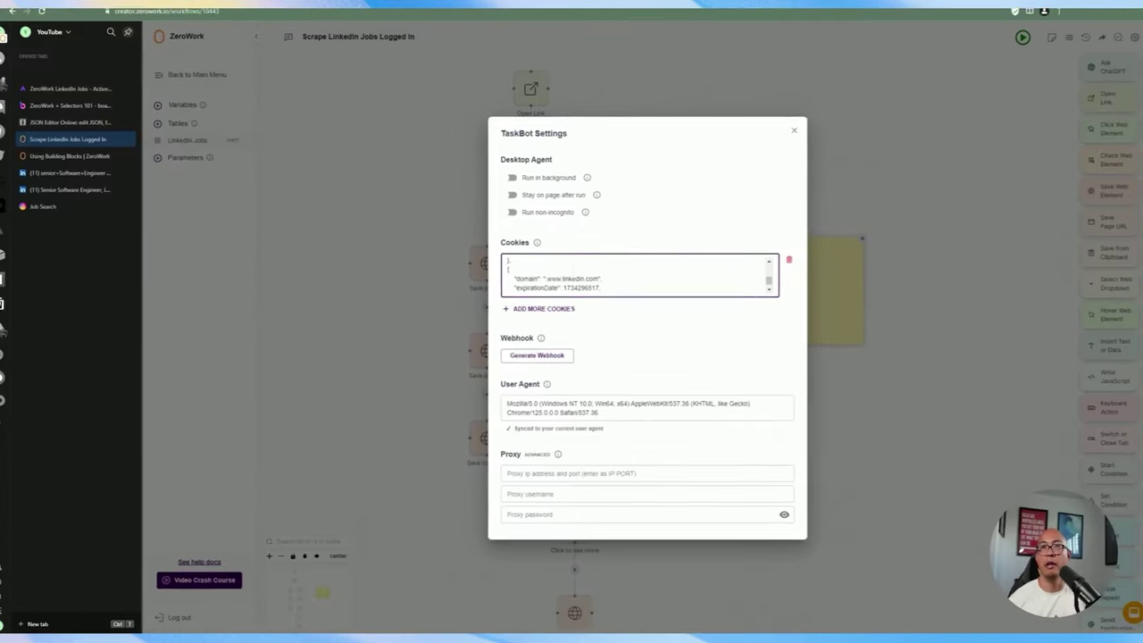
pyautogui.scroll(-3, 638, 275)
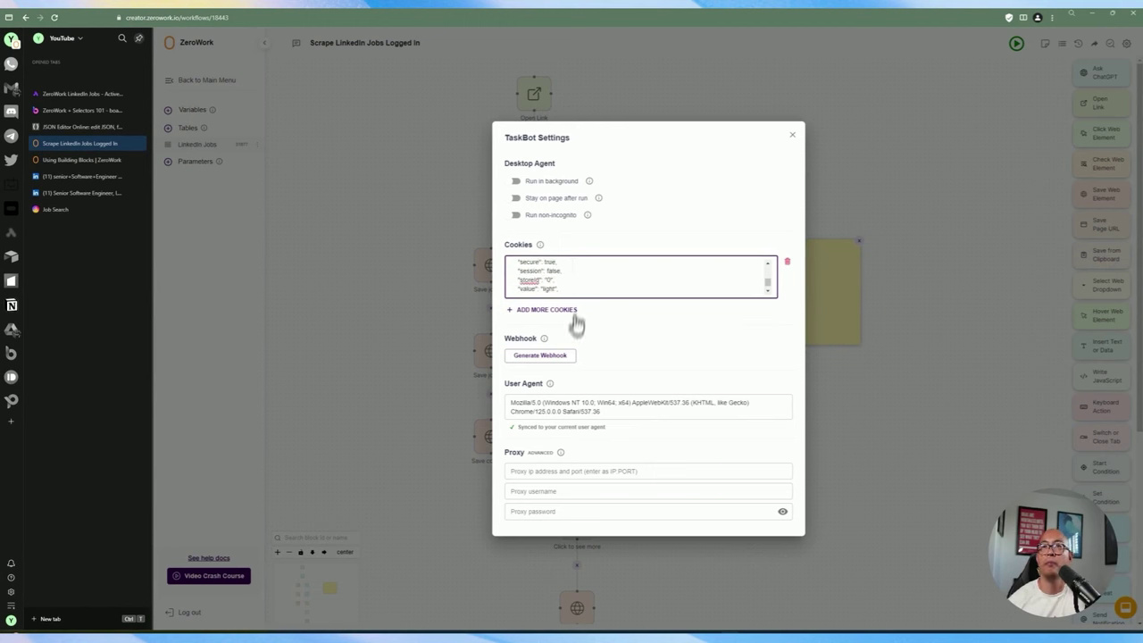
pyautogui.scroll(-3, 576, 277)
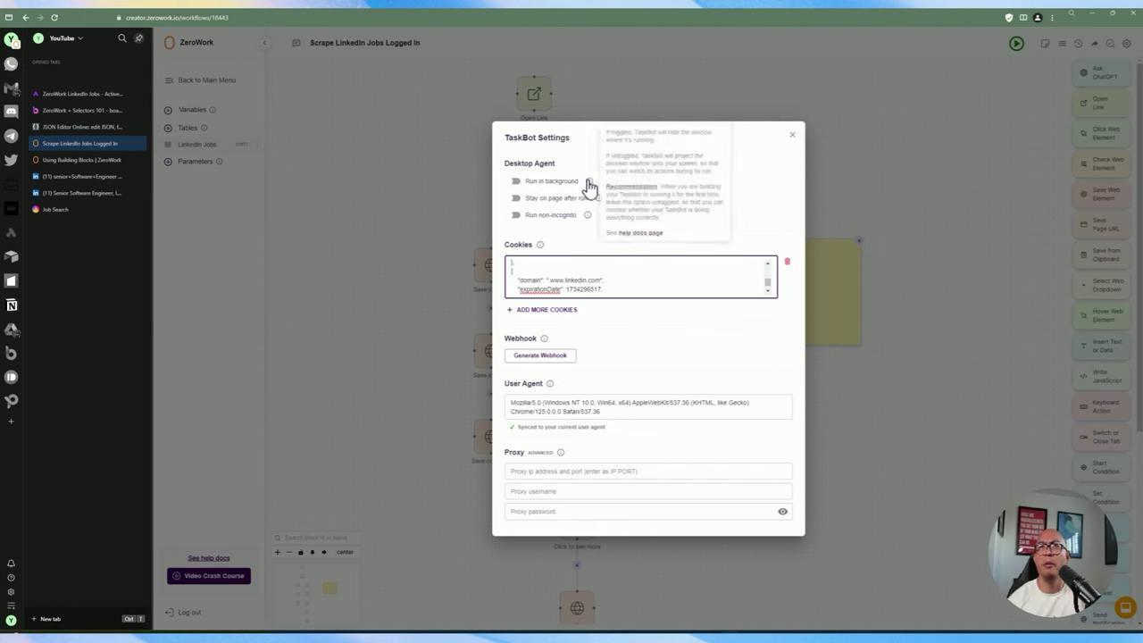
pyautogui.moveTo(589, 184)
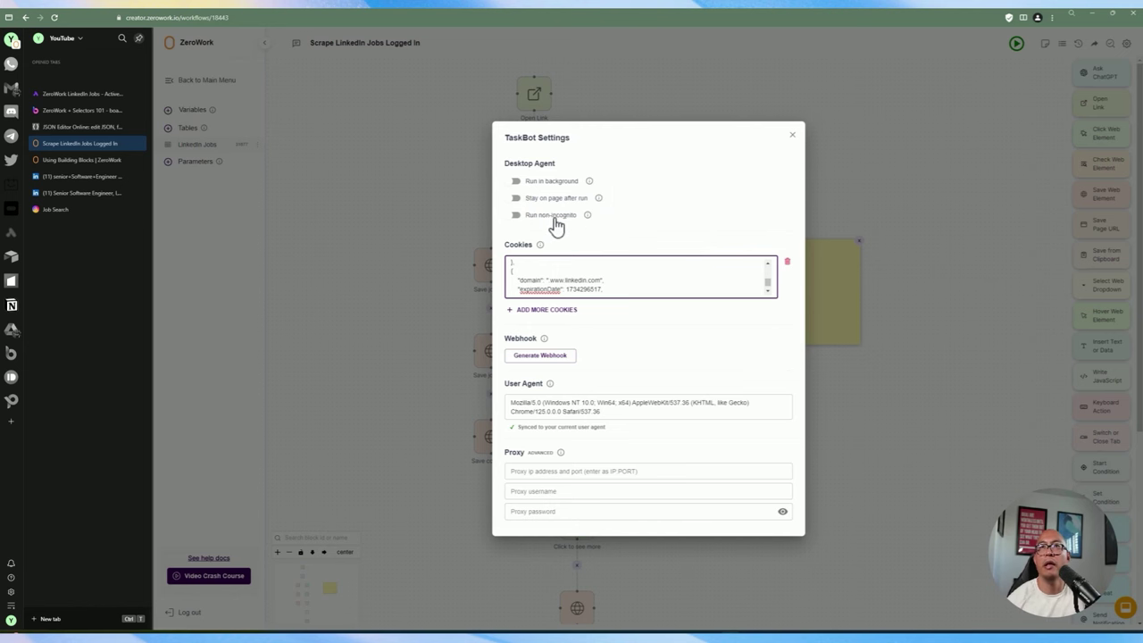
pyautogui.moveTo(589, 222)
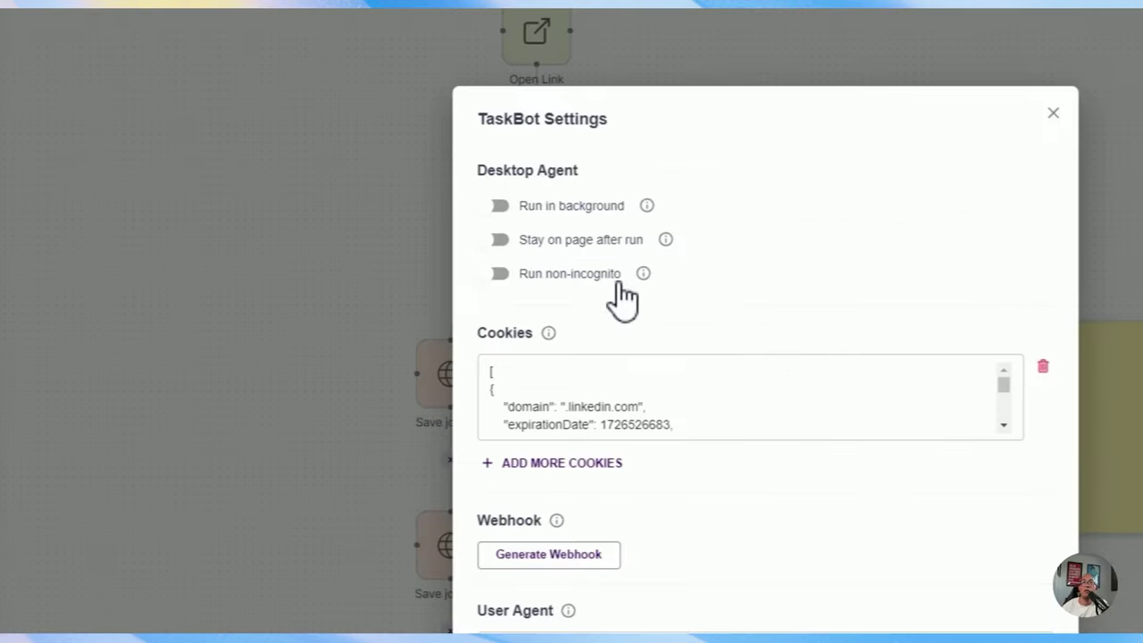
# Look through the pasted LinkedIn cookies in the TaskBot Settings.
pyautogui.moveTo(643, 274)
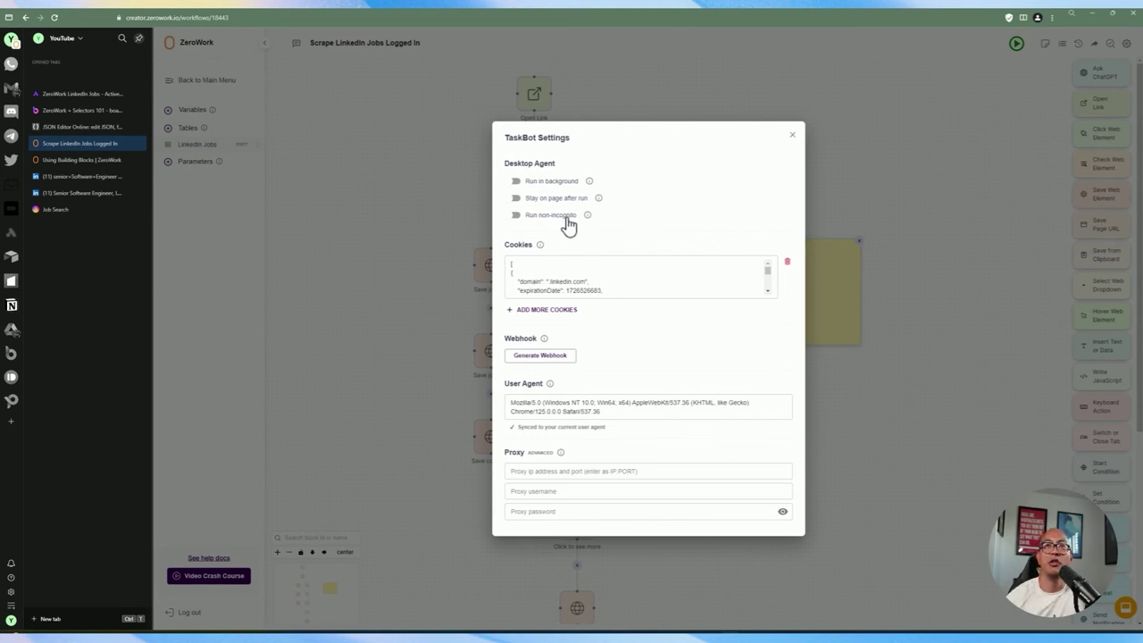
pyautogui.click(543, 274)
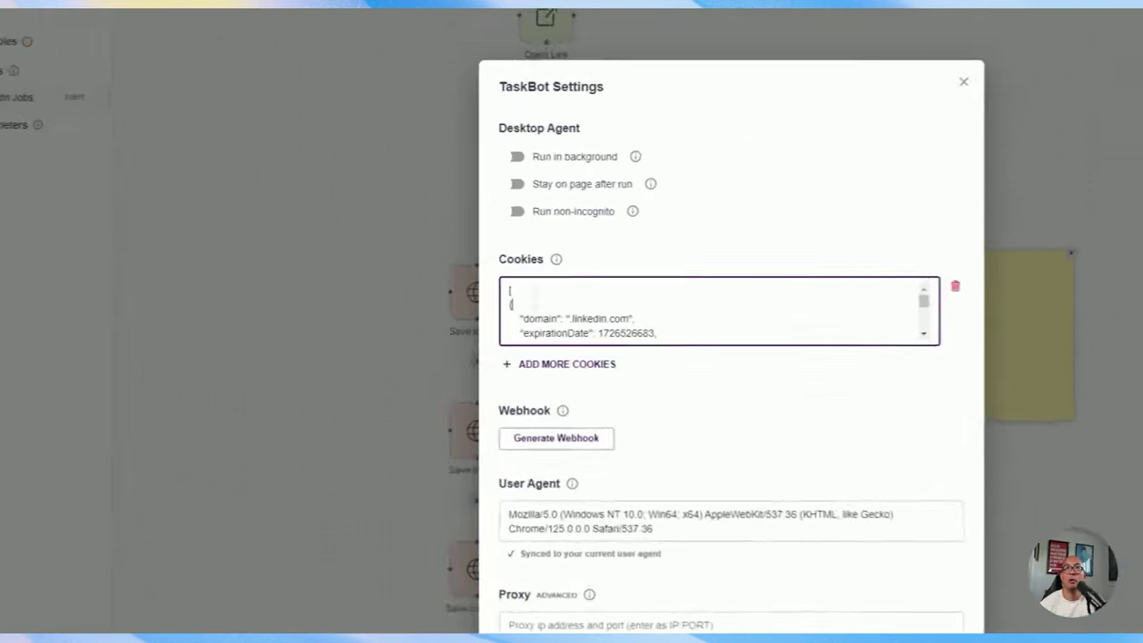
pyautogui.press('Down')
pyautogui.press('Down')
pyautogui.press('Down')
pyautogui.press('Down')
pyautogui.press('Down')
pyautogui.press('Down')
pyautogui.press('Down')
pyautogui.press('Down')
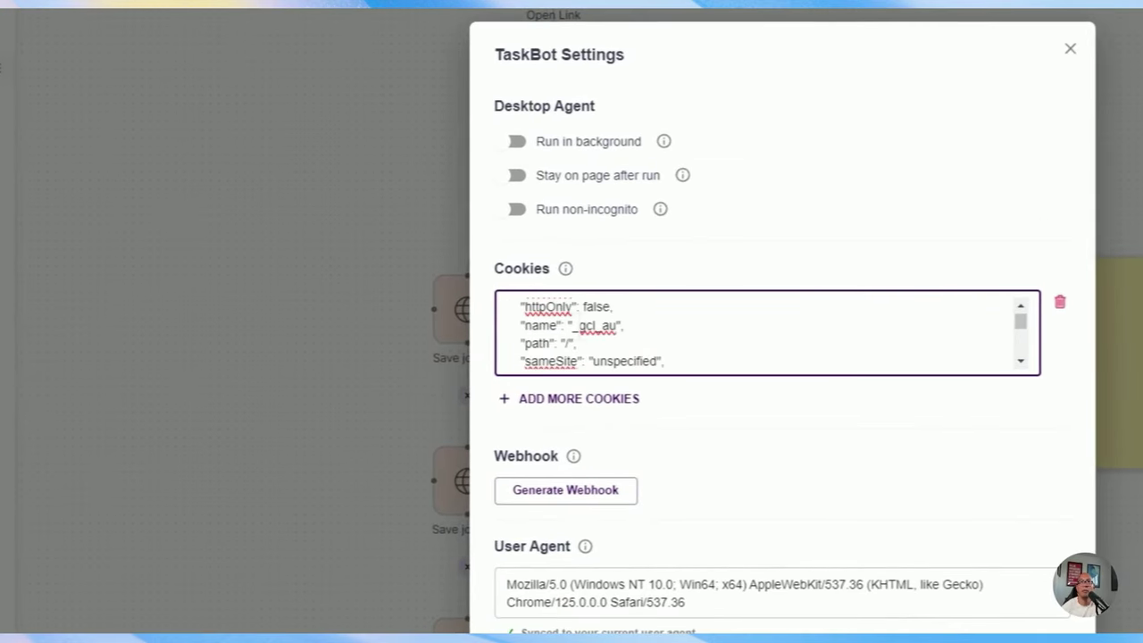
pyautogui.press('Up')
pyautogui.press('Up')
pyautogui.press('Up')
pyautogui.press('Up')
pyautogui.press('Up')
pyautogui.press('Up')
pyautogui.press('Up')
pyautogui.press('Up')
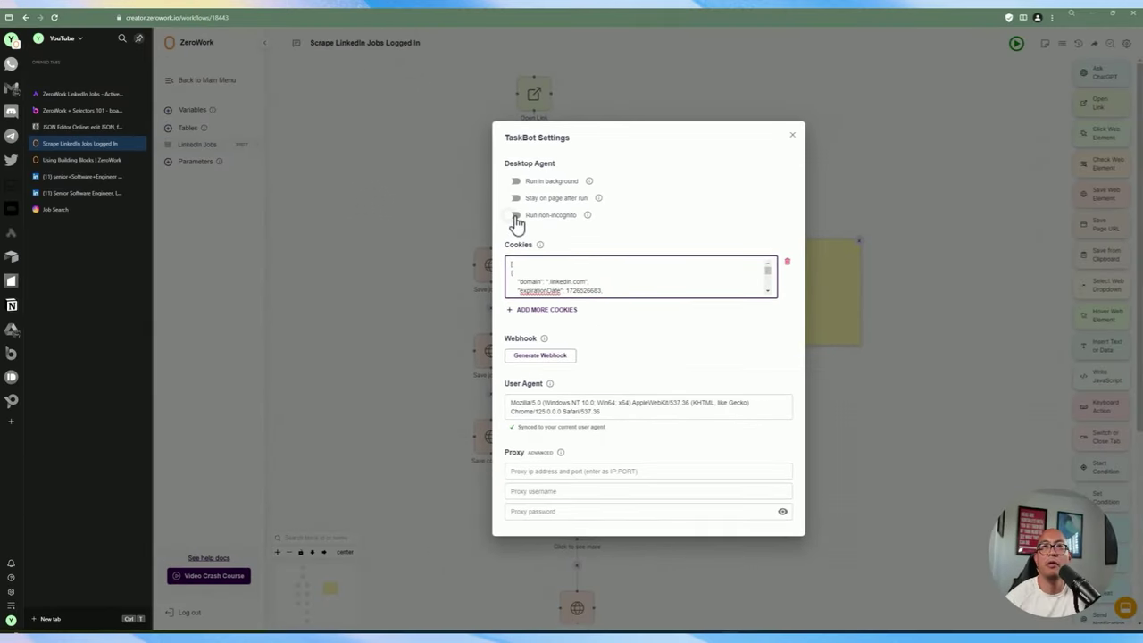
# Turn Run non-incognito on and off again, and check the Cookies entry in the TaskBot Settings.
pyautogui.click(516, 217)
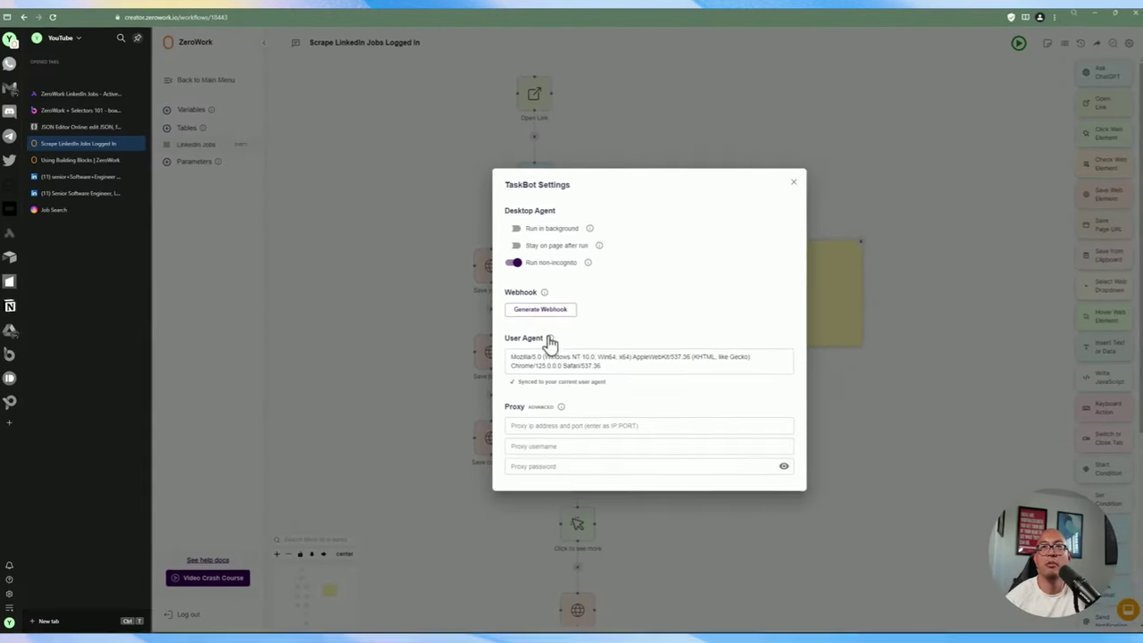
pyautogui.click(516, 263)
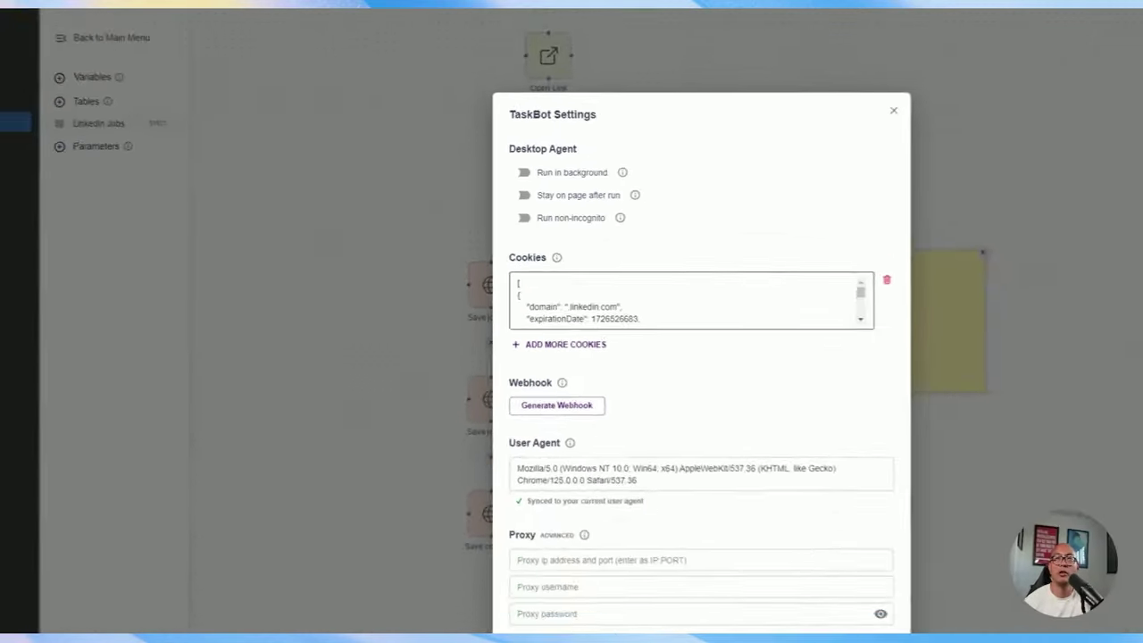
pyautogui.scroll(-1, 611, 328)
pyautogui.scroll(-3, 640, 277)
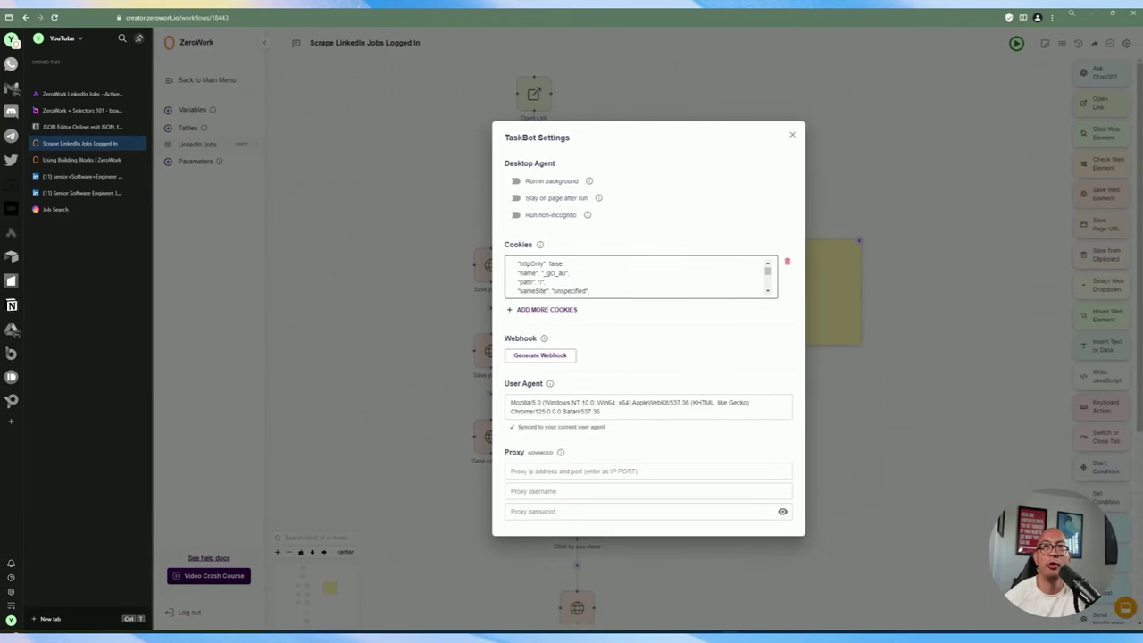
pyautogui.scroll(4, 640, 276)
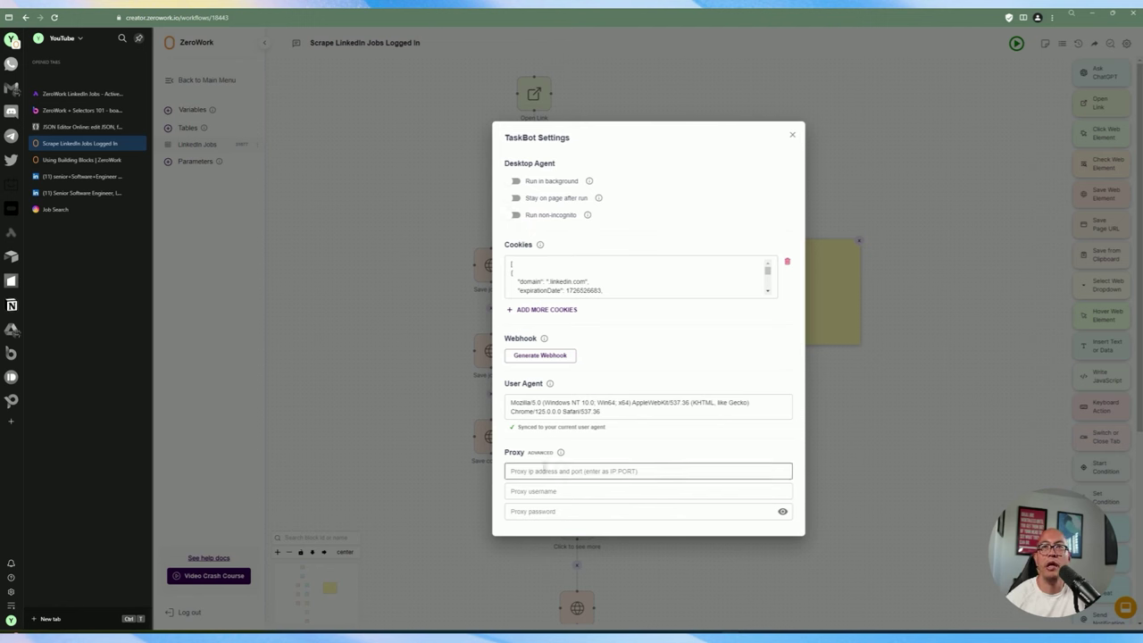
# Check the empty proxy address field and the cookies, and close the TaskBot Settings.
pyautogui.click(546, 468)
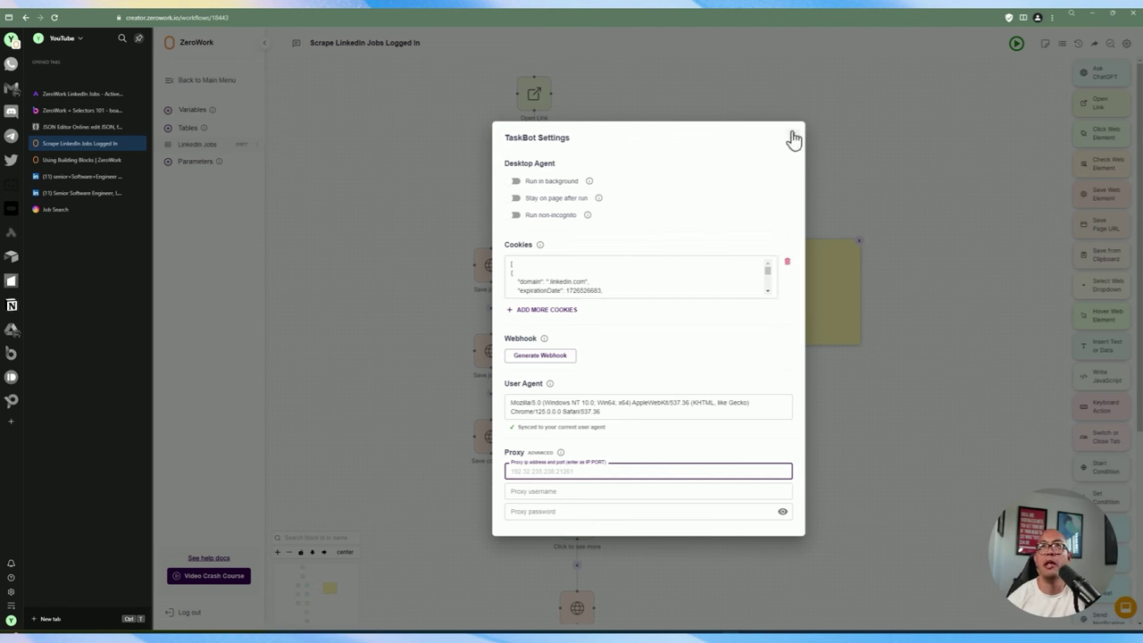
pyautogui.scroll(-2, 638, 276)
pyautogui.scroll(-2, 622, 270)
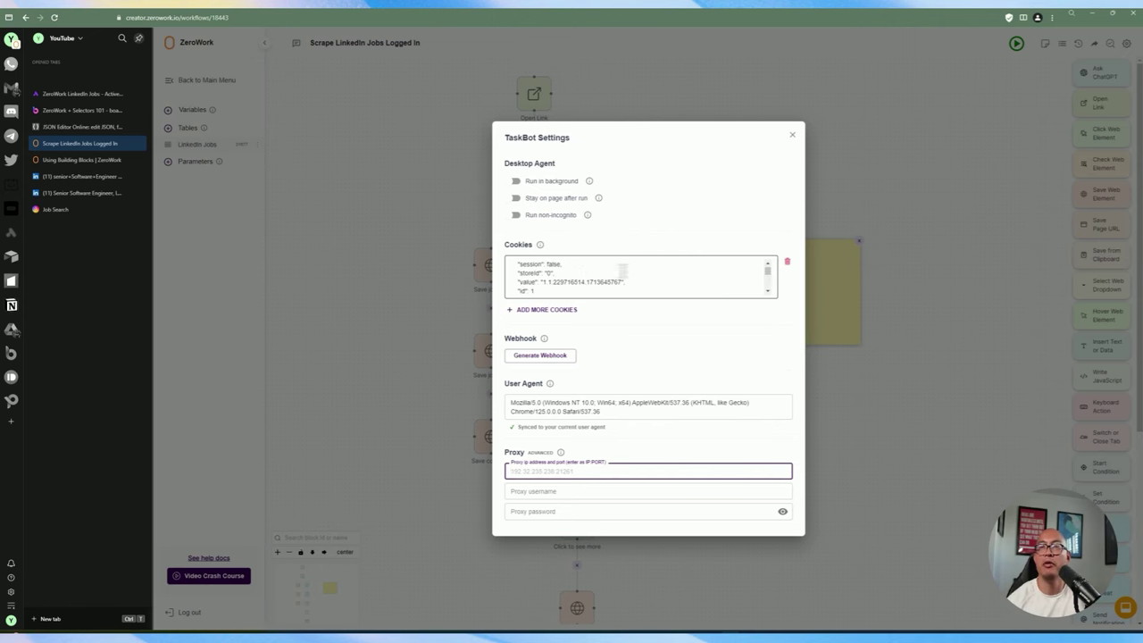
pyautogui.click(792, 136)
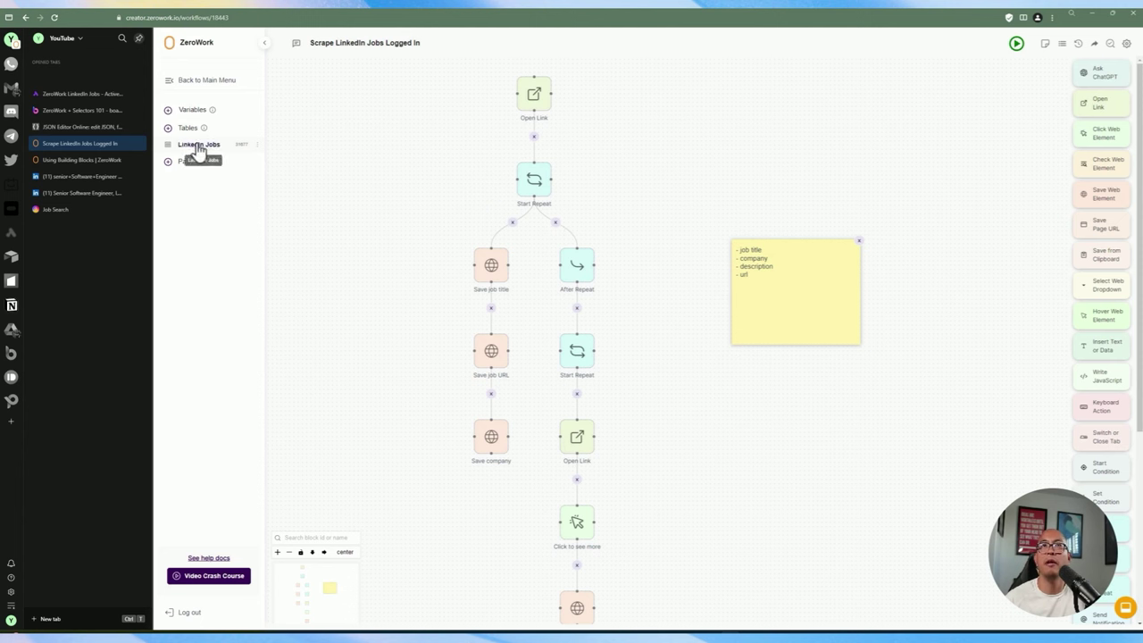
# Look over the workflow's blocks, from the first Open Link through both repeat loops to Save description.
pyautogui.moveTo(533, 93)
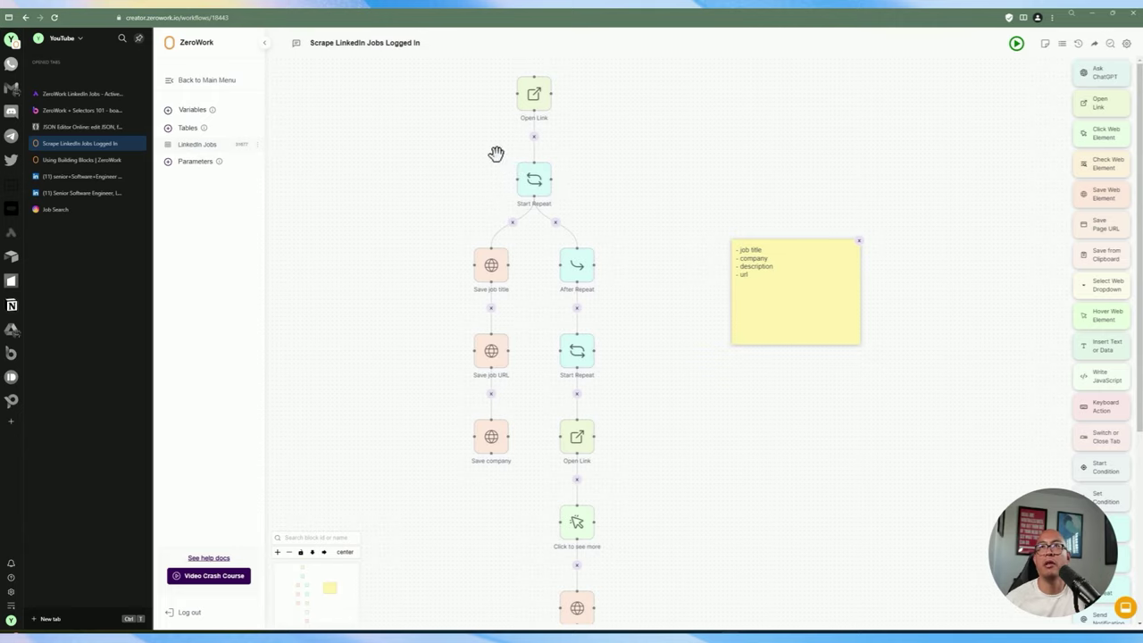
pyautogui.moveTo(783, 261)
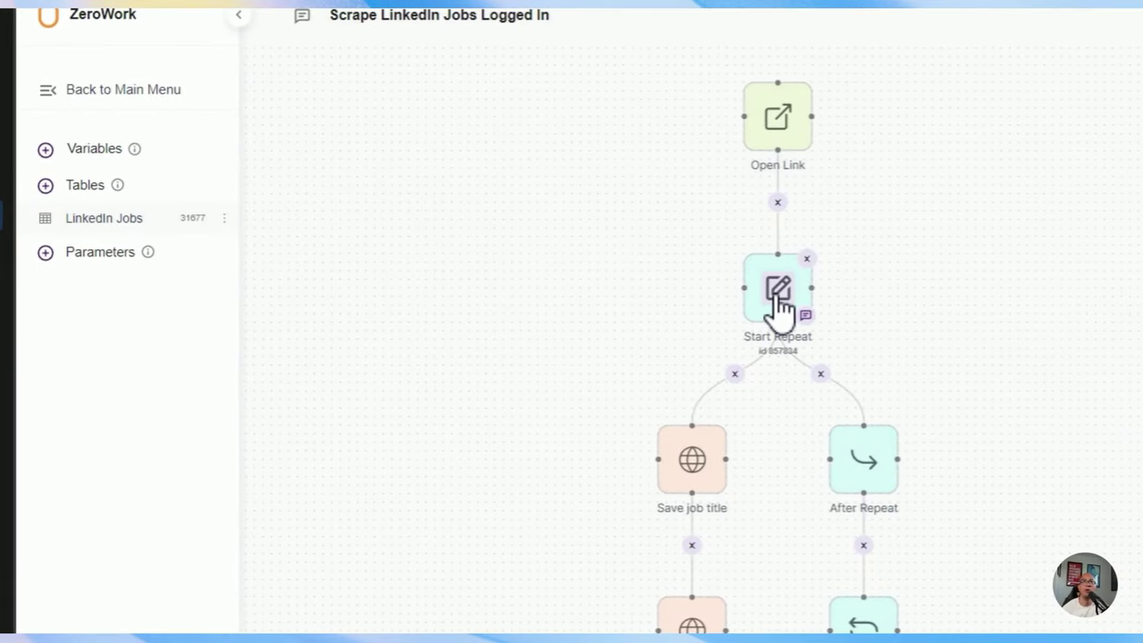
pyautogui.moveTo(692, 474)
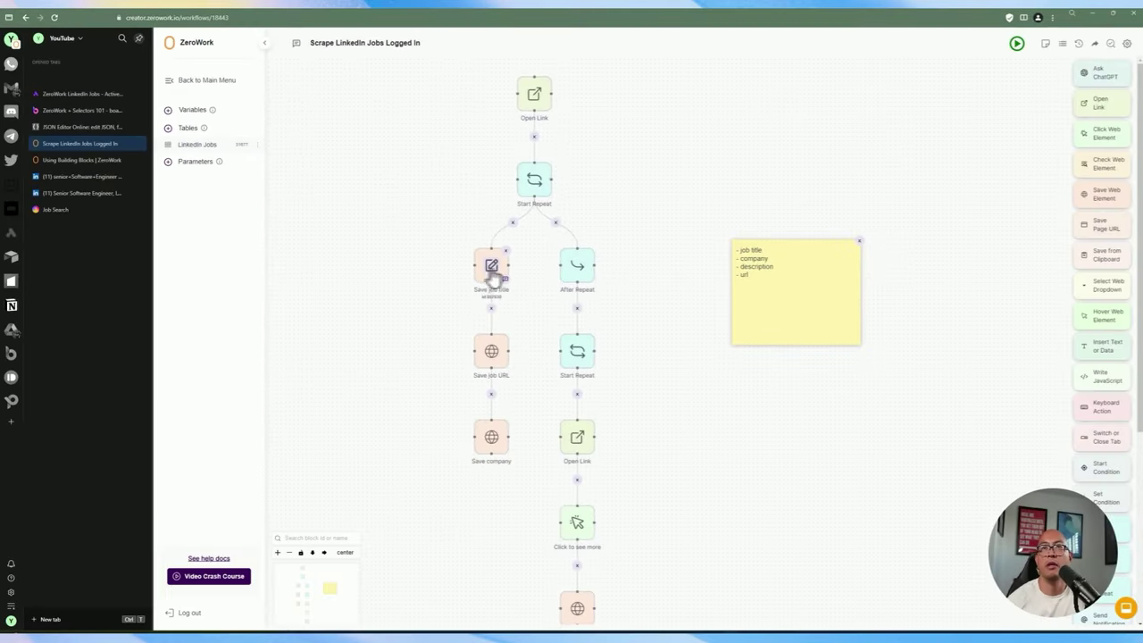
pyautogui.moveTo(547, 426)
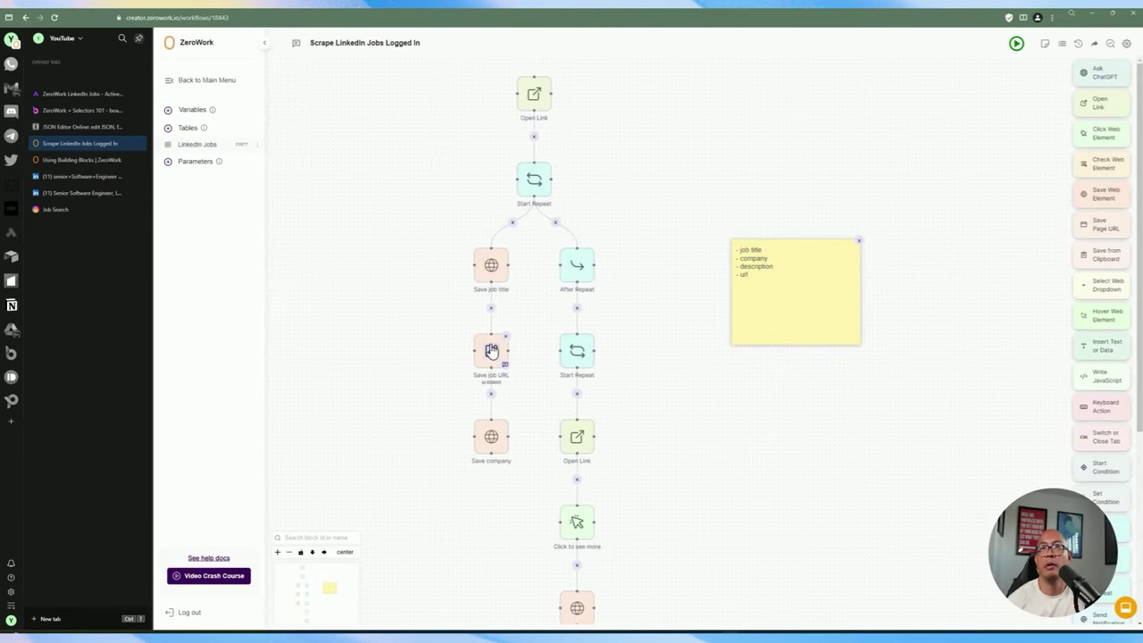
pyautogui.click(491, 350)
pyautogui.press('Escape')
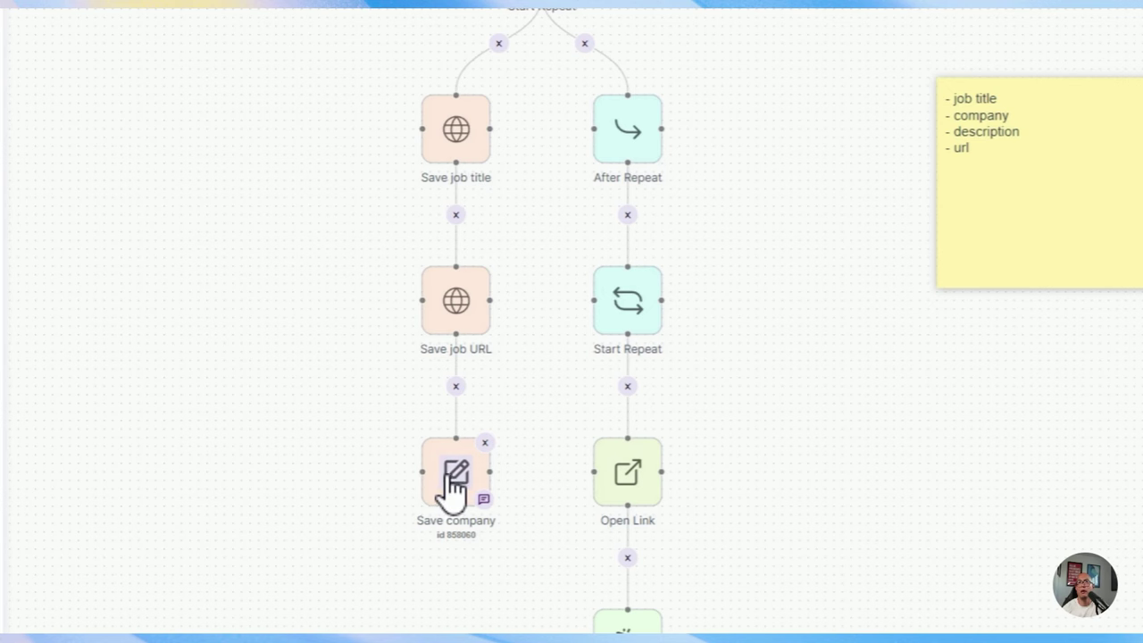
pyautogui.moveTo(781, 384); pyautogui.dragTo(643, 293)
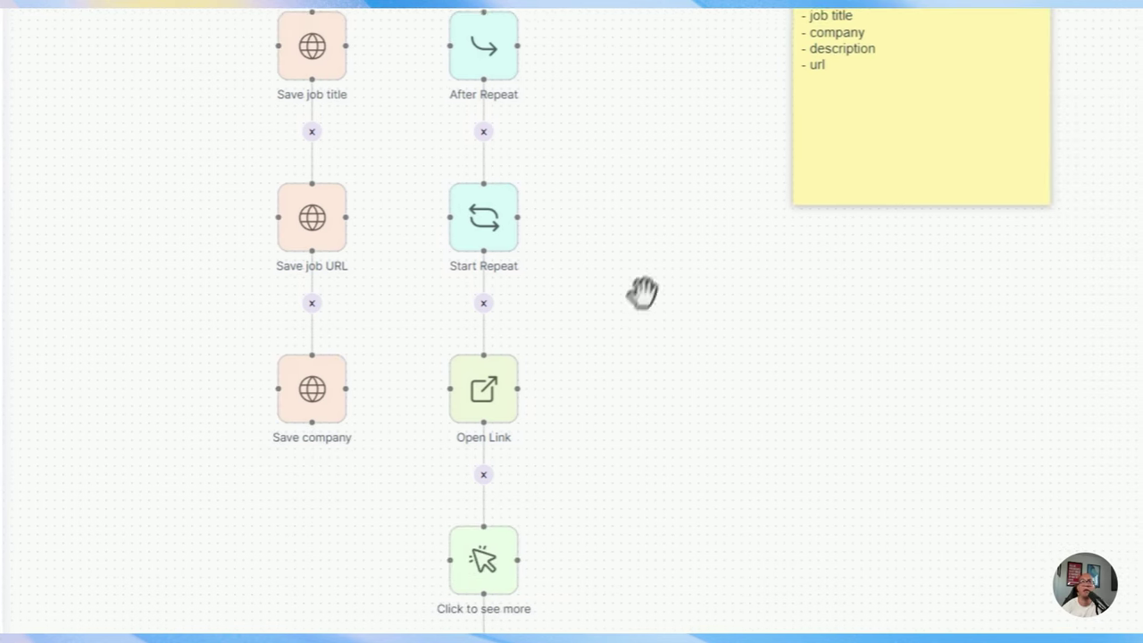
pyautogui.scroll(3, 502, 153)
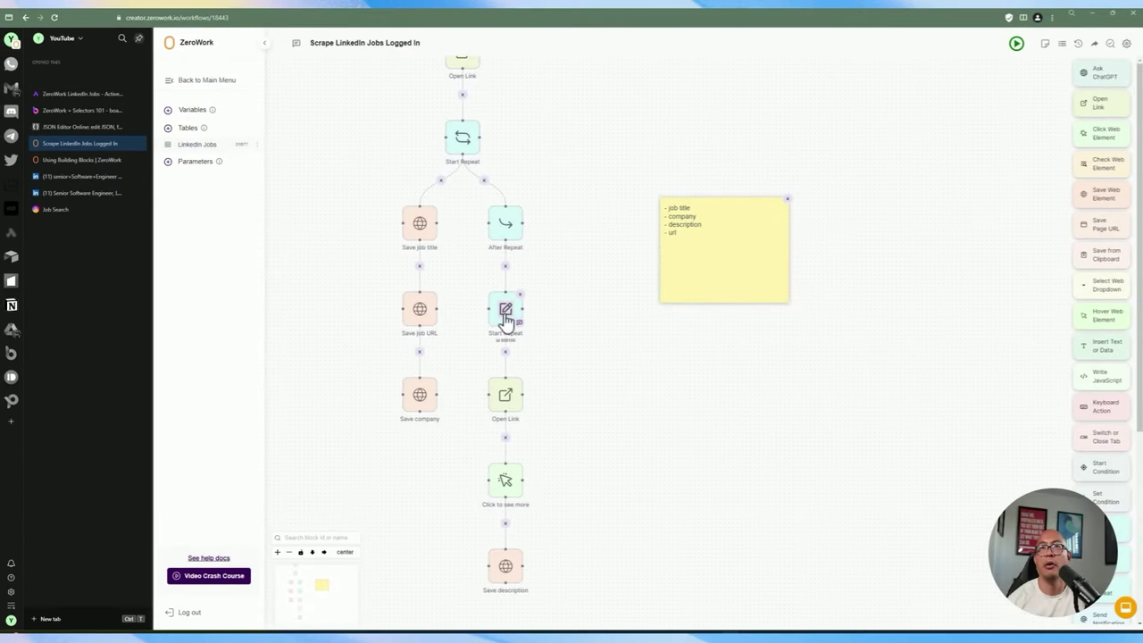
pyautogui.moveTo(468, 306); pyautogui.dragTo(467, 288)
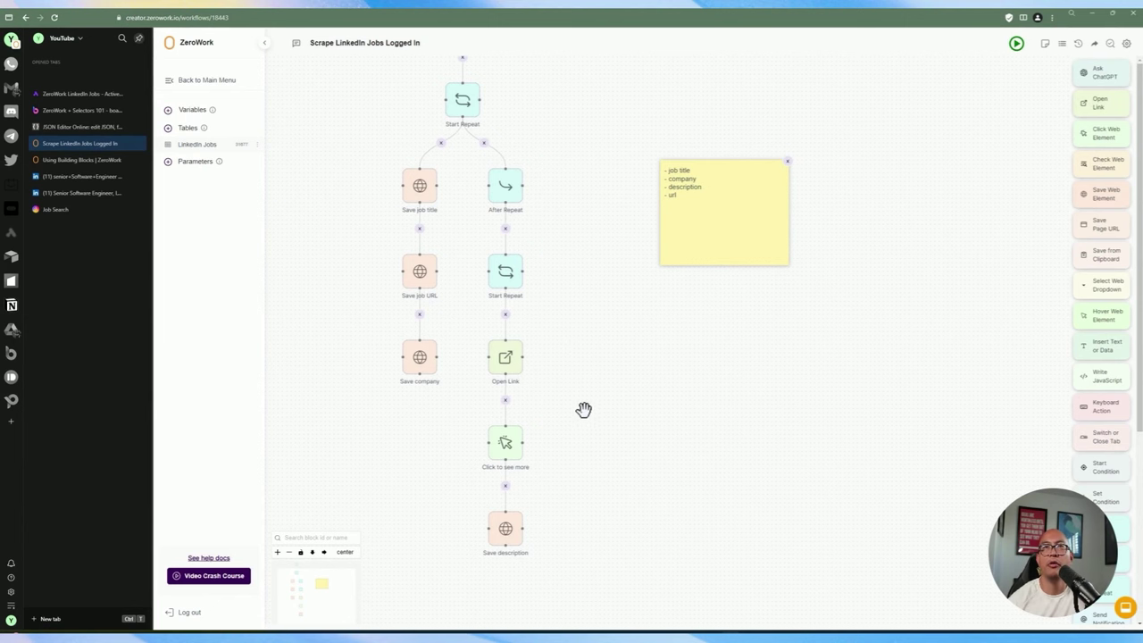
pyautogui.moveTo(582, 390); pyautogui.dragTo(595, 327)
pyautogui.moveTo(611, 238); pyautogui.dragTo(606, 226)
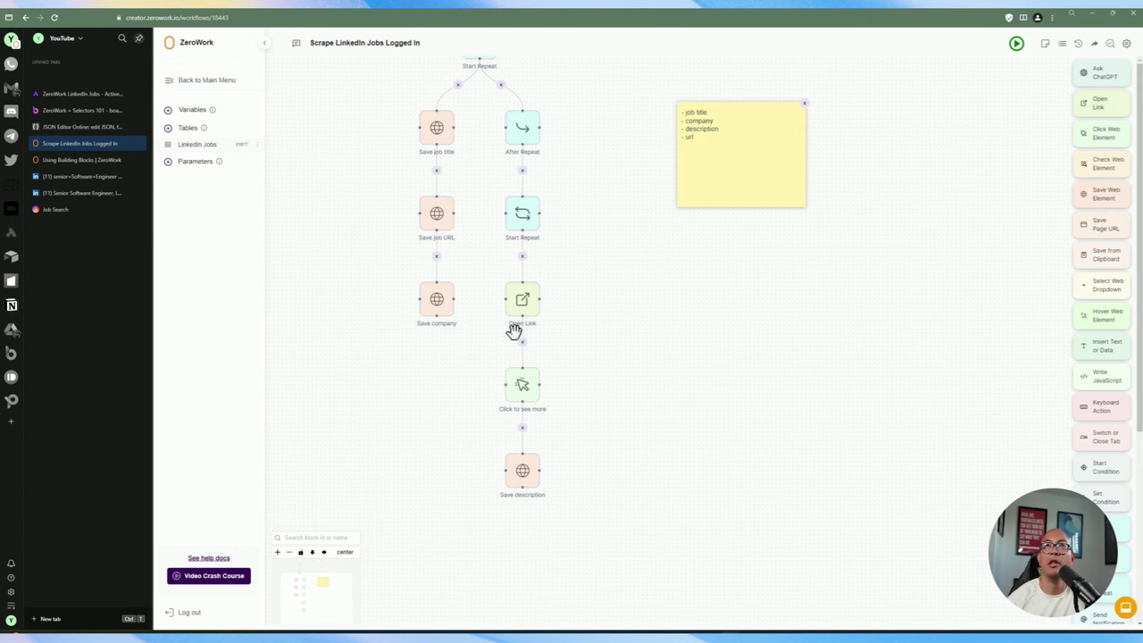
pyautogui.moveTo(592, 260); pyautogui.dragTo(636, 319)
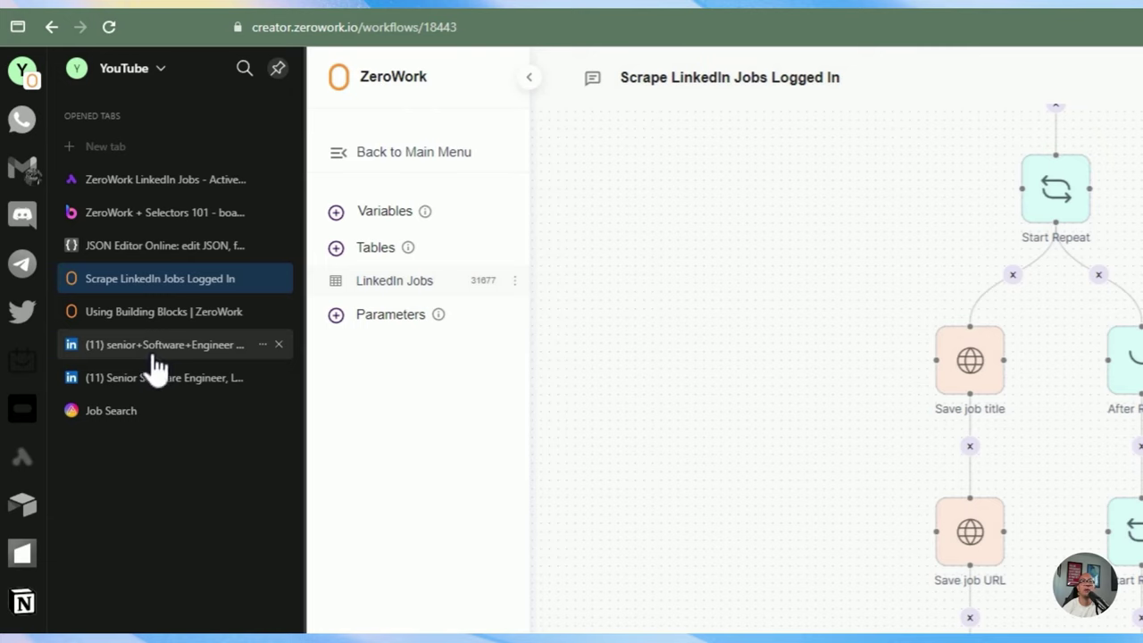
# Switch to the LinkedIn senior software engineer job search and examine the job list and descriptions, opening the Exact Sciences listing.
pyautogui.click(154, 350)
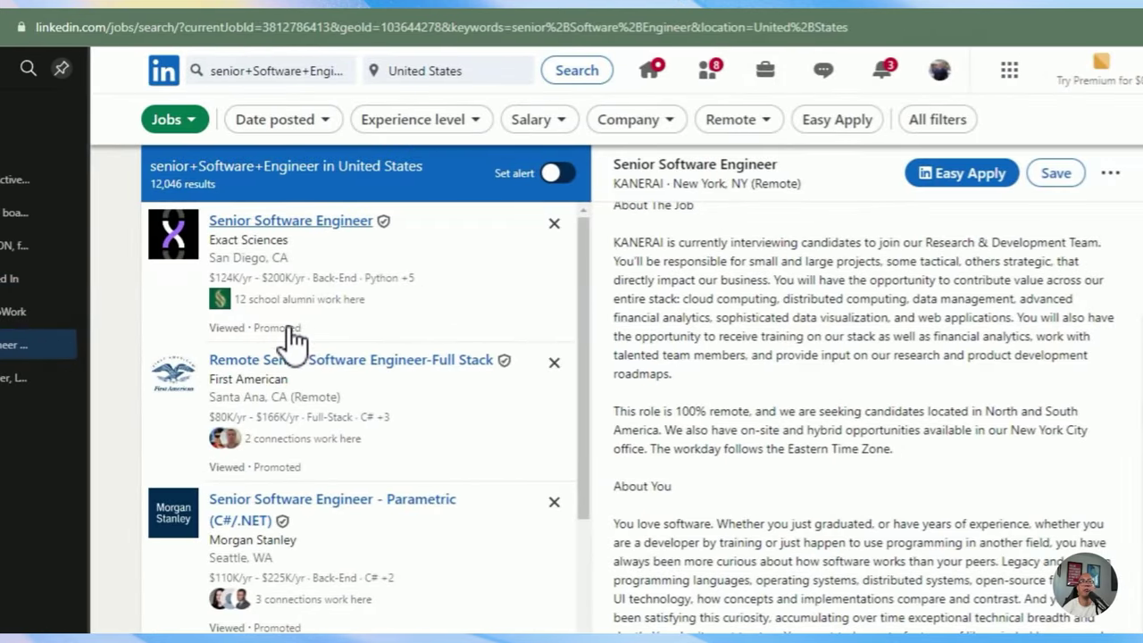
pyautogui.scroll(-1, 299, 337)
pyautogui.scroll(1, 298, 336)
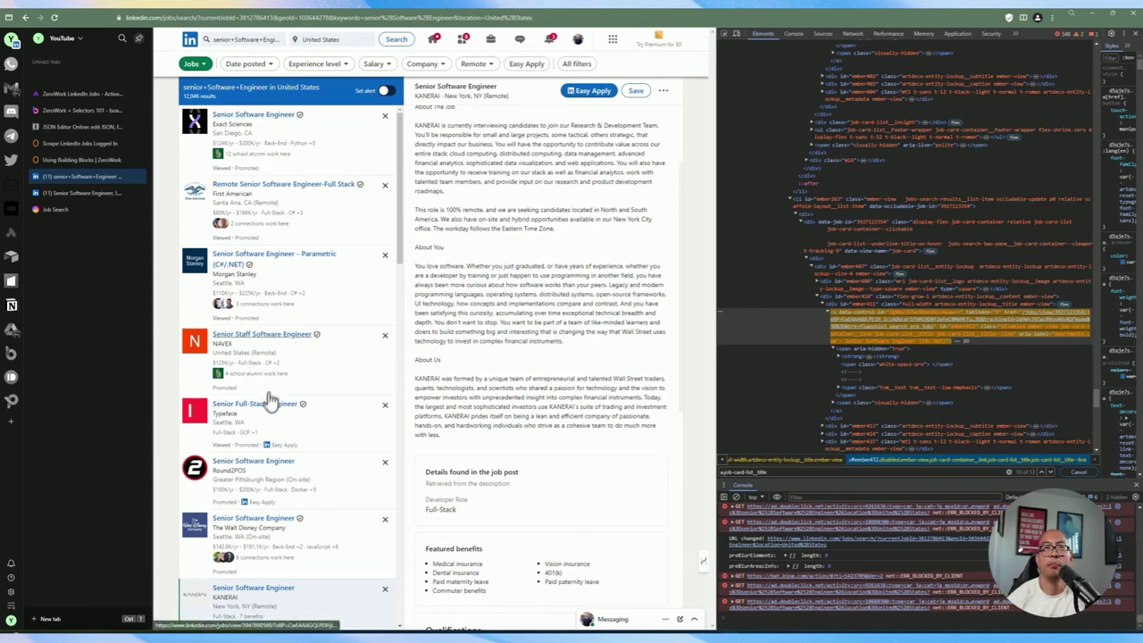
pyautogui.scroll(5, 540, 358)
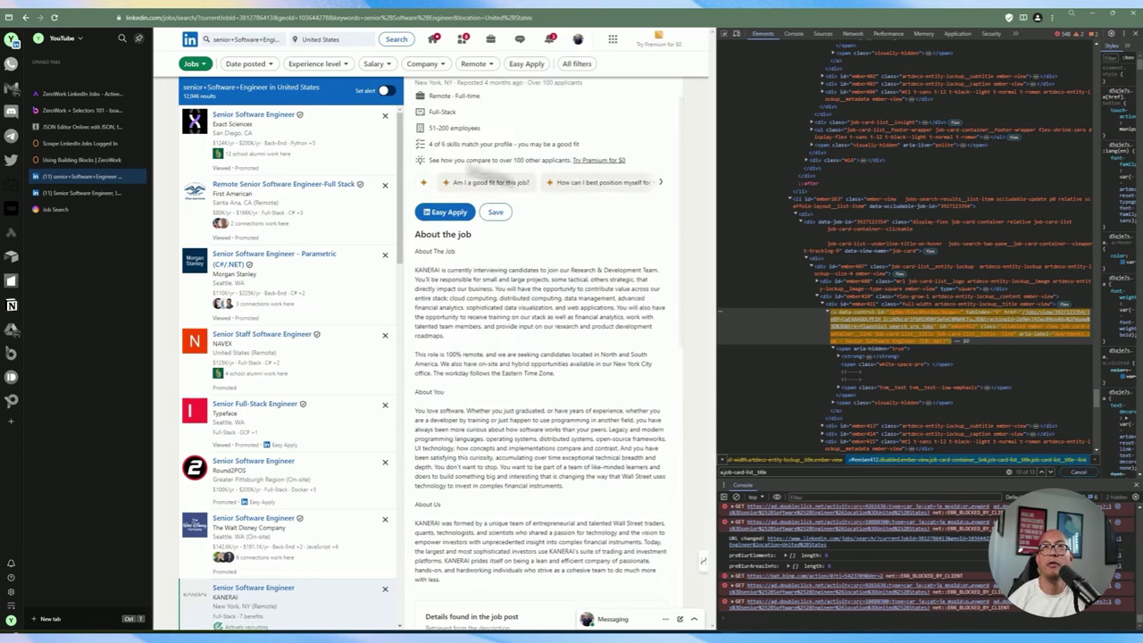
pyautogui.moveTo(460, 269); pyautogui.dragTo(575, 364)
pyautogui.click(576, 364)
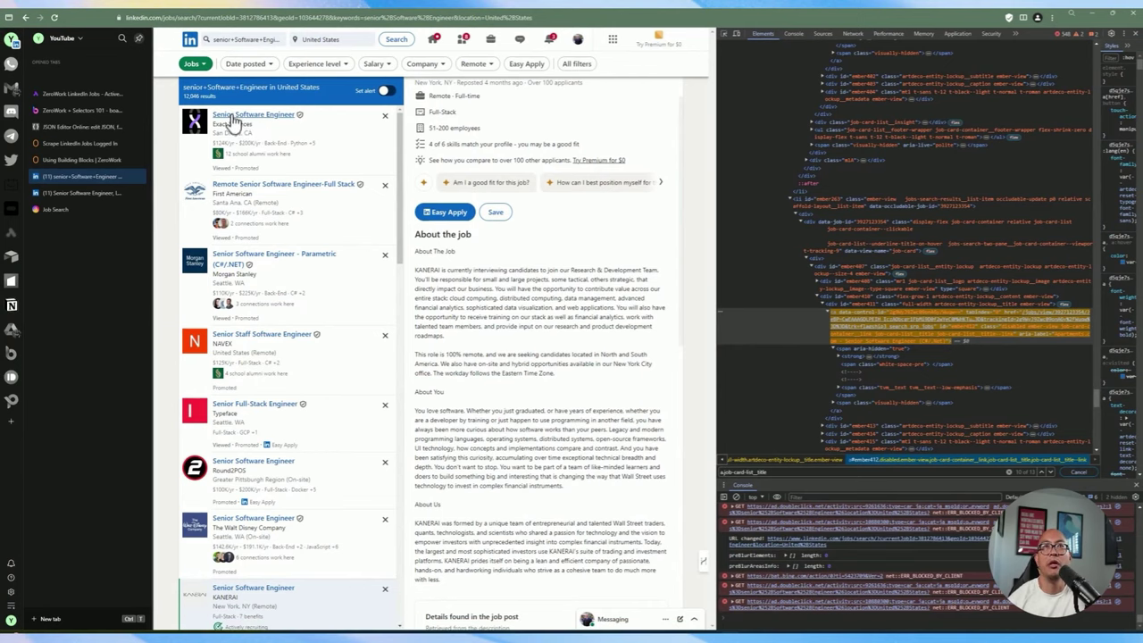
pyautogui.moveTo(219, 124); pyautogui.dragTo(250, 125)
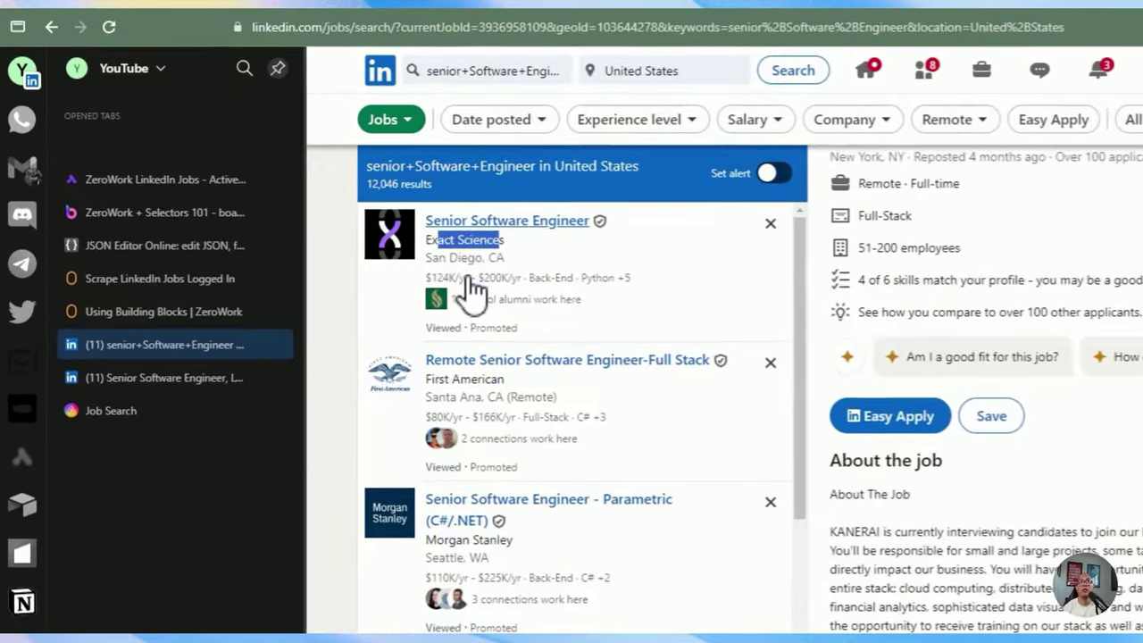
pyautogui.click(500, 238)
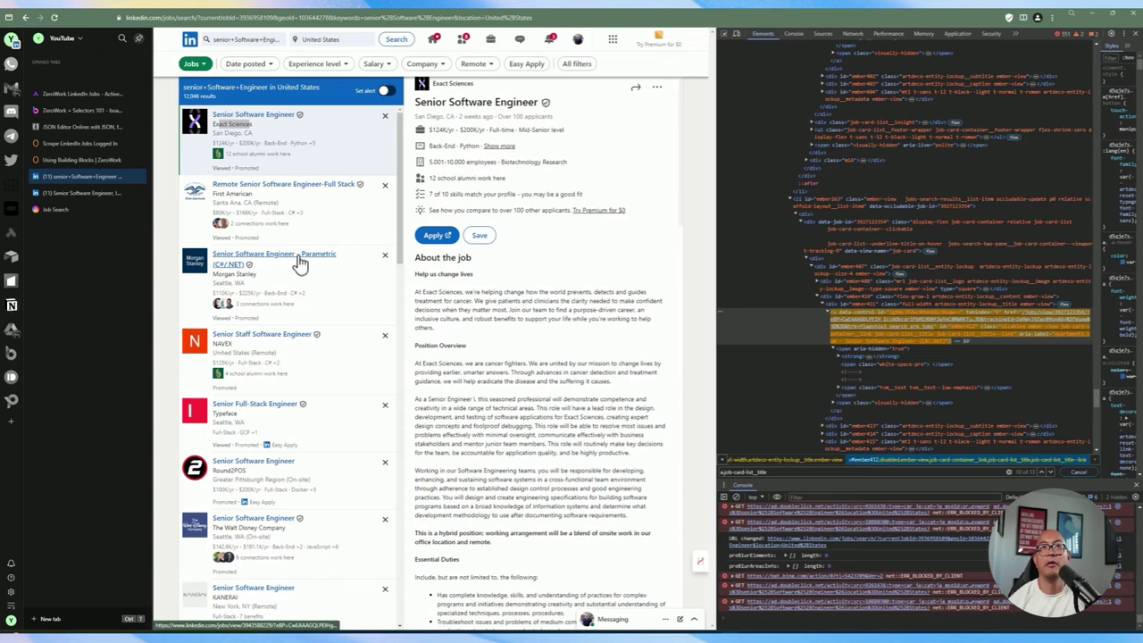
# Return to the Scrape LinkedIn Jobs Logged In TaskBot and mark the Save job title, Save job URL and Save company blocks.
pyautogui.click(71, 144)
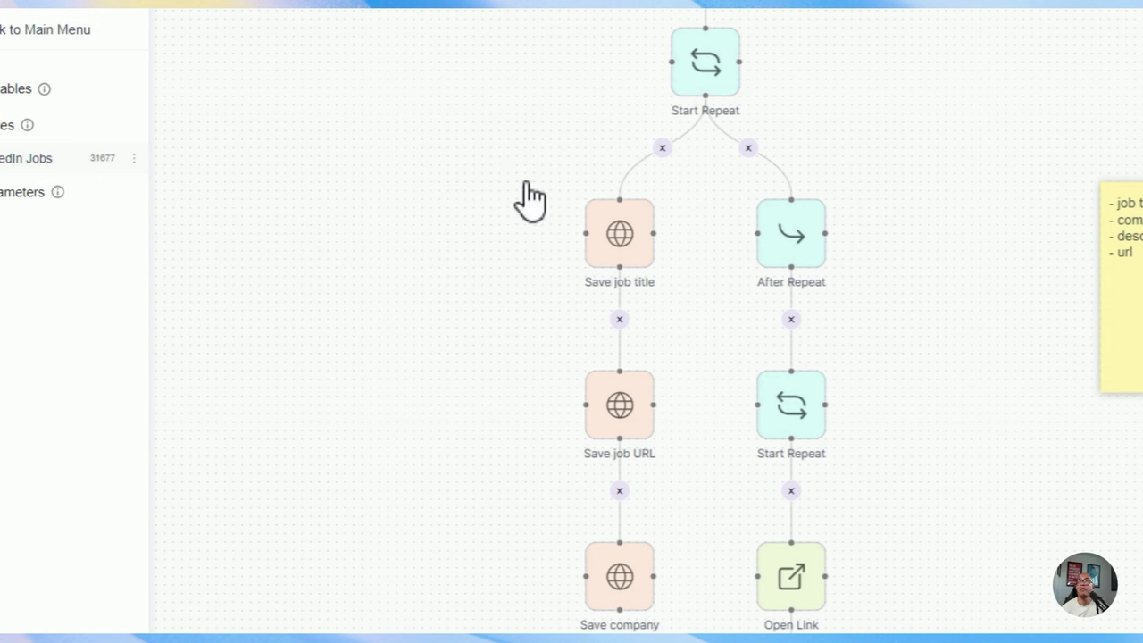
pyautogui.moveTo(530, 169); pyautogui.dragTo(704, 241)
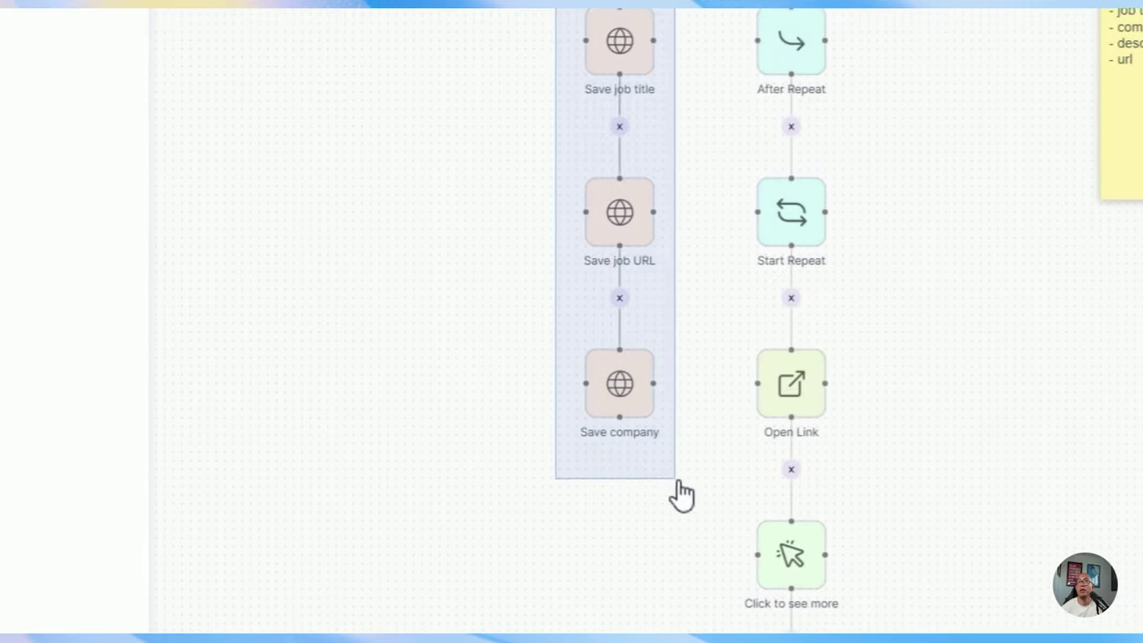
pyautogui.moveTo(681, 494); pyautogui.dragTo(684, 492)
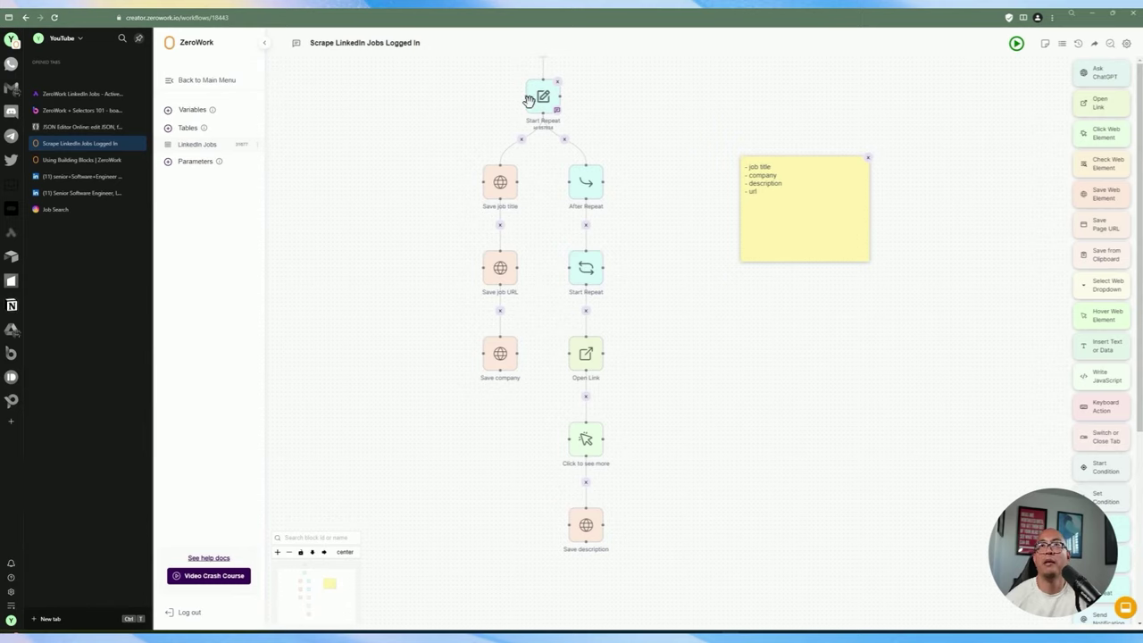
pyautogui.moveTo(626, 116); pyautogui.dragTo(614, 220)
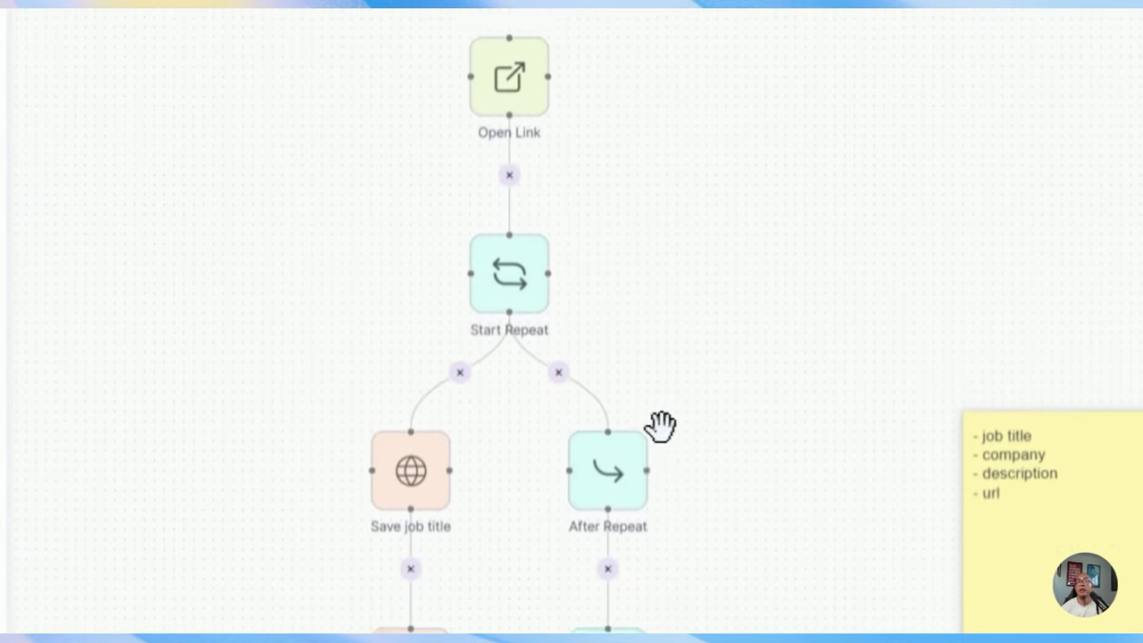
# Select the After Repeat block together with the branch of blocks below it and deactivate them.
pyautogui.moveTo(639, 535)
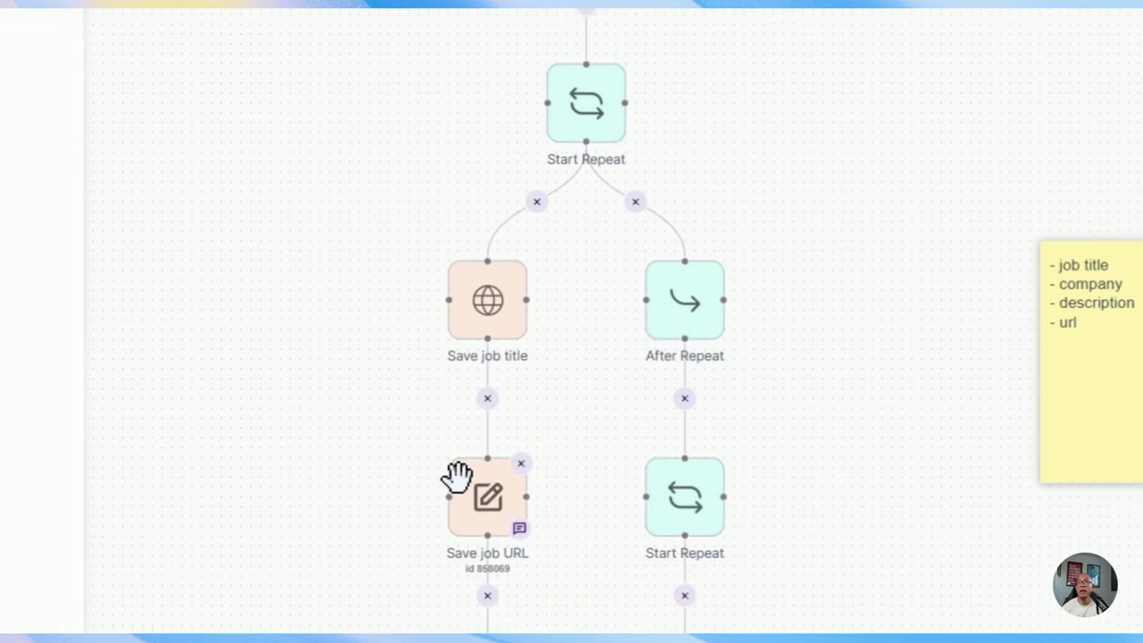
pyautogui.moveTo(653, 441); pyautogui.dragTo(657, 310)
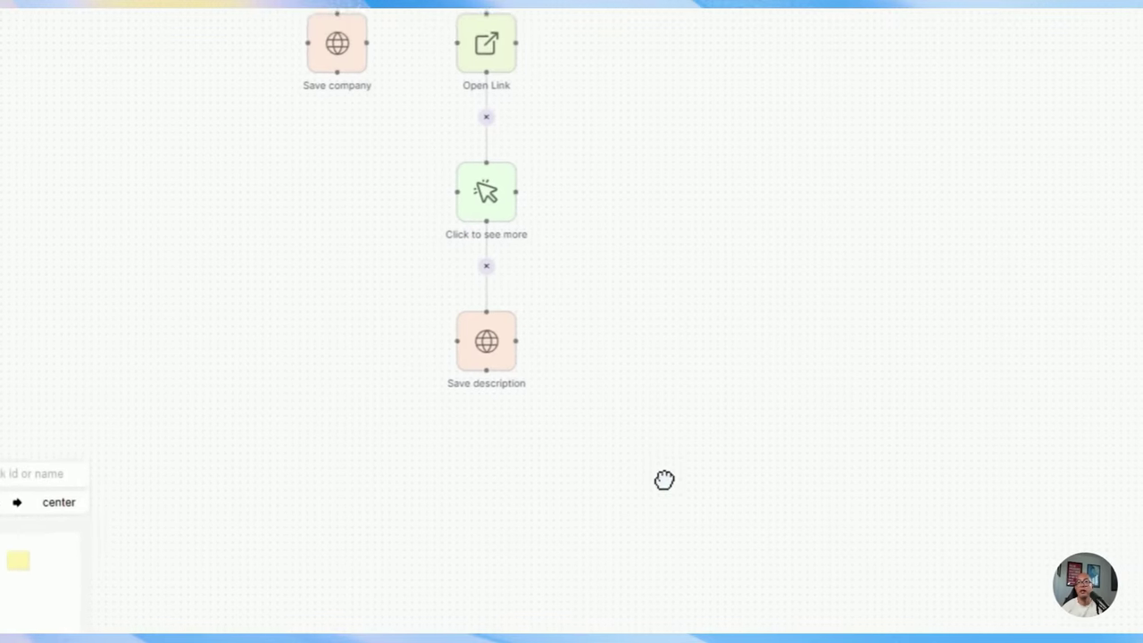
pyautogui.rightClick(516, 175)
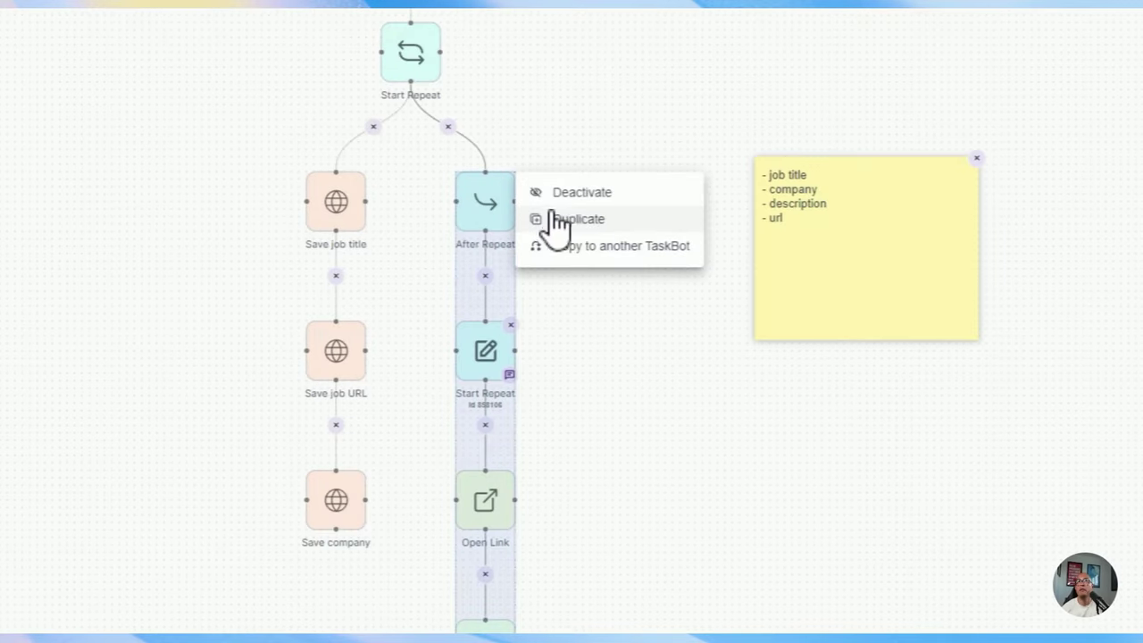
pyautogui.click(555, 192)
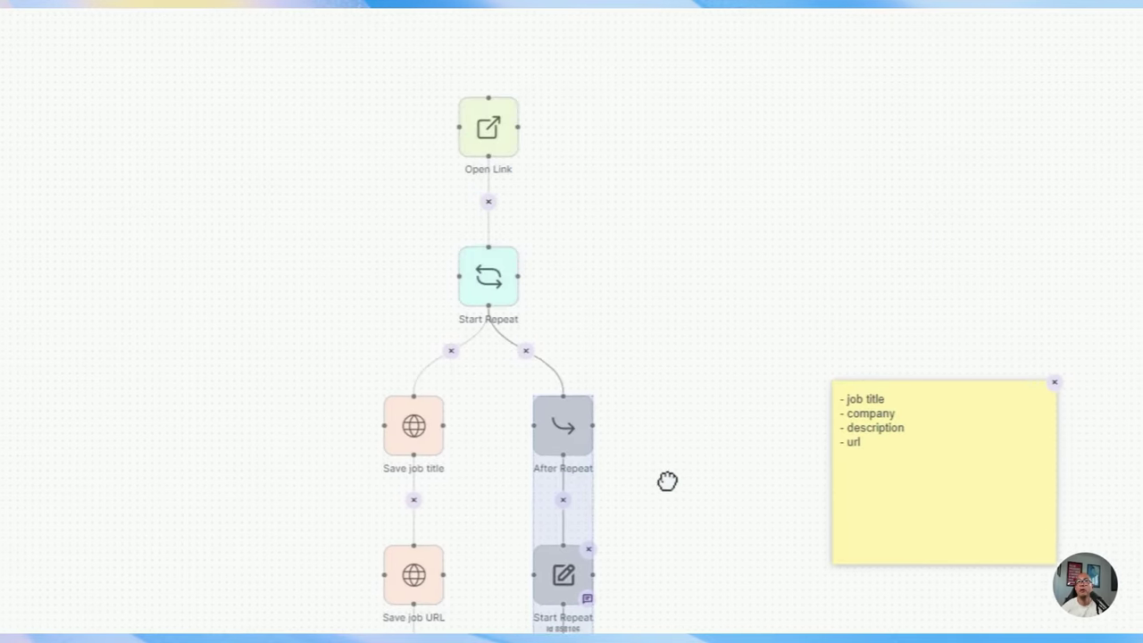
# Open the first Start Repeat block and examine its loop type and lead selector, leaving its settings as they are.
pyautogui.click(668, 481)
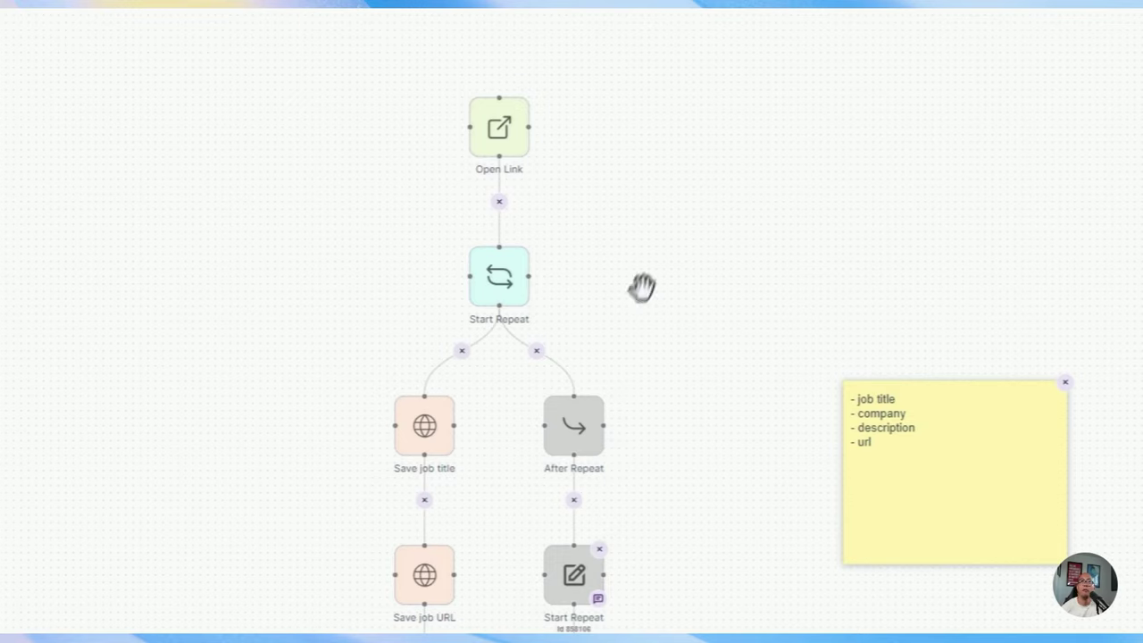
pyautogui.scroll(-3, 727, 217)
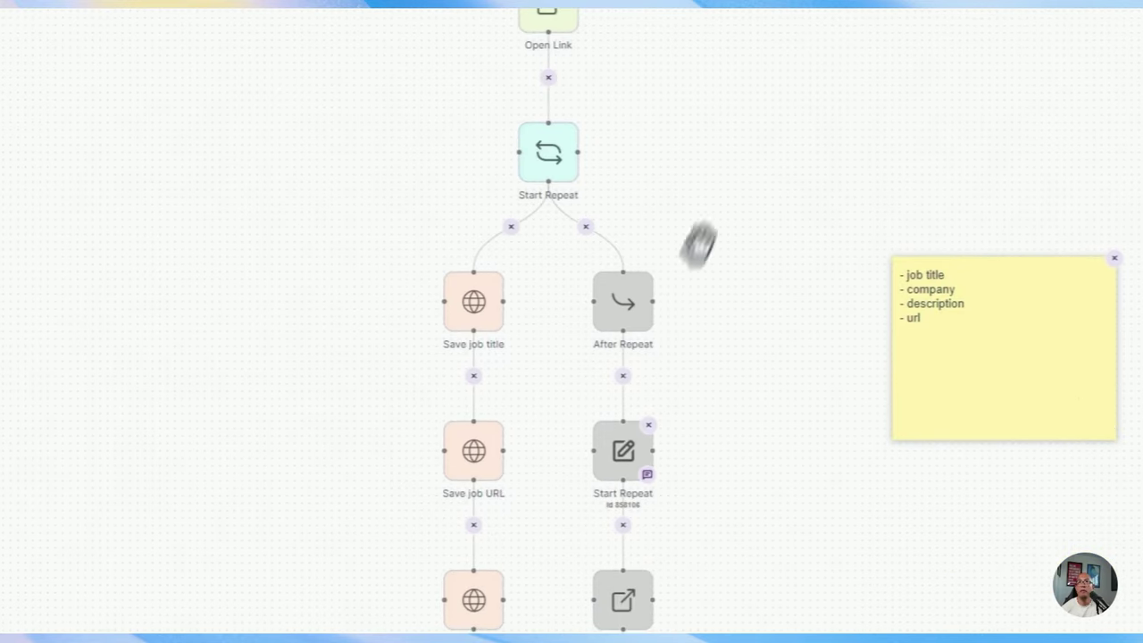
pyautogui.hscroll(-1, 697, 242)
pyautogui.scroll(2, 433, 242)
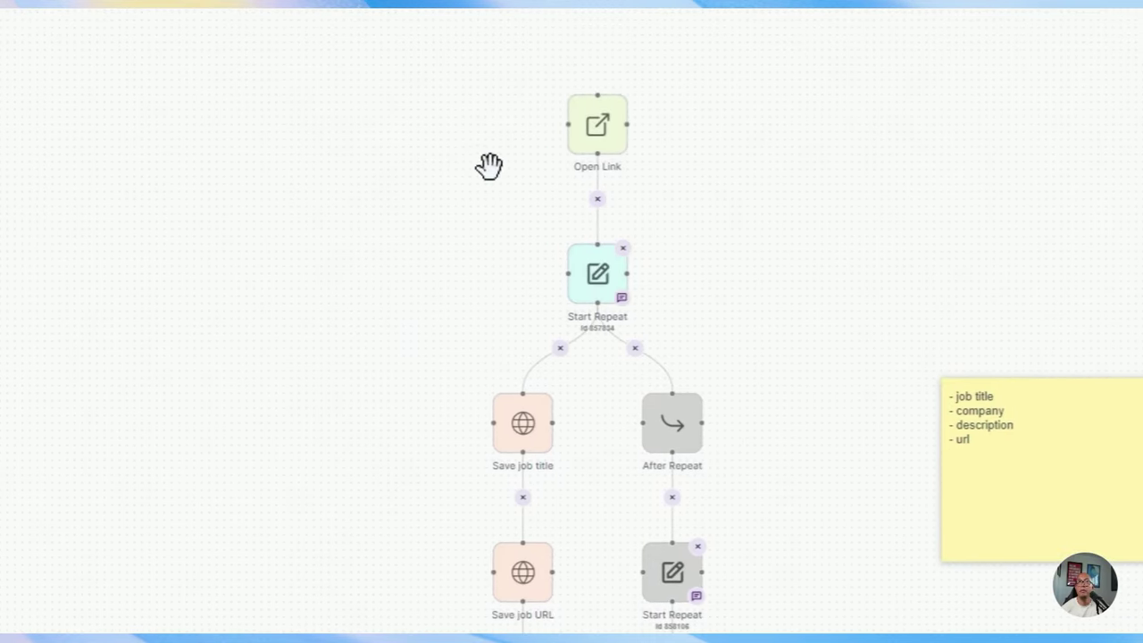
pyautogui.scroll(1, 535, 196)
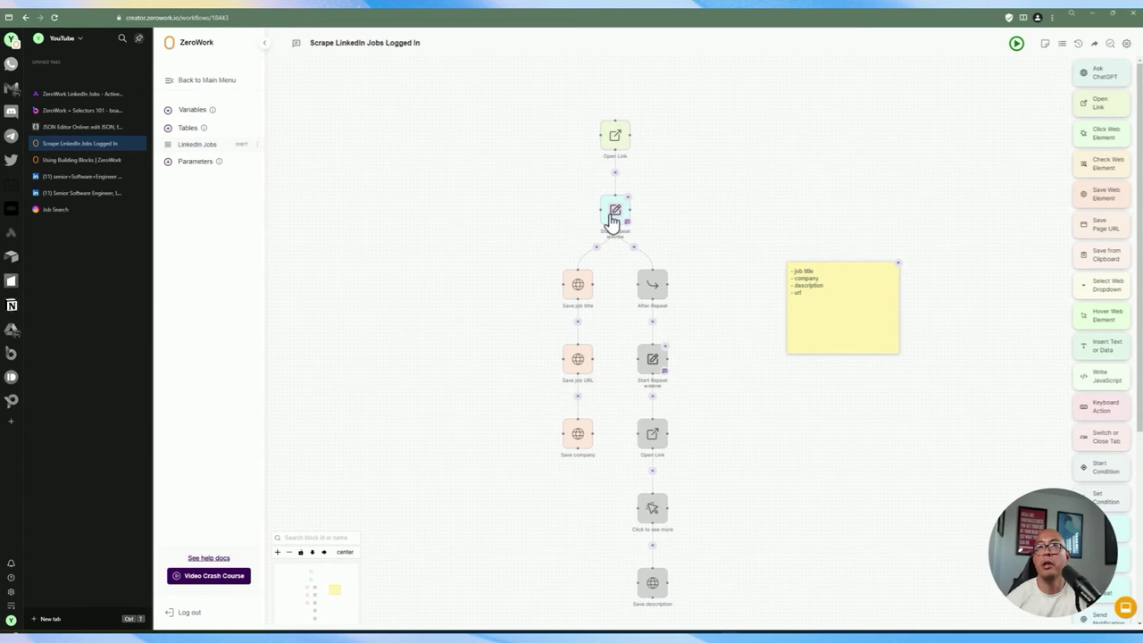
pyautogui.click(614, 215)
pyautogui.moveTo(562, 331); pyautogui.dragTo(710, 331)
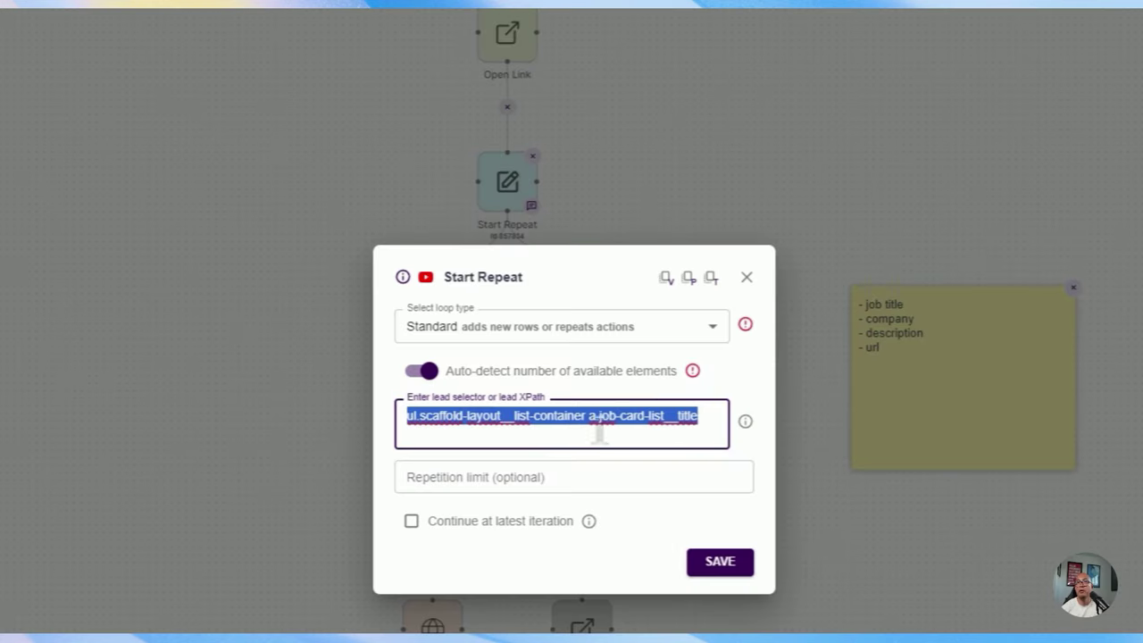
pyautogui.press('Escape')
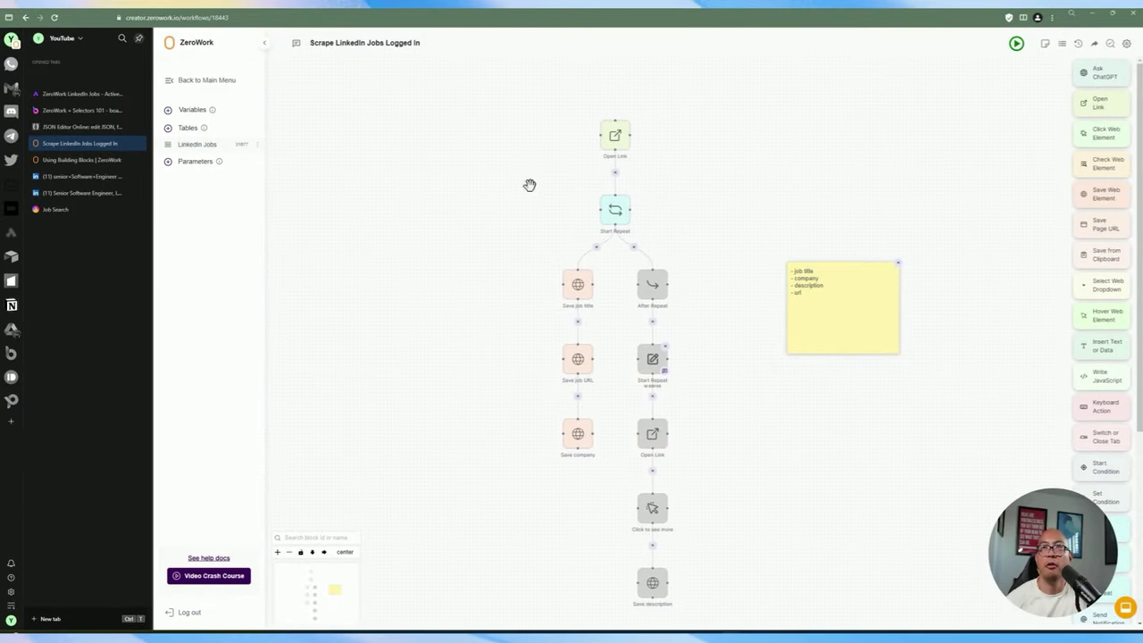
# Mark the Save job title, Save job URL and Save company blocks inside the first loop and clear the selection.
pyautogui.moveTo(530, 184); pyautogui.dragTo(571, 188)
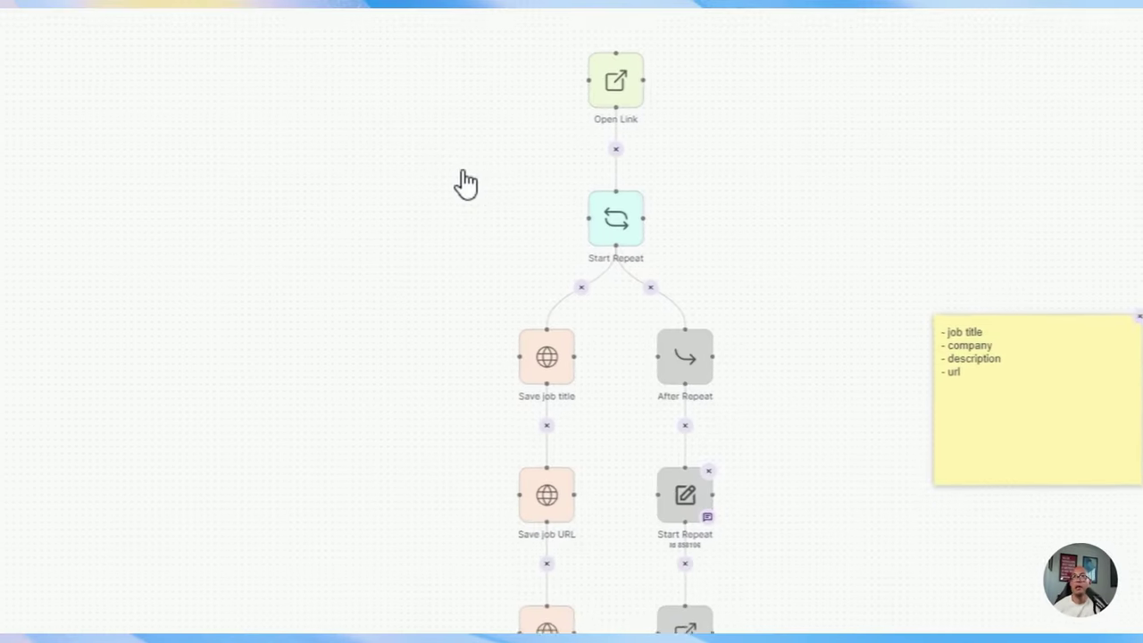
pyautogui.moveTo(466, 183); pyautogui.dragTo(646, 471)
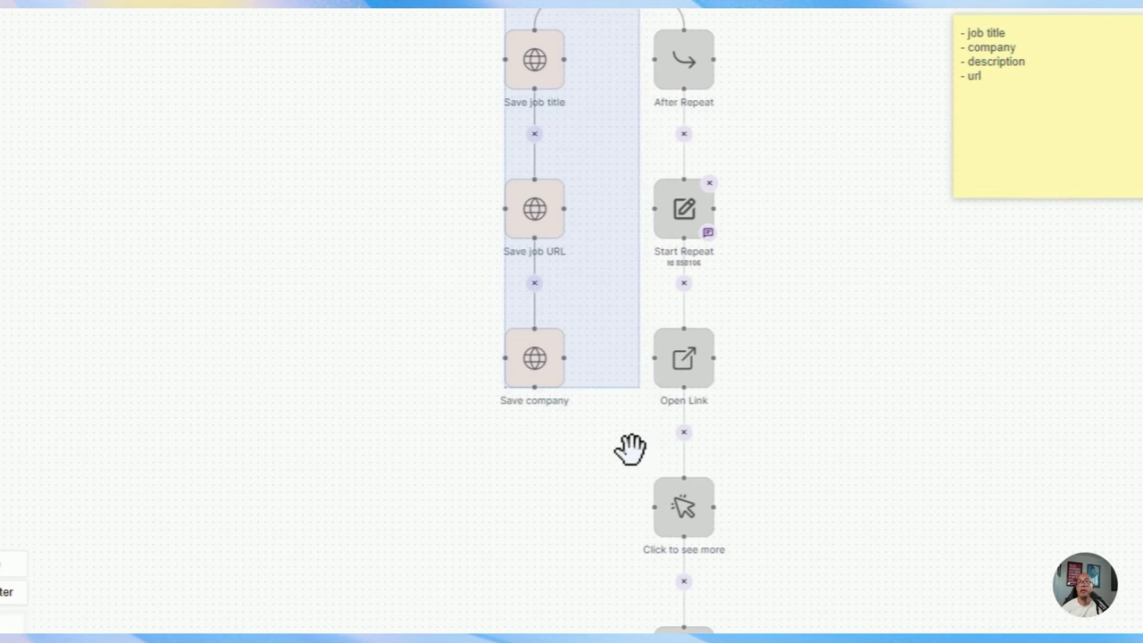
pyautogui.click(474, 459)
pyautogui.scroll(5, 485, 234)
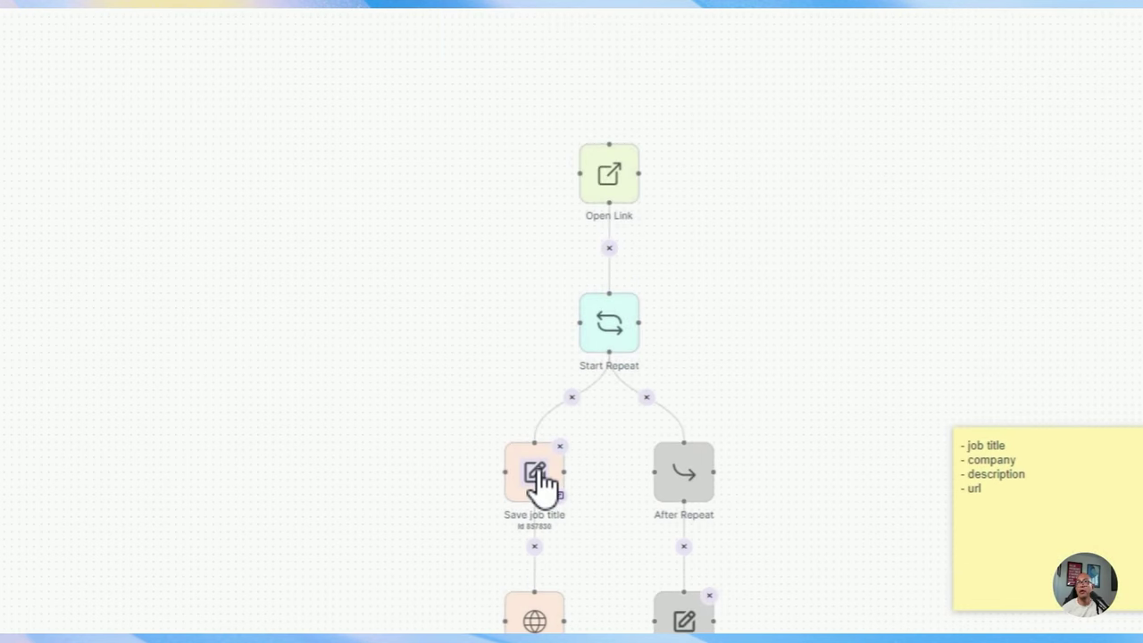
# Open the Save job title block and examine its a.job-card-list__title selector and the nth={loop_index,0} suffix.
pyautogui.doubleClick(536, 470)
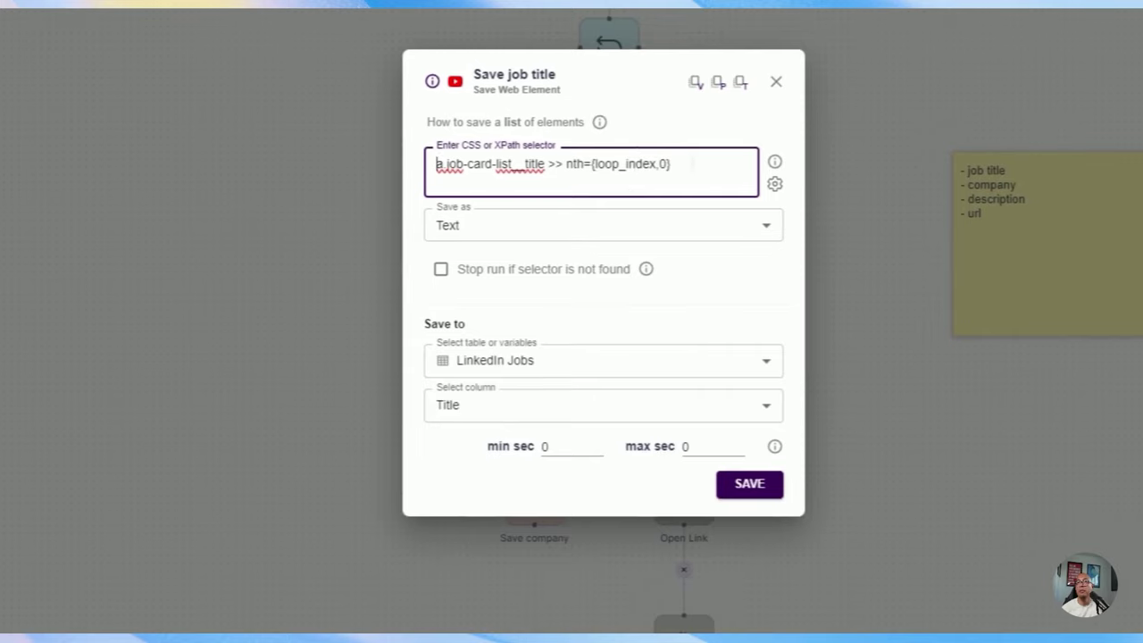
pyautogui.moveTo(671, 485); pyautogui.dragTo(435, 485)
pyautogui.click(544, 484)
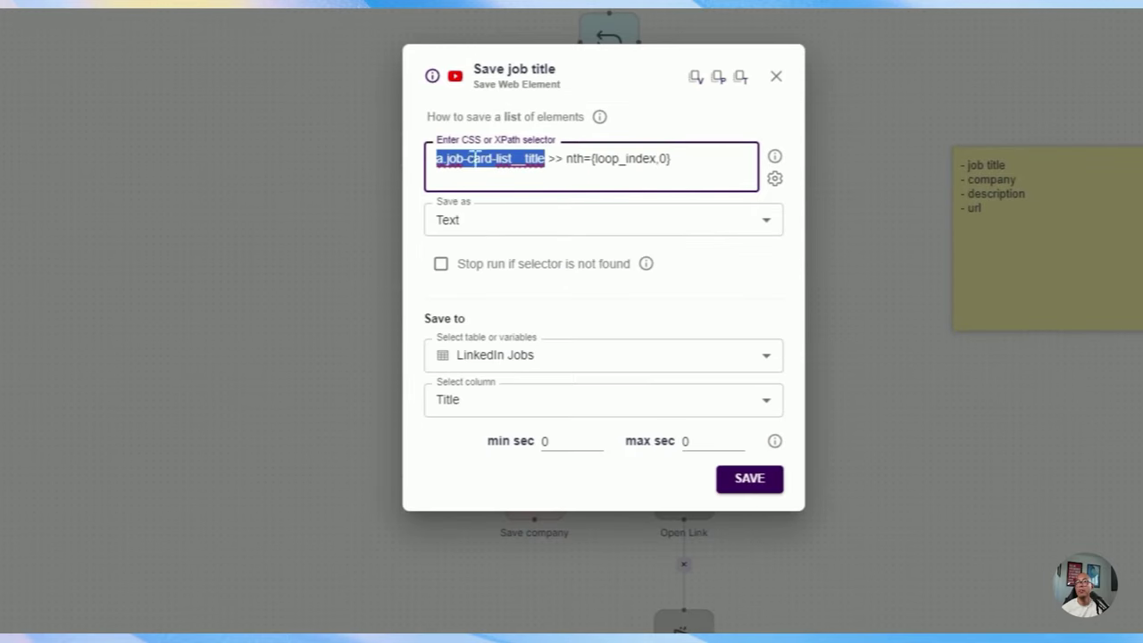
pyautogui.click(547, 485)
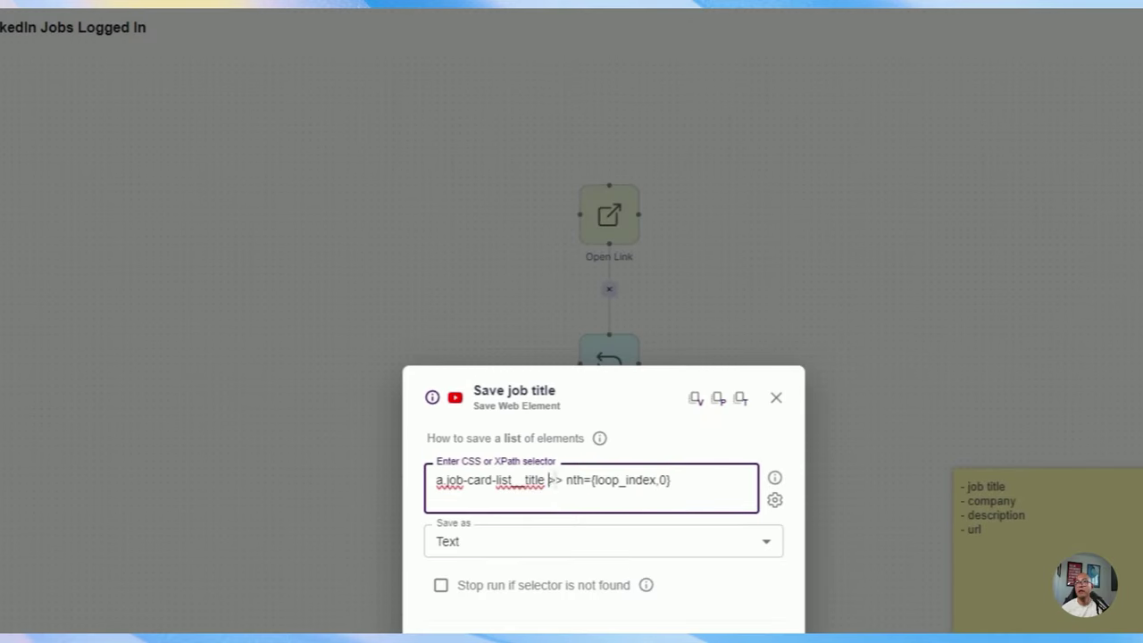
pyautogui.moveTo(547, 480); pyautogui.dragTo(672, 480)
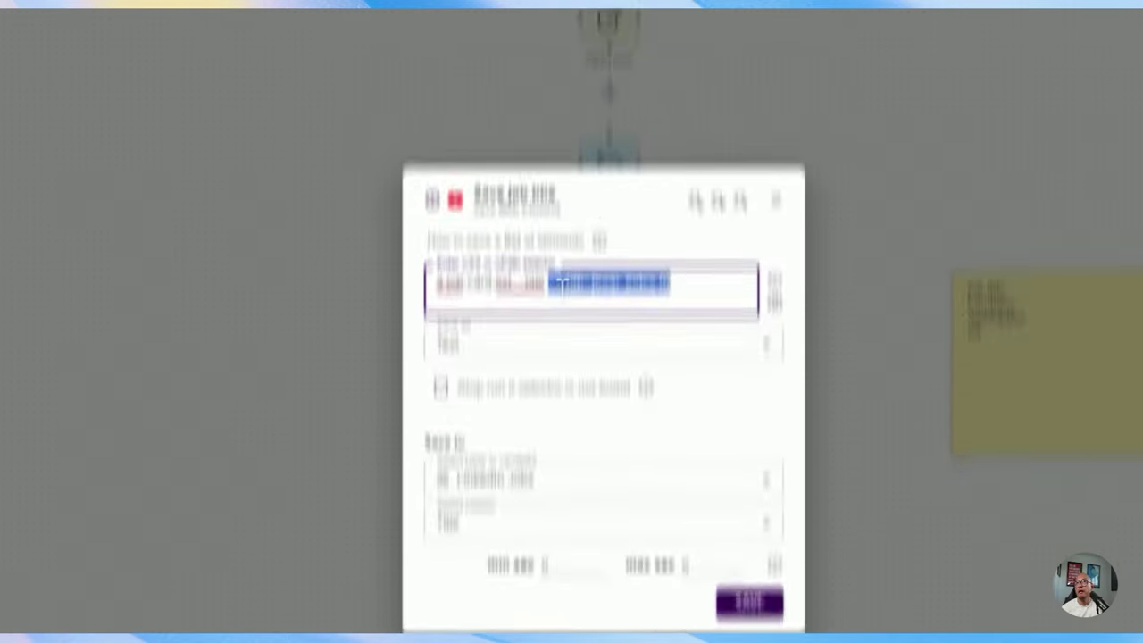
pyautogui.moveTo(671, 474); pyautogui.dragTo(572, 474)
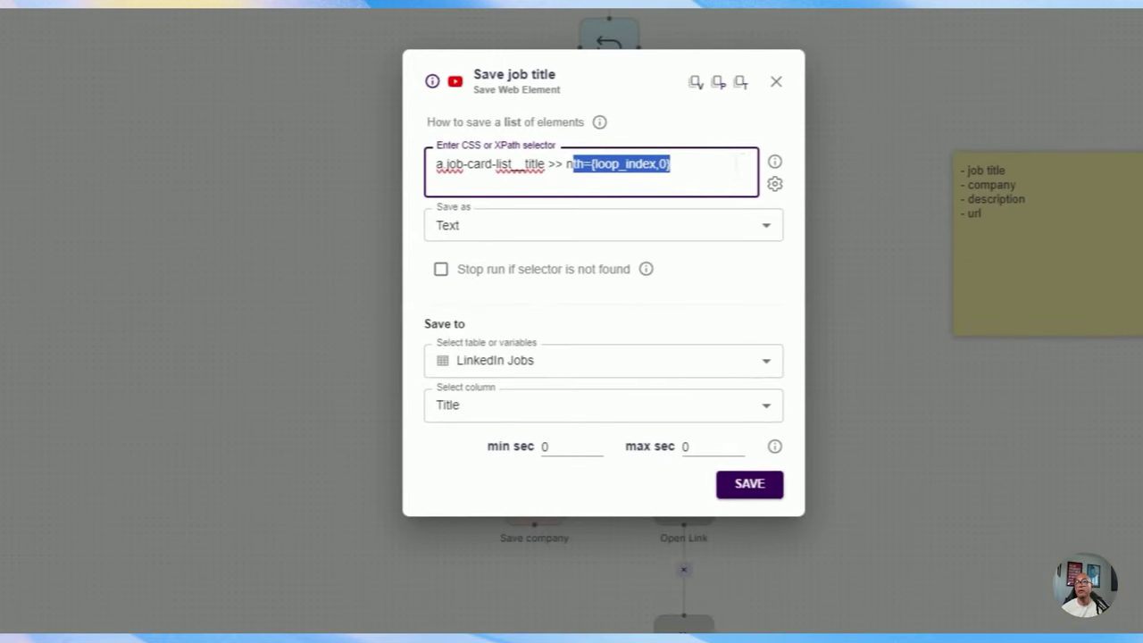
pyautogui.click(683, 169)
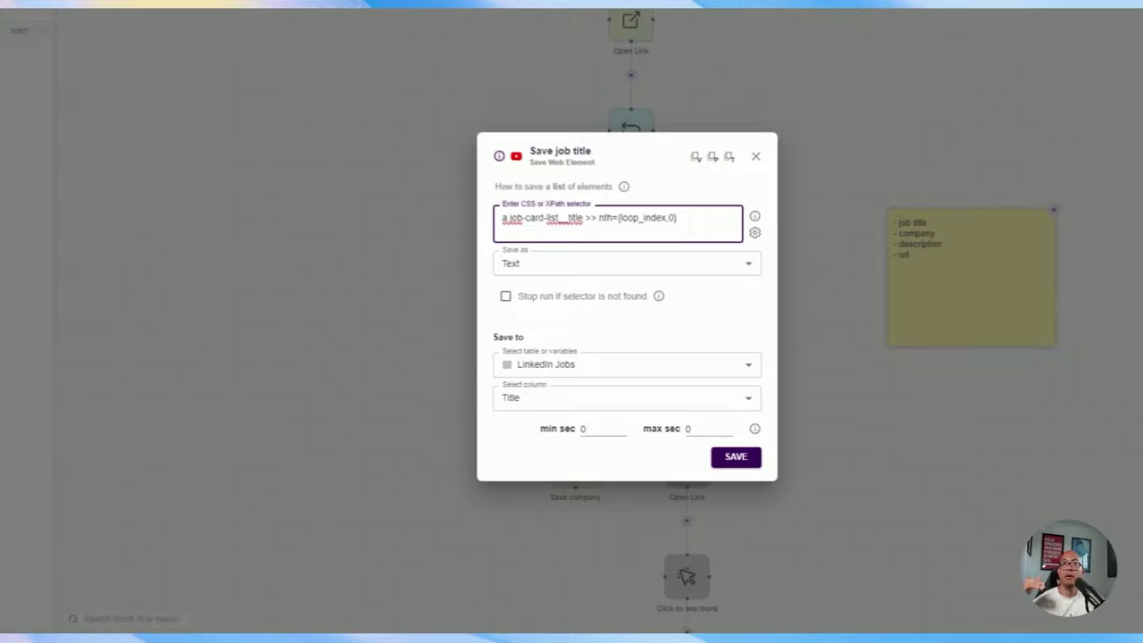
# Highlight the loop_index part, the job-card-list__title class and the whole nth suffix of the selector in turn.
pyautogui.hotkey('ctrl', 'shift', 'Left')
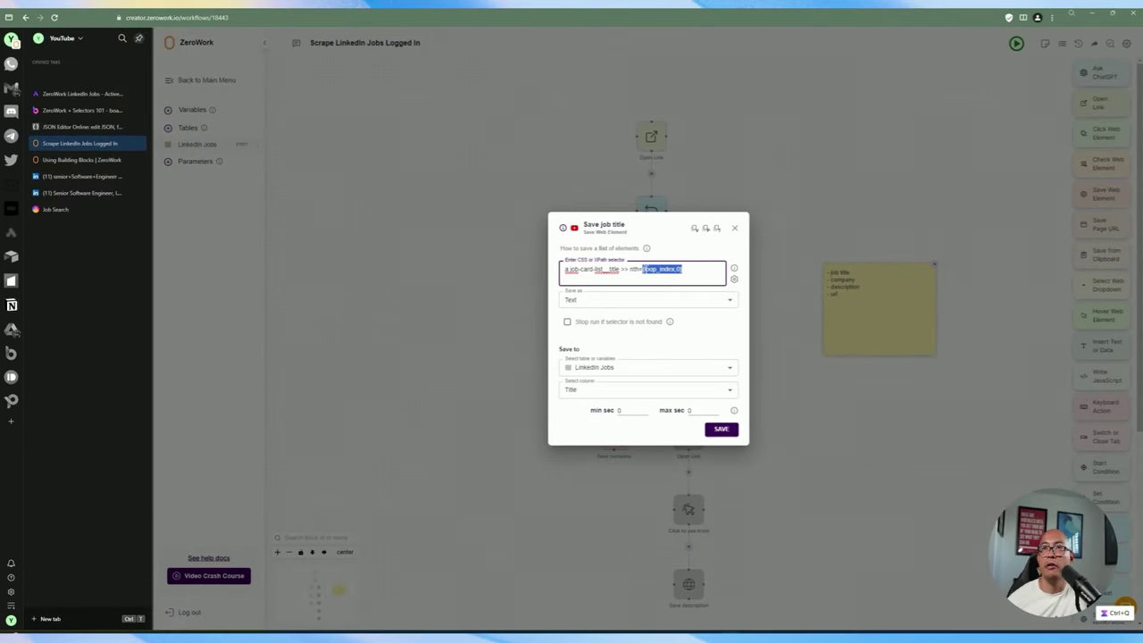
pyautogui.click(618, 269)
pyautogui.hotkey('ctrl', 'shift', 'Left')
pyautogui.hotkey('ctrl', 'shift', 'Left')
pyautogui.hotkey('ctrl', 'shift', 'Left')
pyautogui.hotkey('ctrl', 'shift', 'Left')
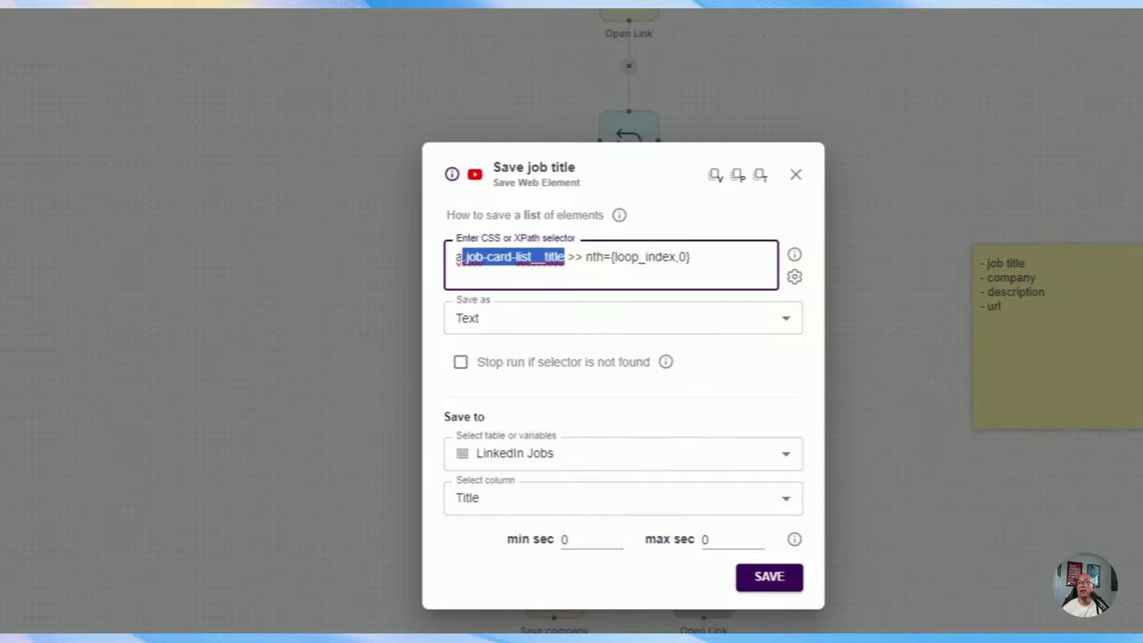
pyautogui.hotkey('shift', 'End')
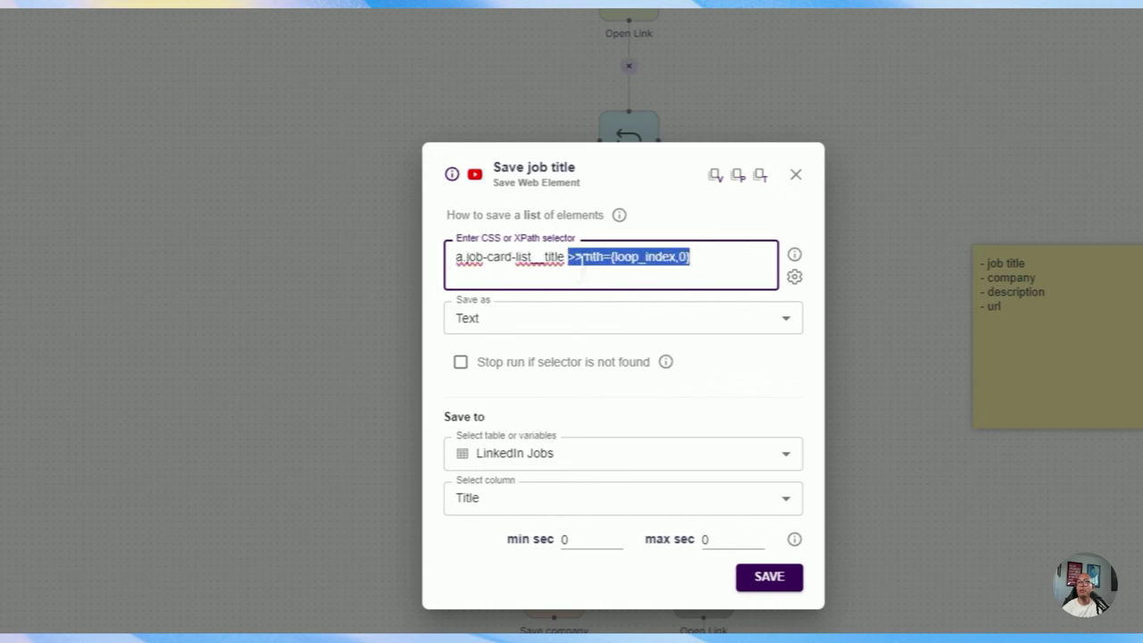
pyautogui.click(660, 257)
pyautogui.click(559, 259)
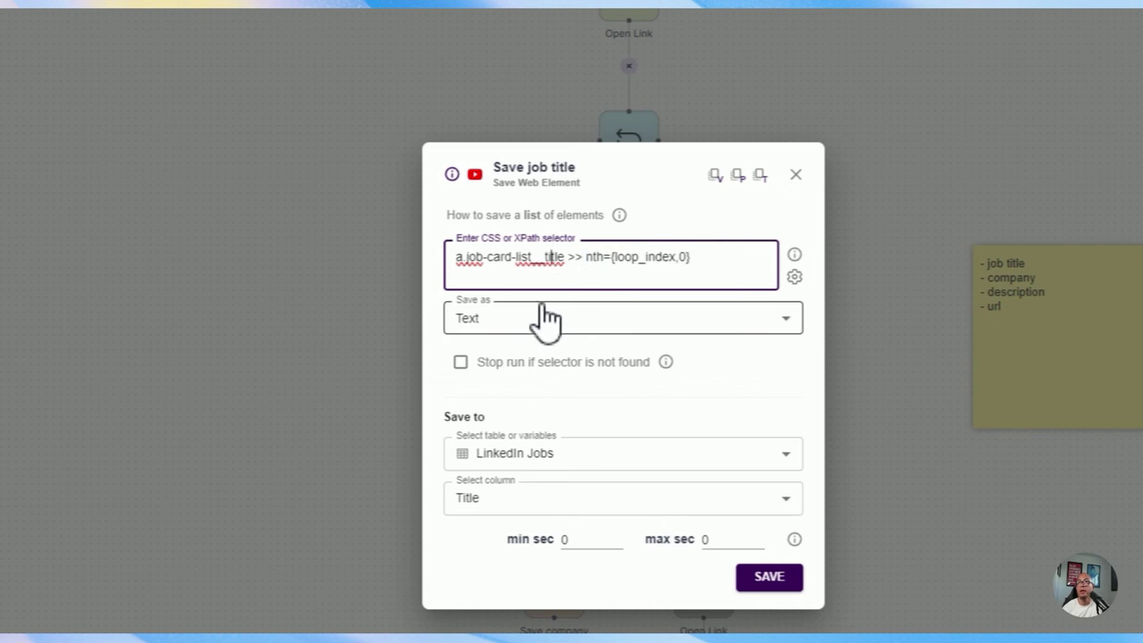
# Look through the Save as formats and the table or variables choices for the job title, keeping Text and LinkedIn Jobs.
pyautogui.click(497, 331)
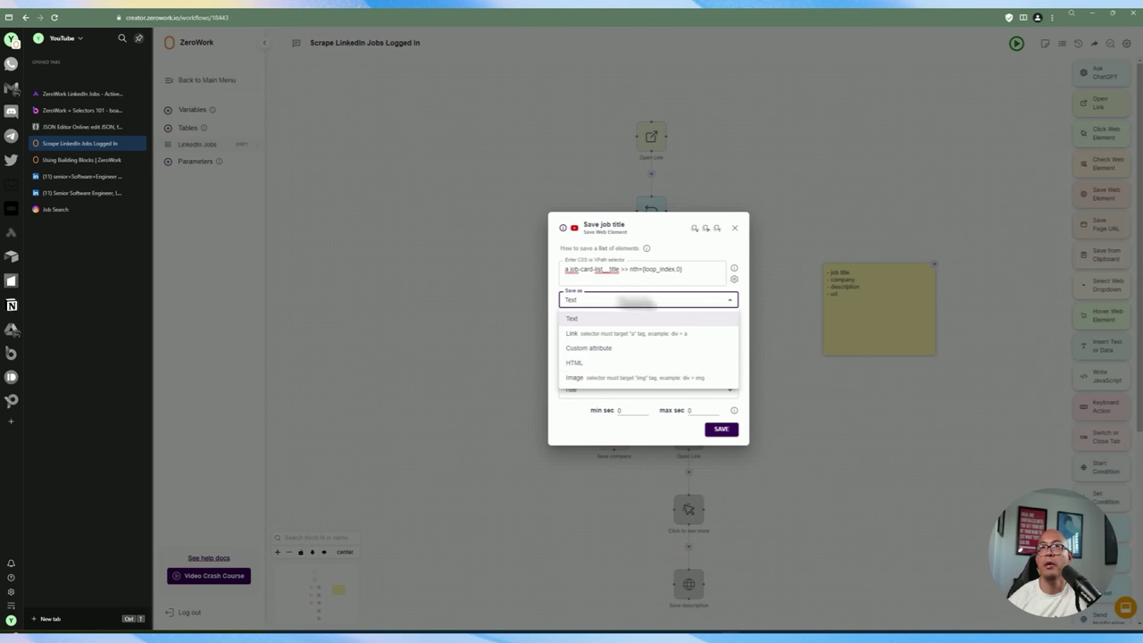
pyautogui.click(651, 258)
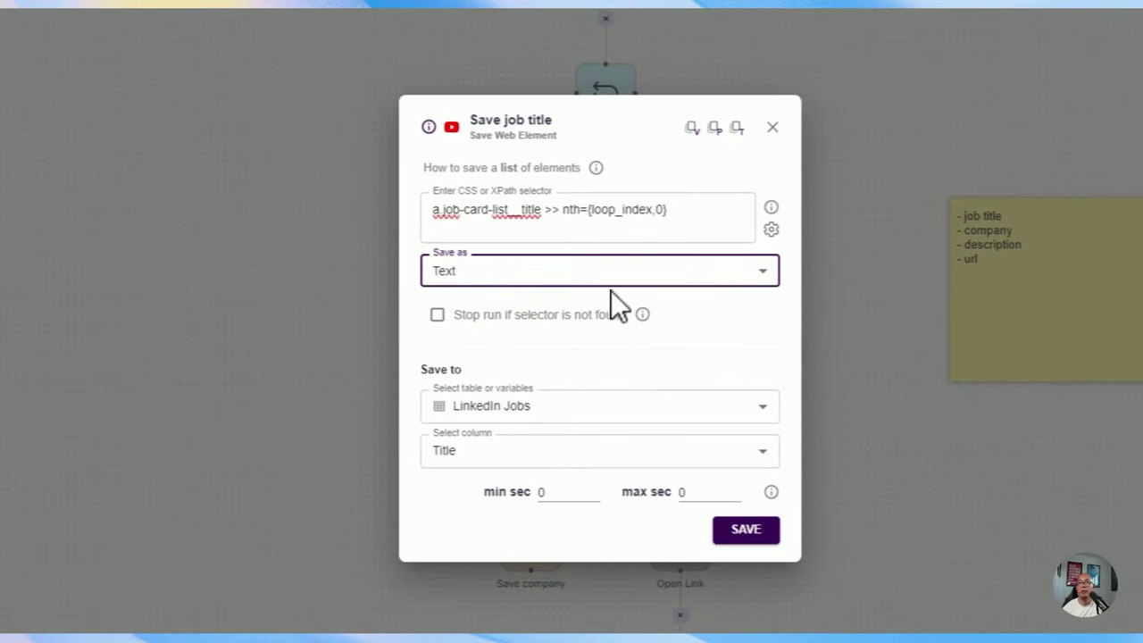
pyautogui.click(545, 407)
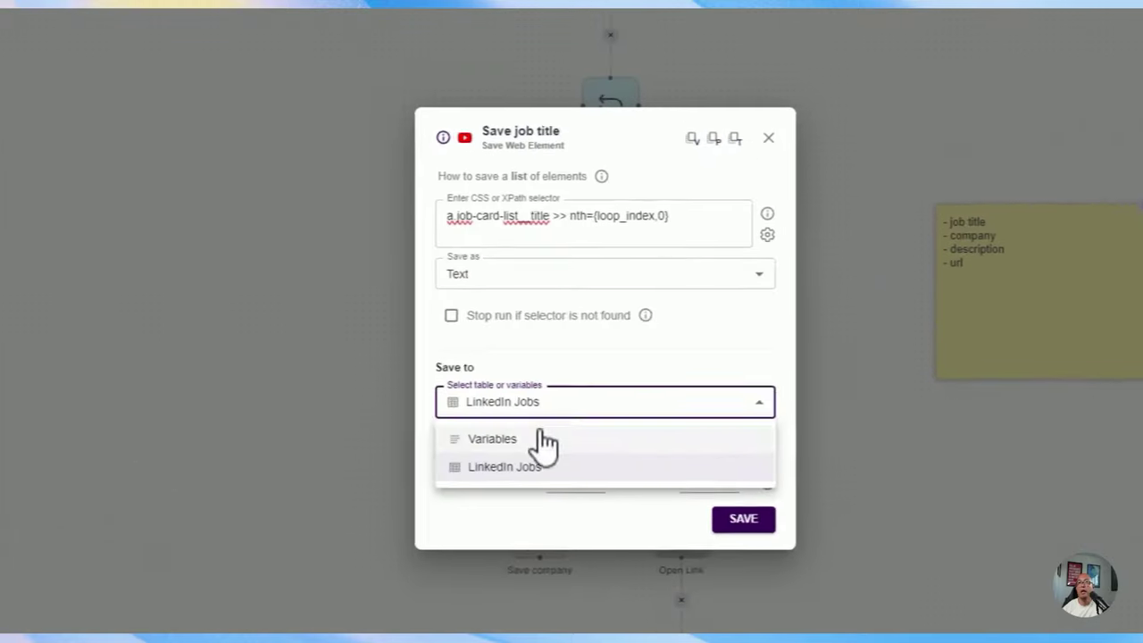
pyautogui.click(508, 411)
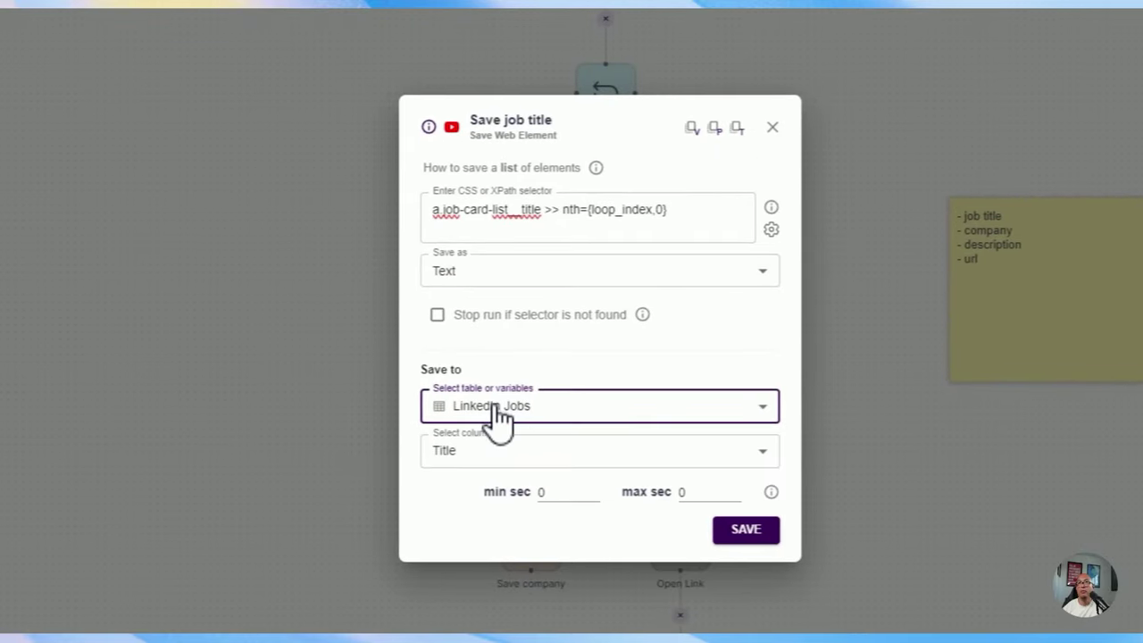
# Try Variables as the save destination, and return it to the LinkedIn Jobs table with the Title column.
pyautogui.click(499, 412)
pyautogui.click(487, 447)
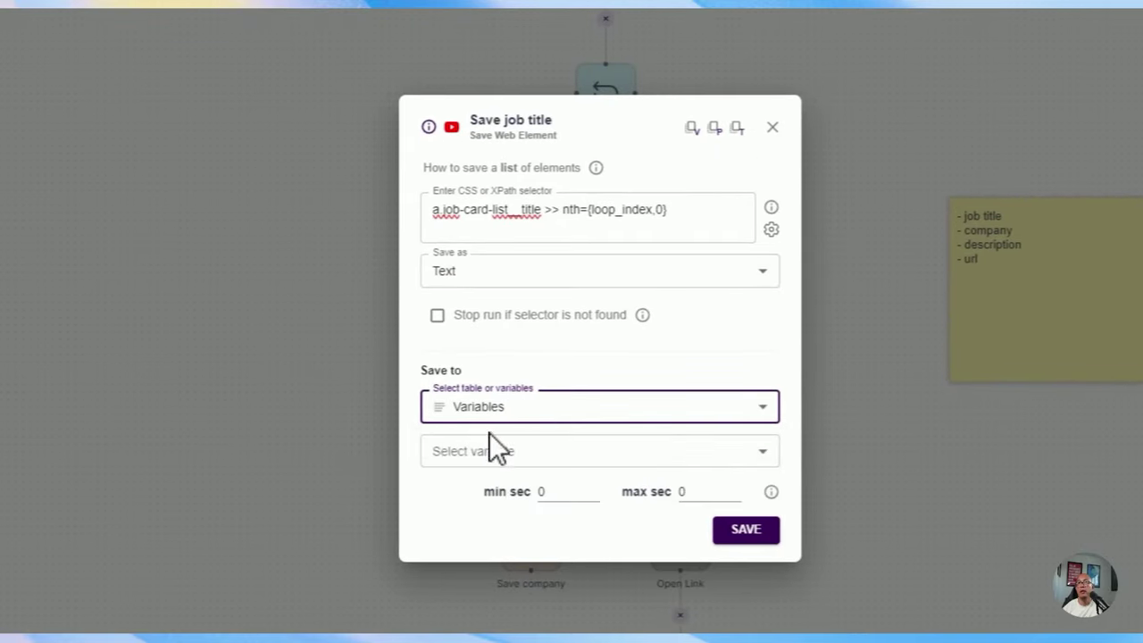
pyautogui.click(489, 416)
pyautogui.click(487, 474)
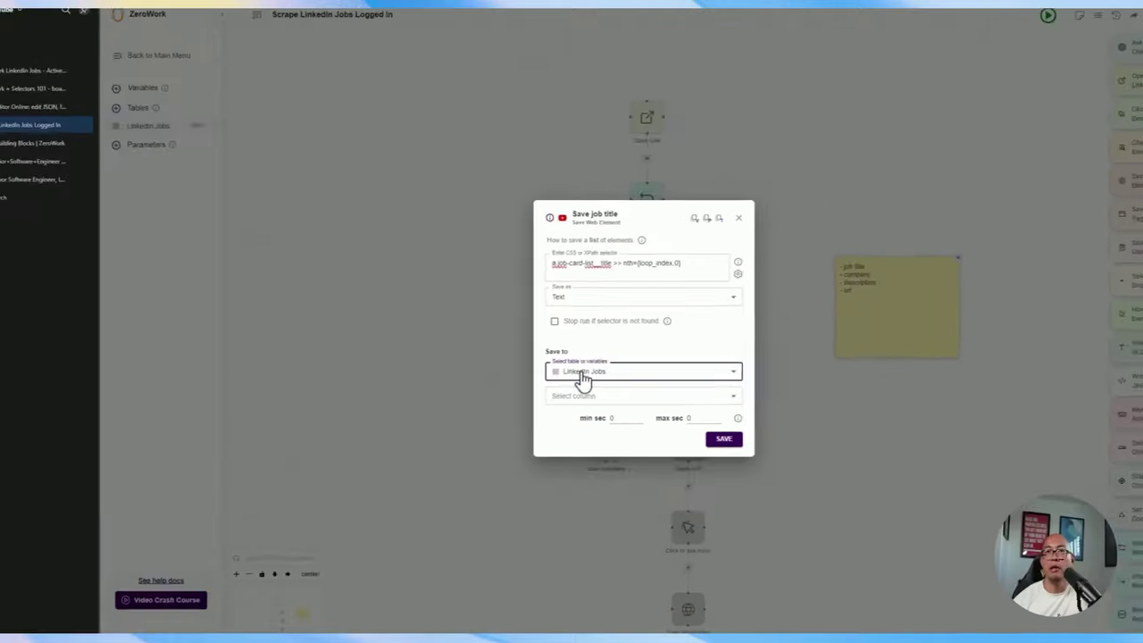
pyautogui.click(593, 390)
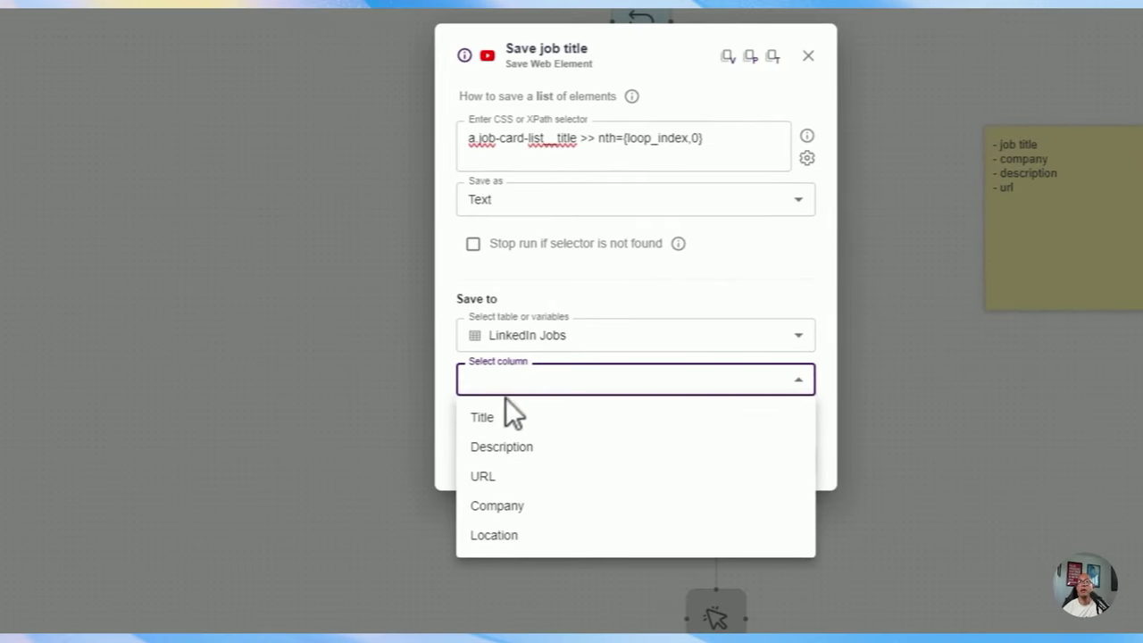
pyautogui.click(502, 416)
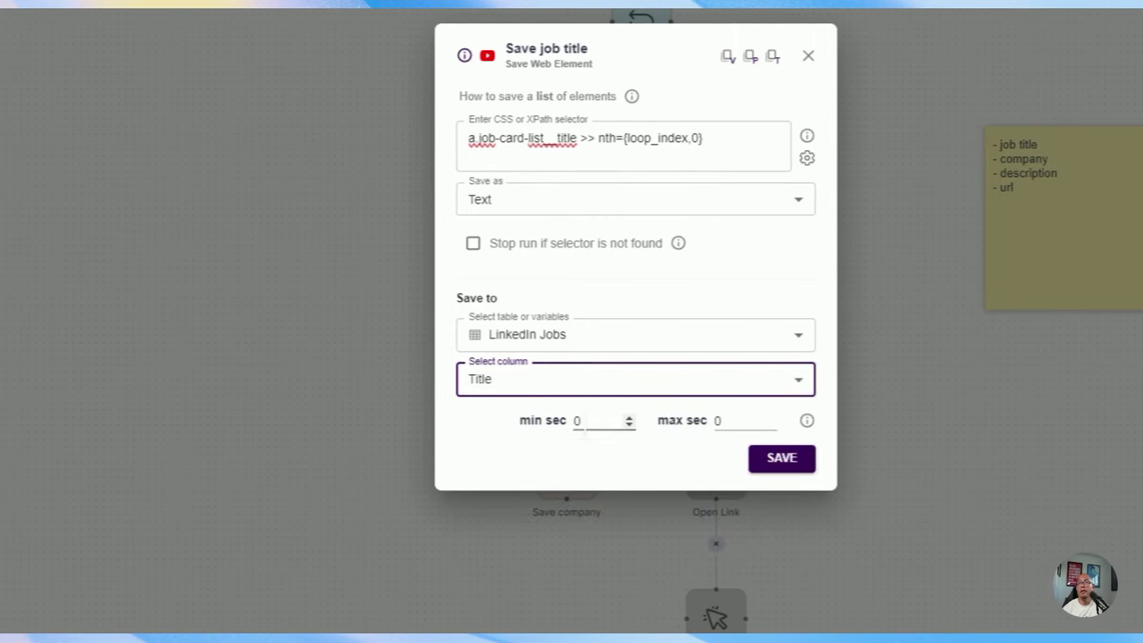
# Highlight the min sec and max sec delay settings and save the Save job title block.
pyautogui.doubleClick(531, 420)
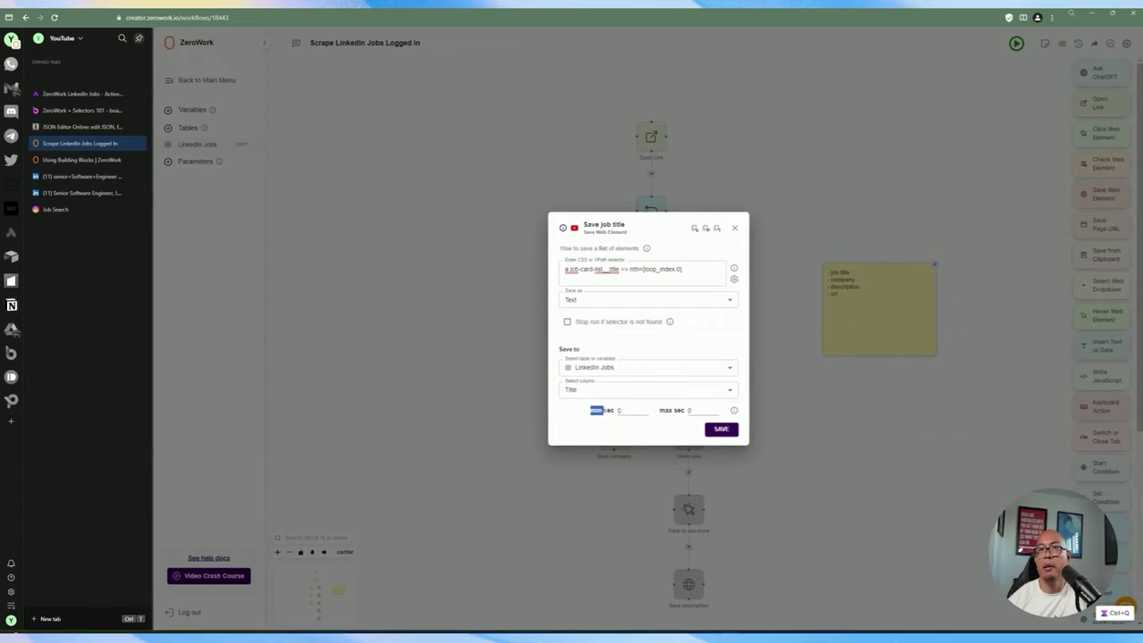
pyautogui.moveTo(664, 410); pyautogui.dragTo(680, 415)
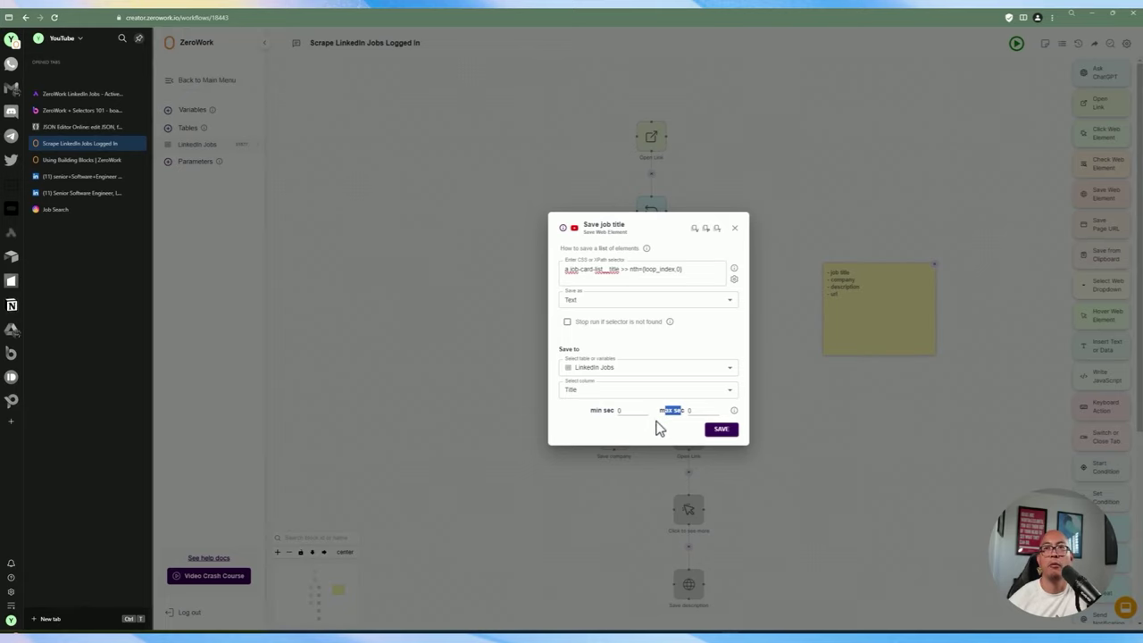
pyautogui.click(721, 432)
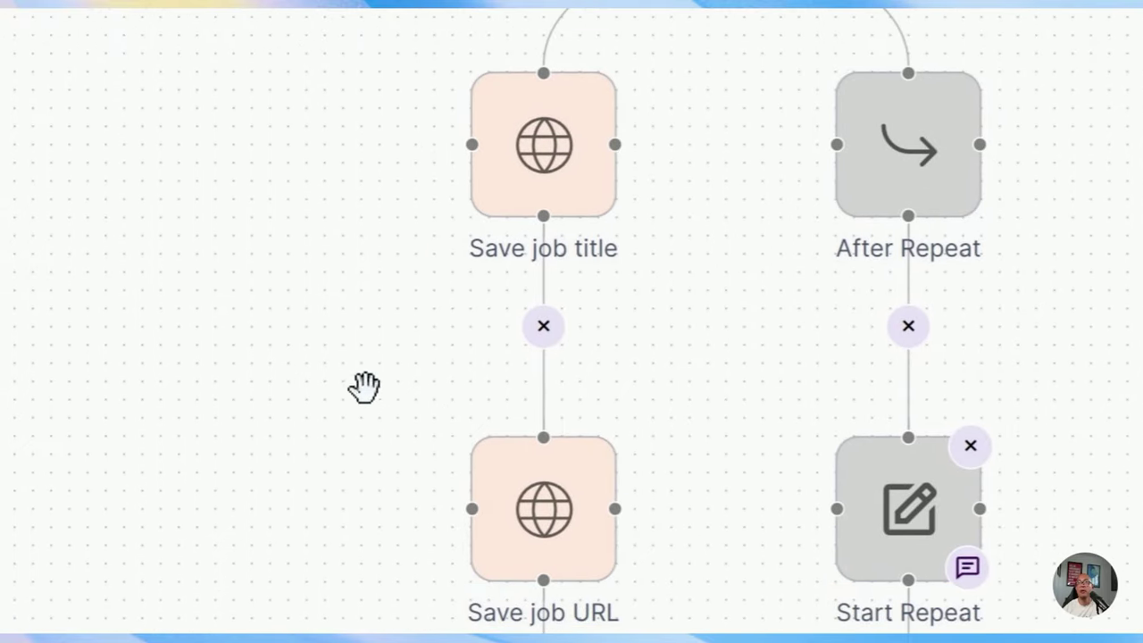
# Open the Save job title block's name for editing and leave it without entering a new name.
pyautogui.click(508, 251)
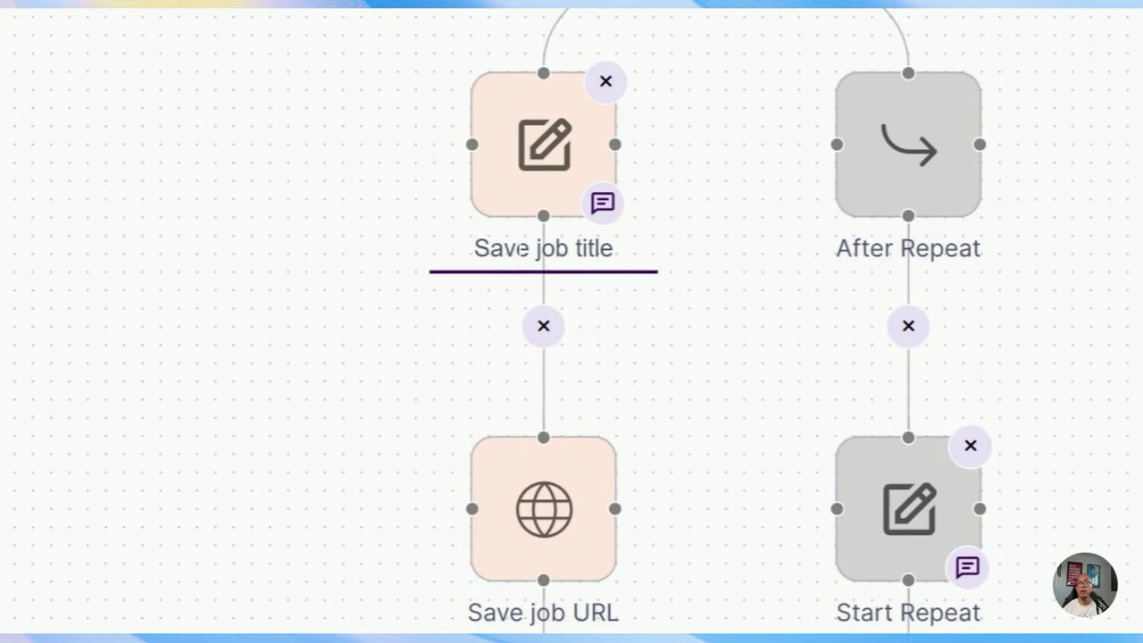
pyautogui.doubleClick(497, 248)
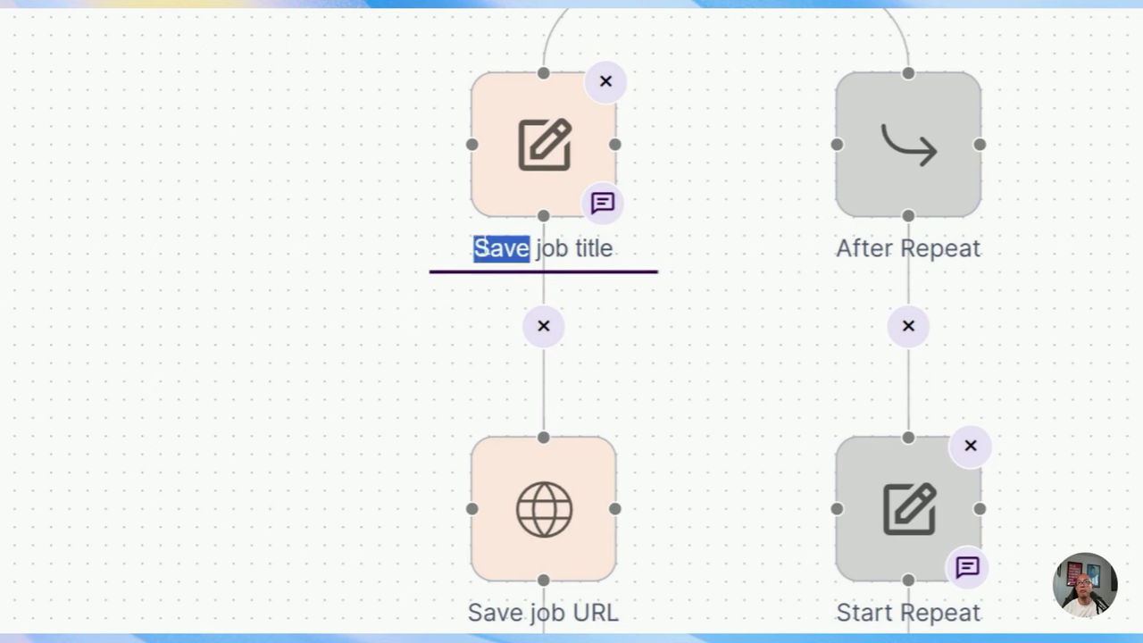
pyautogui.click(284, 248)
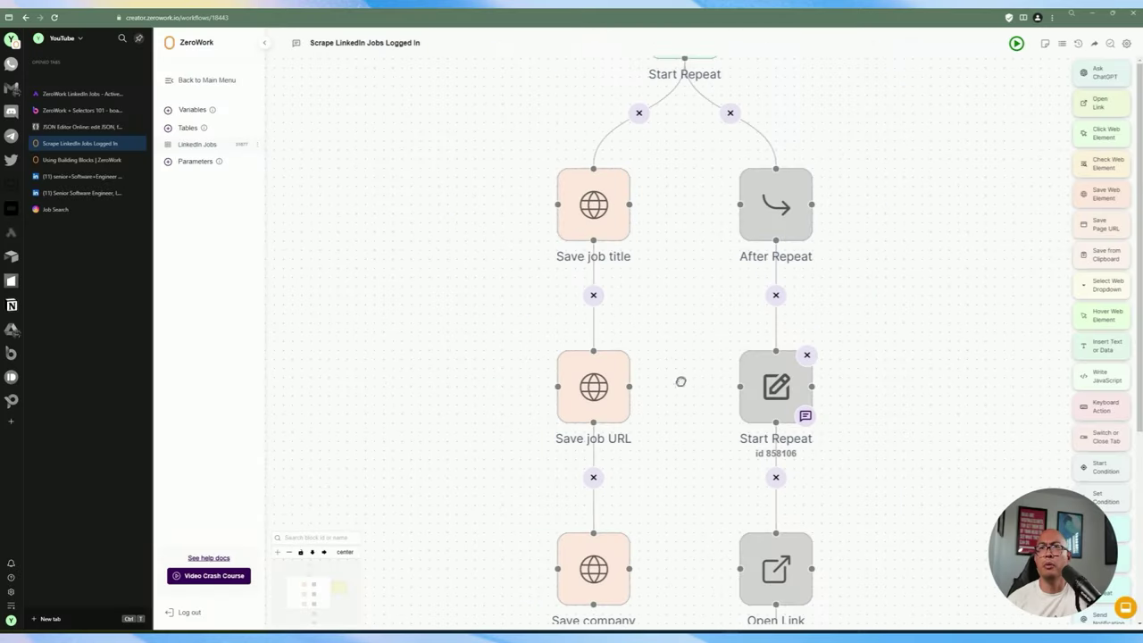
# Review the CSS selector of the Save job title block in the loop, and leave the block unchanged.
pyautogui.moveTo(675, 454); pyautogui.dragTo(670, 292)
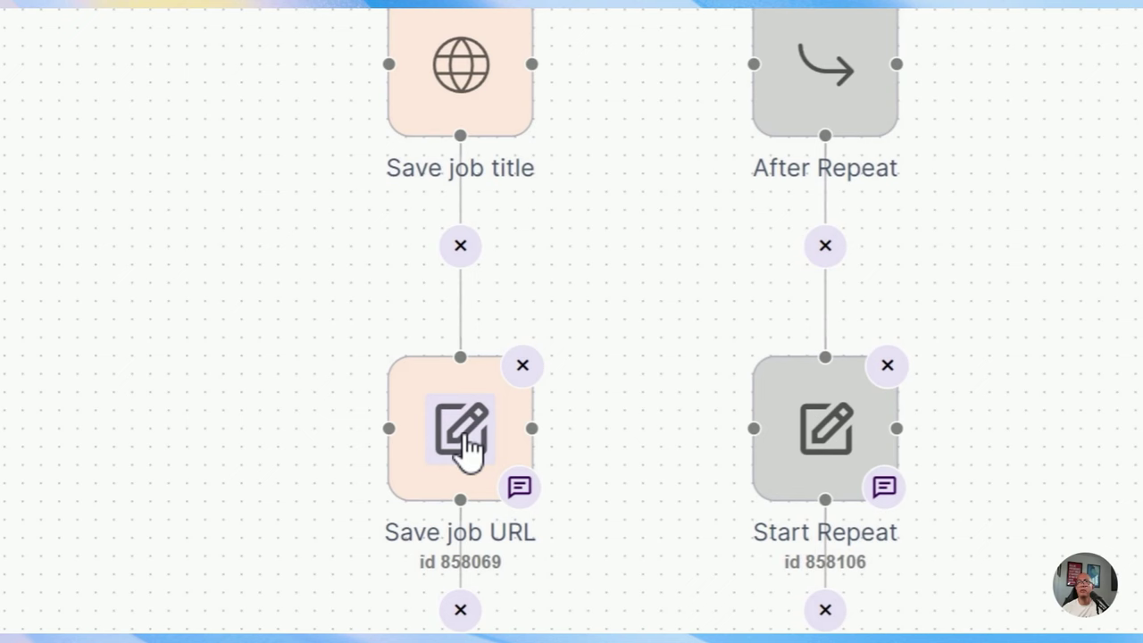
pyautogui.scroll(5, 466, 446)
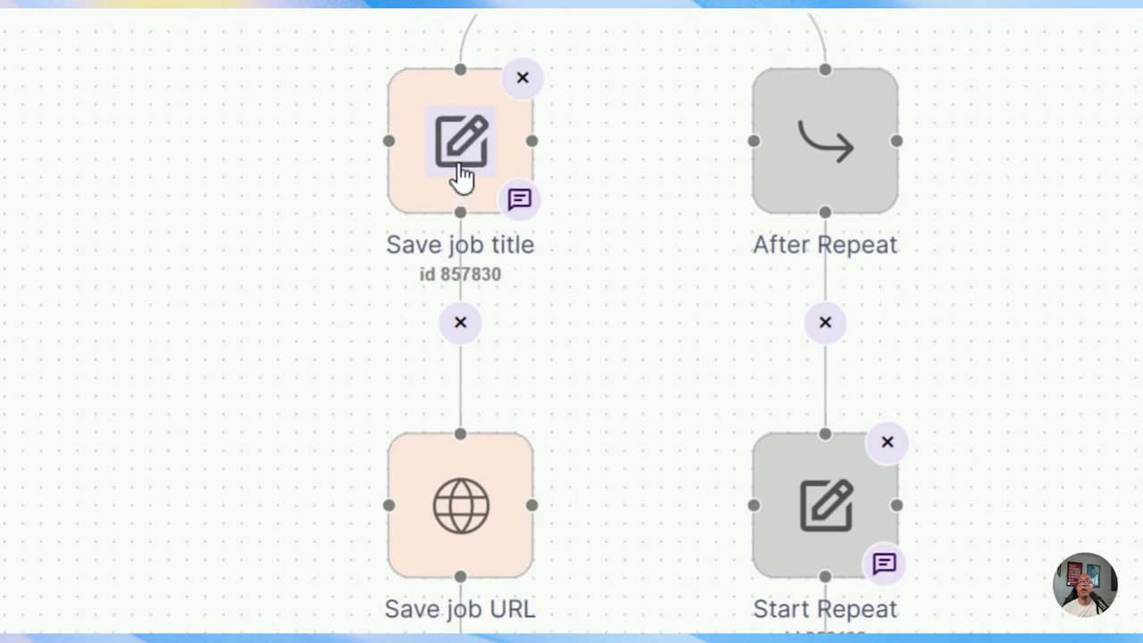
pyautogui.click(461, 162)
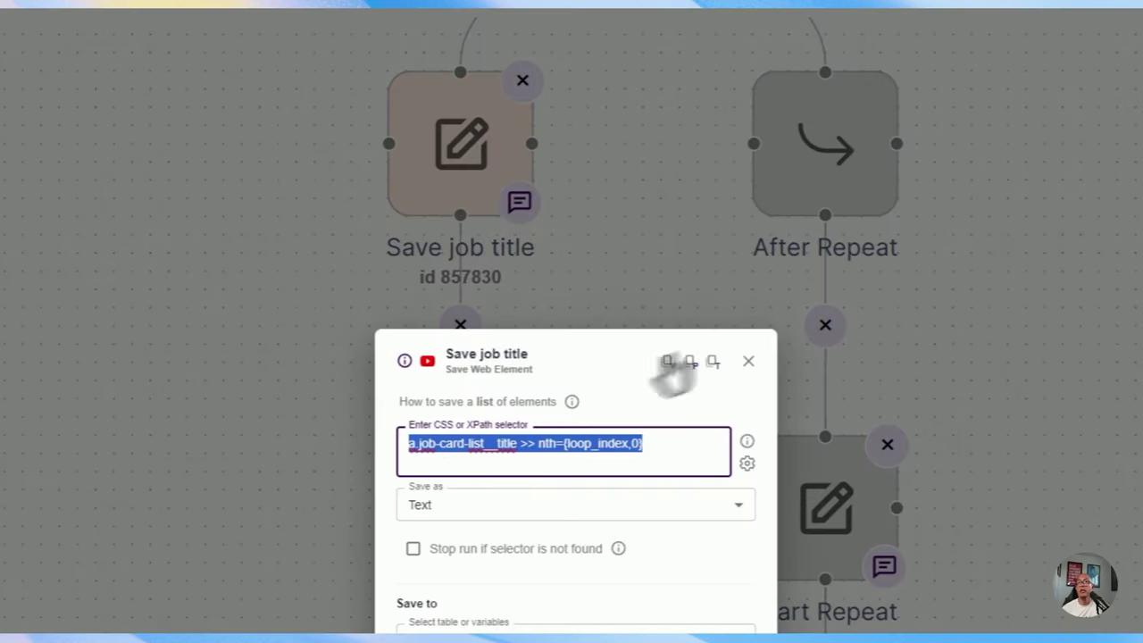
pyautogui.click(748, 361)
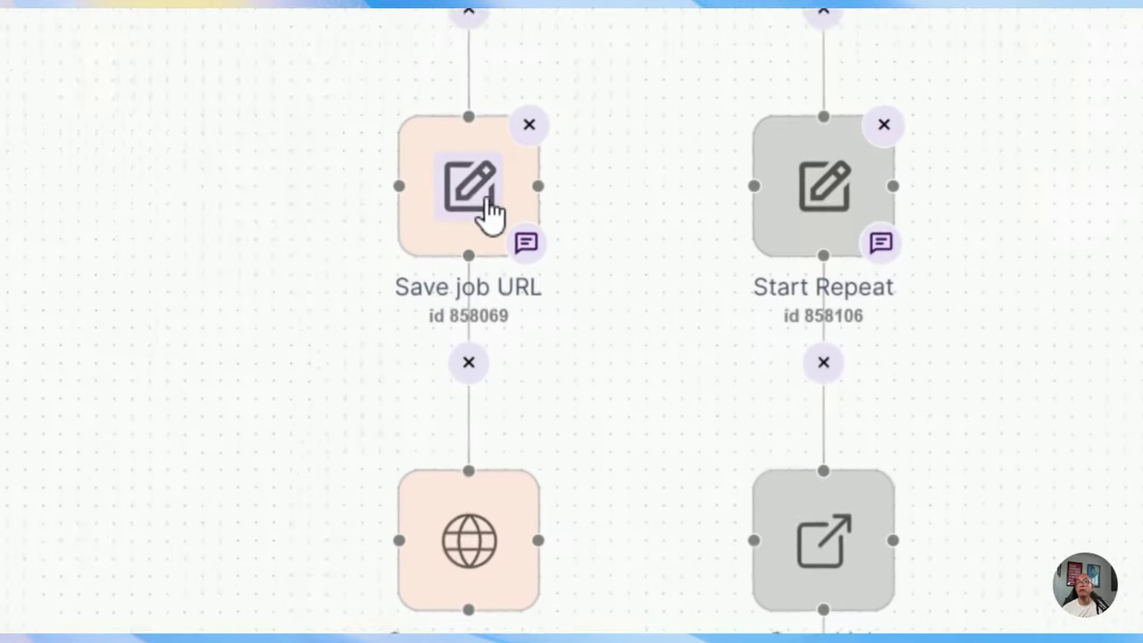
# Review the Save job URL block's selector, link save type, LinkedIn Jobs table, URL column and delay settings, and close it without saving.
pyautogui.click(569, 348)
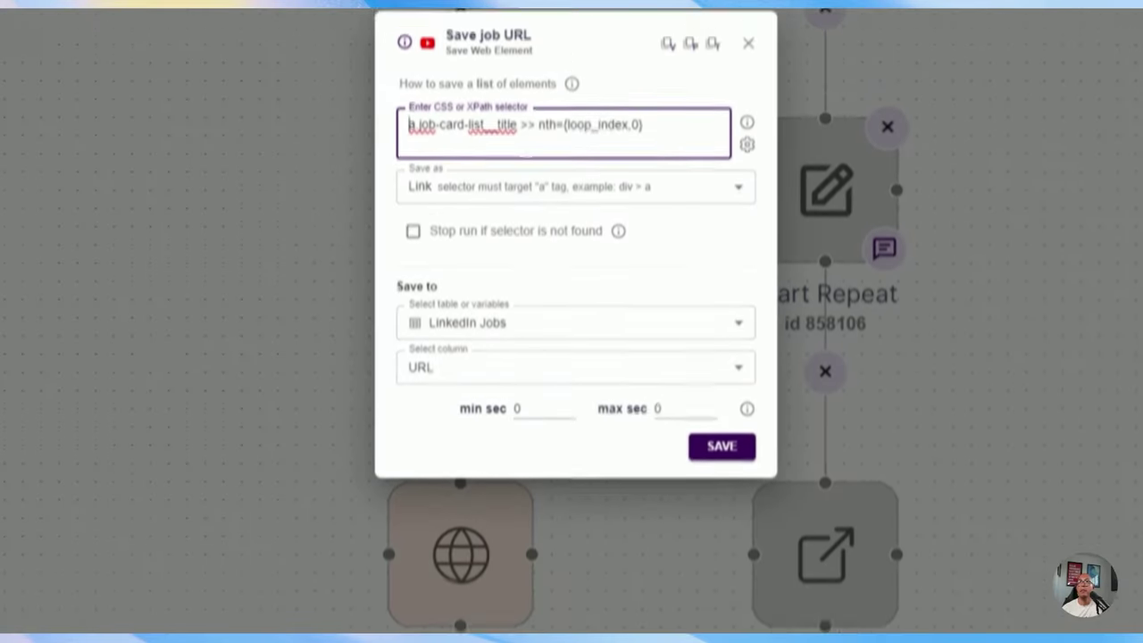
pyautogui.moveTo(643, 94); pyautogui.dragTo(370, 100)
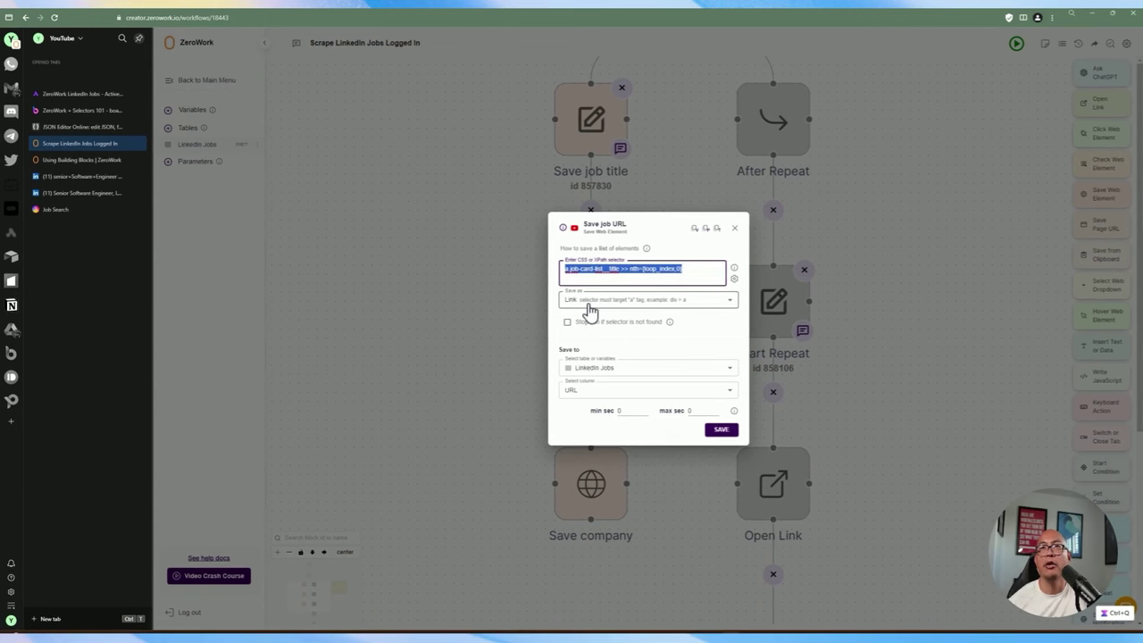
pyautogui.click(625, 390)
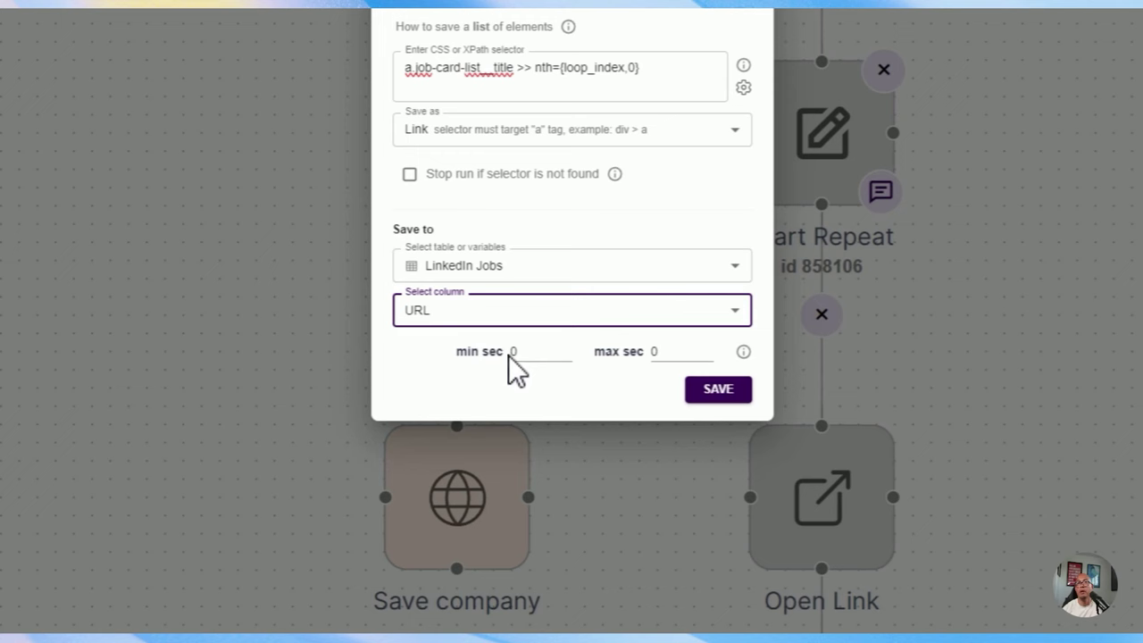
pyautogui.press('Tab')
pyautogui.press('Tab')
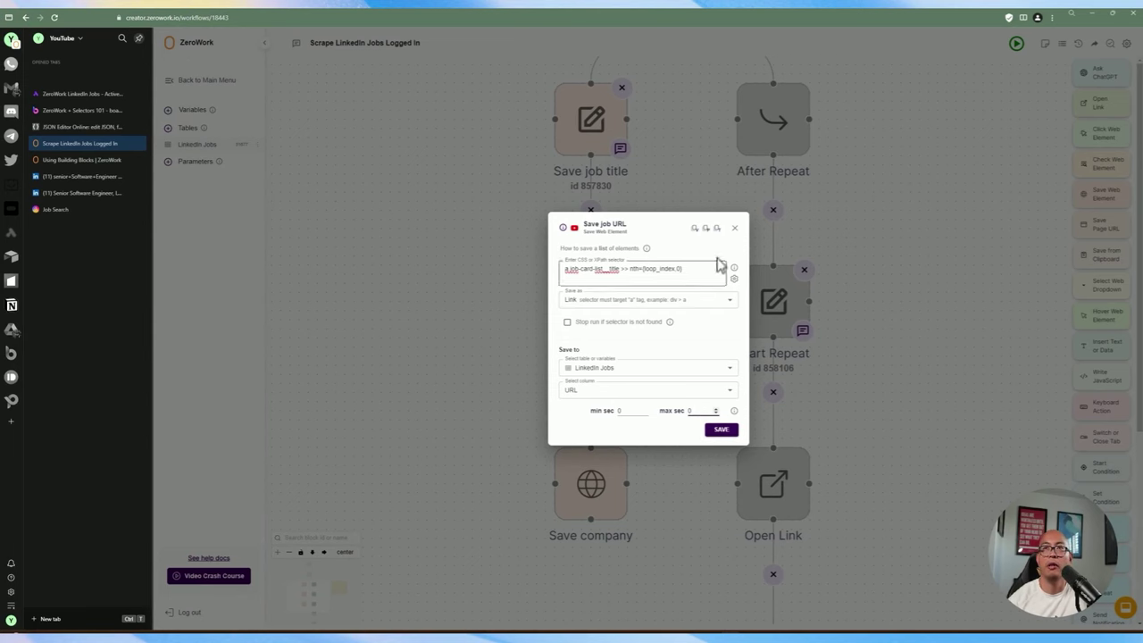
pyautogui.click(735, 230)
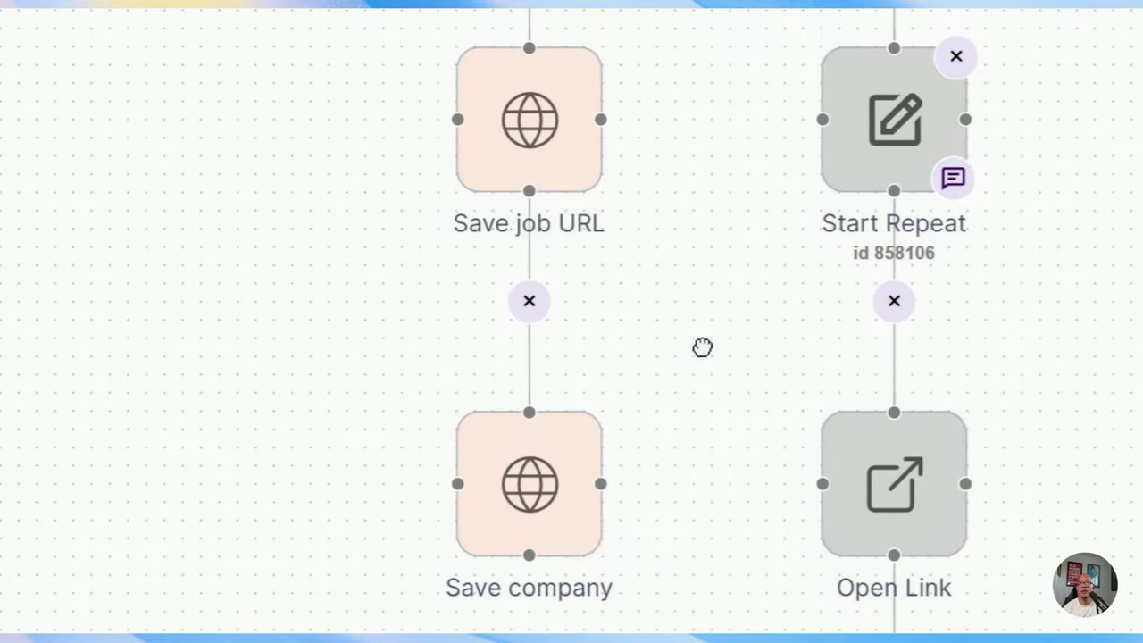
# Open the Save company block's settings and highlight its CSS selector.
pyautogui.moveTo(579, 622)
pyautogui.click(536, 483)
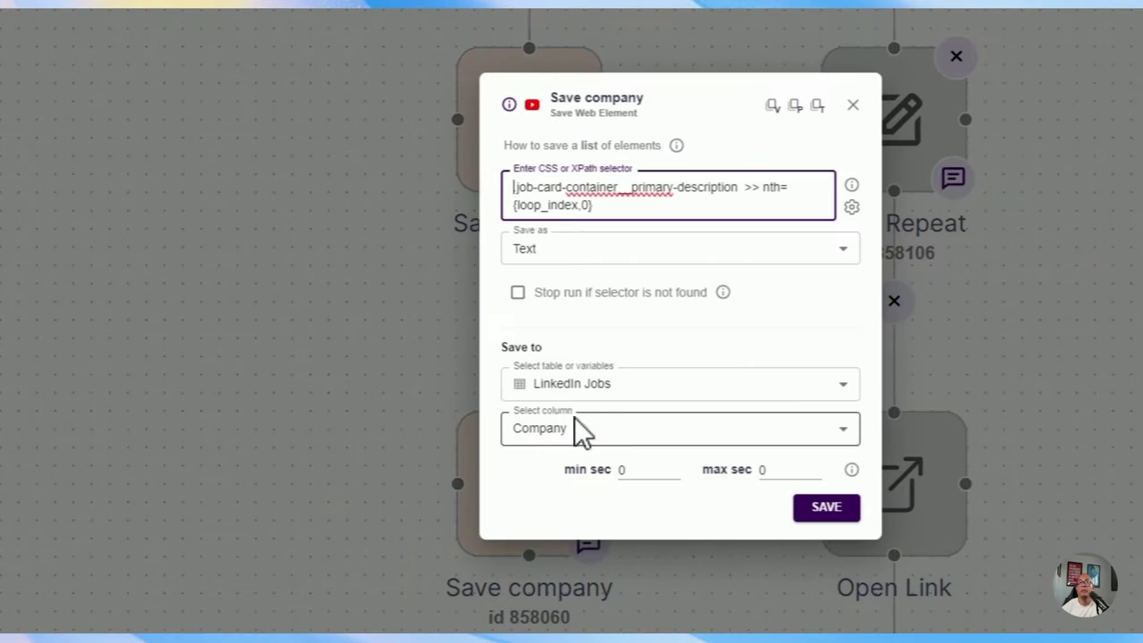
pyautogui.moveTo(593, 205); pyautogui.dragTo(515, 187)
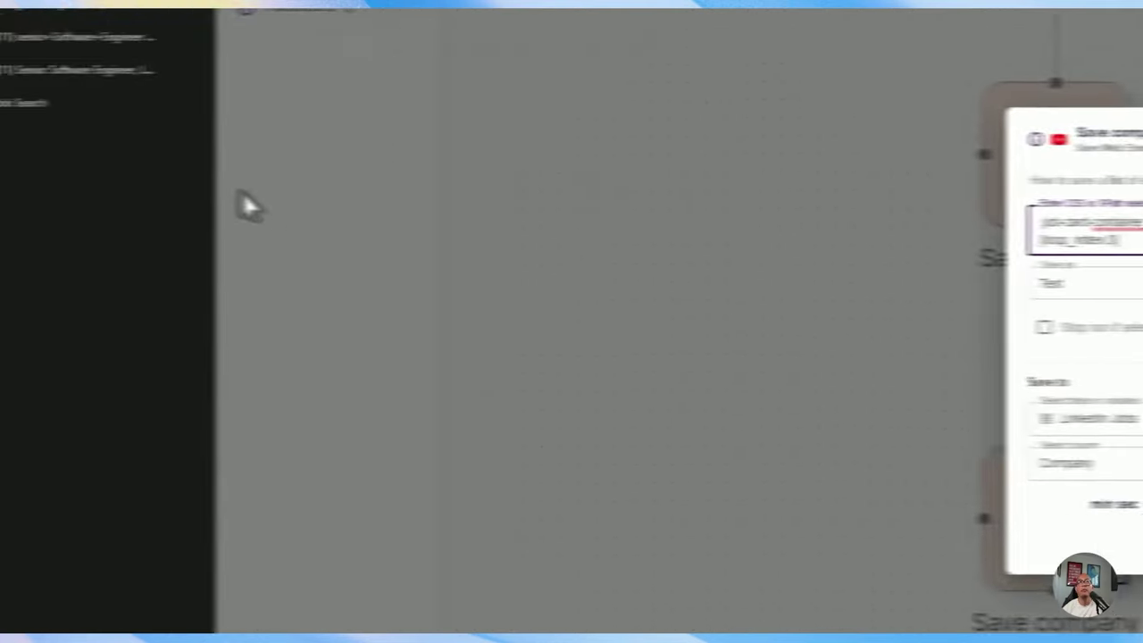
# Switch to the LinkedIn job results page, highlight company names in the job cards, and inspect the Morgan Stanley name's page element.
pyautogui.click(154, 159)
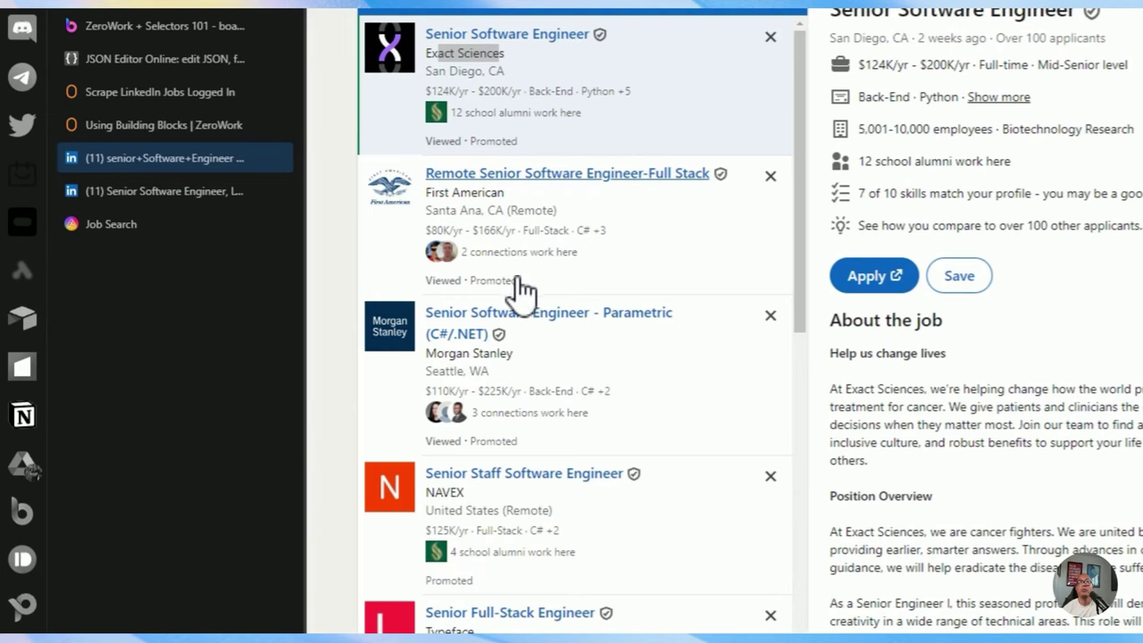
pyautogui.moveTo(432, 53); pyautogui.dragTo(483, 55)
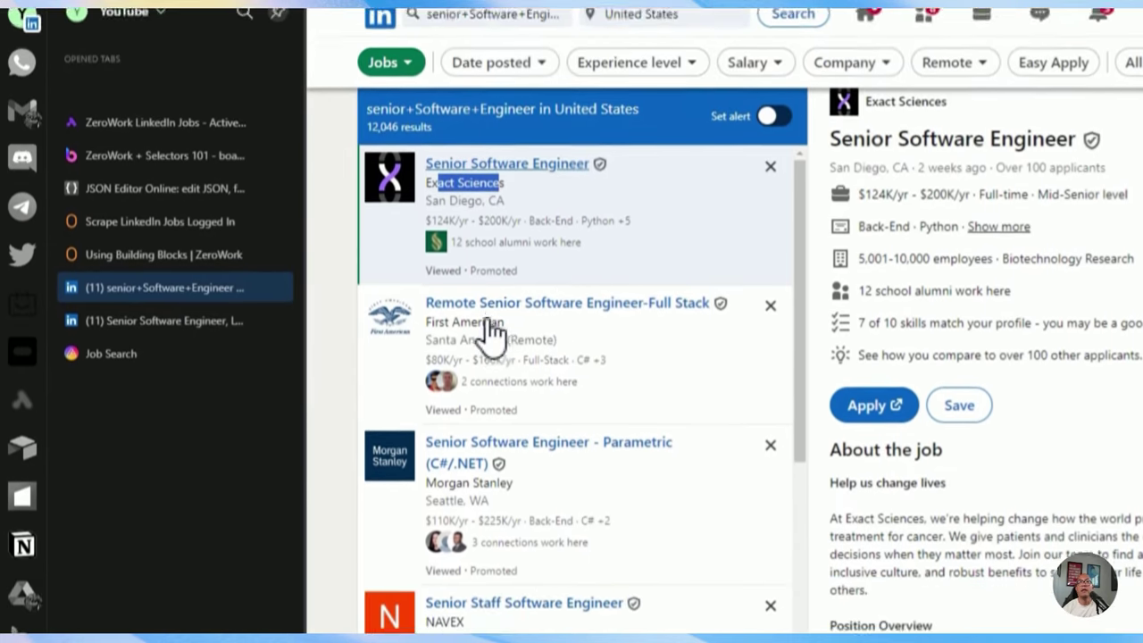
pyautogui.moveTo(504, 379); pyautogui.dragTo(438, 380)
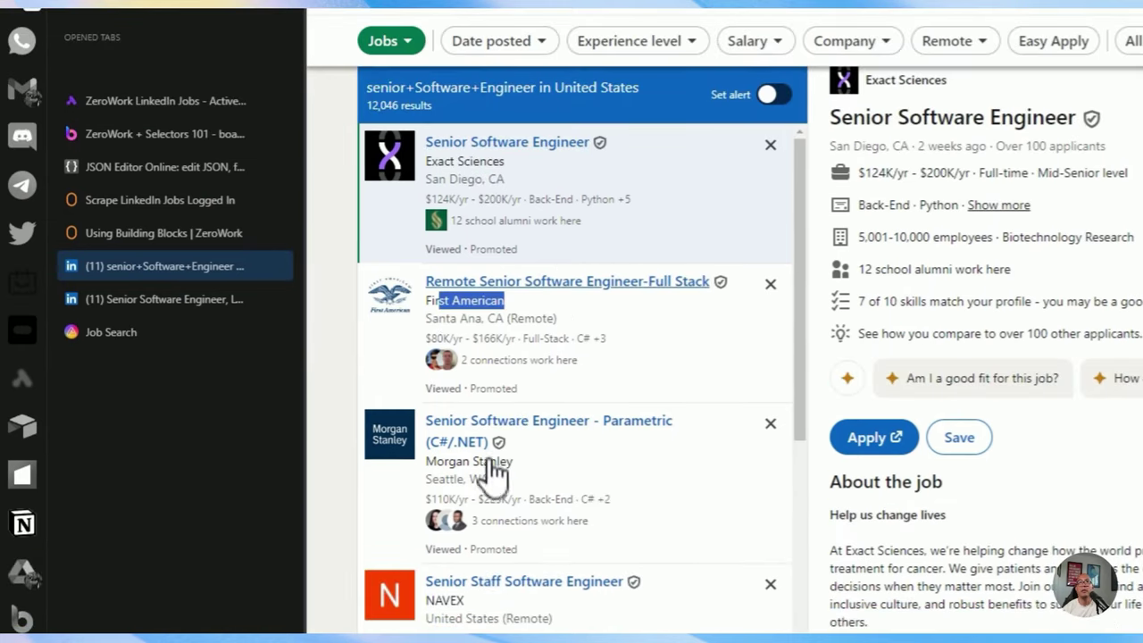
pyautogui.moveTo(482, 461); pyautogui.dragTo(460, 439)
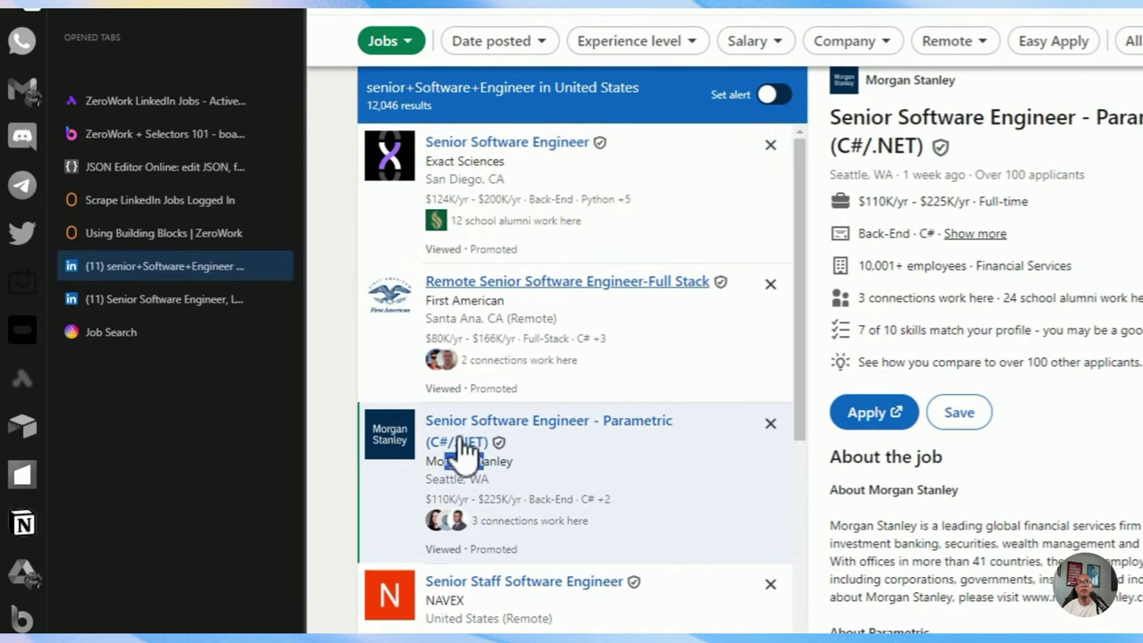
pyautogui.rightClick(459, 464)
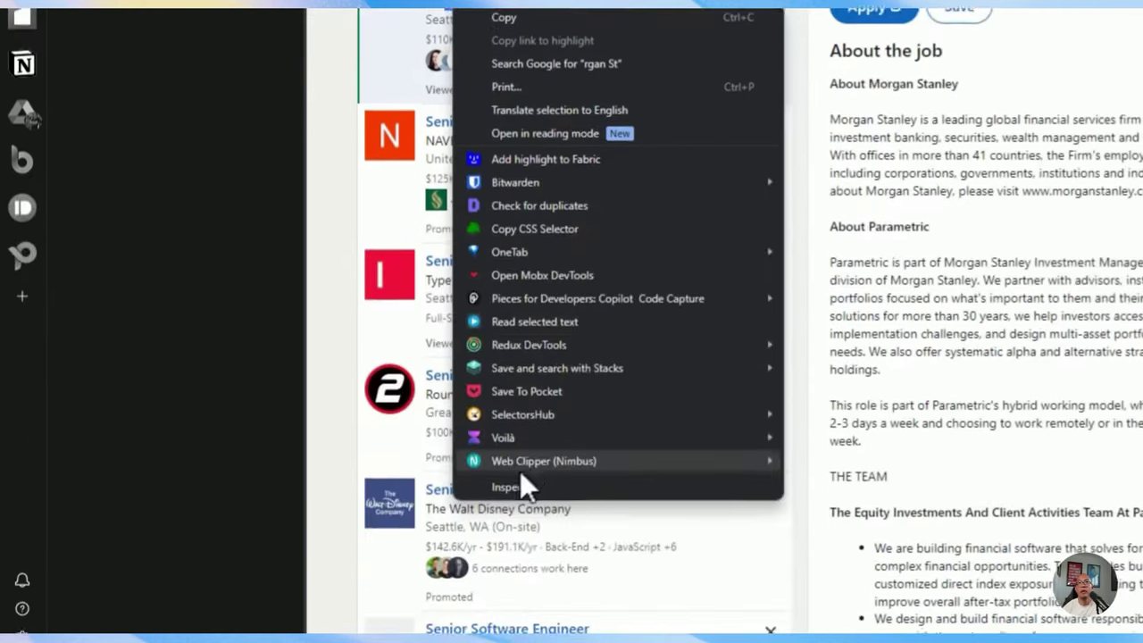
pyautogui.click(505, 487)
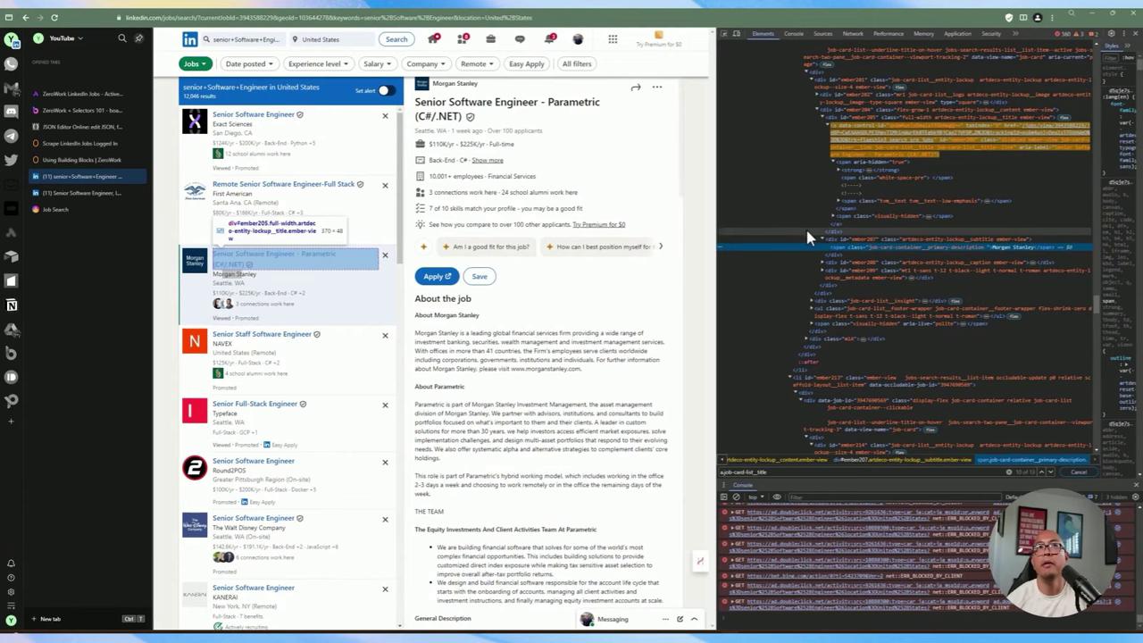
# Take the class selector from the Save company block and search the LinkedIn page's elements for .job-card-container__primary-description.
pyautogui.click(85, 143)
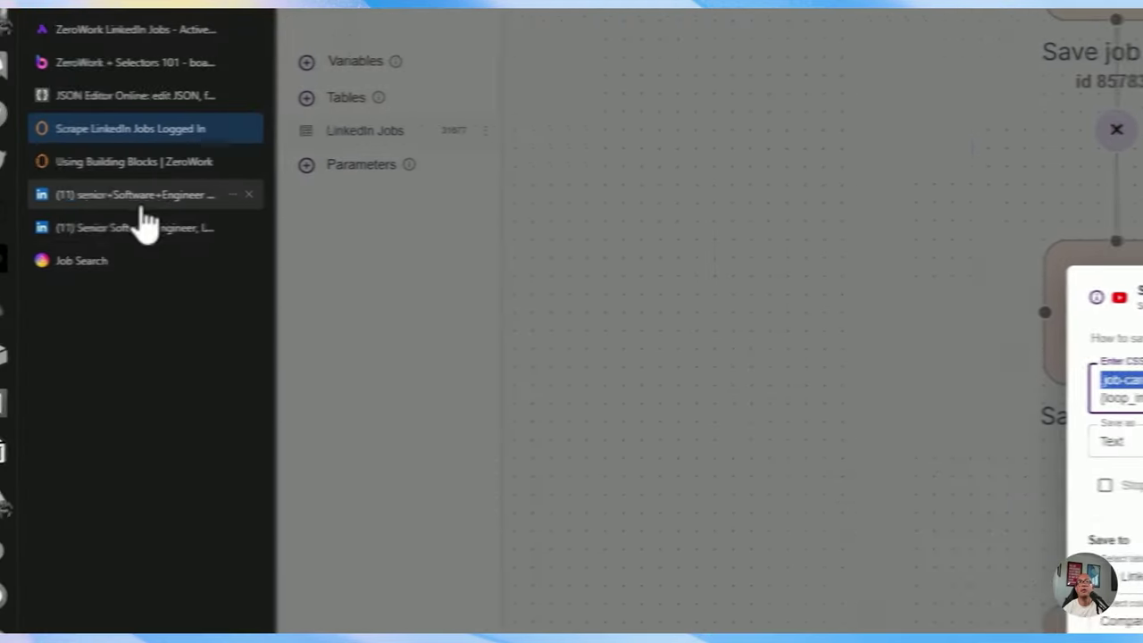
pyautogui.click(113, 194)
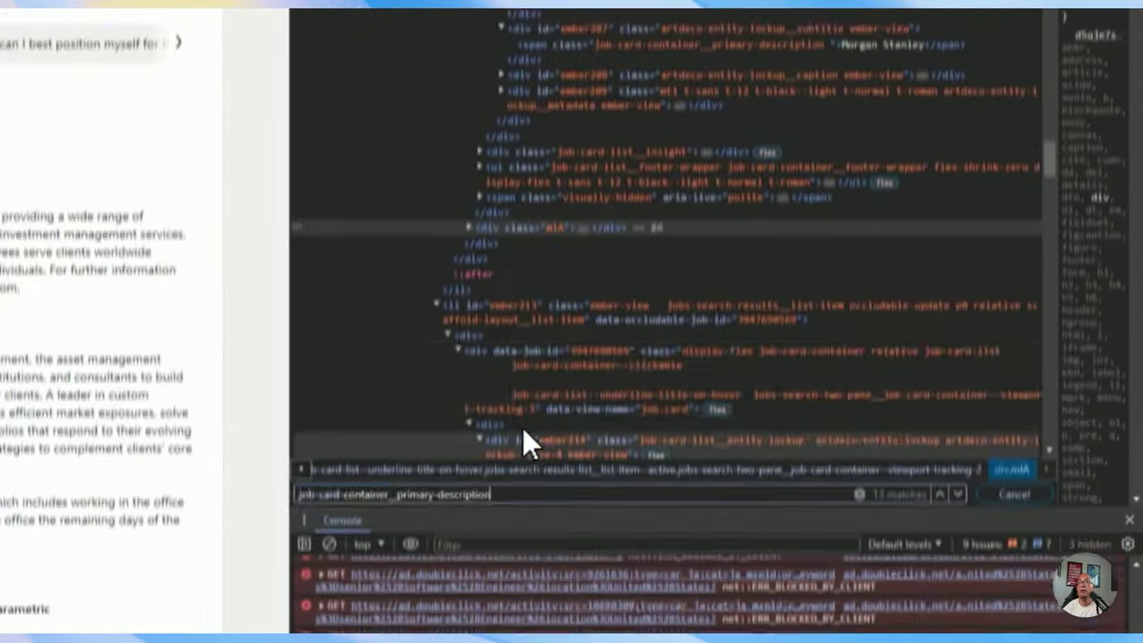
pyautogui.press('Return')
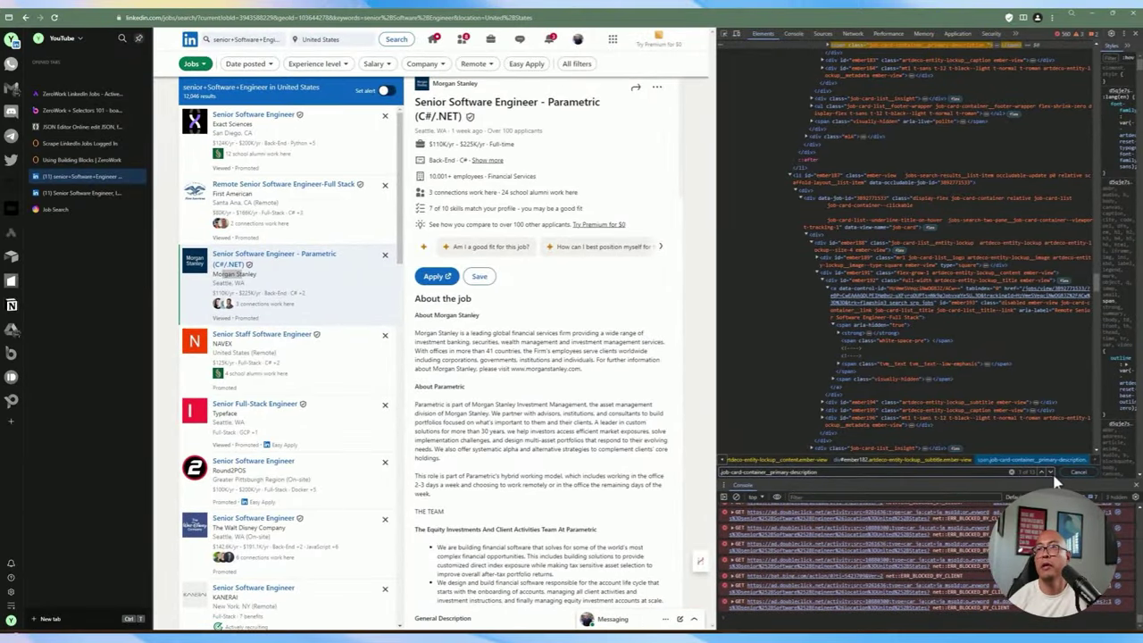
# Go forward and back through the matches for .job-card-container__primary-description in the page's elements.
pyautogui.click(1051, 471)
pyautogui.click(1051, 471)
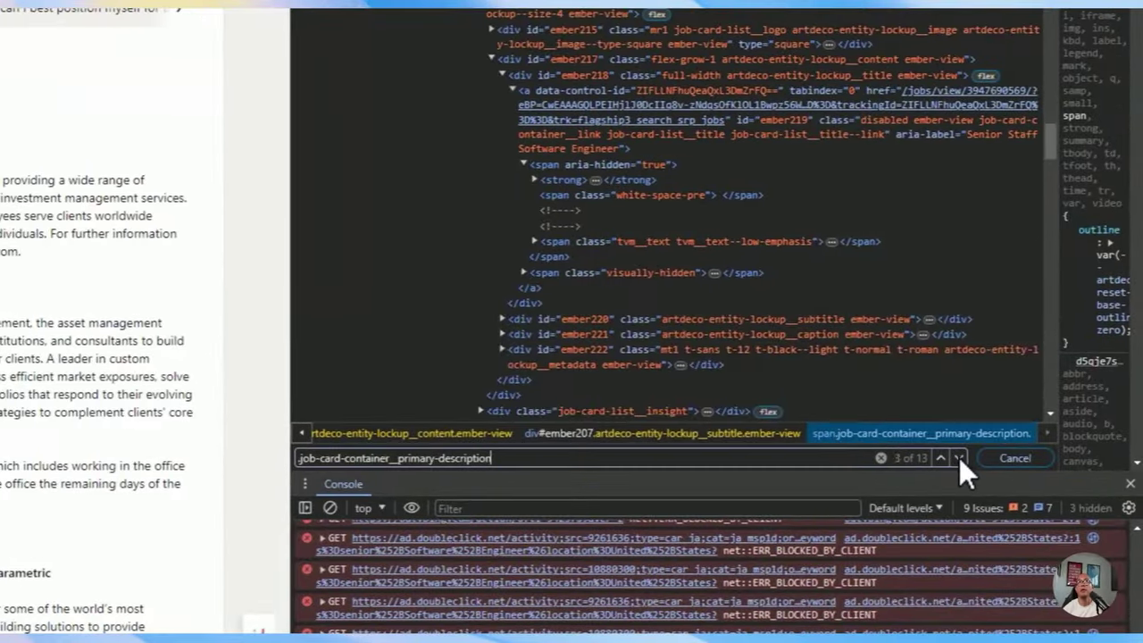
pyautogui.click(1050, 472)
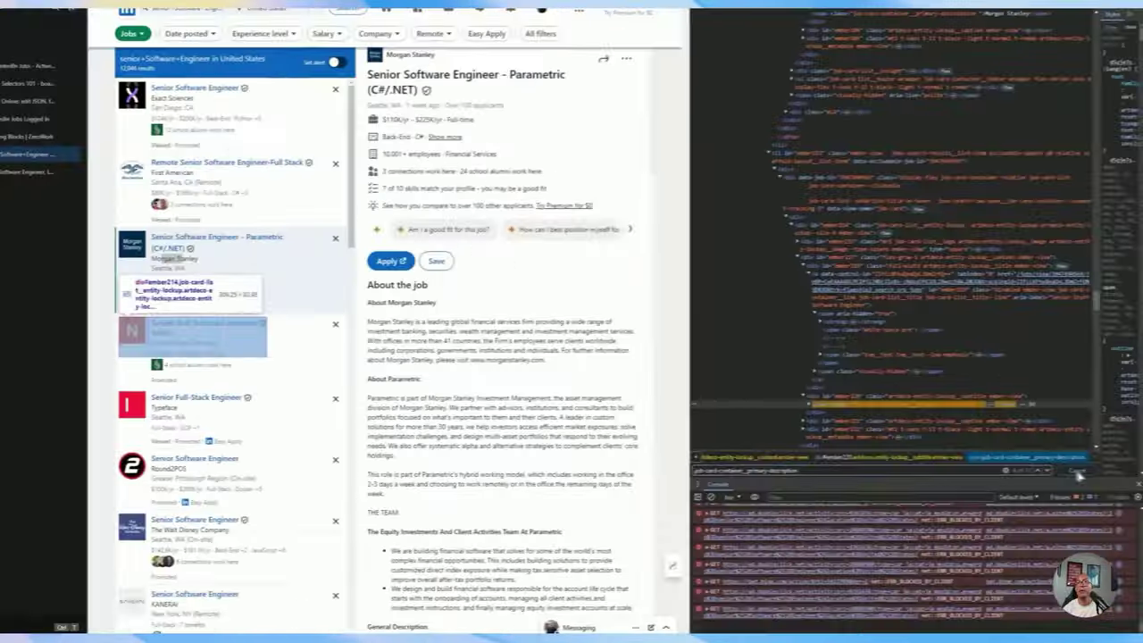
pyautogui.click(982, 457)
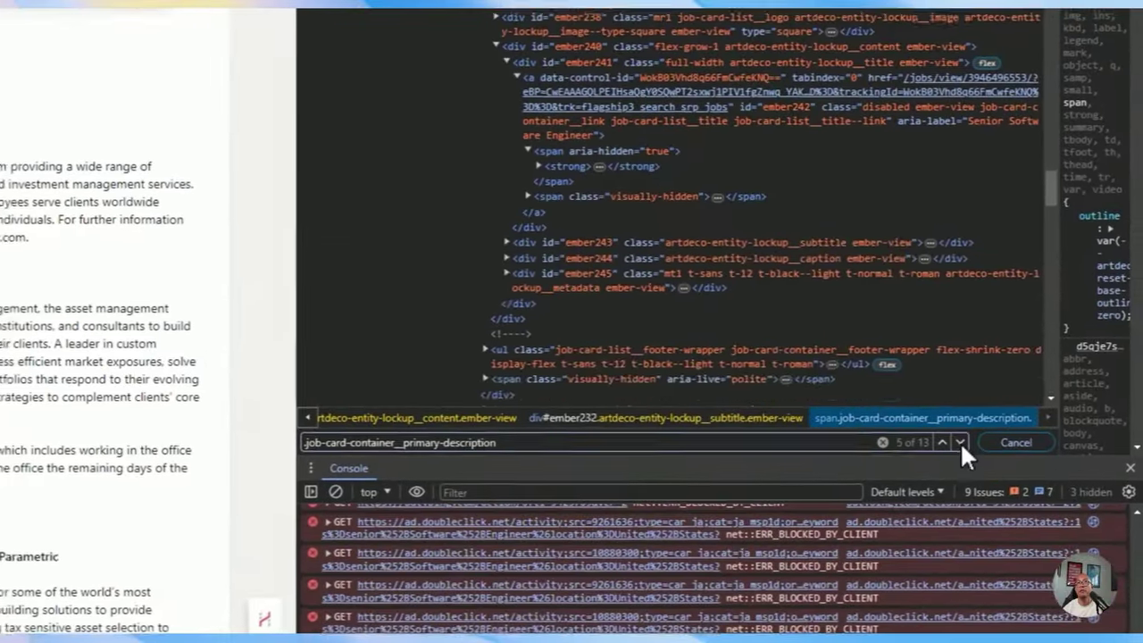
pyautogui.click(991, 453)
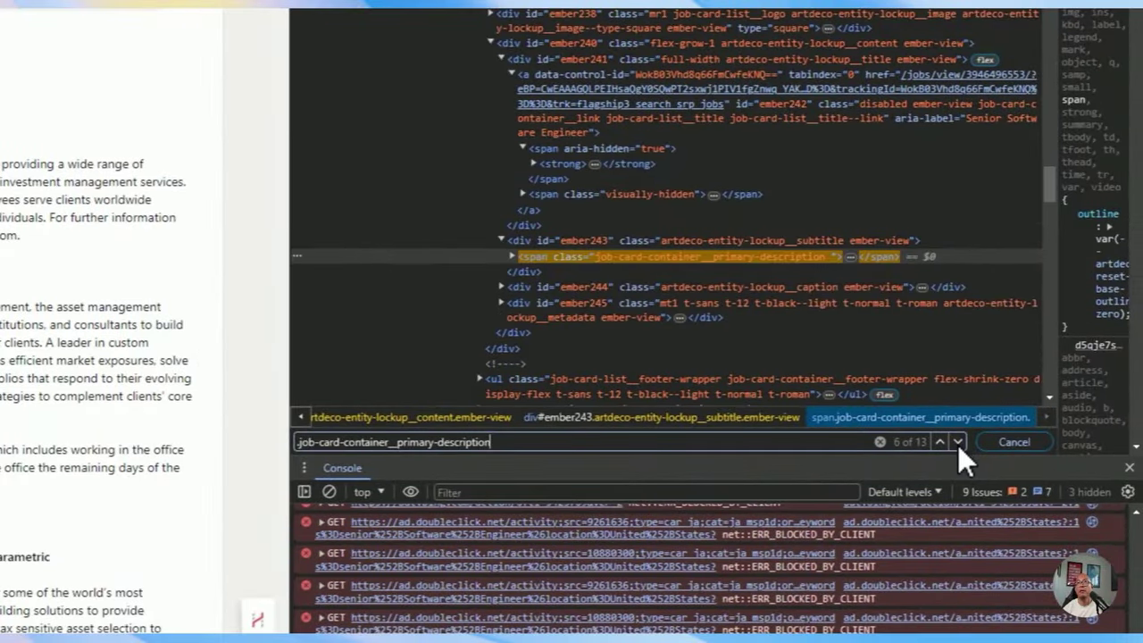
pyautogui.click(957, 442)
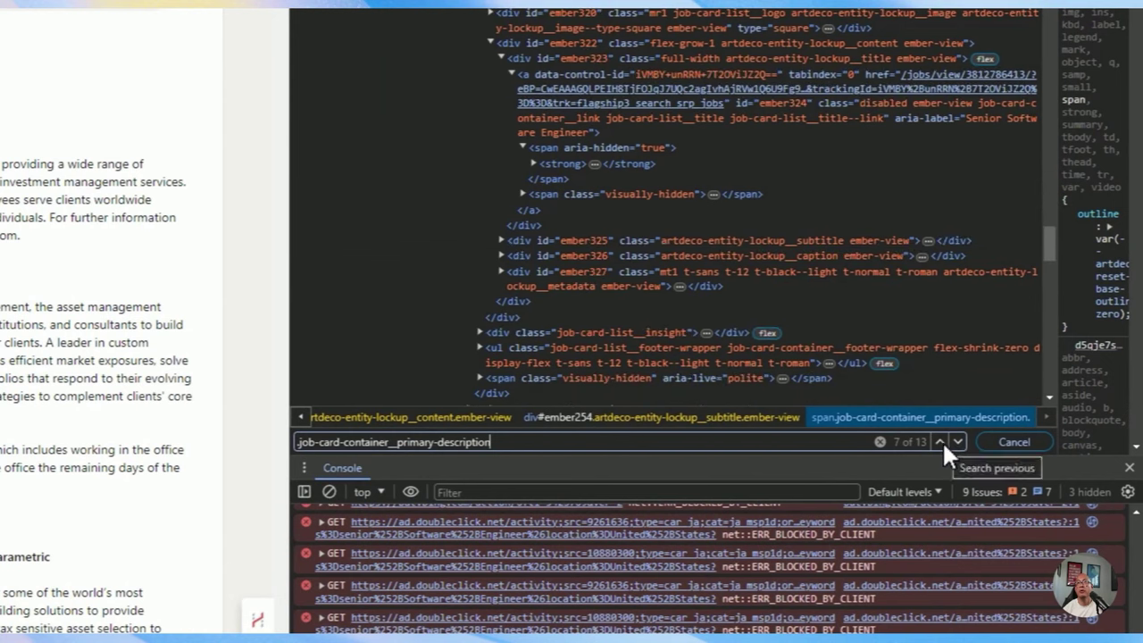
pyautogui.click(941, 442)
pyautogui.click(941, 442)
pyautogui.click(941, 442)
pyautogui.click(941, 442)
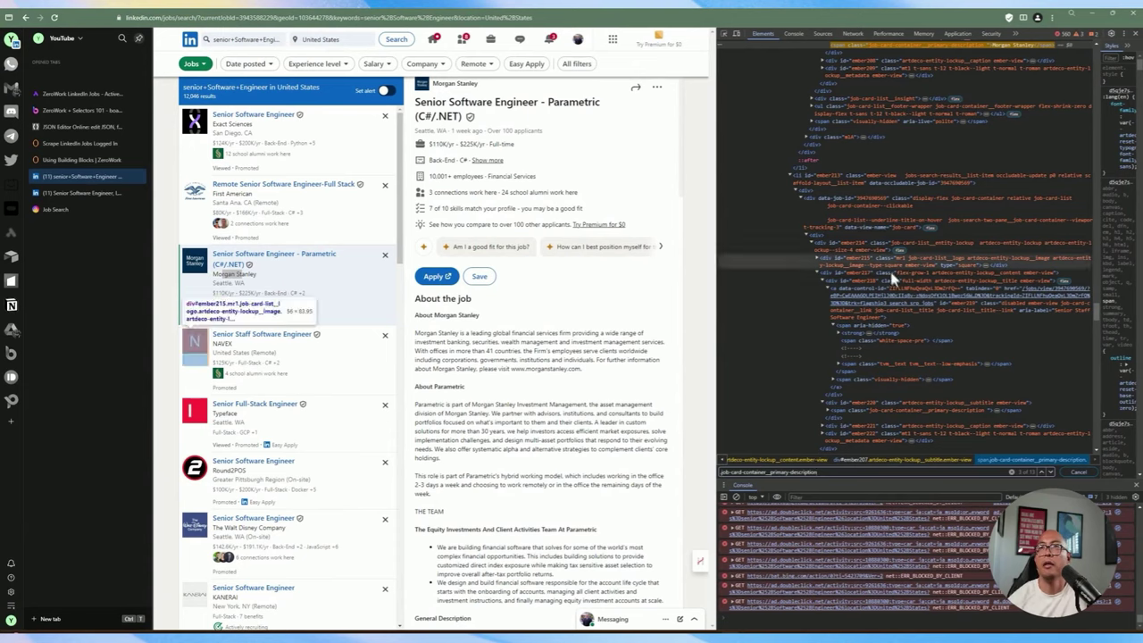
# Return to the Save company block in ZeroWork and examine the >> nth={loop_index,0} part of its selector.
pyautogui.click(69, 145)
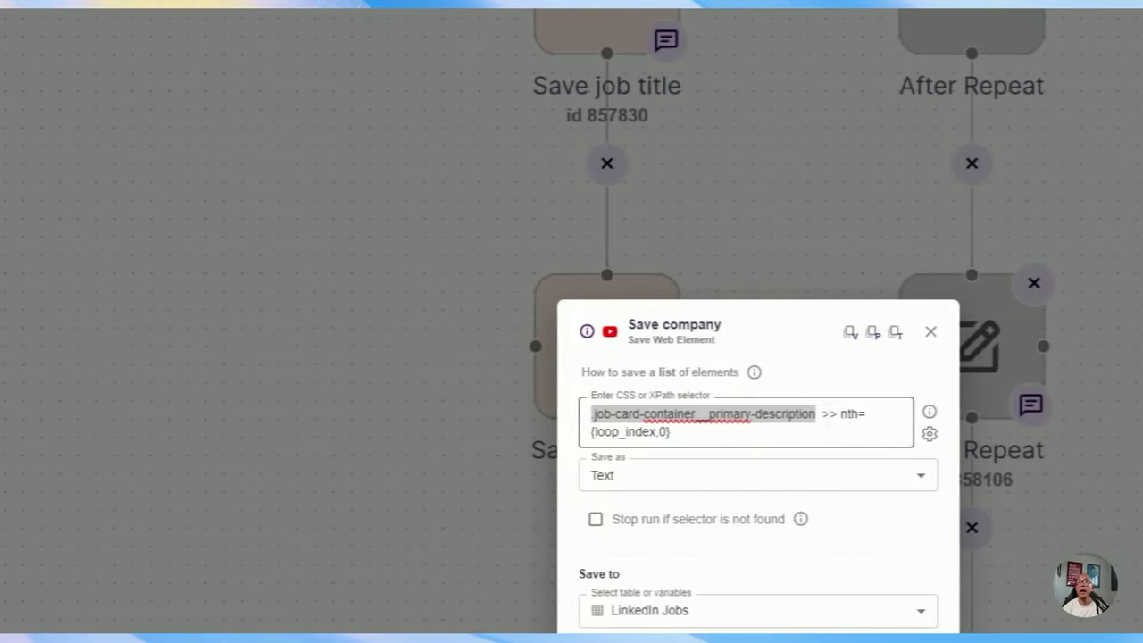
pyautogui.moveTo(671, 431); pyautogui.dragTo(822, 413)
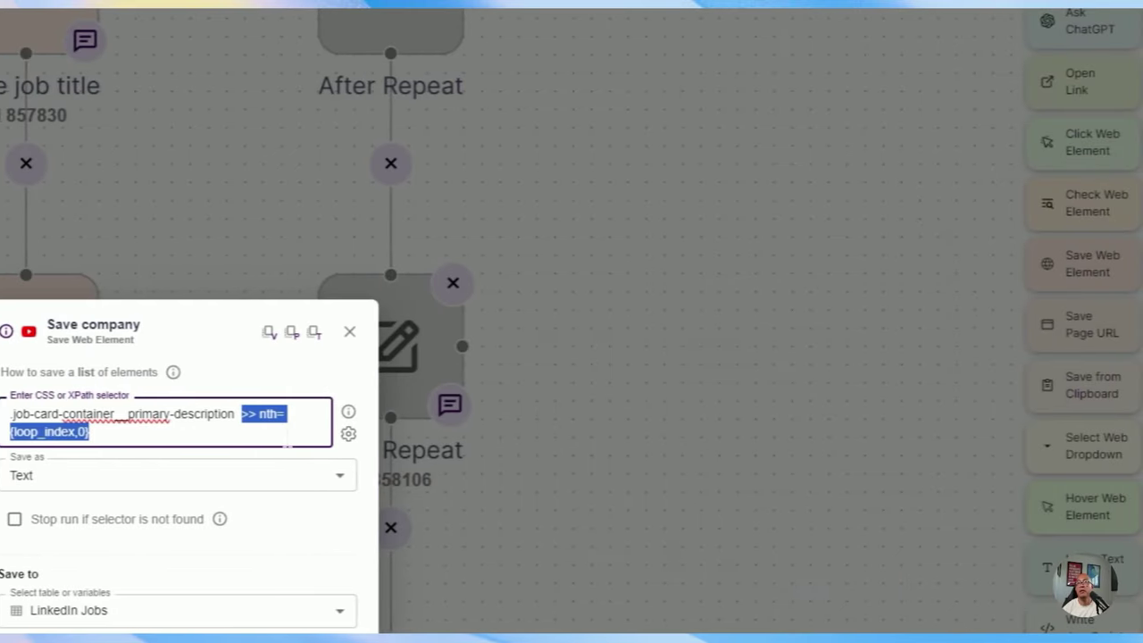
pyautogui.click(821, 413)
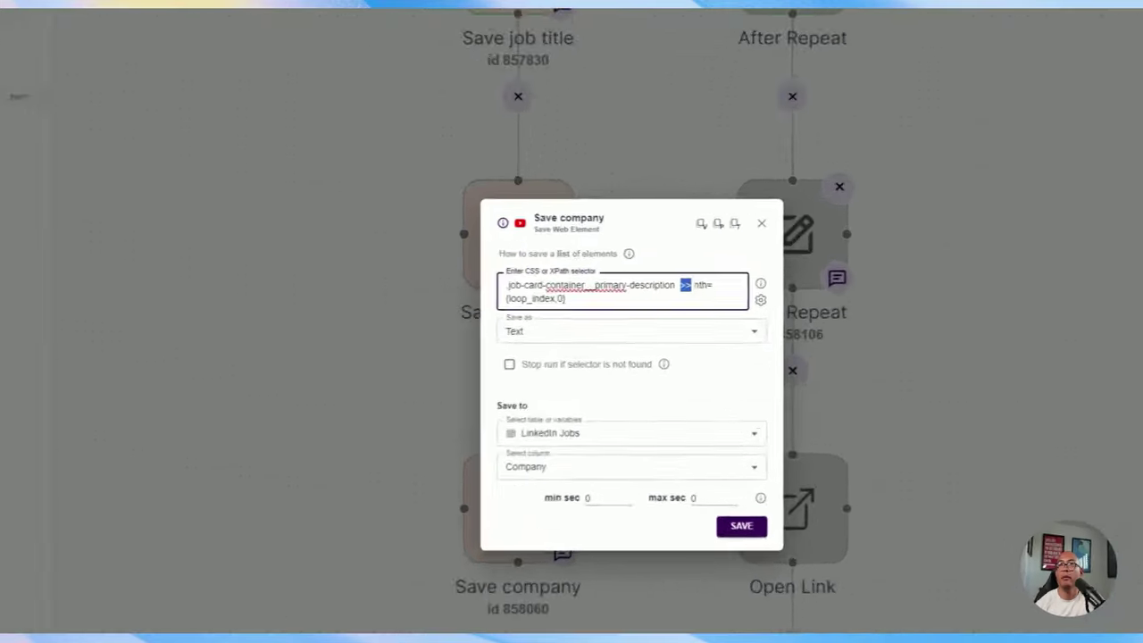
pyautogui.moveTo(449, 319); pyautogui.dragTo(527, 318)
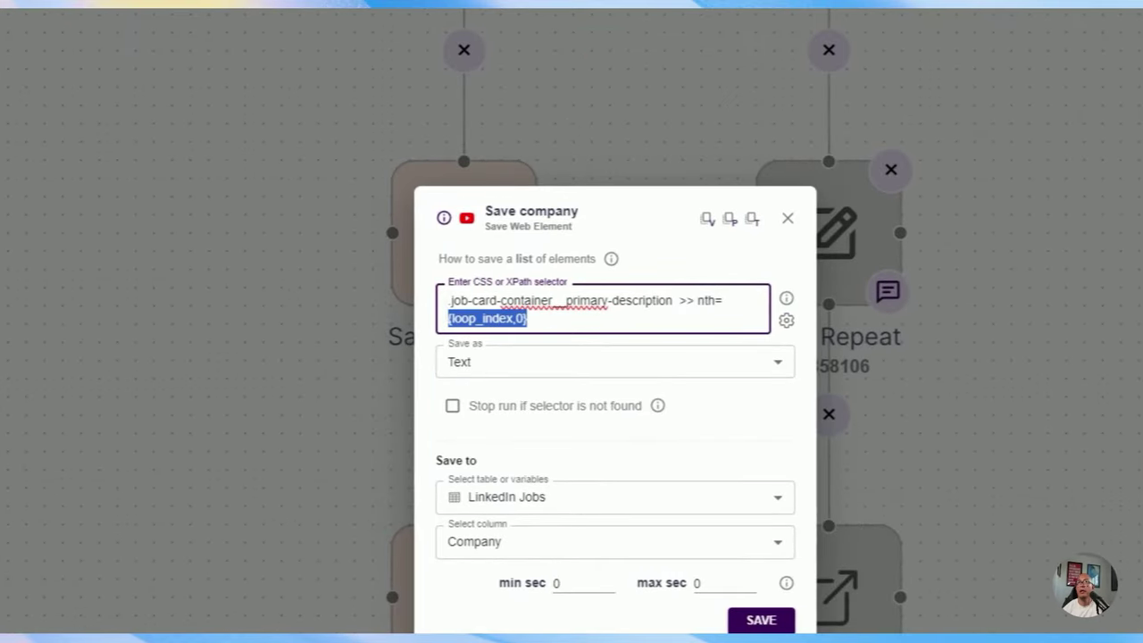
pyautogui.hotkey('ctrl', 'a')
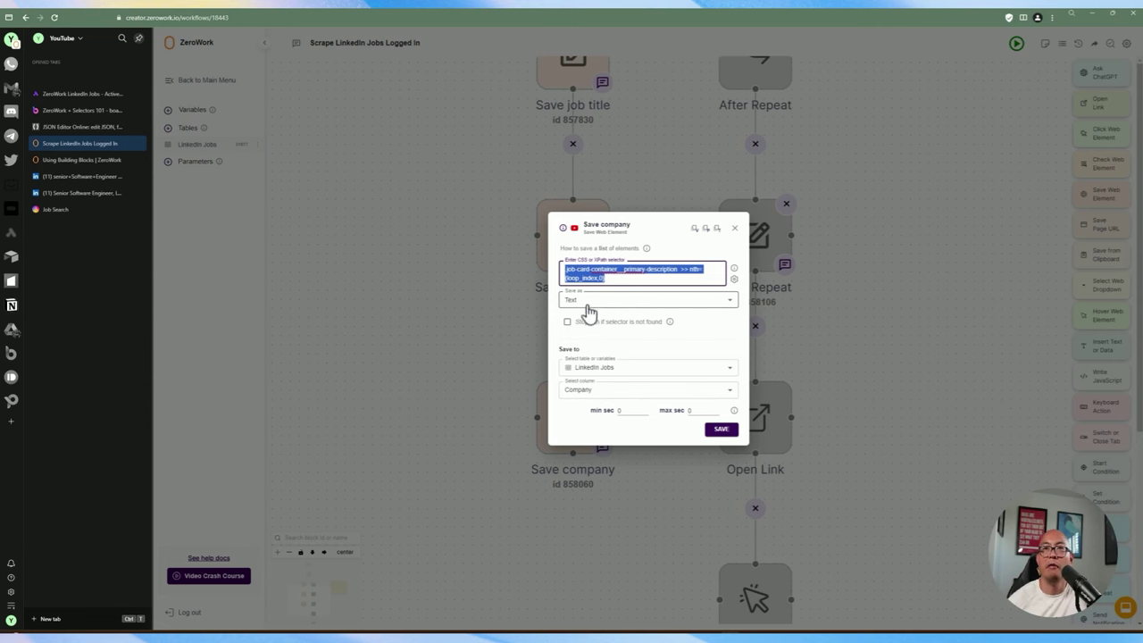
# Check that the Save company block writes to the Company column of the LinkedIn Jobs table, and save the block.
pyautogui.click(637, 331)
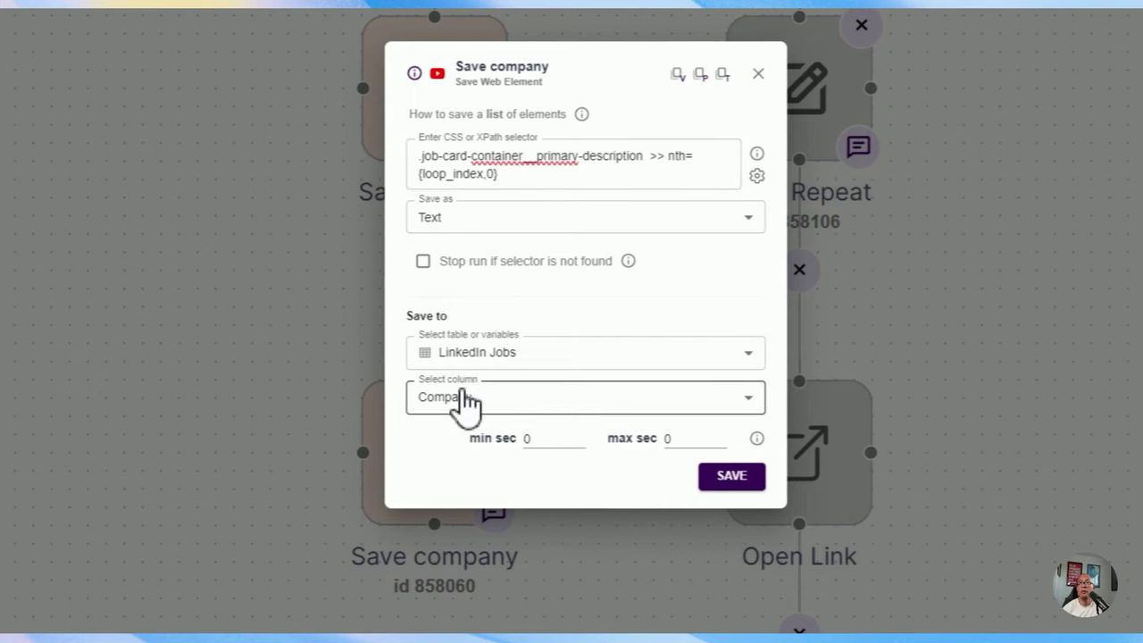
pyautogui.click(571, 431)
pyautogui.click(731, 475)
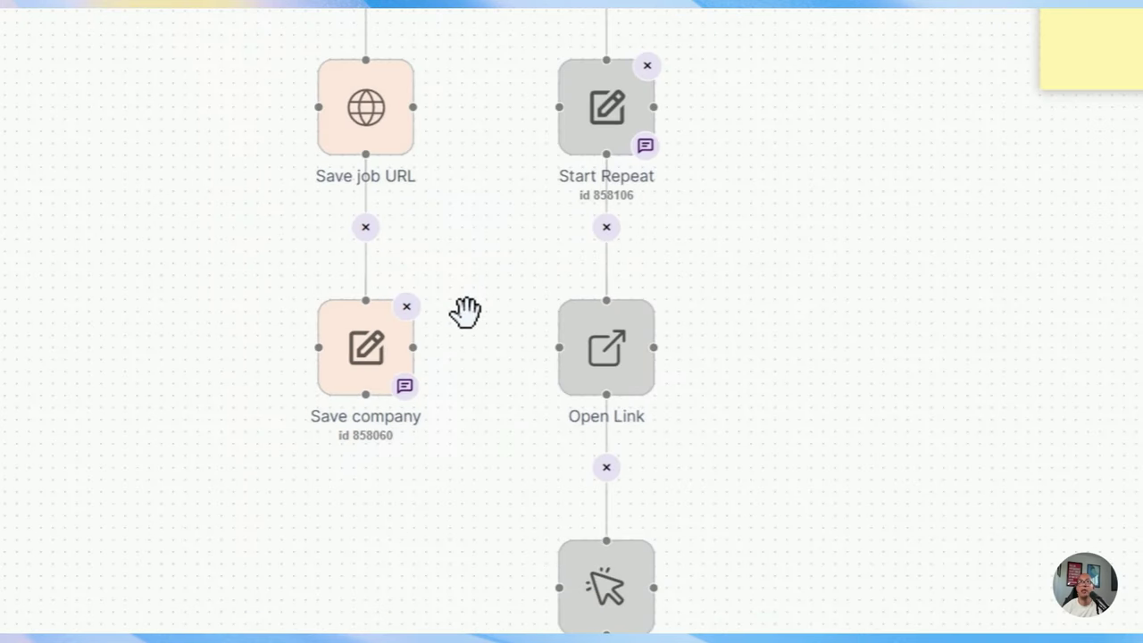
# Open the workflow's LinkedIn Jobs table to view the scraped rows.
pyautogui.scroll(-2, 465, 311)
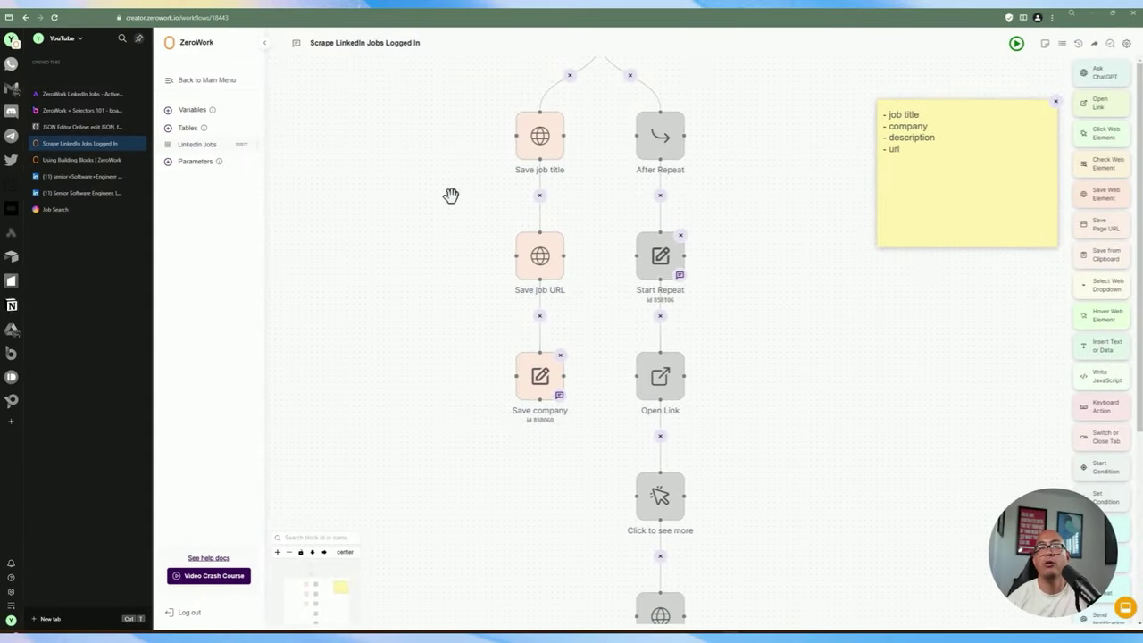
pyautogui.click(190, 146)
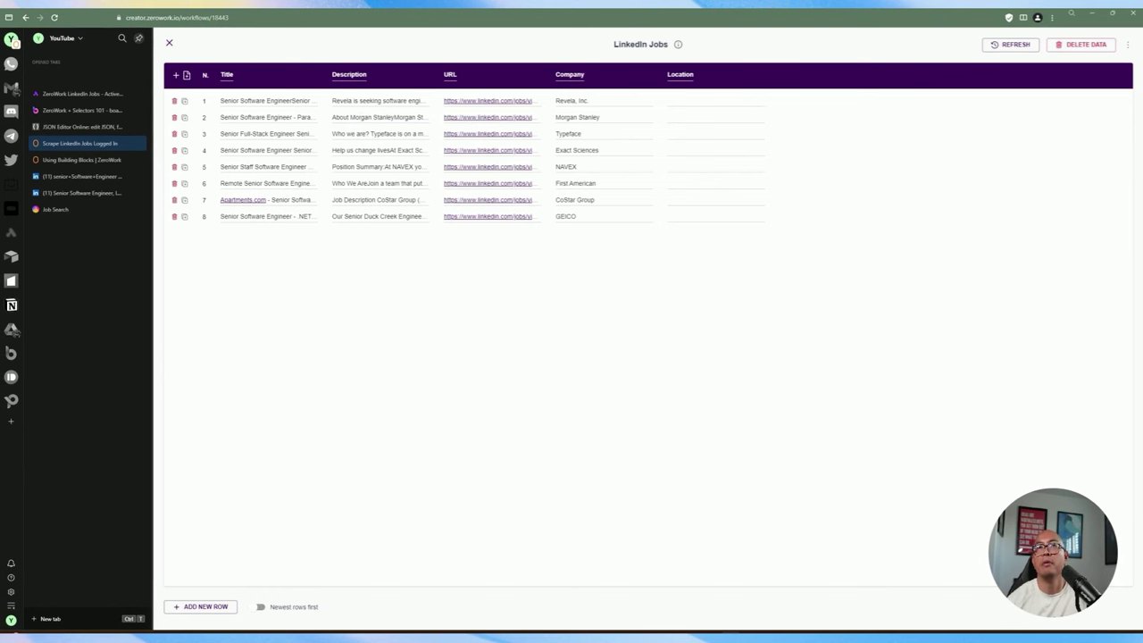
# Open the first job's URL from the LinkedIn Jobs table and expand its full About the job description.
pyautogui.click(464, 103)
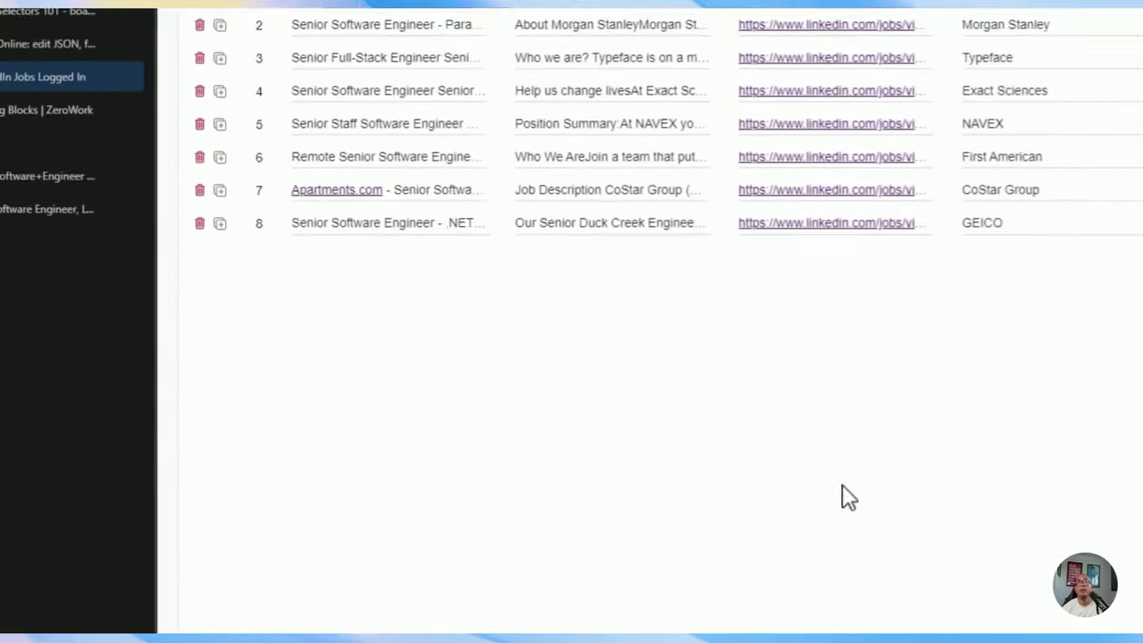
pyautogui.click(790, 175)
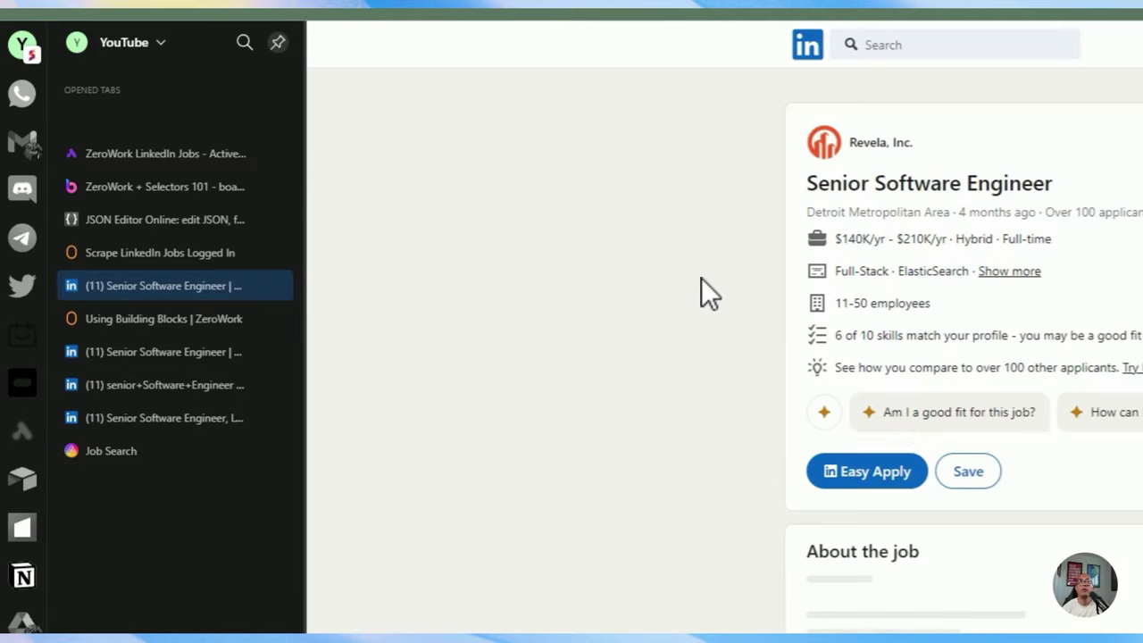
pyautogui.scroll(-1, 447, 241)
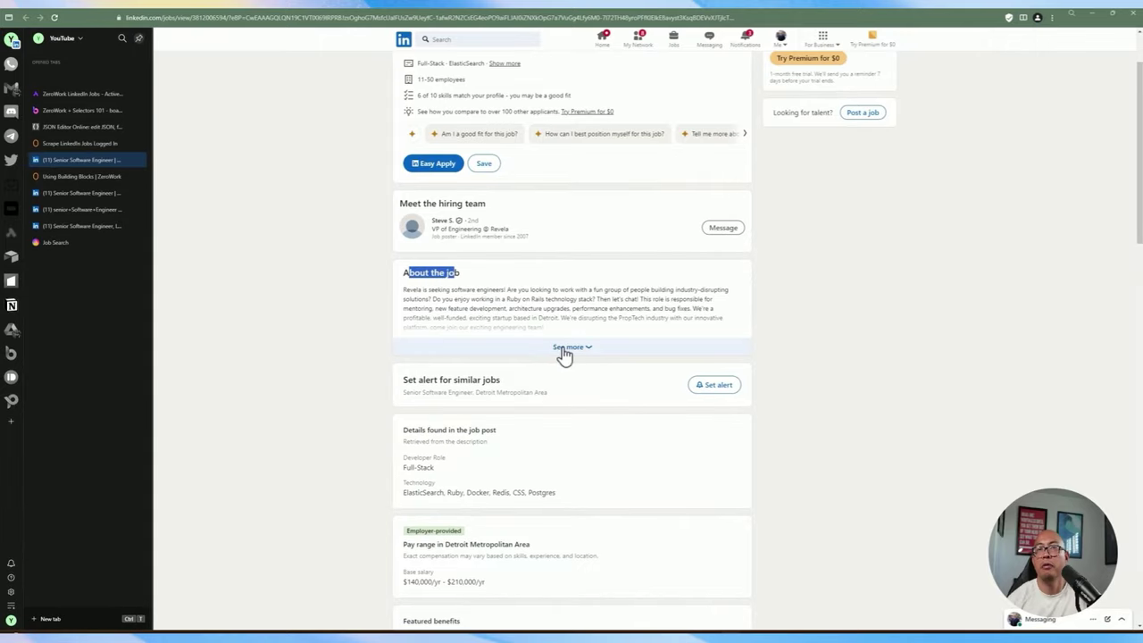
pyautogui.click(566, 350)
# Read through the expanded job description and highlight part of the About the job text to be scraped.
pyautogui.scroll(-3, 527, 348)
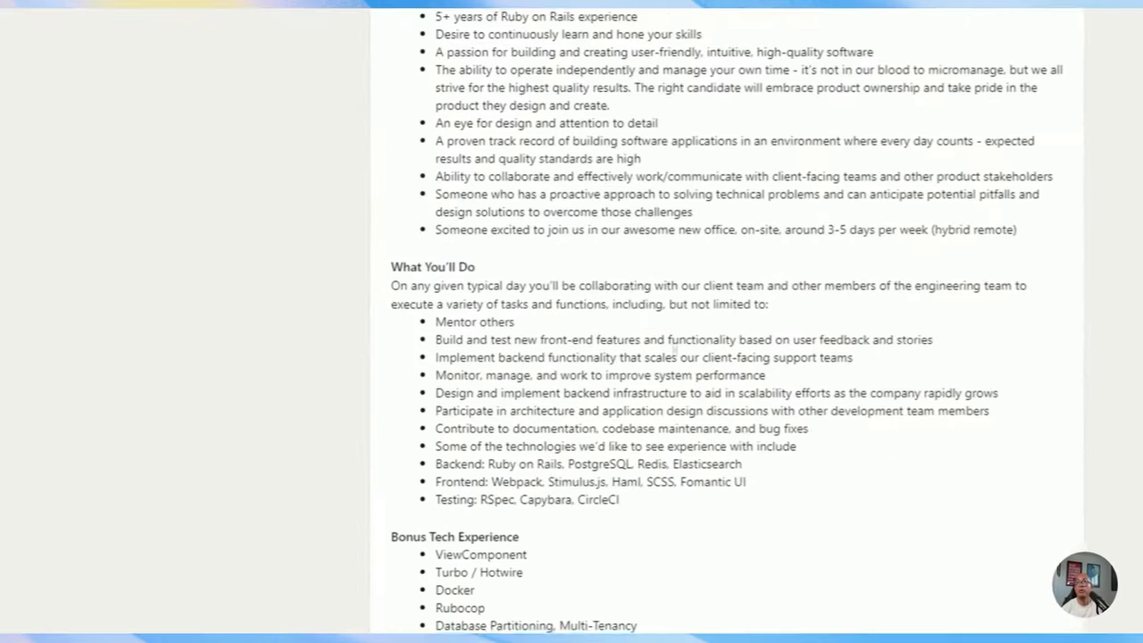
pyautogui.scroll(-2, 526, 348)
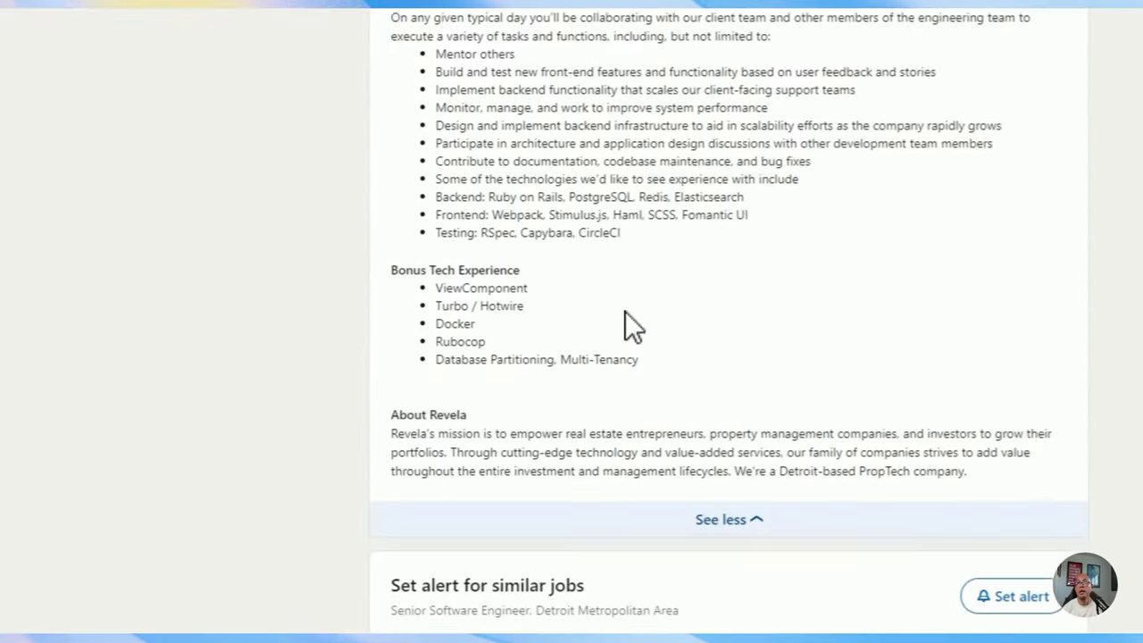
pyautogui.scroll(8, 607, 286)
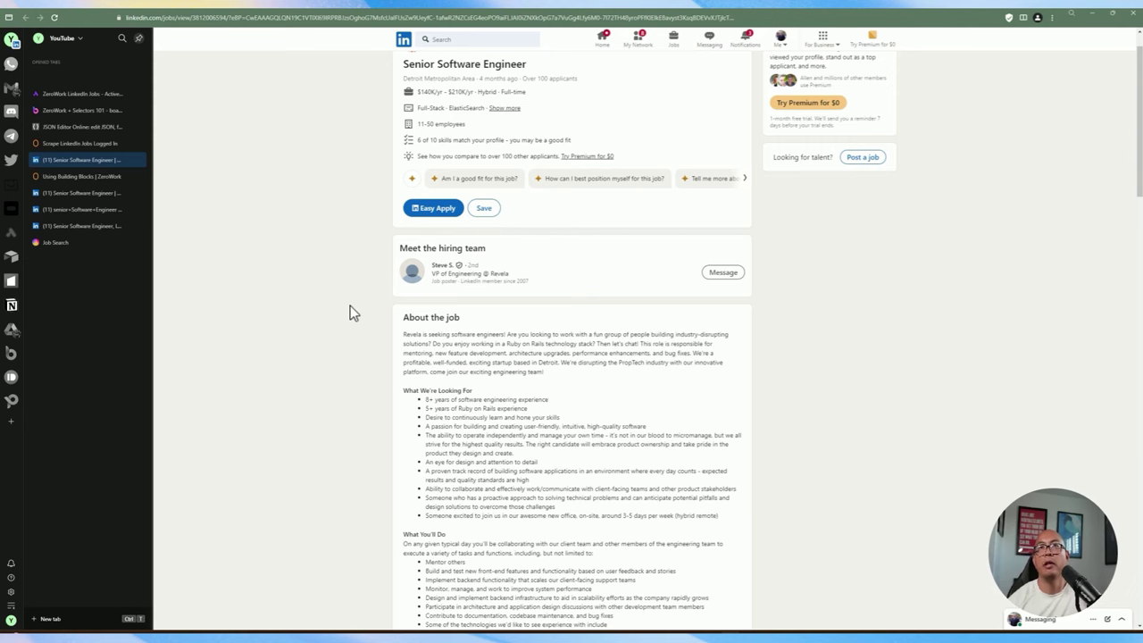
pyautogui.scroll(-1, 447, 360)
pyautogui.moveTo(403, 288); pyautogui.dragTo(558, 433)
pyautogui.click(515, 359)
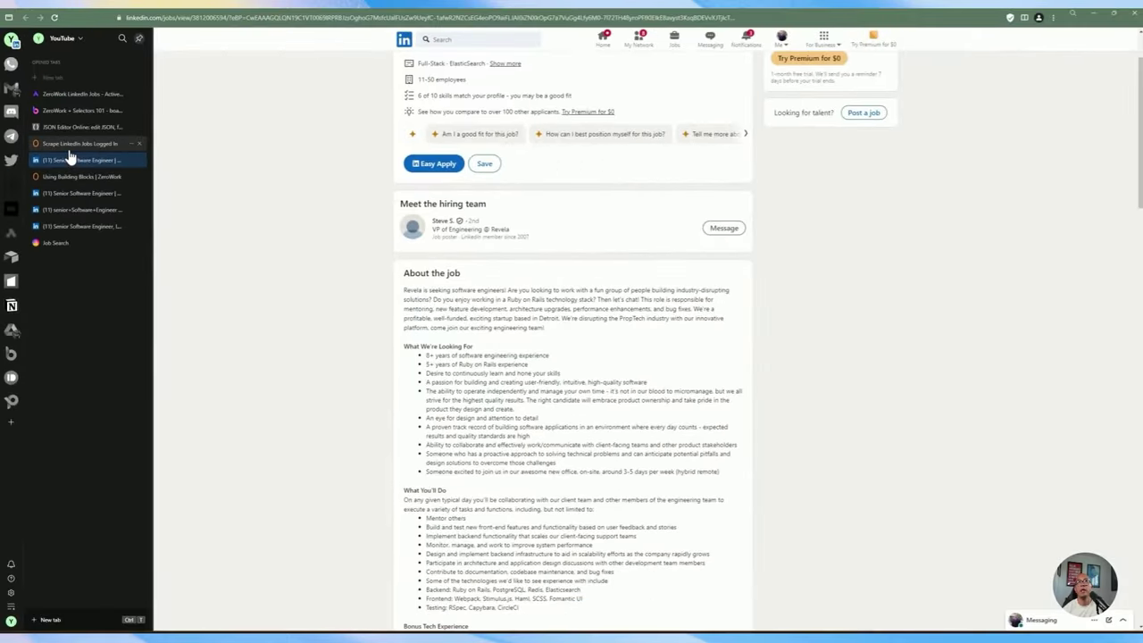
# Return to the ZeroWork workflow, close the LinkedIn Jobs table and reactivate the blocks of the After Repeat branch.
pyautogui.click(73, 143)
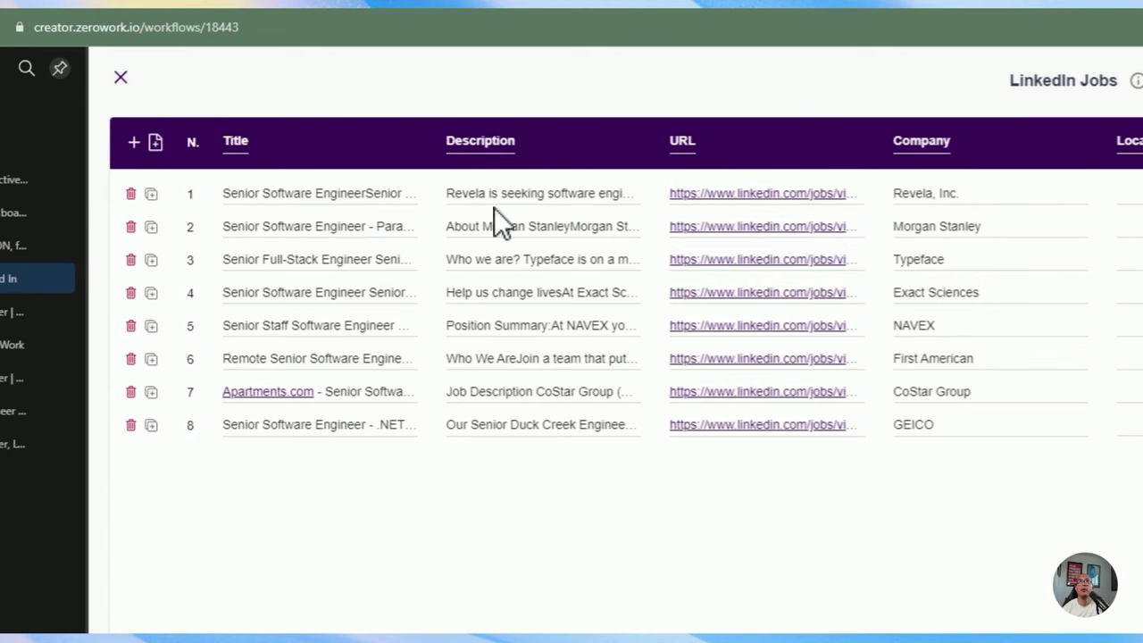
pyautogui.click(120, 77)
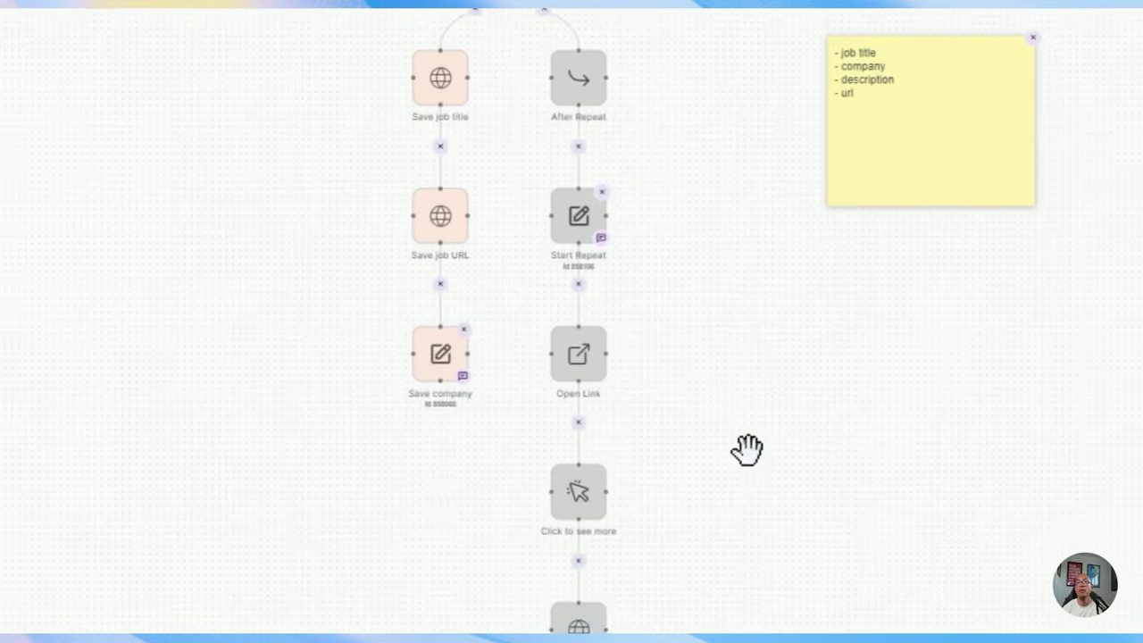
pyautogui.moveTo(685, 437); pyautogui.dragTo(527, 169)
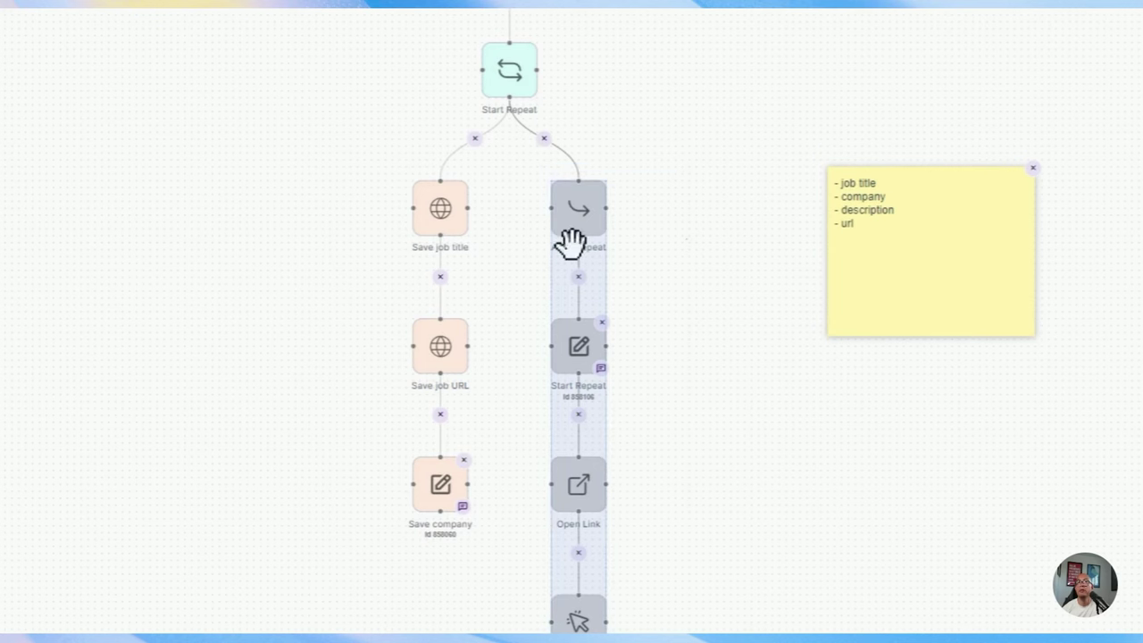
pyautogui.rightClick(616, 213)
pyautogui.click(624, 204)
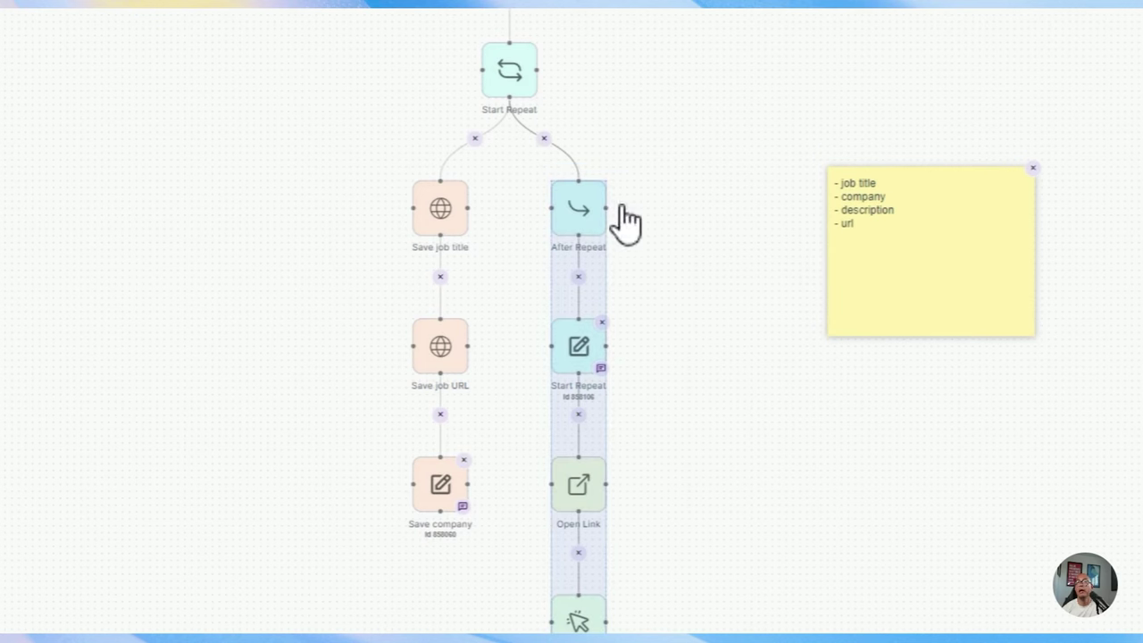
pyautogui.click(676, 439)
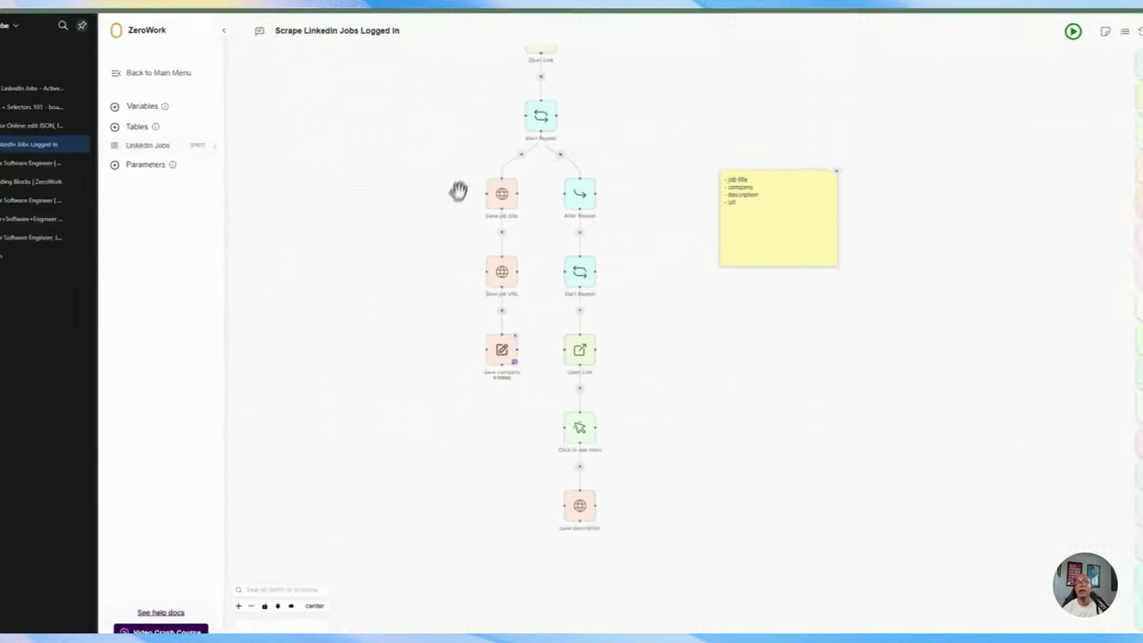
# Deactivate the Save job title, Save job URL and Save company blocks under the first Start Repeat.
pyautogui.click(509, 97)
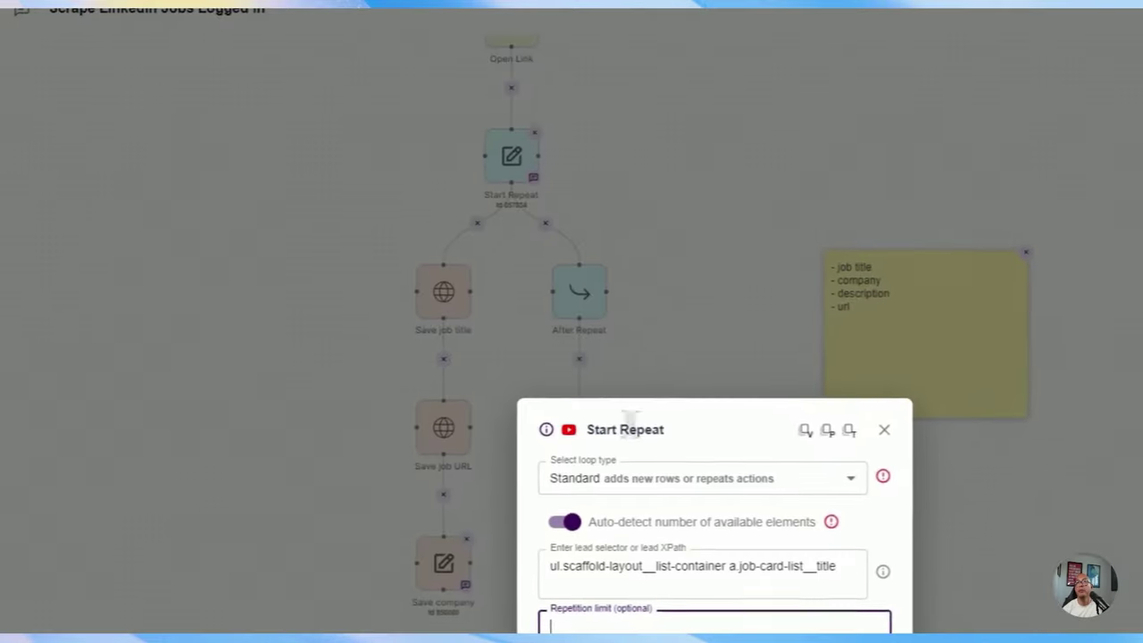
pyautogui.click(884, 430)
pyautogui.moveTo(370, 256); pyautogui.dragTo(467, 496)
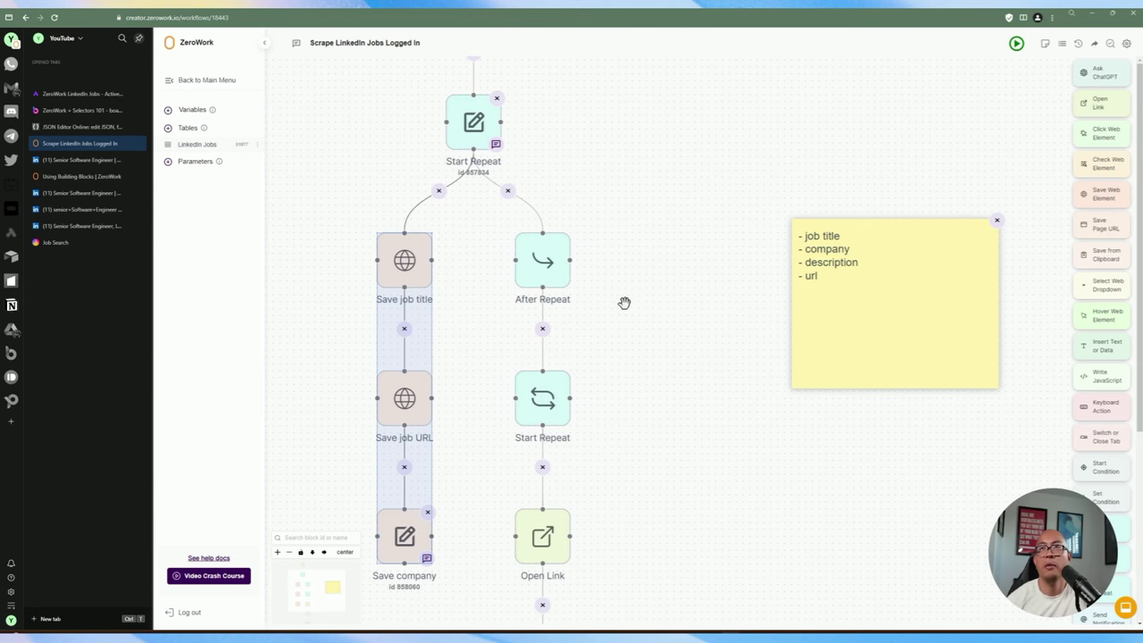
pyautogui.moveTo(623, 303); pyautogui.dragTo(607, 207)
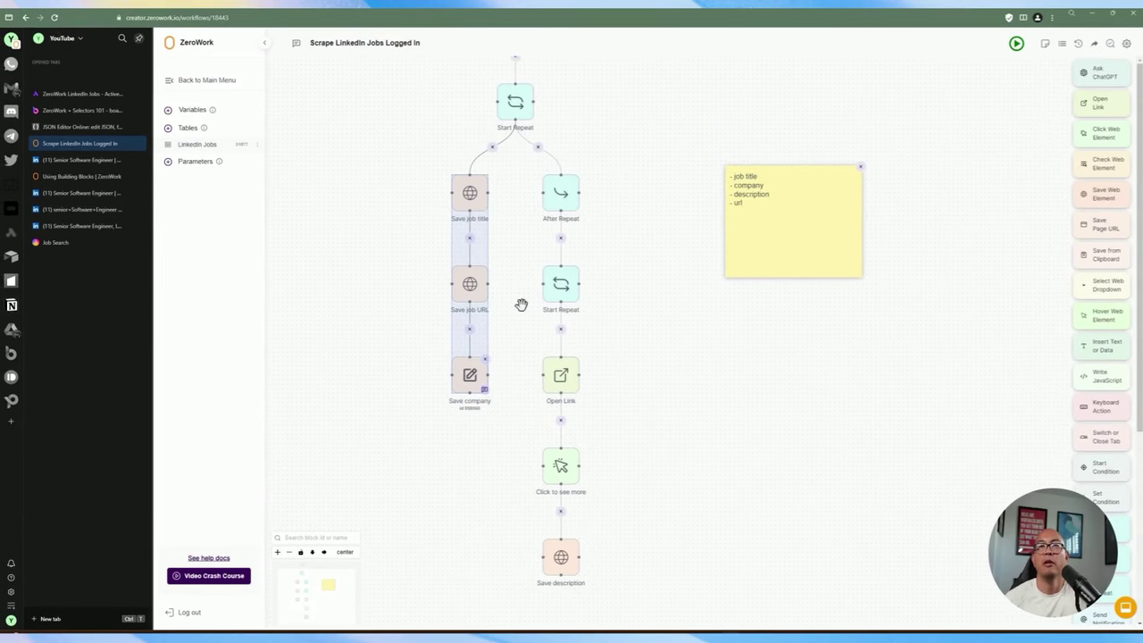
pyautogui.rightClick(435, 286)
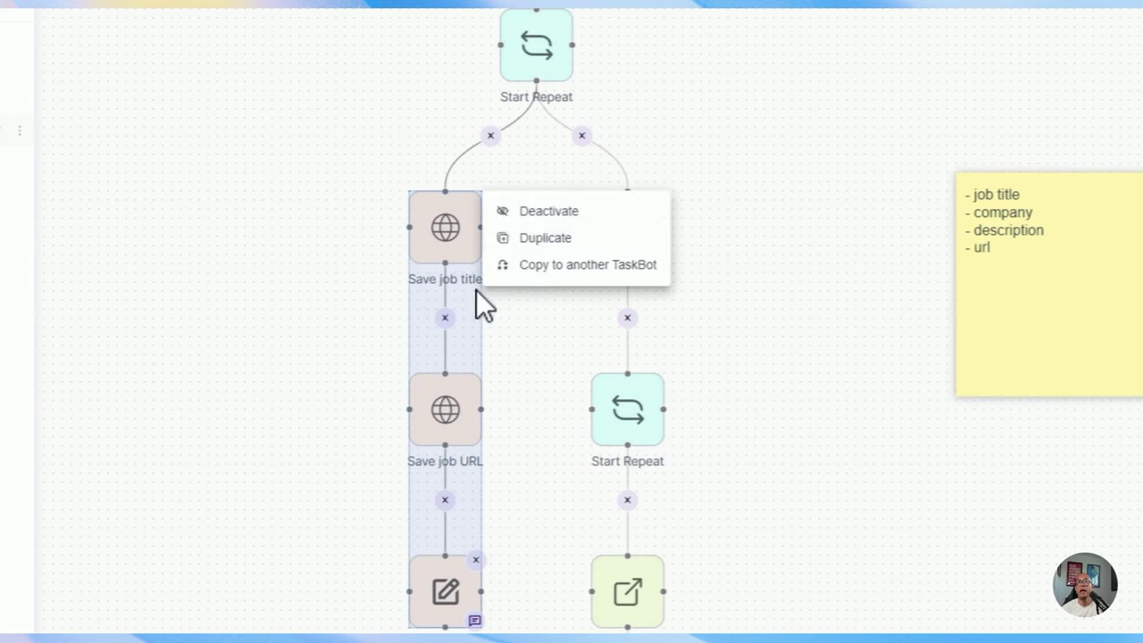
pyautogui.click(508, 211)
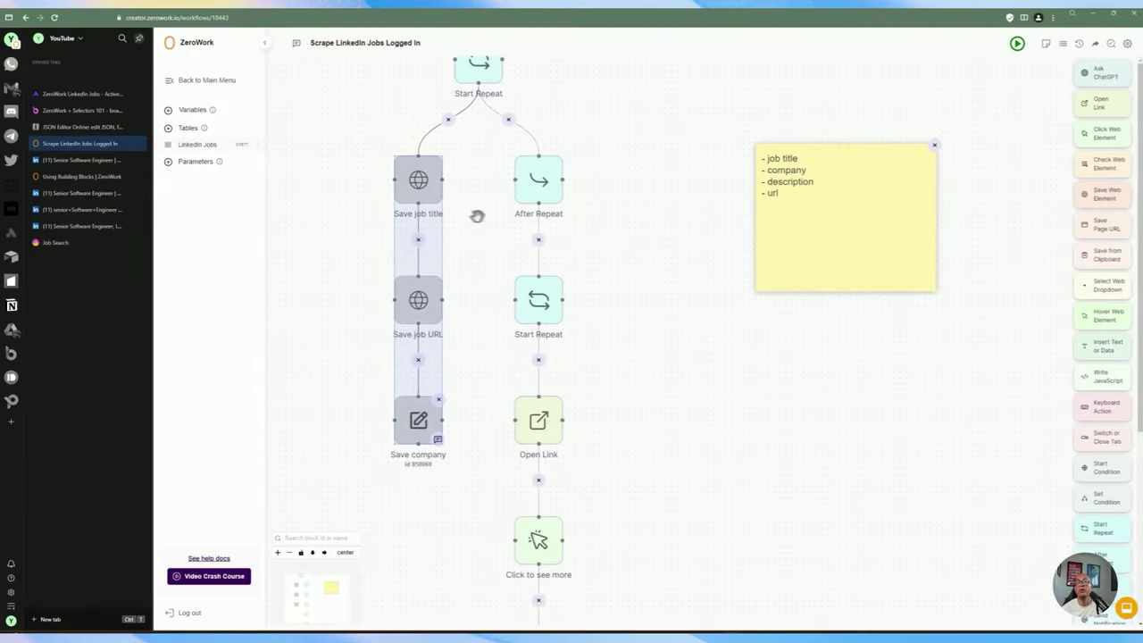
pyautogui.moveTo(366, 160); pyautogui.dragTo(486, 518)
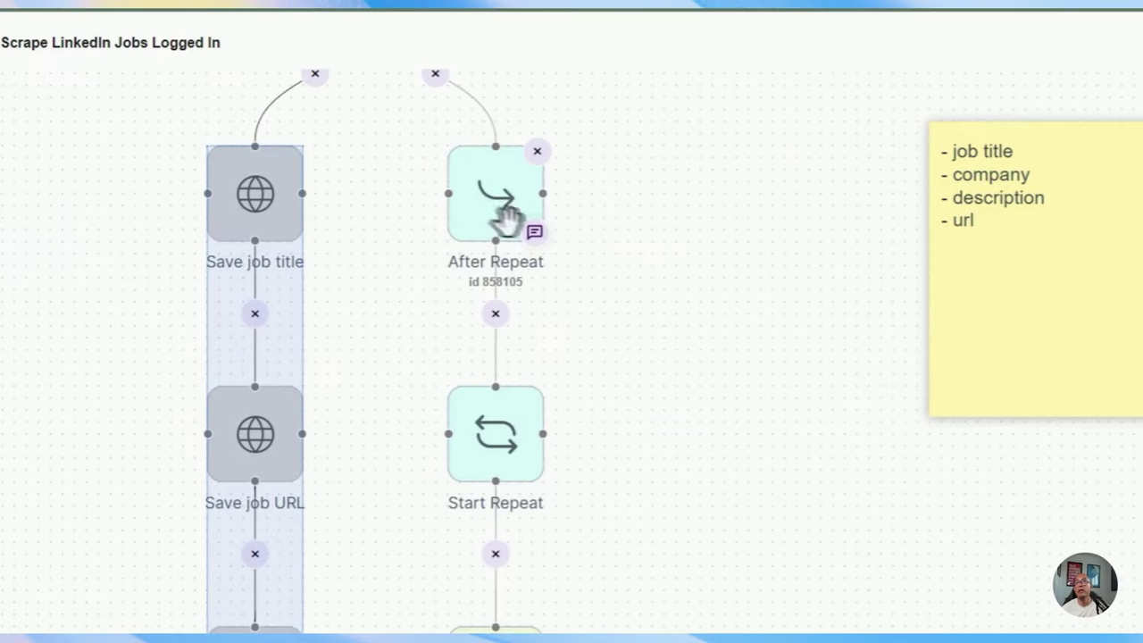
pyautogui.click(482, 206)
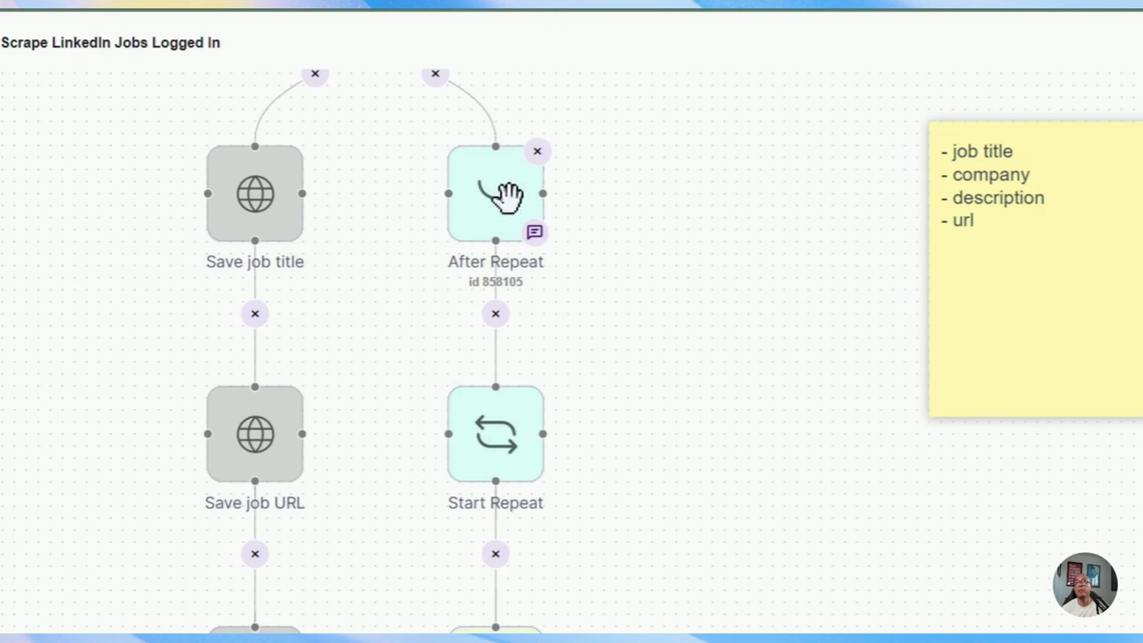
# Open the Start Repeat block below After Repeat and compare its Standard and Dynamic loop types, keeping Dynamic.
pyautogui.moveTo(693, 360); pyautogui.dragTo(685, 307)
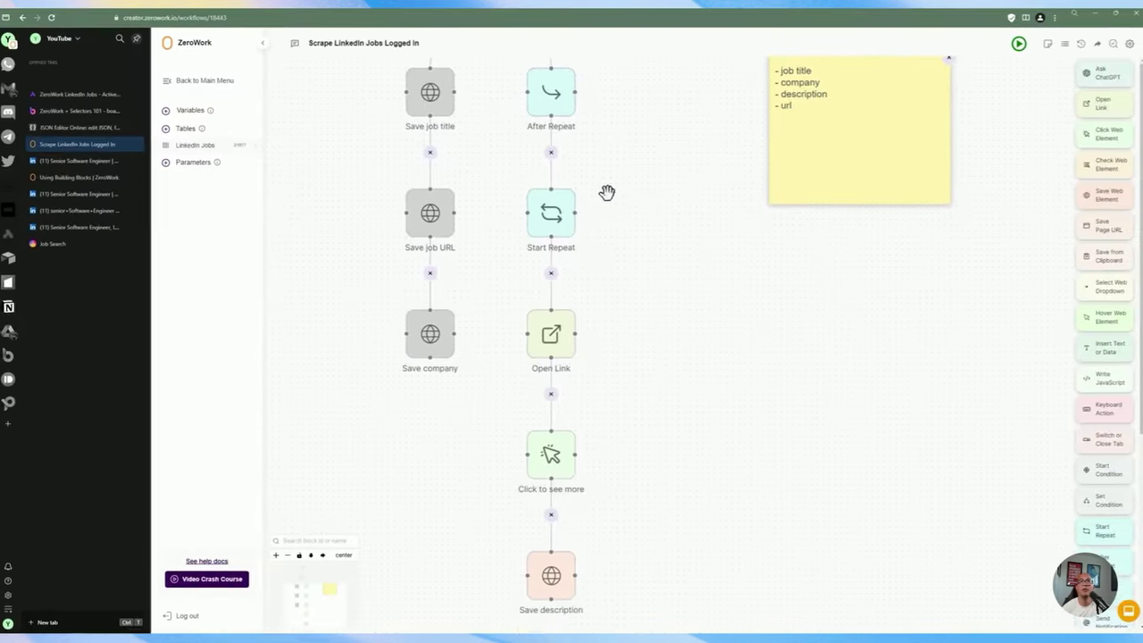
pyautogui.scroll(2, 564, 282)
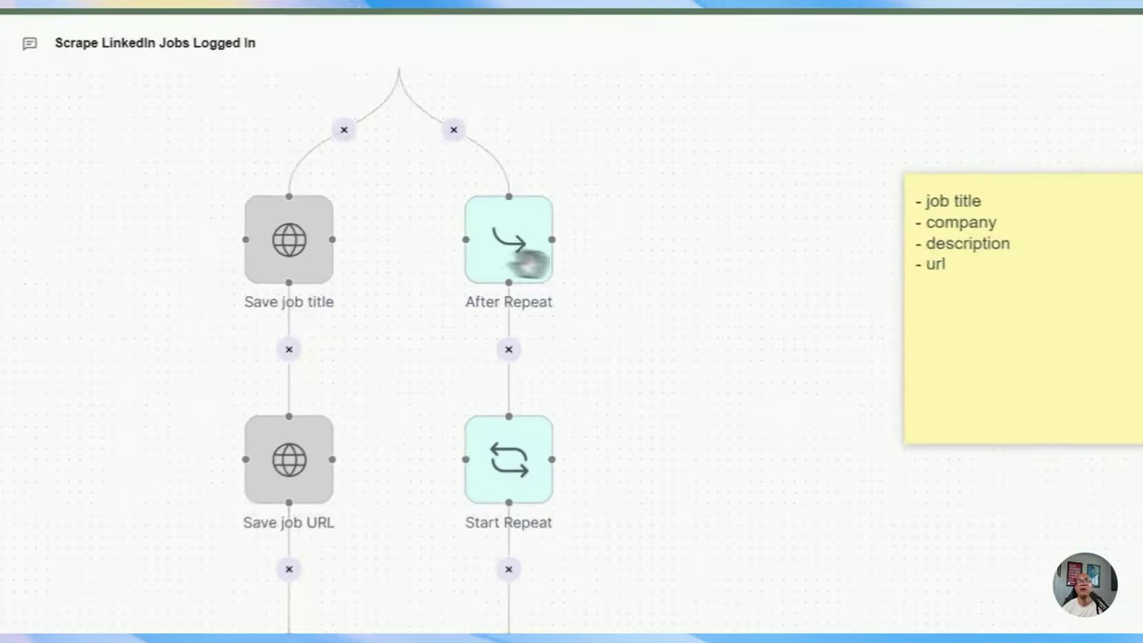
pyautogui.moveTo(527, 263); pyautogui.dragTo(582, 166)
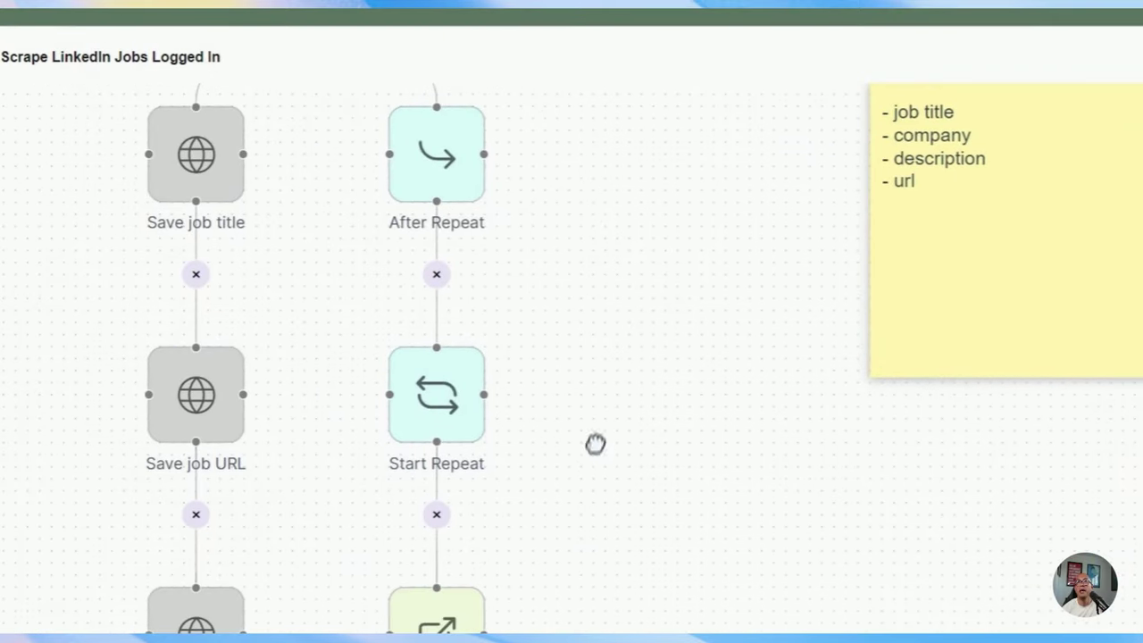
pyautogui.moveTo(595, 443); pyautogui.dragTo(605, 367)
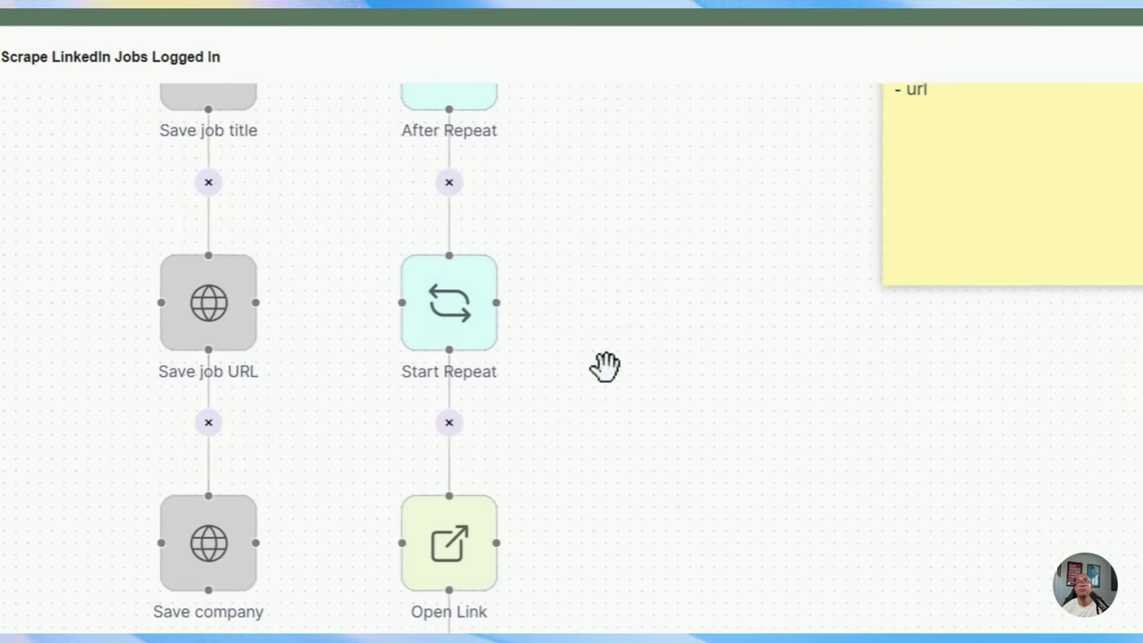
pyautogui.click(446, 308)
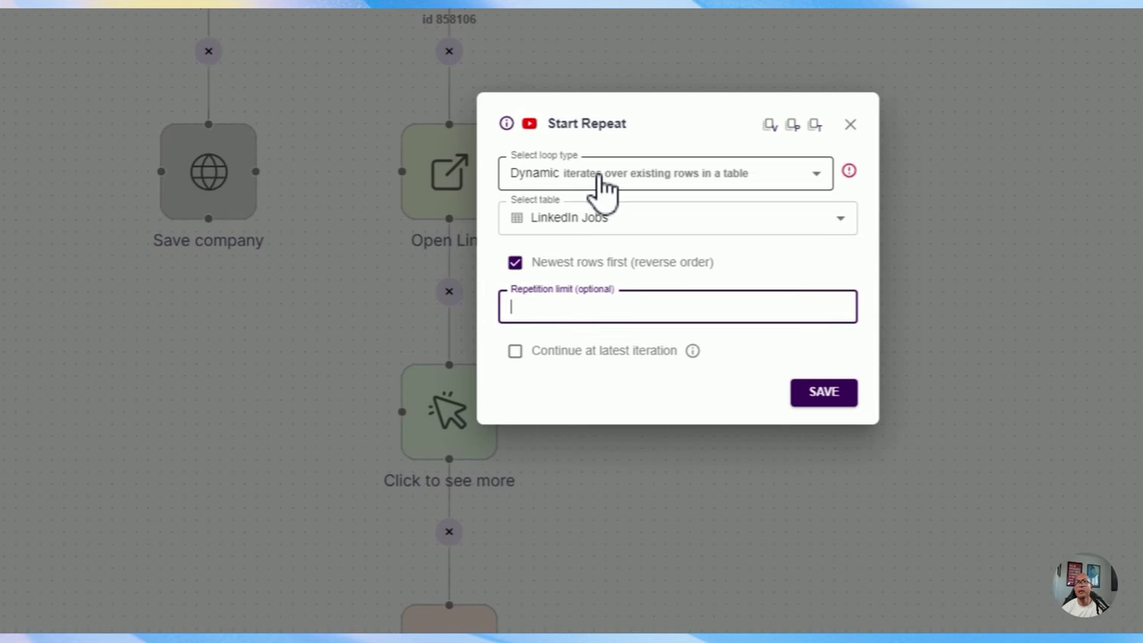
pyautogui.click(594, 177)
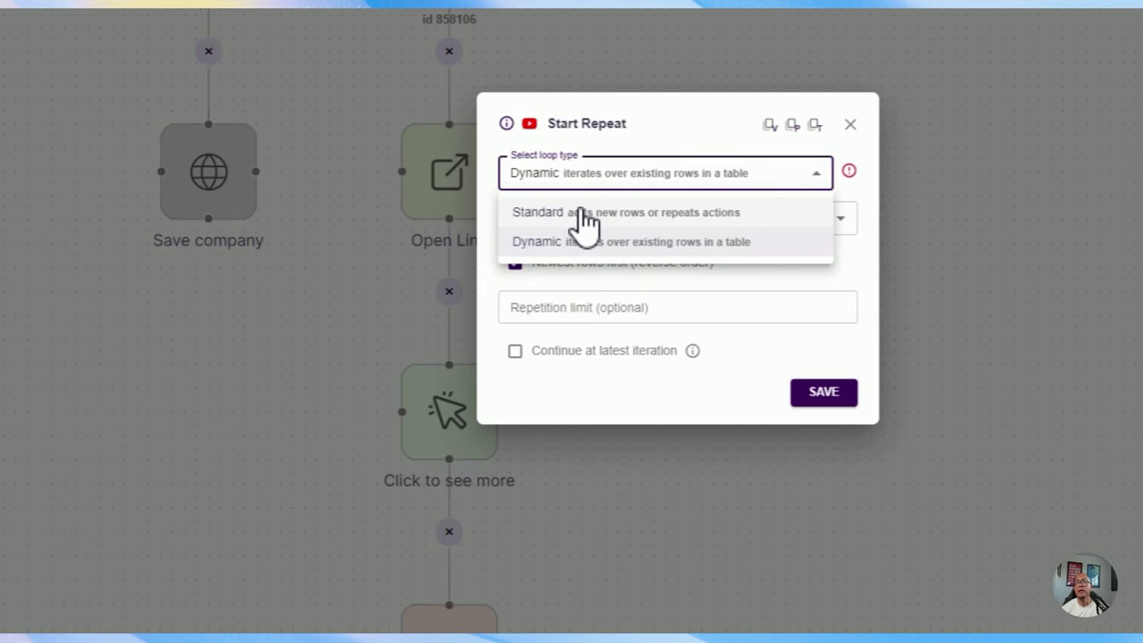
pyautogui.click(570, 174)
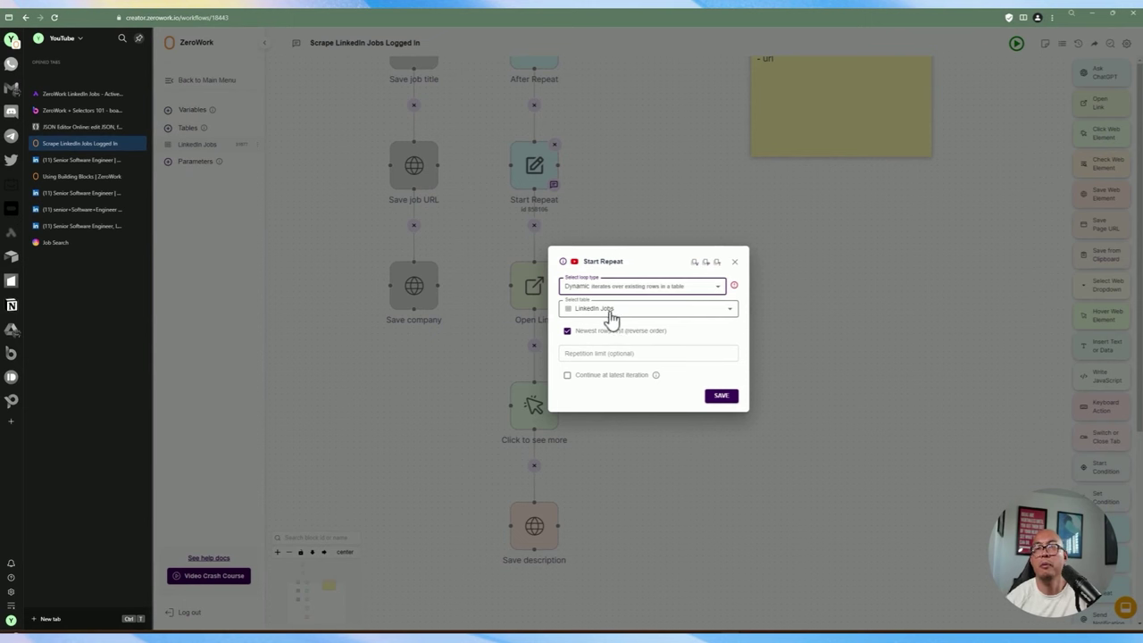
# Keep LinkedIn Jobs as the loop's table, turn off Newest rows first, leave the repetition limit empty and save the block.
pyautogui.click(611, 313)
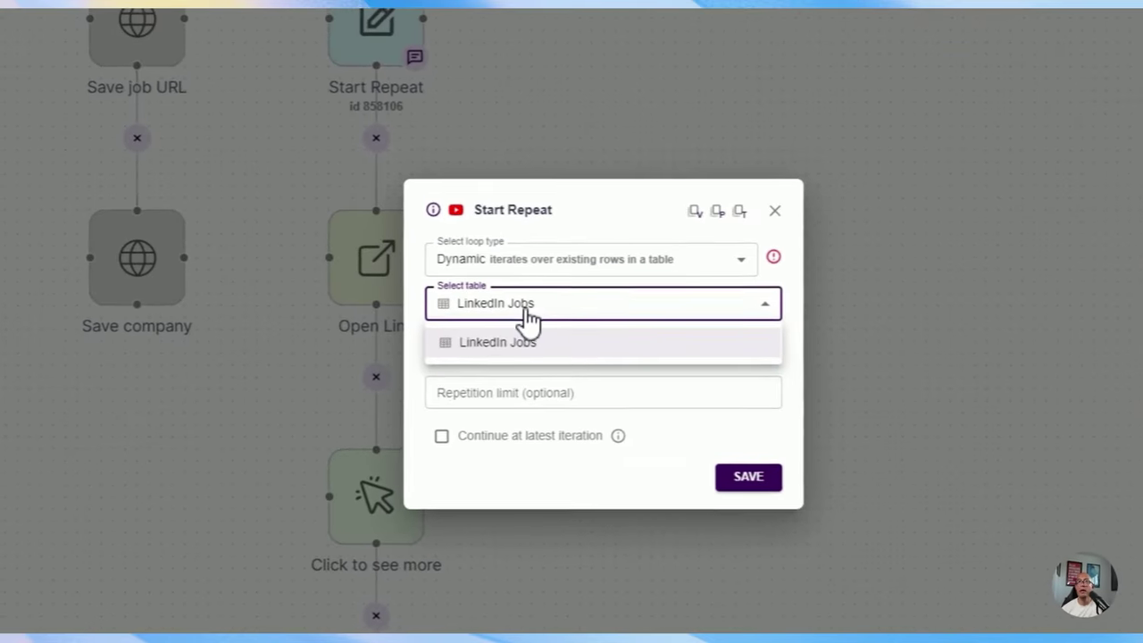
pyautogui.click(527, 315)
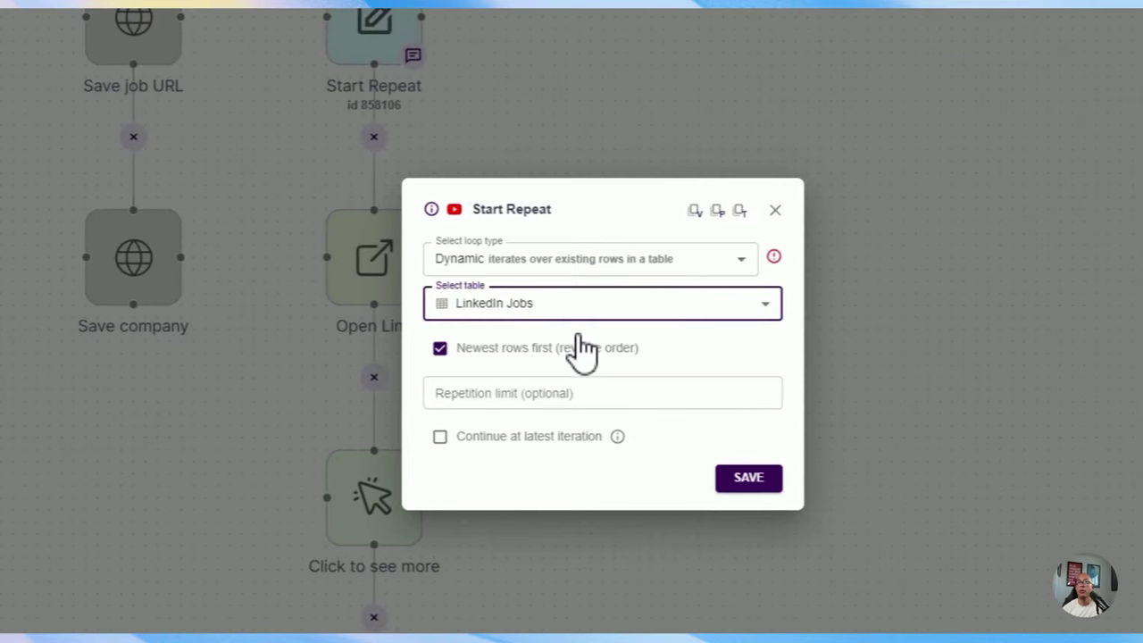
pyautogui.click(549, 350)
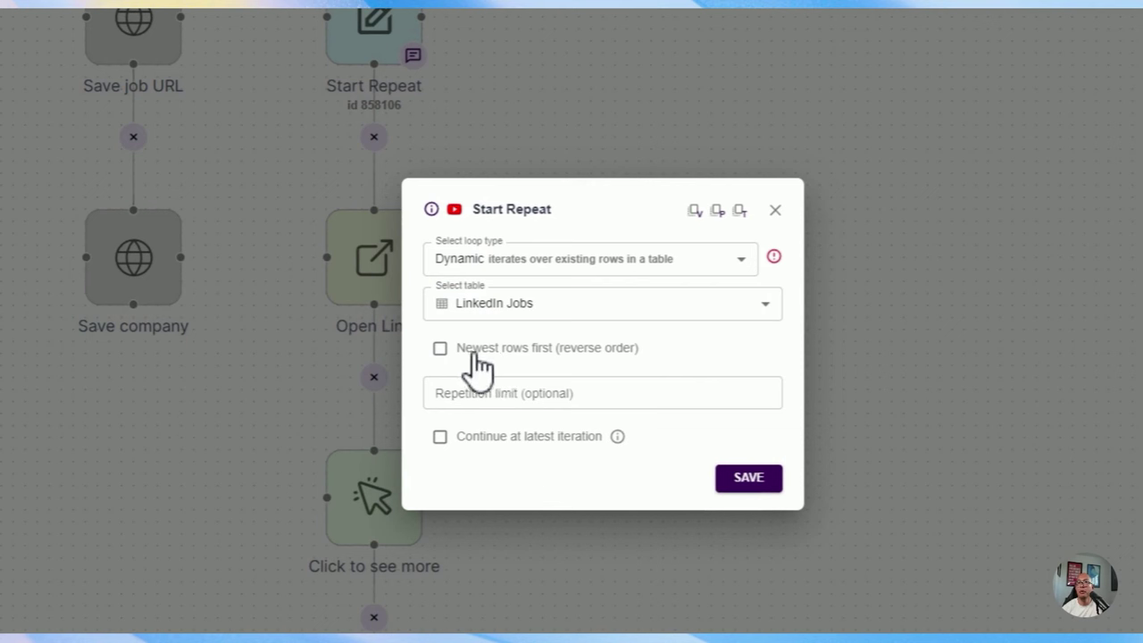
pyautogui.click(493, 393)
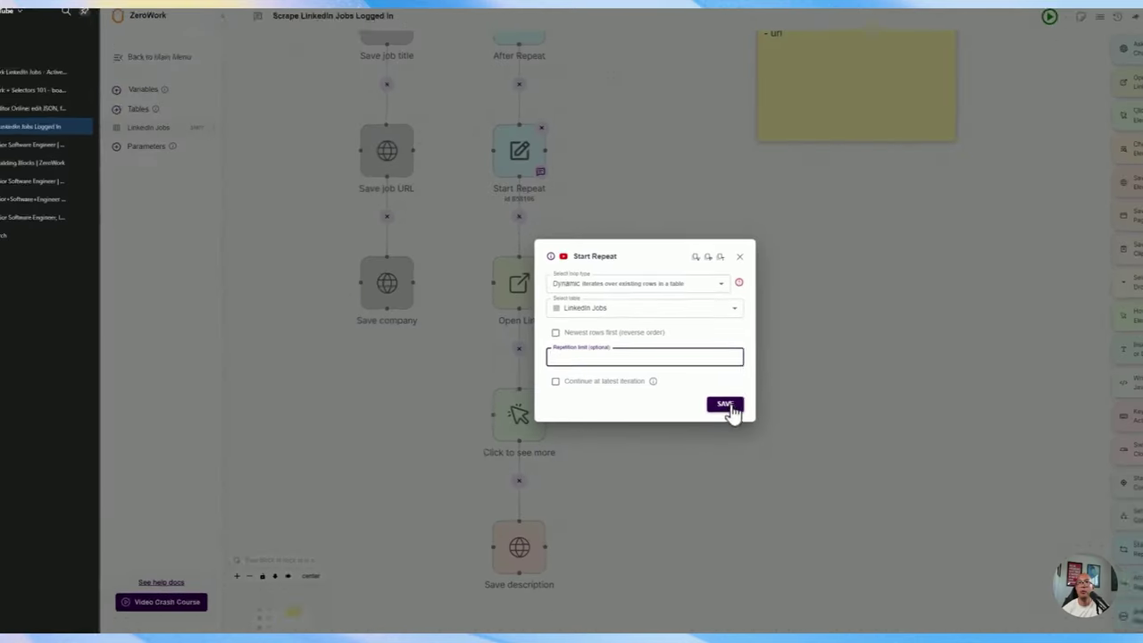
pyautogui.click(754, 477)
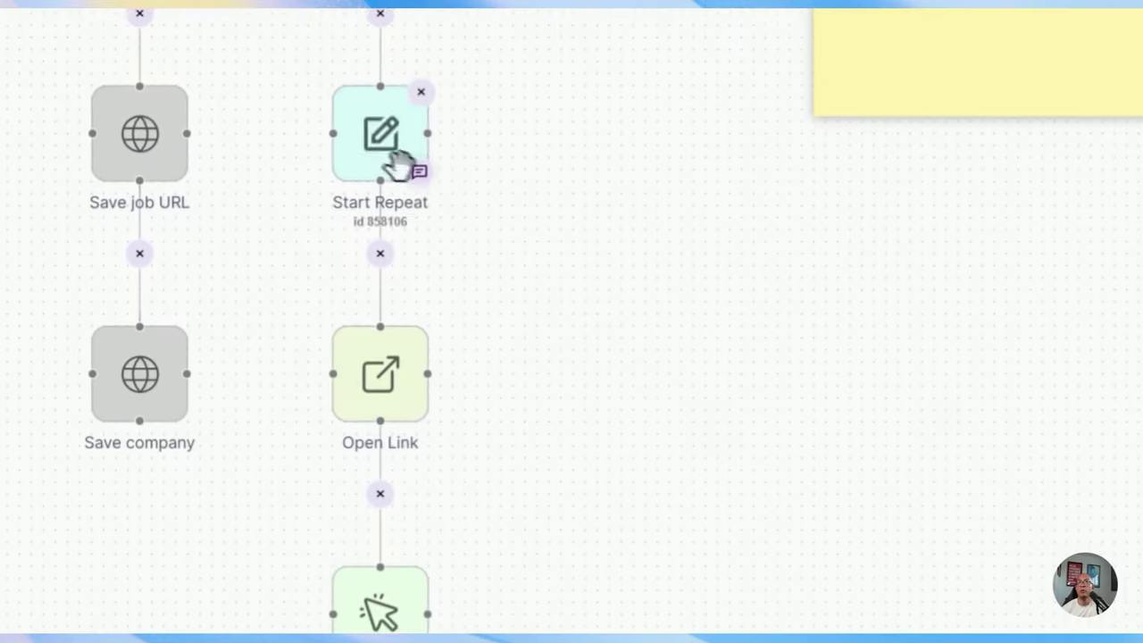
# Shift the Open Link, Click to see more and Save description blocks to the right, aligned in one column below Start Repeat.
pyautogui.moveTo(502, 263); pyautogui.dragTo(570, 255)
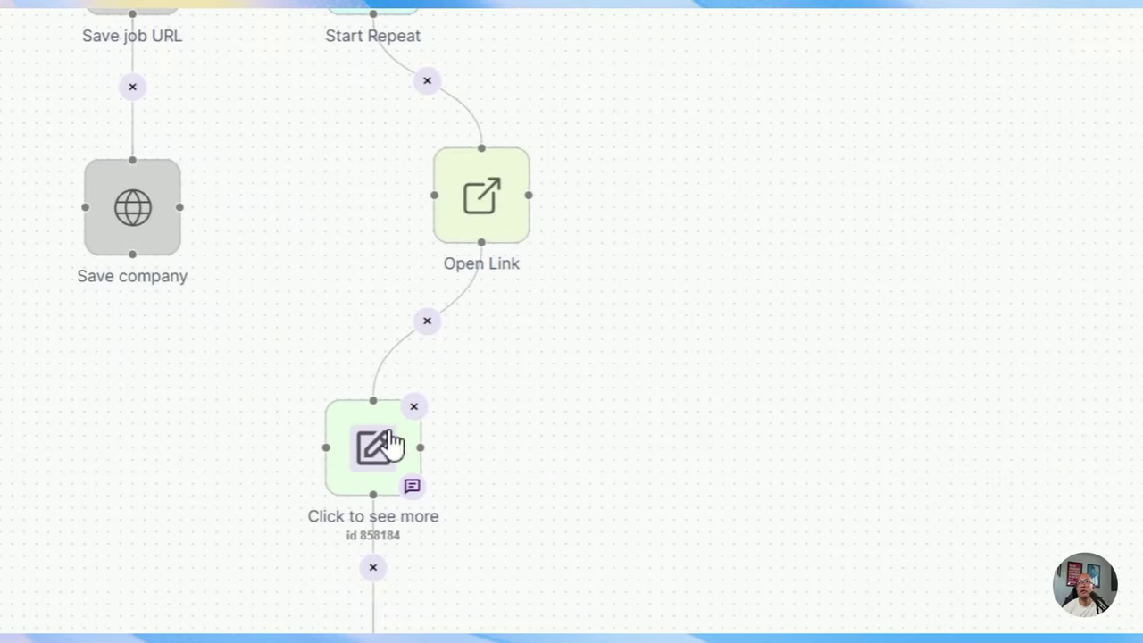
pyautogui.moveTo(385, 412); pyautogui.dragTo(492, 378)
pyautogui.scroll(-3, 452, 495)
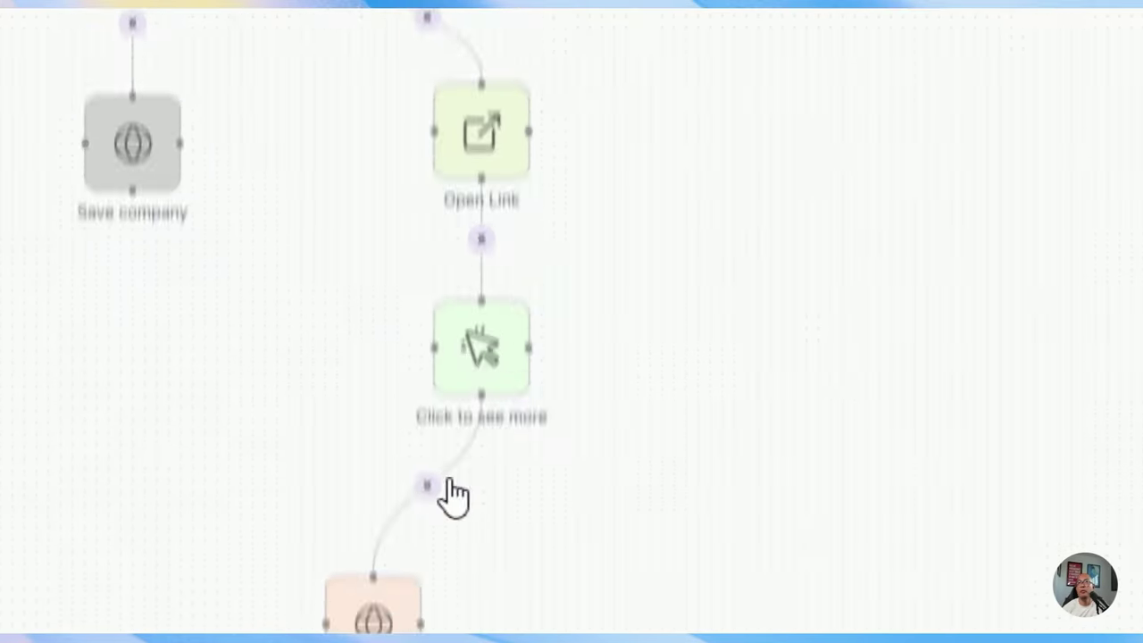
pyautogui.moveTo(386, 469); pyautogui.dragTo(490, 408)
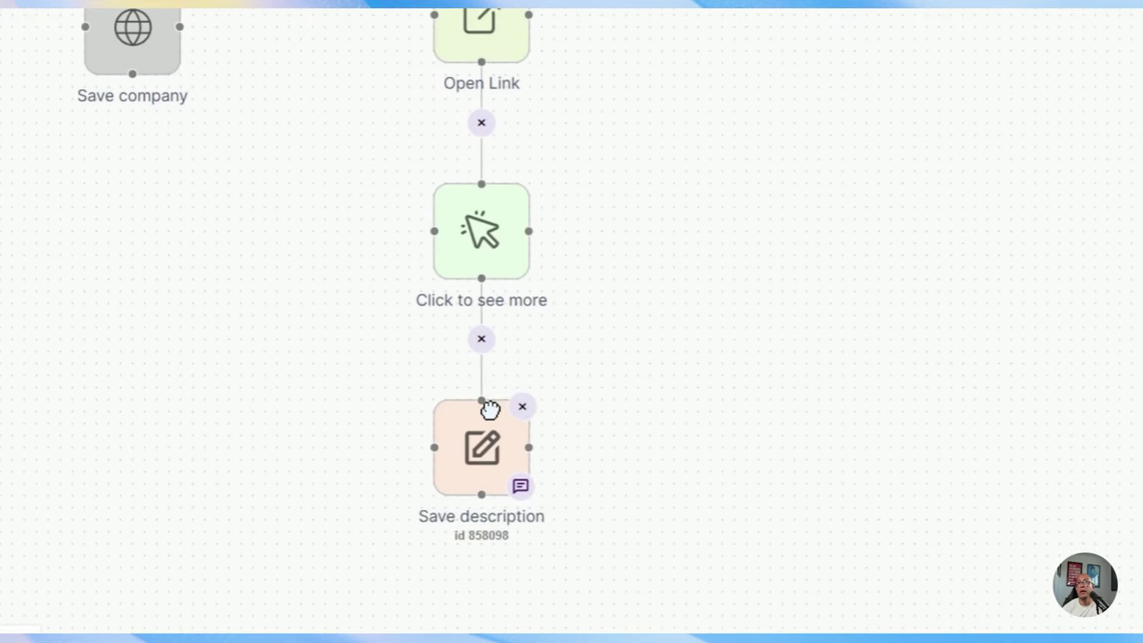
pyautogui.scroll(1, 709, 247)
pyautogui.scroll(5, 617, 172)
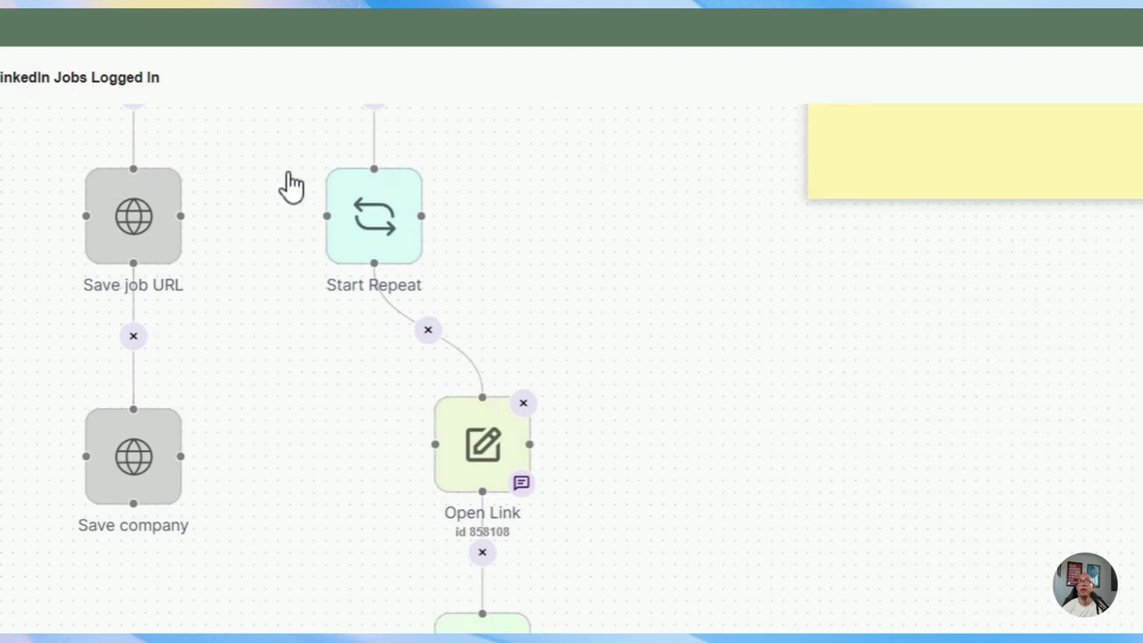
# Review the link reference in the Open Link block below Start Repeat and close its settings without changes.
pyautogui.moveTo(288, 179); pyautogui.dragTo(706, 483)
pyautogui.moveTo(710, 493); pyautogui.dragTo(712, 496)
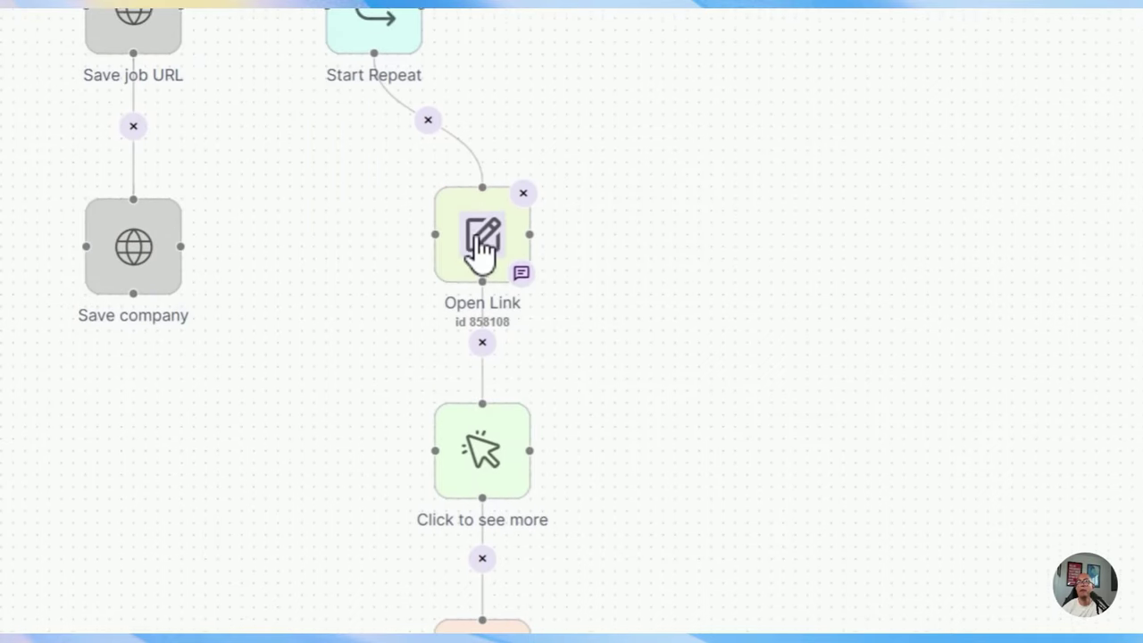
pyautogui.click(483, 250)
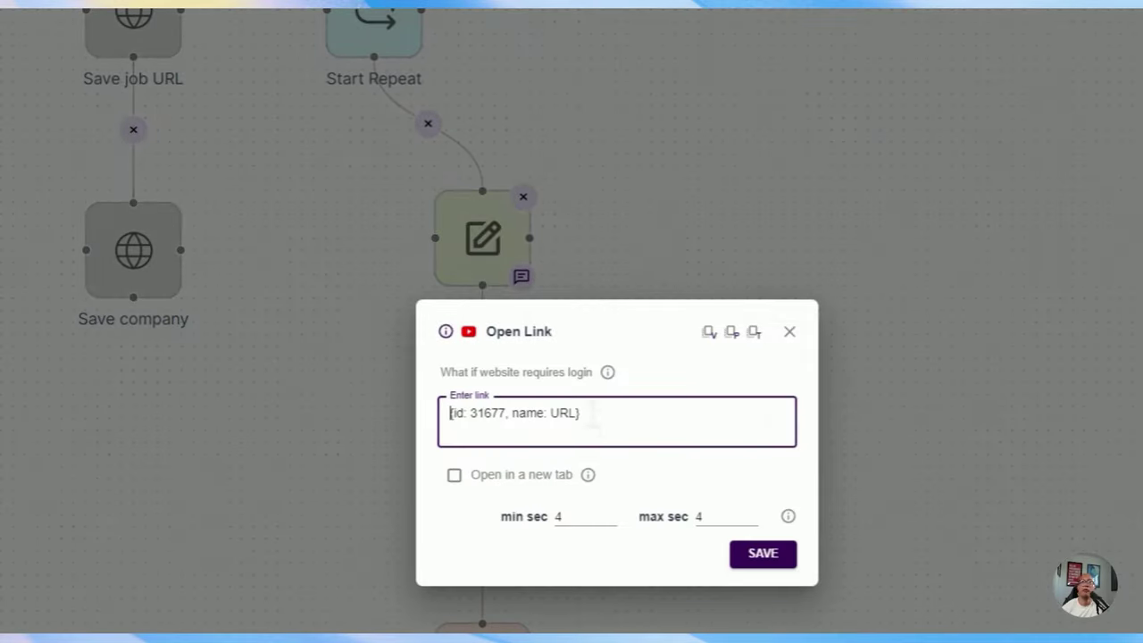
pyautogui.tripleClick(592, 422)
pyautogui.click(790, 331)
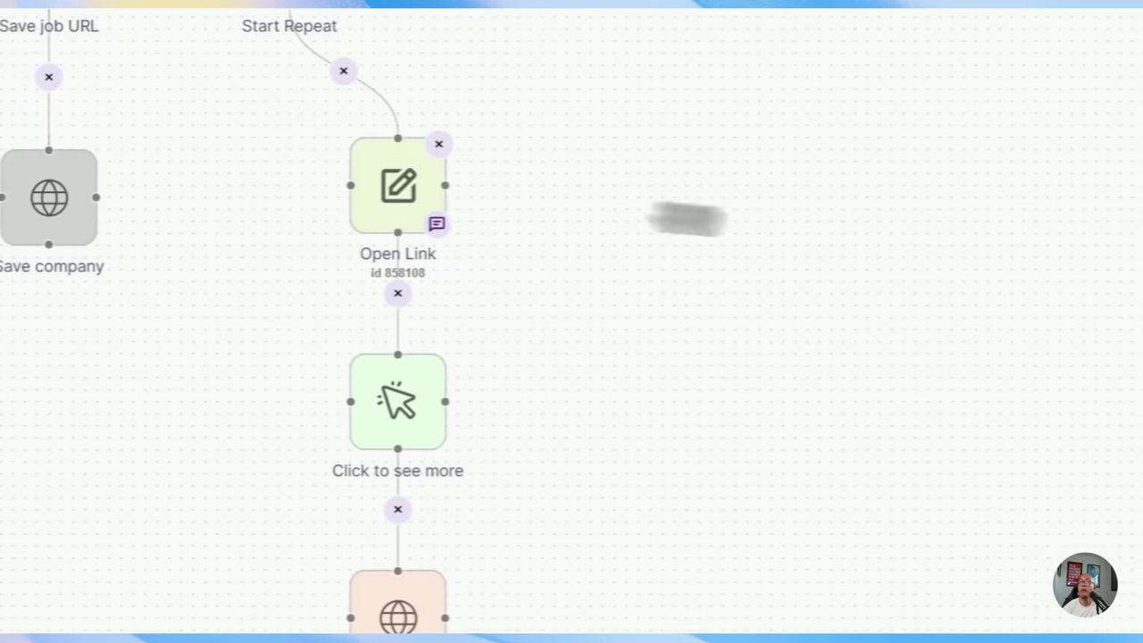
# Clear the link in the Open Link block and insert a reference to the URL column of the LinkedIn Jobs table.
pyautogui.click(388, 199)
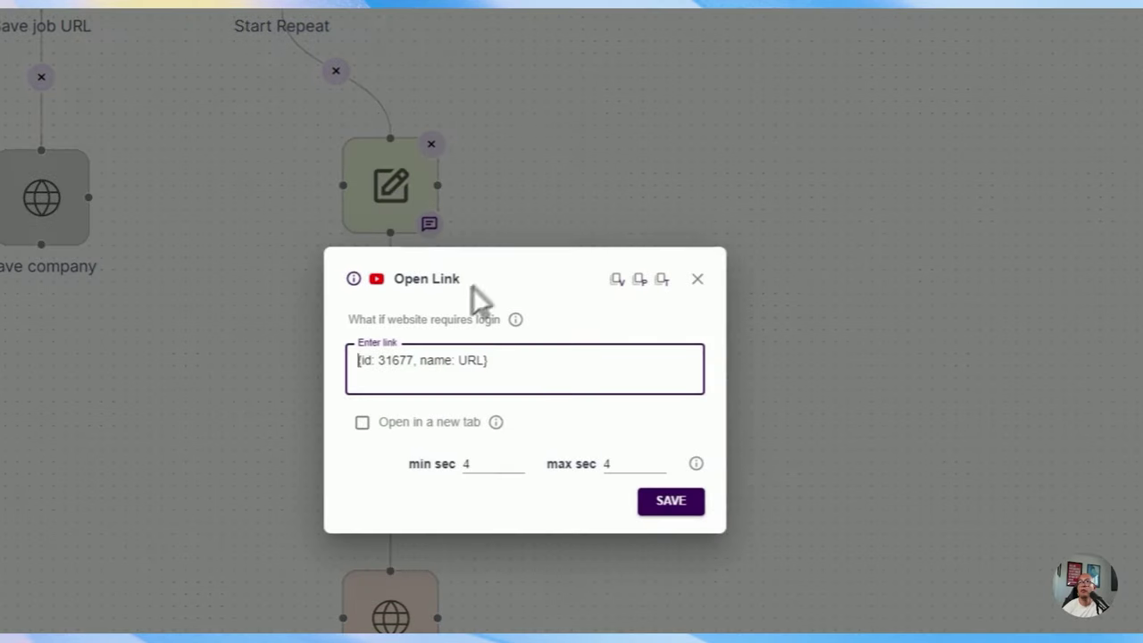
pyautogui.moveTo(511, 357); pyautogui.dragTo(336, 355)
pyautogui.press('BackSpace')
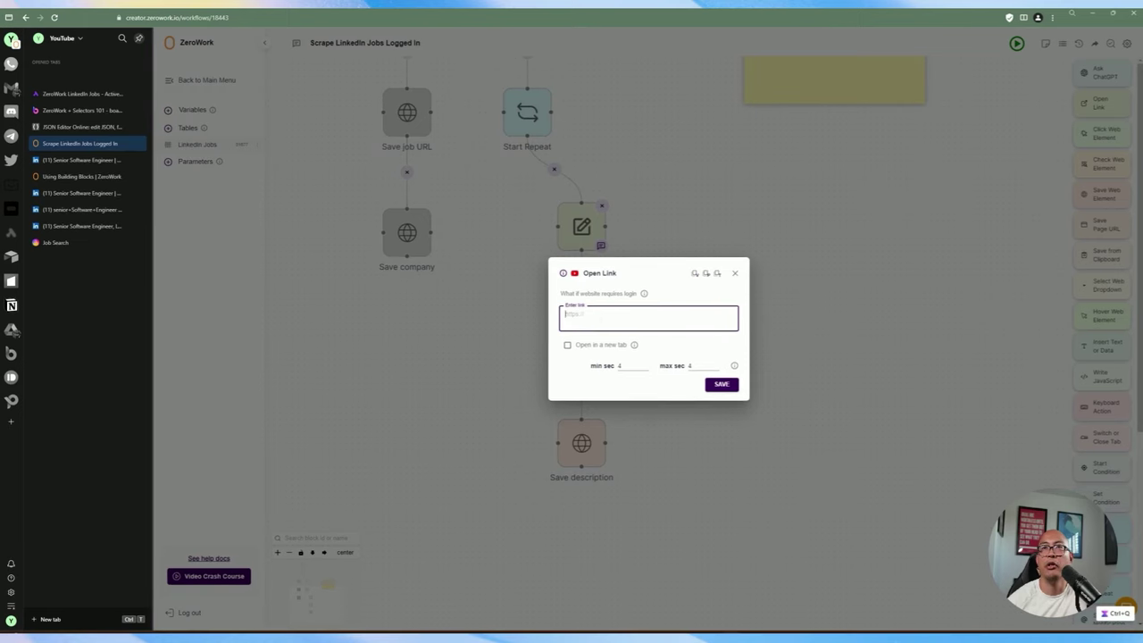
pyautogui.hotkey('ctrl', 'q')
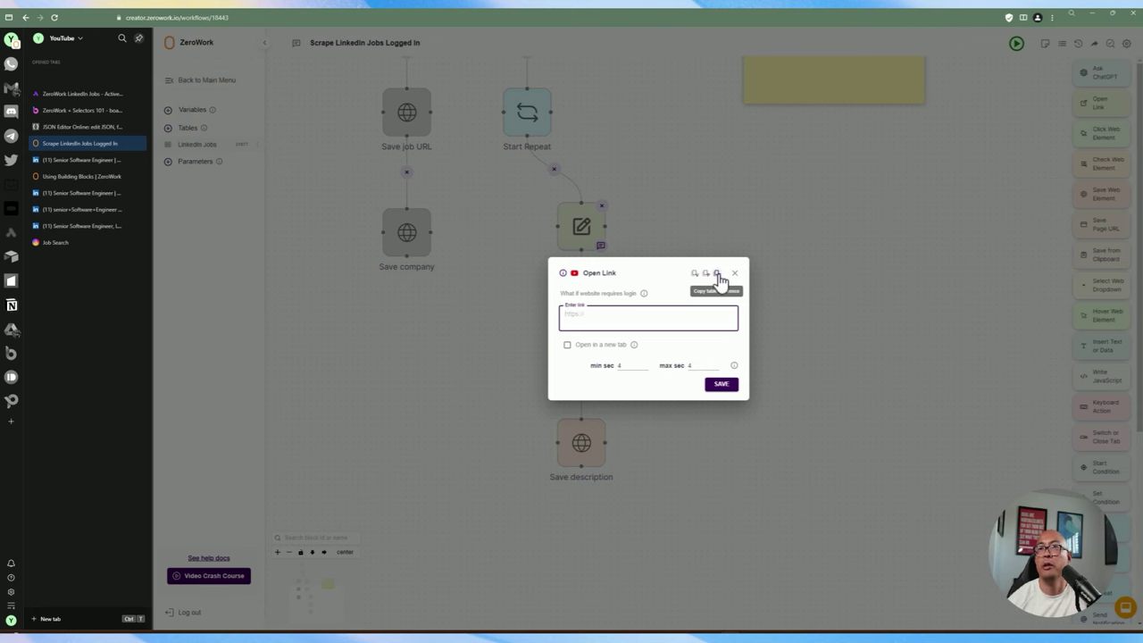
pyautogui.click(718, 275)
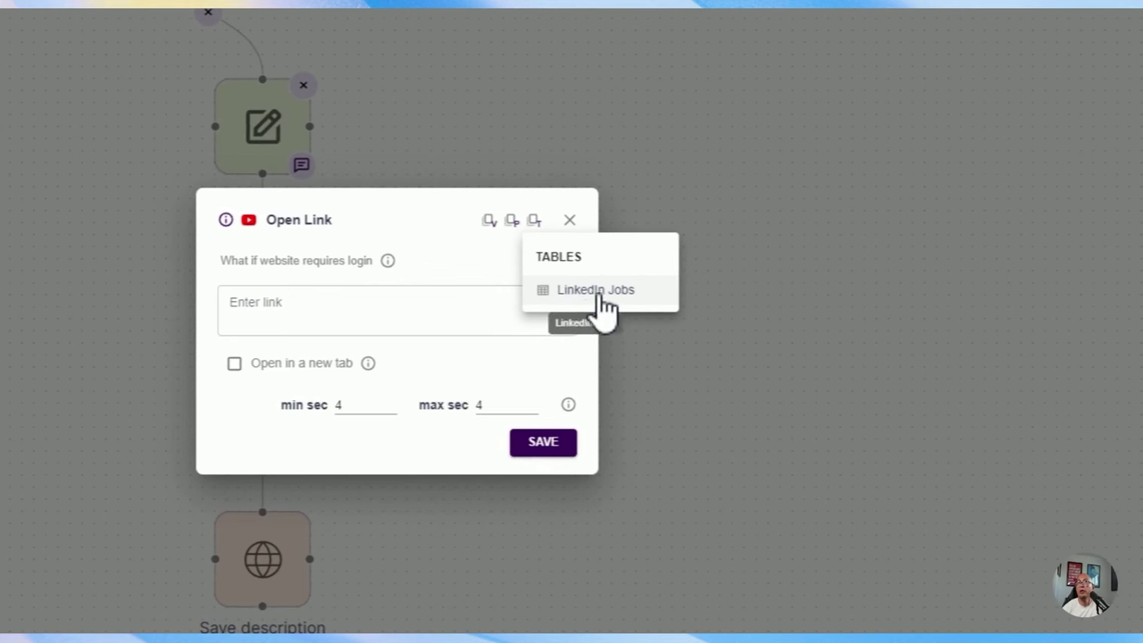
pyautogui.click(582, 298)
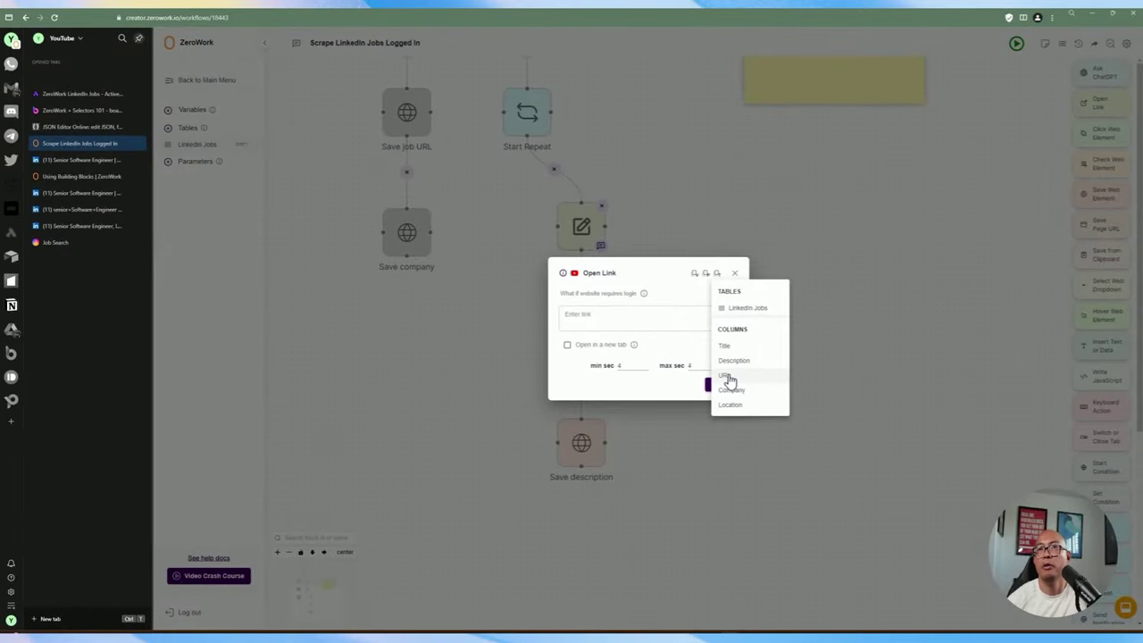
pyautogui.click(727, 376)
# Check the table ID and column name in the inserted URL reference and save the Open Link block.
pyautogui.moveTo(629, 313); pyautogui.dragTo(578, 314)
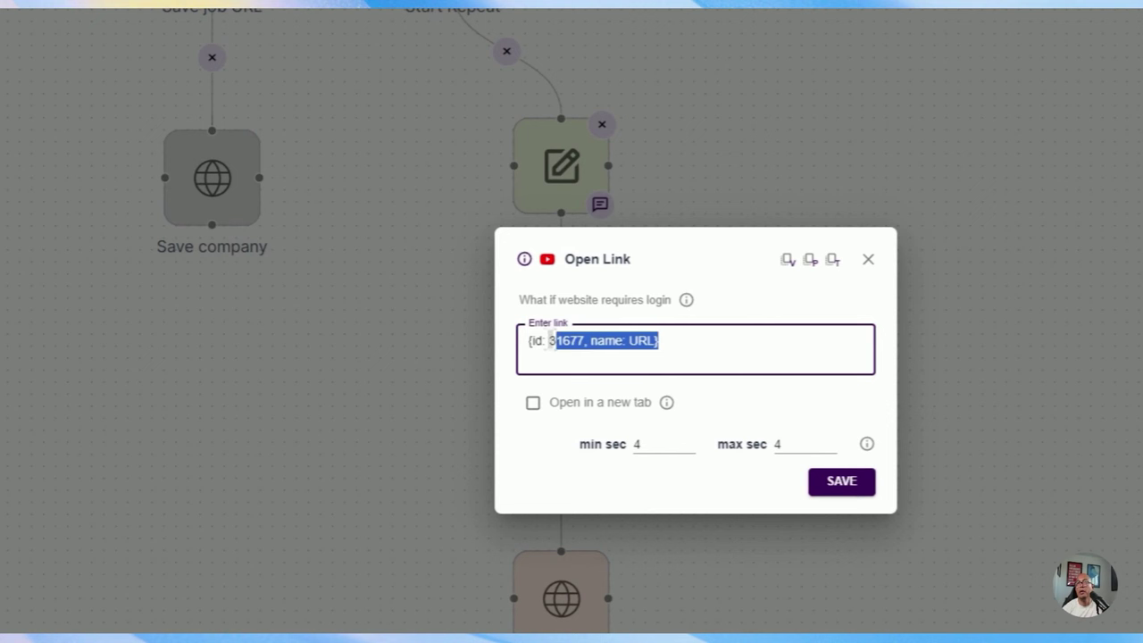
pyautogui.click(687, 355)
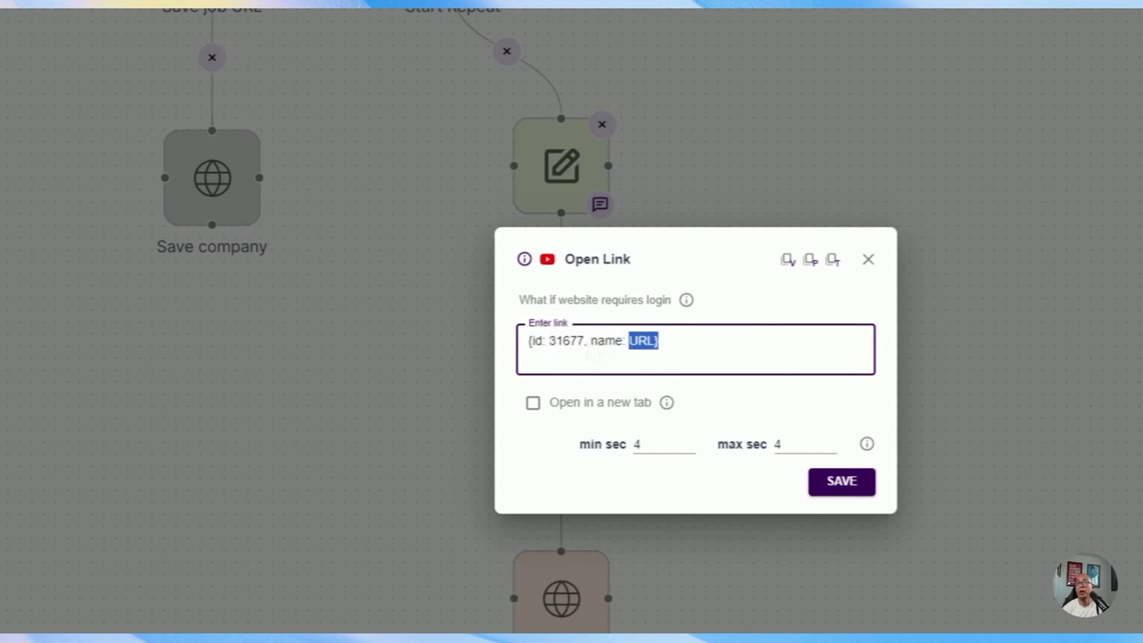
pyautogui.moveTo(685, 342); pyautogui.dragTo(496, 348)
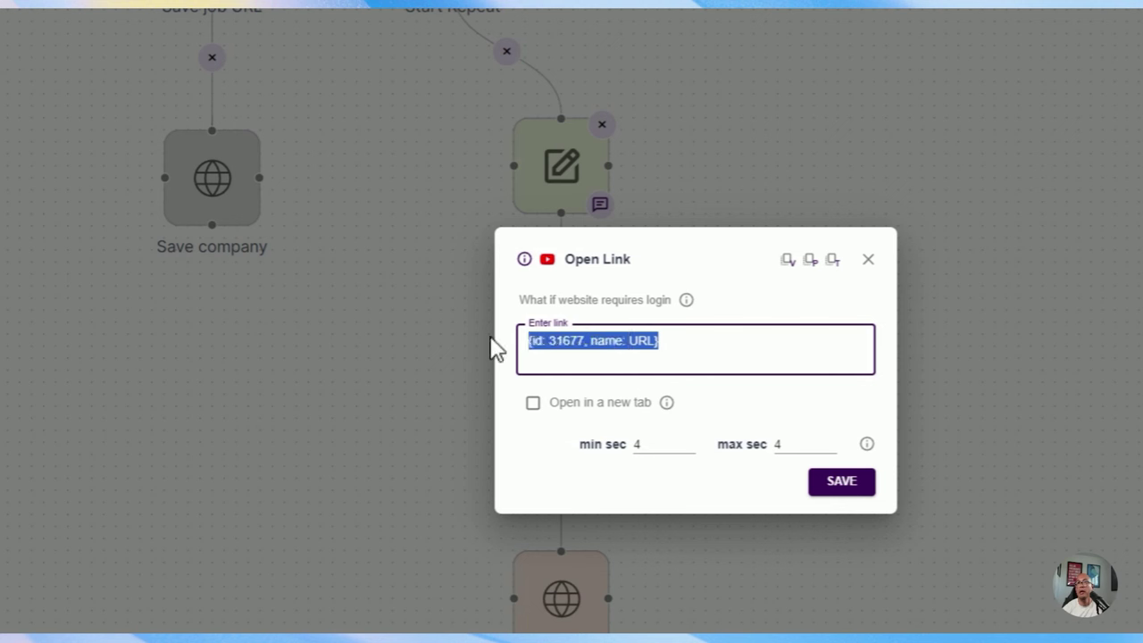
pyautogui.click(686, 340)
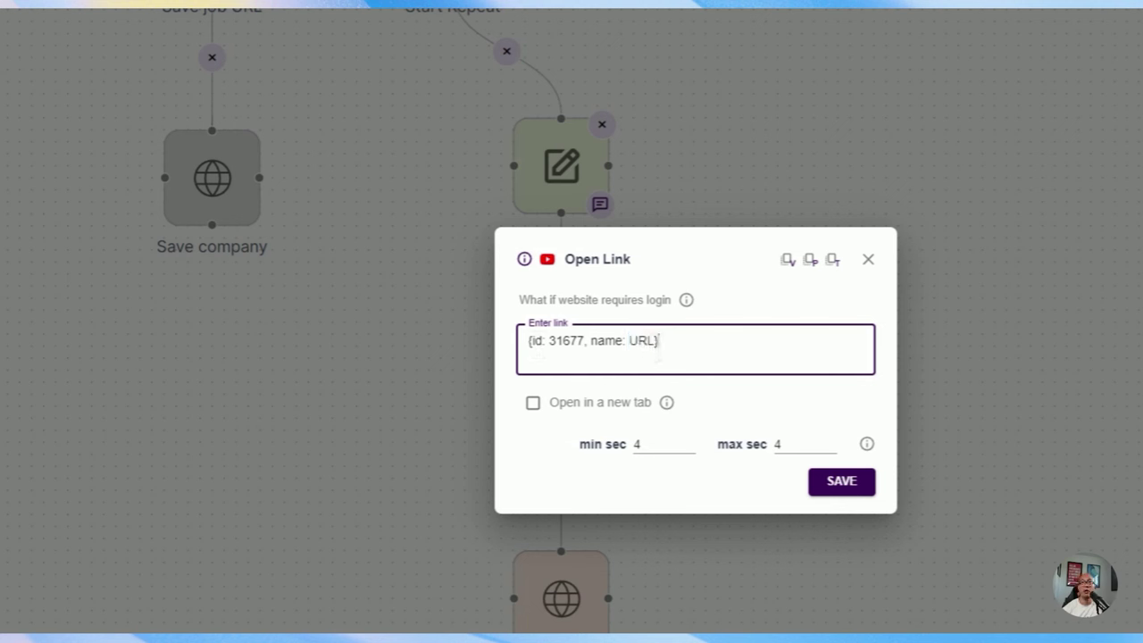
pyautogui.click(842, 483)
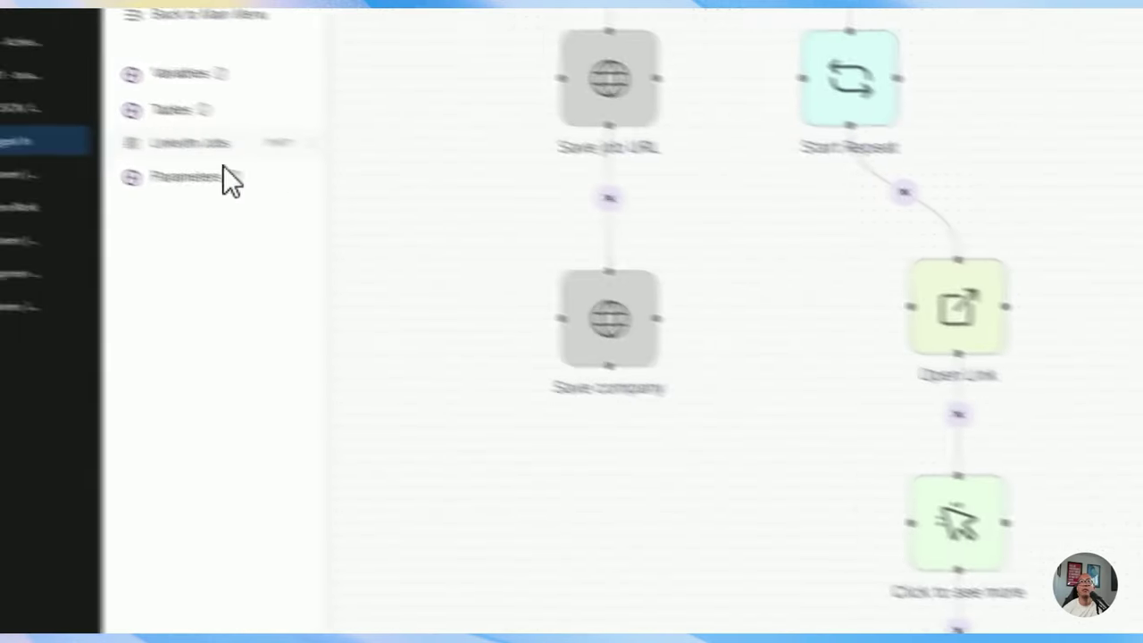
pyautogui.click(206, 144)
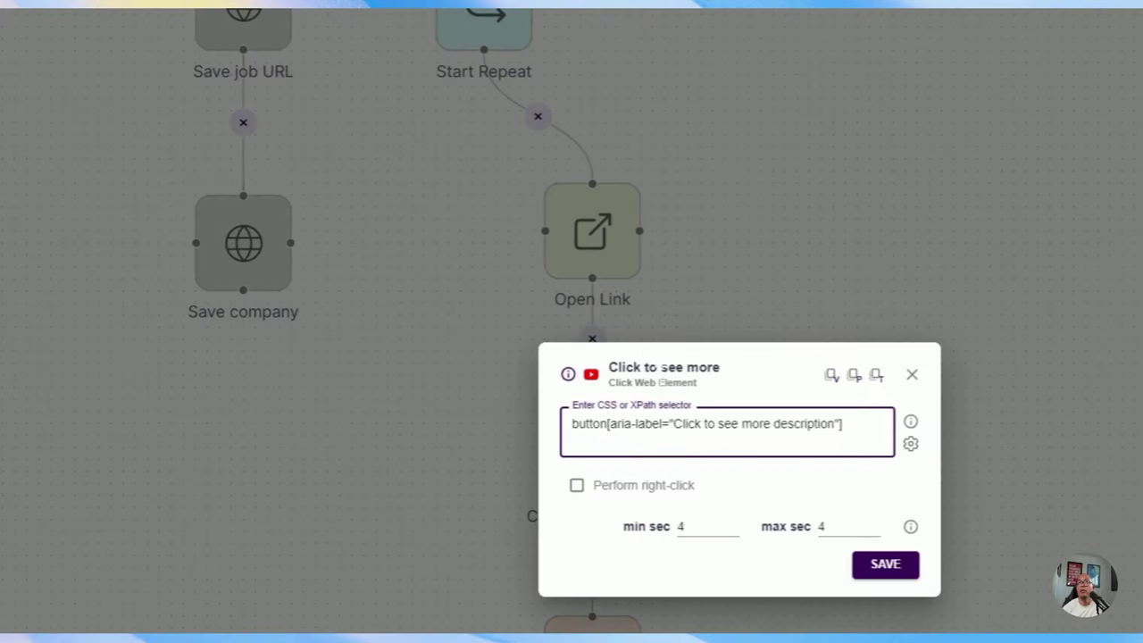
# Close the Click to see more settings and reload the Lyft Senior Software Engineer job page to examine its collapsed About the job section.
pyautogui.click(911, 374)
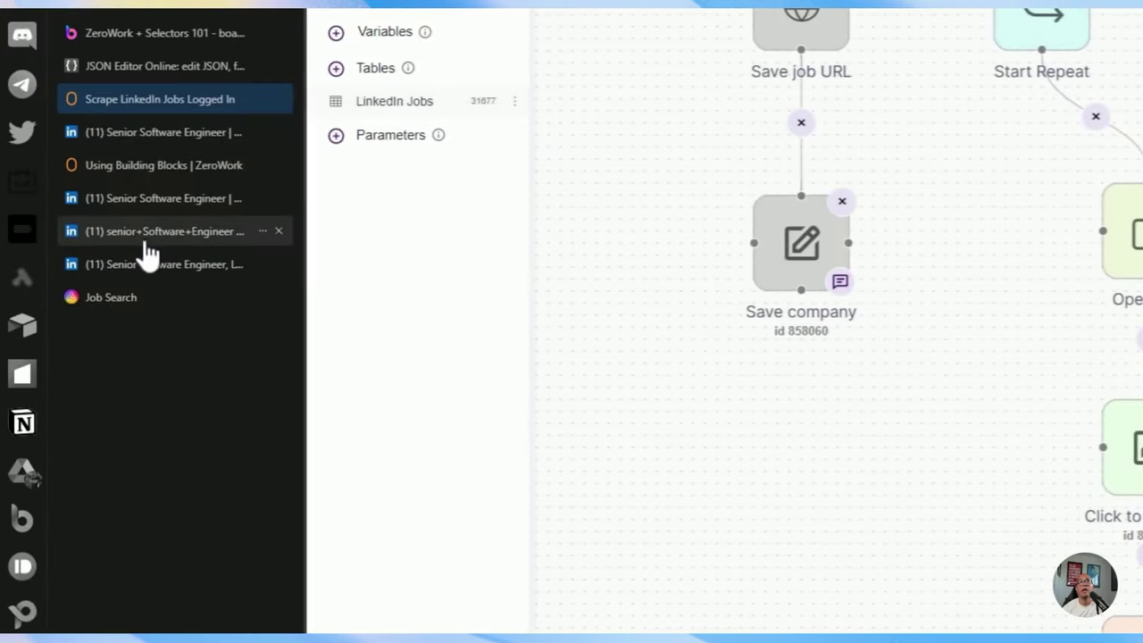
pyautogui.click(147, 234)
pyautogui.click(154, 263)
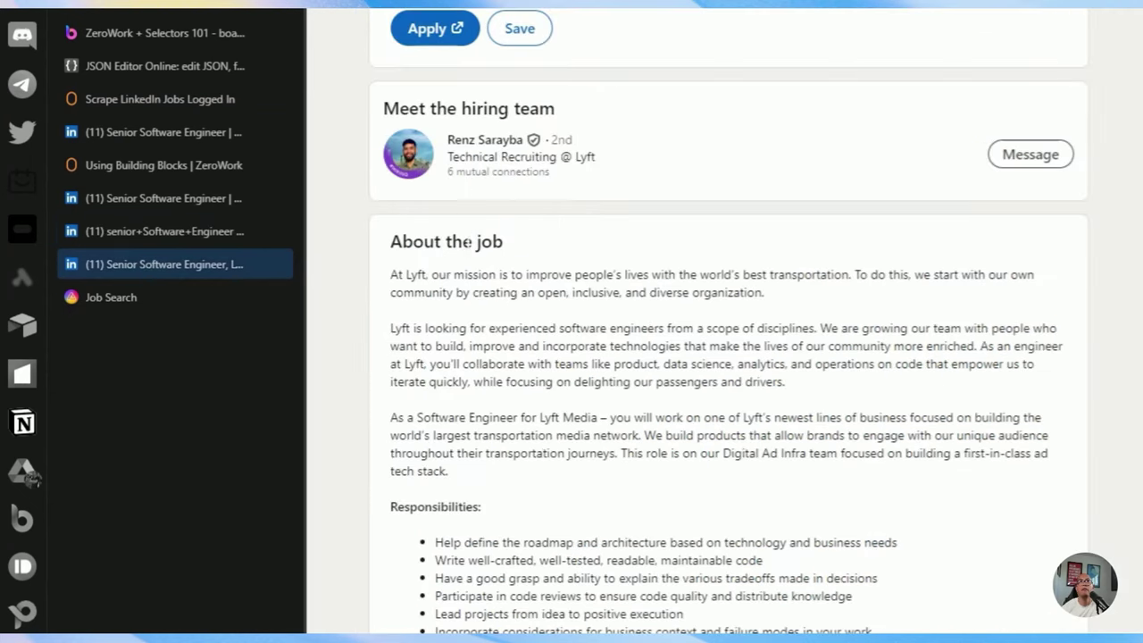
pyautogui.scroll(1, 709, 263)
pyautogui.scroll(-5, 709, 262)
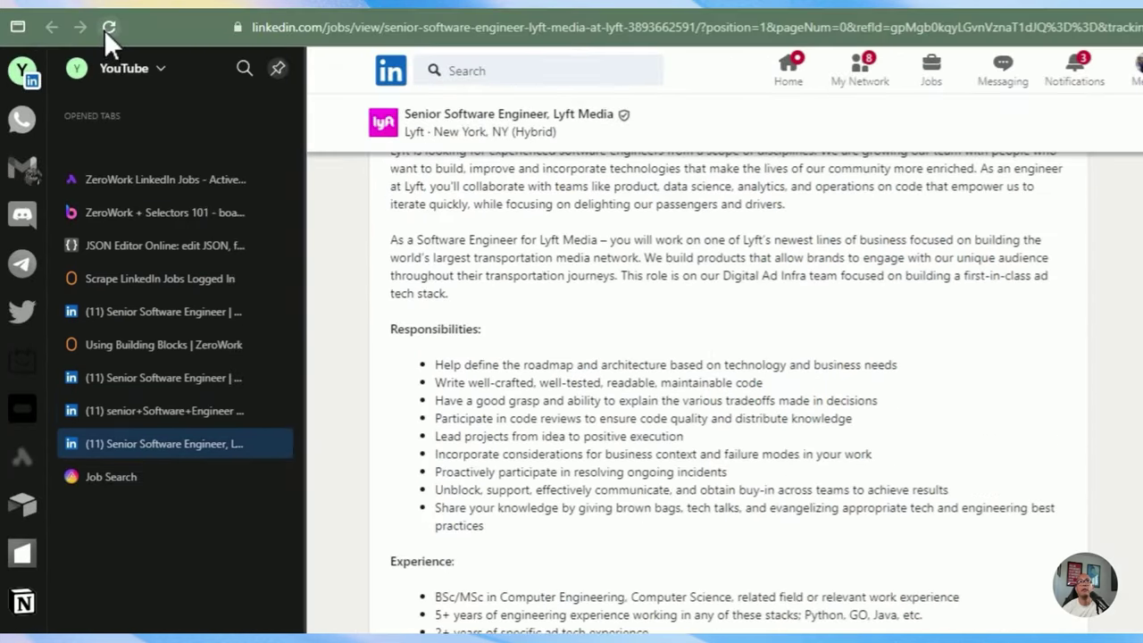
pyautogui.click(108, 28)
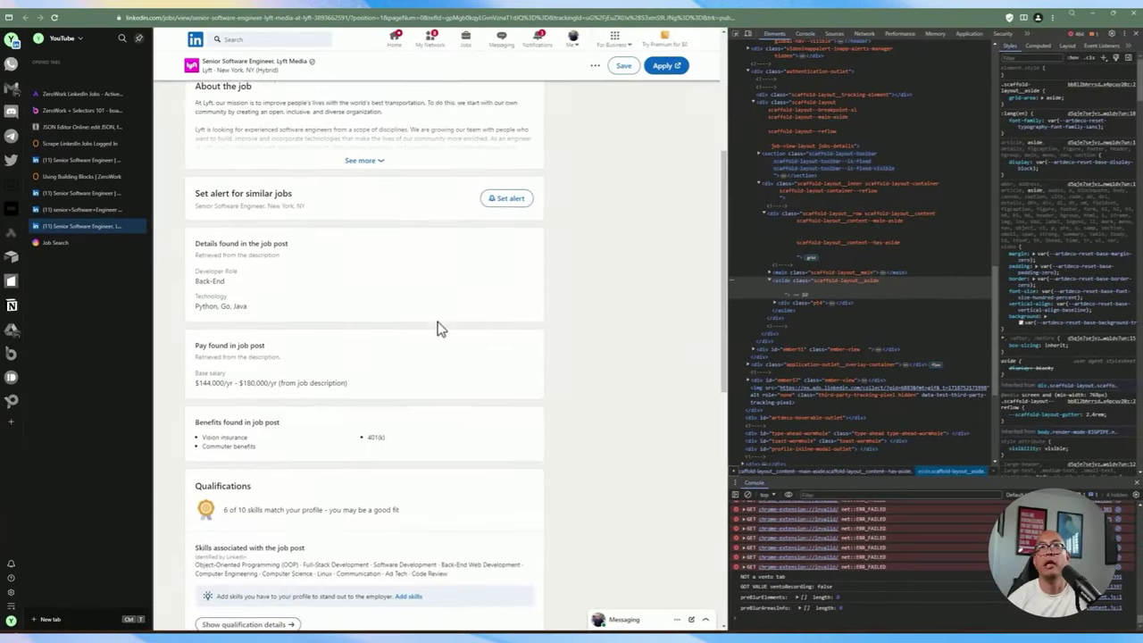
pyautogui.scroll(3, 433, 323)
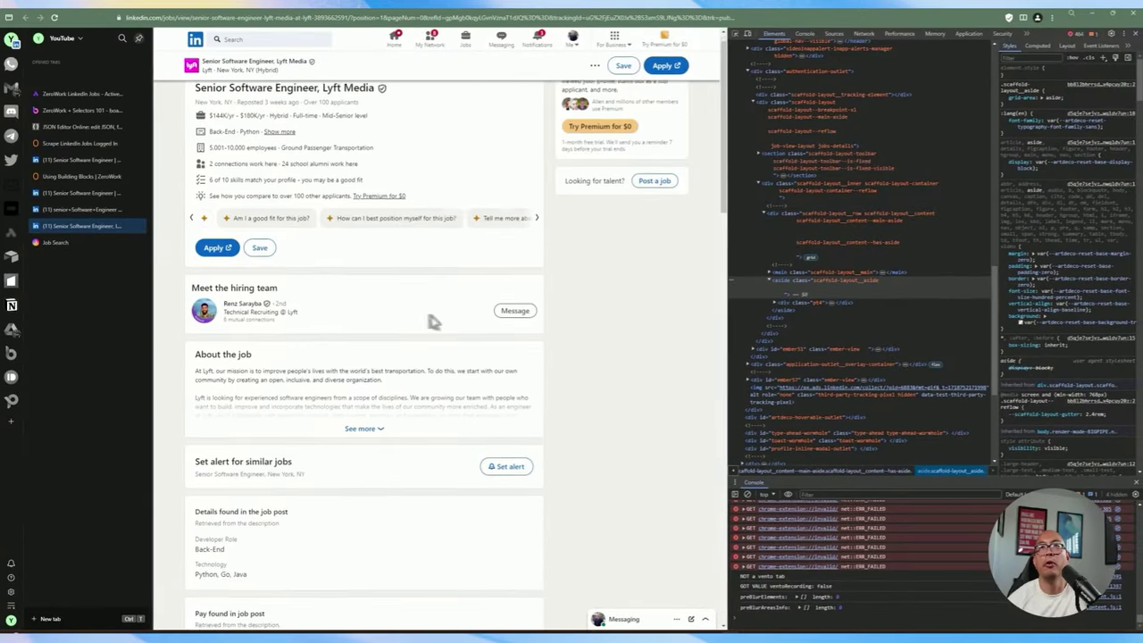
pyautogui.scroll(-1, 384, 321)
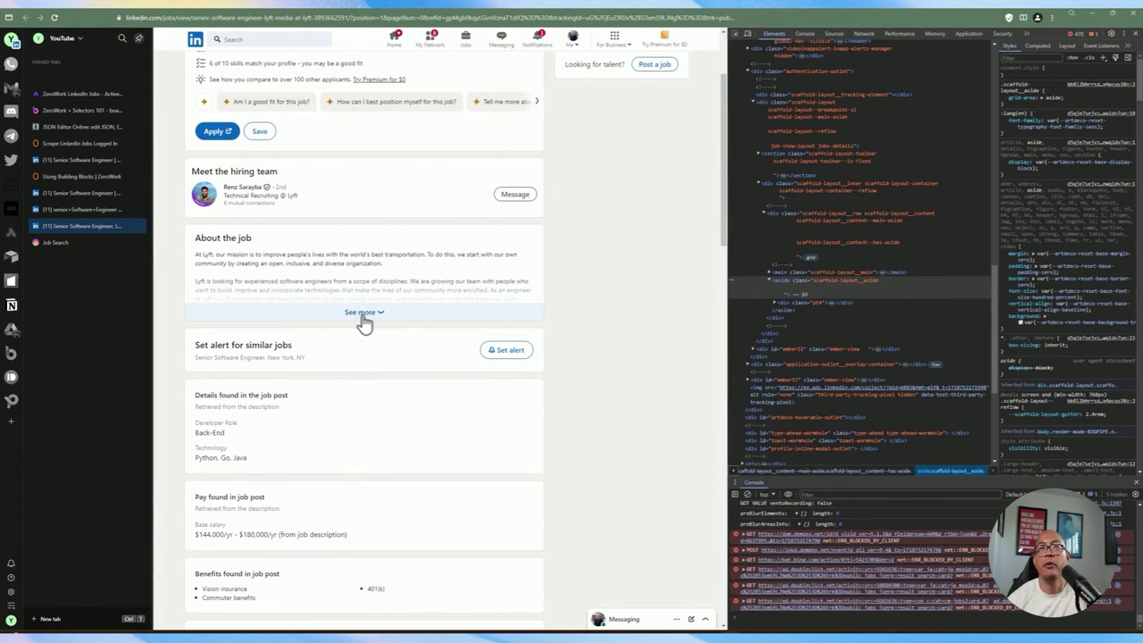
# Inspect the See more control under About the job and select its enclosing button element in the page code.
pyautogui.rightClick(363, 325)
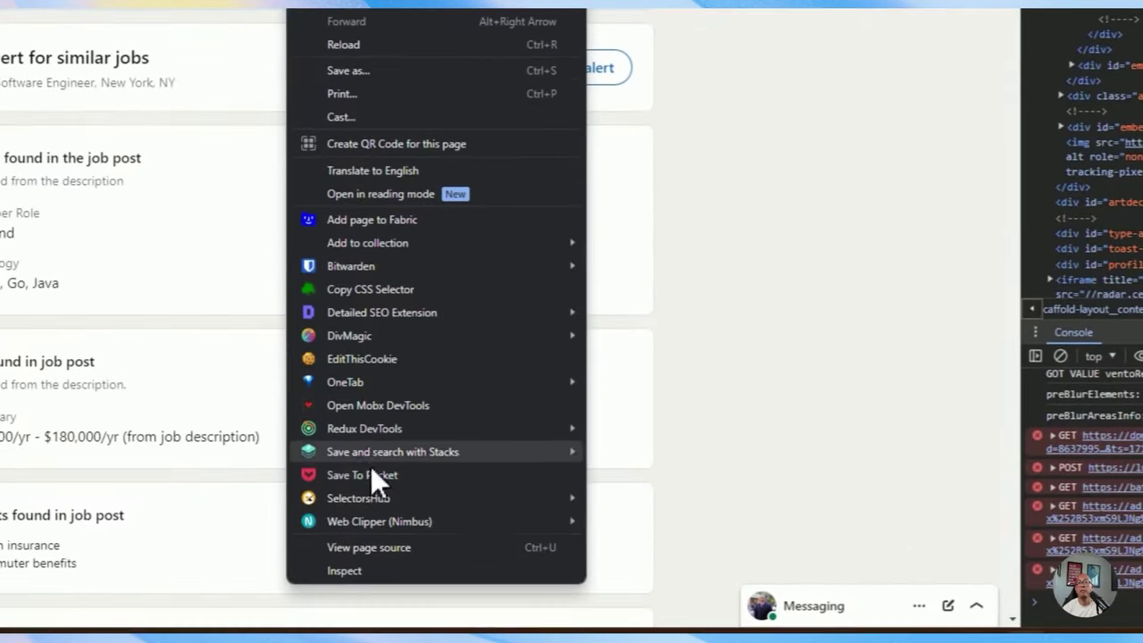
pyautogui.click(356, 571)
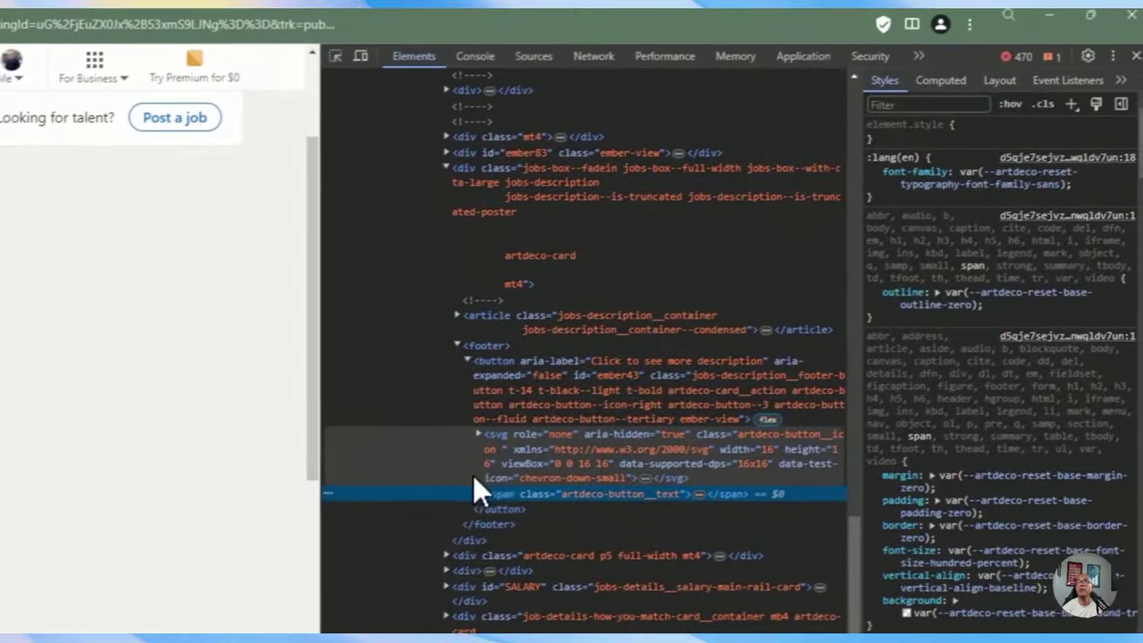
pyautogui.click(485, 365)
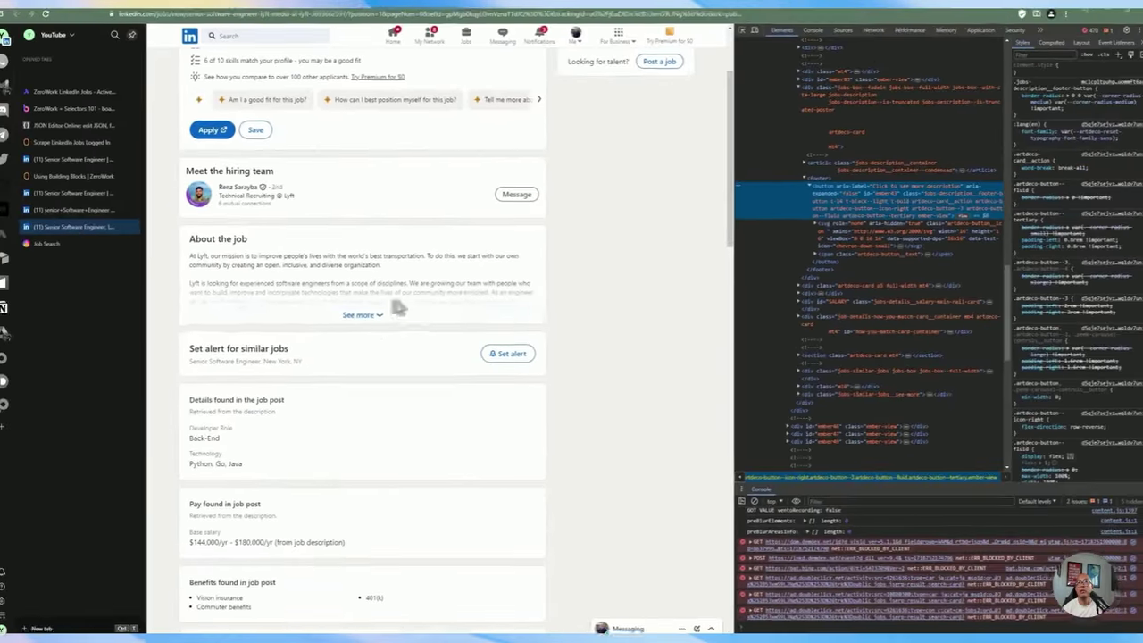
# Expand the full job description and highlight its text from the introduction through the Responsibilities list, then clear the selection.
pyautogui.click(122, 429)
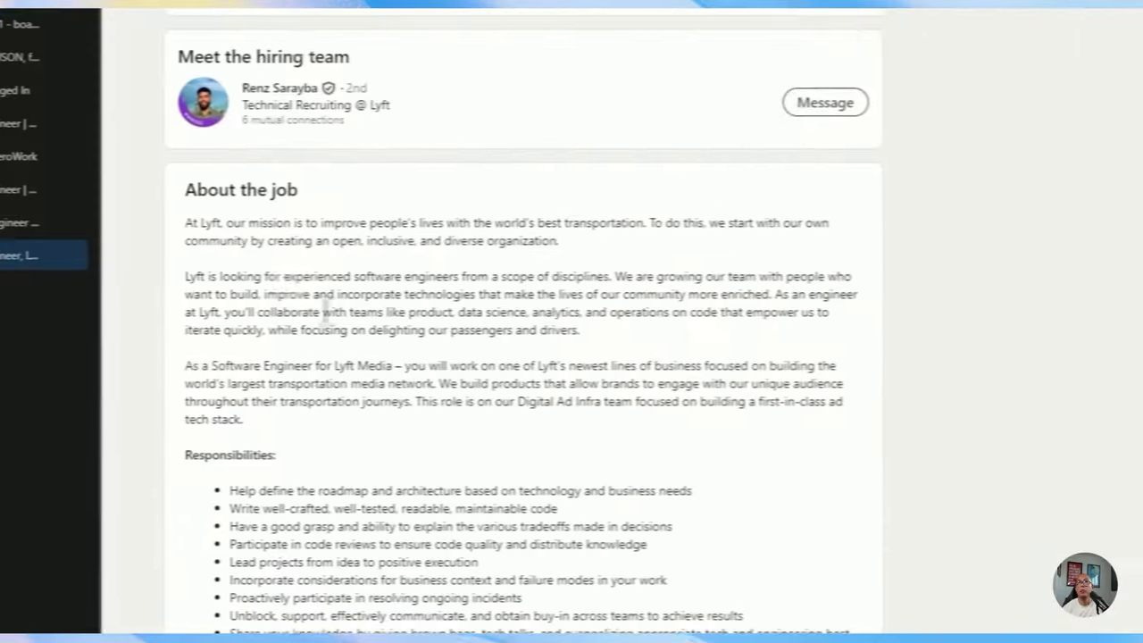
pyautogui.moveTo(135, 294); pyautogui.dragTo(519, 479)
pyautogui.scroll(-1, 632, 322)
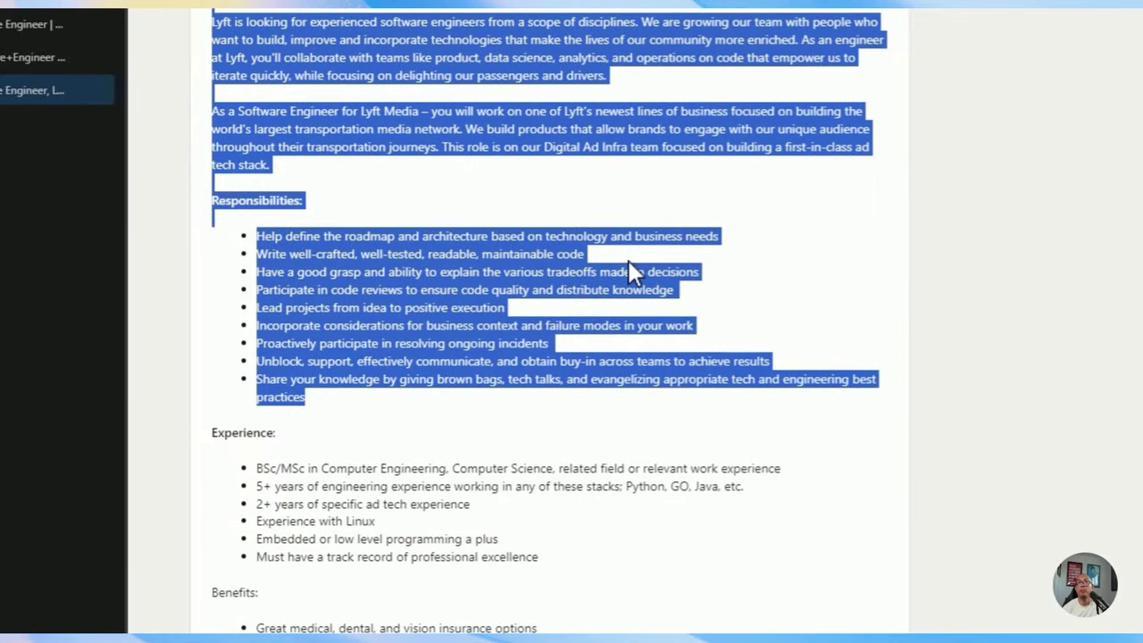
pyautogui.click(419, 194)
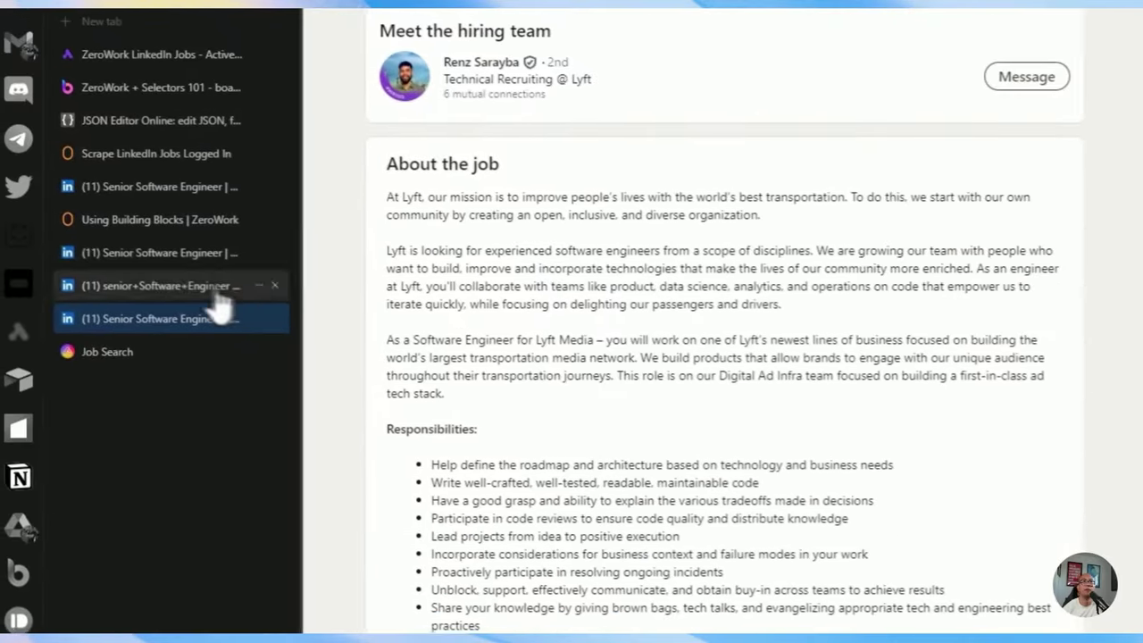
# Return to the ZeroWork workflow, review the Click to see more block's aria-label selector and minimum delay, and save it unchanged.
pyautogui.click(143, 160)
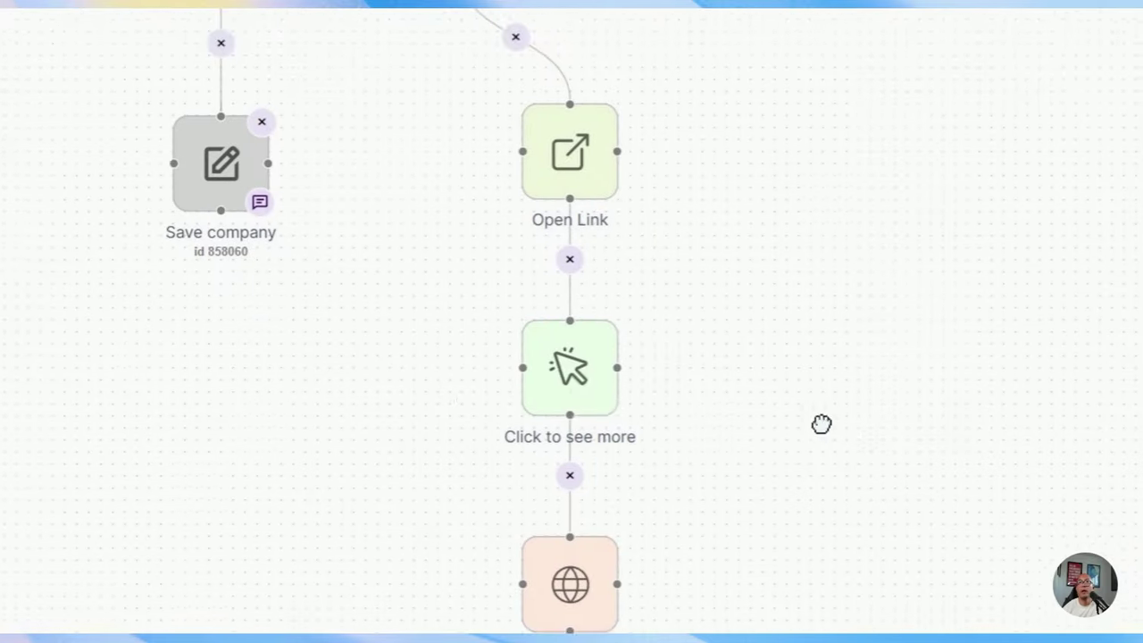
pyautogui.click(516, 356)
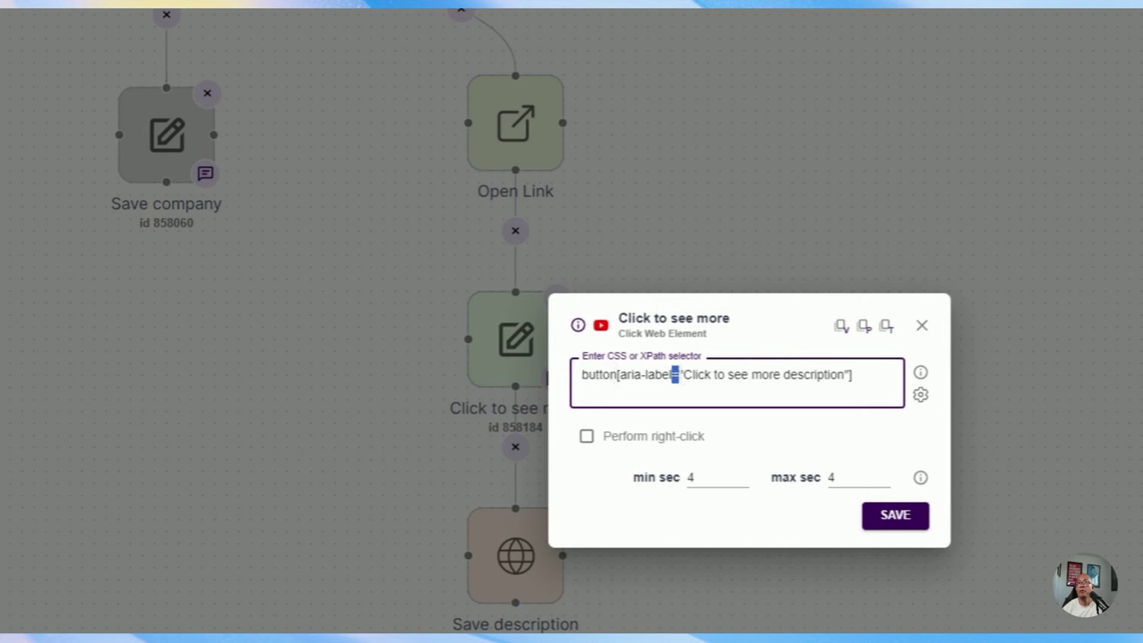
pyautogui.moveTo(693, 374); pyautogui.dragTo(814, 374)
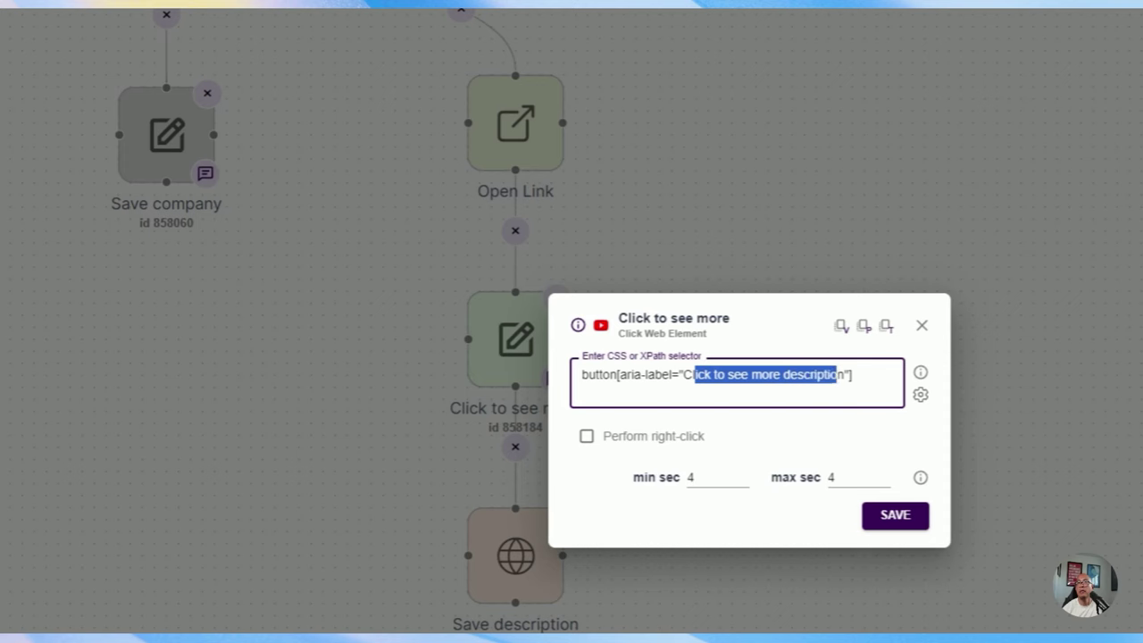
pyautogui.click(717, 477)
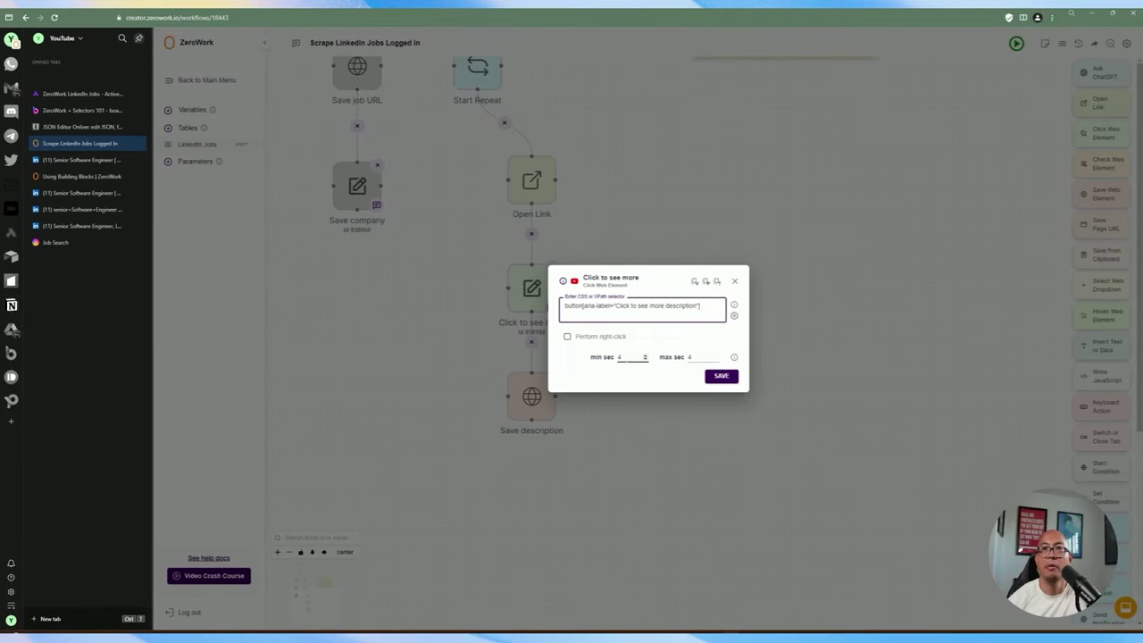
pyautogui.doubleClick(619, 357)
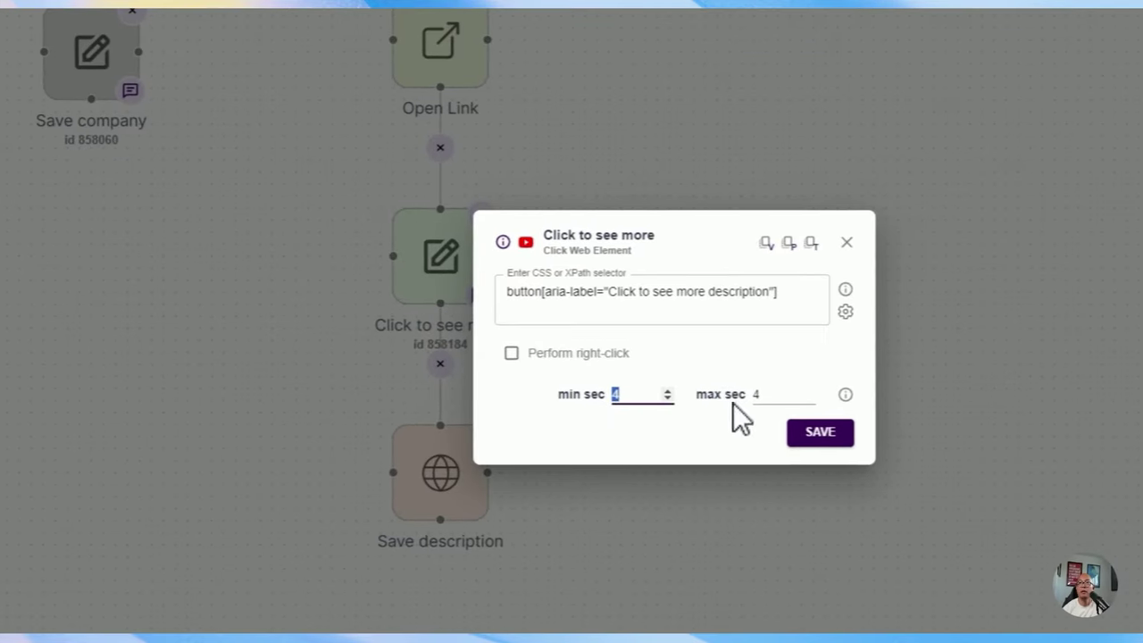
pyautogui.click(817, 436)
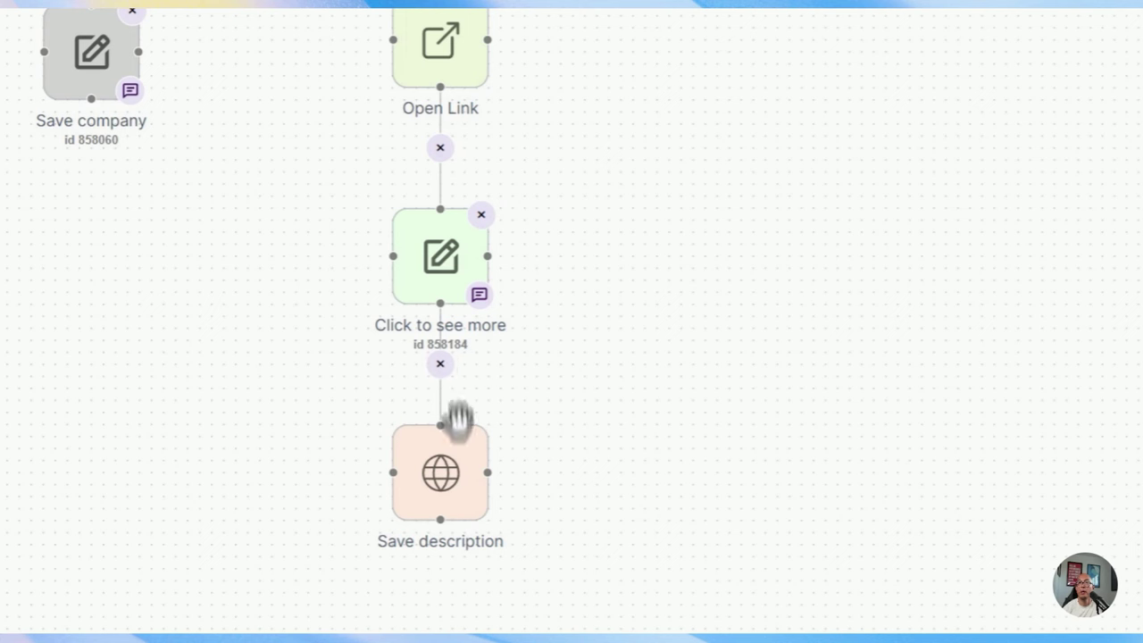
# Open the Save description block, review its selector and its LinkedIn Jobs Description target, and close it without changes.
pyautogui.moveTo(464, 491)
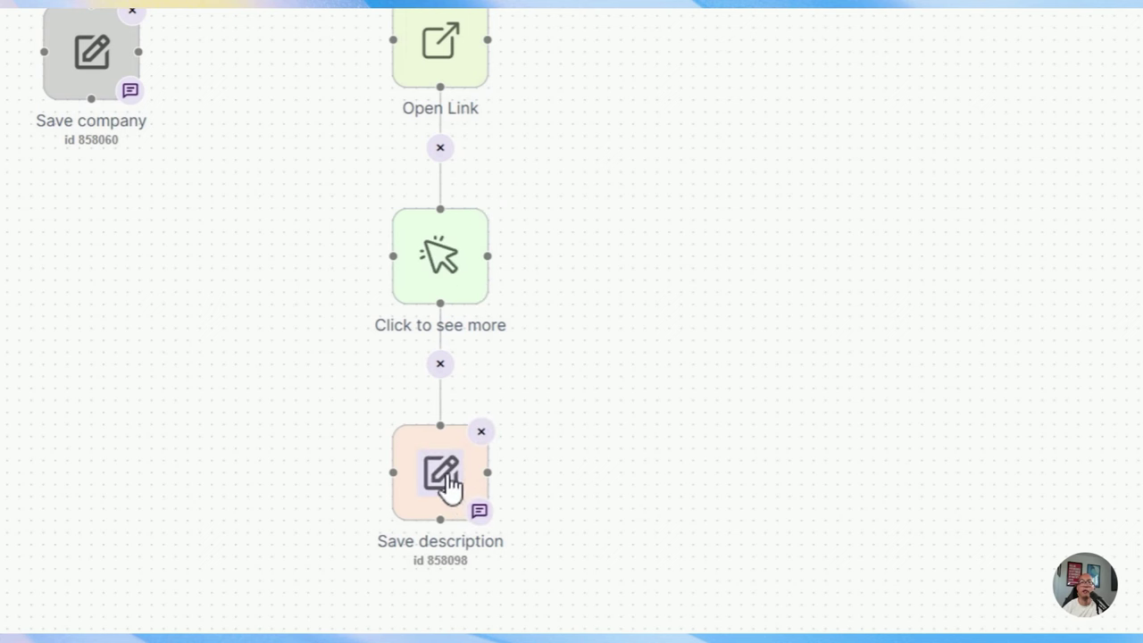
pyautogui.click(460, 490)
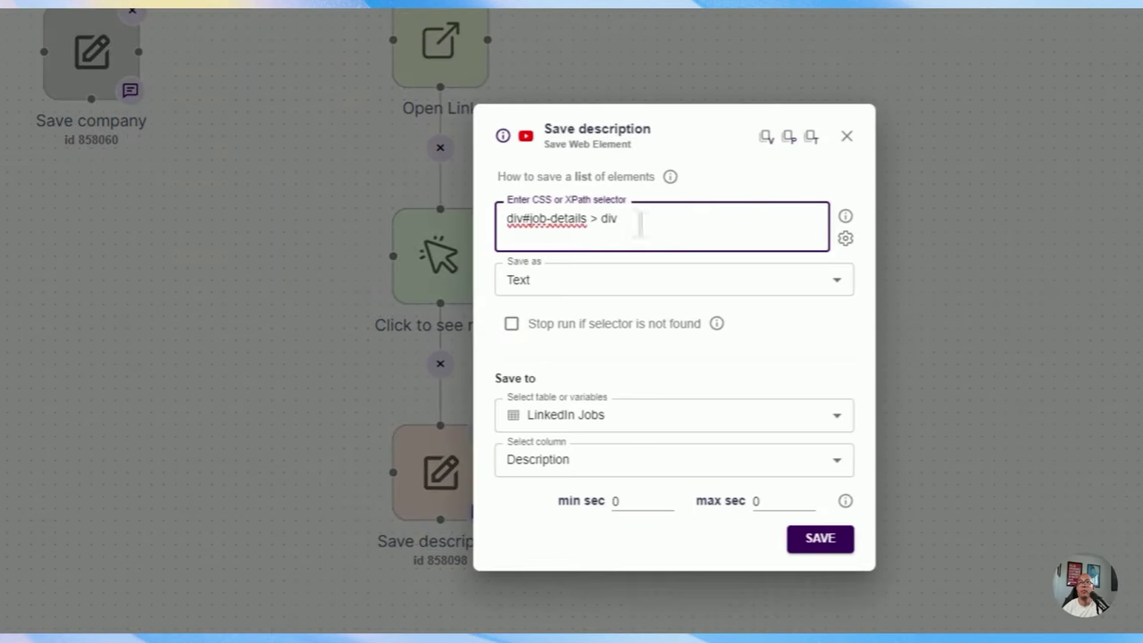
pyautogui.moveTo(640, 225); pyautogui.dragTo(522, 228)
pyautogui.click(846, 136)
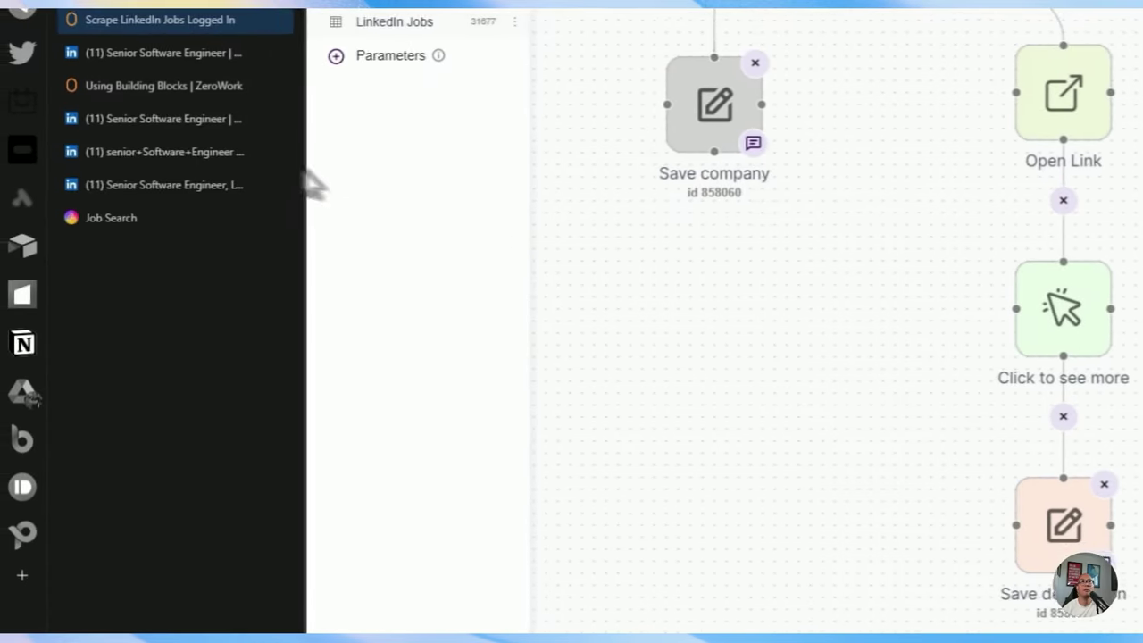
# Switch to the Lyft job posting on LinkedIn and look over the selector-copying and inspection options for its description text.
pyautogui.click(159, 229)
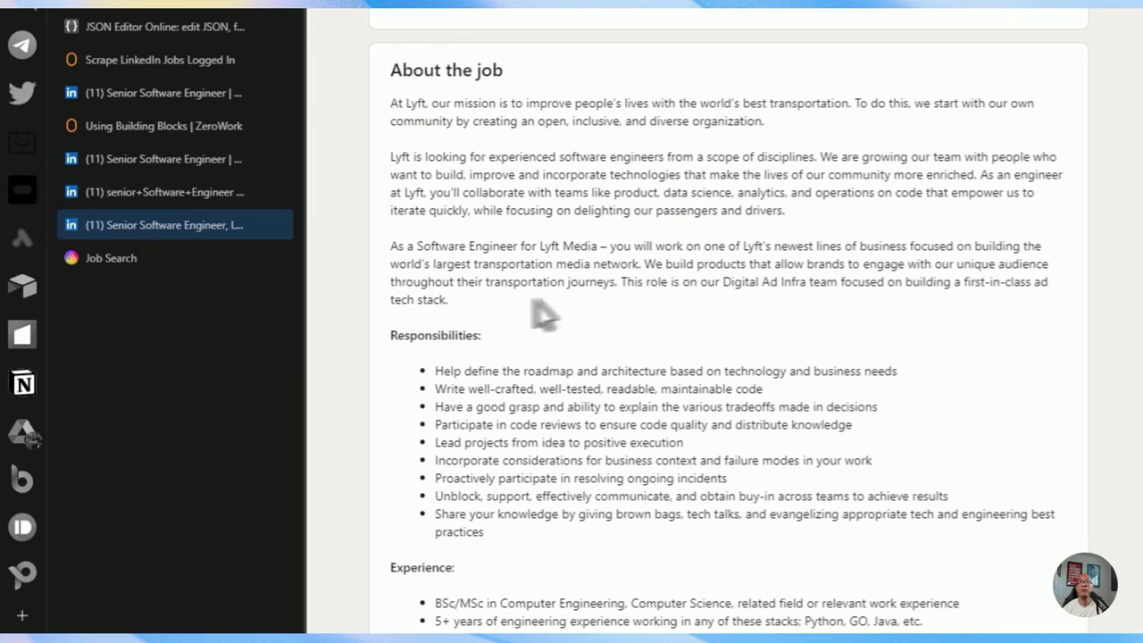
pyautogui.rightClick(543, 256)
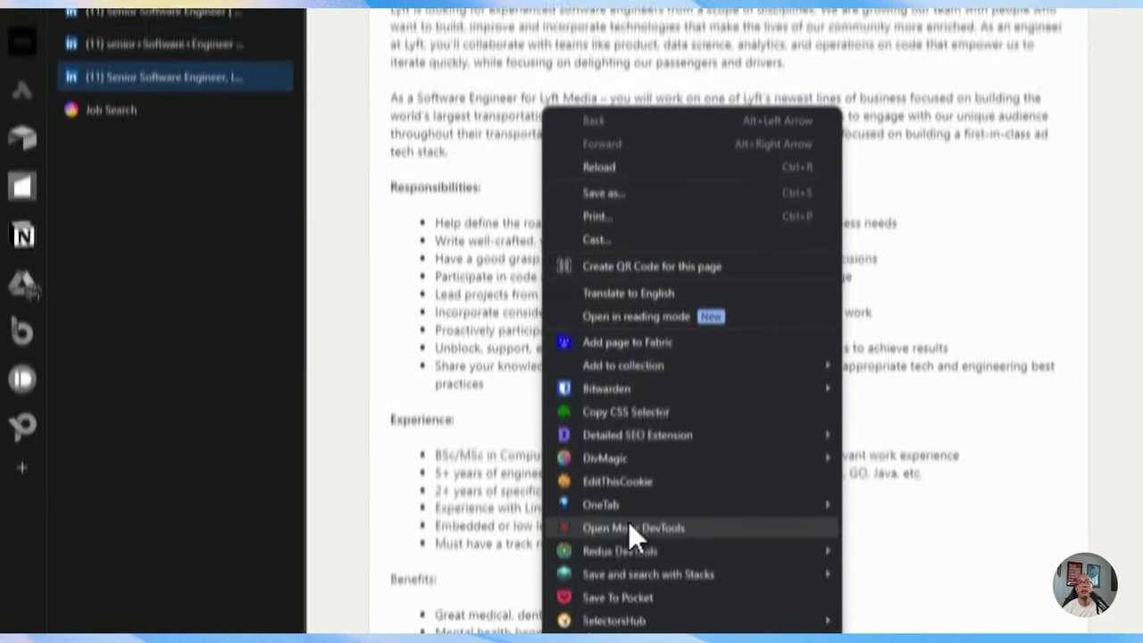
pyautogui.click(620, 349)
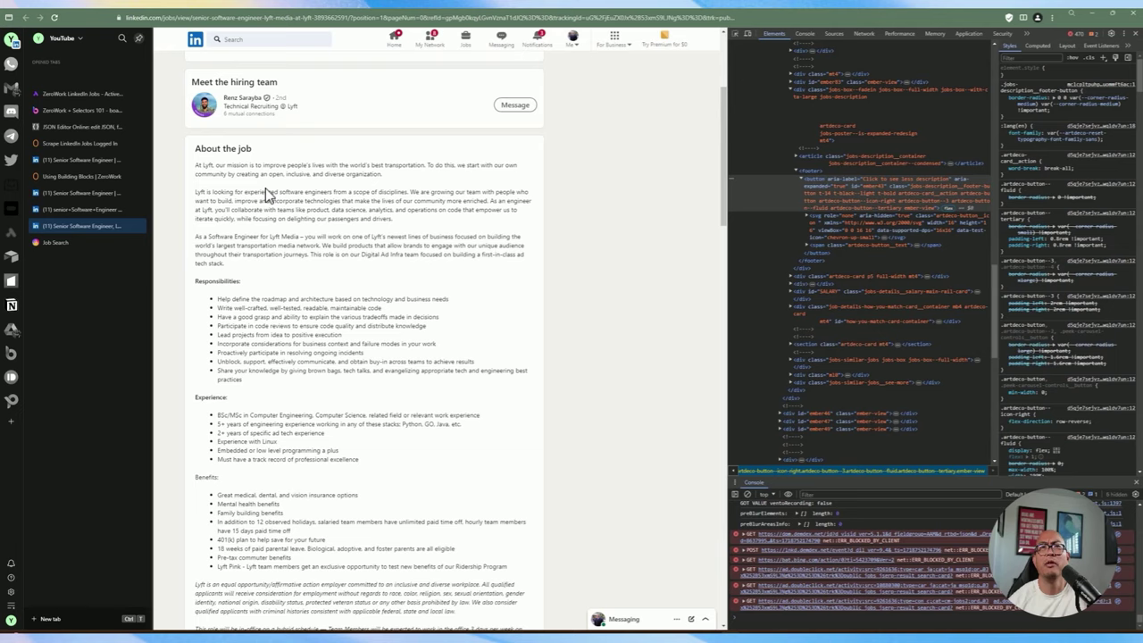
pyautogui.rightClick(271, 209)
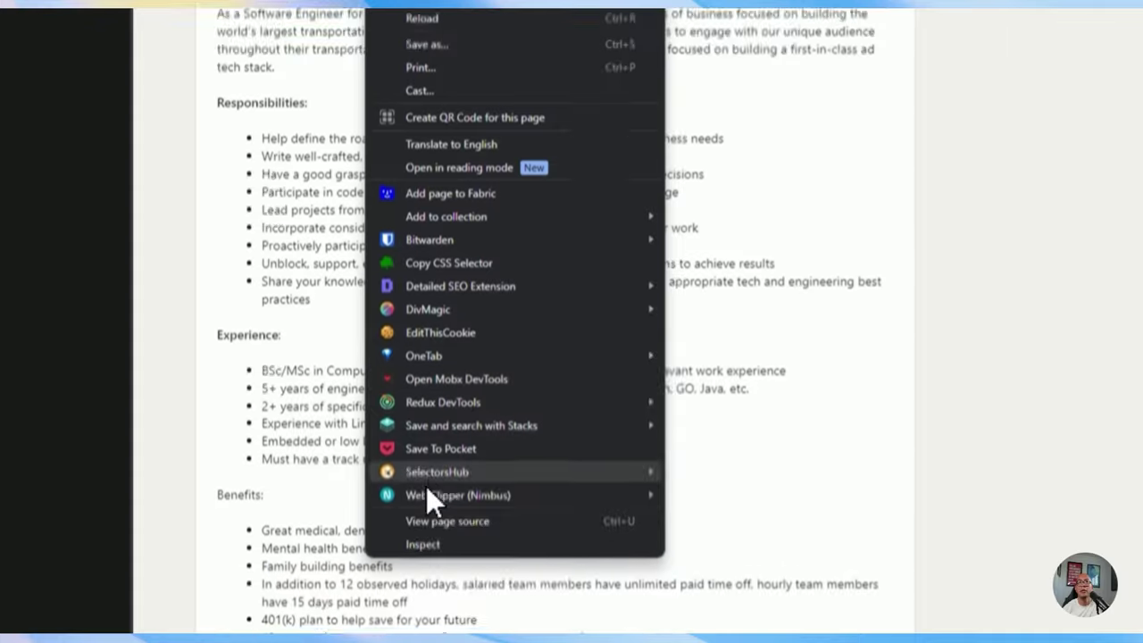
pyautogui.moveTo(442, 464)
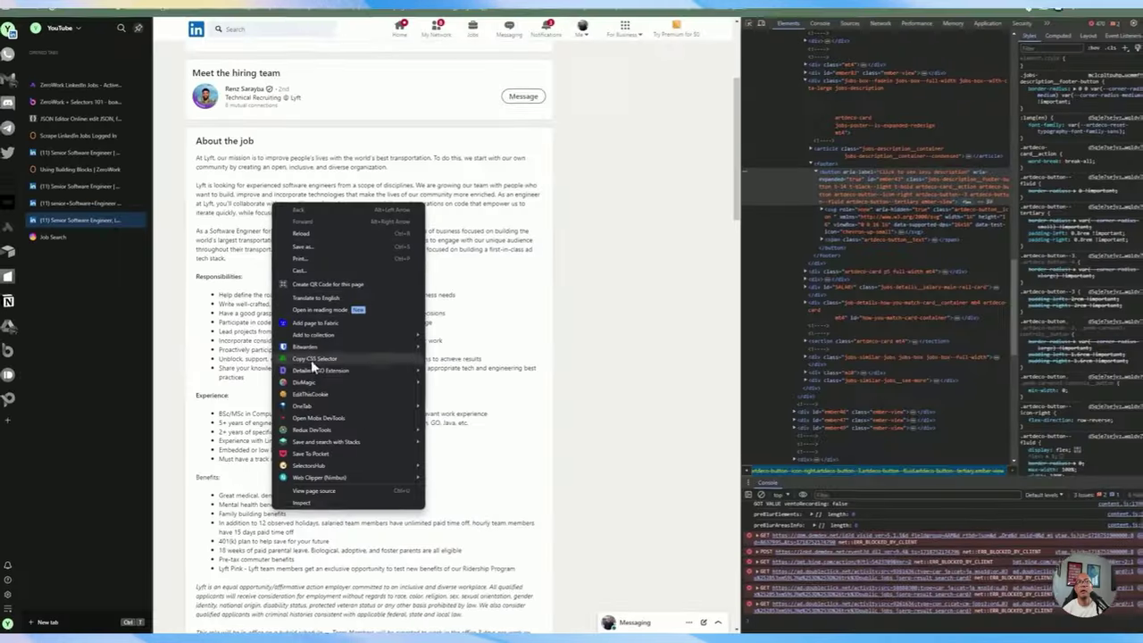
pyautogui.click(437, 234)
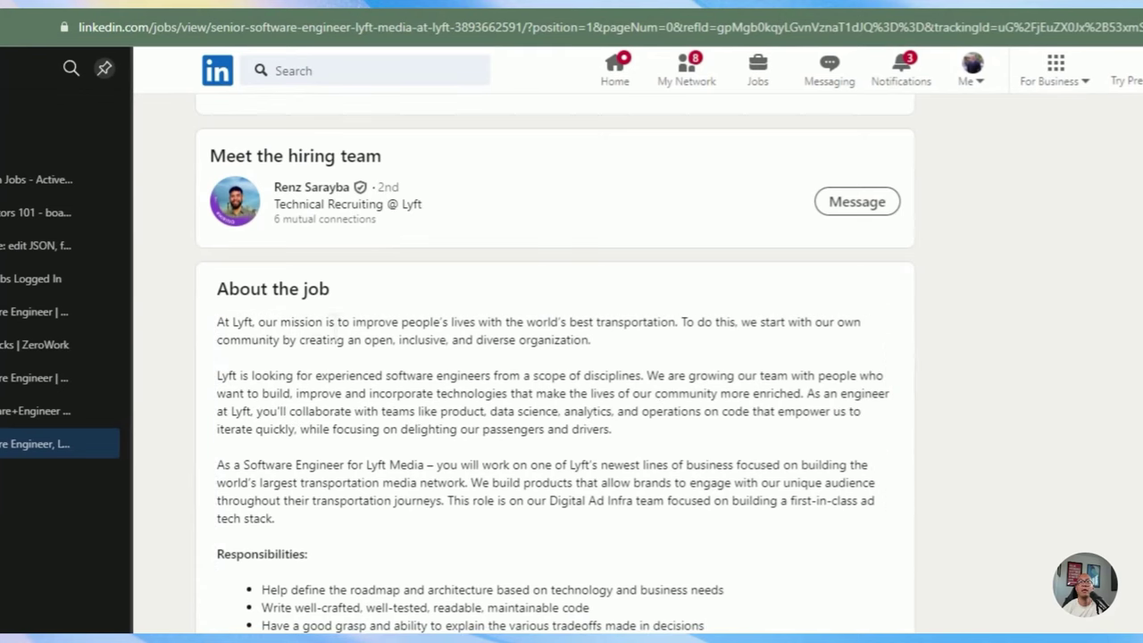
# Read through the expanded job description and inspect the fifth item of its Responsibilities list in the page code.
pyautogui.moveTo(217, 375); pyautogui.dragTo(473, 391)
pyautogui.click(473, 391)
pyautogui.scroll(-7, 470, 480)
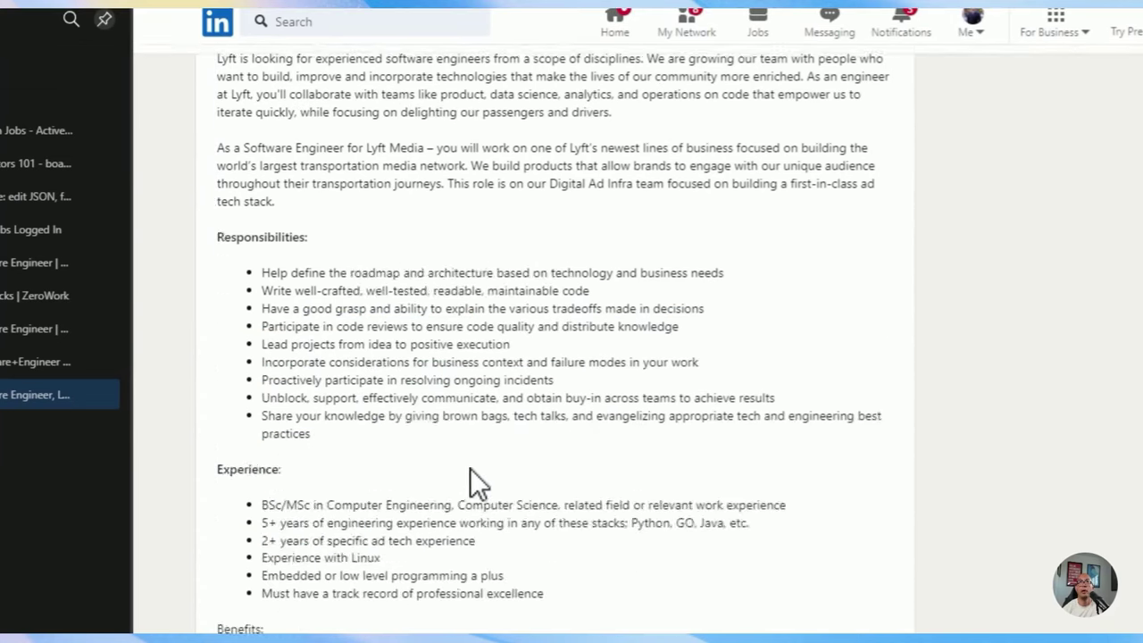
pyautogui.scroll(3, 471, 479)
pyautogui.rightClick(385, 334)
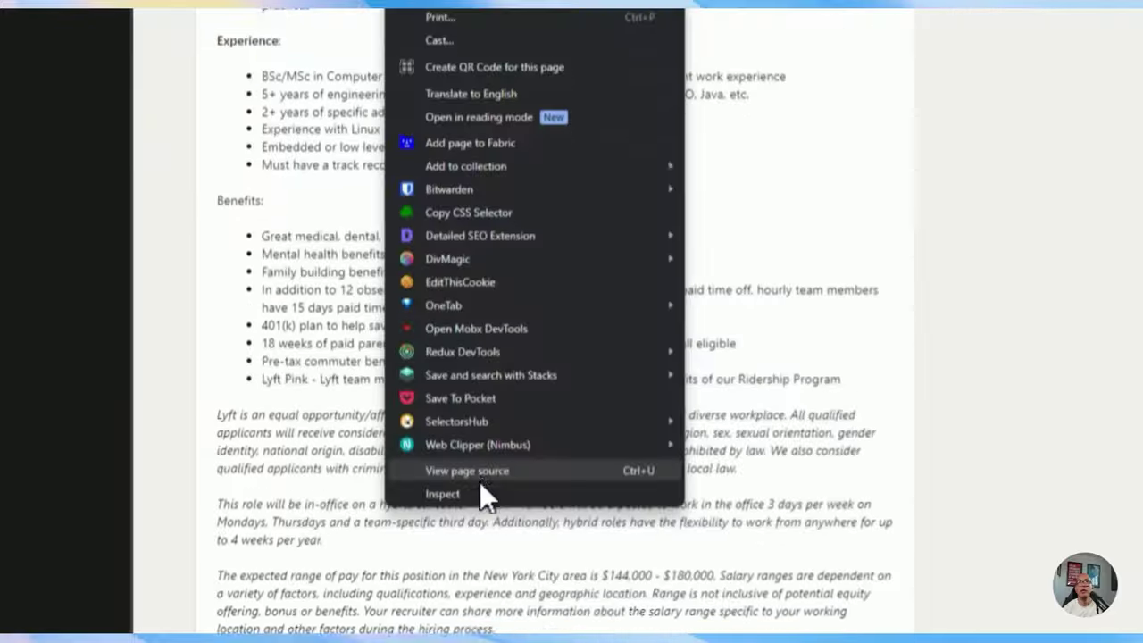
pyautogui.click(479, 490)
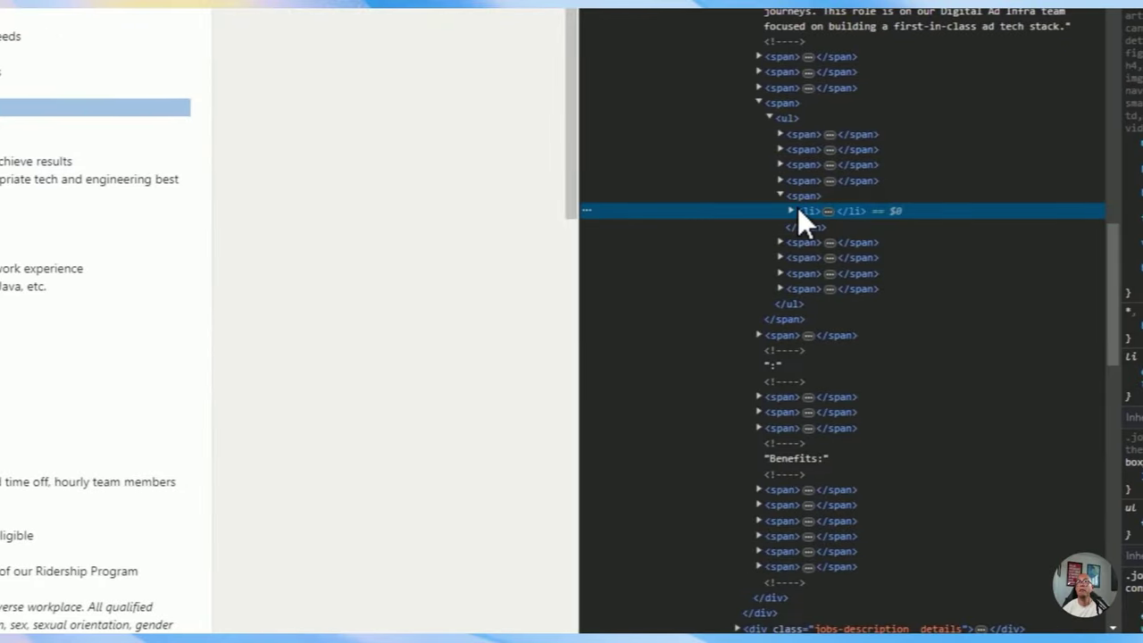
# Trace the page code up to the jobs-description__content container and select the mt4 div that holds the description text.
pyautogui.scroll(8, 785, 211)
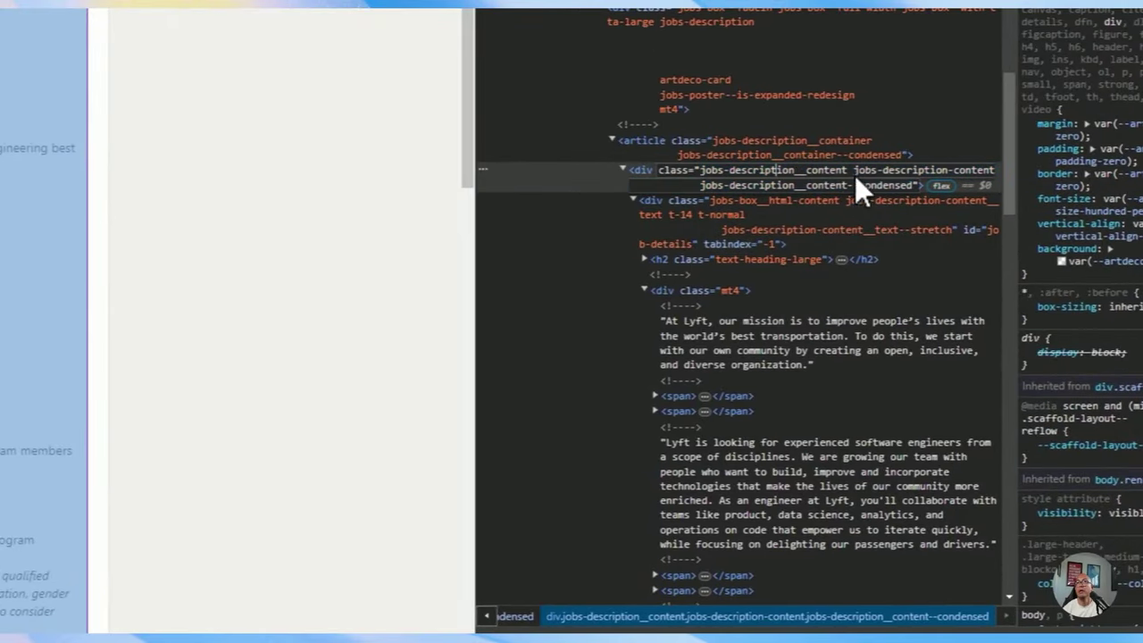
pyautogui.doubleClick(845, 169)
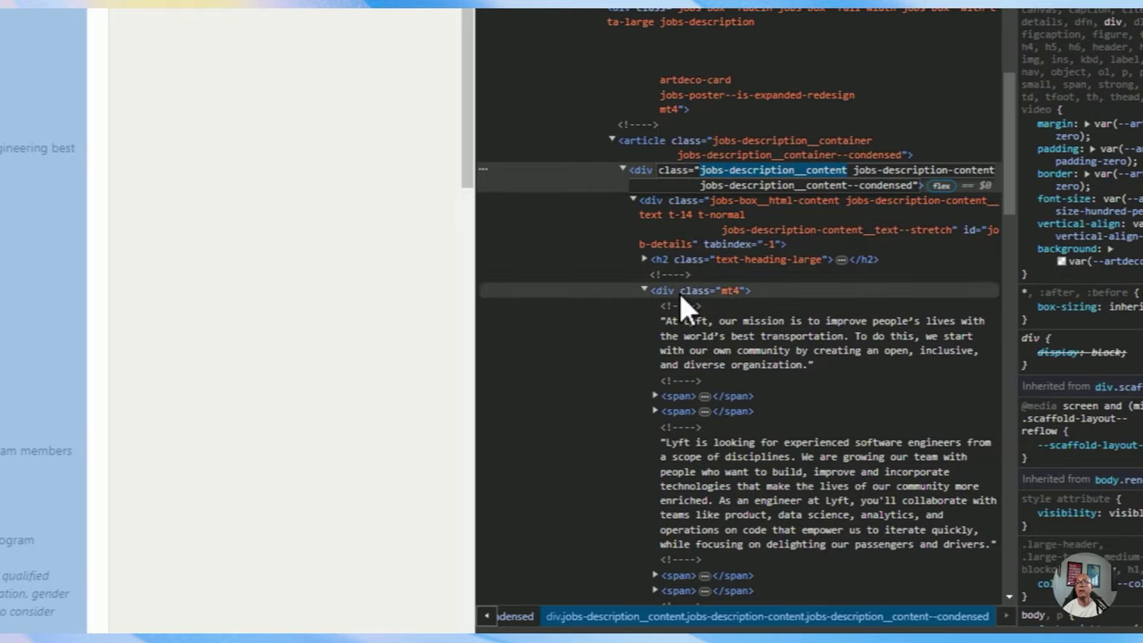
pyautogui.click(724, 288)
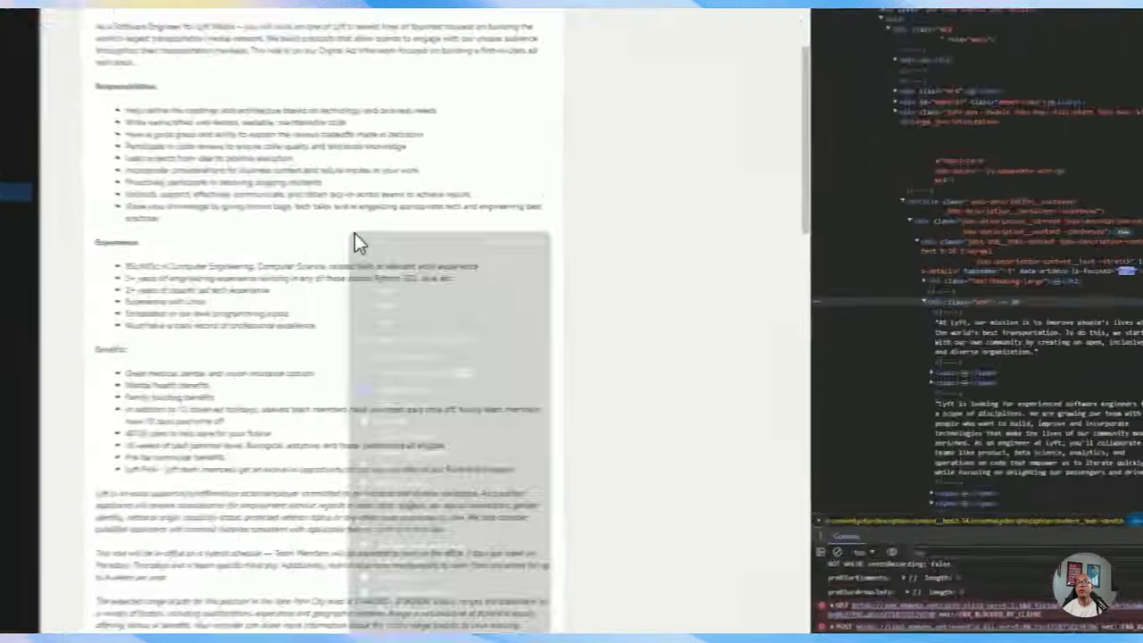
# Check the selector div#job-details > div for the full description against the page code.
pyautogui.rightClick(290, 189)
pyautogui.press('Escape')
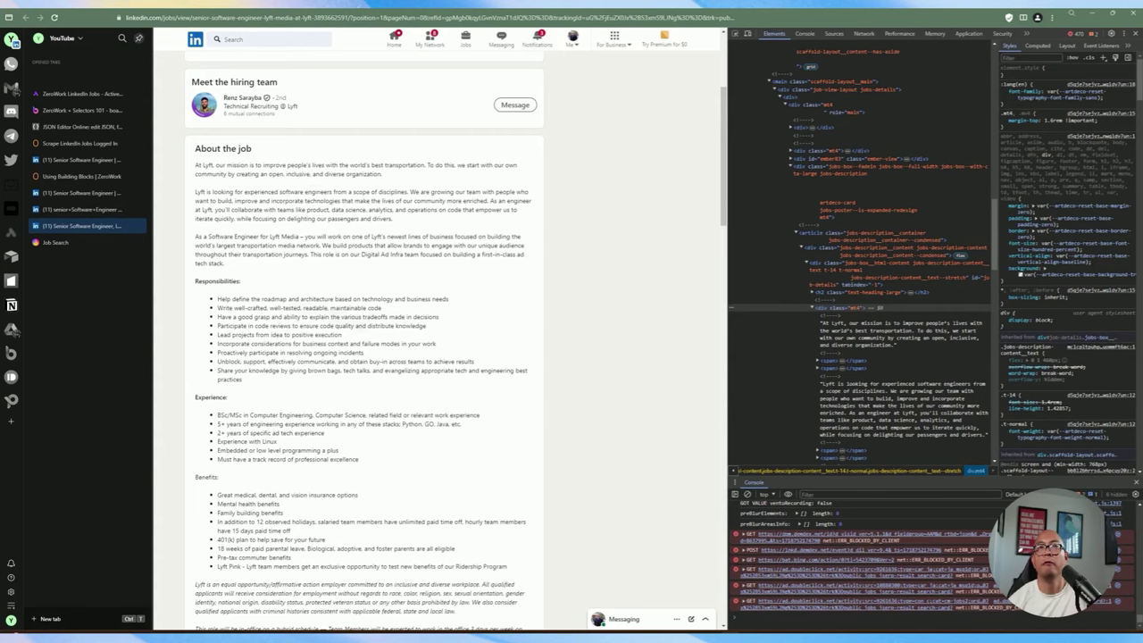
pyautogui.rightClick(315, 170)
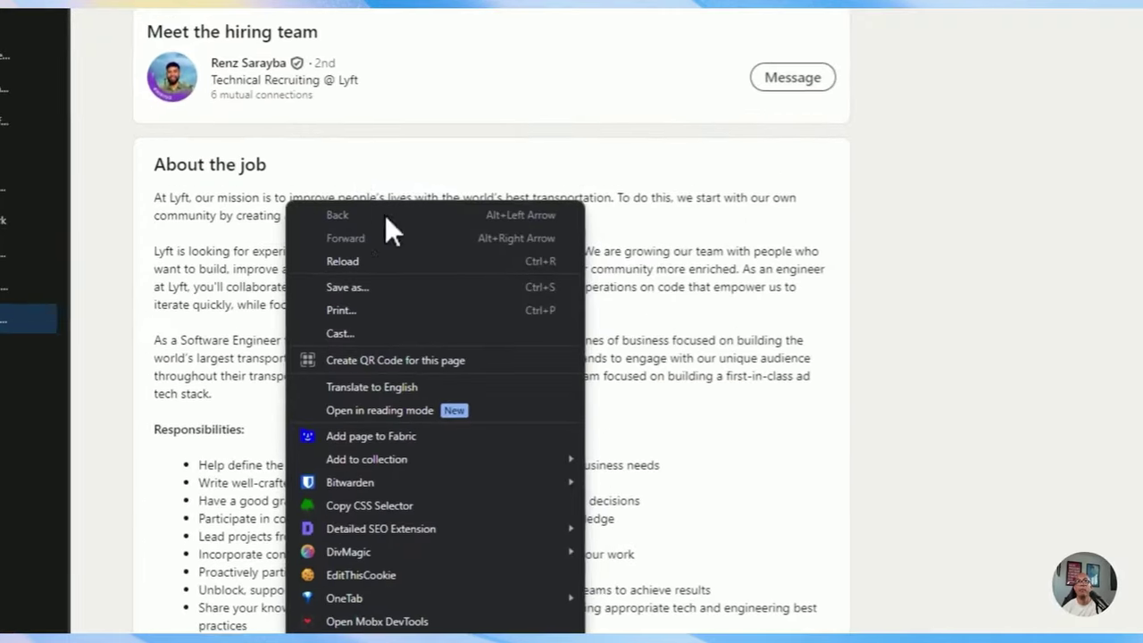
pyautogui.press('Escape')
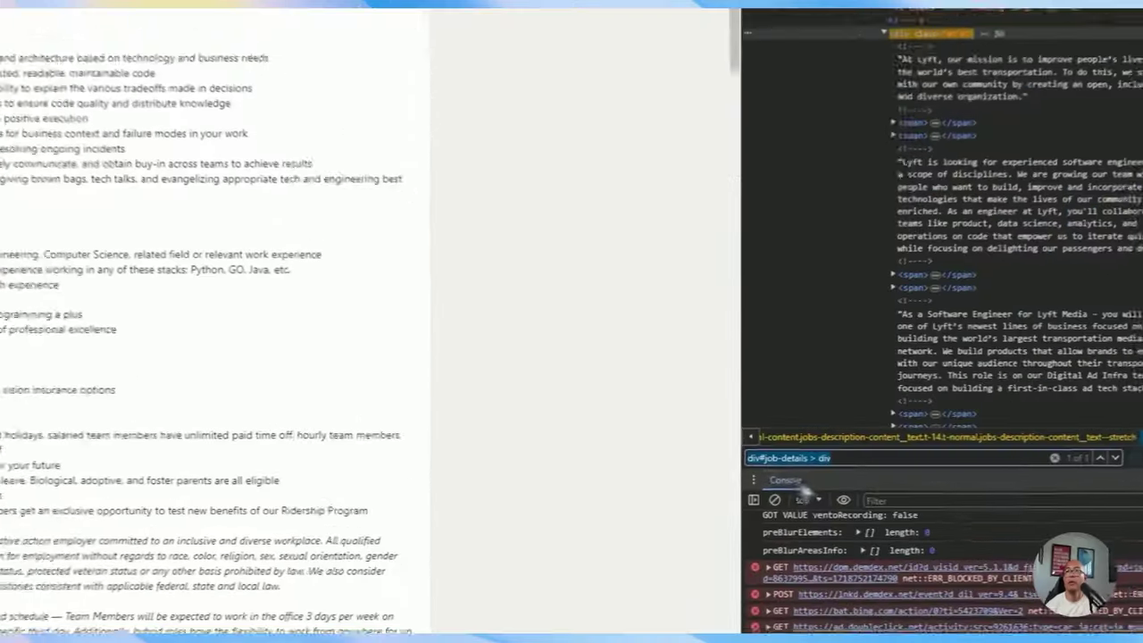
pyautogui.tripleClick(782, 471)
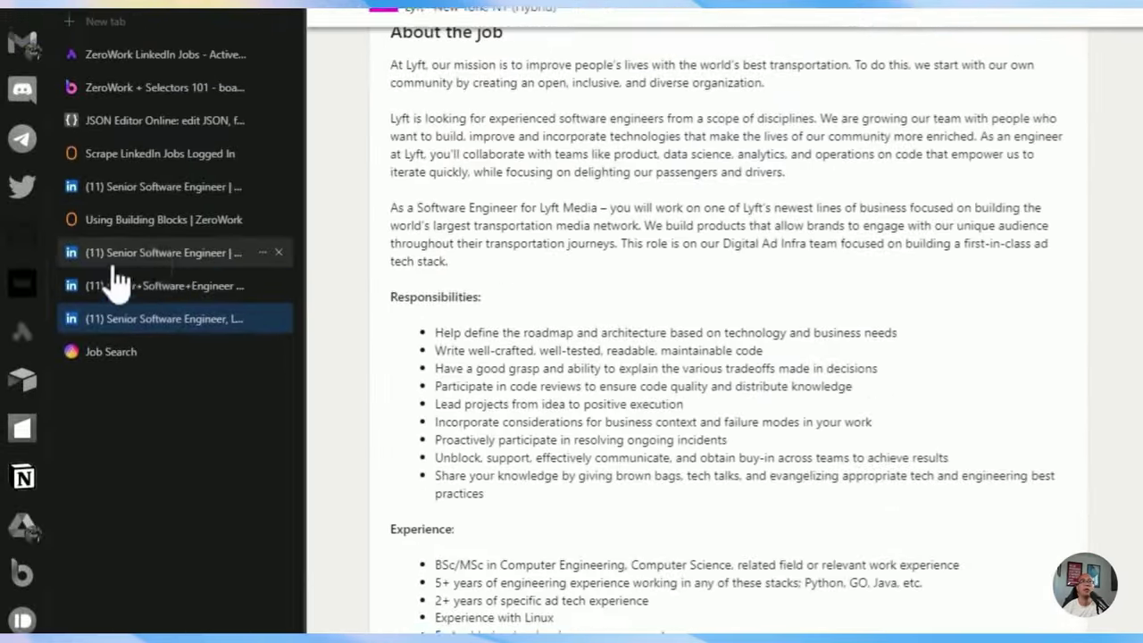
# Return to the ZeroWork workflow, review the Save description block's selector, Save as options and target table options, and save the block.
pyautogui.click(126, 166)
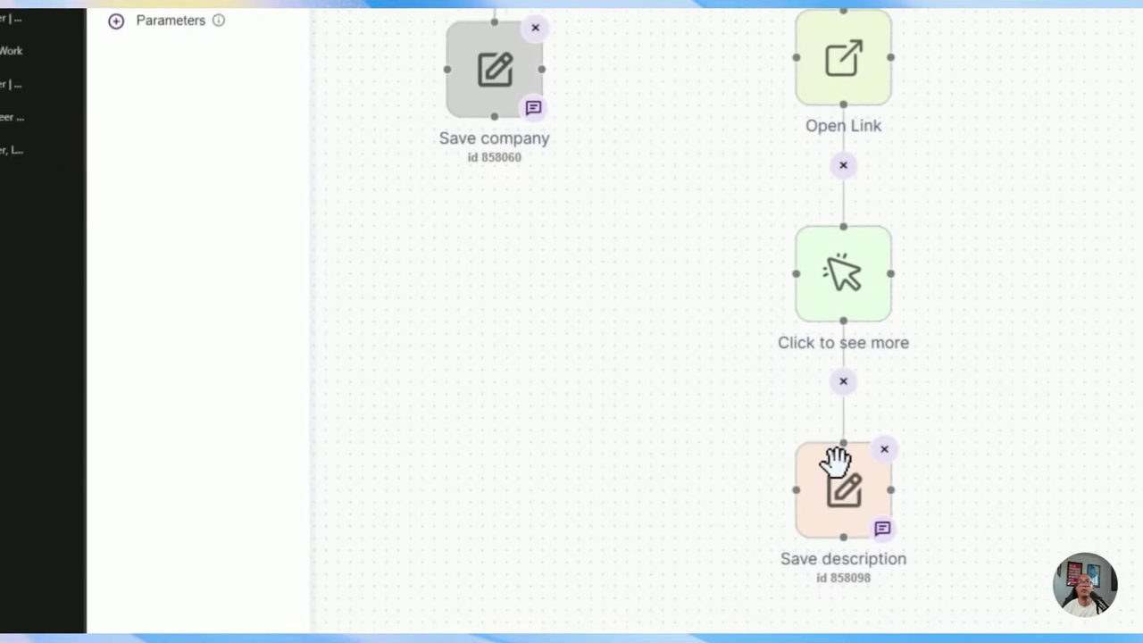
pyautogui.click(849, 479)
pyautogui.hotkey('ctrl', 'a')
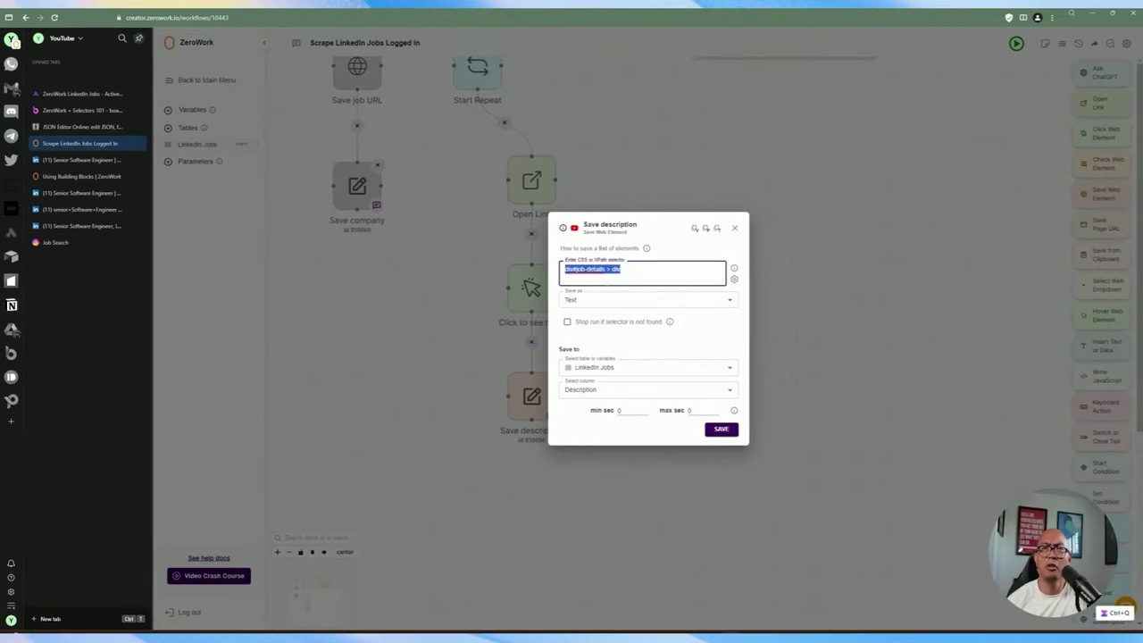
pyautogui.click(598, 301)
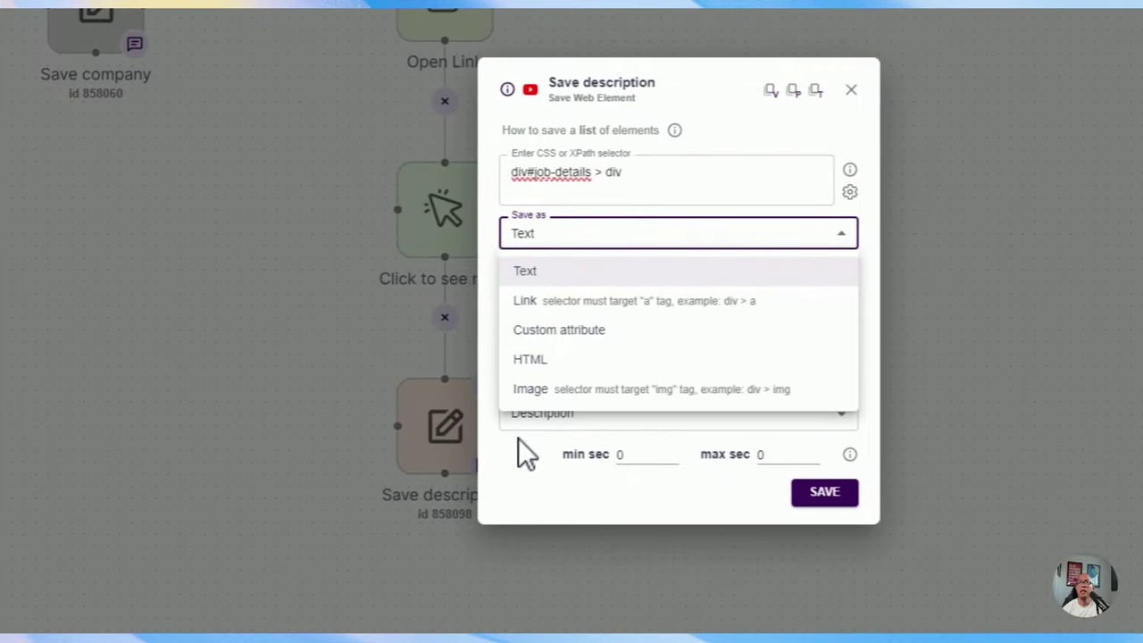
pyautogui.click(517, 438)
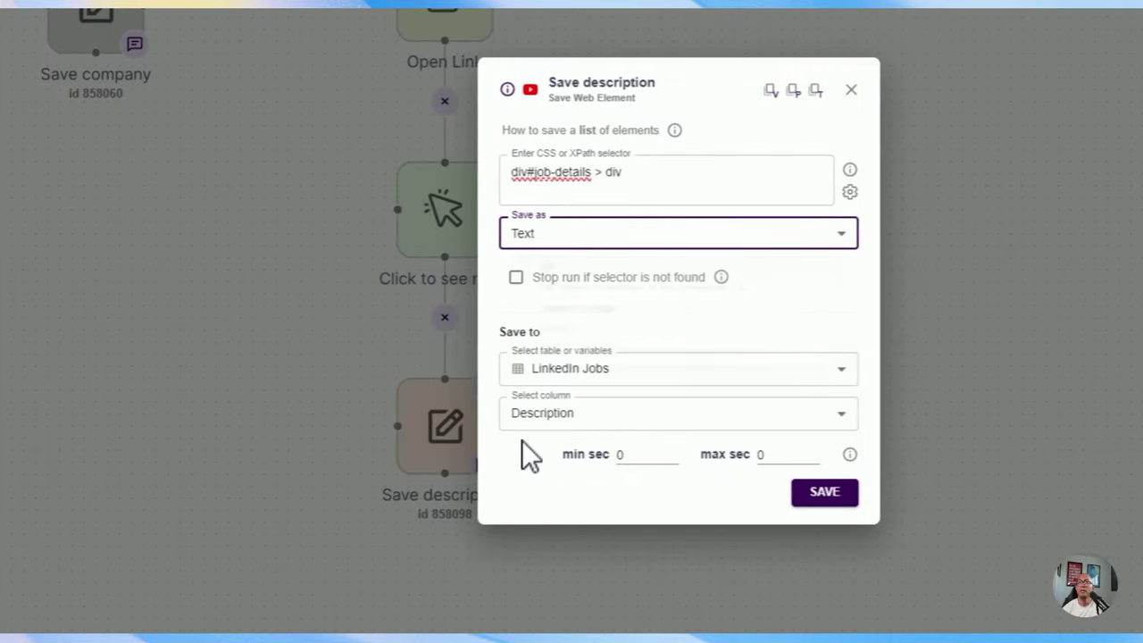
pyautogui.click(560, 374)
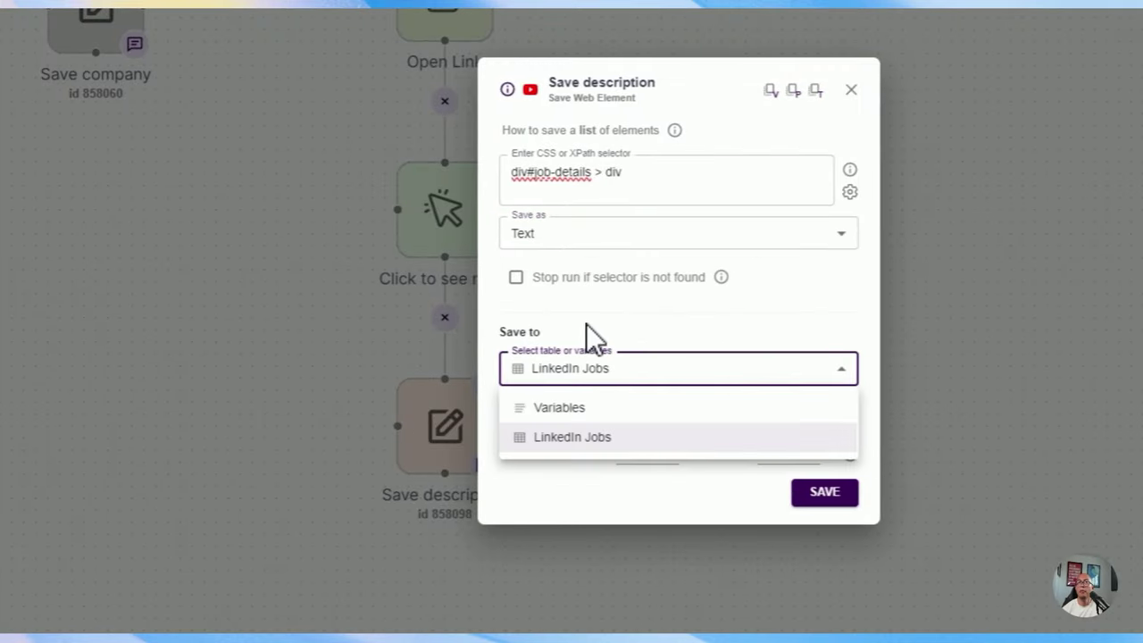
pyautogui.click(586, 323)
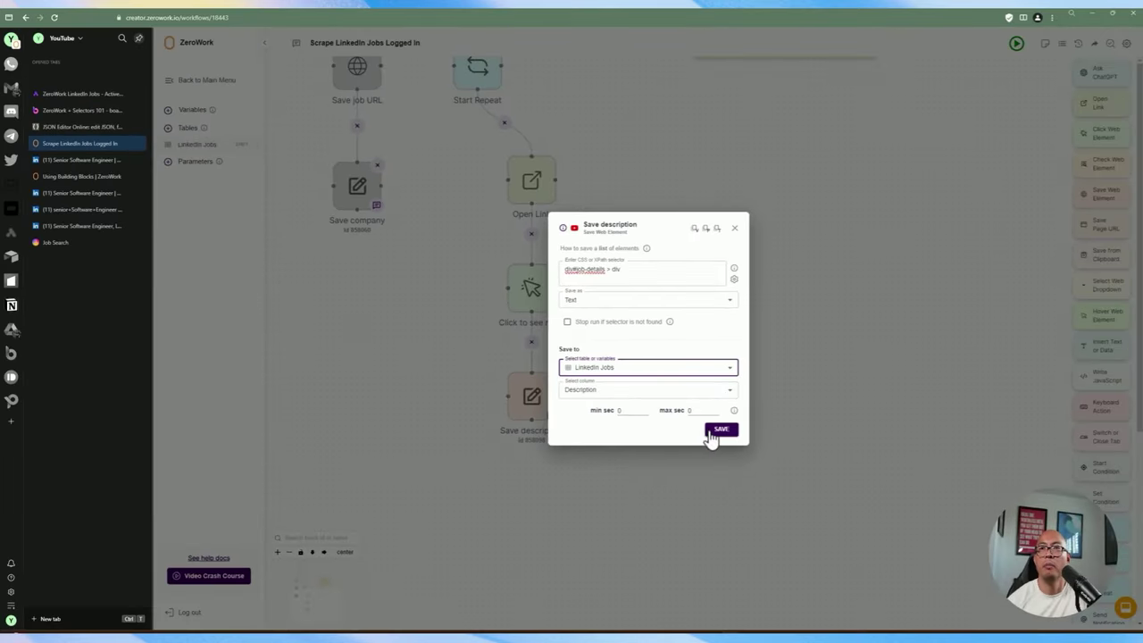
pyautogui.click(720, 429)
pyautogui.moveTo(386, 240); pyautogui.dragTo(550, 371)
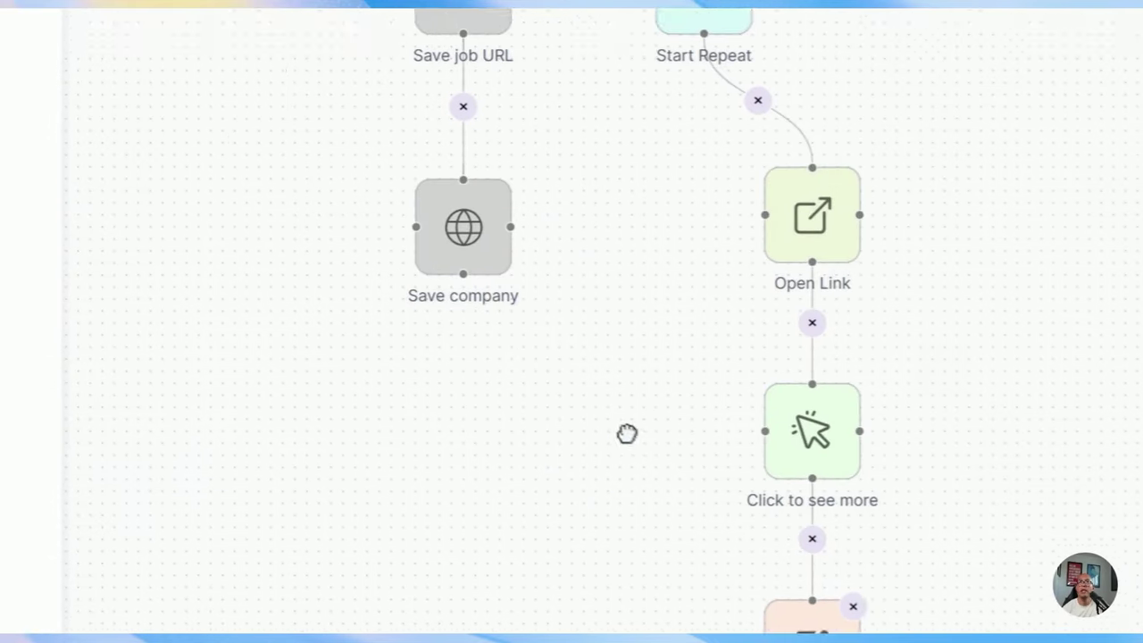
pyautogui.moveTo(627, 433); pyautogui.dragTo(600, 313)
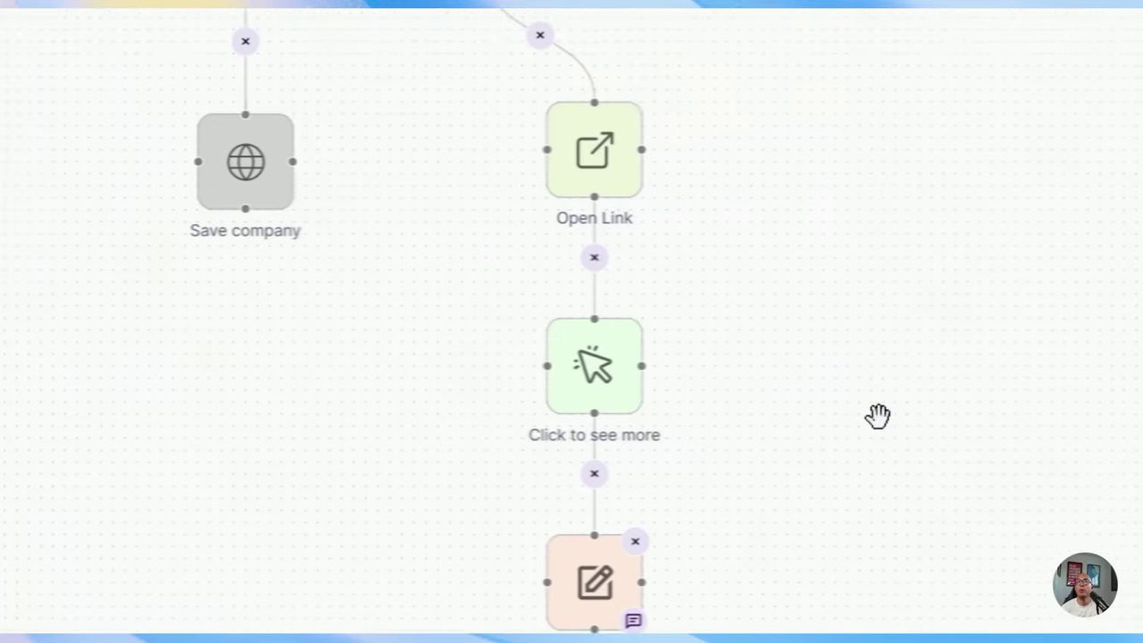
pyautogui.moveTo(878, 416)
pyautogui.mouseDown()
pyautogui.moveTo(786, 401)
pyautogui.moveTo(802, 371)
pyautogui.moveTo(857, 425)
pyautogui.mouseUp()
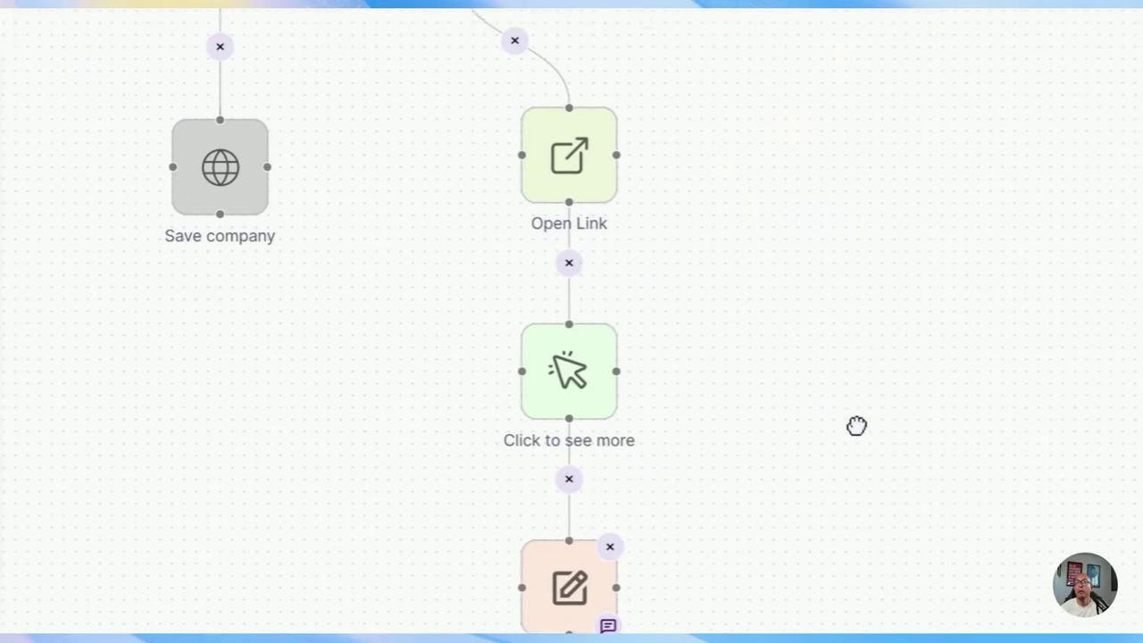
# Delete all data from the LinkedIn Jobs table and return to the workflow canvas.
pyautogui.click(189, 115)
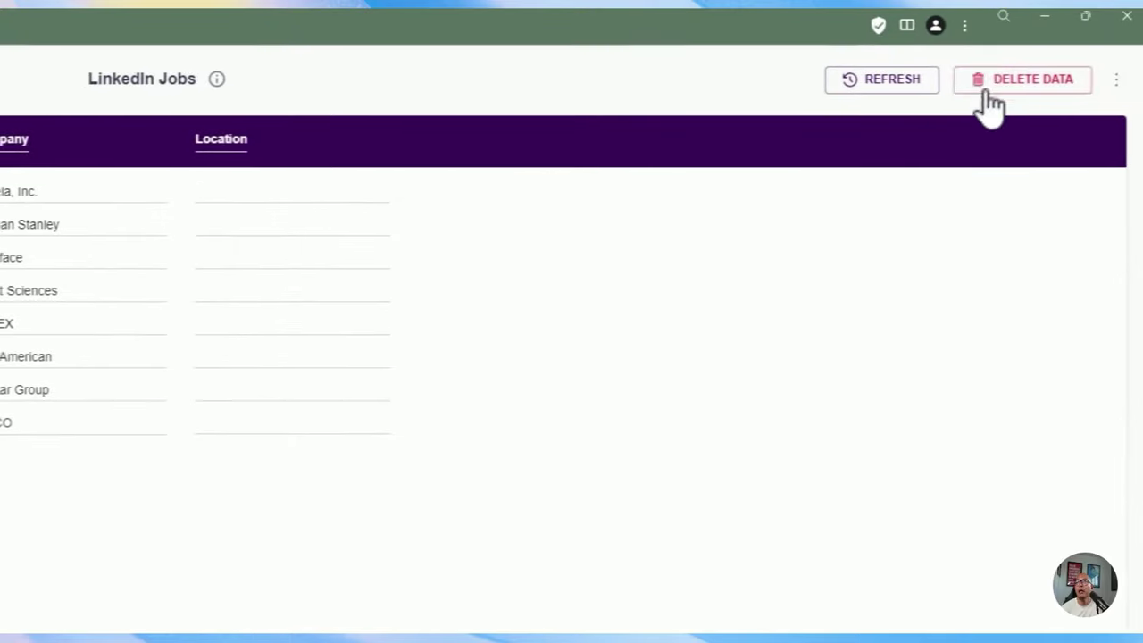
pyautogui.click(1052, 88)
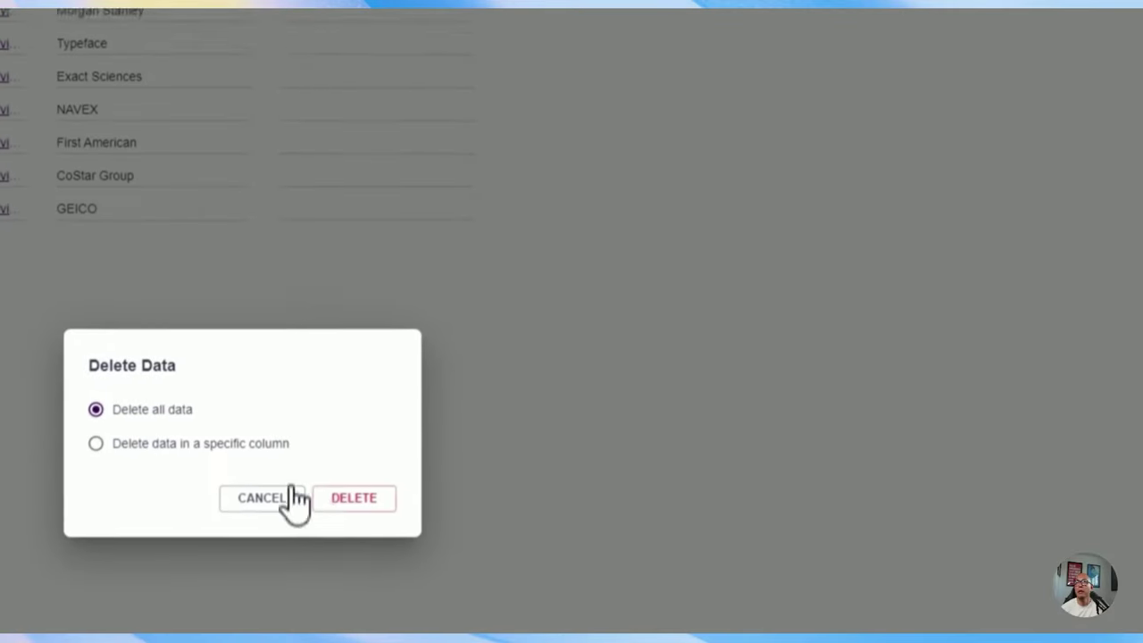
pyautogui.click(348, 499)
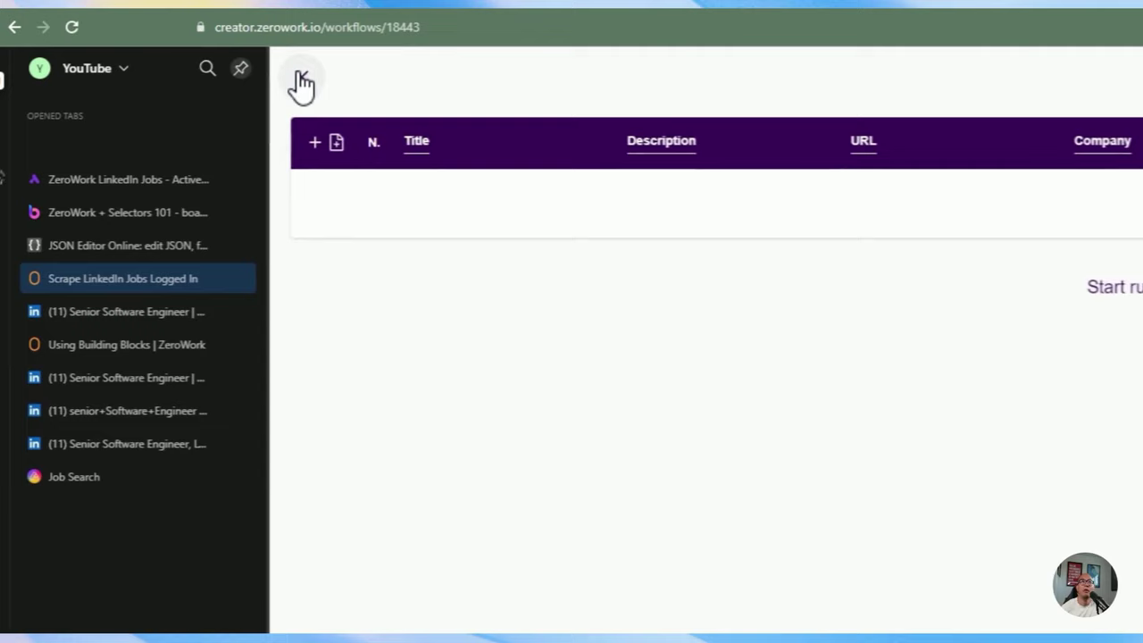
pyautogui.click(129, 35)
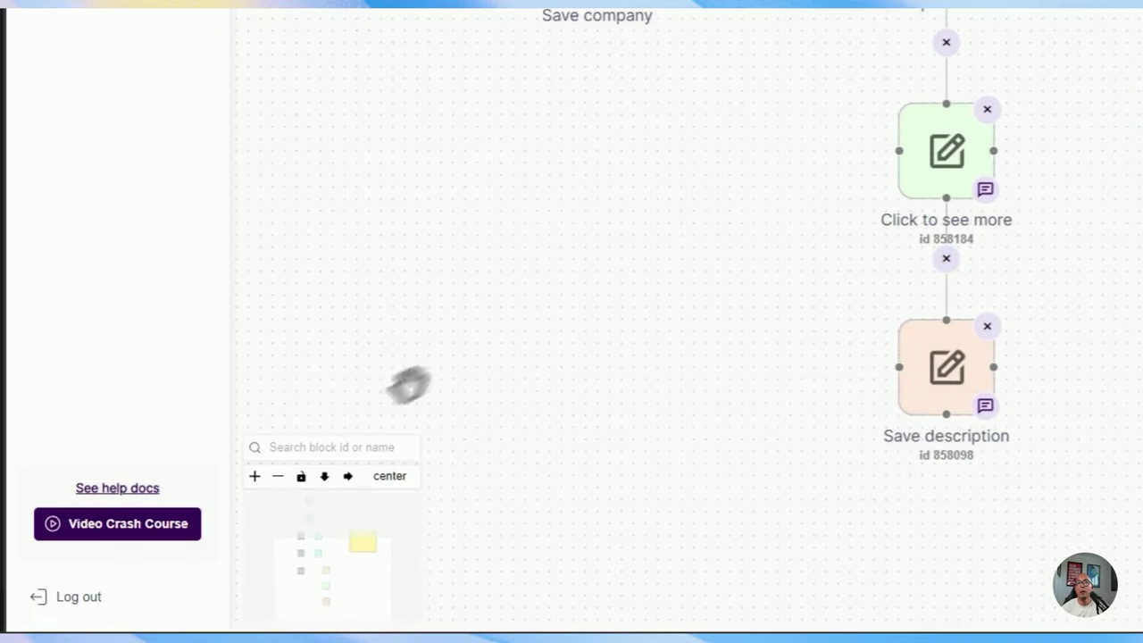
# Reactivate the Save job title, Save job URL and Save company blocks together and run the workflow.
pyautogui.scroll(2, 563, 176)
pyautogui.scroll(-5, 563, 181)
pyautogui.rightClick(594, 178)
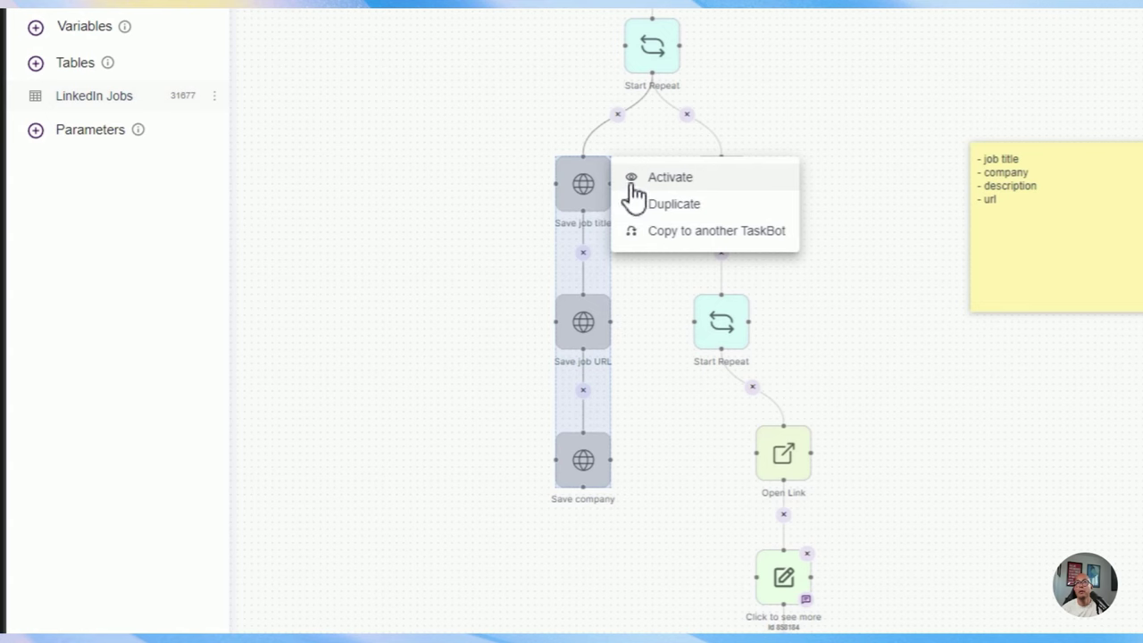
pyautogui.click(632, 182)
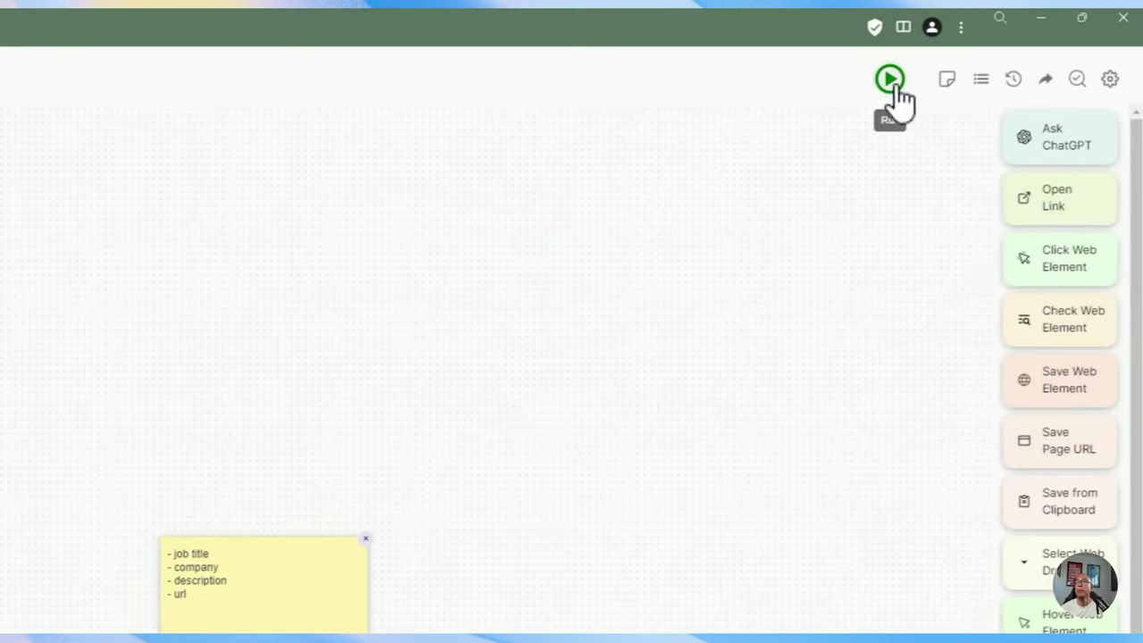
pyautogui.click(893, 71)
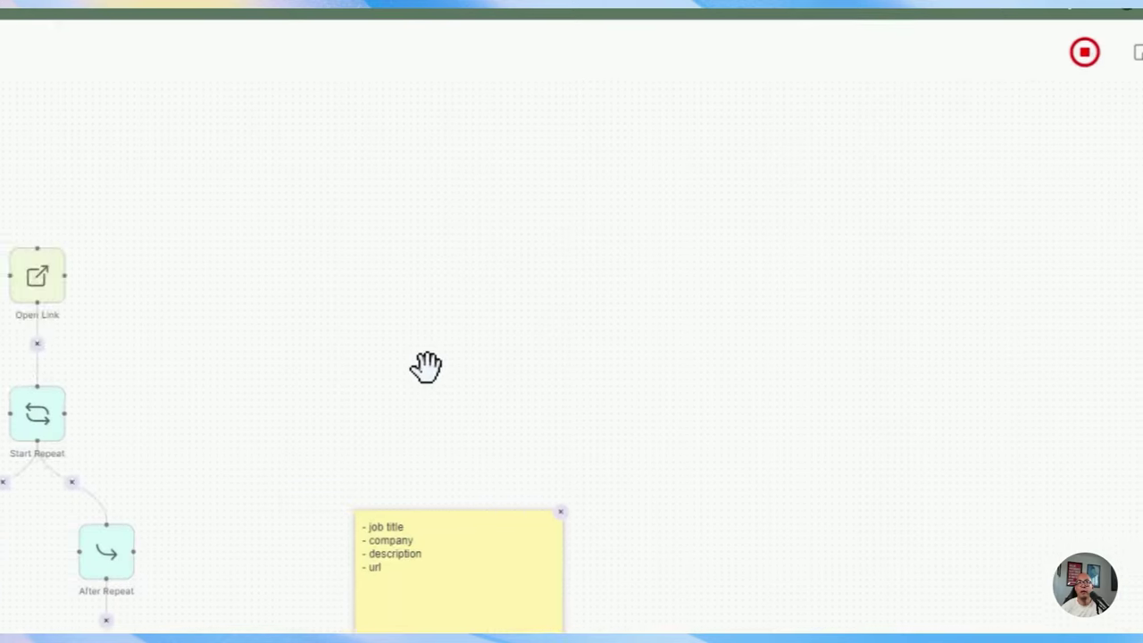
# Check the LinkedIn Jobs table for scraped rows while the workflow runs, and return to the canvas.
pyautogui.click(176, 250)
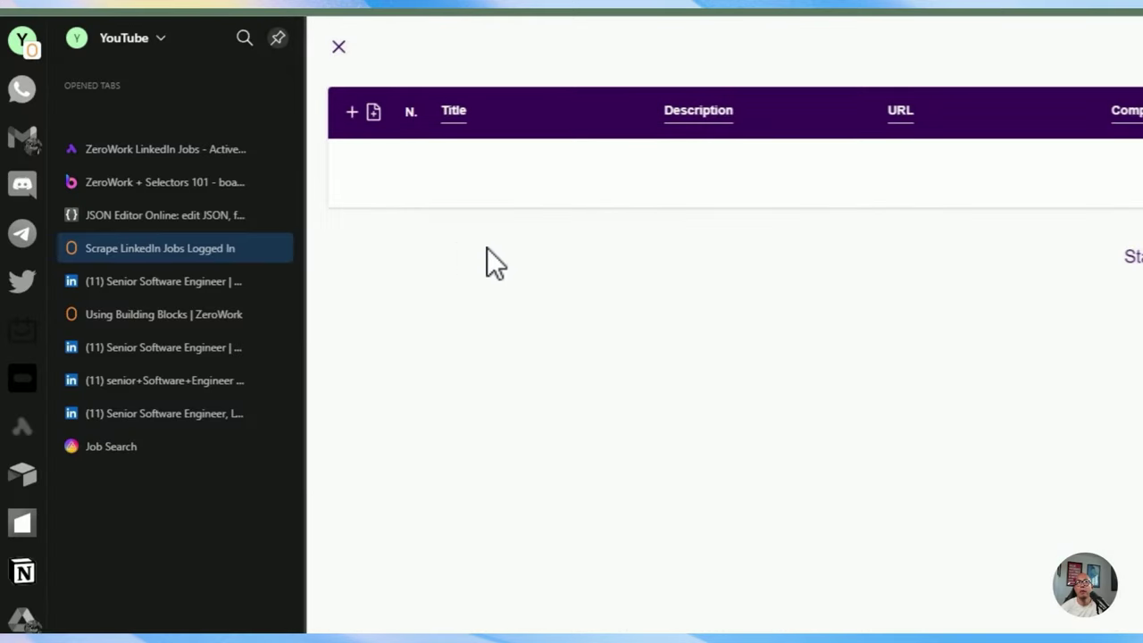
pyautogui.press('Escape')
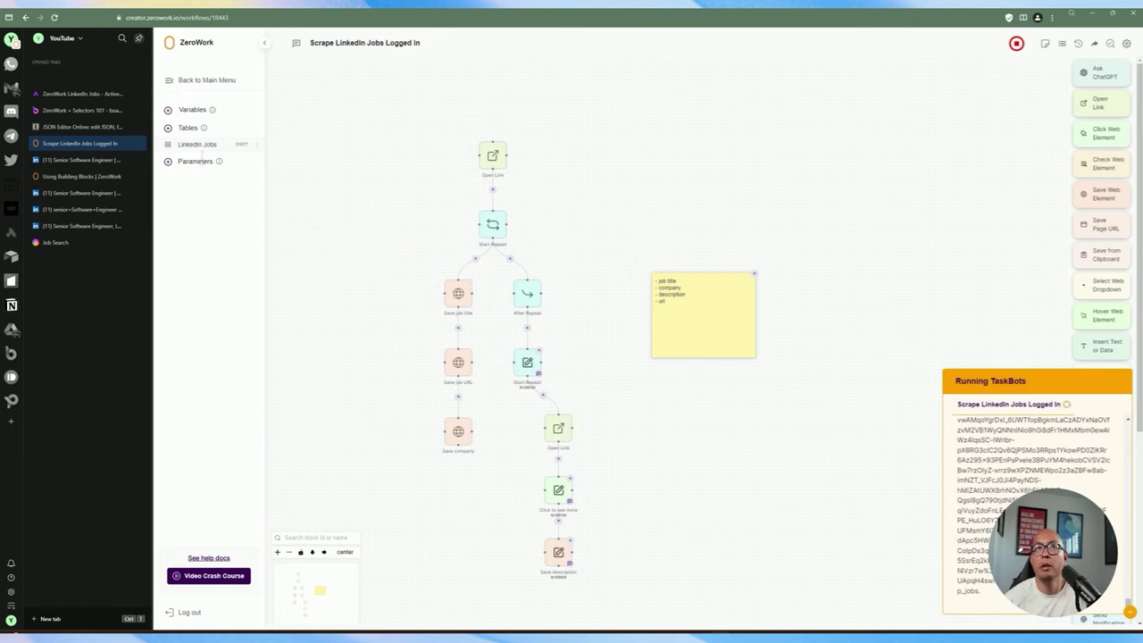
pyautogui.click(197, 145)
pyautogui.click(167, 42)
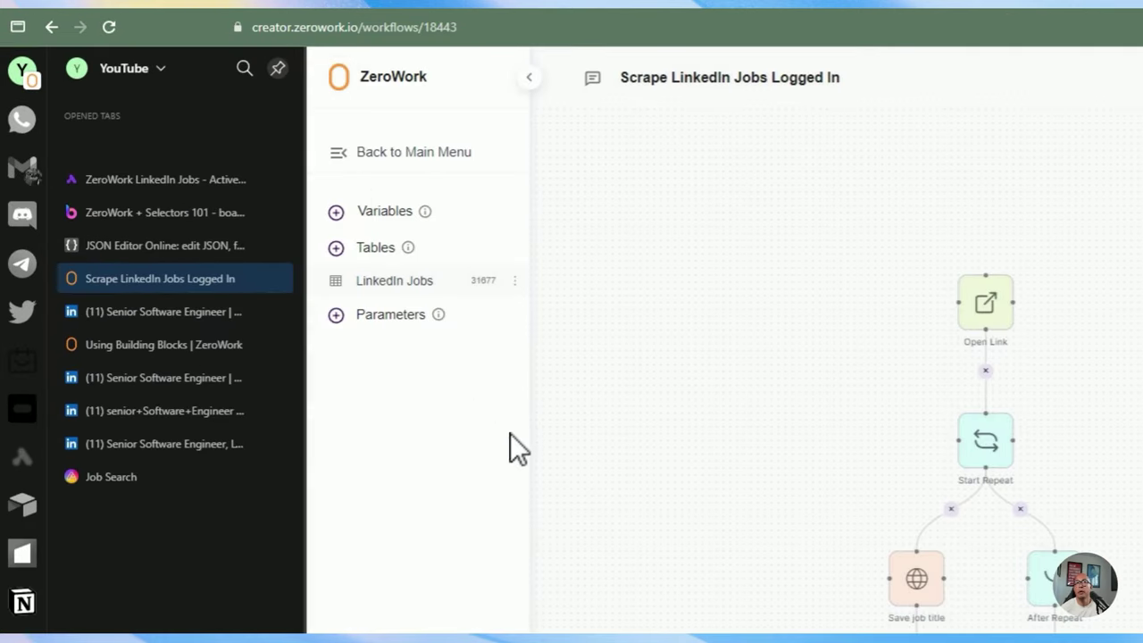
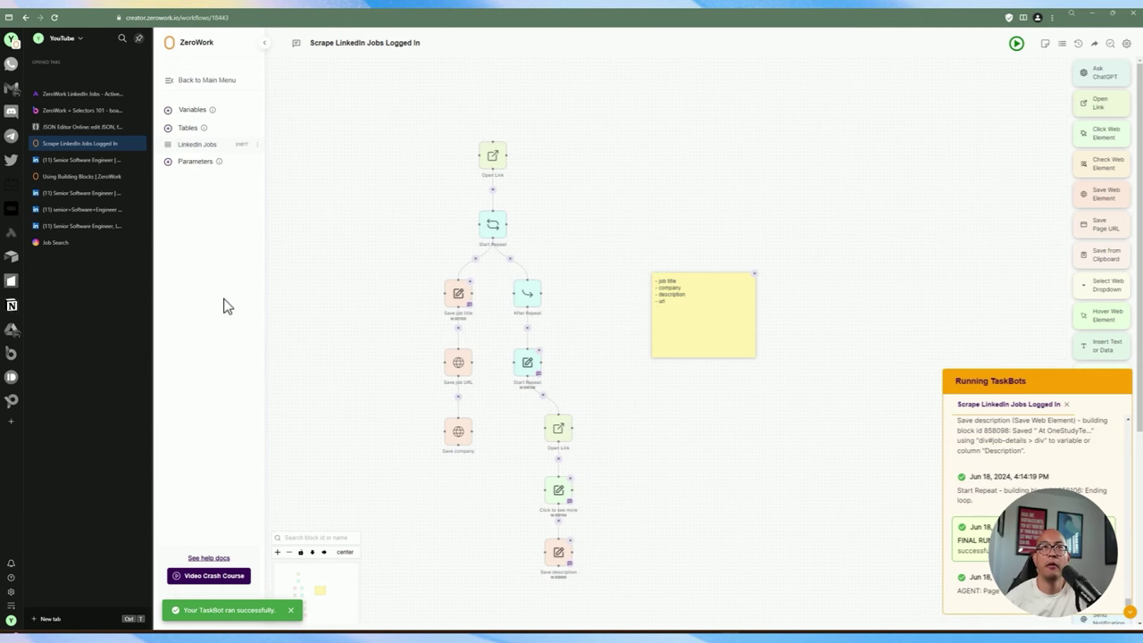
# Open the LinkedIn Jobs table and read through the scraped text in several rows' Description cells.
pyautogui.click(196, 144)
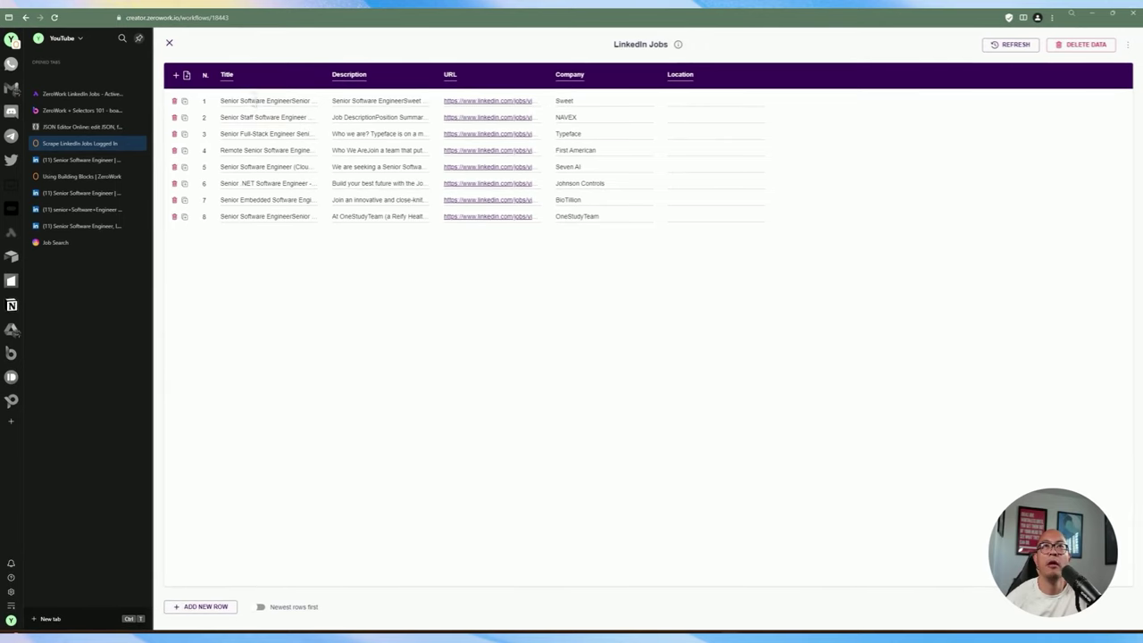
pyautogui.click(375, 100)
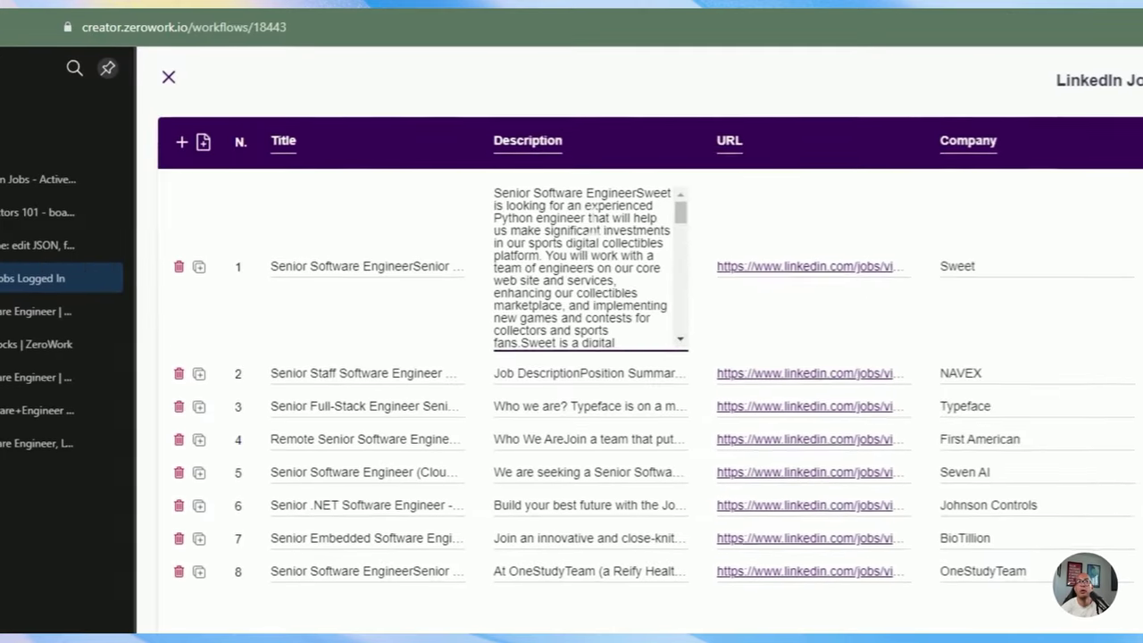
pyautogui.click(375, 133)
pyautogui.click(545, 439)
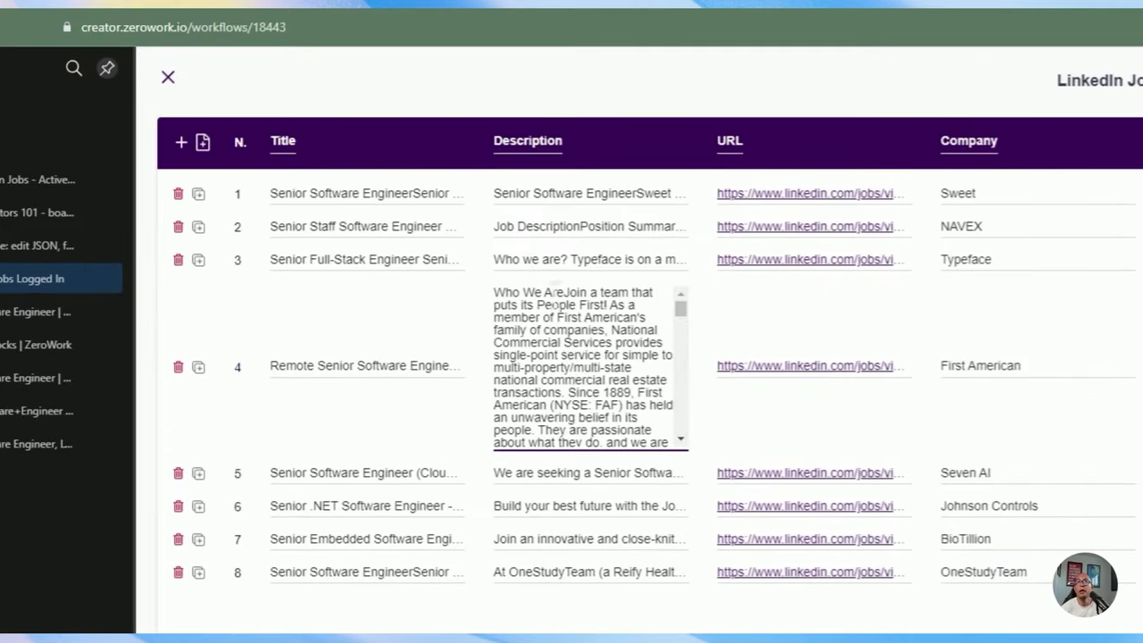
pyautogui.scroll(-5, 589, 366)
pyautogui.scroll(-5, 590, 366)
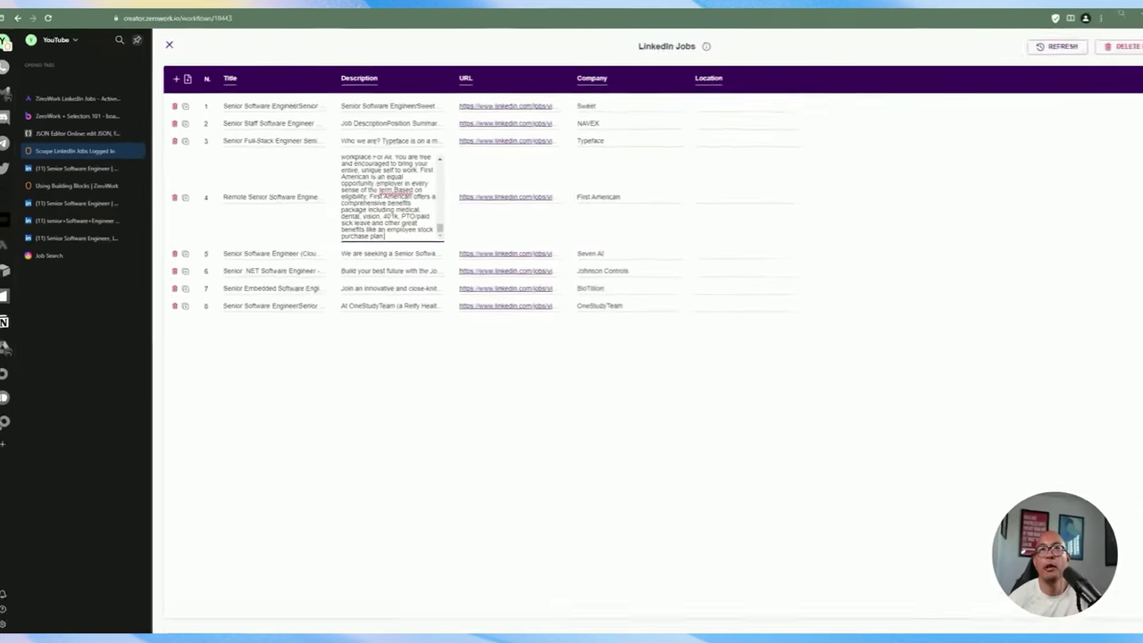
pyautogui.scroll(5, 391, 197)
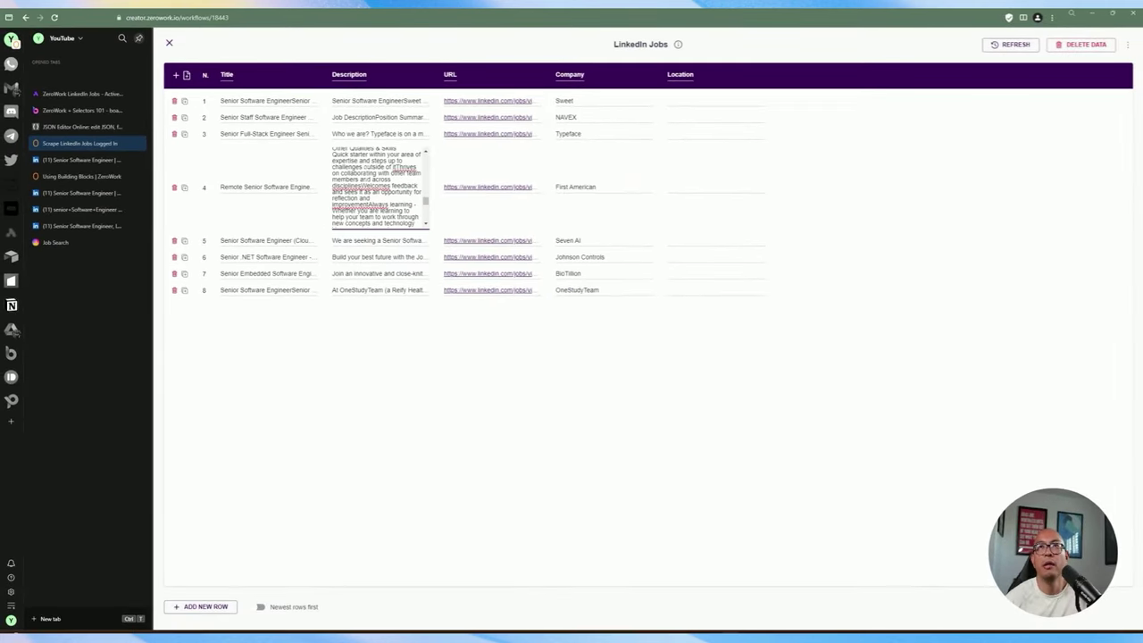
# Open the first row's job URL, examine the LinkedIn listing's details and company size, and close the listing.
pyautogui.click(467, 102)
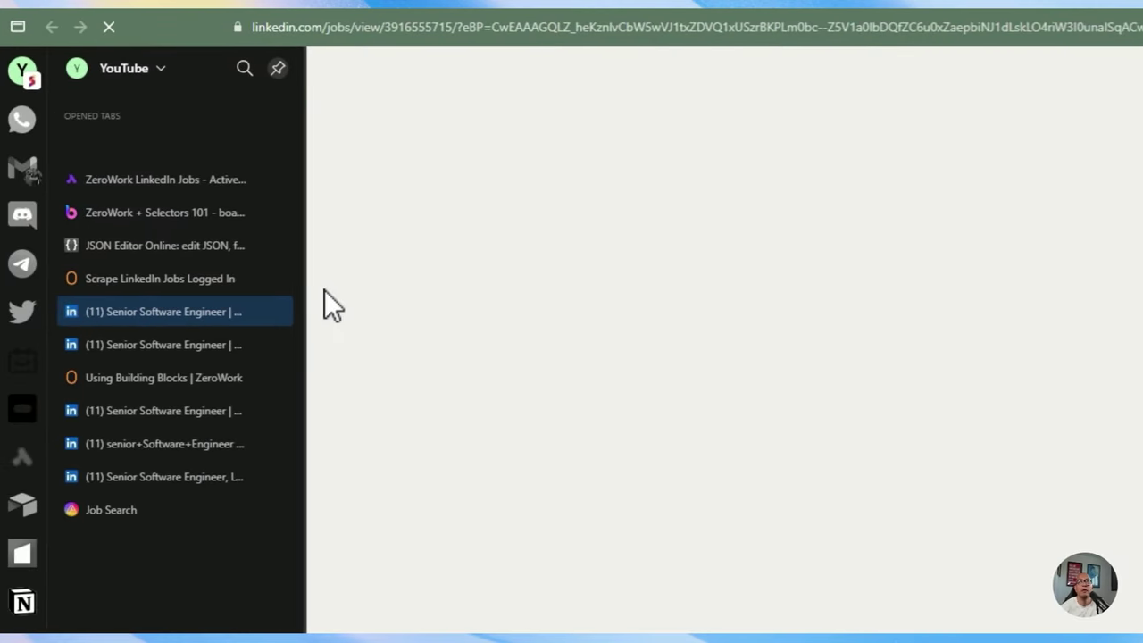
pyautogui.scroll(-4, 938, 313)
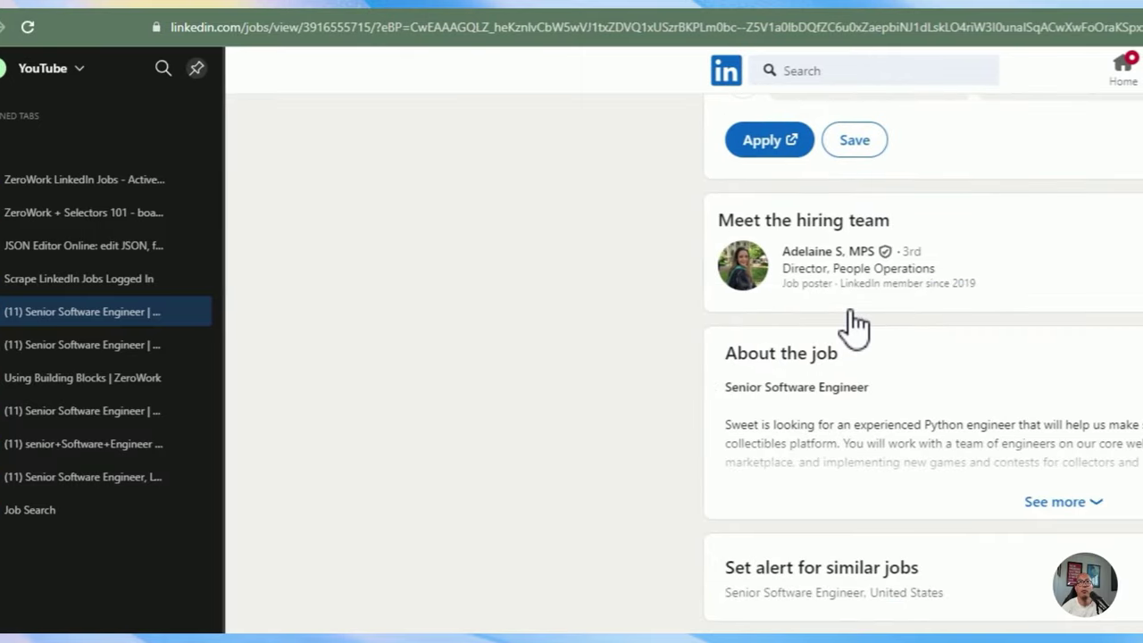
pyautogui.scroll(2, 853, 326)
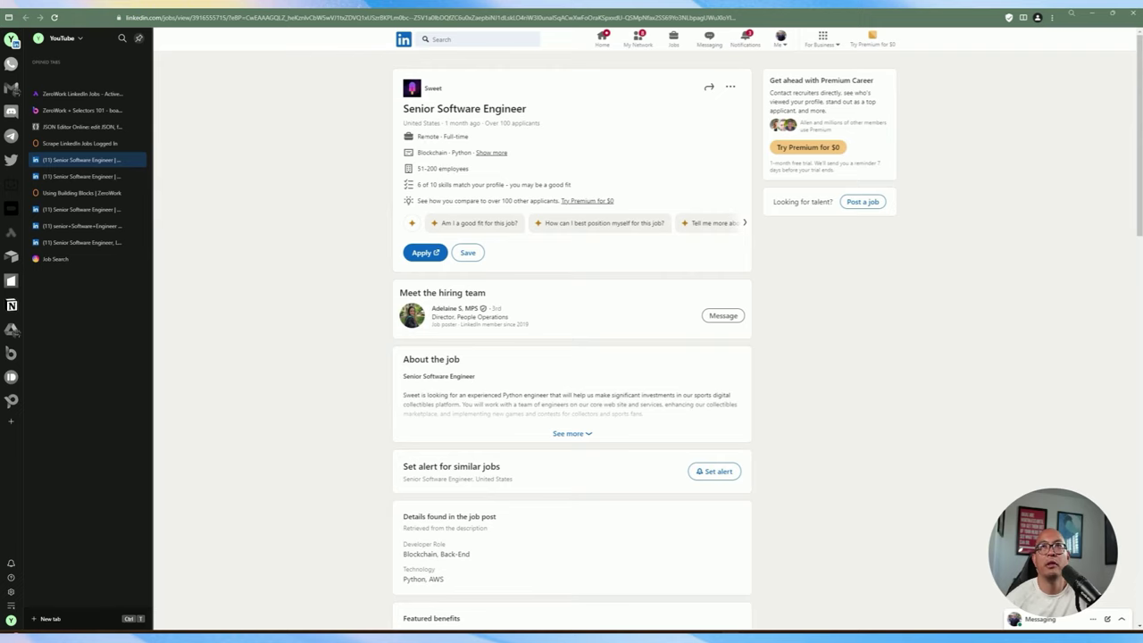
pyautogui.tripleClick(442, 168)
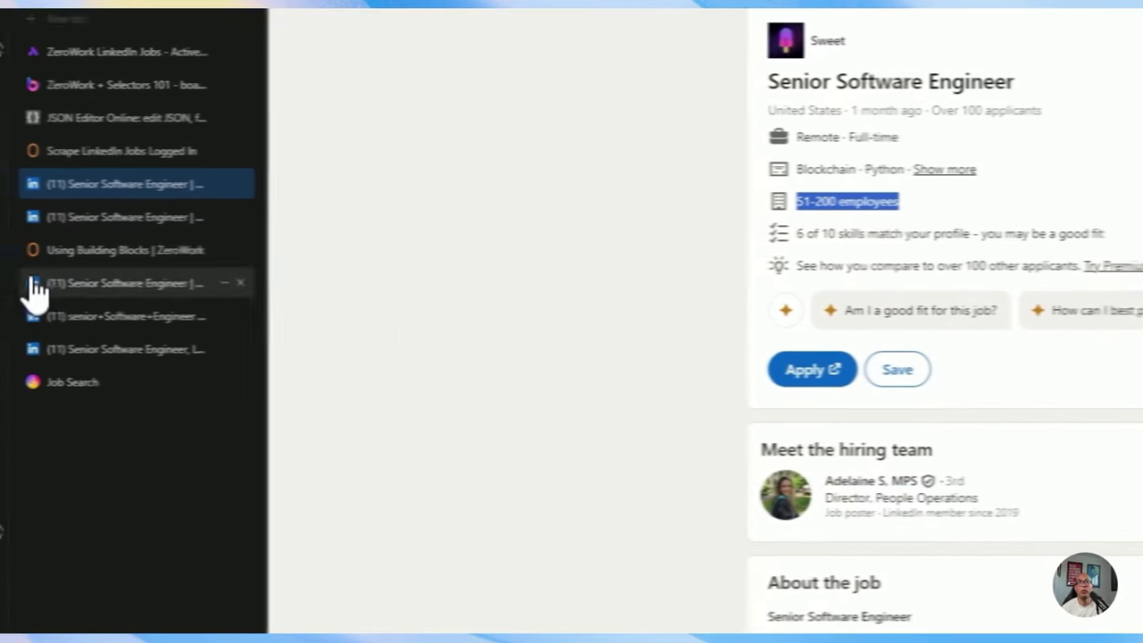
pyautogui.click(240, 185)
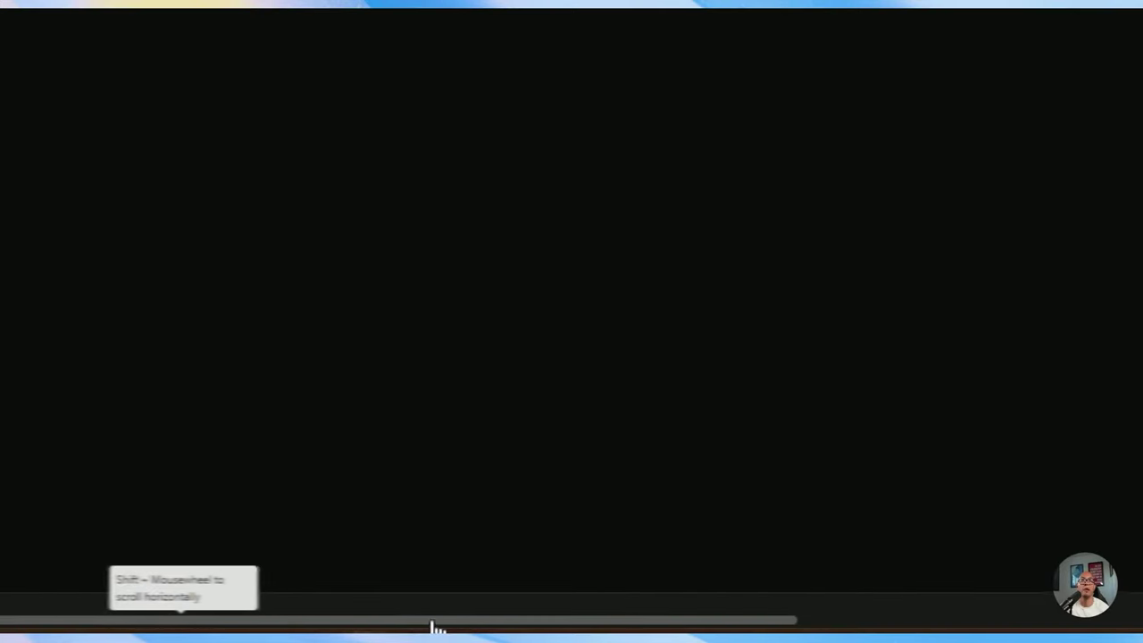
# Review the remaining Job Search columns in AITable, and examine the Catch Webhook trigger's URLs and sample data in the Activepieces ZeroWork LinkedIn Jobs flow.
pyautogui.moveTo(437, 627); pyautogui.dragTo(638, 636)
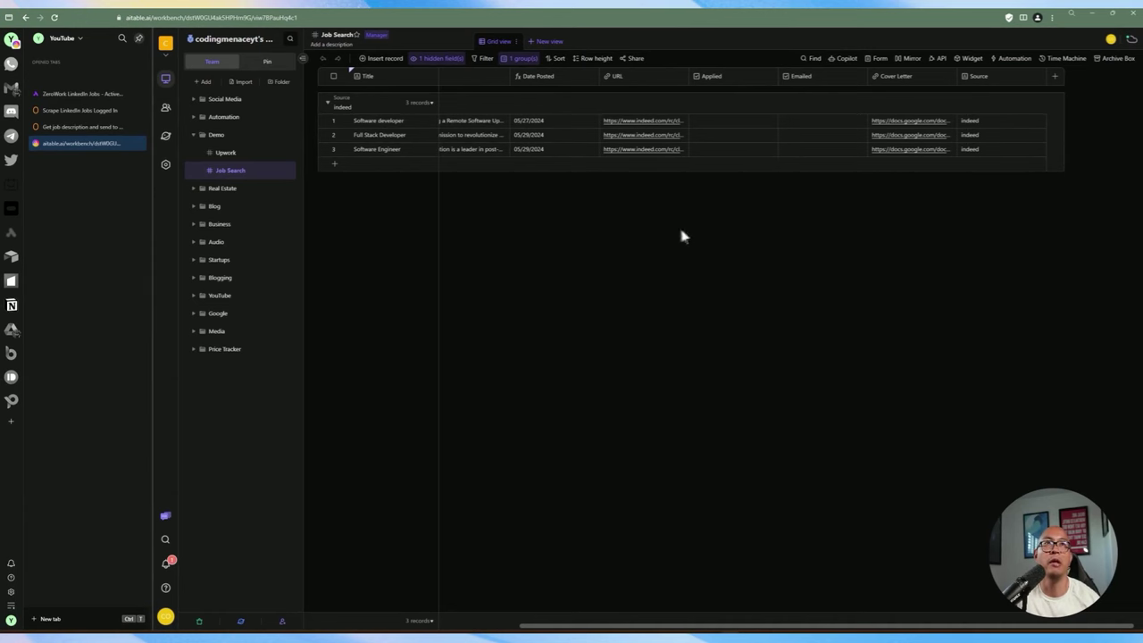
pyautogui.click(71, 94)
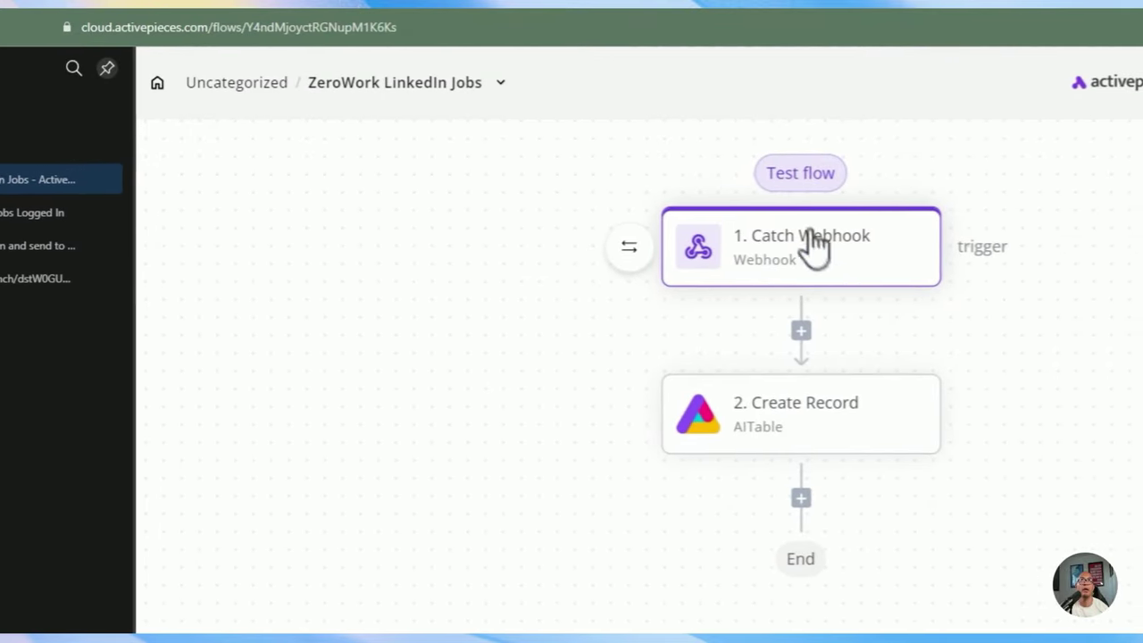
pyautogui.moveTo(1043, 331); pyautogui.dragTo(1102, 381)
pyautogui.scroll(-4, 822, 485)
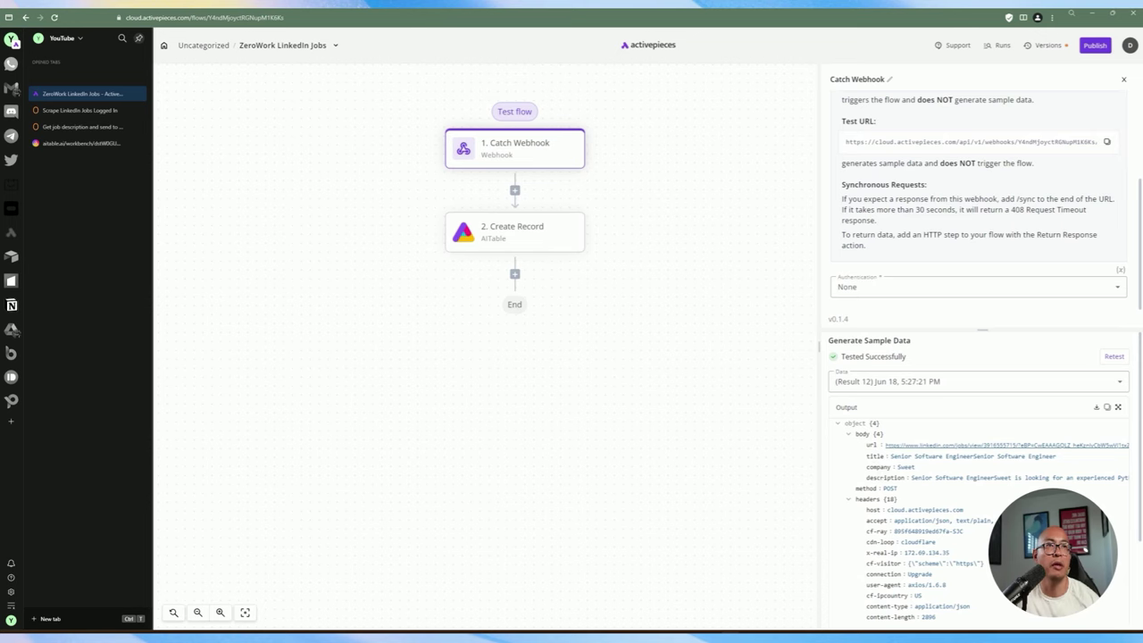
# Examine the Create Record step's AITable connection, Job Search datasheet, webhook field mappings and the linkedin Source value.
pyautogui.click(514, 232)
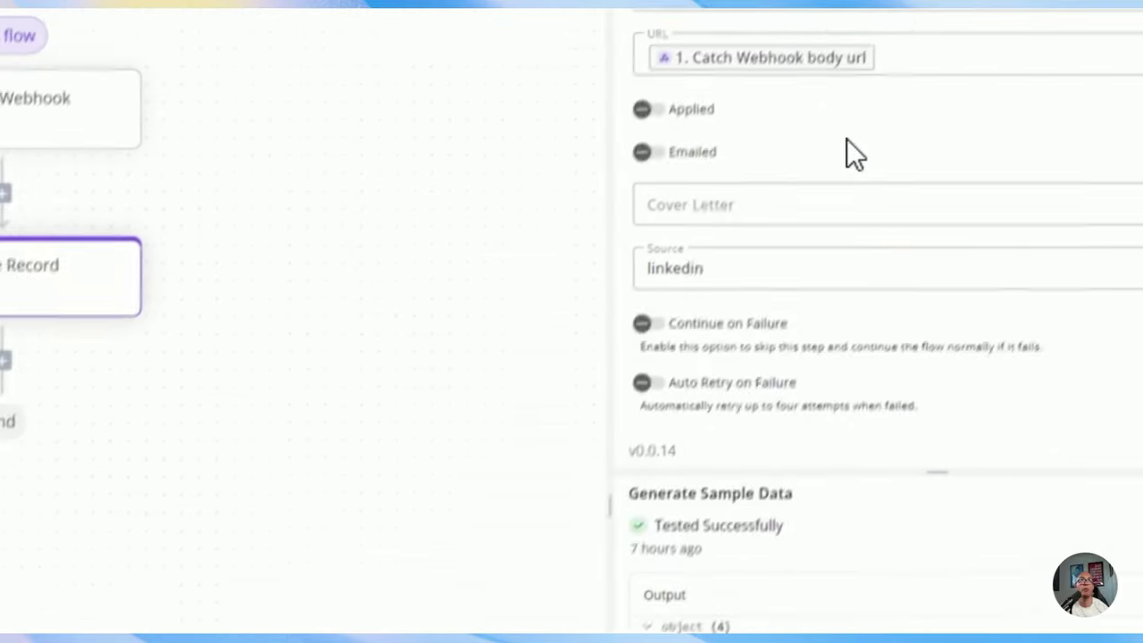
pyautogui.scroll(5, 907, 184)
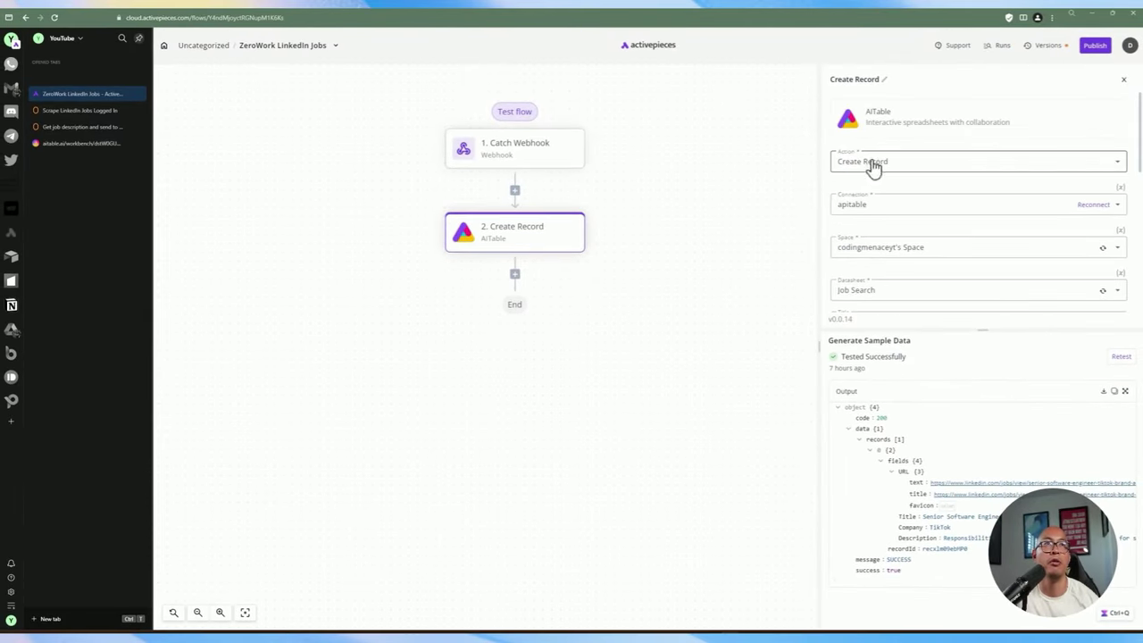
pyautogui.scroll(-1, 857, 205)
pyautogui.scroll(-1, 862, 234)
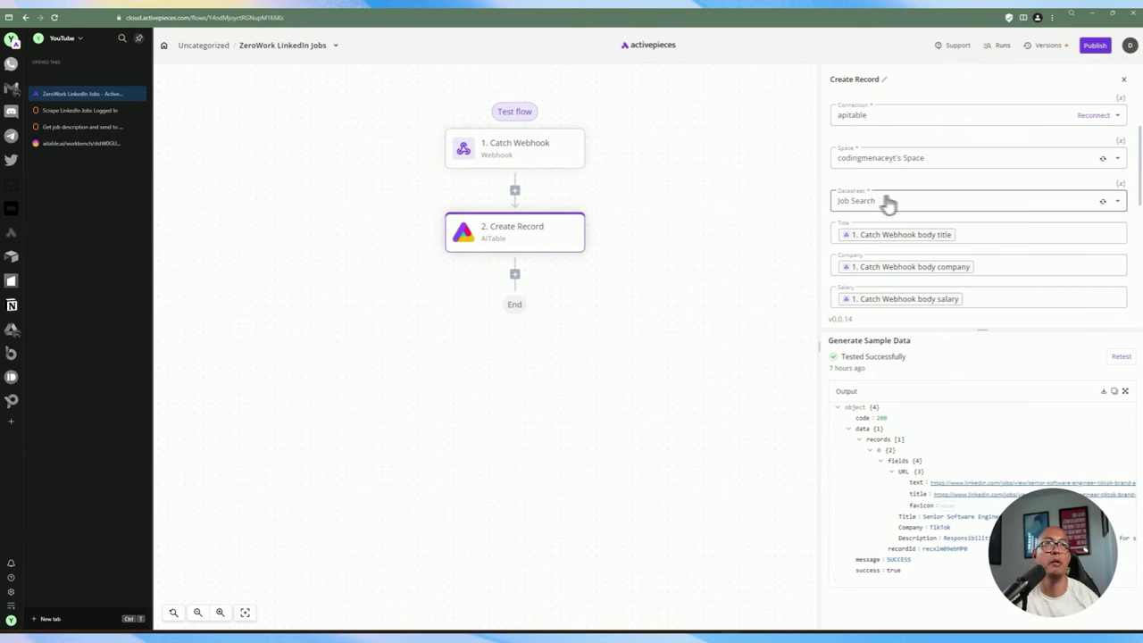
pyautogui.scroll(-1, 893, 210)
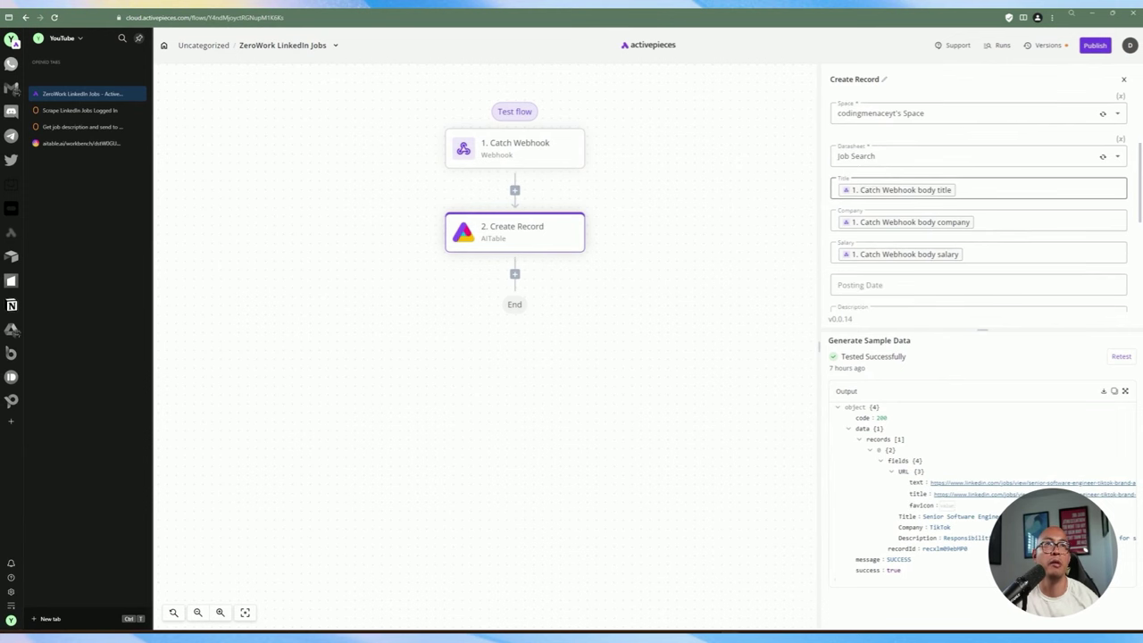
pyautogui.scroll(-1, 879, 197)
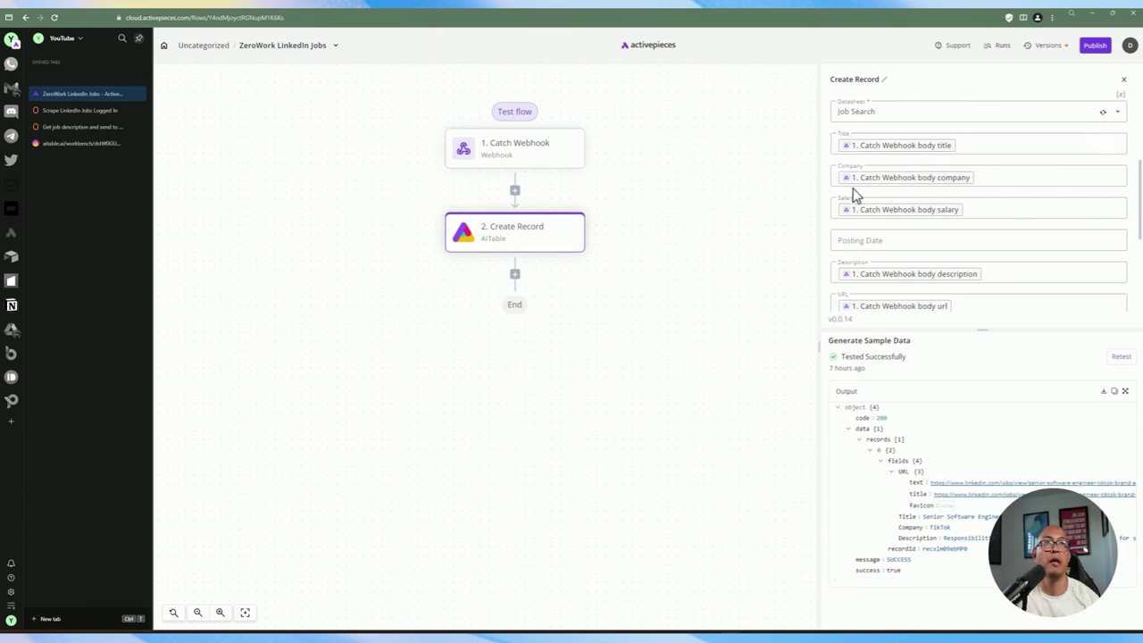
pyautogui.scroll(-1, 864, 223)
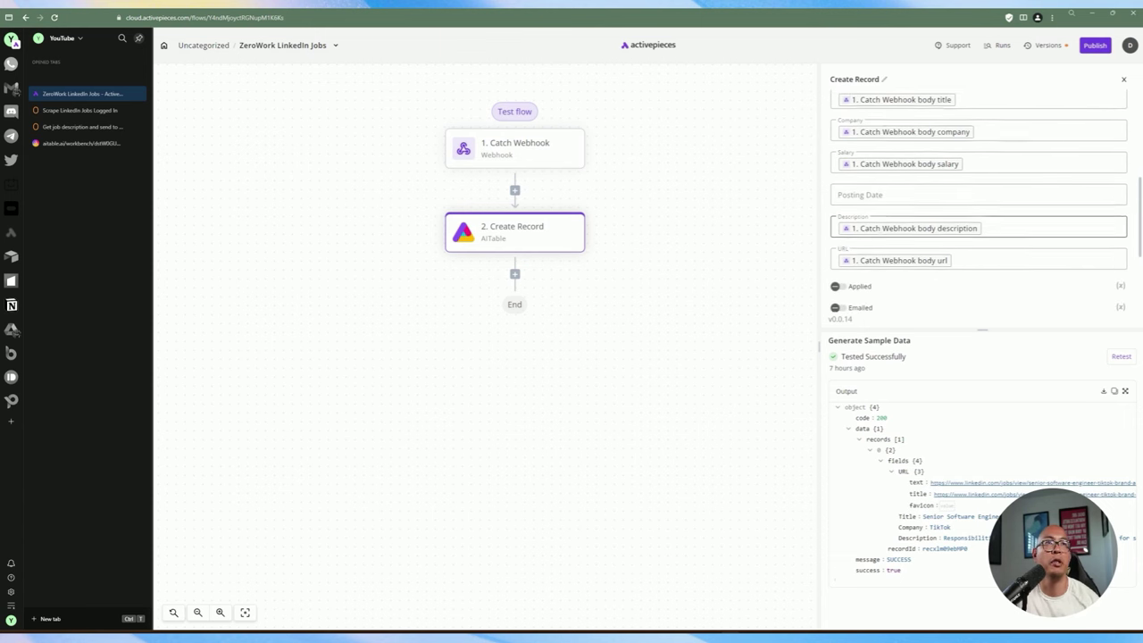
pyautogui.scroll(-1, 888, 223)
pyautogui.scroll(-2, 889, 224)
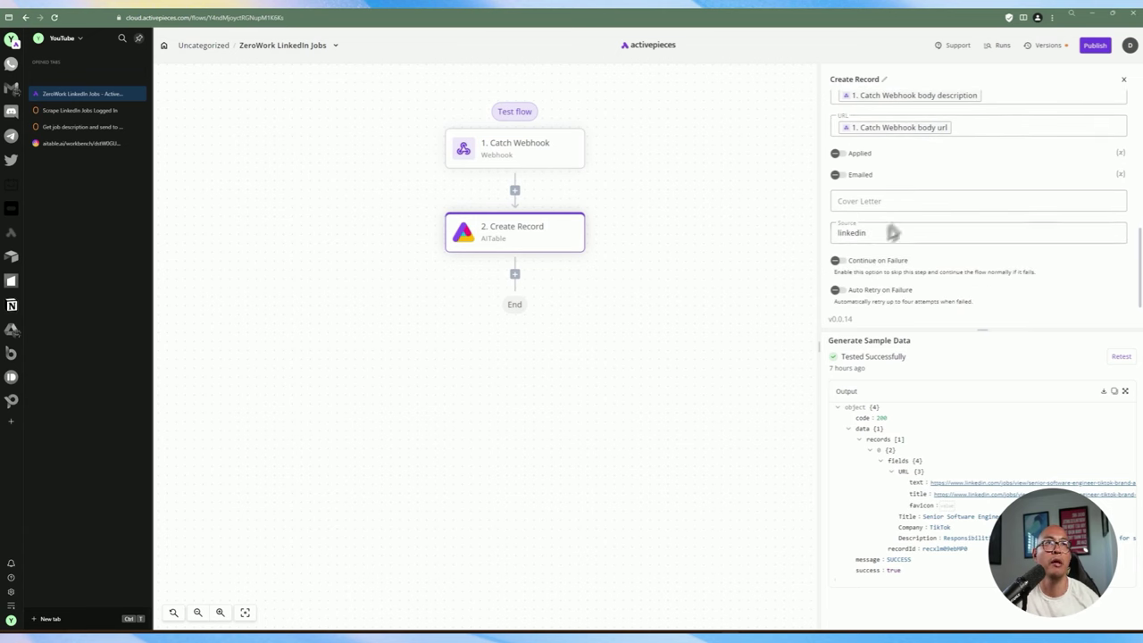
pyautogui.doubleClick(850, 232)
pyautogui.click(878, 236)
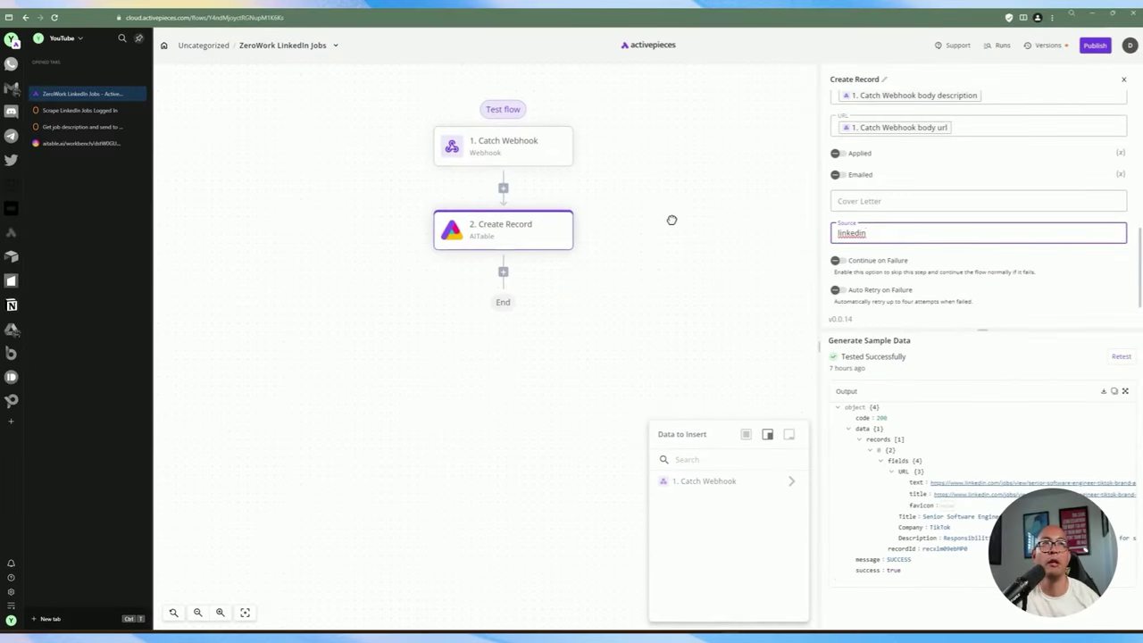
pyautogui.scroll(3, 777, 384)
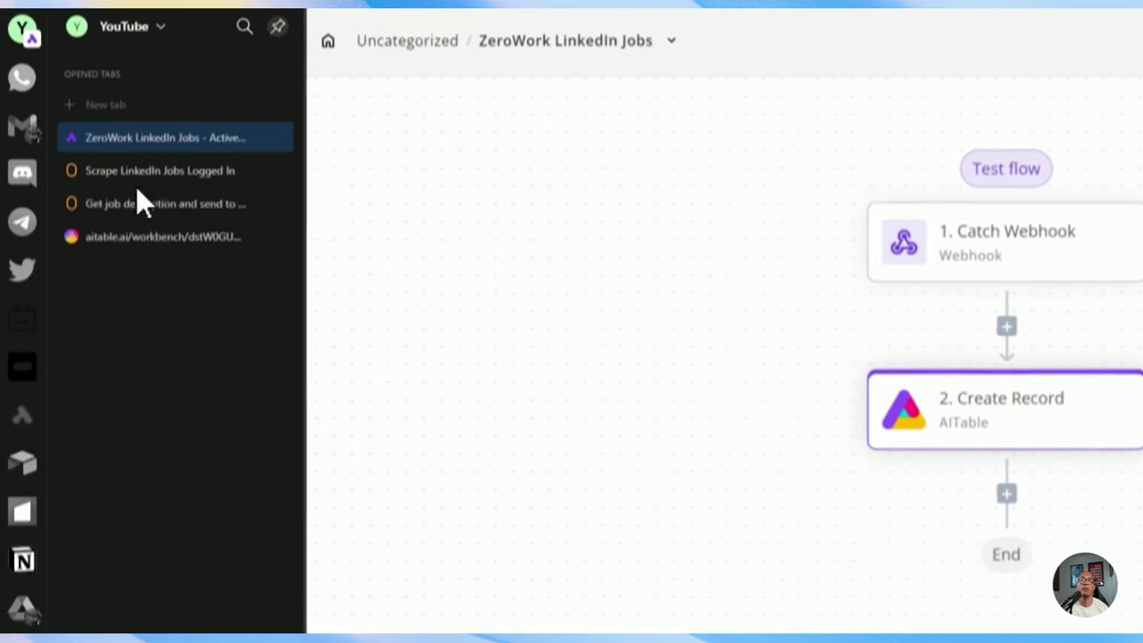
# Return to the Scrape LinkedIn Jobs Logged In workflow in ZeroWork and delete the Send HTTP Request block with its connection from Save description.
pyautogui.click(141, 214)
pyautogui.moveTo(649, 480); pyautogui.dragTo(612, 352)
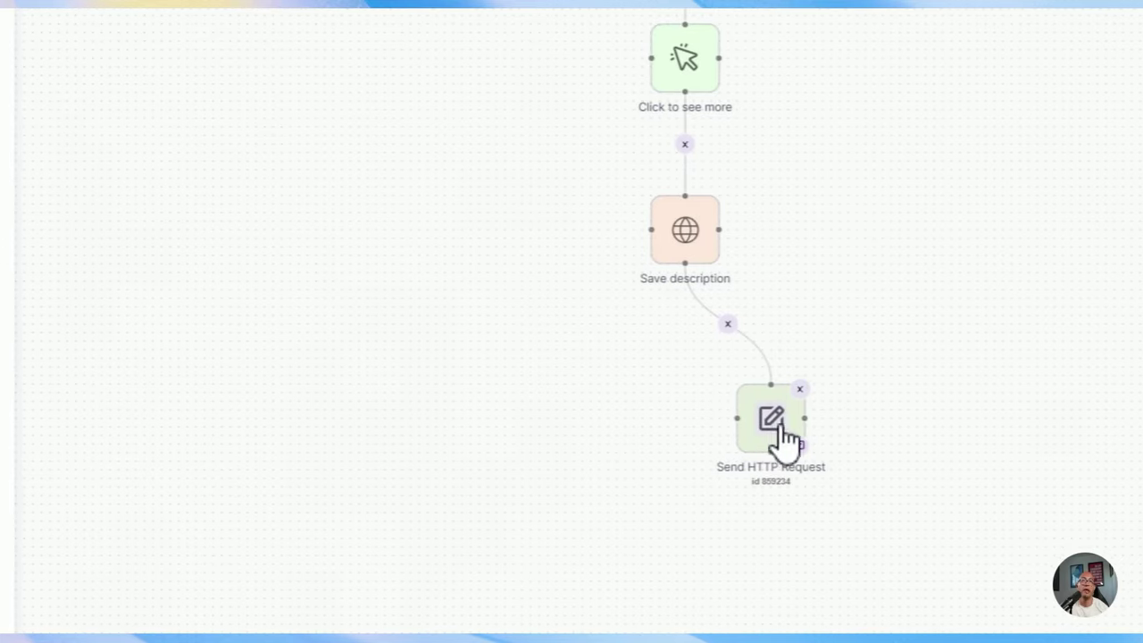
pyautogui.click(725, 325)
pyautogui.click(800, 393)
# Review the workflow's two loops, marking the Save job title, Save job URL and Save company blocks and the description-scraping blocks.
pyautogui.hscroll(5, 806, 413)
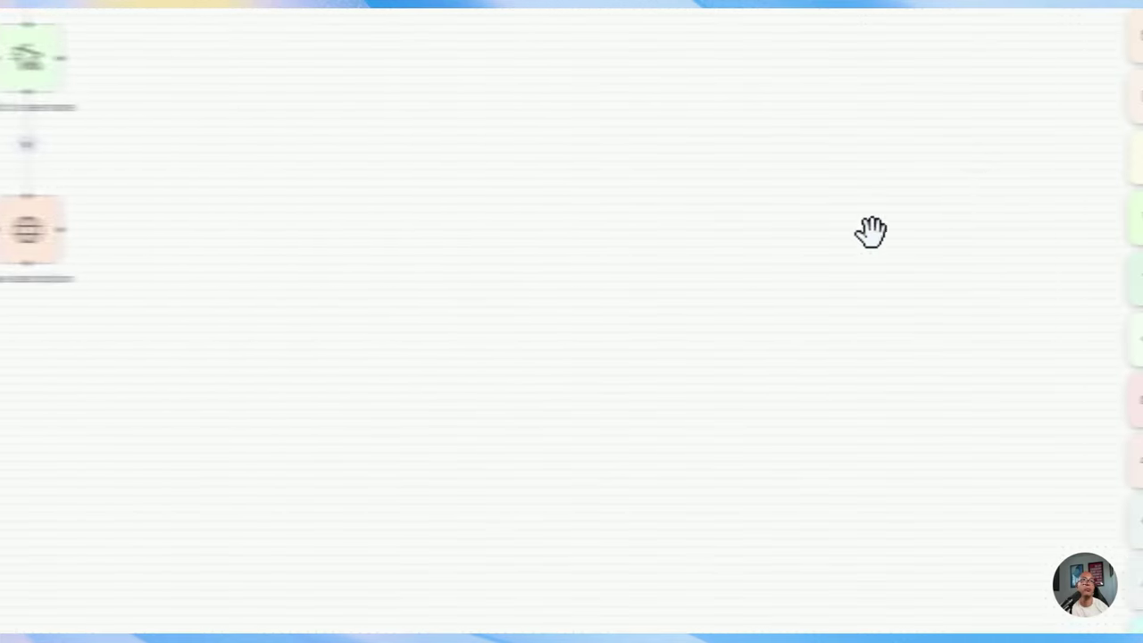
pyautogui.hscroll(-3, 791, 227)
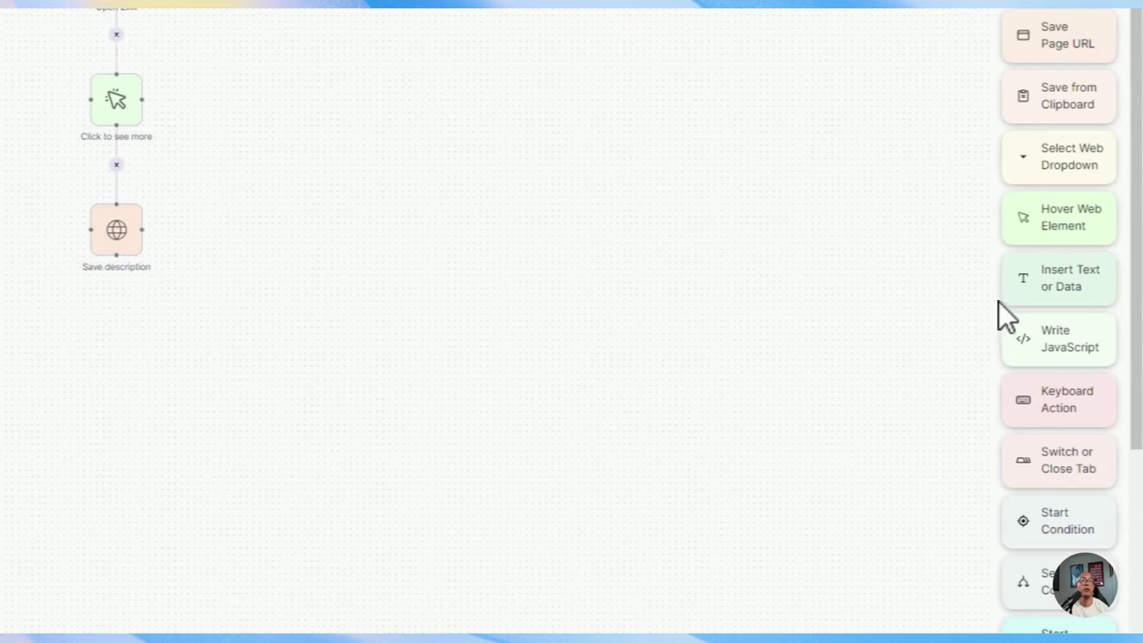
pyautogui.scroll(3, 178, 237)
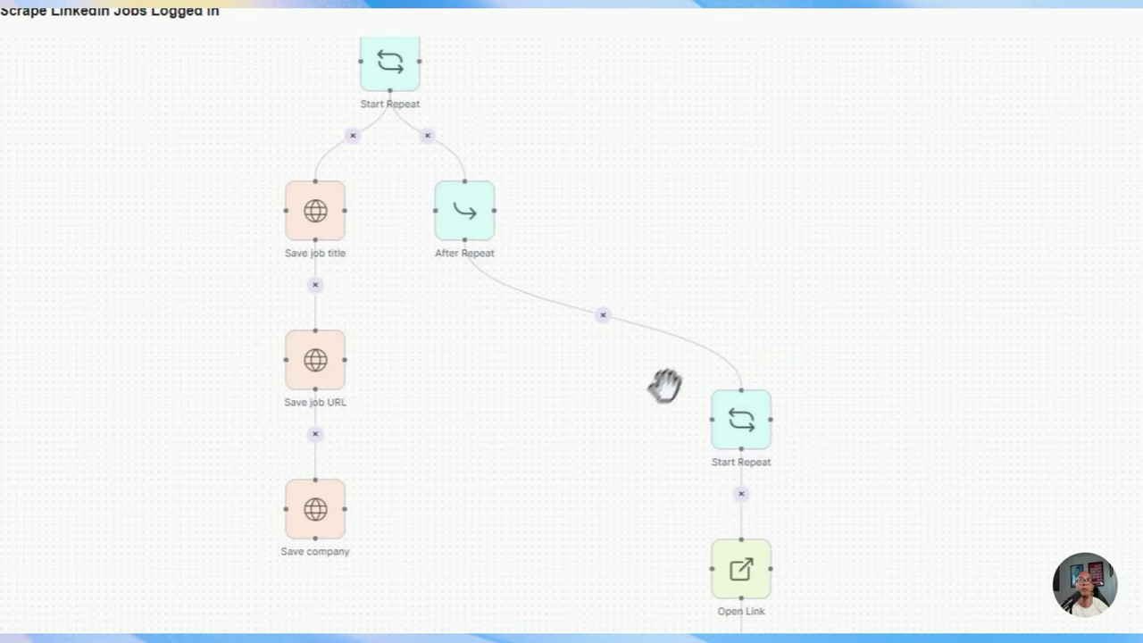
pyautogui.moveTo(256, 148); pyautogui.dragTo(464, 616)
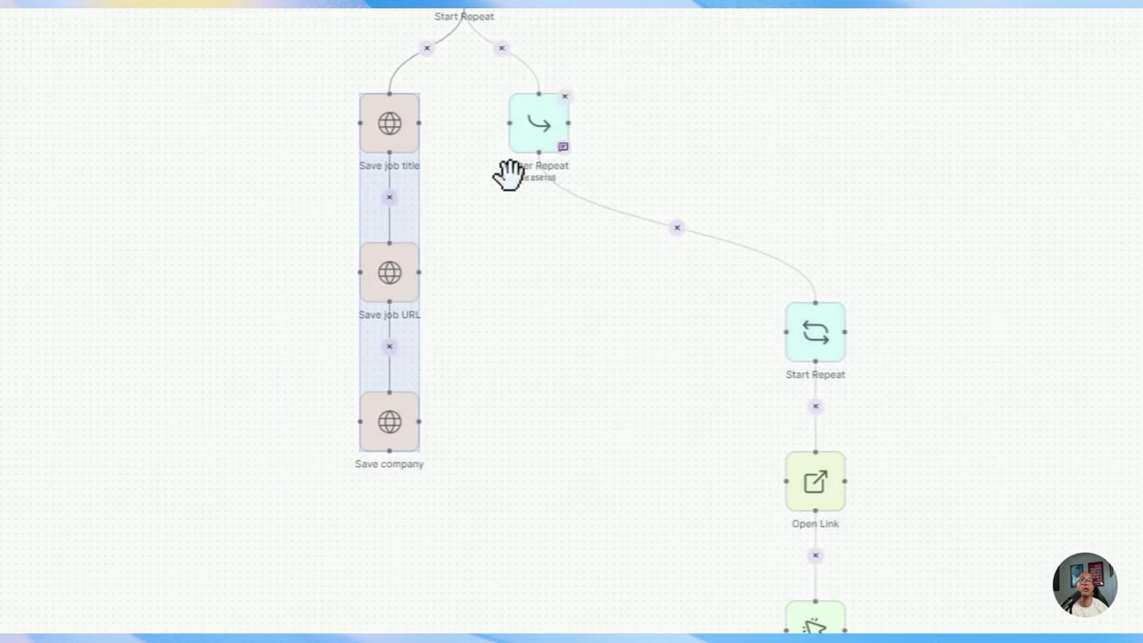
pyautogui.moveTo(520, 206); pyautogui.dragTo(861, 503)
pyautogui.click(784, 455)
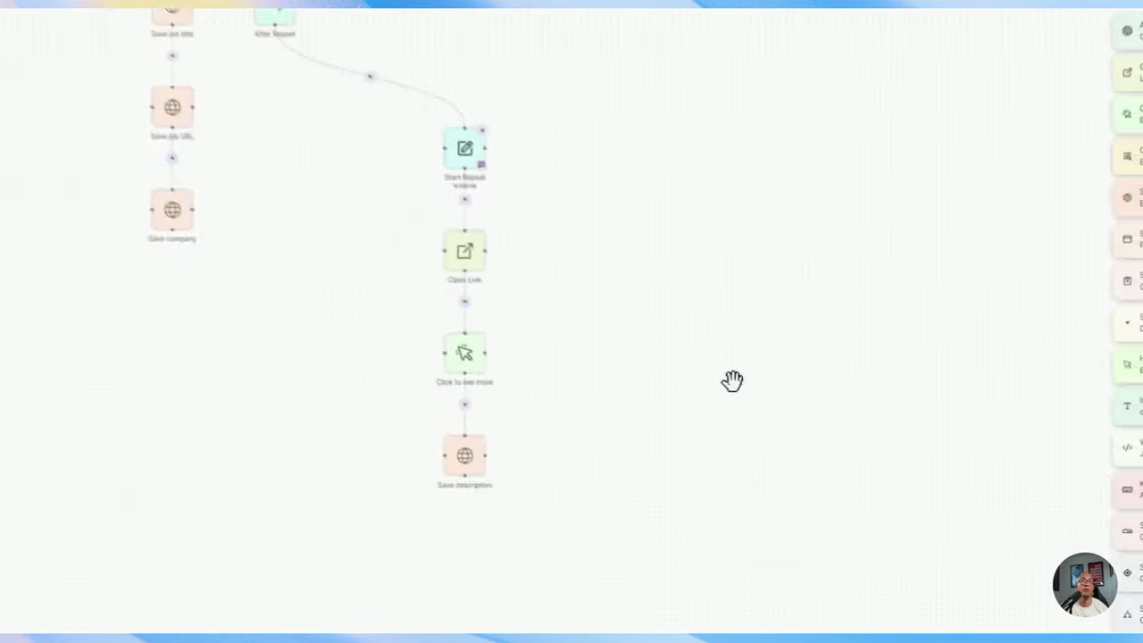
# Reopen the LinkedIn Jobs table, view the first row's full description, and return to the workflow canvas.
pyautogui.click(173, 87)
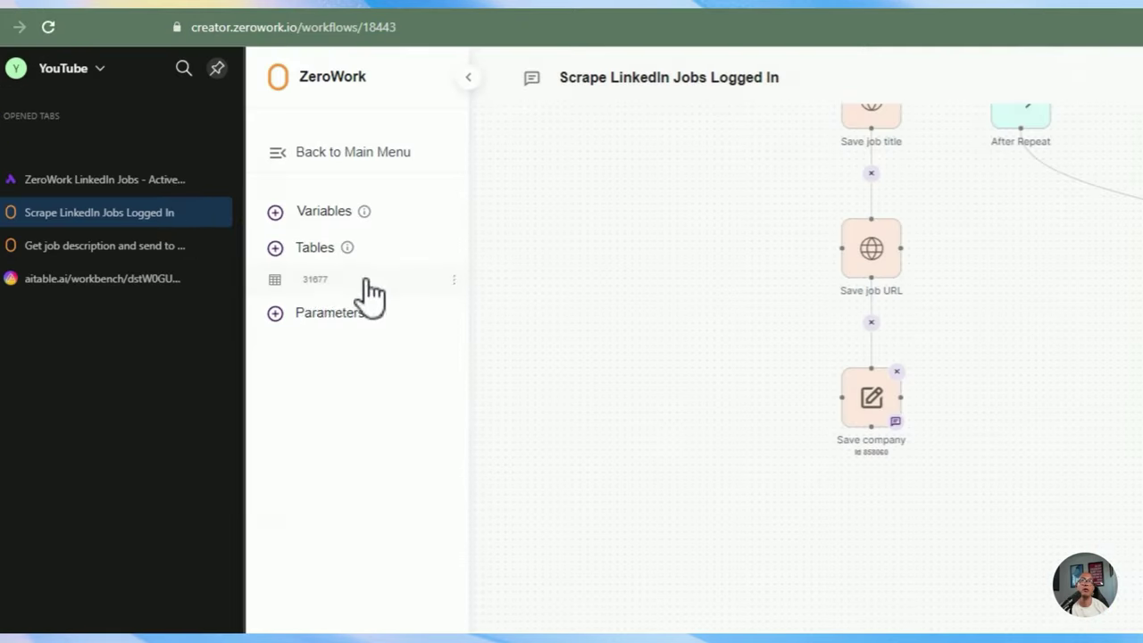
pyautogui.click(366, 280)
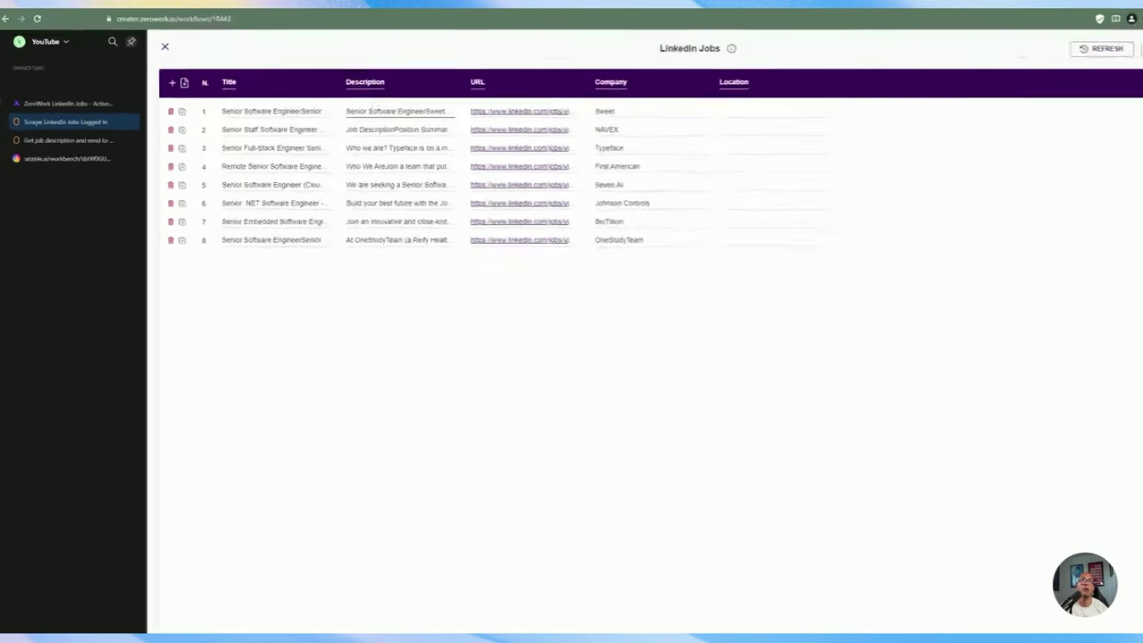
pyautogui.click(395, 111)
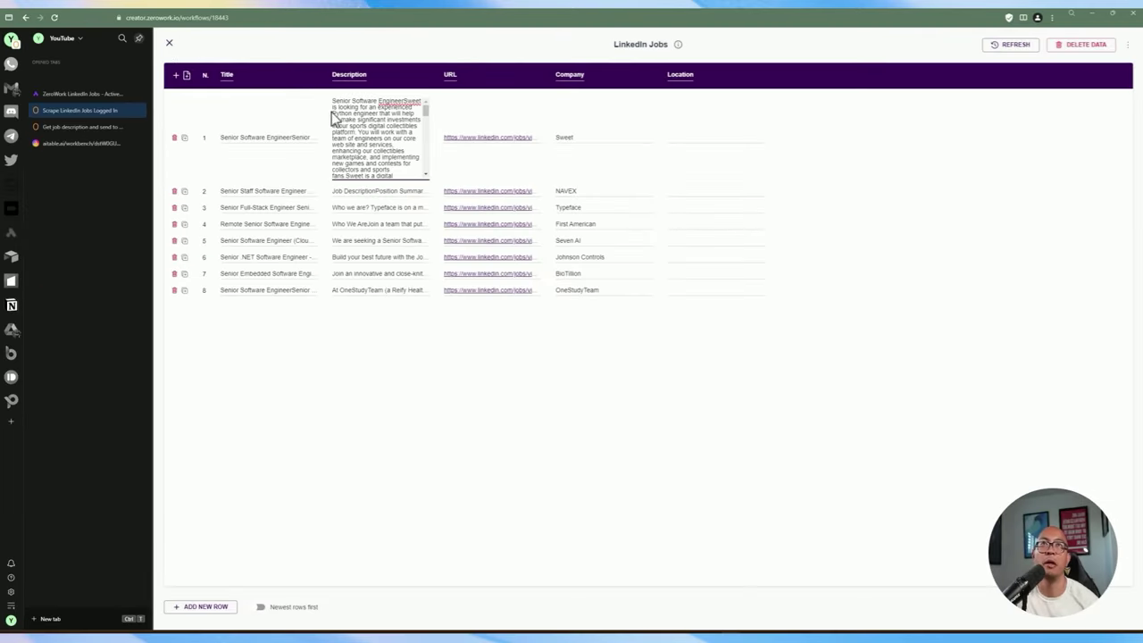
pyautogui.click(168, 47)
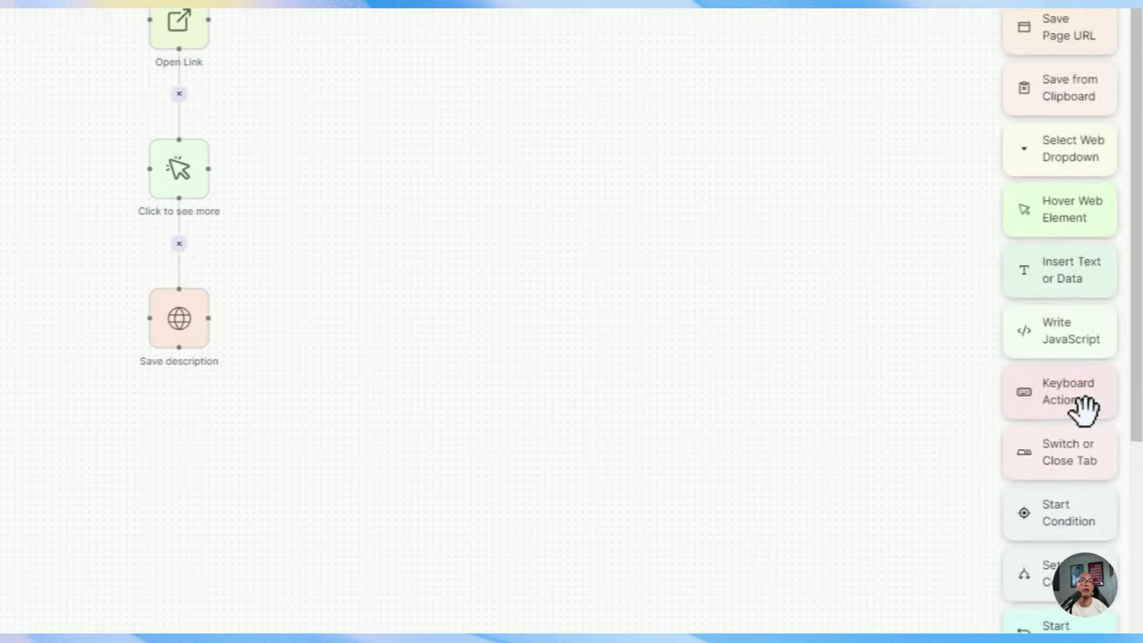
# Add a Send HTTP Request block to the canvas below the Save description block.
pyautogui.scroll(-7, 1084, 406)
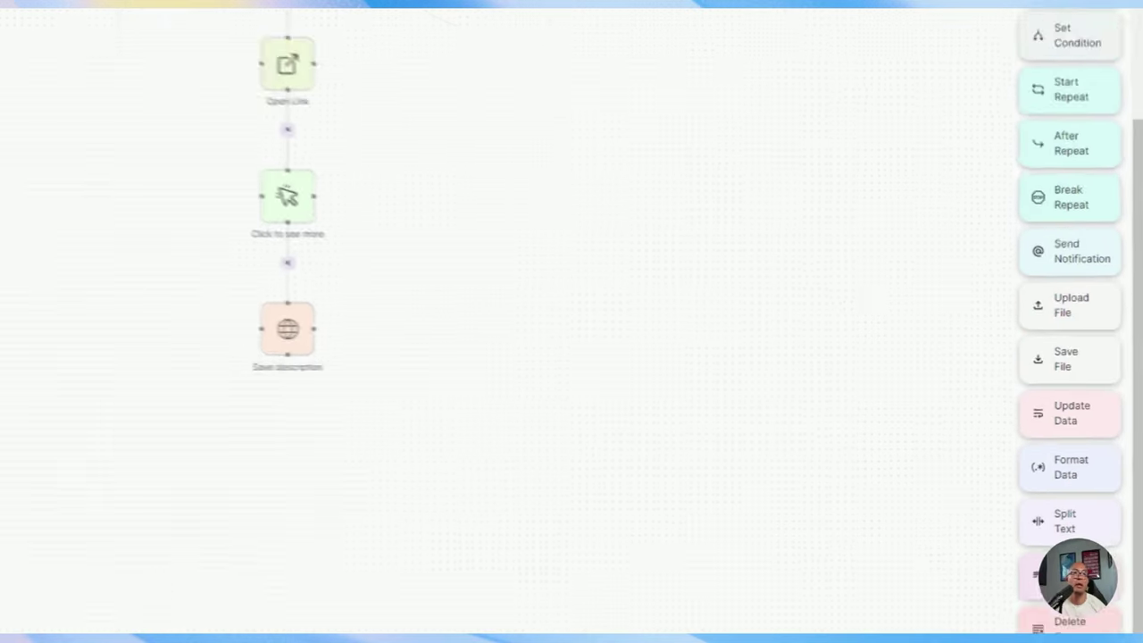
pyautogui.moveTo(1062, 642); pyautogui.dragTo(300, 528)
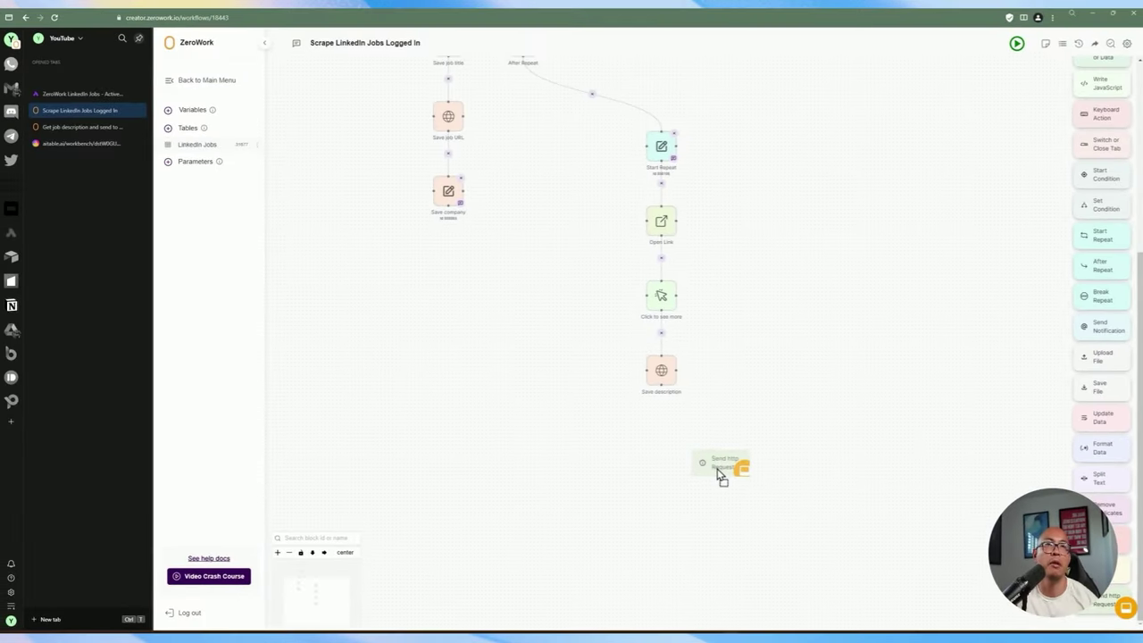
pyautogui.moveTo(722, 476); pyautogui.dragTo(719, 466)
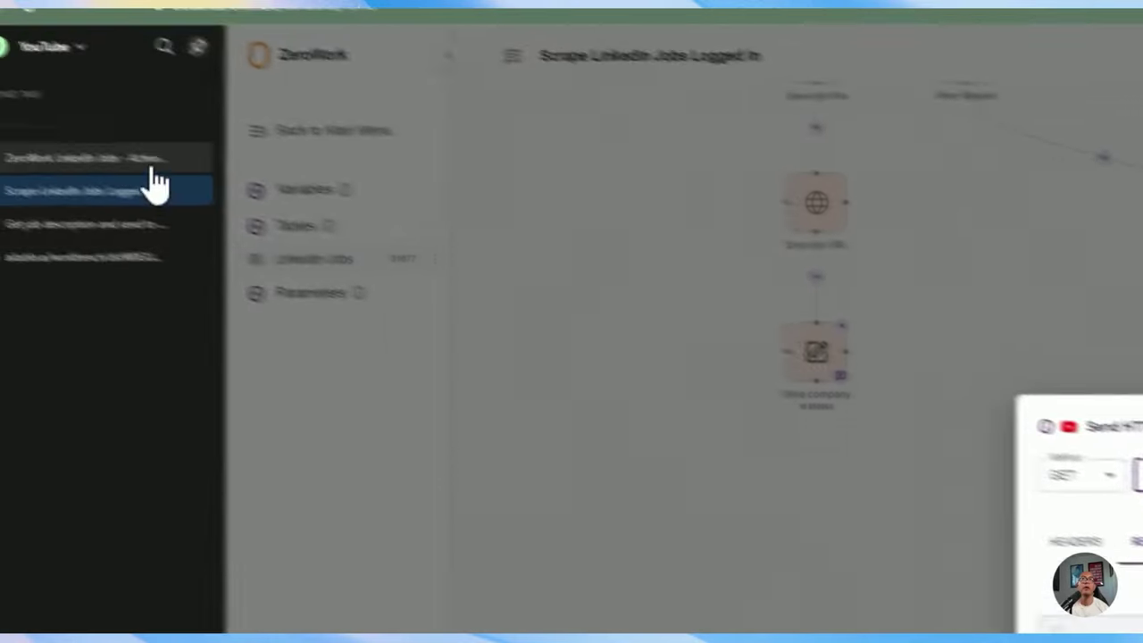
# Copy the Catch Webhook trigger's test URL from the Activepieces flow and enter it as the HTTP request URL in ZeroWork.
pyautogui.click(160, 182)
pyautogui.scroll(6, 823, 425)
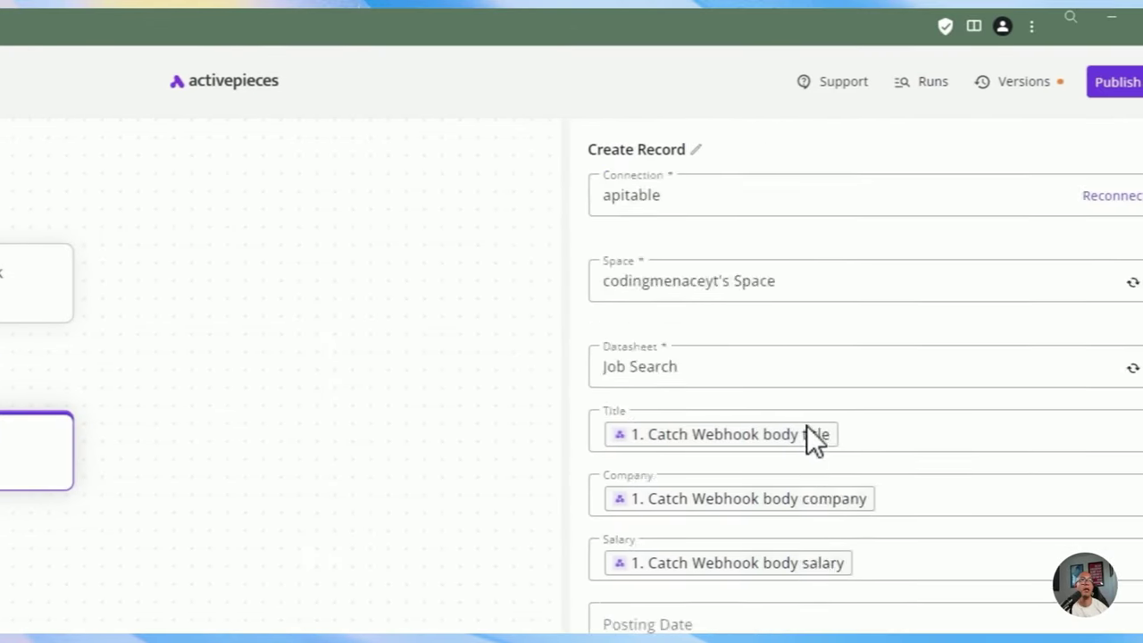
pyautogui.click(36, 299)
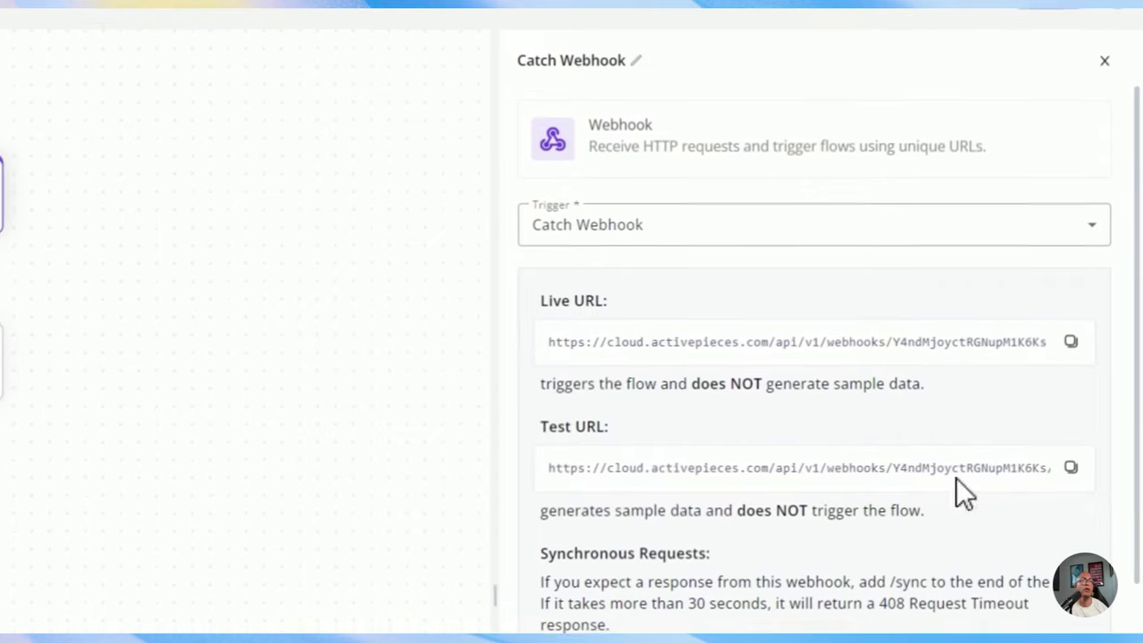
pyautogui.click(1071, 494)
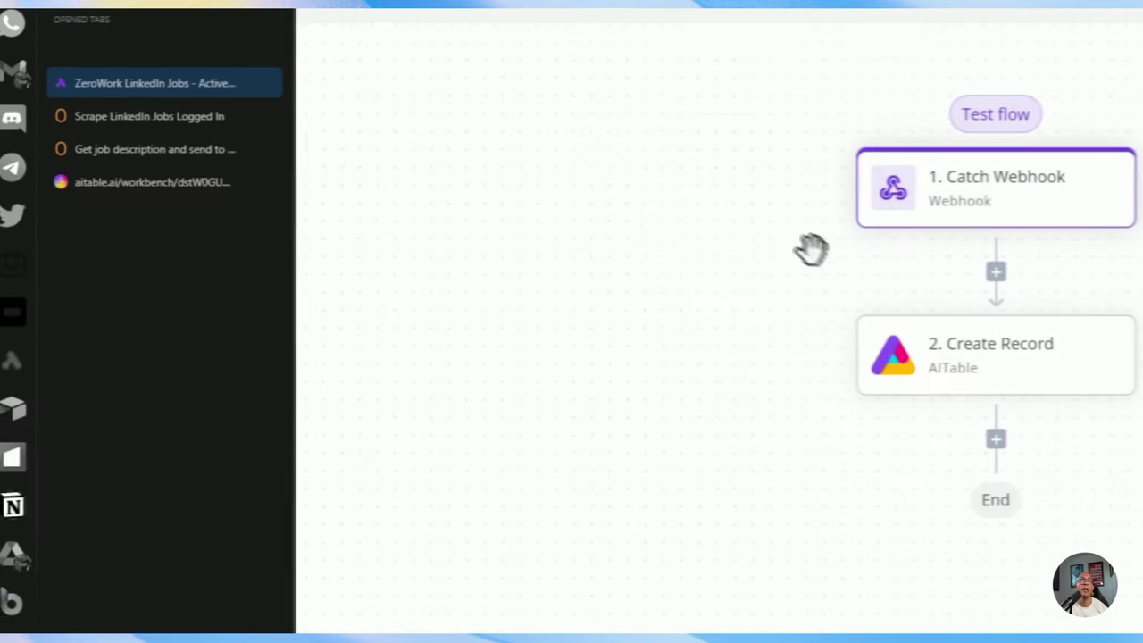
pyautogui.click(254, 153)
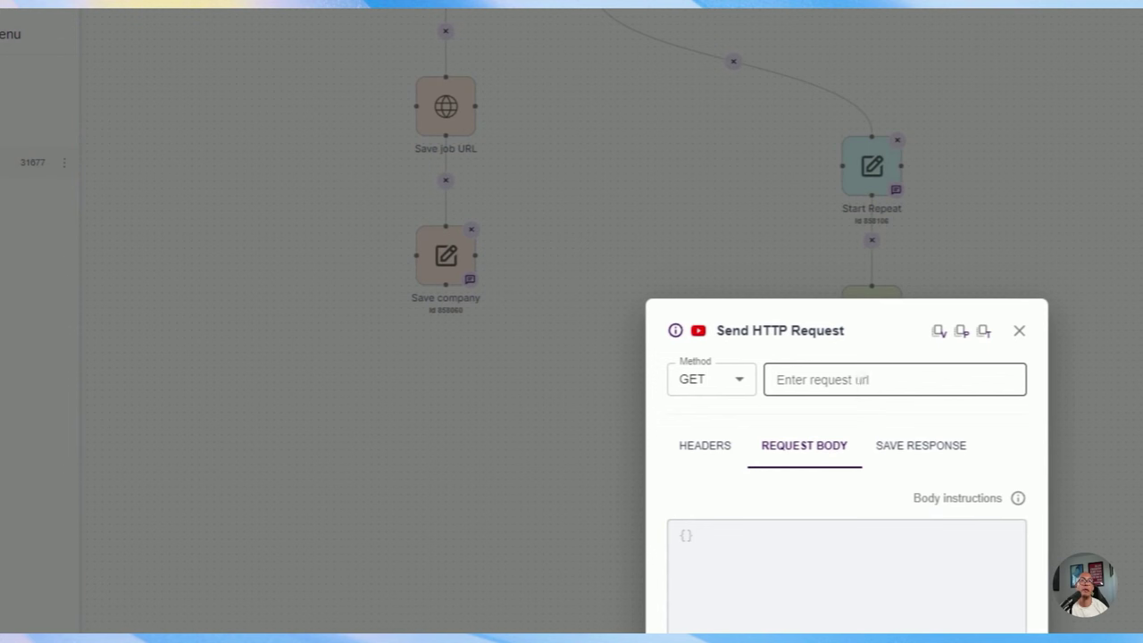
pyautogui.click(851, 381)
pyautogui.write('st')
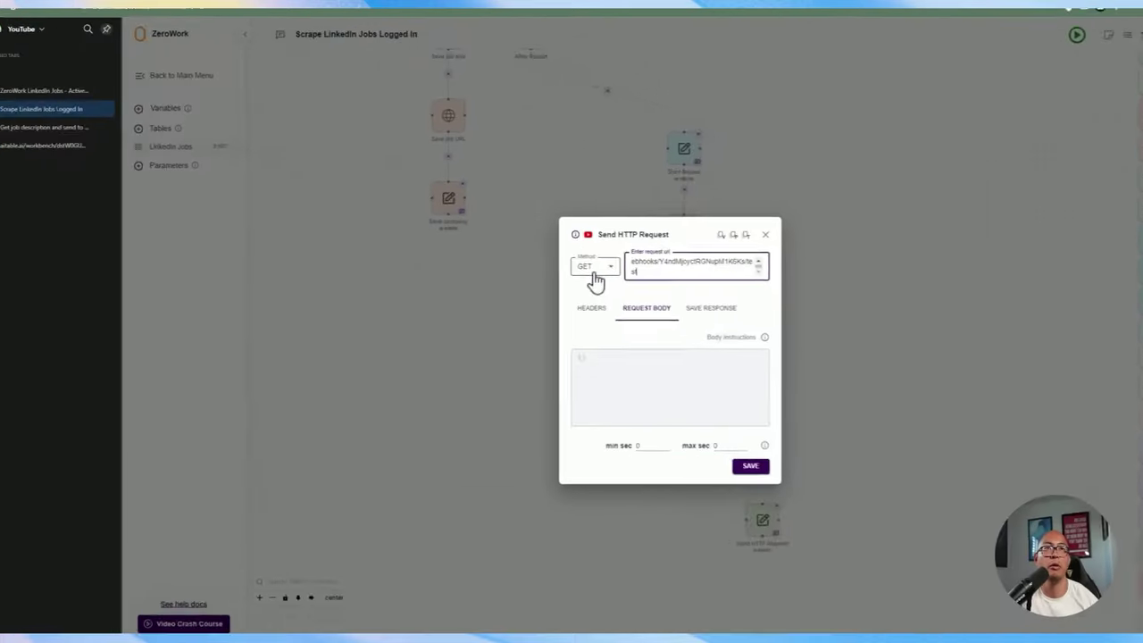
# Set the request method to POST and fill the body with a JSON template of empty title, company, description and url fields.
pyautogui.click(581, 260)
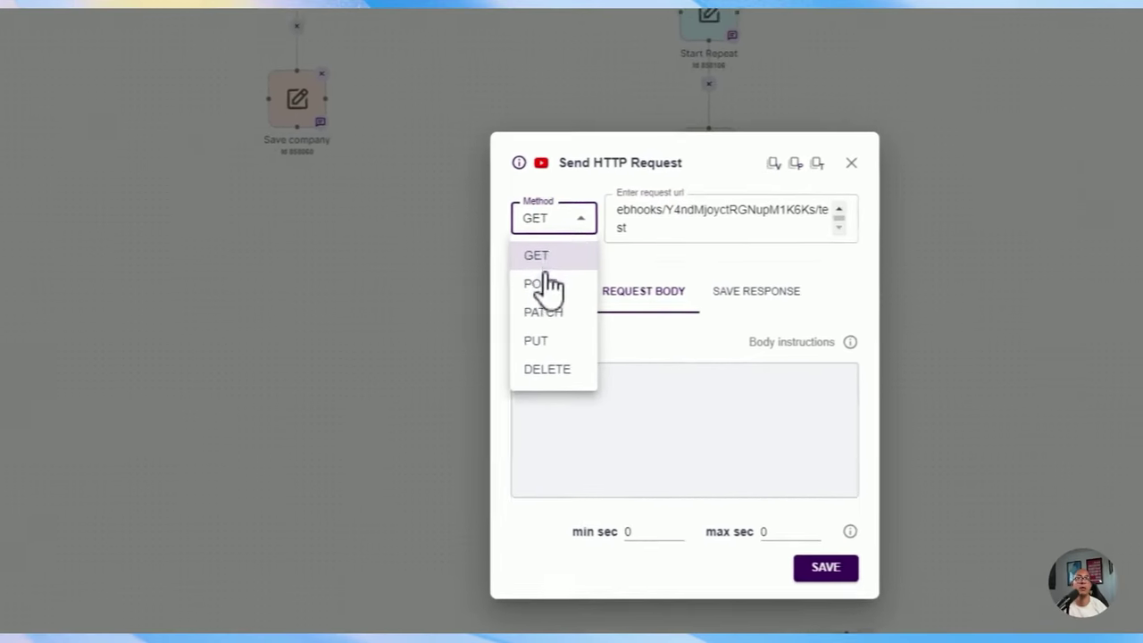
pyautogui.click(575, 289)
pyautogui.click(597, 335)
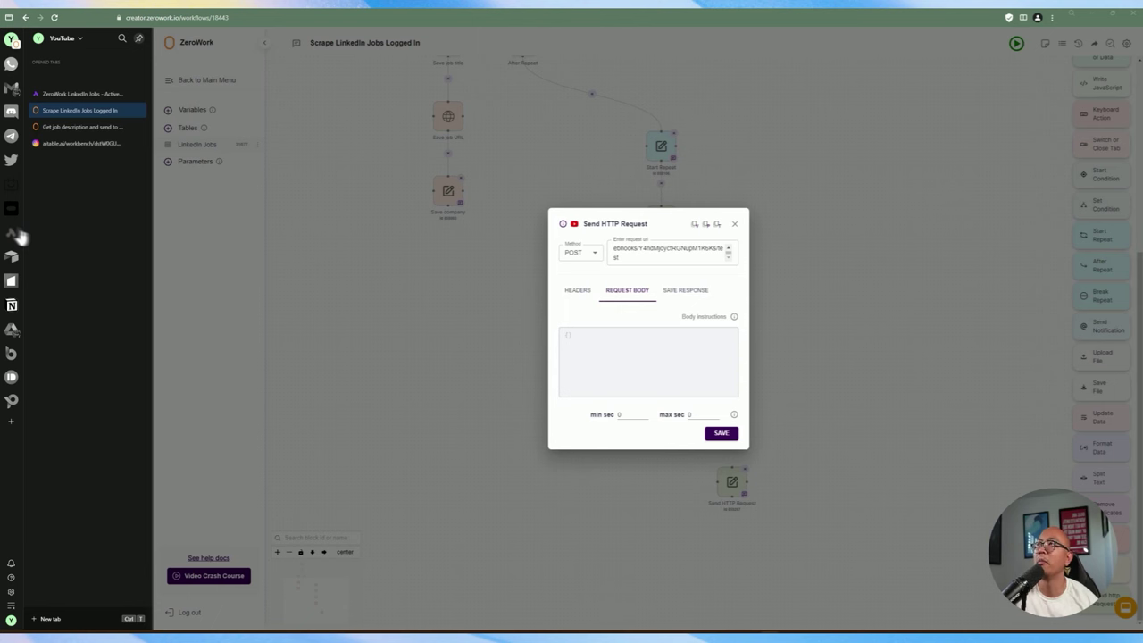
pyautogui.hotkey('ctrl', 'v')
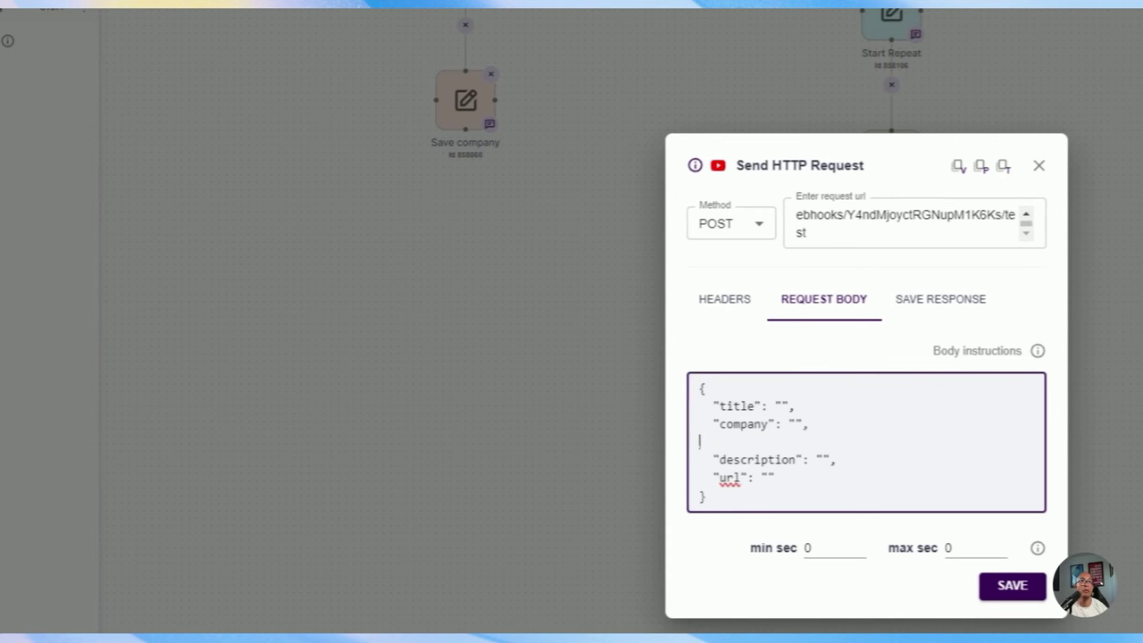
pyautogui.press('BackSpace')
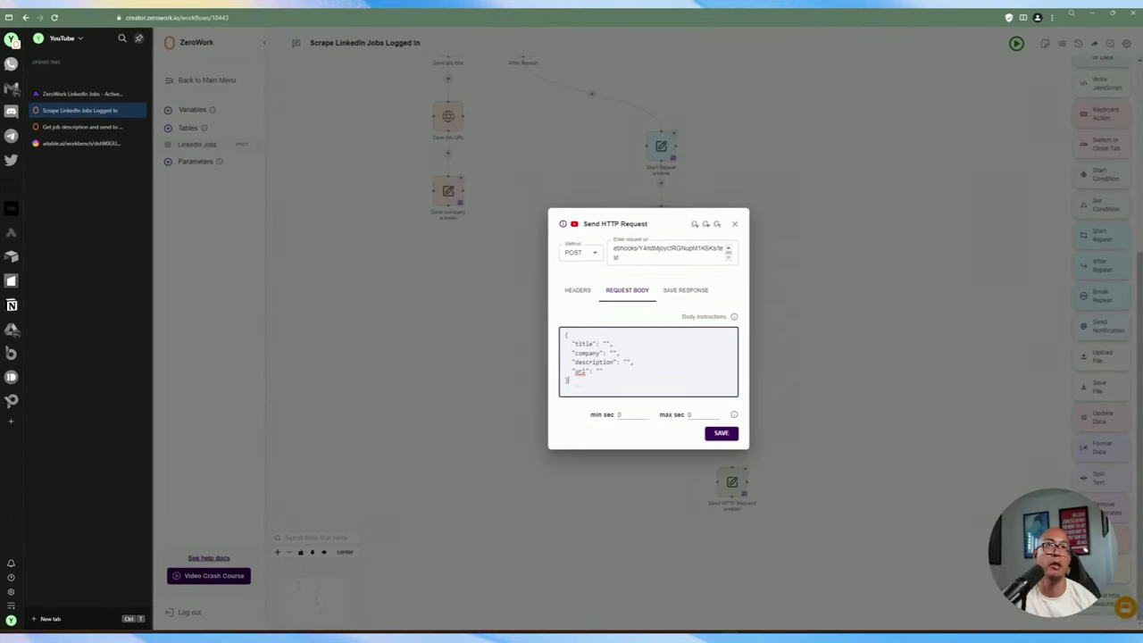
pyautogui.hotkey('ctrl', 'a')
pyautogui.click(619, 354)
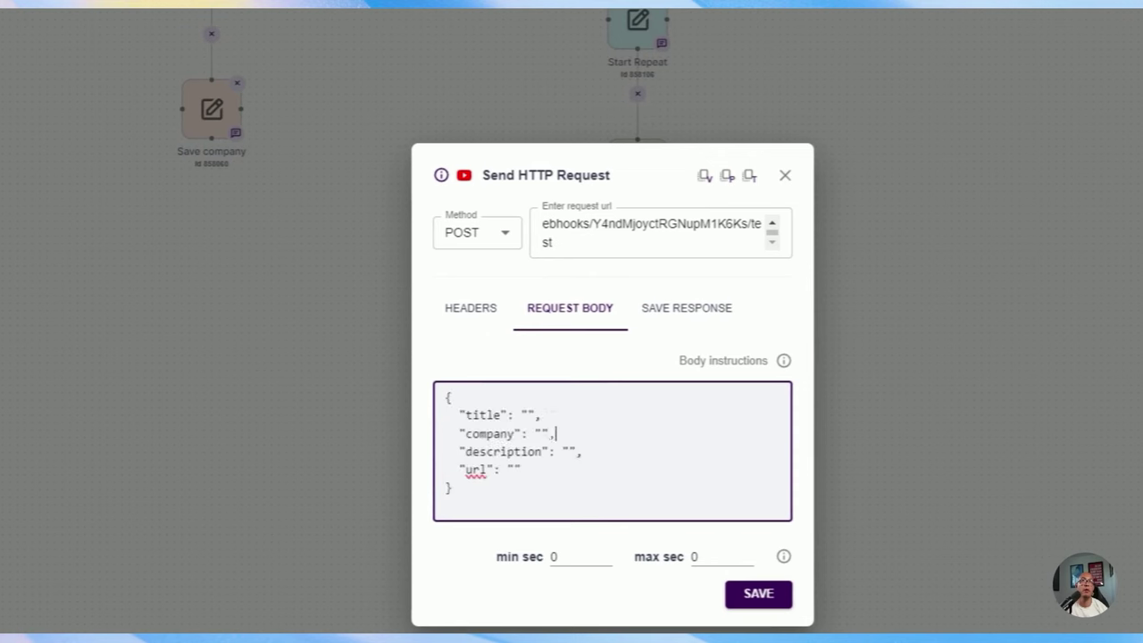
# Look at the request's header key and value fields and return to the request body.
pyautogui.click(471, 308)
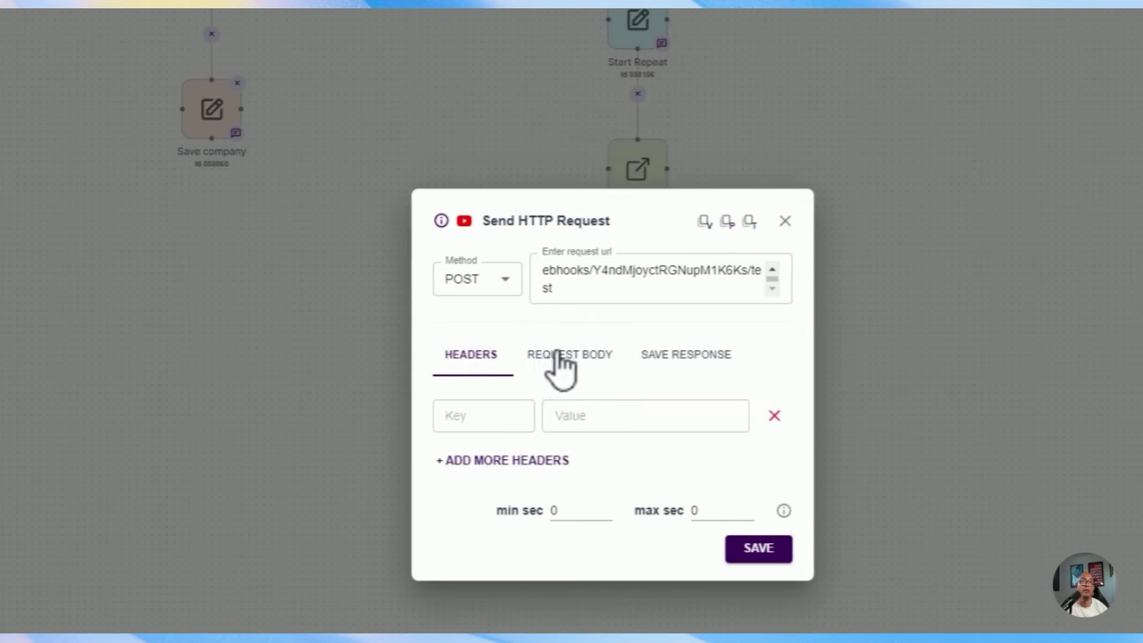
pyautogui.click(483, 416)
pyautogui.click(627, 417)
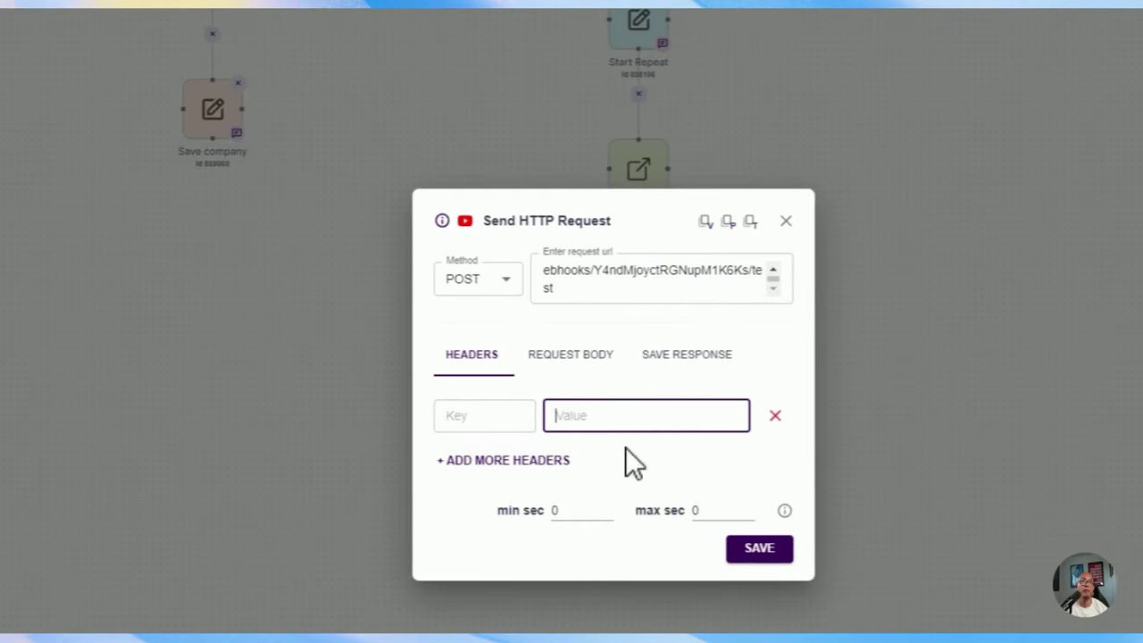
pyautogui.click(483, 415)
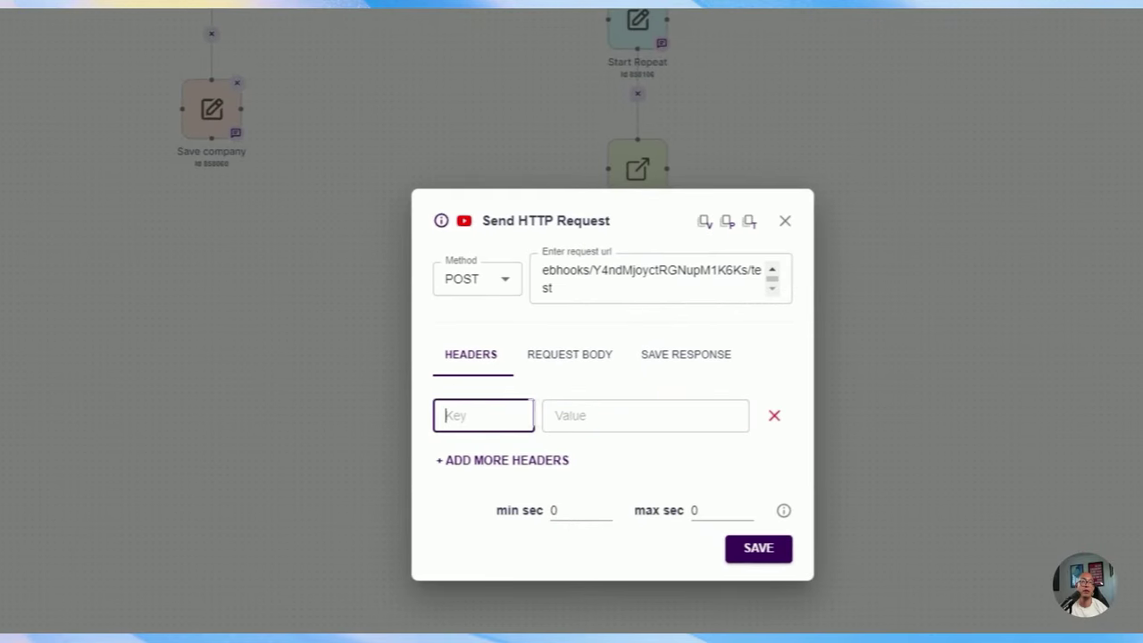
pyautogui.click(553, 357)
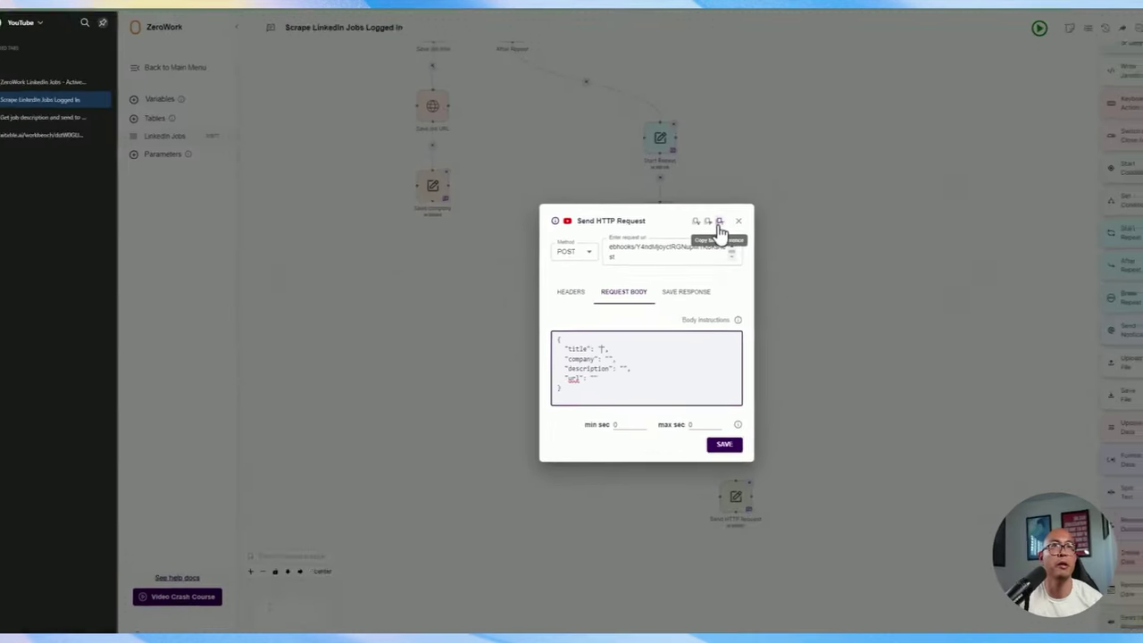
# Fill the body's title and company values with references to the LinkedIn Jobs table's Title and Company columns.
pyautogui.click(716, 227)
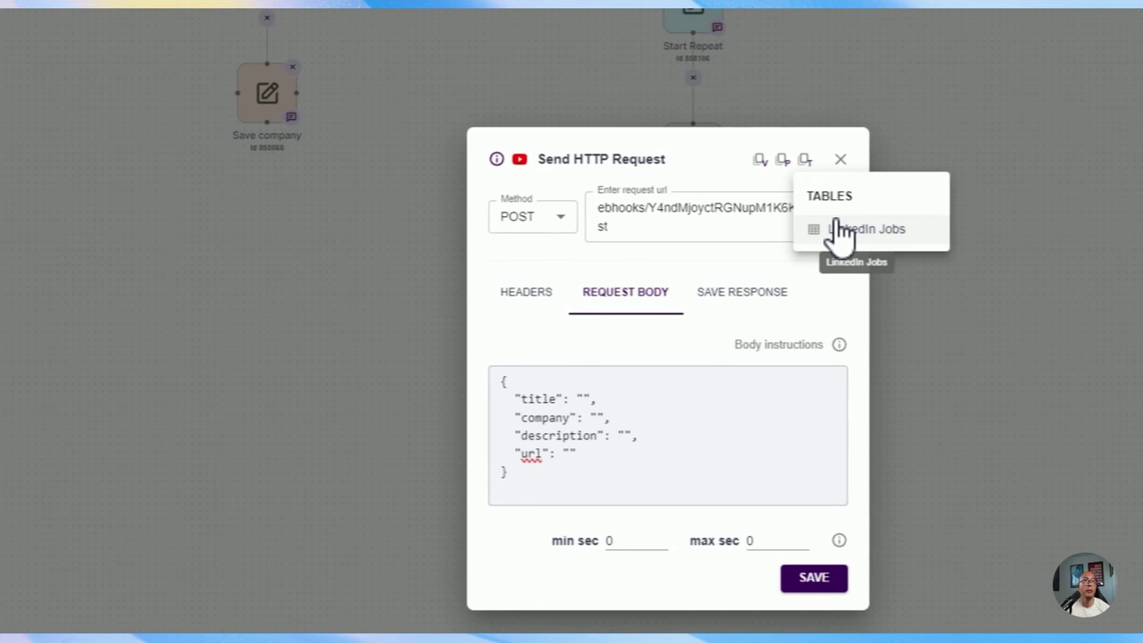
pyautogui.click(840, 232)
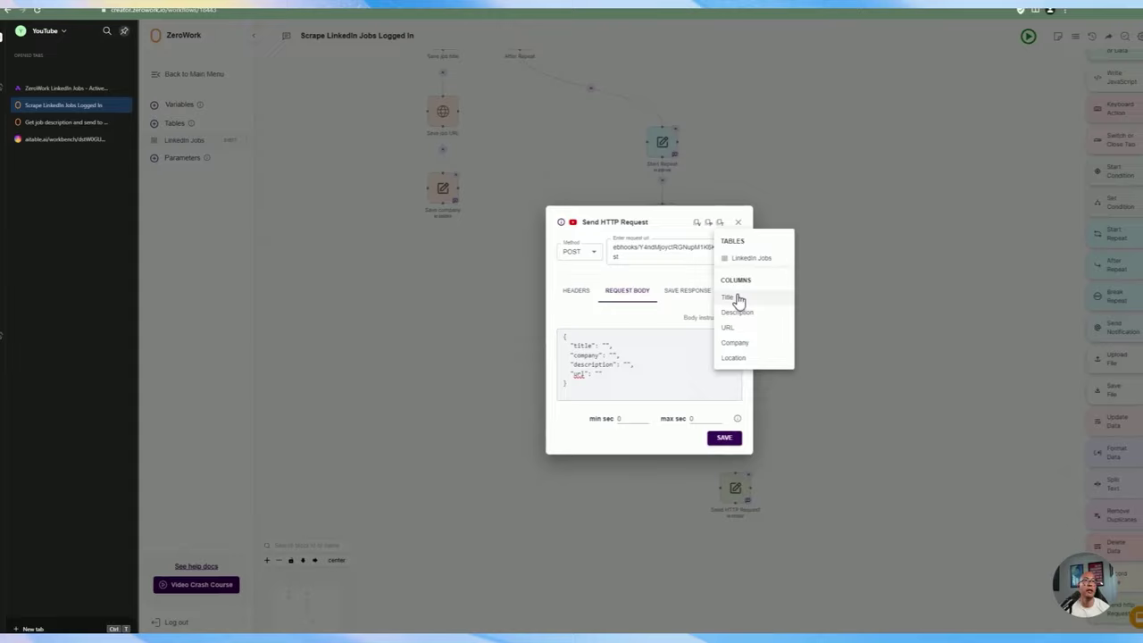
pyautogui.click(842, 311)
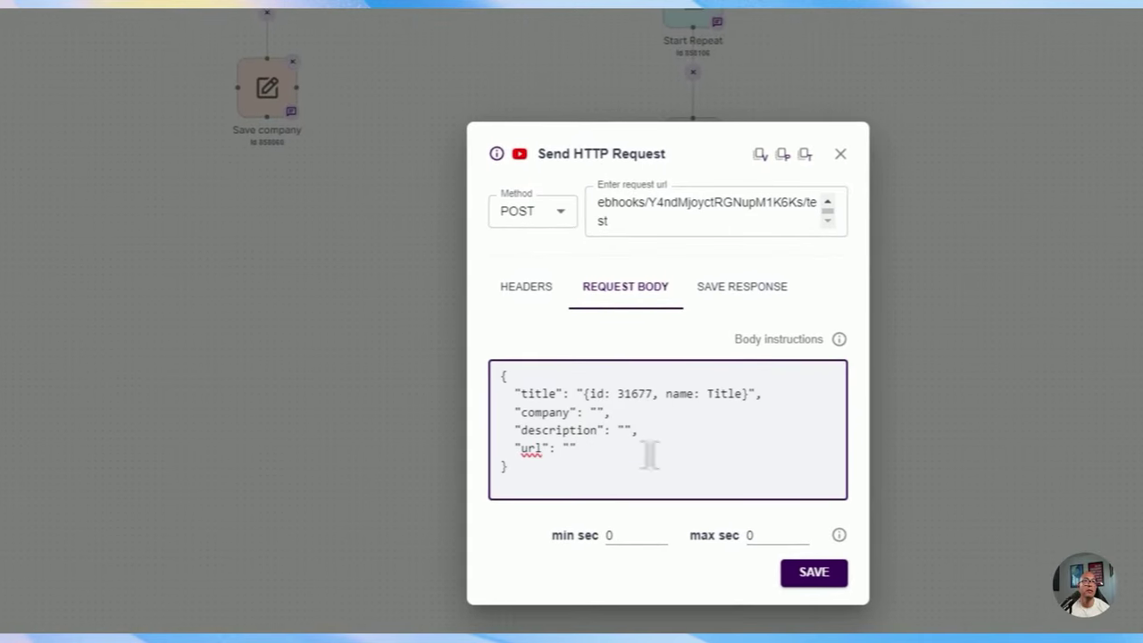
pyautogui.click(804, 154)
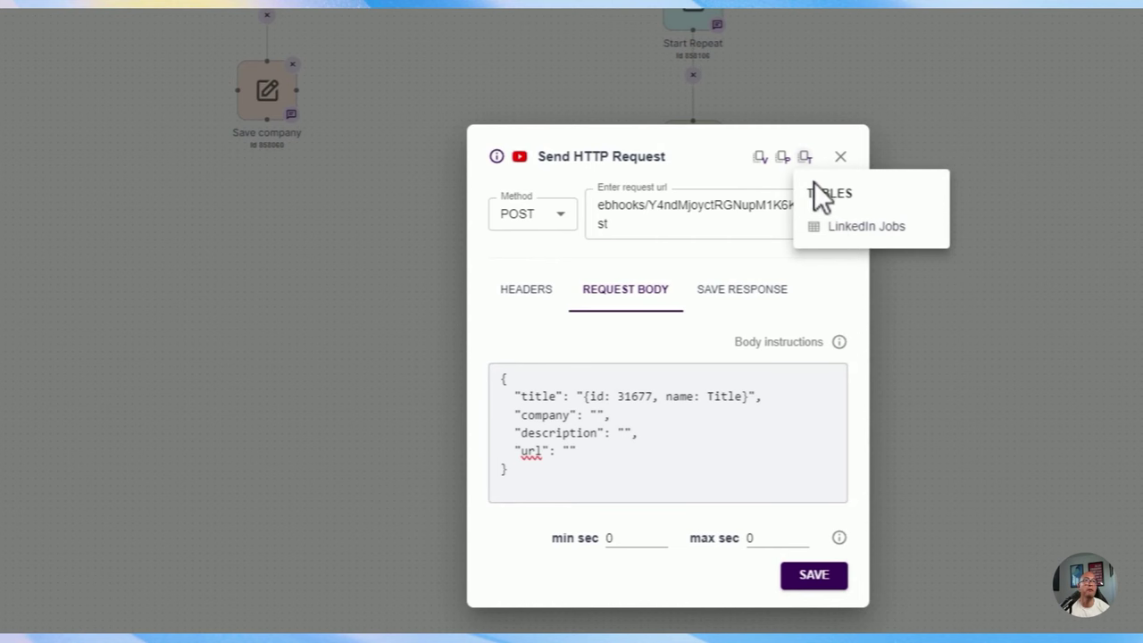
pyautogui.click(842, 229)
pyautogui.click(832, 393)
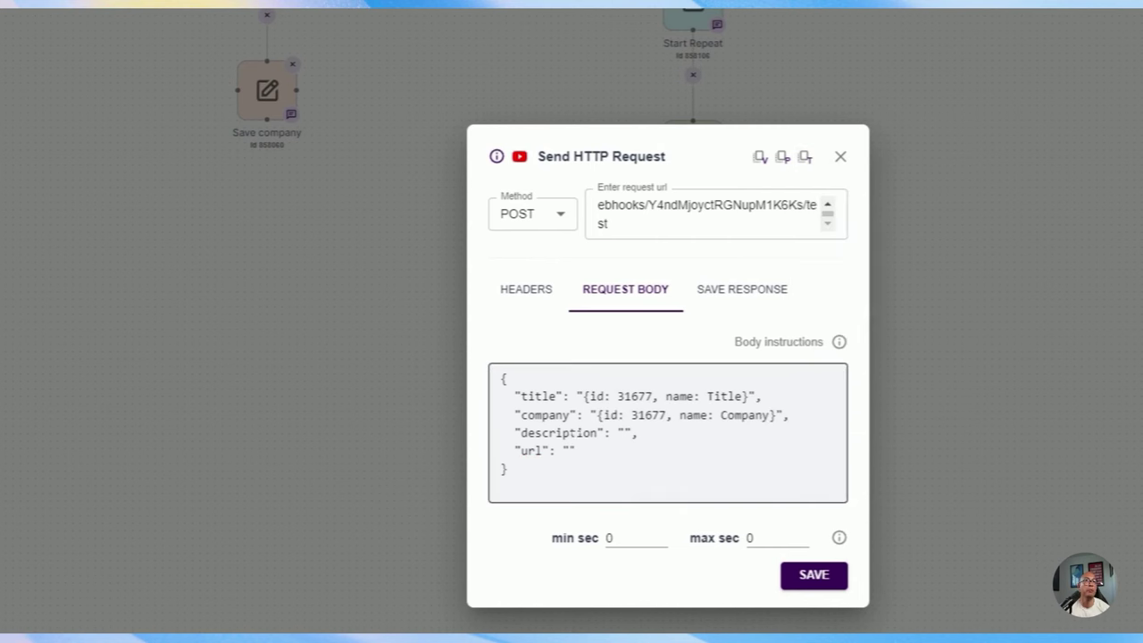
# Fill the description and url values with references to the table's Description and URL columns and save the request.
pyautogui.click(804, 164)
pyautogui.click(839, 357)
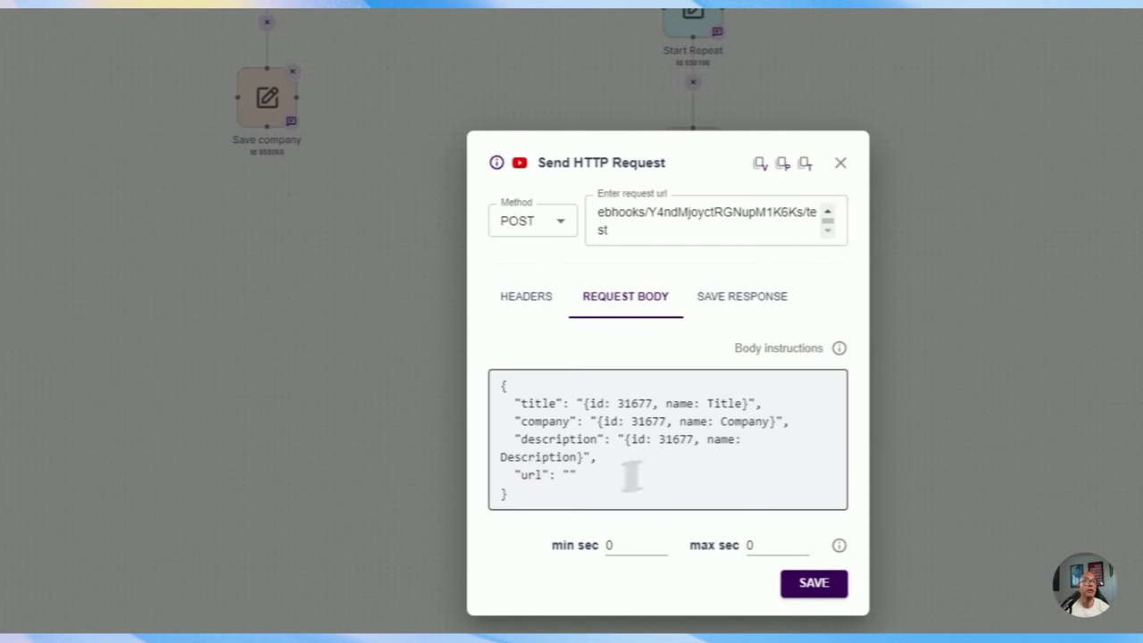
pyautogui.click(569, 478)
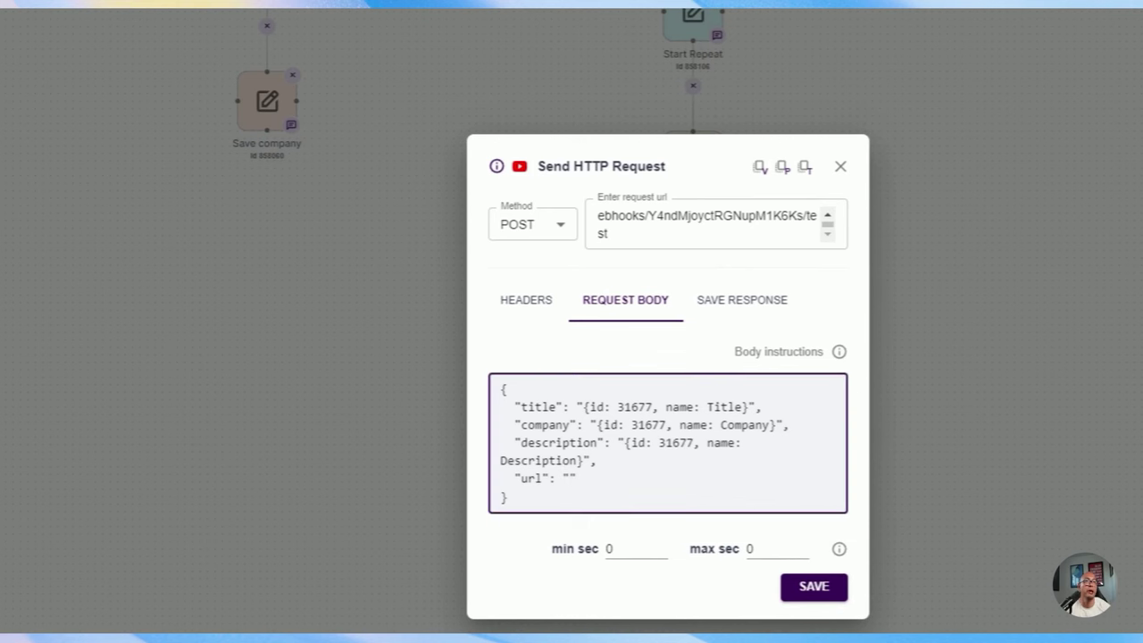
pyautogui.click(805, 167)
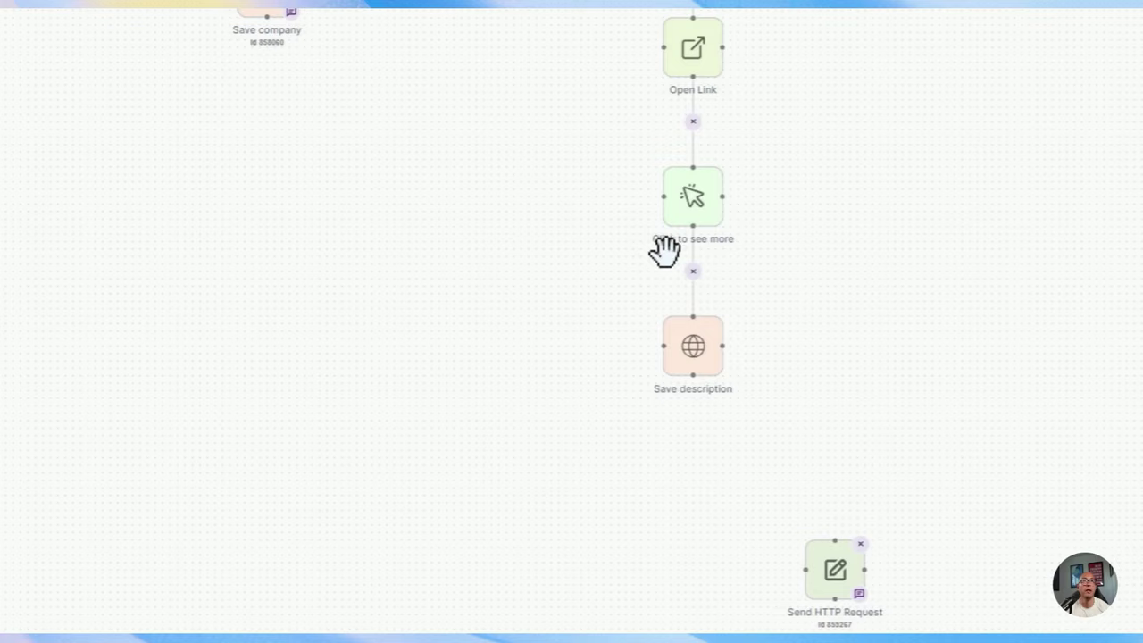
# Connect Save description to the Send HTTP Request block and align that block directly beneath it.
pyautogui.scroll(-2, 804, 327)
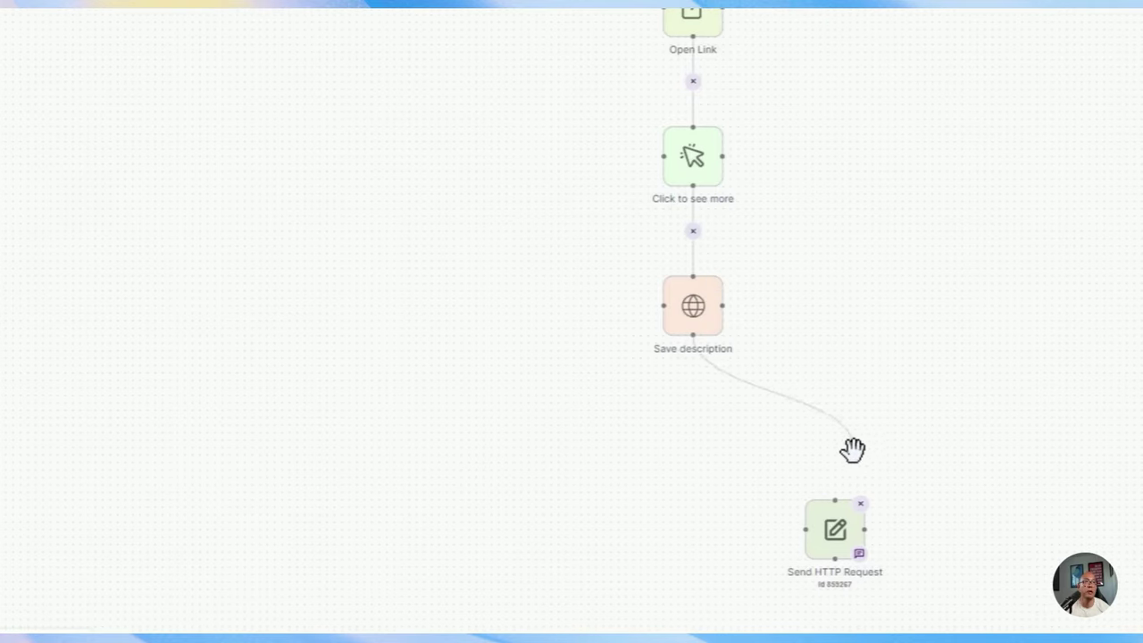
pyautogui.moveTo(836, 493); pyautogui.dragTo(685, 399)
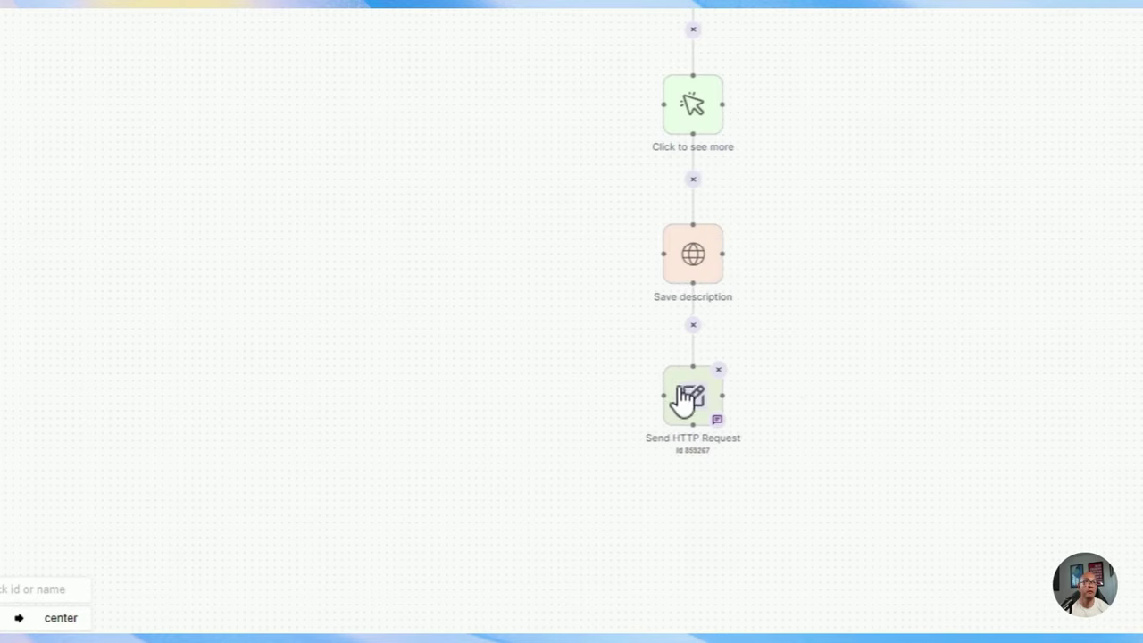
# Deactivate the first part of the workflow, from Open Link and Start Repeat through Save job title, Save job URL, Save company and After Repeat.
pyautogui.scroll(6, 781, 338)
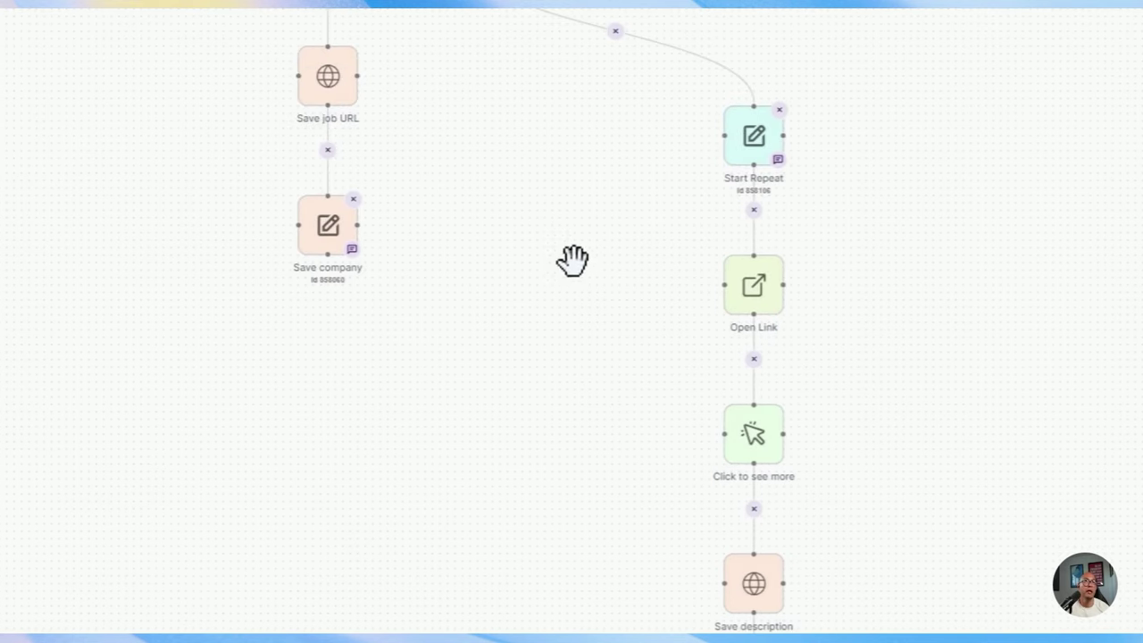
pyautogui.moveTo(572, 259); pyautogui.dragTo(554, 191)
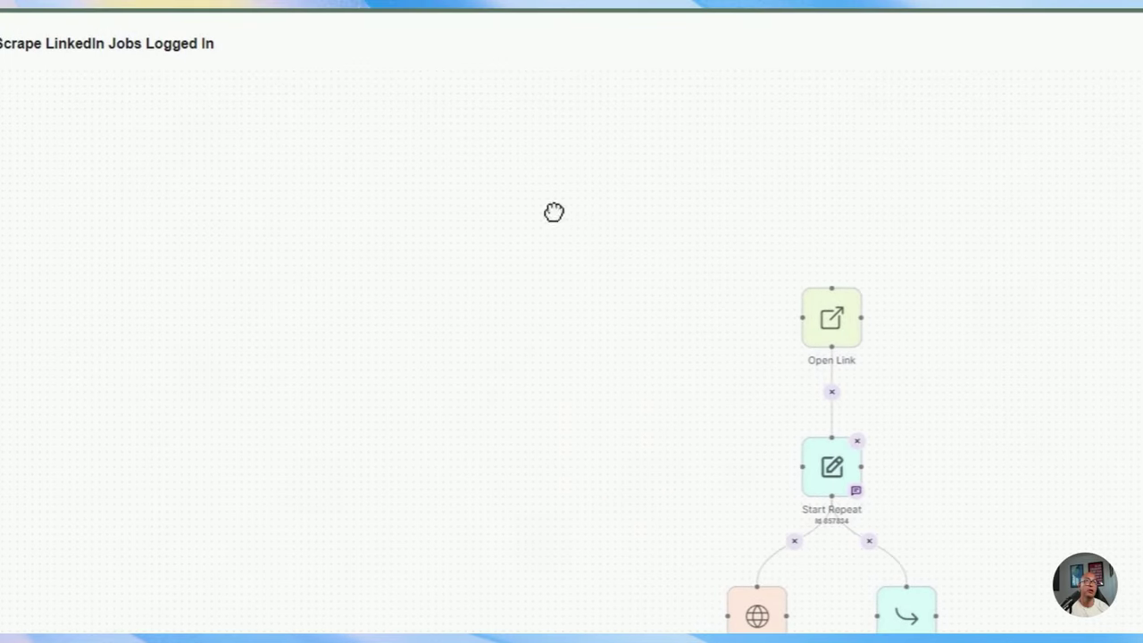
pyautogui.moveTo(633, 340); pyautogui.dragTo(405, 247)
pyautogui.scroll(-6, 709, 527)
pyautogui.moveTo(459, 181); pyautogui.dragTo(785, 454)
pyautogui.scroll(3, 785, 455)
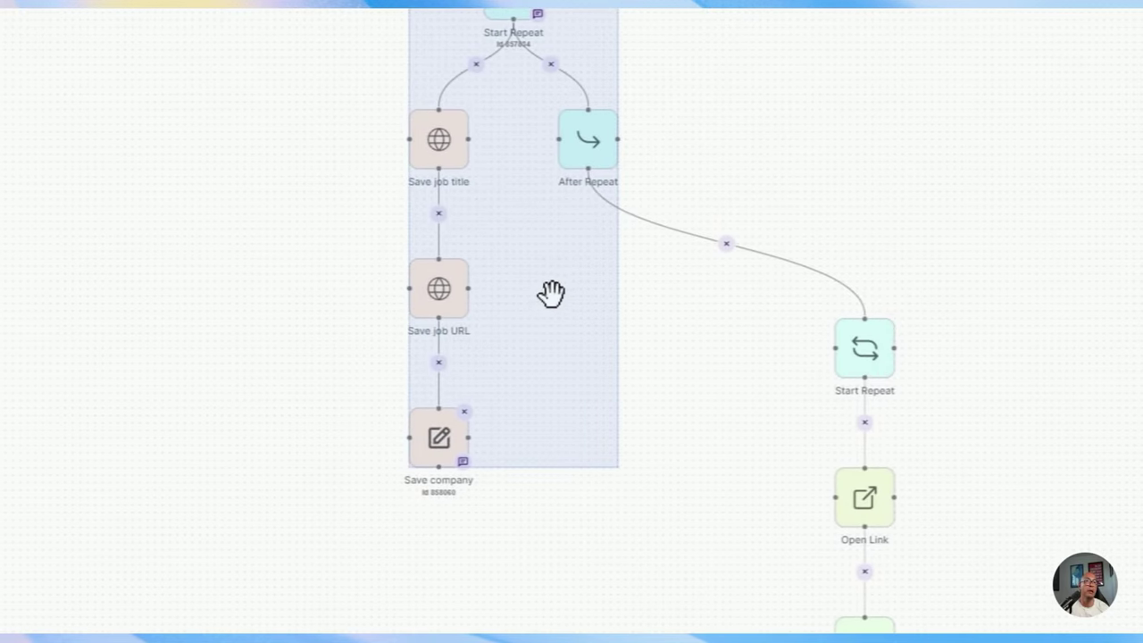
pyautogui.scroll(5, 702, 196)
pyautogui.click(694, 157)
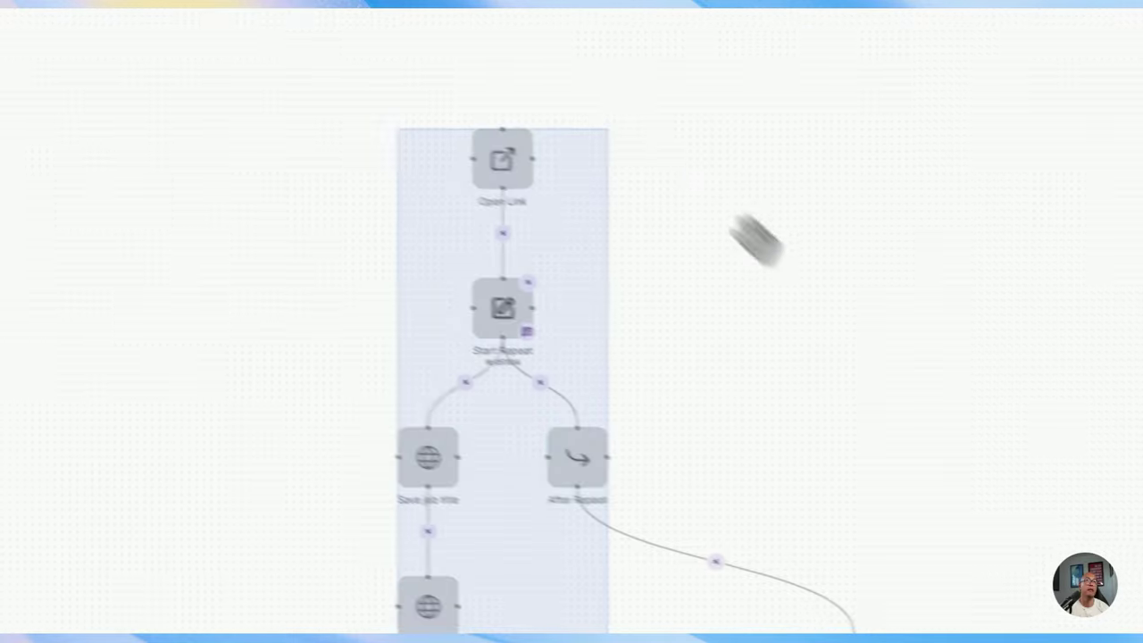
# Review the second loop by selecting its blocks from Start Repeat through Open Link and Click to see more, and clear the selection.
pyautogui.scroll(-6, 753, 237)
pyautogui.moveTo(458, 337); pyautogui.dragTo(479, 165)
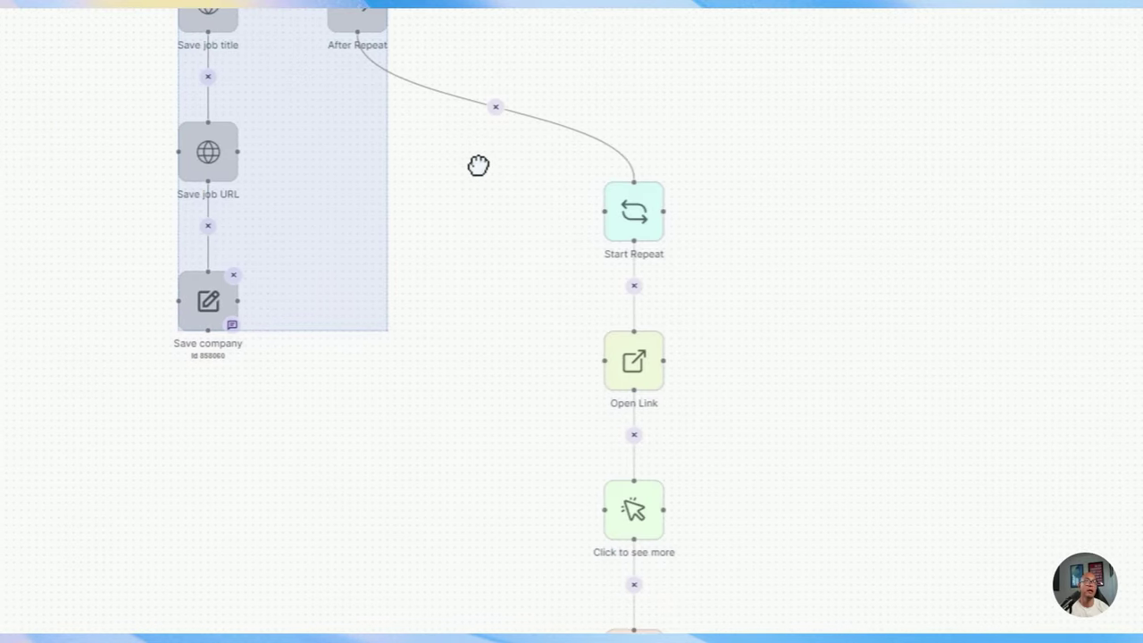
pyautogui.scroll(-5, 809, 458)
pyautogui.scroll(6, 429, 252)
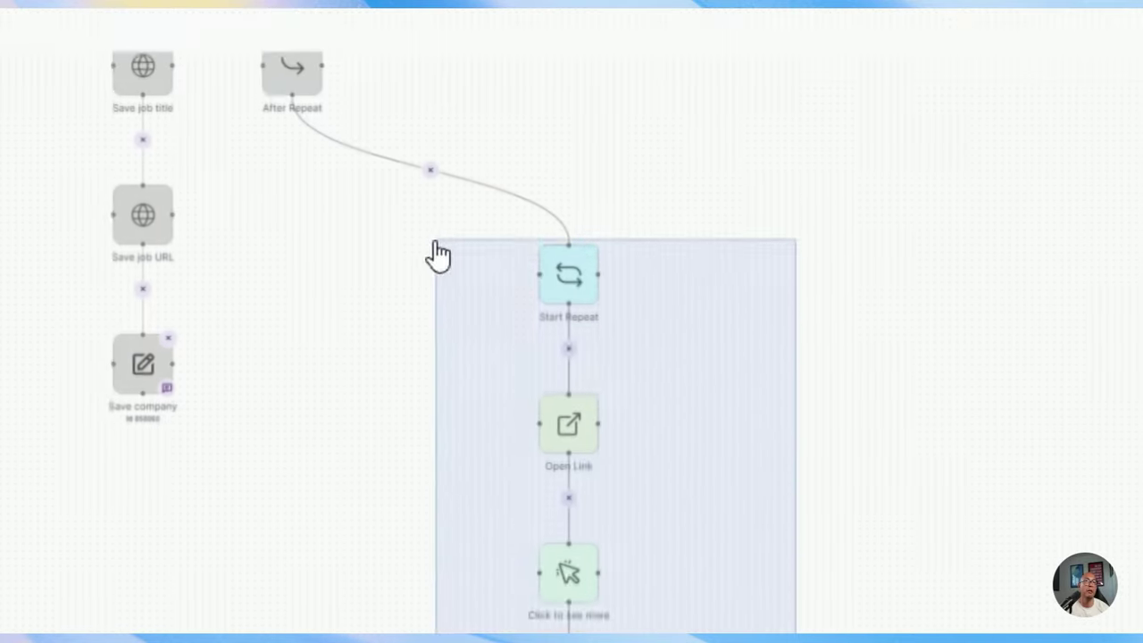
pyautogui.hscroll(-1, 316, 171)
pyautogui.scroll(-1, 729, 490)
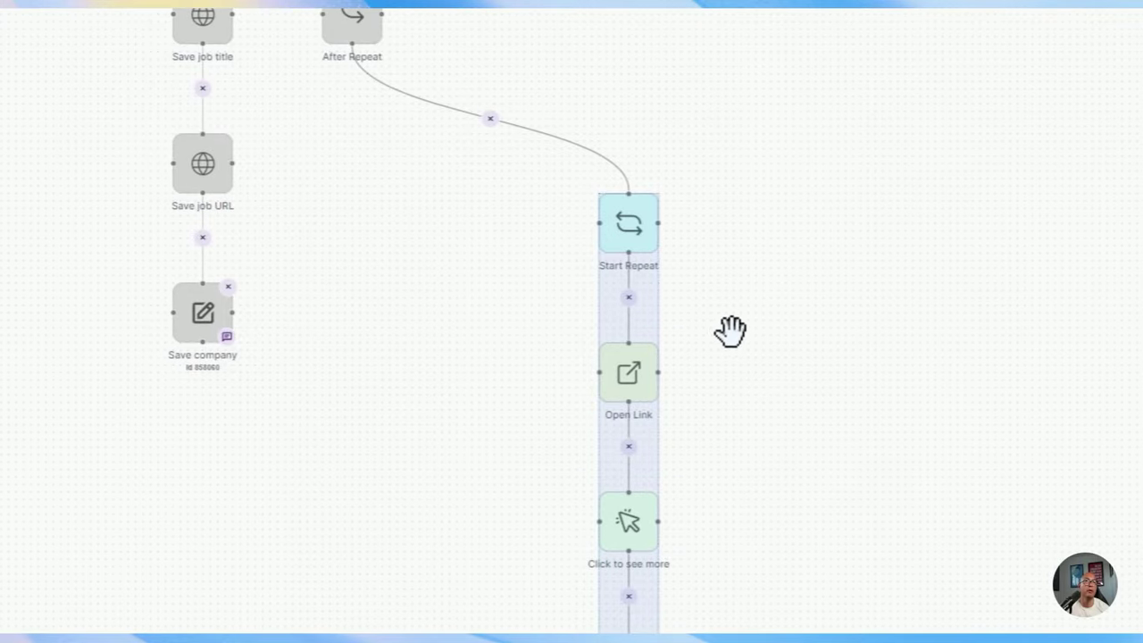
pyautogui.click(749, 353)
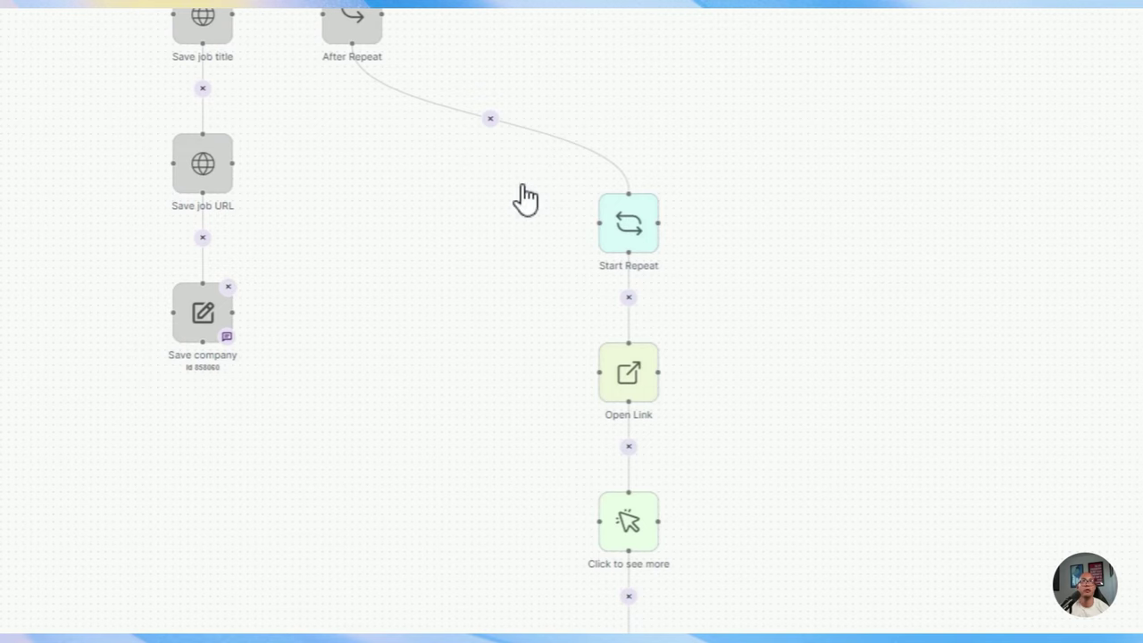
# Return to the TaskBots list and create a new TaskBot.
pyautogui.moveTo(524, 184); pyautogui.dragTo(841, 492)
pyautogui.scroll(3, 774, 266)
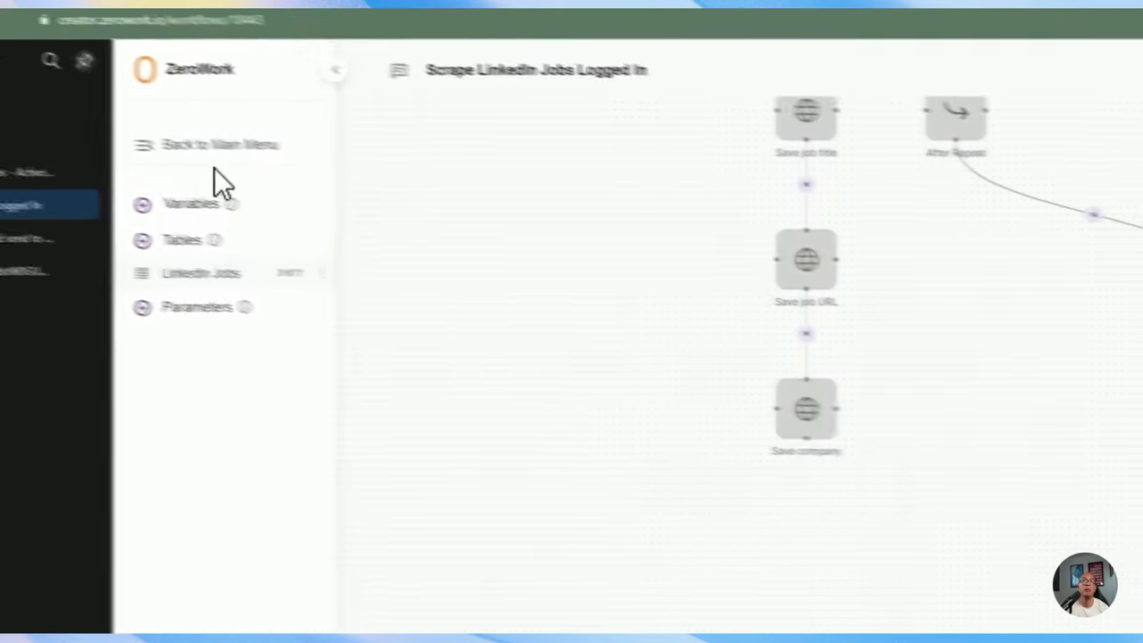
pyautogui.click(214, 146)
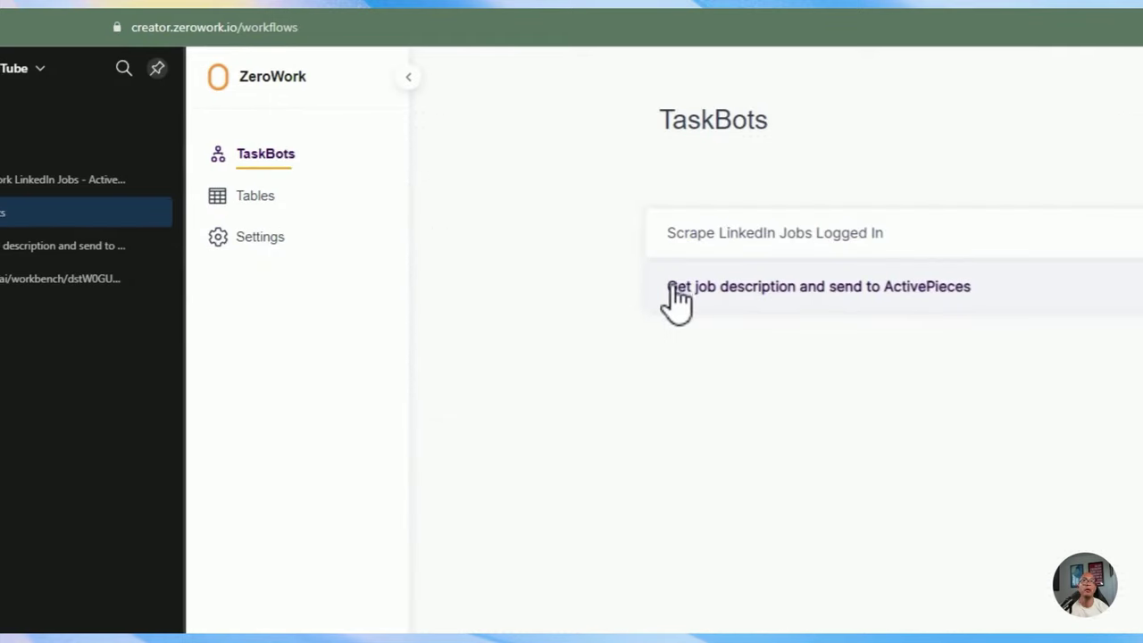
pyautogui.click(862, 153)
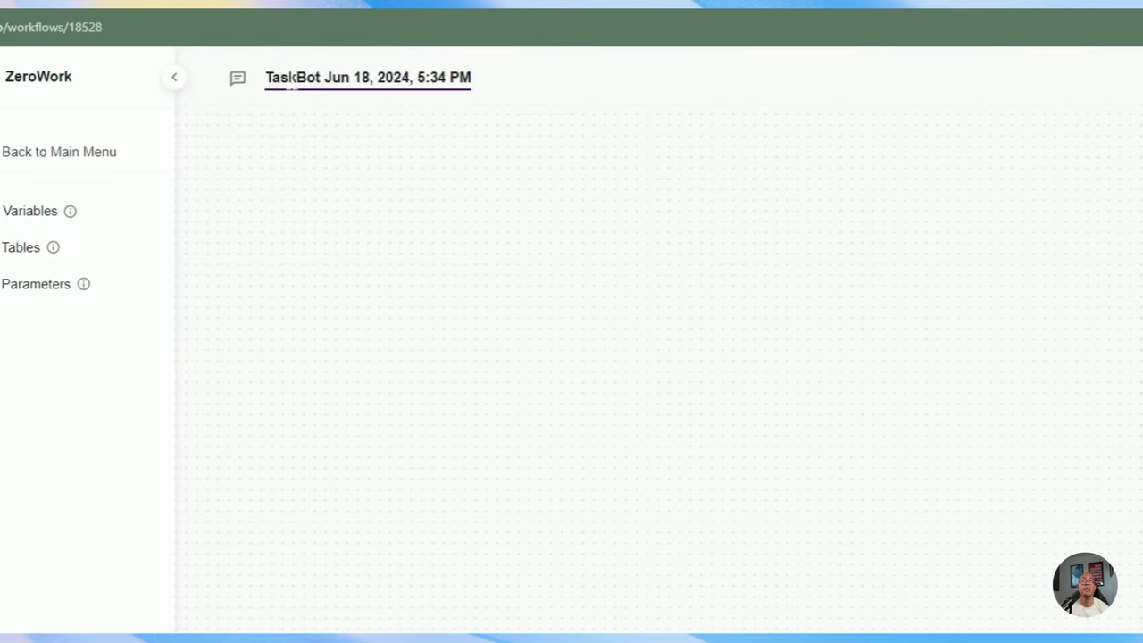
# Rename the new TaskBot as Send to AP.
pyautogui.doubleClick(291, 79)
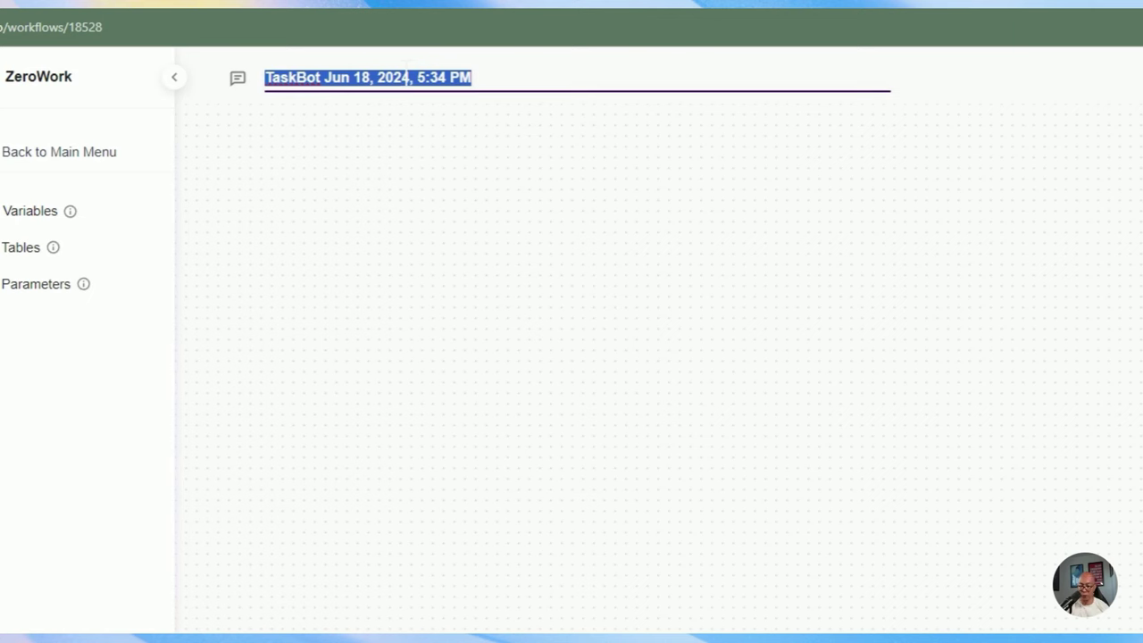
pyautogui.write('Tes')
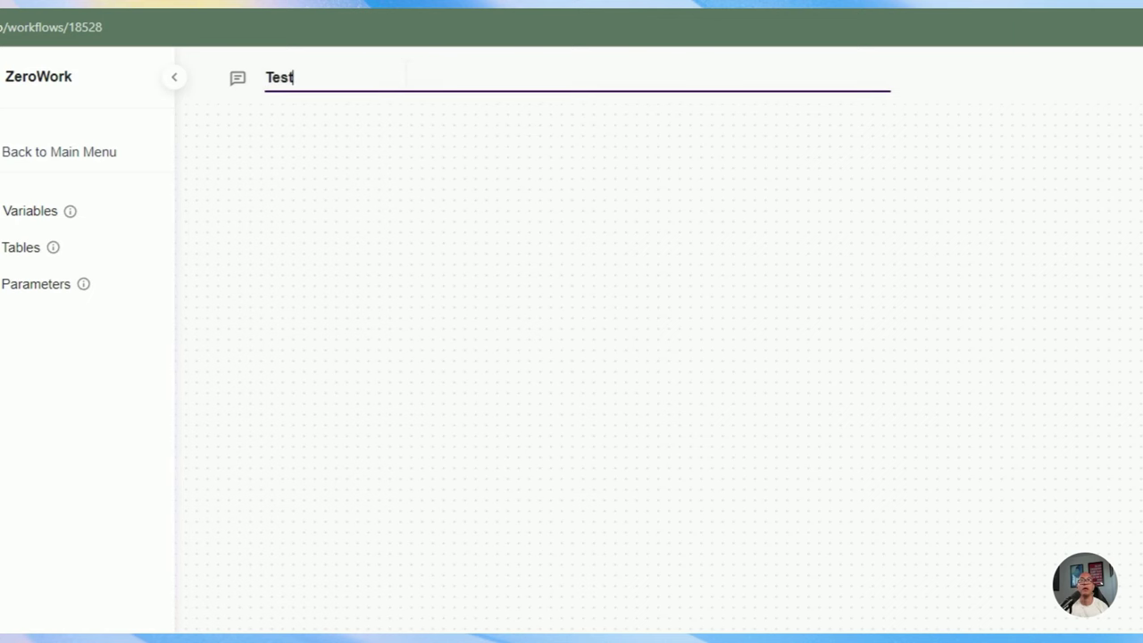
pyautogui.write('t')
pyautogui.press('BackSpace')
pyautogui.press('BackSpace')
pyautogui.press('BackSpace')
pyautogui.press('BackSpace')
pyautogui.write('Send to ')
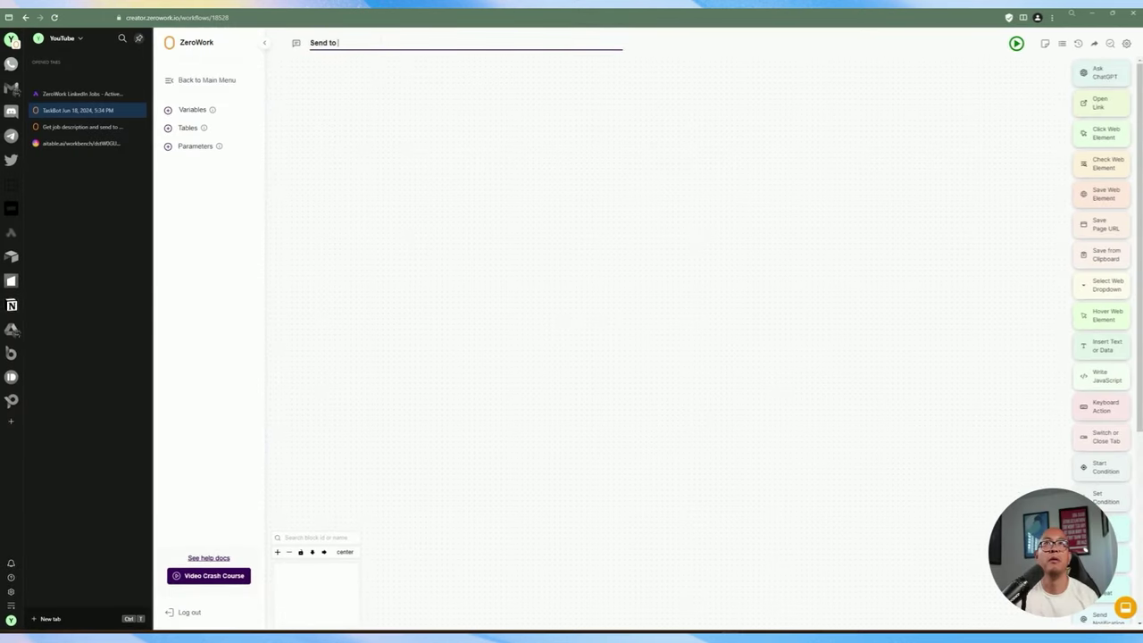
pyautogui.write('API')
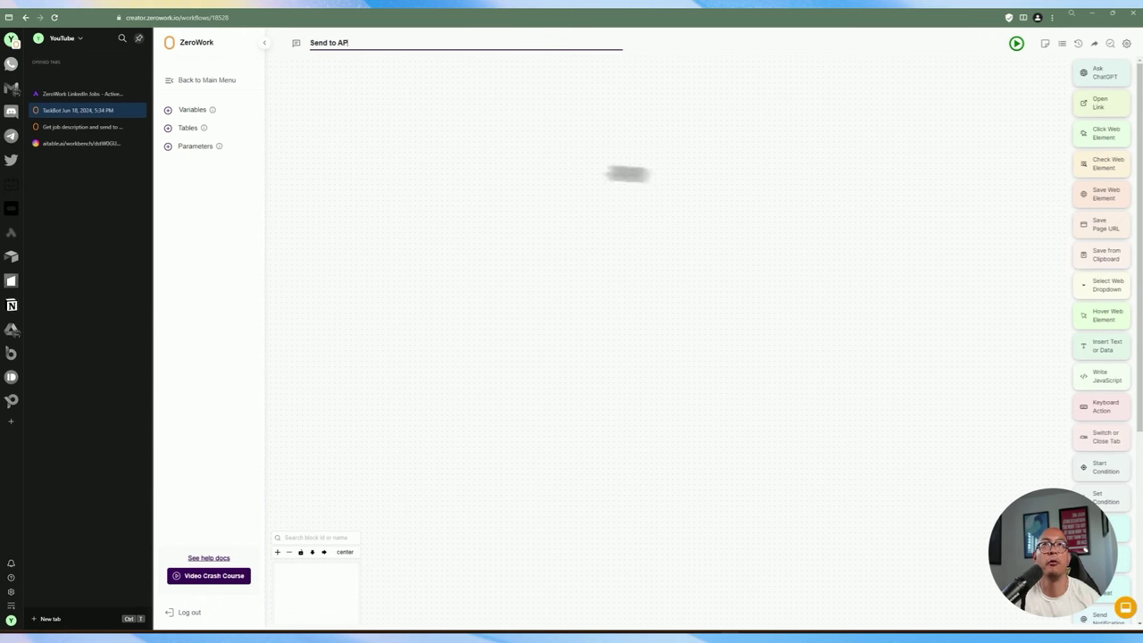
pyautogui.press('BackSpace')
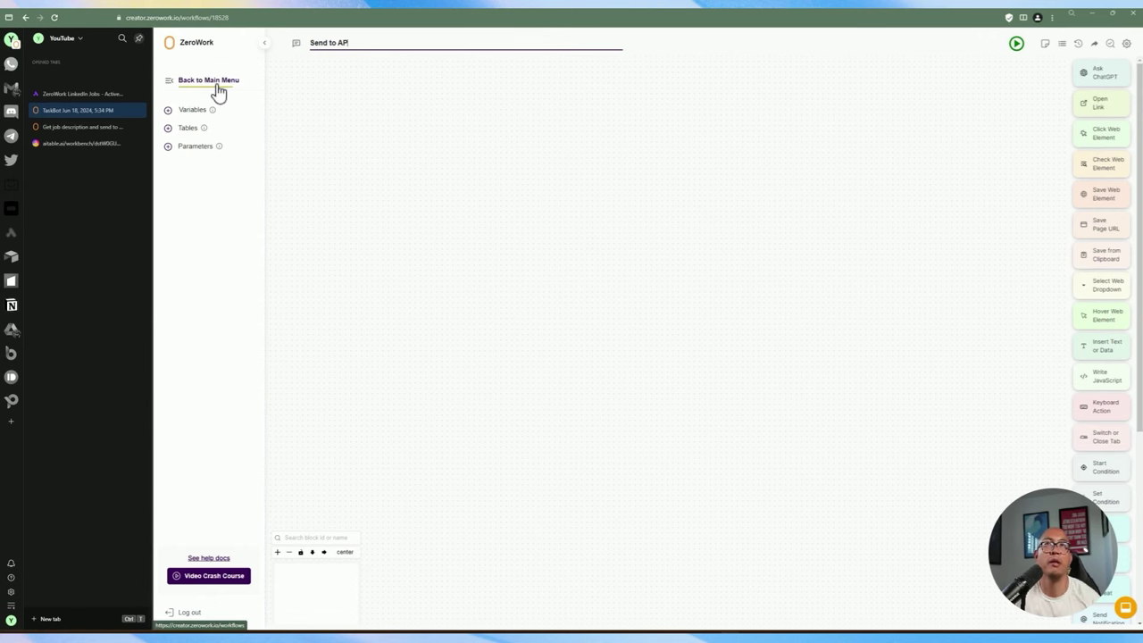
# Copy the second loop's blocks, Start Repeat through Send HTTP Request, from Scrape LinkedIn Jobs Logged In to the Send to AP TaskBot and open it.
pyautogui.click(214, 87)
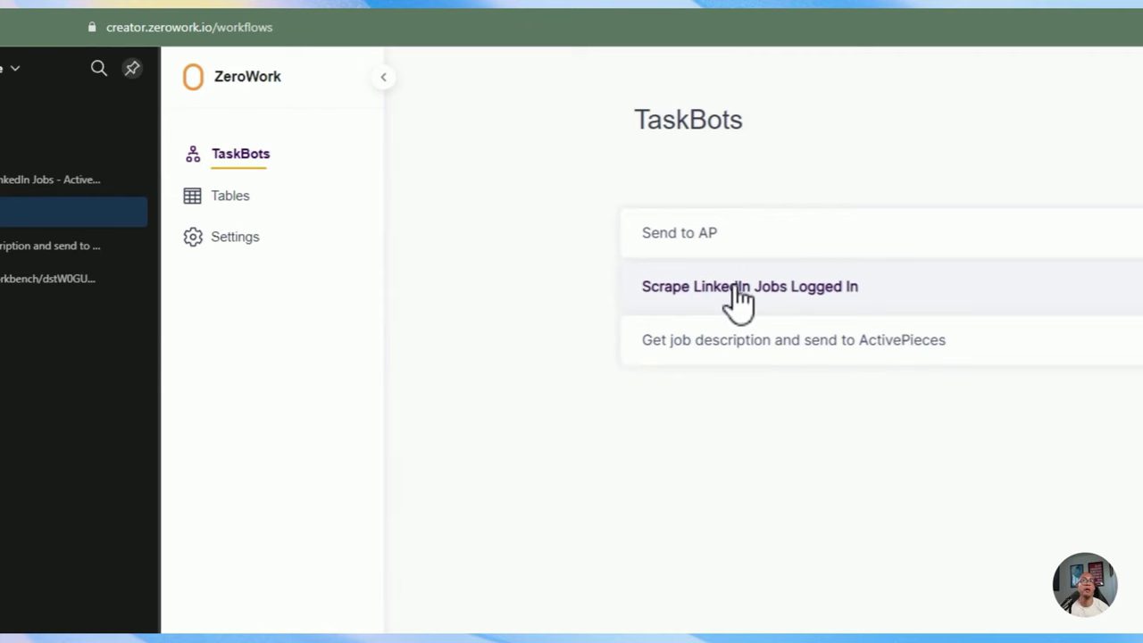
pyautogui.click(730, 304)
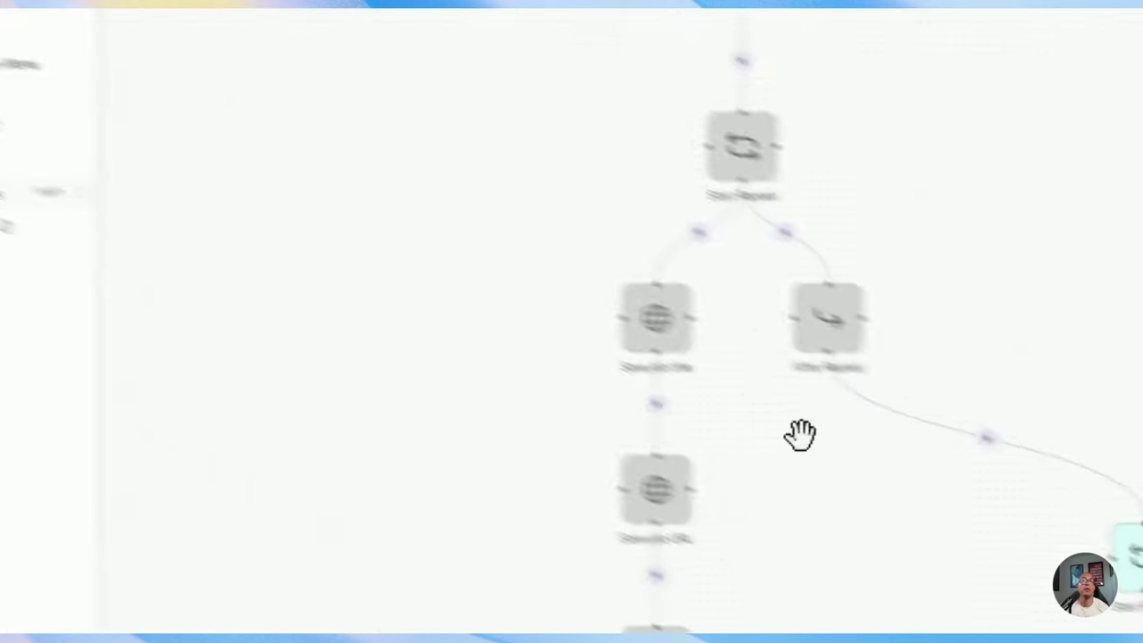
pyautogui.moveTo(574, 288); pyautogui.dragTo(833, 474)
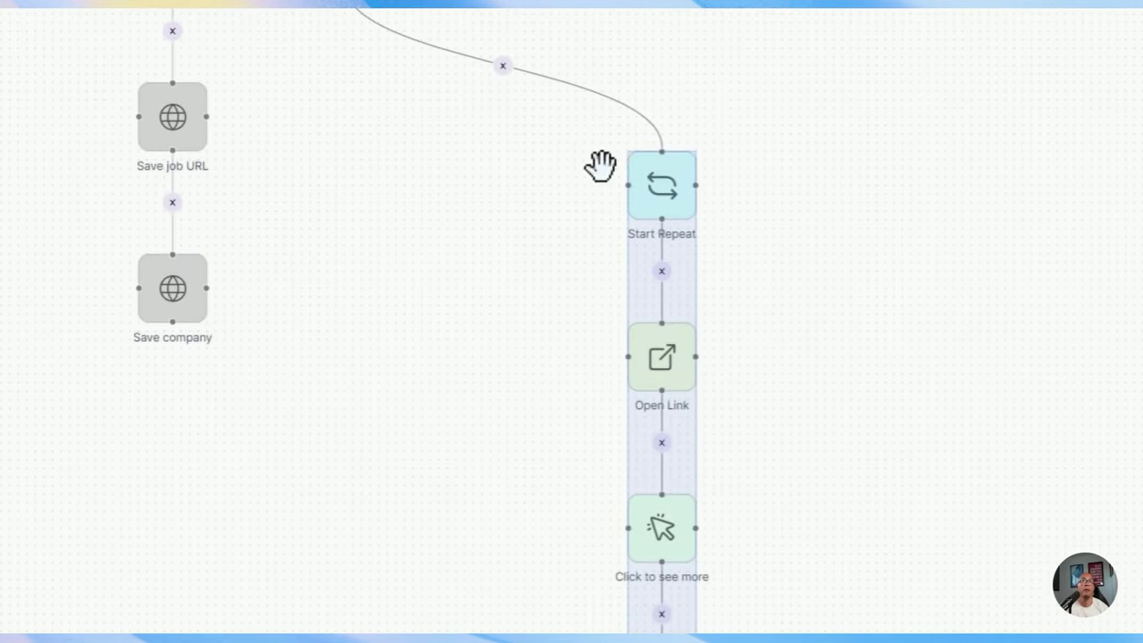
pyautogui.rightClick(663, 187)
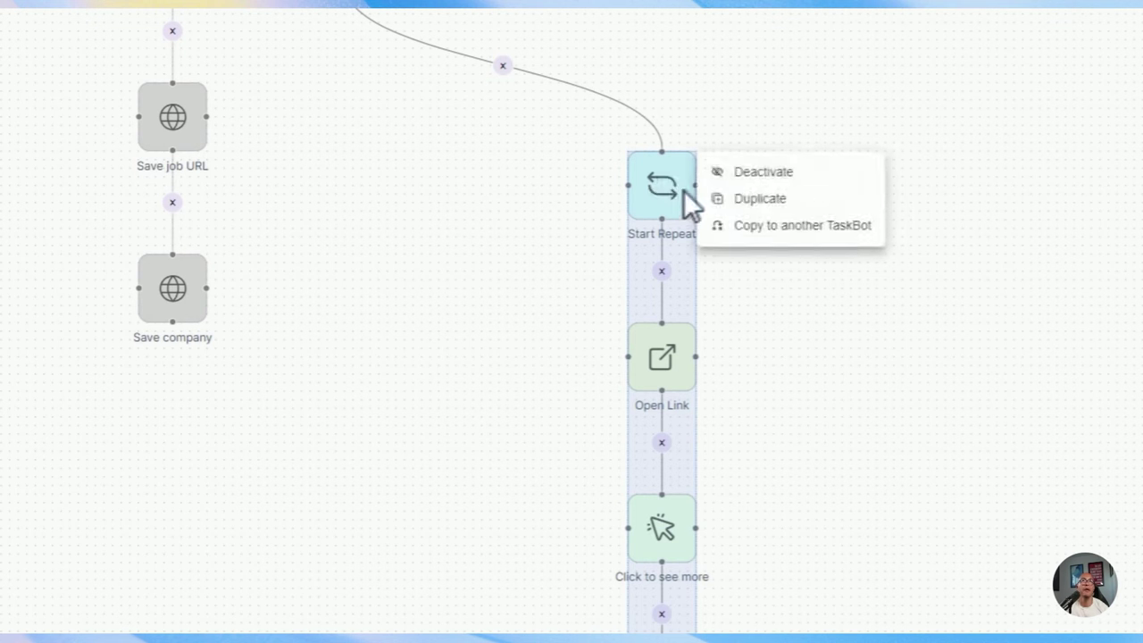
pyautogui.click(768, 230)
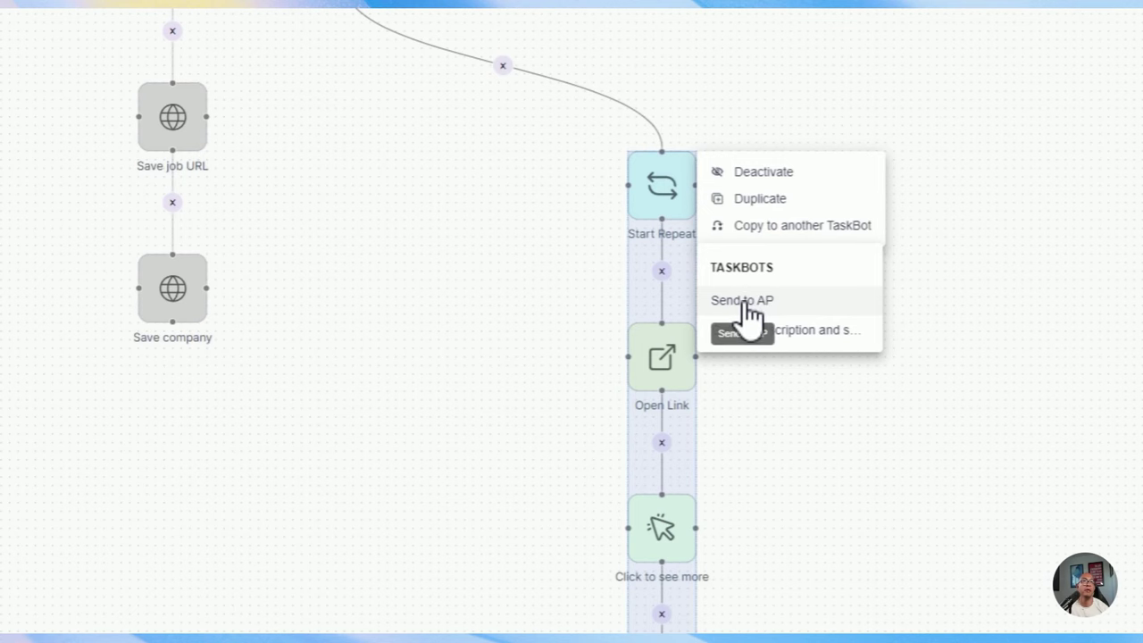
pyautogui.click(746, 302)
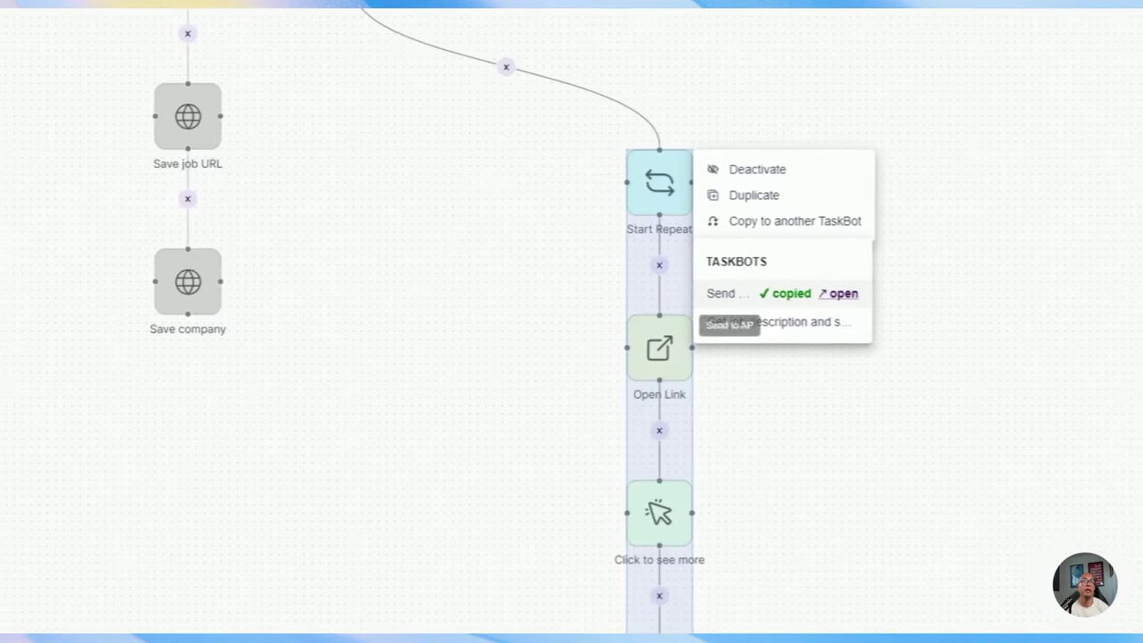
pyautogui.click(849, 303)
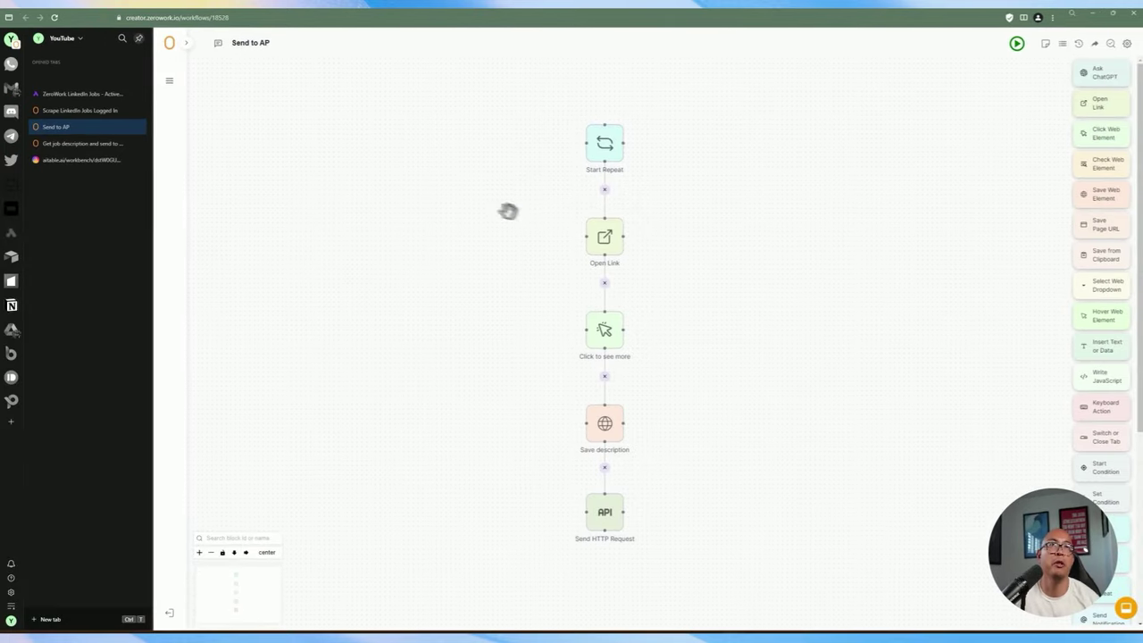
# Copy all the LinkedIn cookies from the settings of the Scrape LinkedIn Jobs Logged In TaskBot and close them.
pyautogui.click(82, 143)
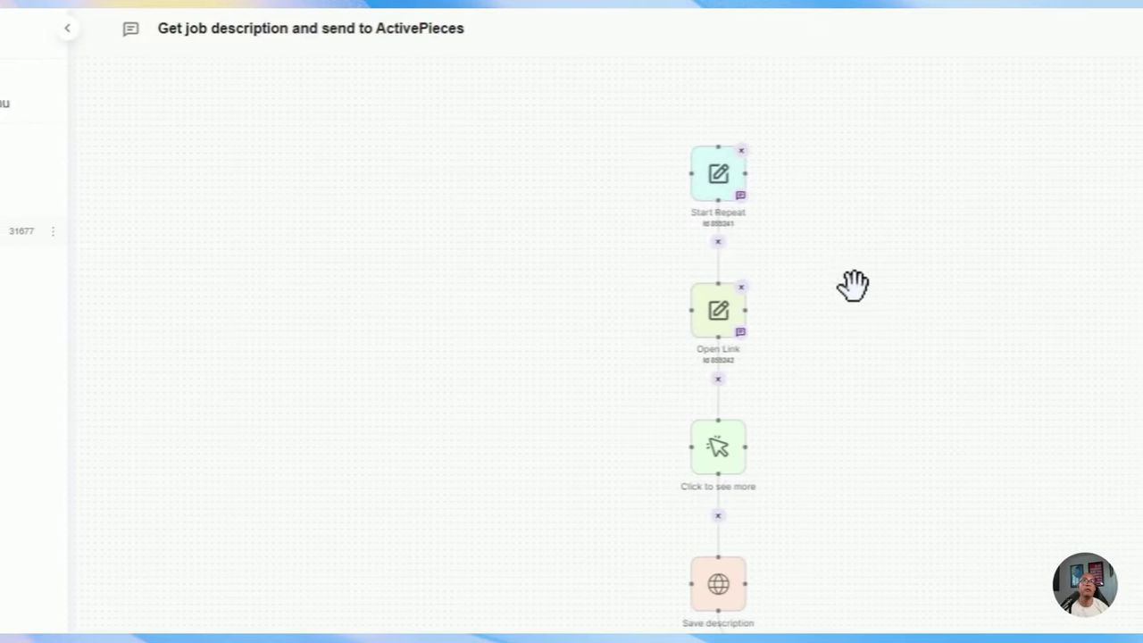
pyautogui.click(177, 162)
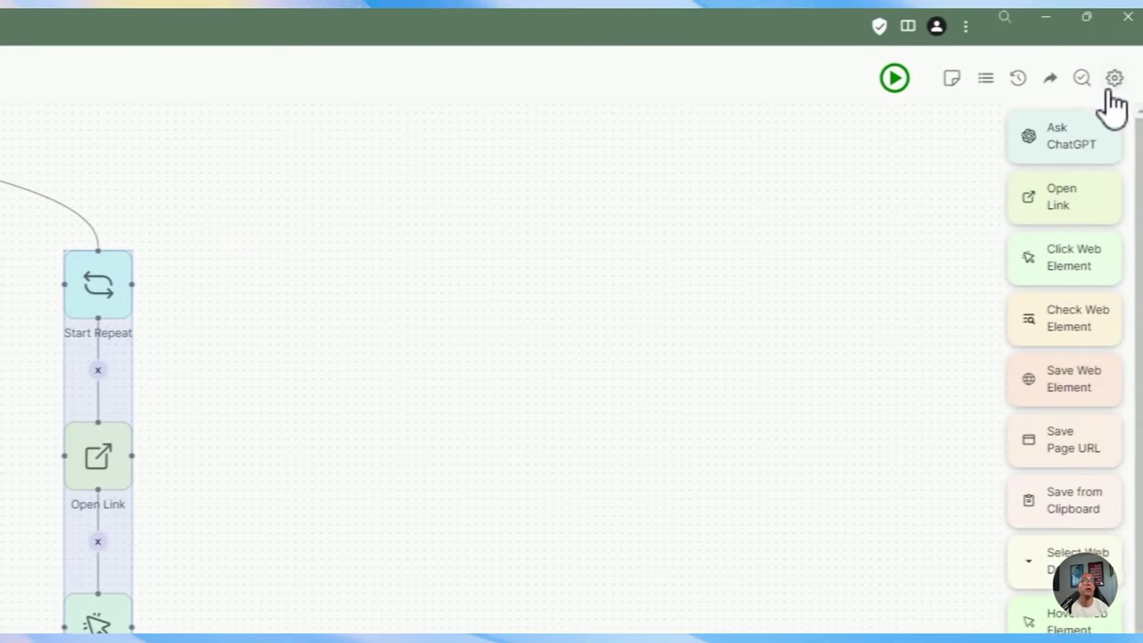
pyautogui.click(1111, 79)
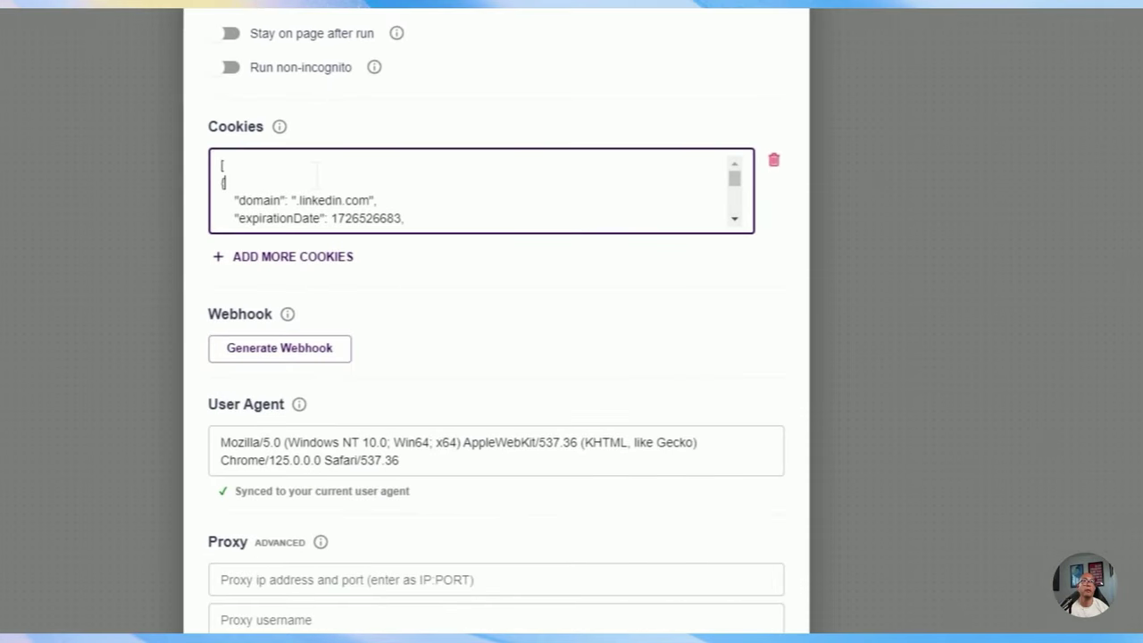
pyautogui.hotkey('ctrl', 'a')
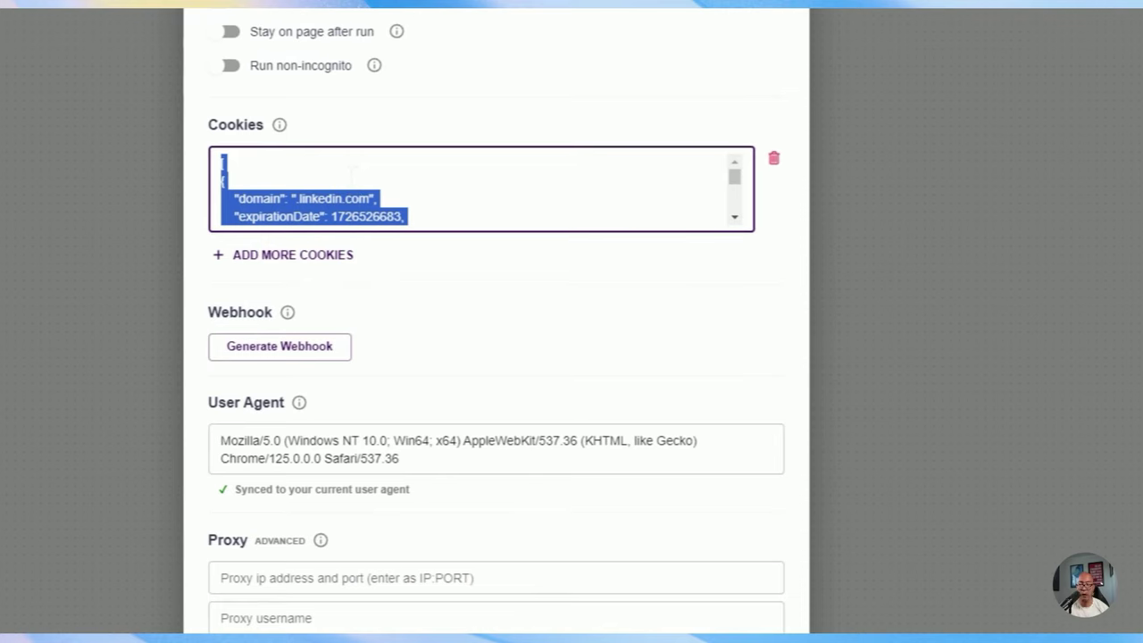
pyautogui.click(786, 259)
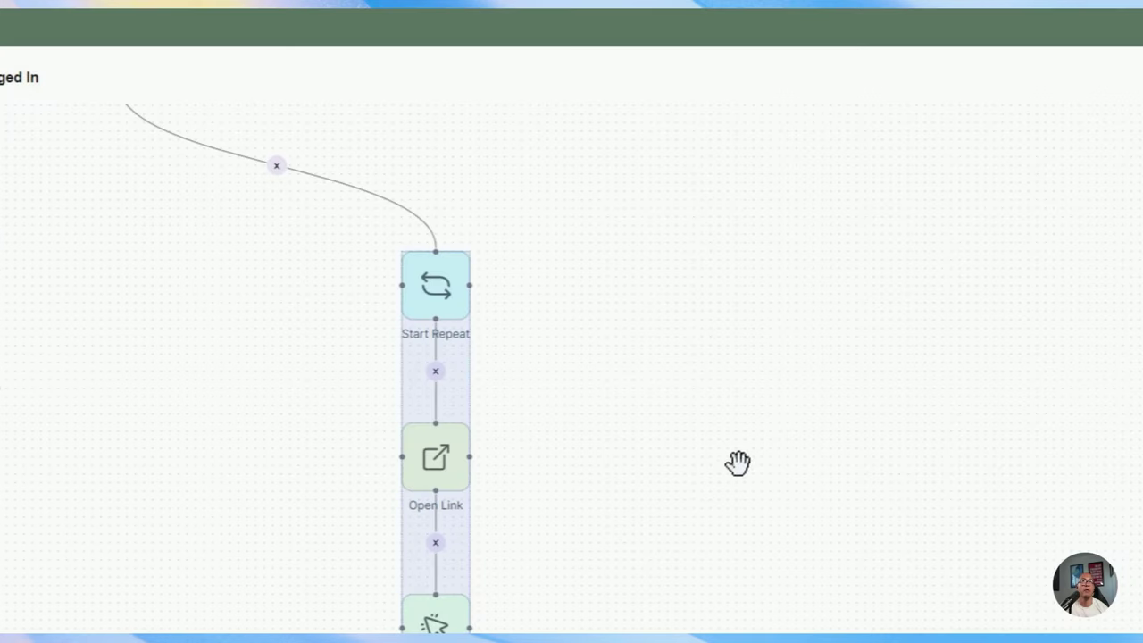
# Paste the copied LinkedIn cookies into the Cookies field of the Send to AP TaskBot's settings and close the settings.
pyautogui.click(133, 259)
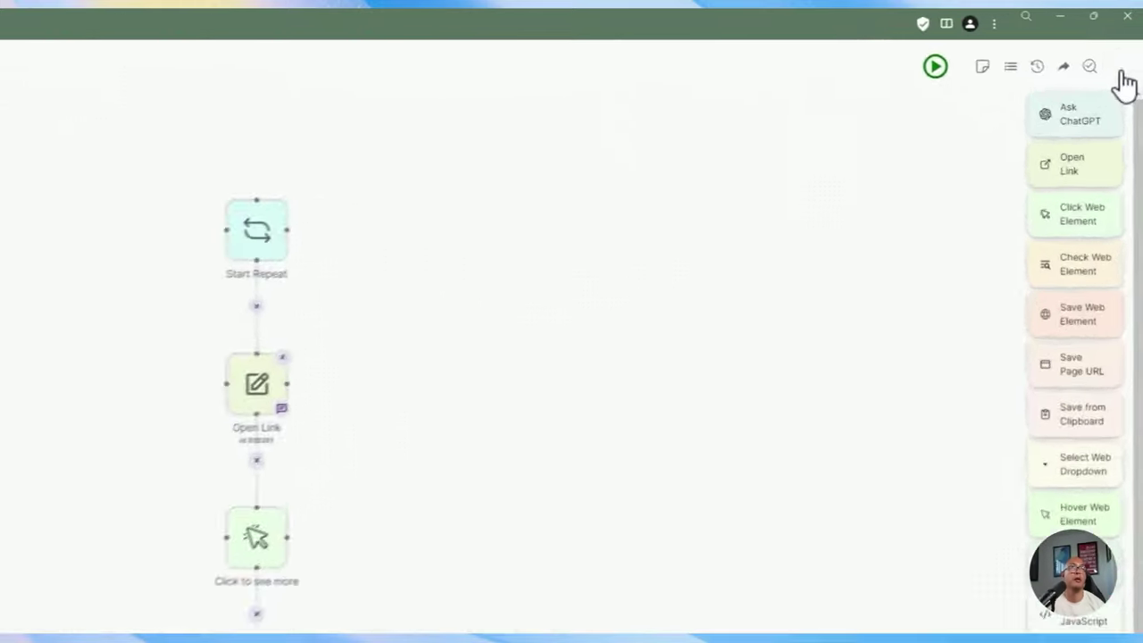
pyautogui.click(1127, 44)
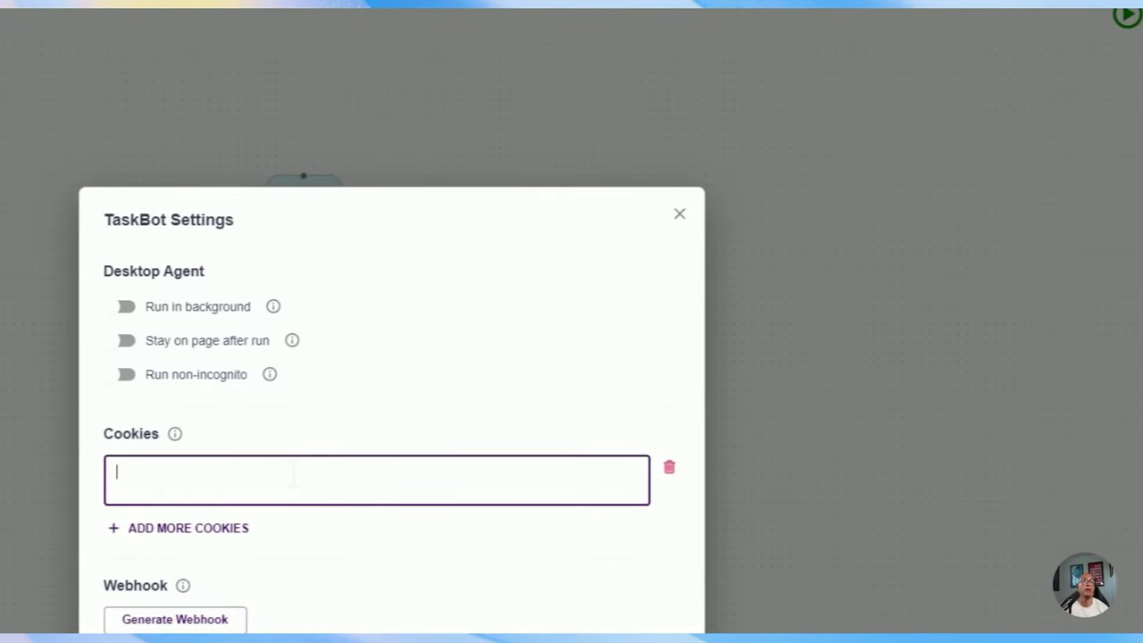
pyautogui.hotkey('ctrl', 'v')
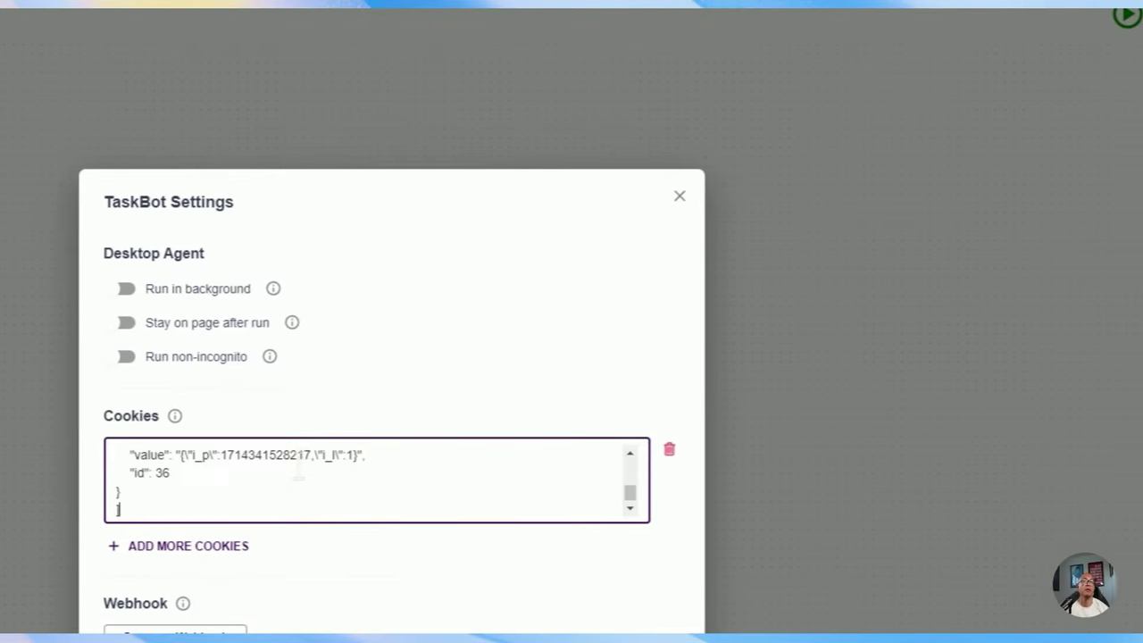
pyautogui.scroll(-4, 625, 500)
pyautogui.scroll(4, 625, 500)
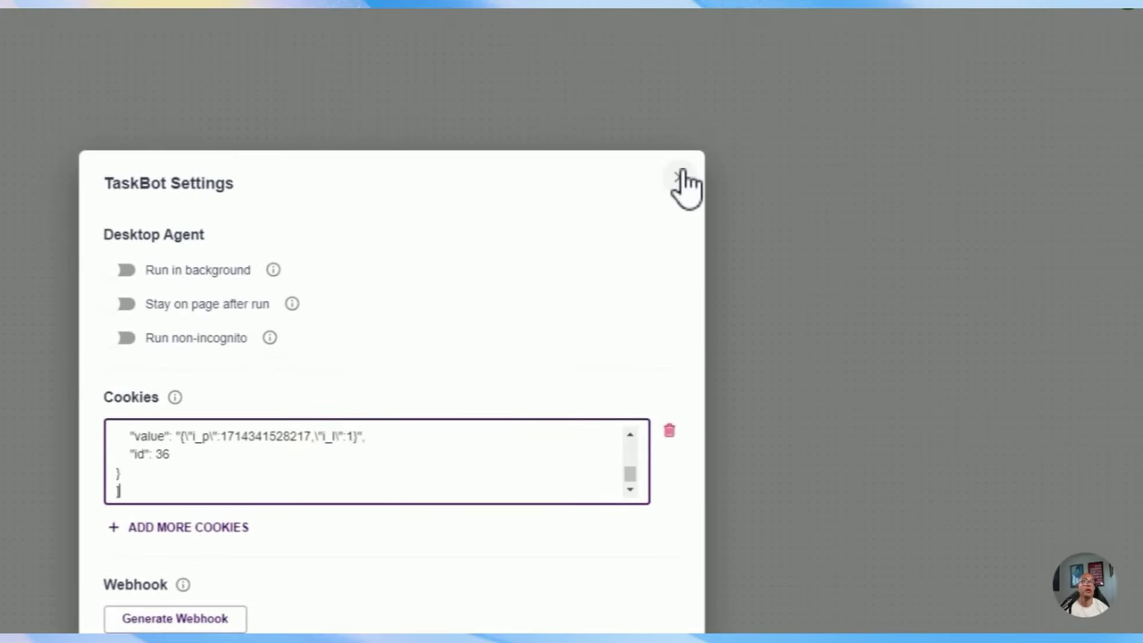
pyautogui.click(676, 168)
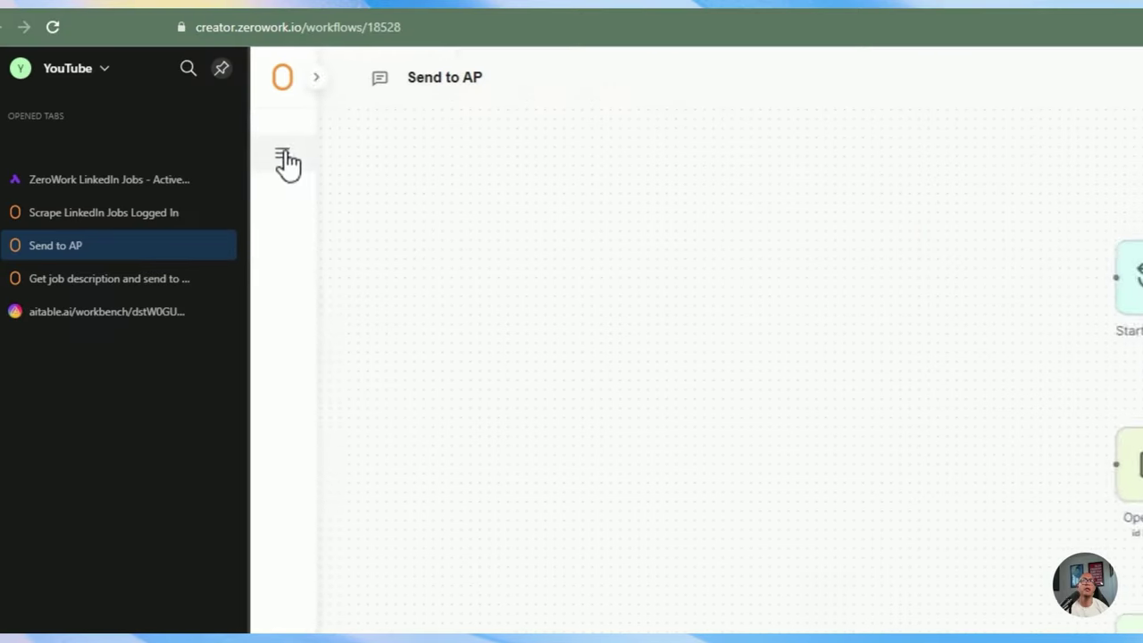
# Add the existing LinkedIn Jobs table to the Send to AP TaskBot.
pyautogui.click(281, 160)
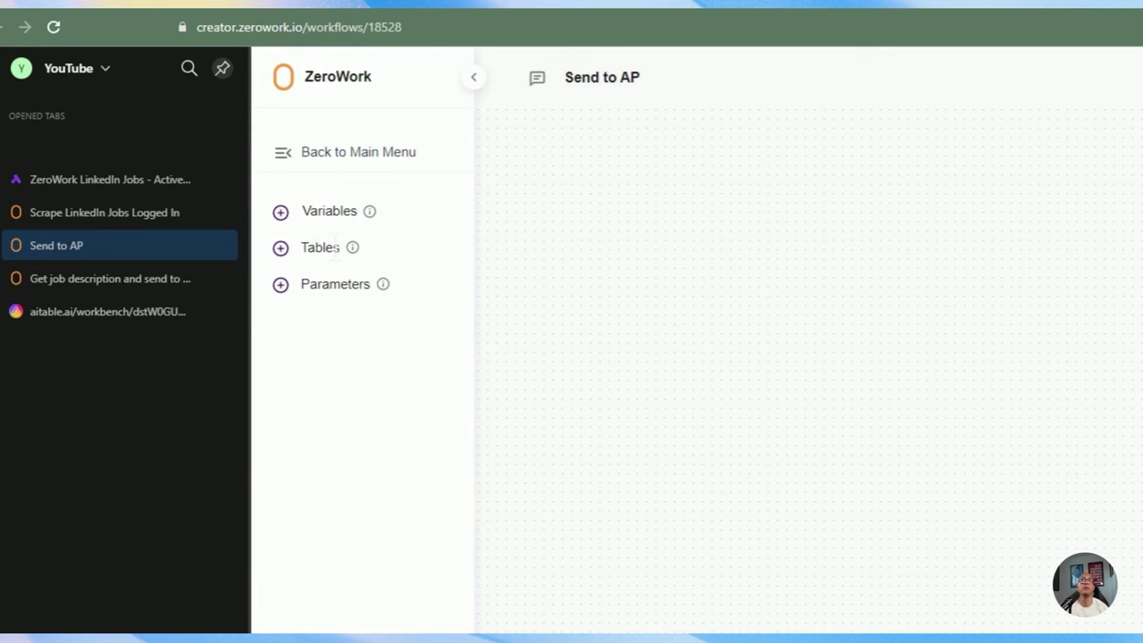
pyautogui.click(281, 249)
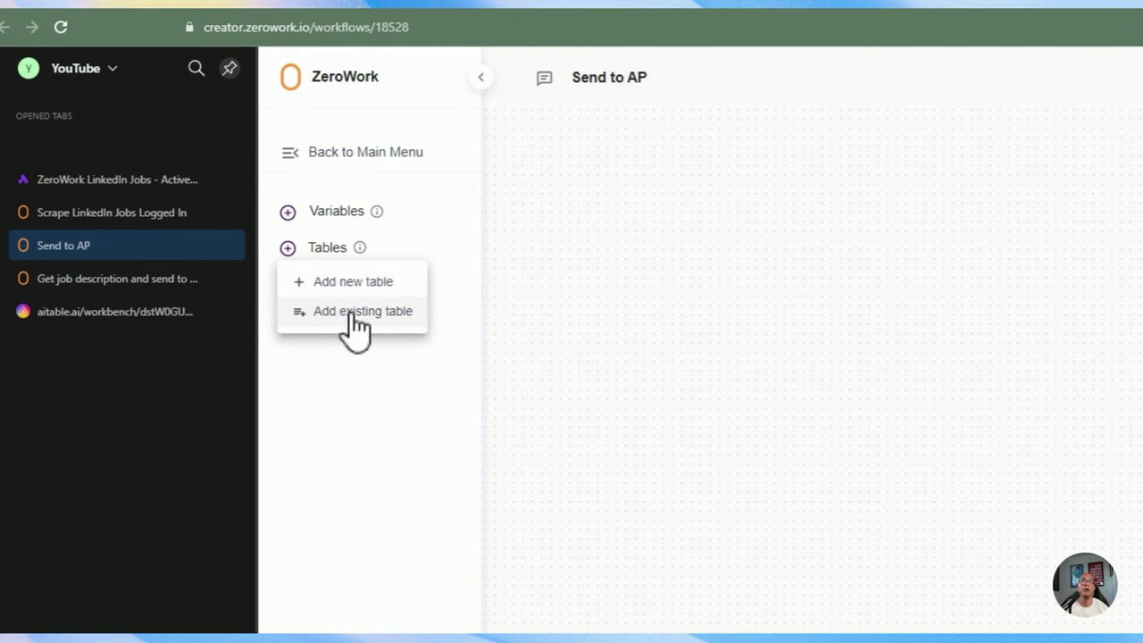
pyautogui.click(349, 323)
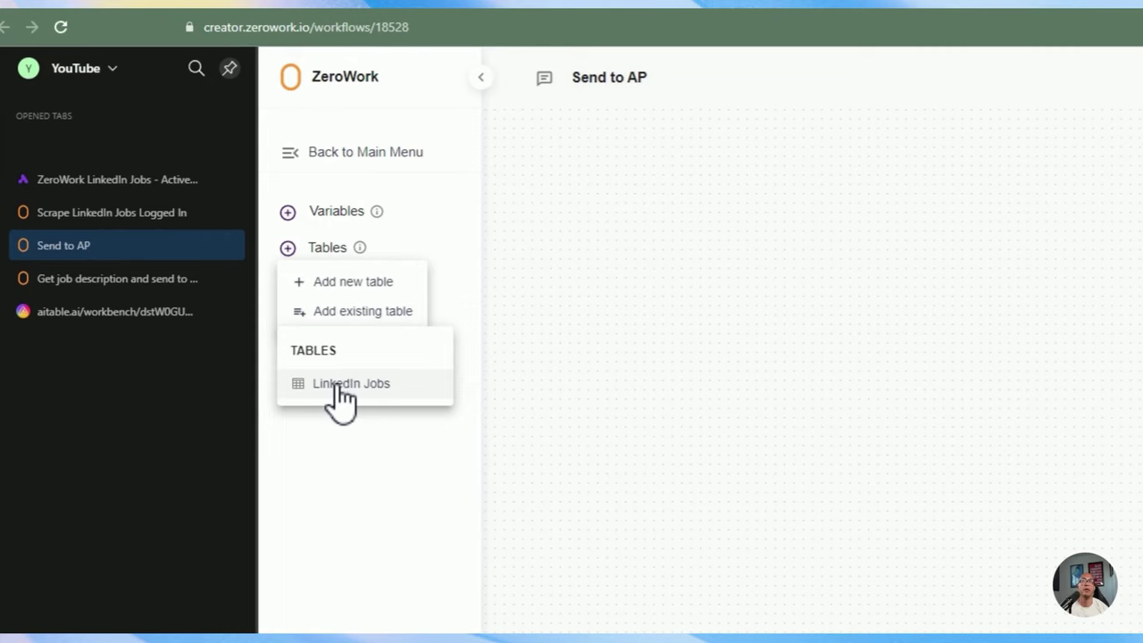
pyautogui.click(344, 385)
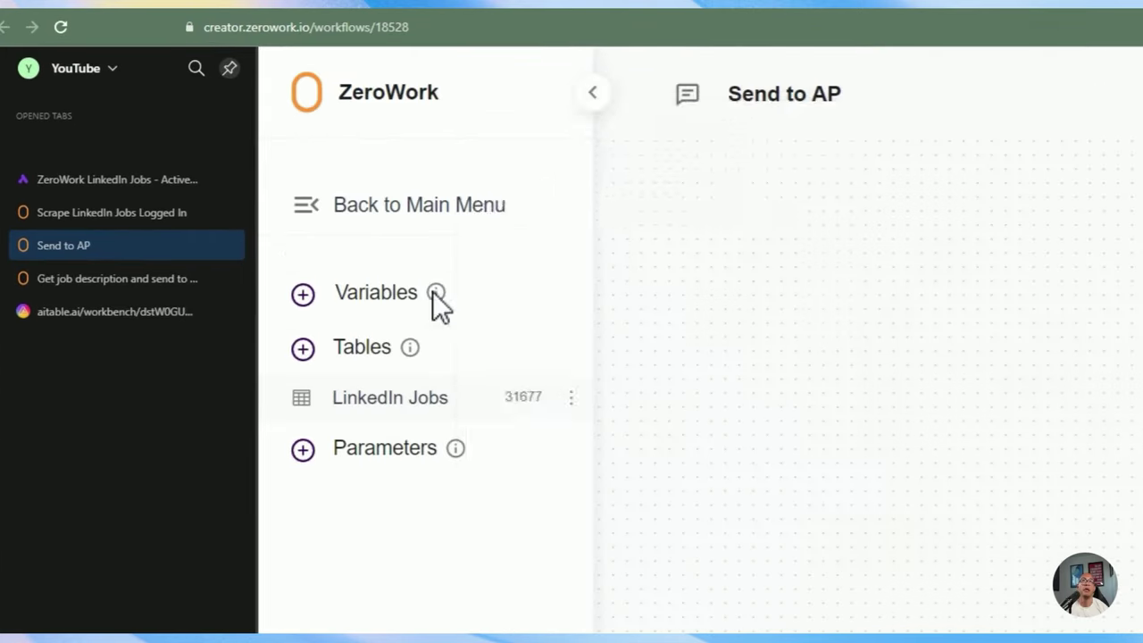
pyautogui.moveTo(375, 211)
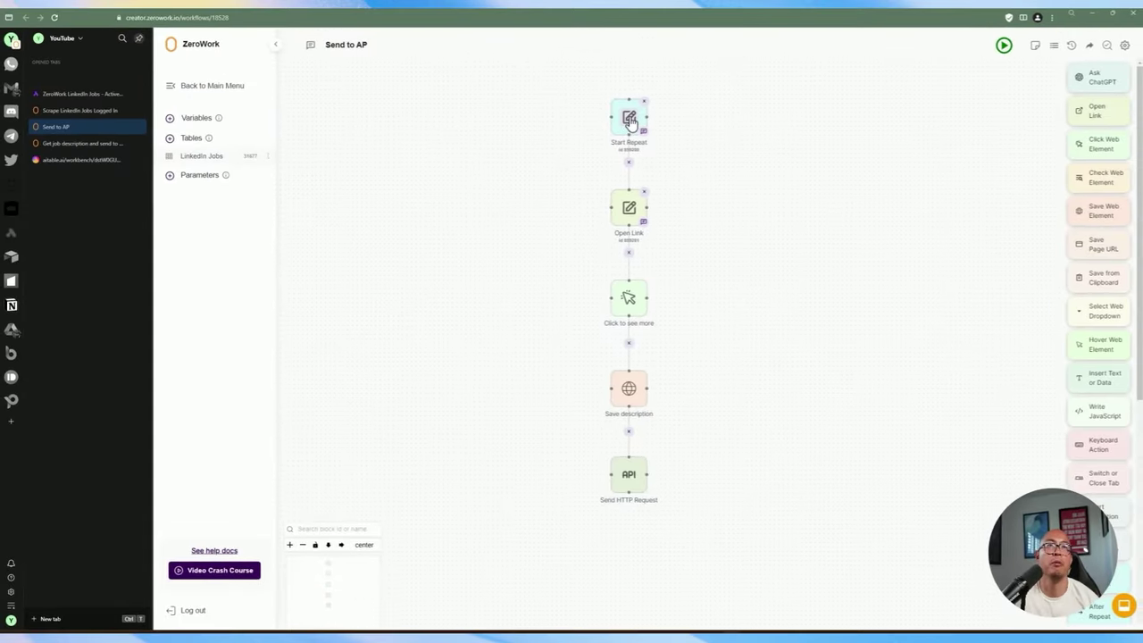
# Review and resave Start Repeat with its dynamic loop over LinkedIn Jobs, and the Send HTTP Request block with its POST URL and body.
pyautogui.click(631, 123)
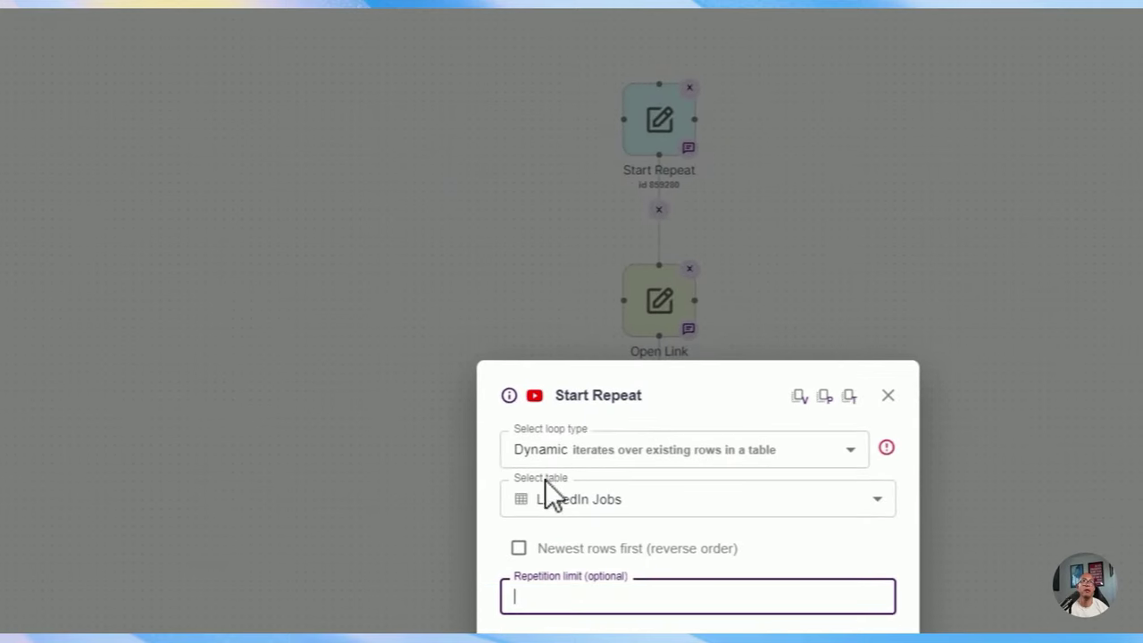
pyautogui.scroll(-1, 546, 492)
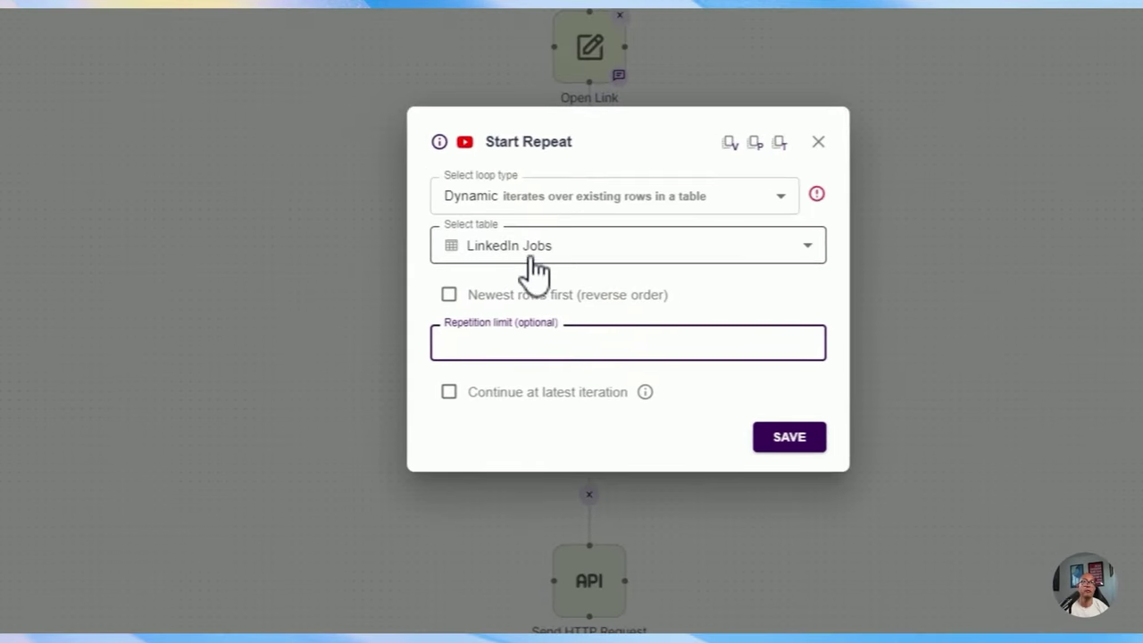
pyautogui.click(785, 440)
pyautogui.scroll(-2, 721, 273)
pyautogui.click(587, 487)
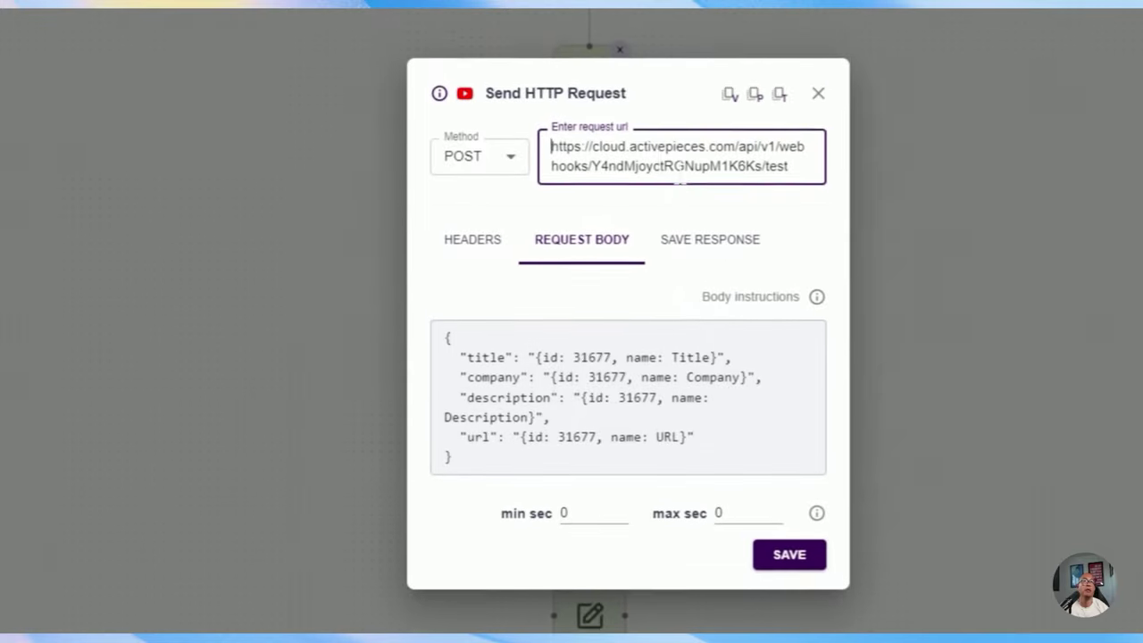
pyautogui.scroll(-2, 857, 457)
pyautogui.click(809, 489)
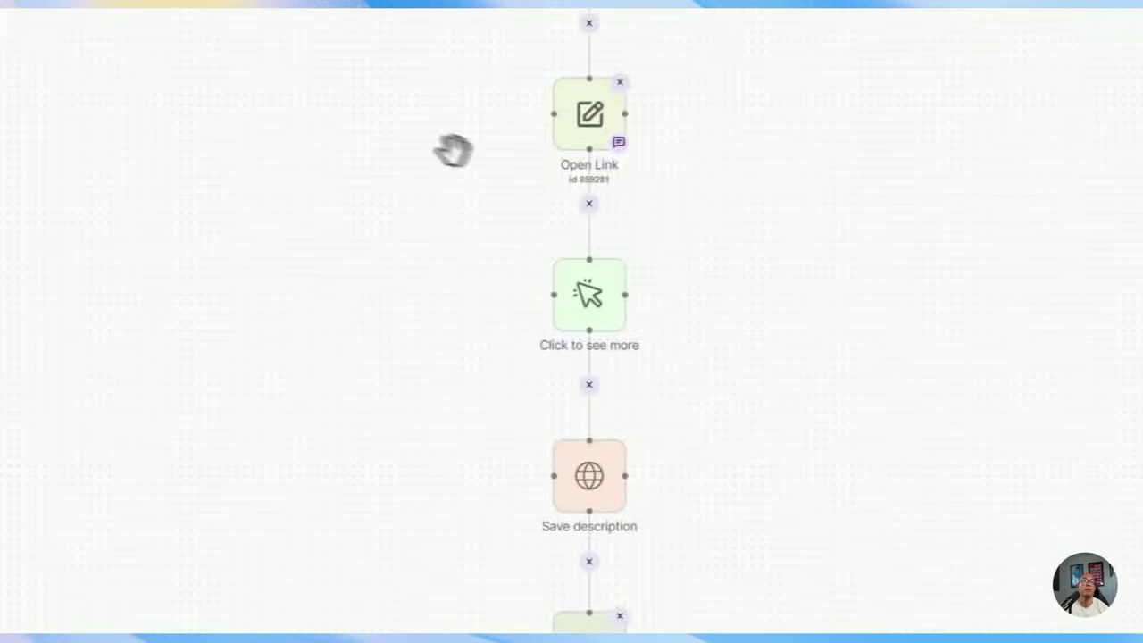
# Check the AITable Create Record step in the Activepieces ZeroWork LinkedIn Jobs flow, and return to the Send to AP TaskBot.
pyautogui.click(179, 166)
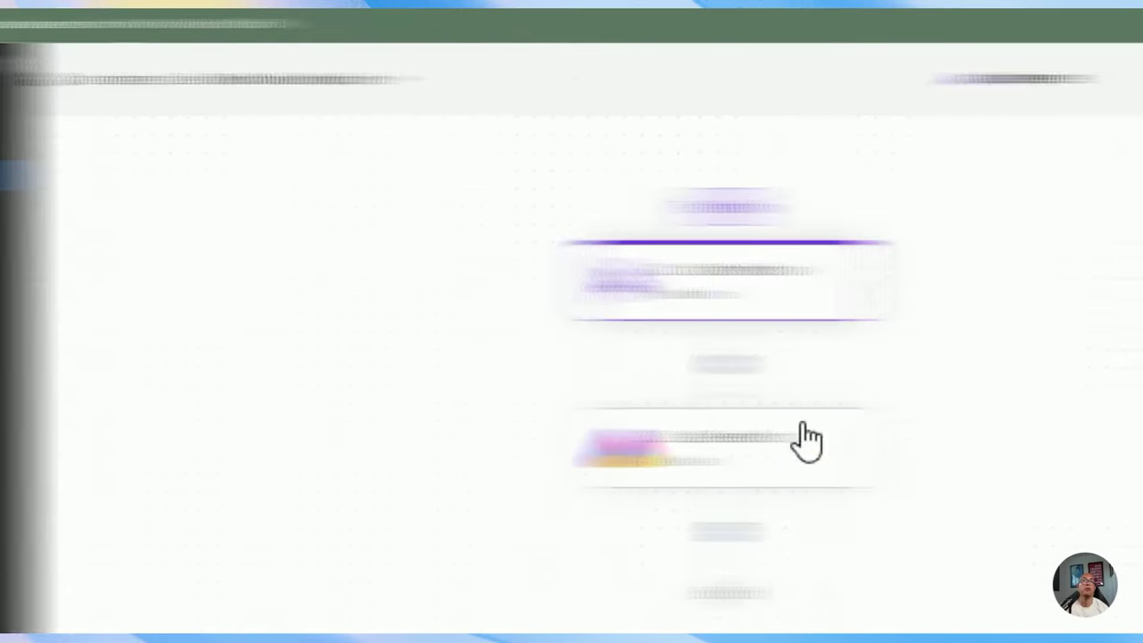
pyautogui.click(806, 440)
pyautogui.click(1081, 244)
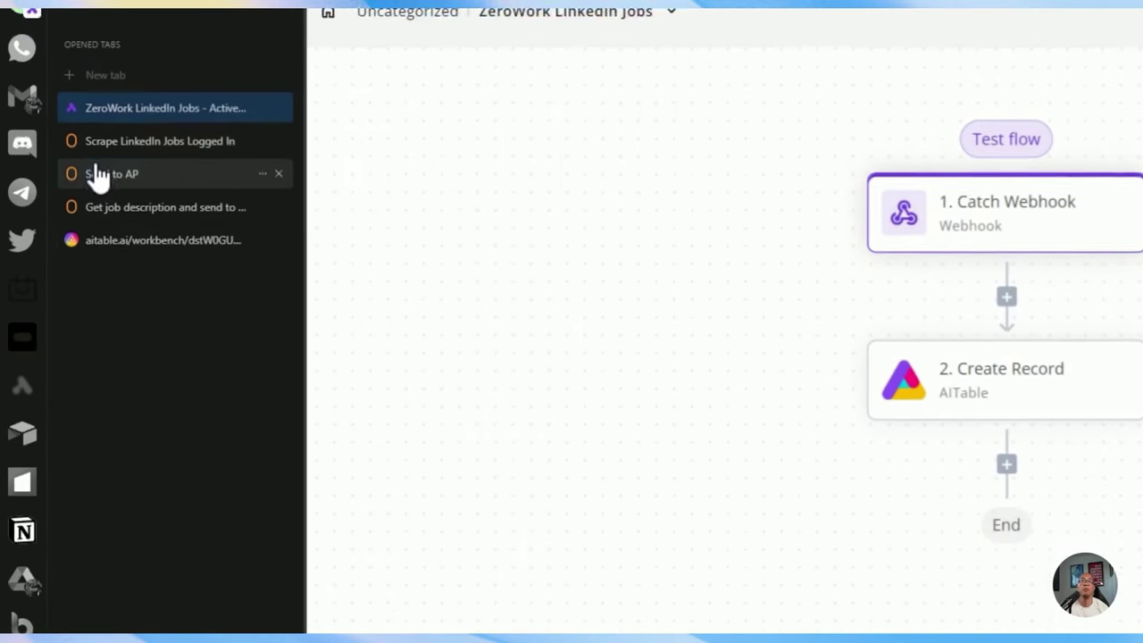
pyautogui.click(99, 175)
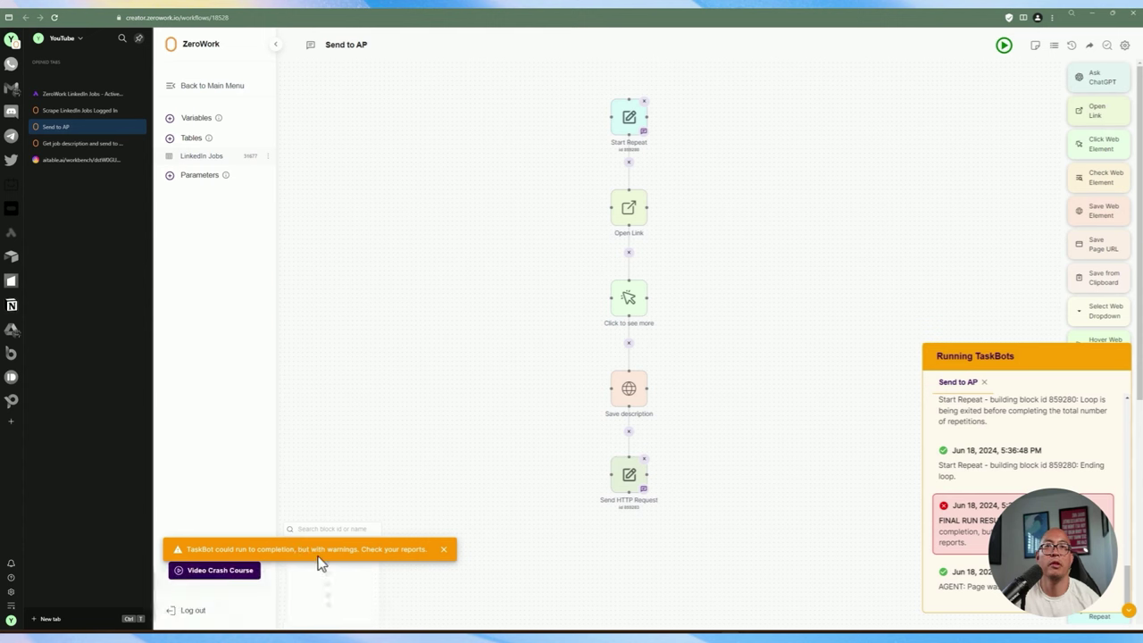
# Check the Description reference in the Send HTTP Request body and open the error details from the TaskBot's run reports.
pyautogui.click(630, 391)
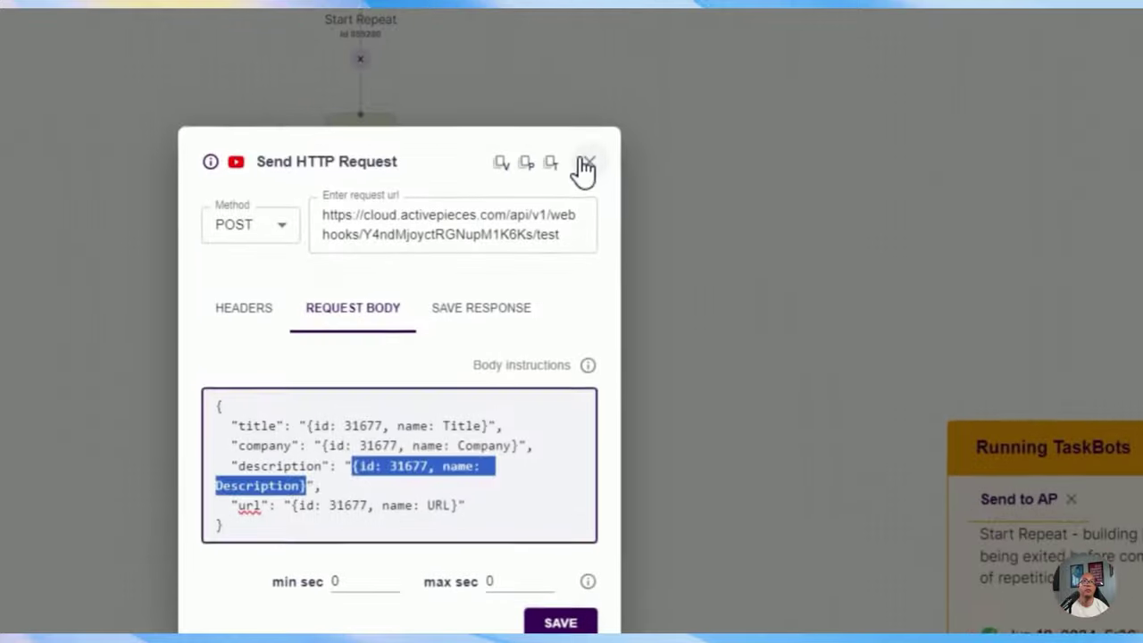
pyautogui.click(581, 172)
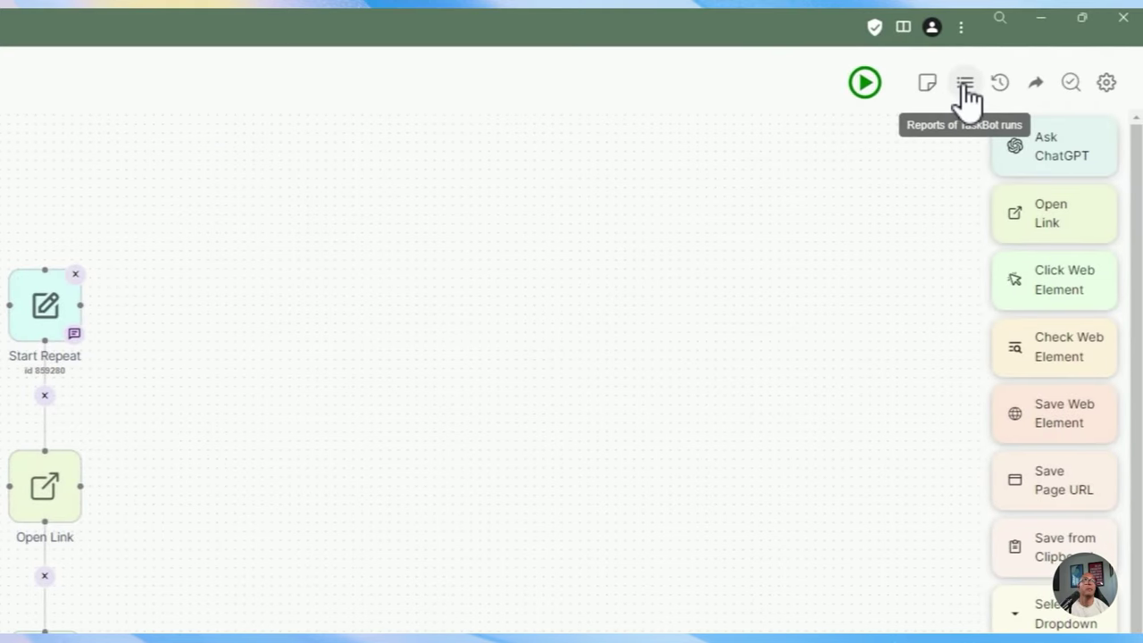
pyautogui.click(957, 88)
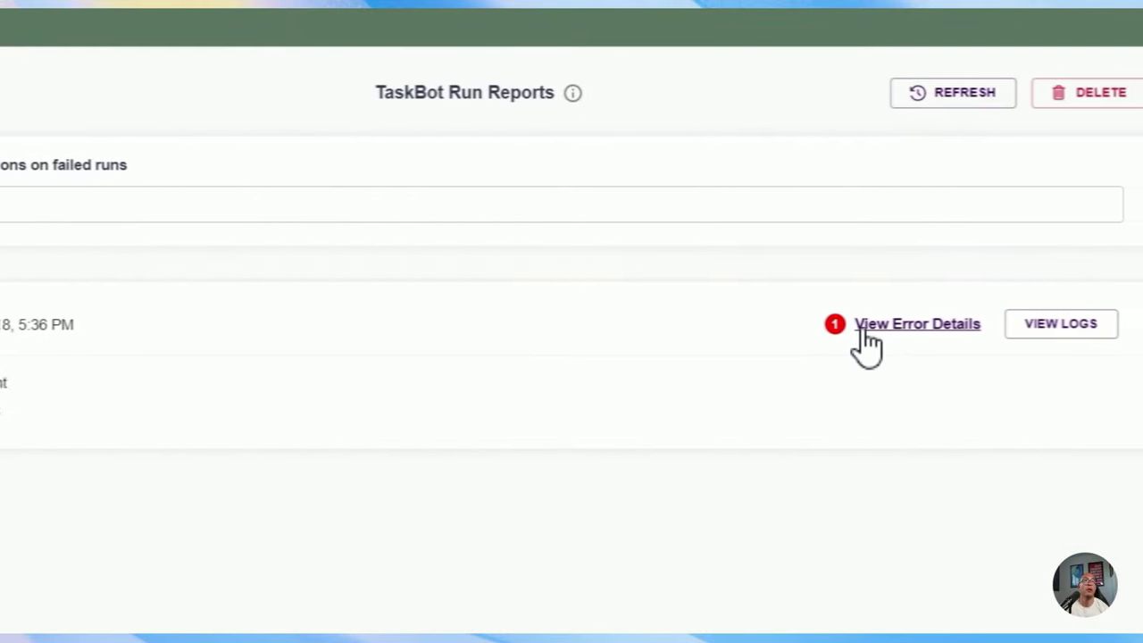
pyautogui.click(855, 328)
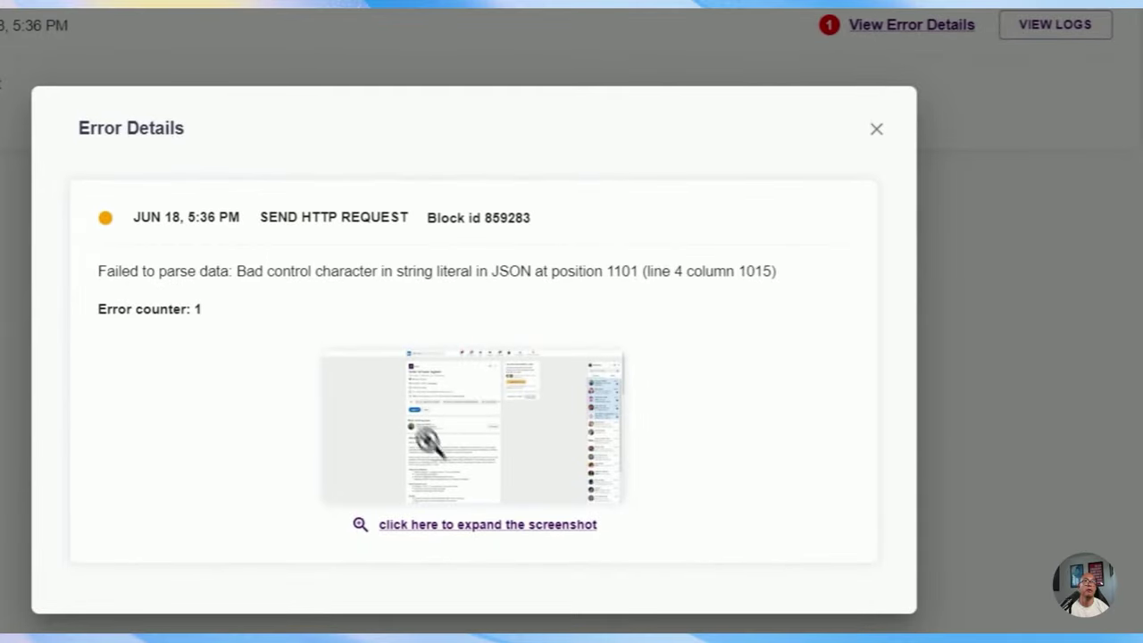
# Examine the Send HTTP Request error message and its expanded screenshot, and close the error details.
pyautogui.moveTo(122, 271); pyautogui.dragTo(188, 270)
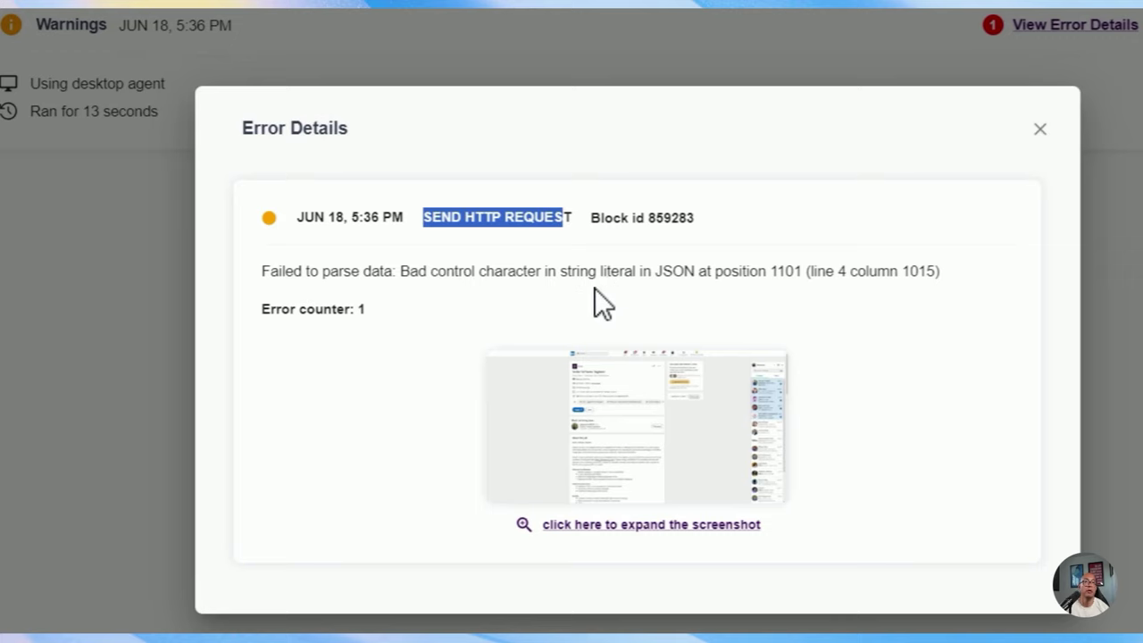
pyautogui.click(589, 457)
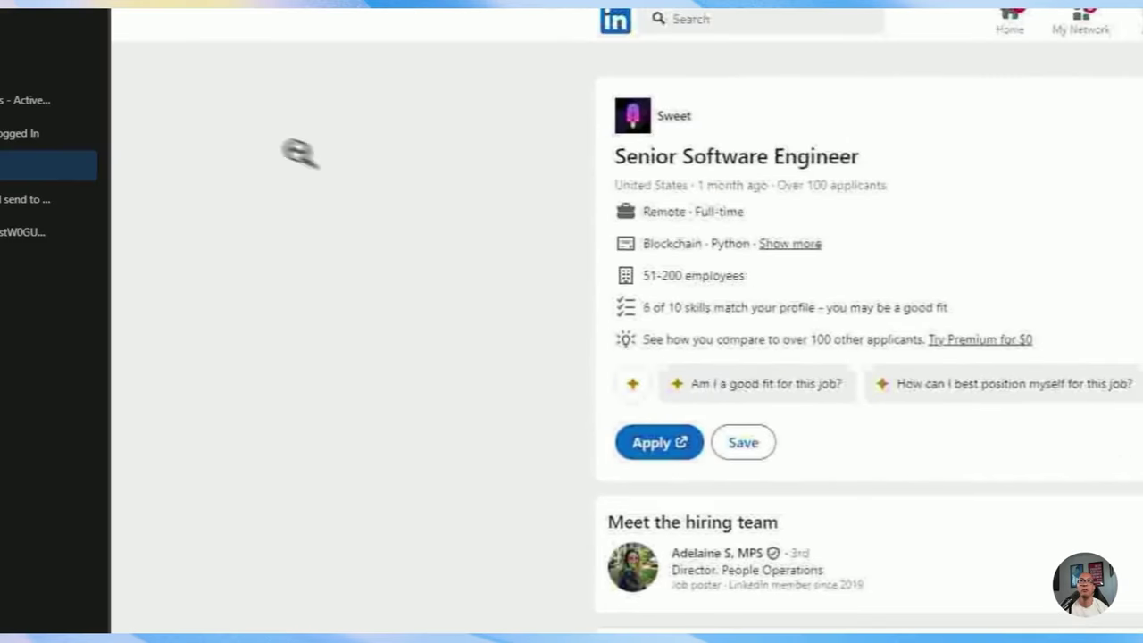
pyautogui.click(297, 159)
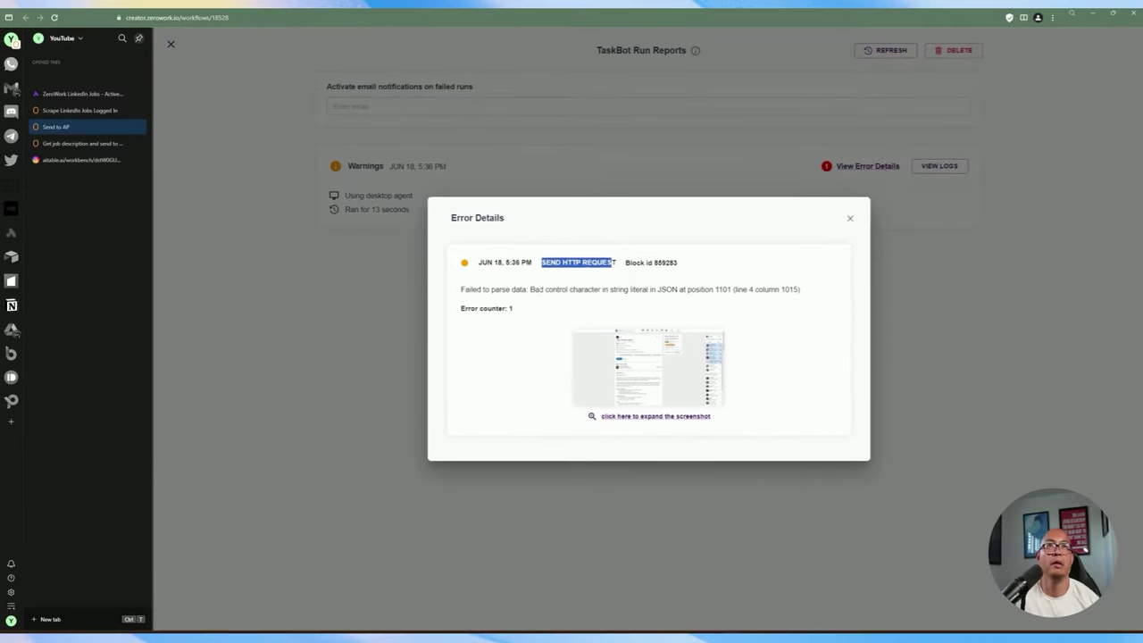
pyautogui.moveTo(673, 385); pyautogui.dragTo(948, 384)
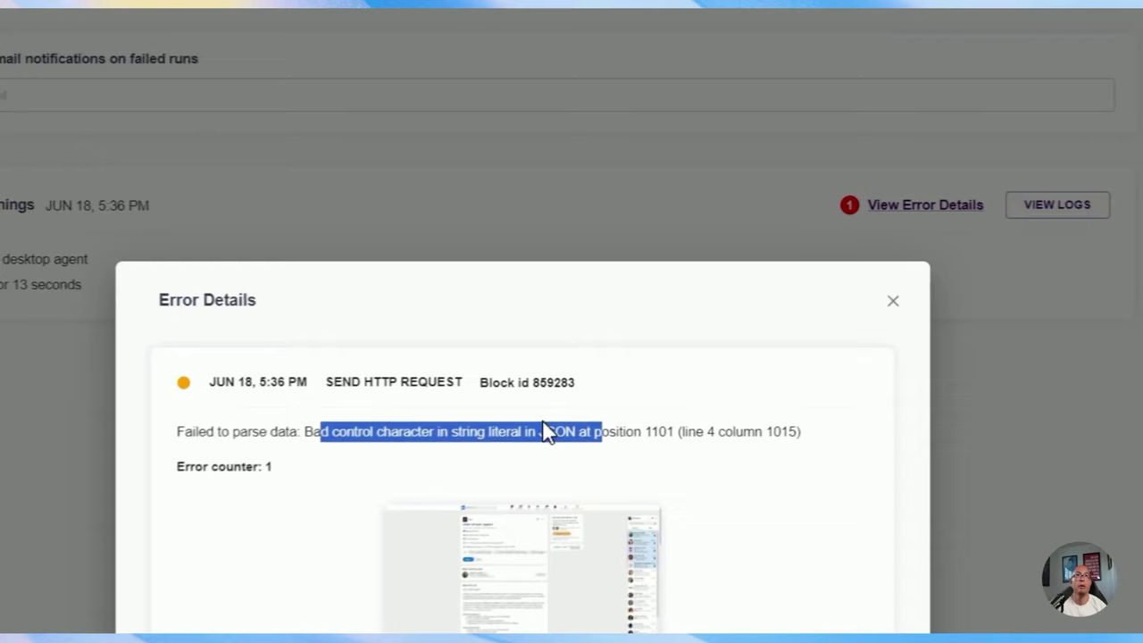
pyautogui.click(672, 290)
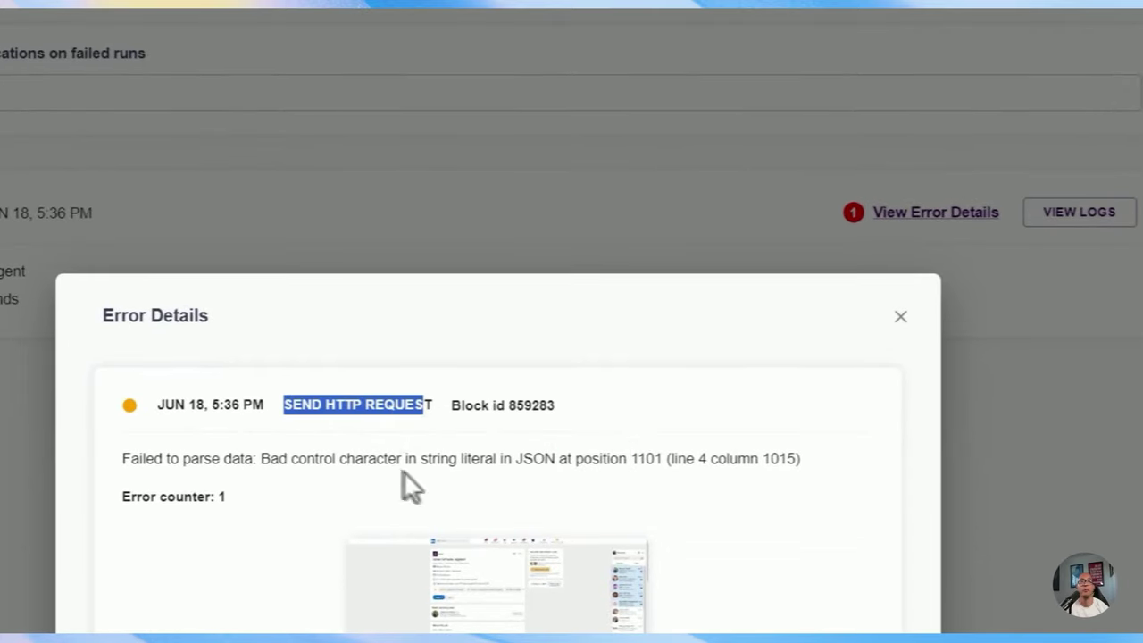
pyautogui.click(900, 316)
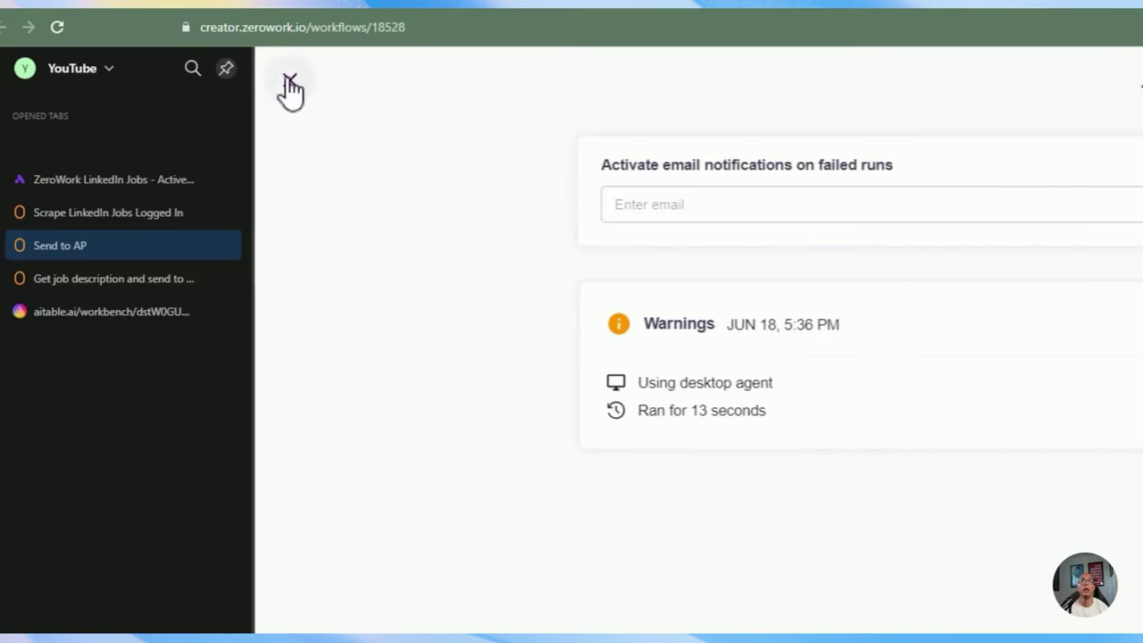
# Close the run reports and open the first job's URL from the LinkedIn Jobs table.
pyautogui.click(290, 85)
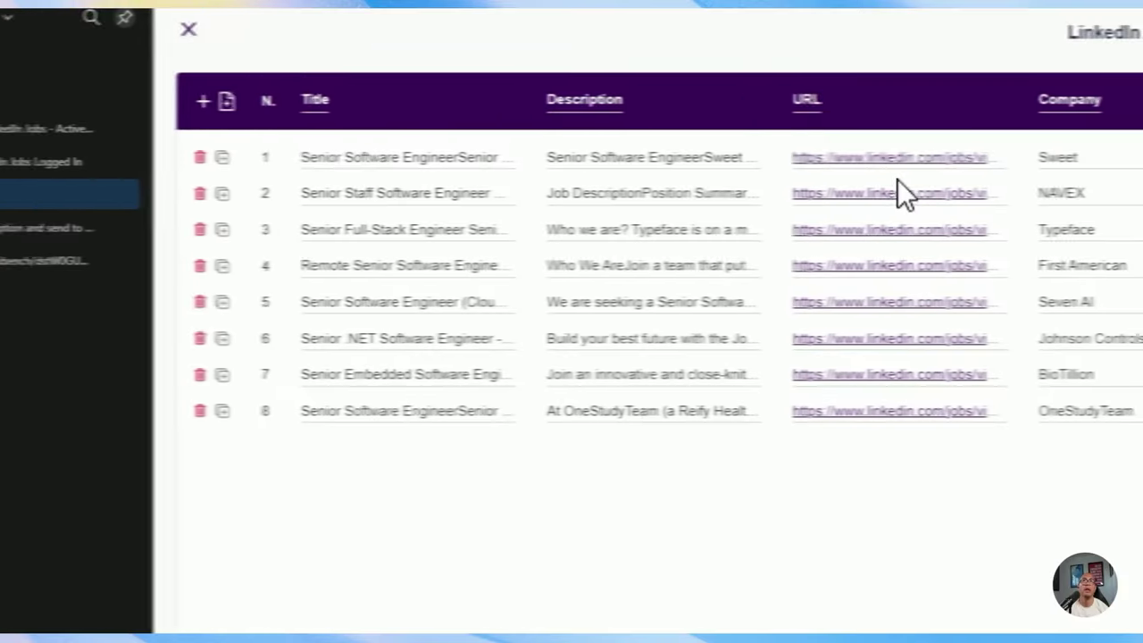
pyautogui.click(893, 158)
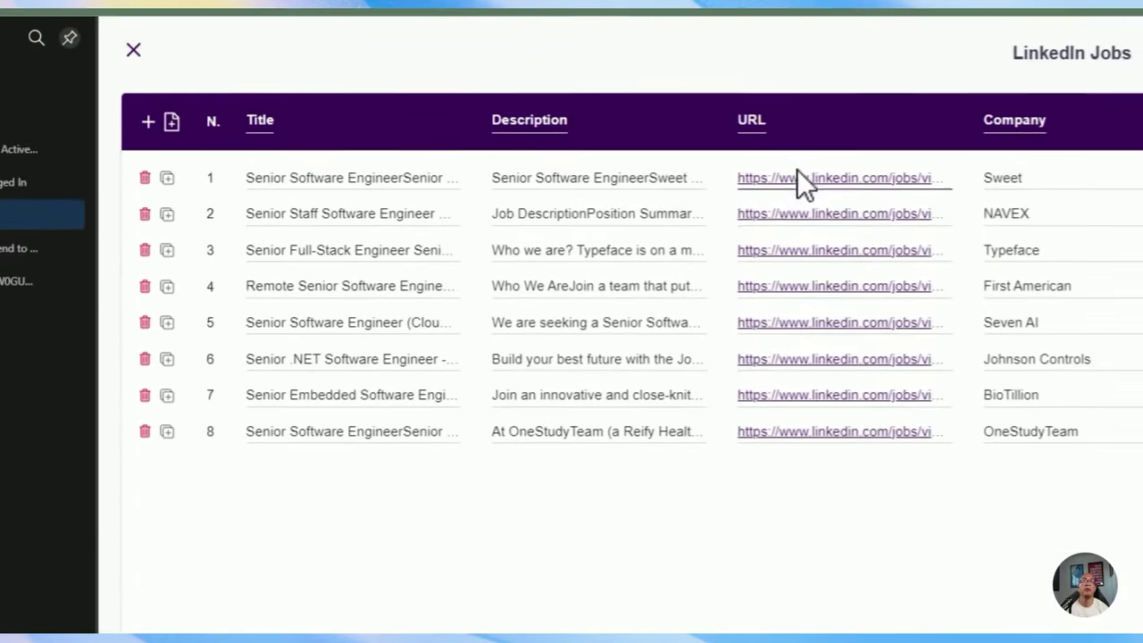
pyautogui.click(778, 63)
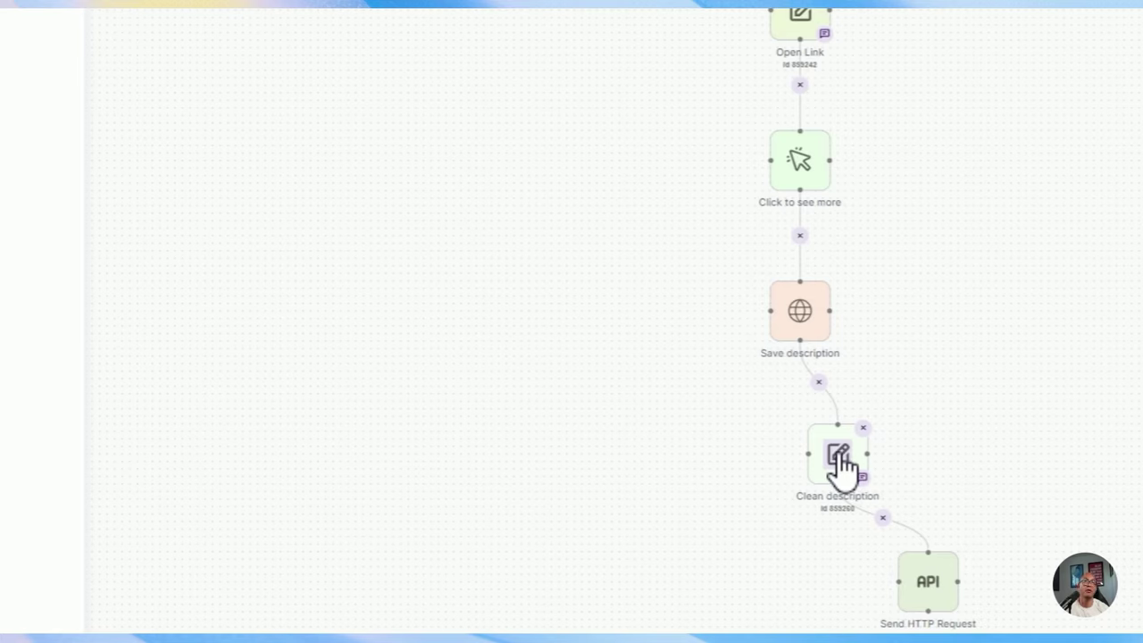
# Copy all the JavaScript from the Clean description block of the TaskBot that gets job descriptions, and close the block.
pyautogui.click(839, 457)
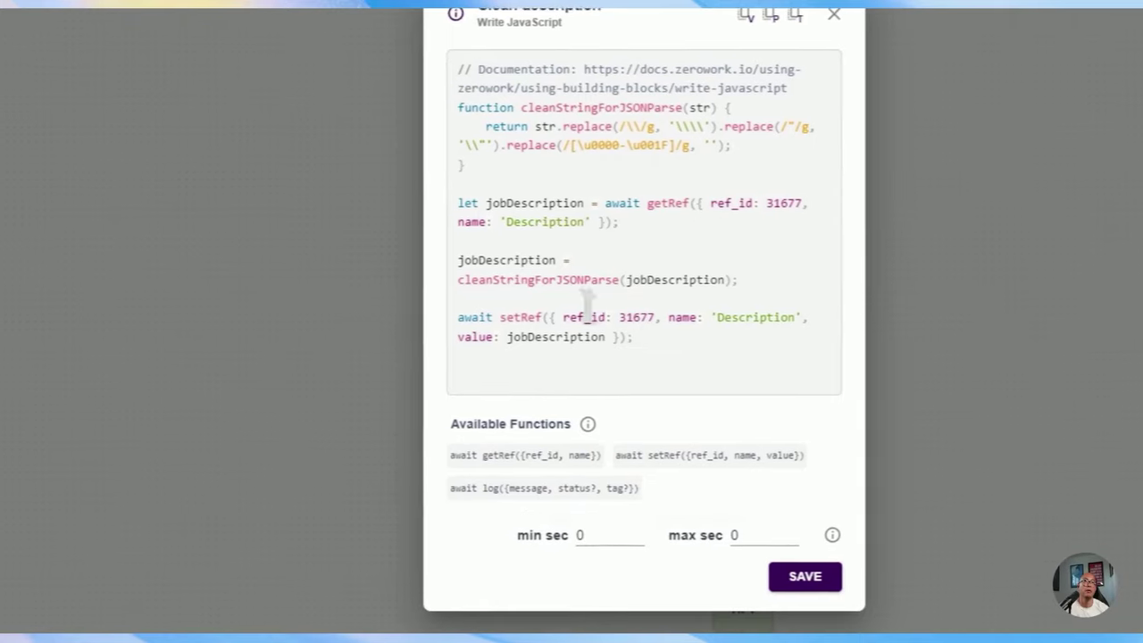
pyautogui.hotkey('ctrl', 'a')
pyautogui.moveTo(634, 337); pyautogui.dragTo(427, 64)
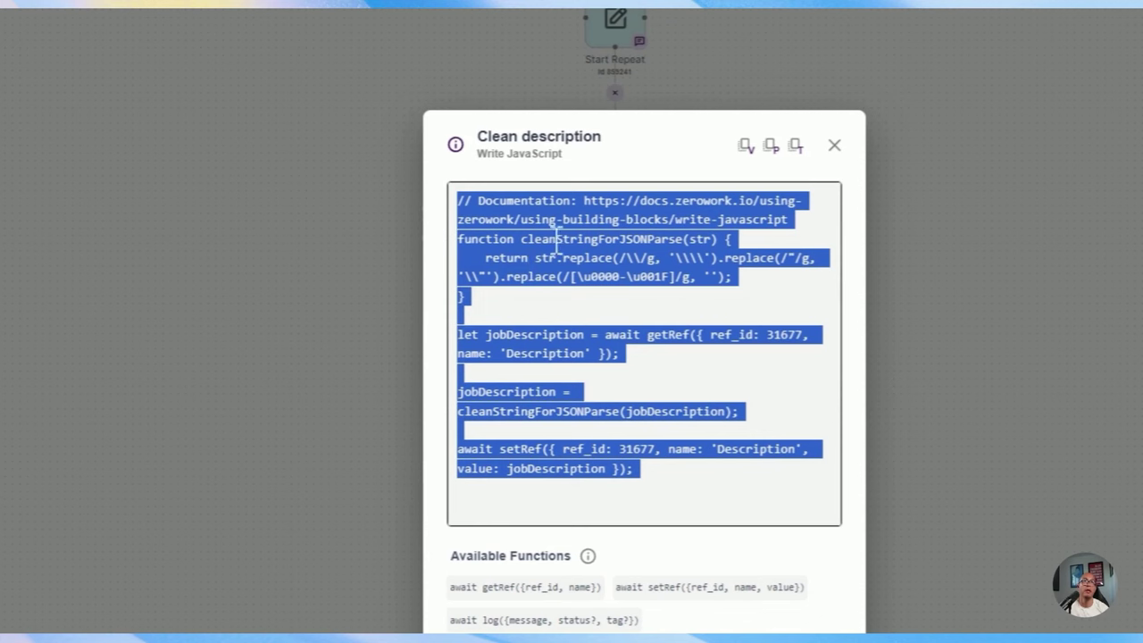
pyautogui.rightClick(597, 234)
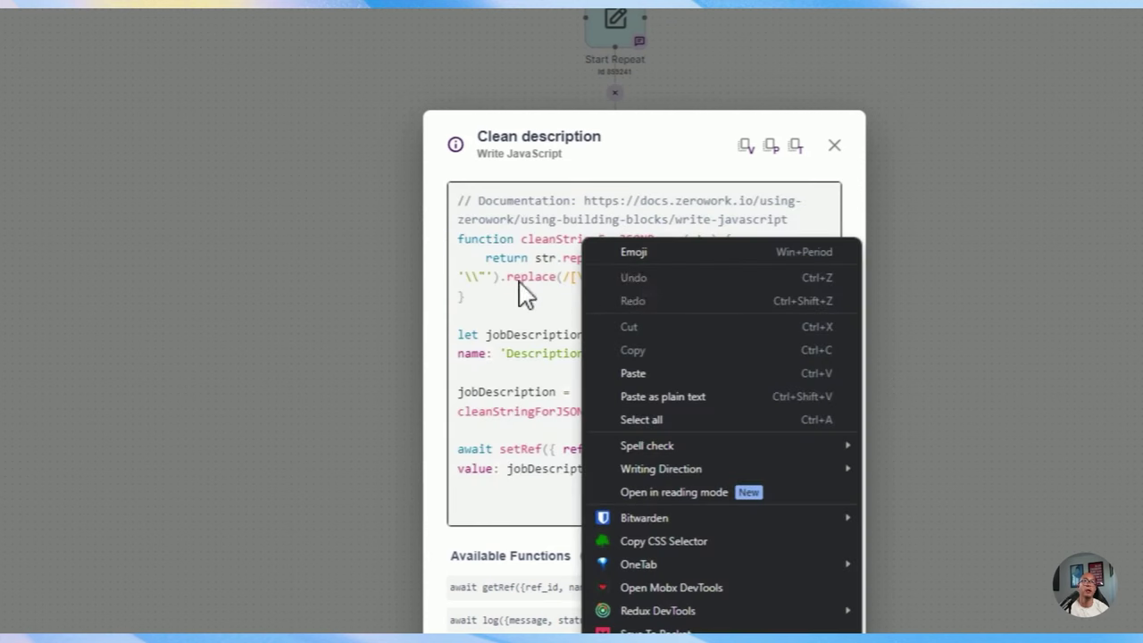
pyautogui.press('Escape')
pyautogui.moveTo(661, 487); pyautogui.dragTo(461, 189)
pyautogui.hotkey('ctrl', 'c')
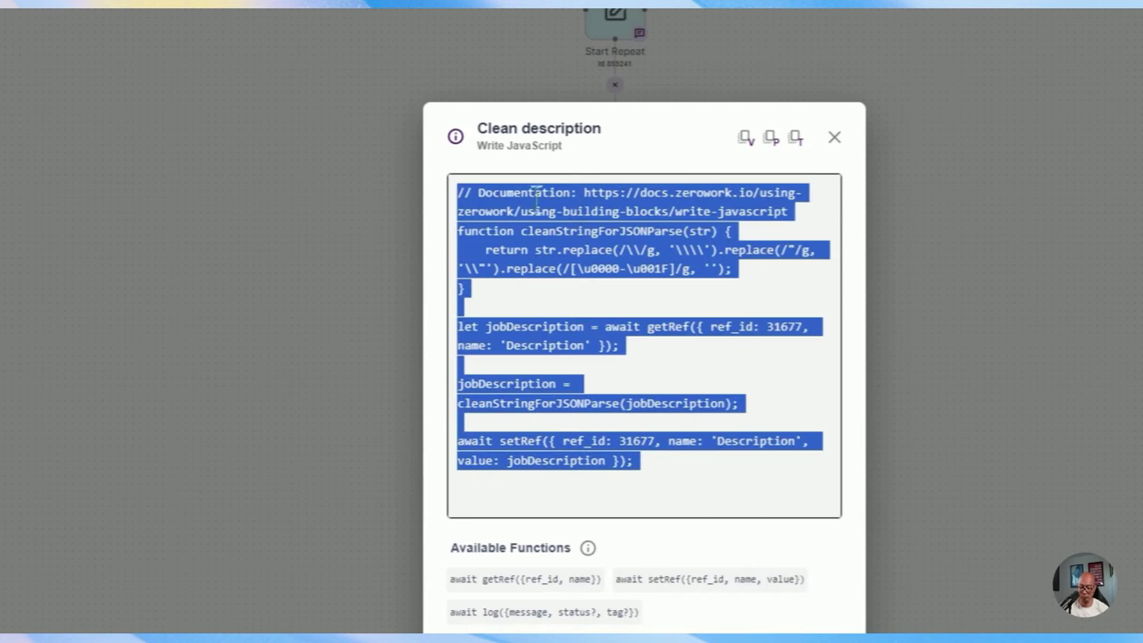
pyautogui.click(836, 183)
# Add a Write JavaScript block to the Send to AP TaskBot and replace its default code with the copied script.
pyautogui.moveTo(151, 179)
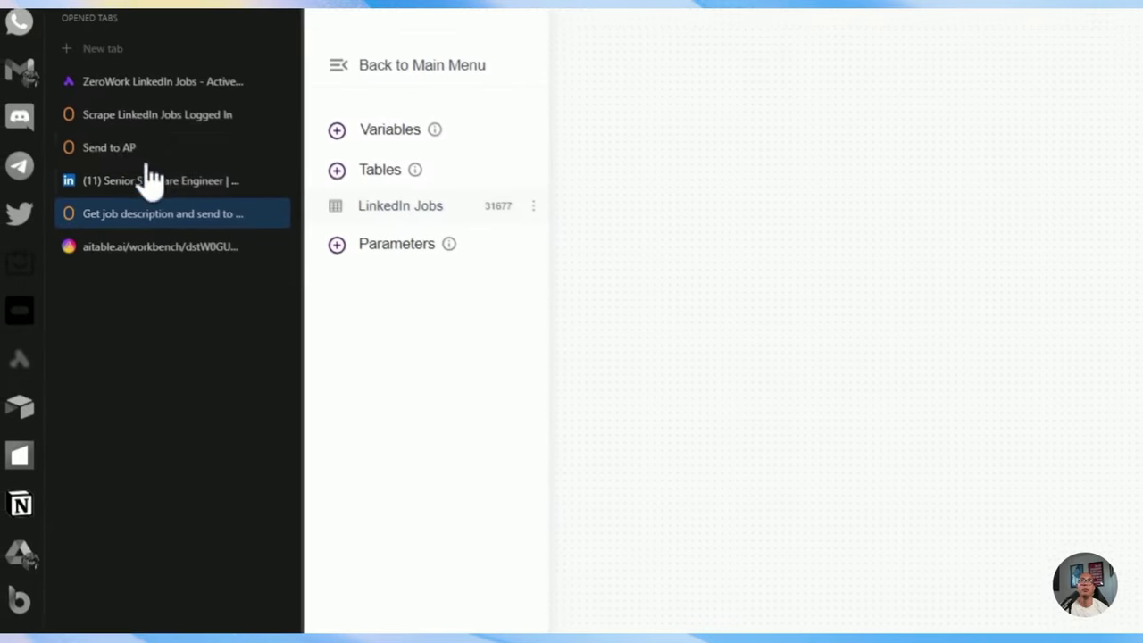
pyautogui.click(134, 148)
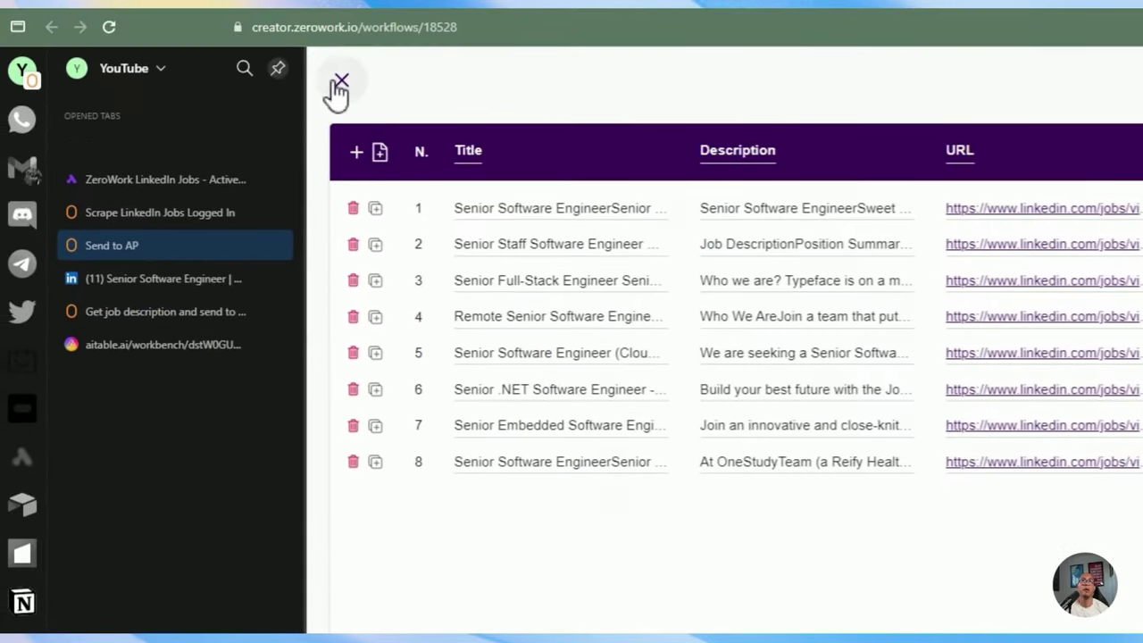
pyautogui.click(337, 87)
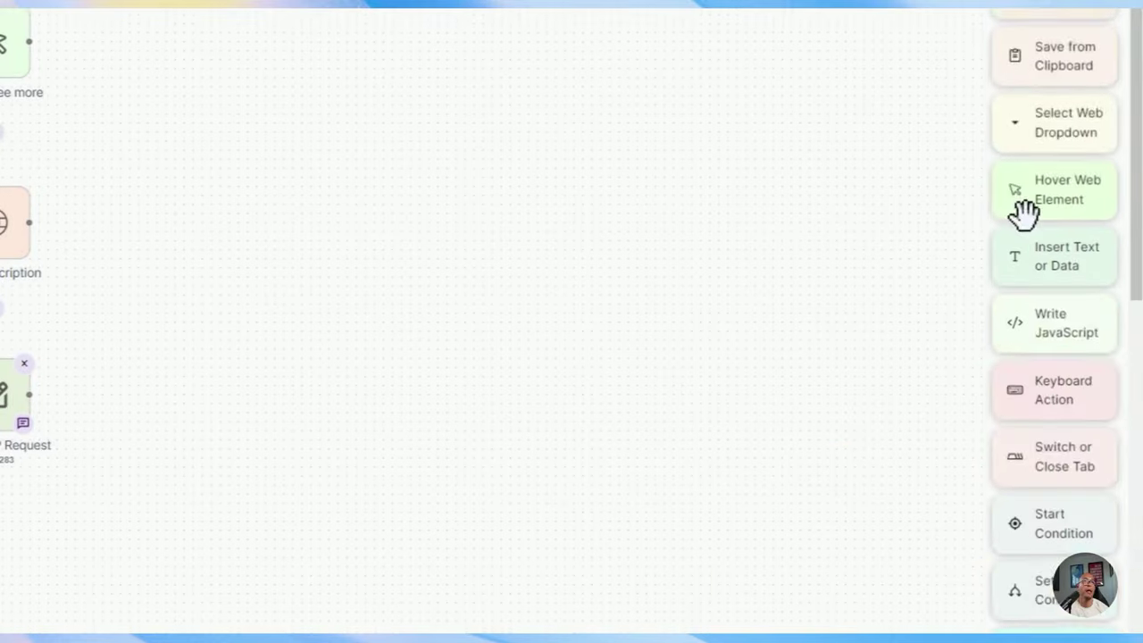
pyautogui.scroll(-3, 1024, 212)
pyautogui.moveTo(1059, 159); pyautogui.dragTo(319, 319)
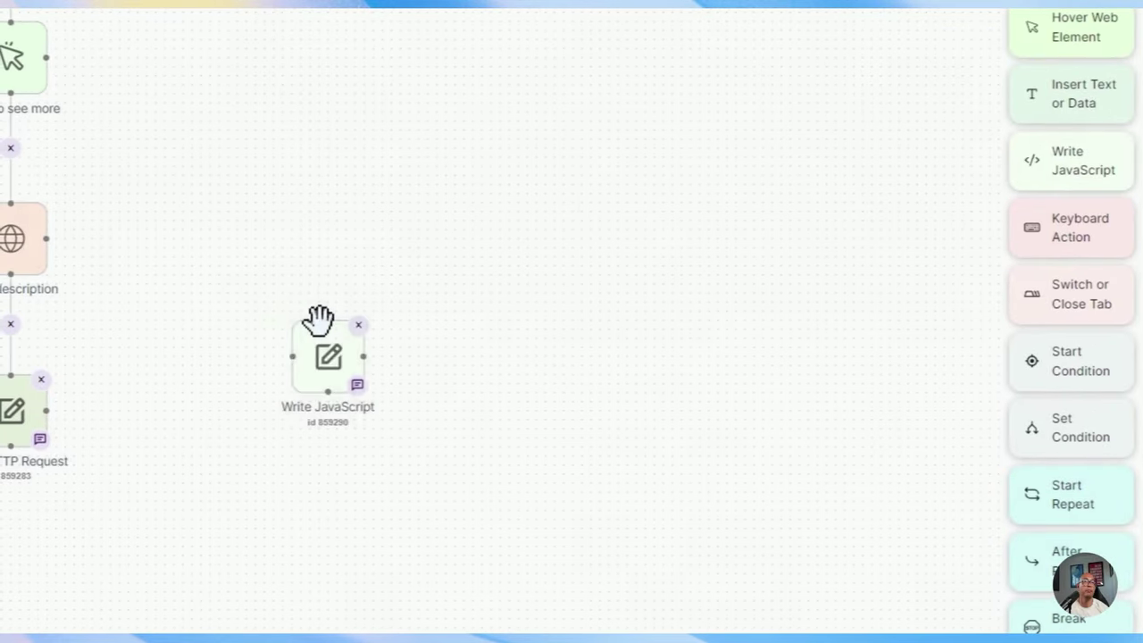
pyautogui.click(319, 319)
pyautogui.hotkey('ctrl', 'a')
pyautogui.press('BackSpace')
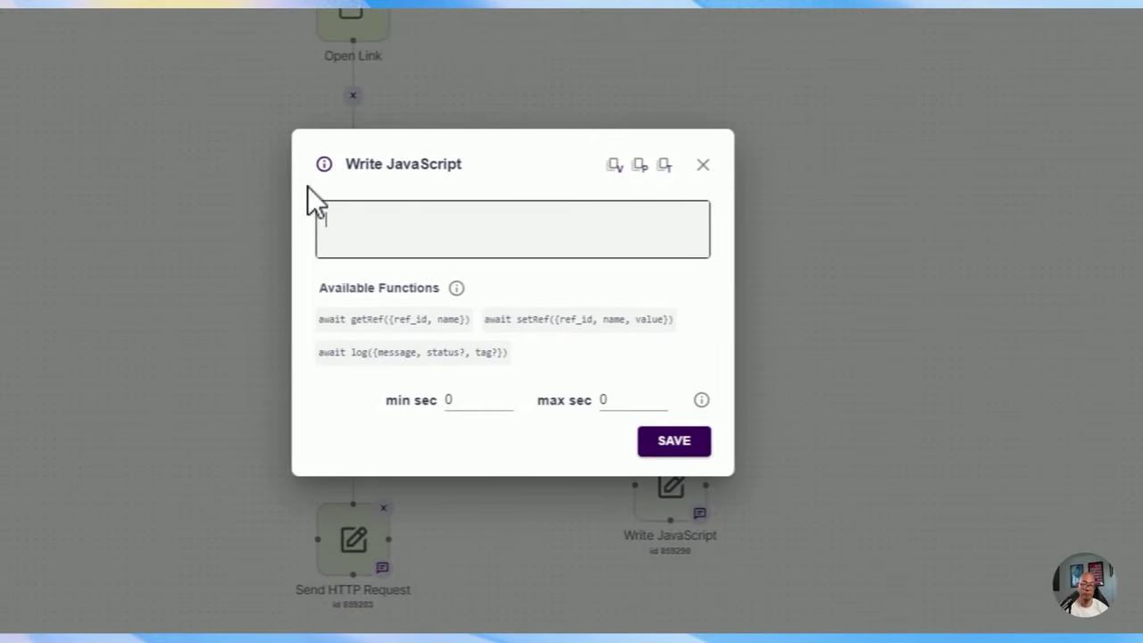
pyautogui.hotkey('ctrl', 'v')
# Review the documentation link and the cleanStringForJSONParse function in the pasted script.
pyautogui.moveTo(658, 345); pyautogui.dragTo(449, 339)
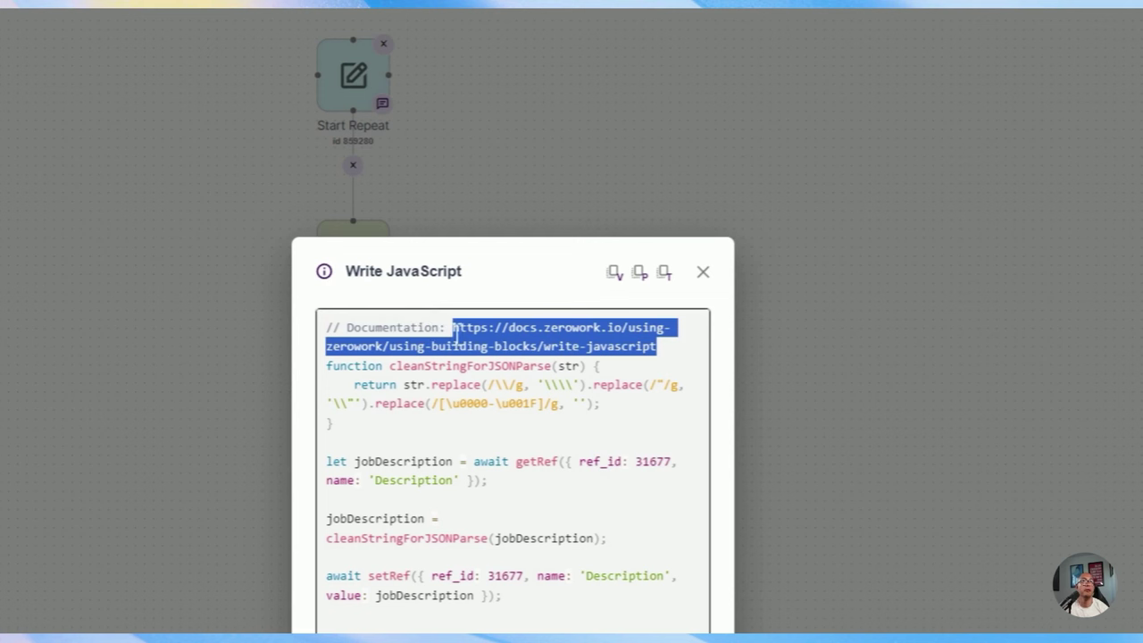
pyautogui.click(495, 346)
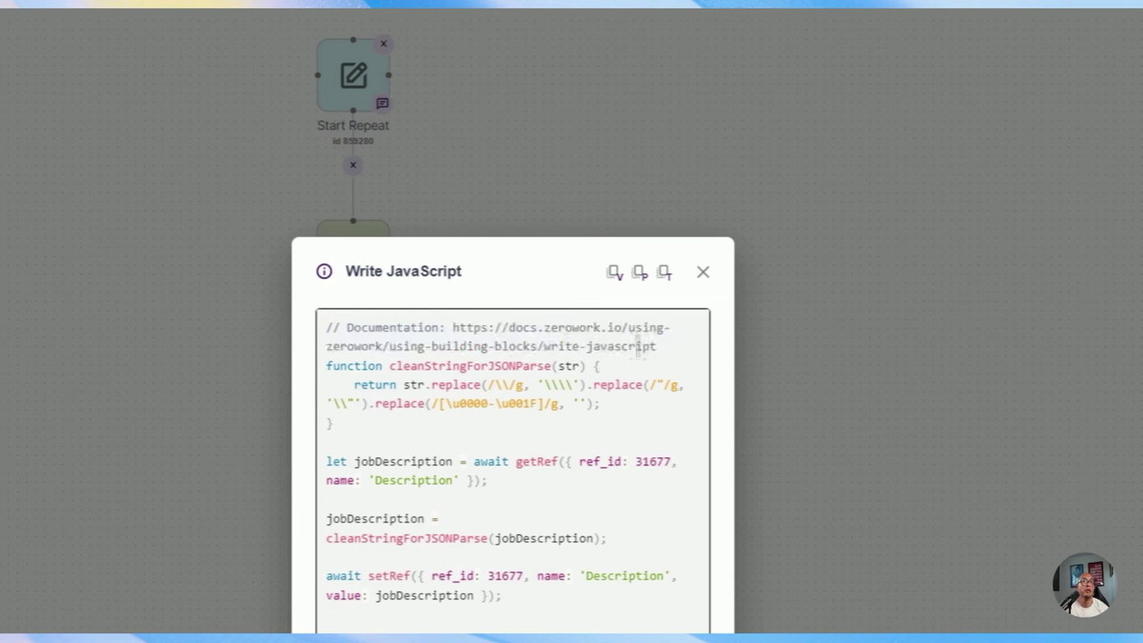
pyautogui.tripleClick(637, 347)
pyautogui.click(481, 385)
pyautogui.moveTo(325, 365); pyautogui.dragTo(333, 423)
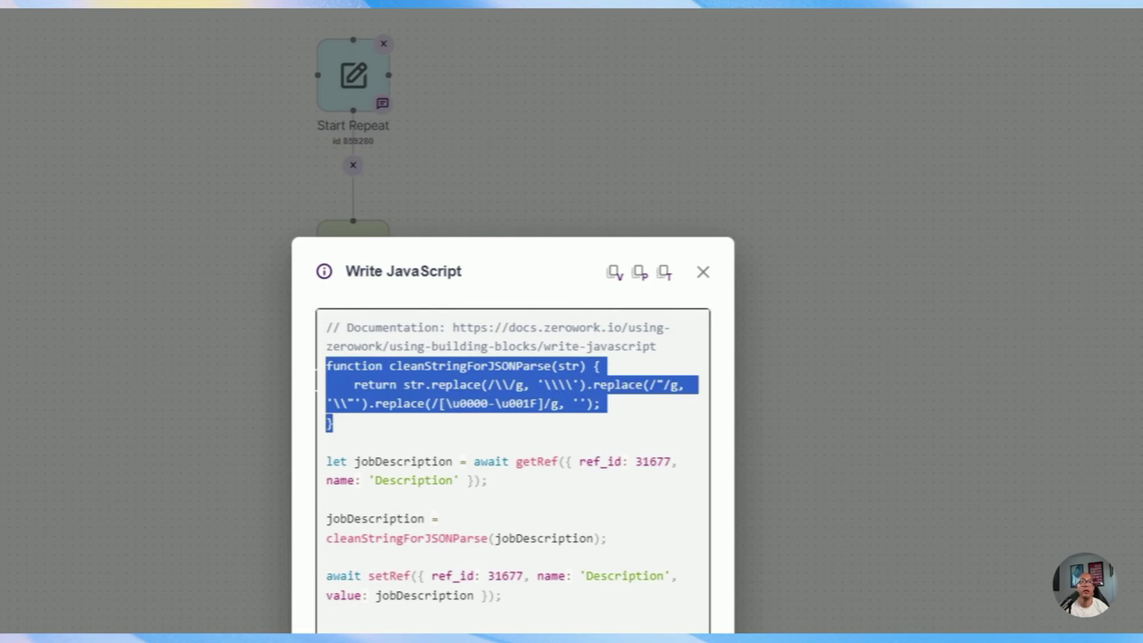
pyautogui.press('Right')
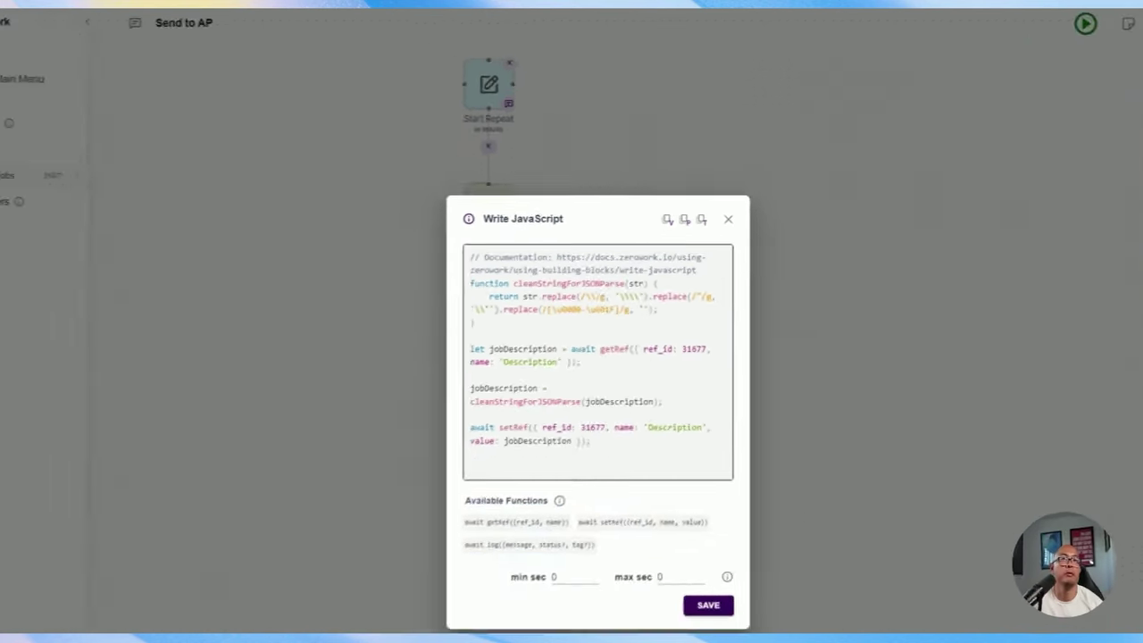
pyautogui.moveTo(515, 403); pyautogui.dragTo(600, 404)
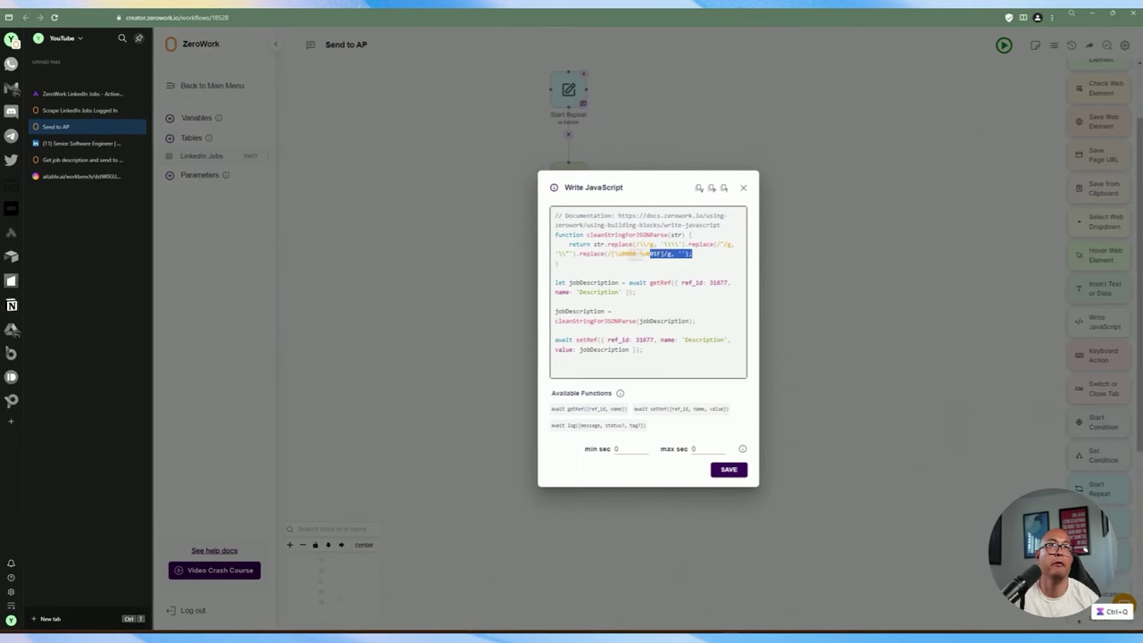
pyautogui.moveTo(650, 254); pyautogui.dragTo(585, 237)
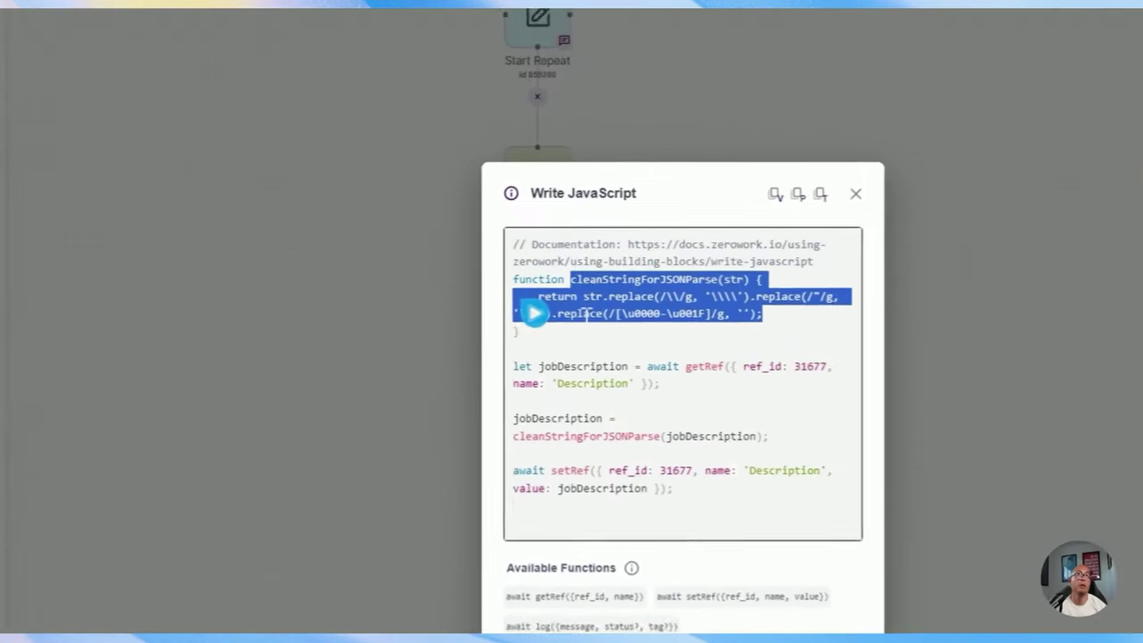
pyautogui.click(558, 262)
pyautogui.moveTo(558, 262); pyautogui.dragTo(555, 234)
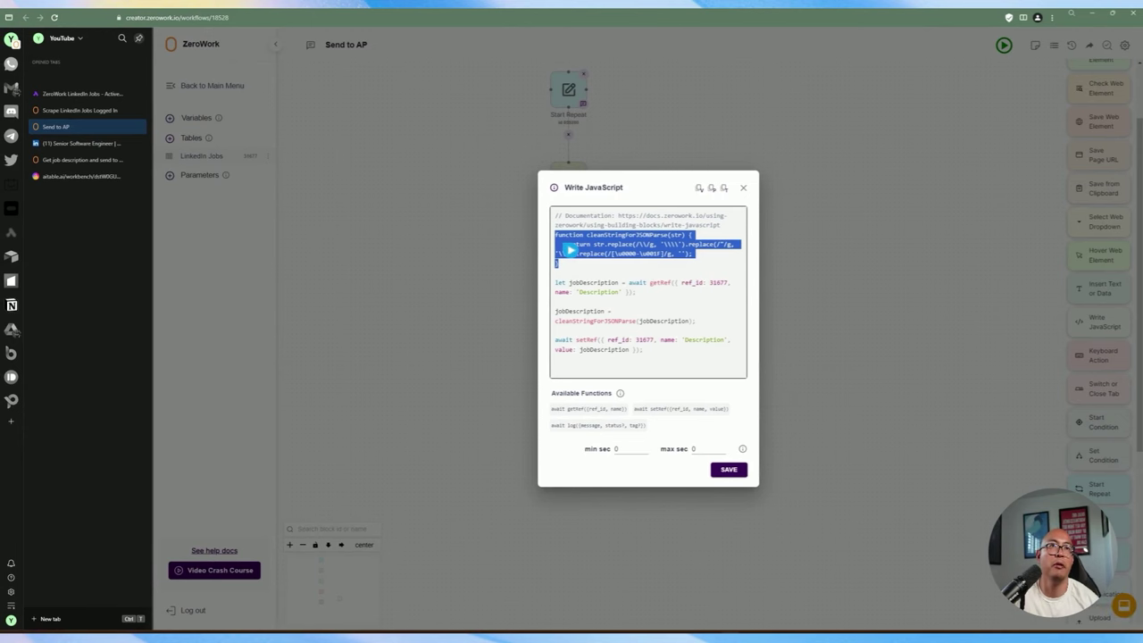
# Compare the getRef call's Description reference with the LinkedIn Jobs table ID, closing the Write JavaScript block.
pyautogui.moveTo(649, 282); pyautogui.dragTo(635, 292)
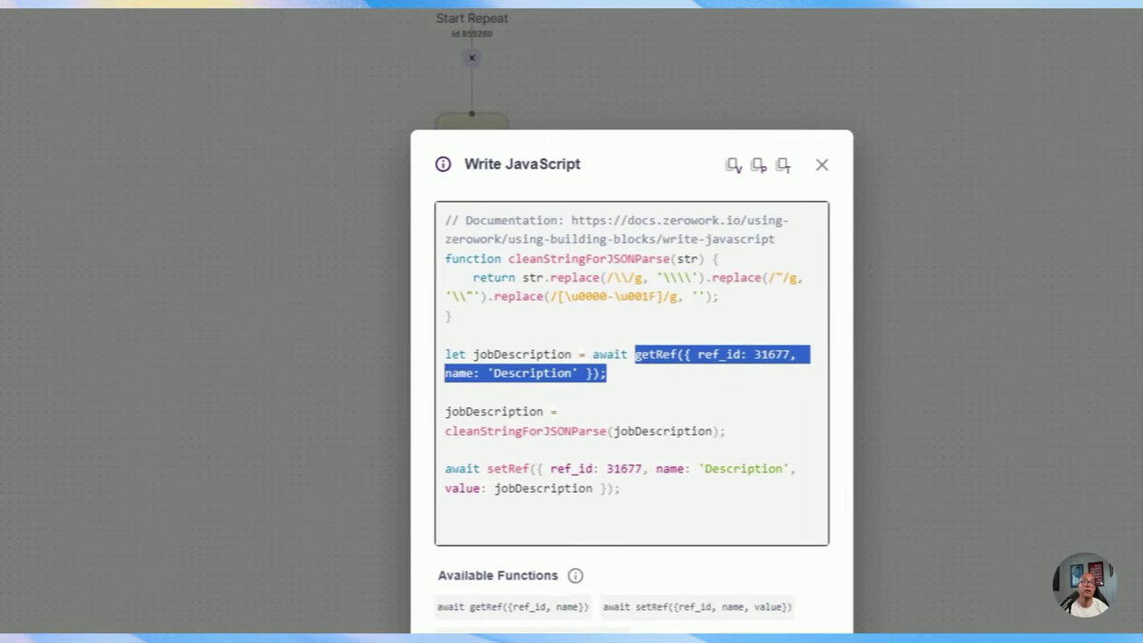
pyautogui.click(822, 166)
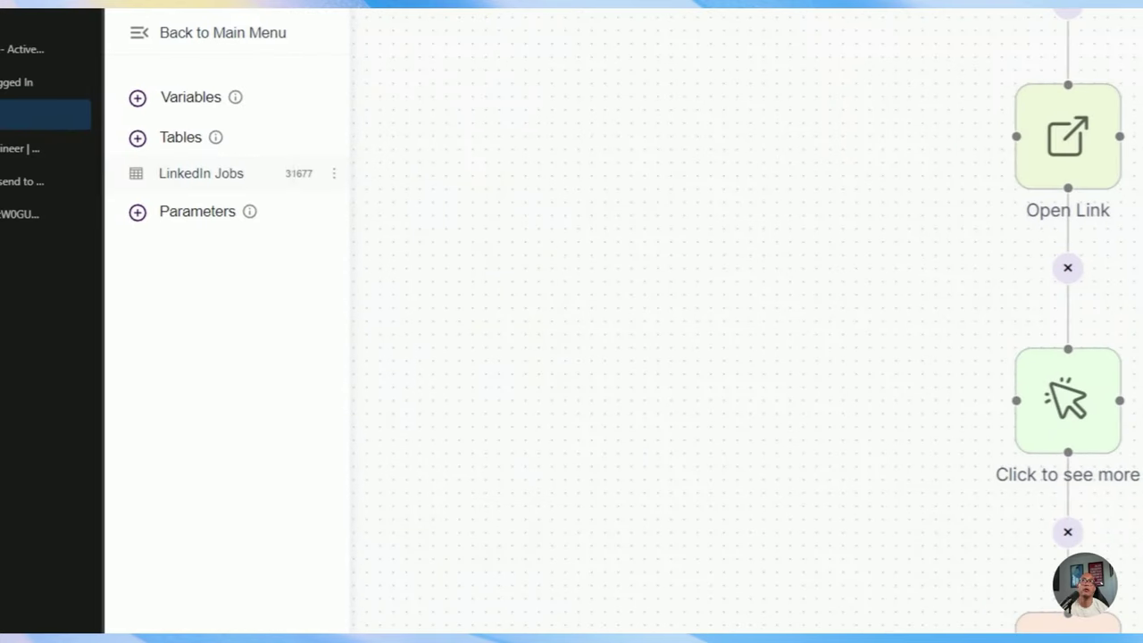
pyautogui.doubleClick(295, 173)
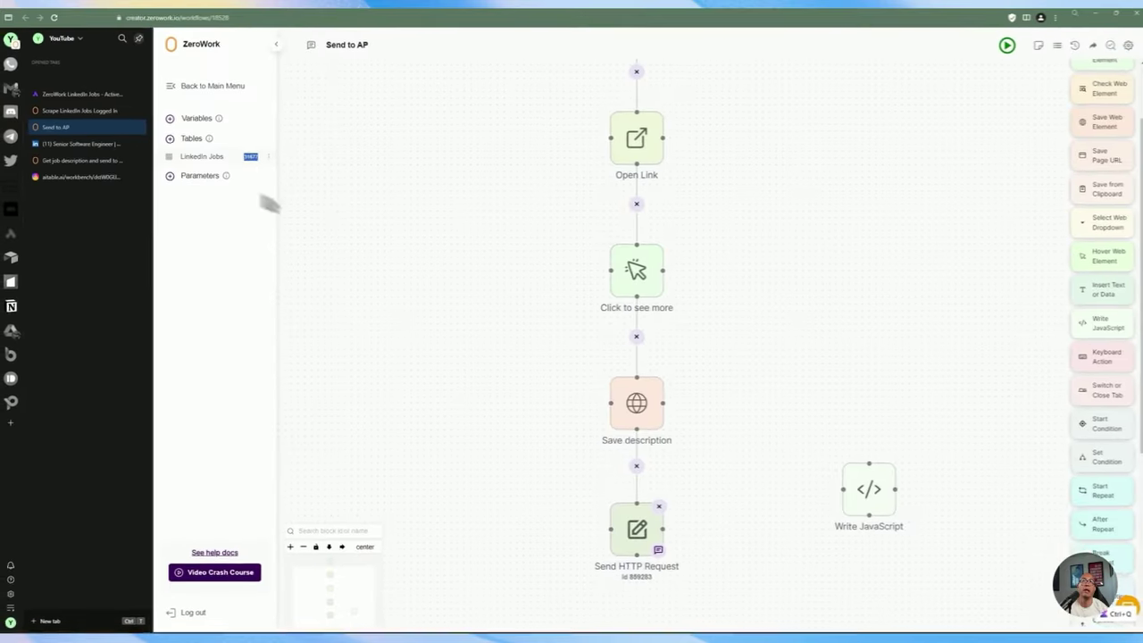
# Check the LinkedIn Jobs table for the Description column and examine the getRef call's ref_id and name in the Write JavaScript block.
pyautogui.click(200, 157)
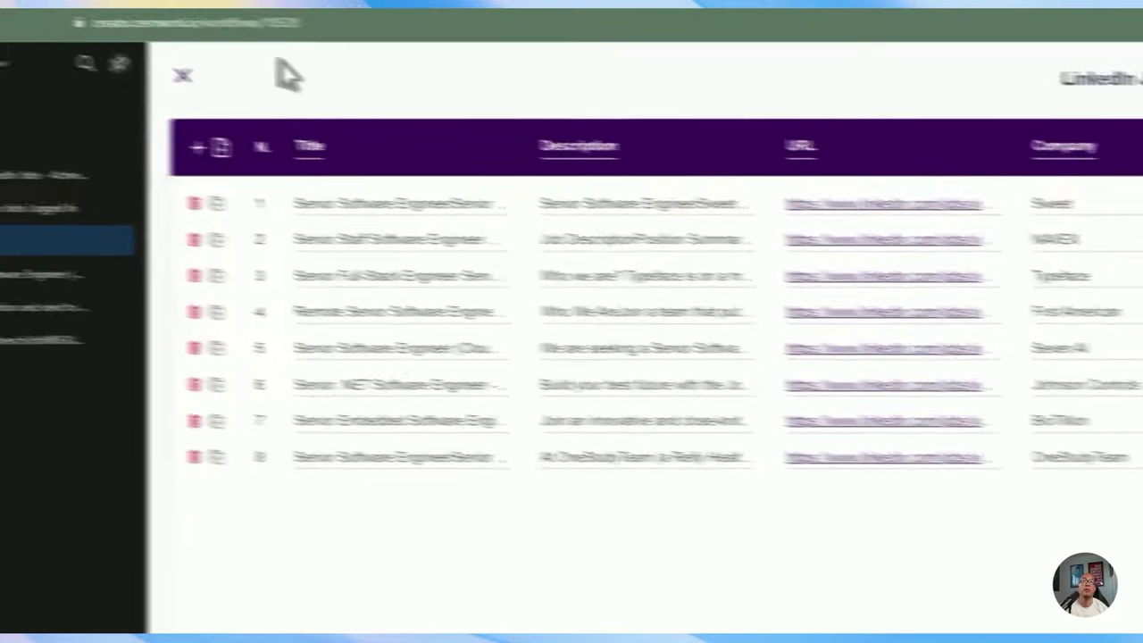
pyautogui.click(129, 38)
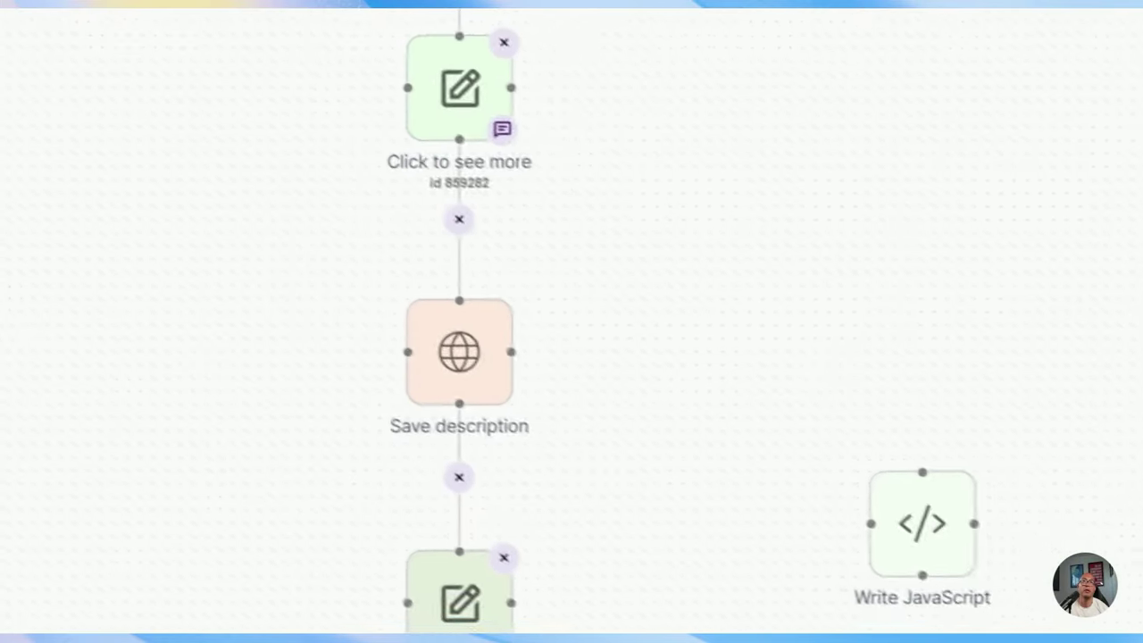
pyautogui.click(791, 467)
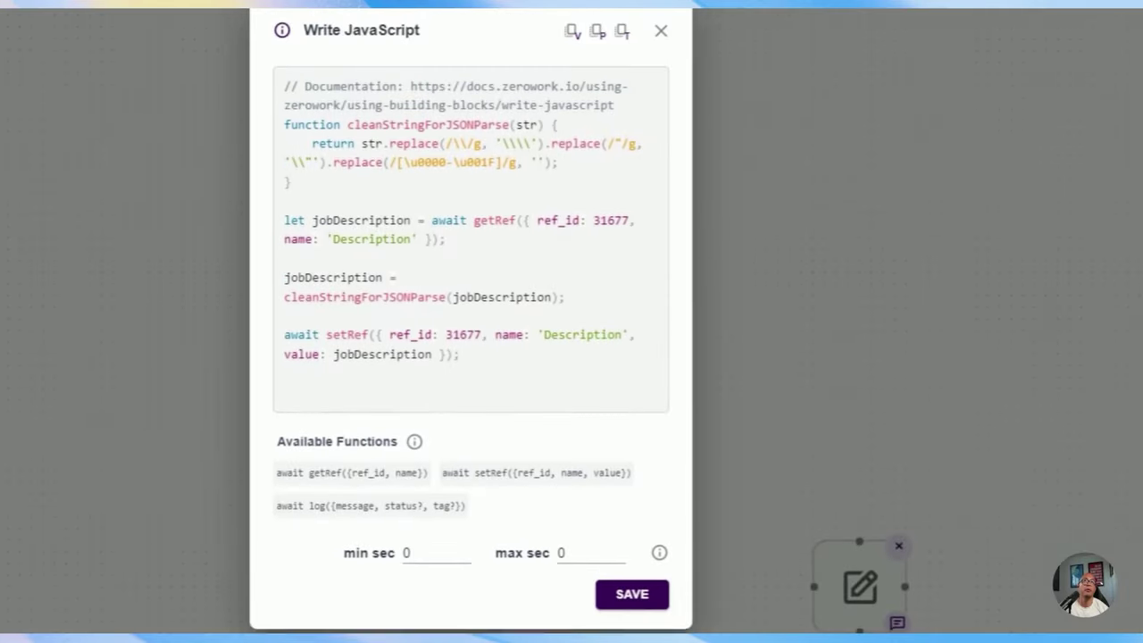
pyautogui.moveTo(473, 222); pyautogui.dragTo(559, 241)
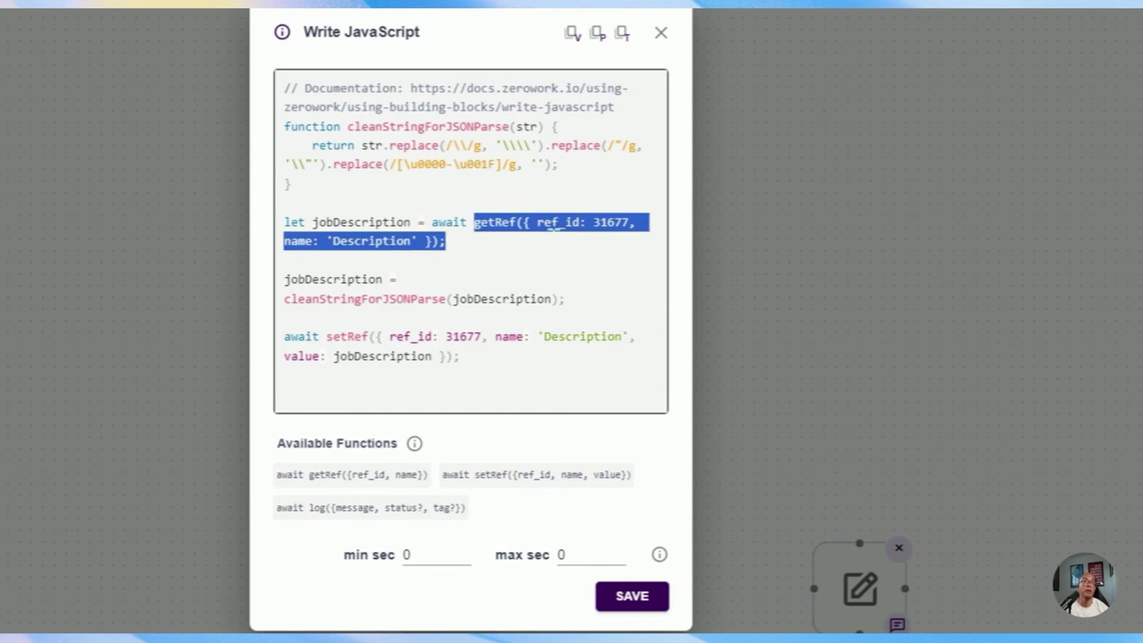
pyautogui.click(560, 241)
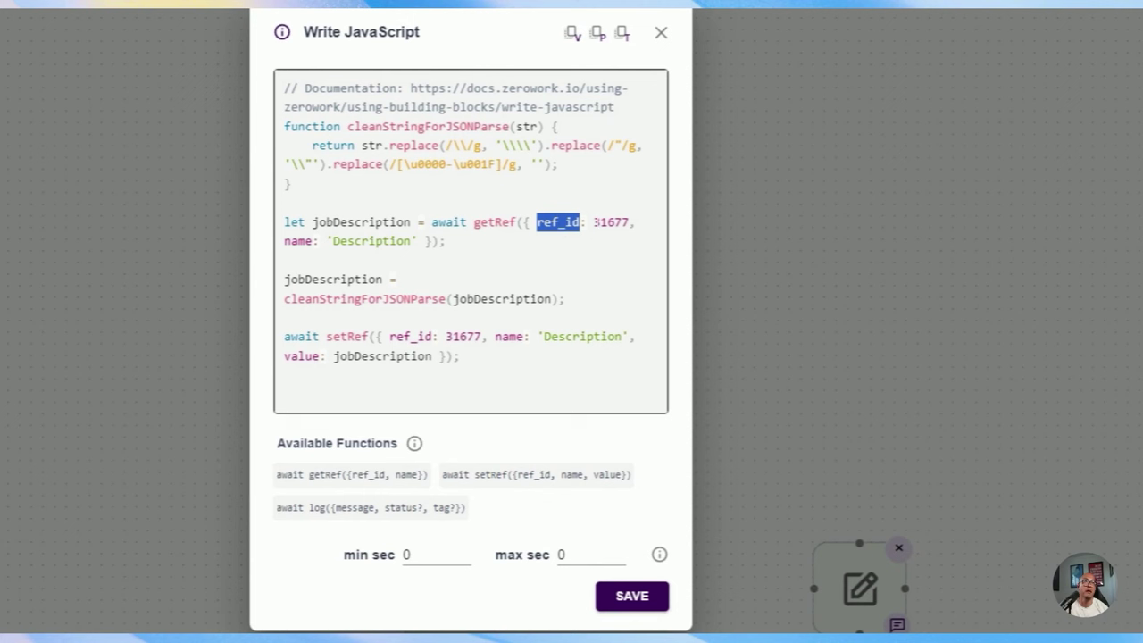
pyautogui.doubleClick(599, 222)
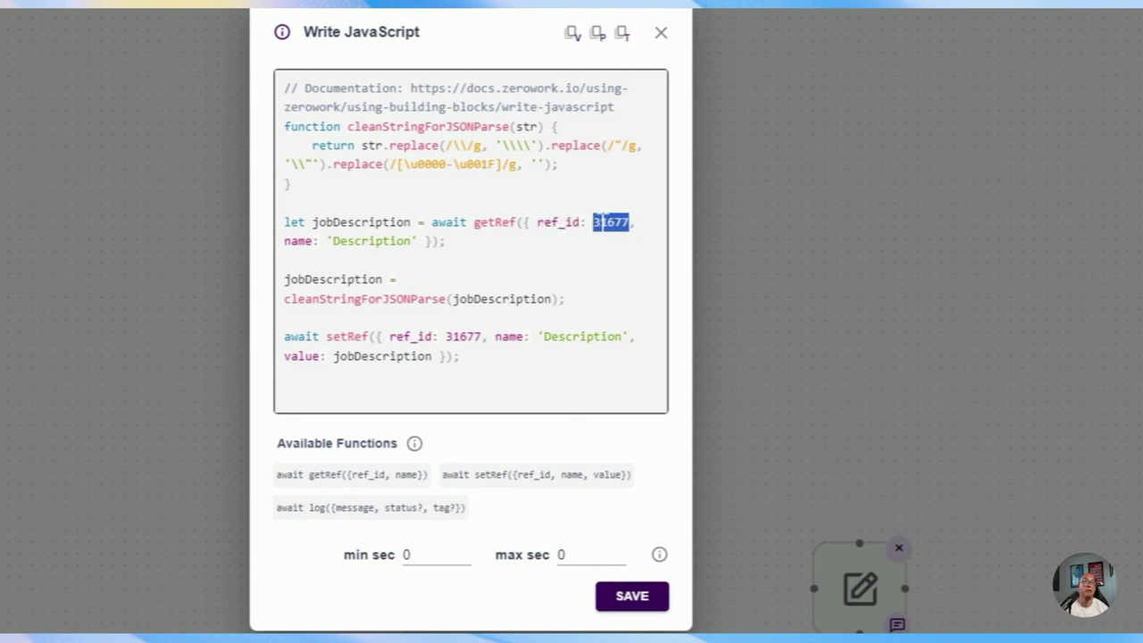
pyautogui.doubleClick(335, 241)
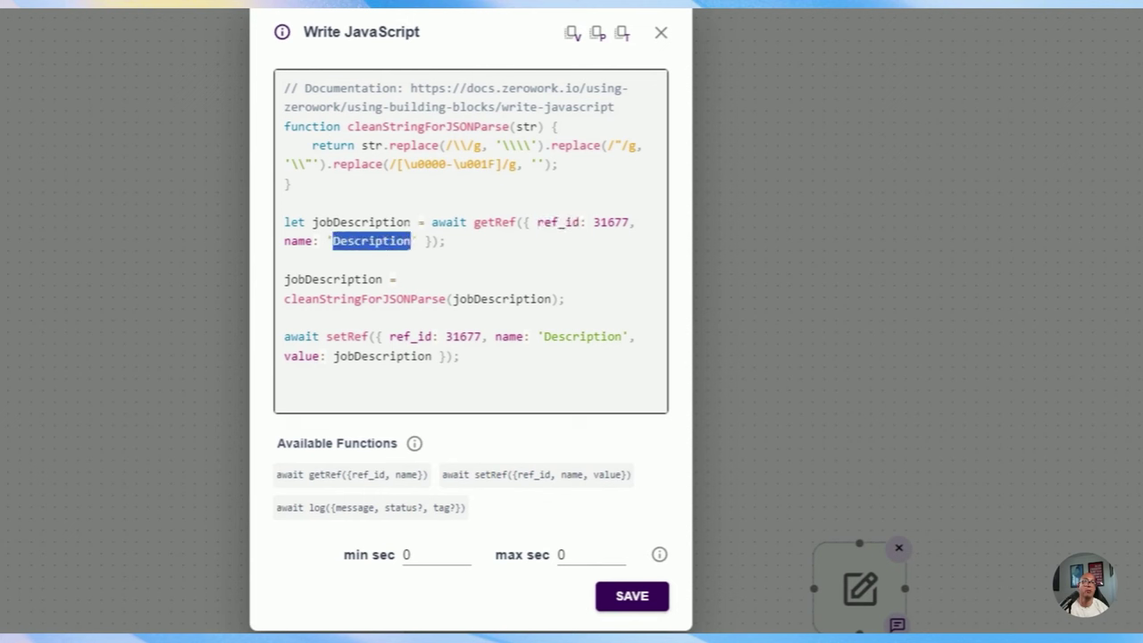
pyautogui.tripleClick(439, 241)
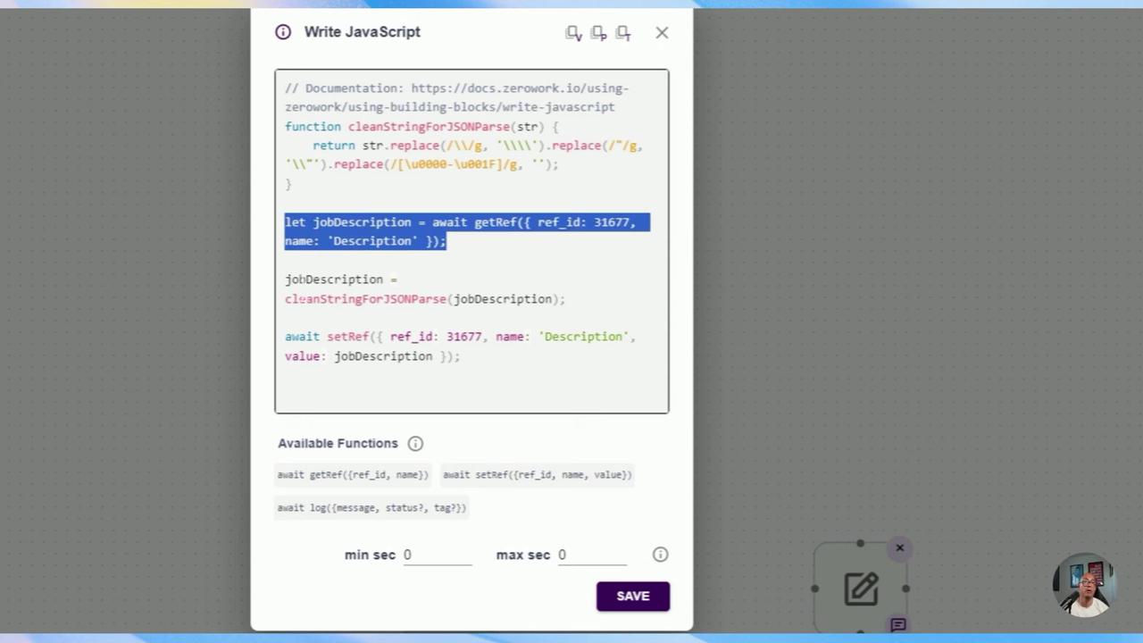
# Examine the line that reassigns jobDescription through the cleanStringForJSONParse call.
pyautogui.moveTo(288, 280); pyautogui.dragTo(452, 300)
pyautogui.click(403, 300)
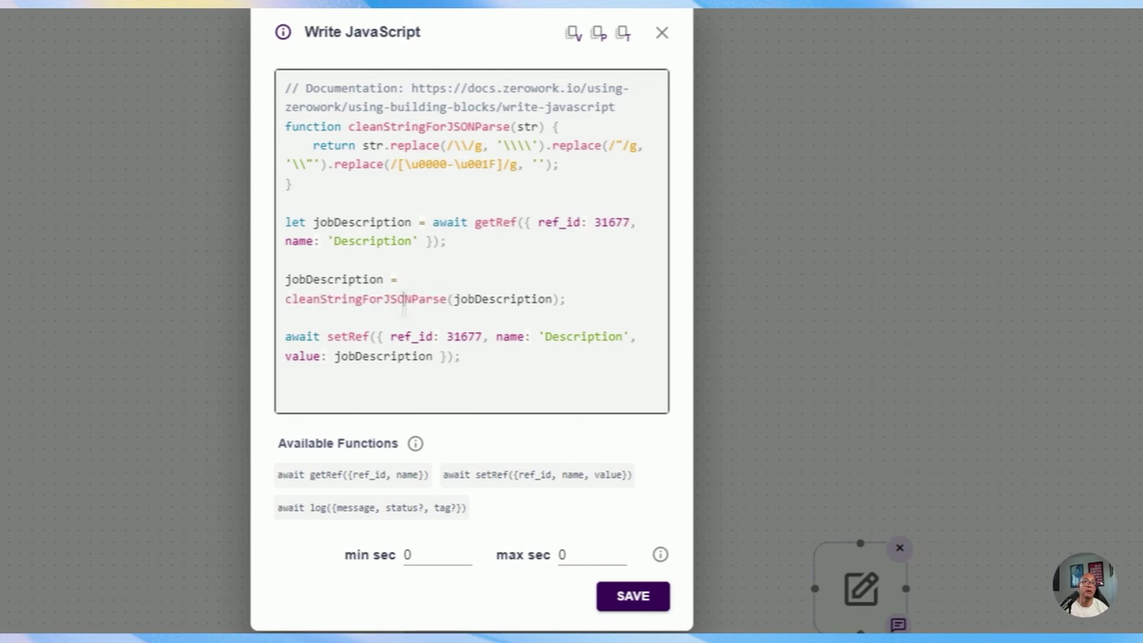
pyautogui.doubleClick(312, 299)
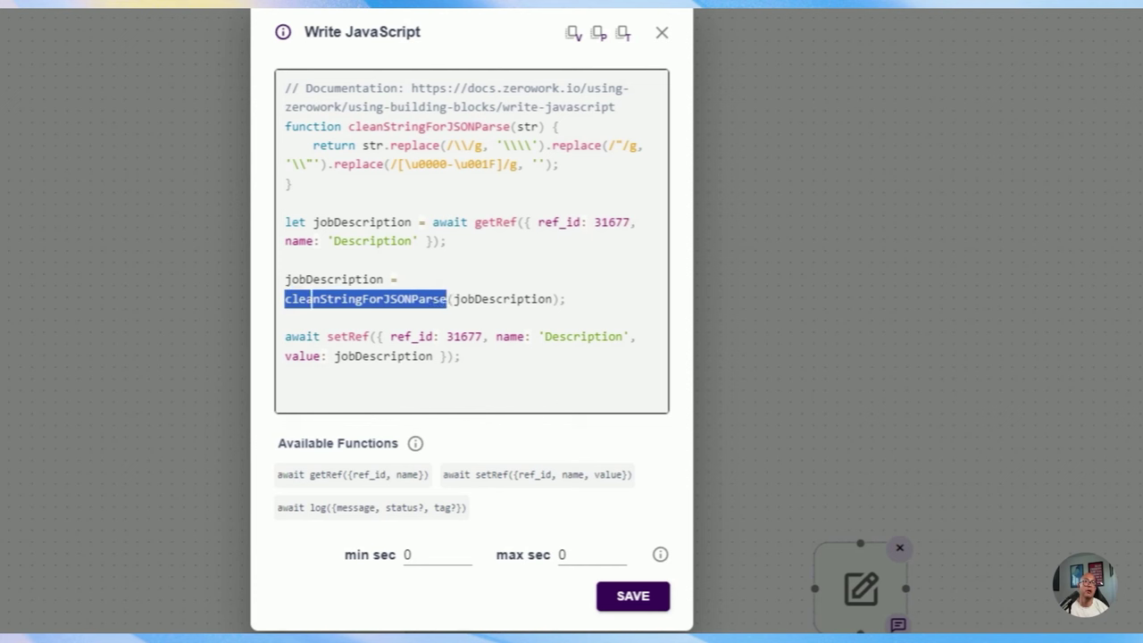
pyautogui.doubleClick(495, 298)
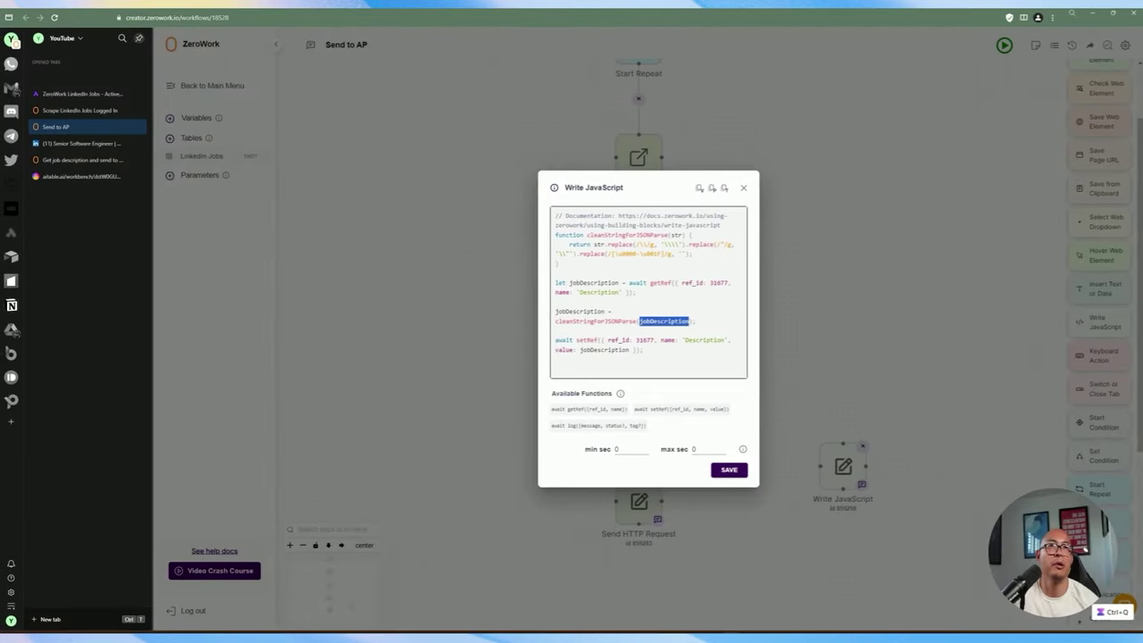
pyautogui.press('Up')
pyautogui.moveTo(593, 313); pyautogui.dragTo(324, 295)
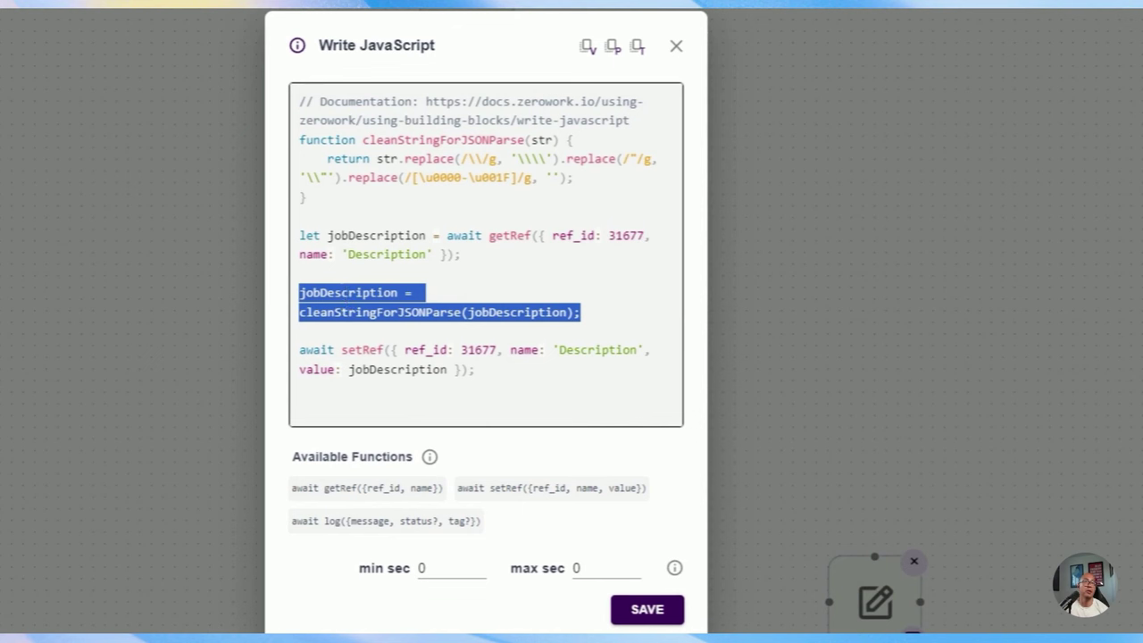
pyautogui.click(300, 273)
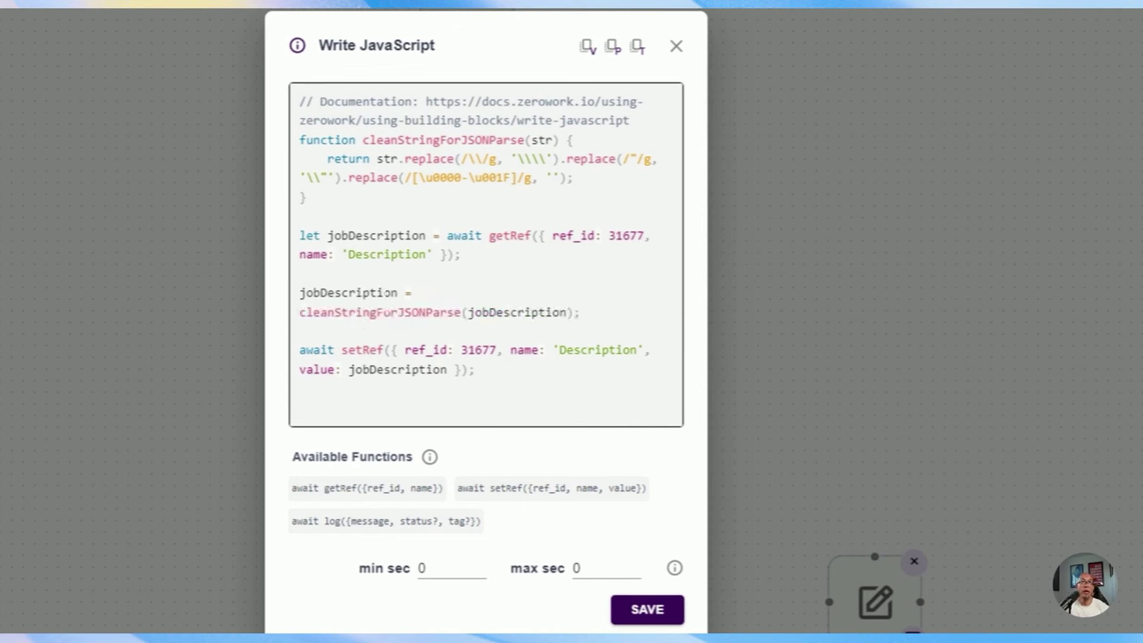
# Examine the setRef call's reference, Description name and jobDescription value against the getRef call, and close the Write JavaScript block.
pyautogui.moveTo(474, 370); pyautogui.dragTo(300, 350)
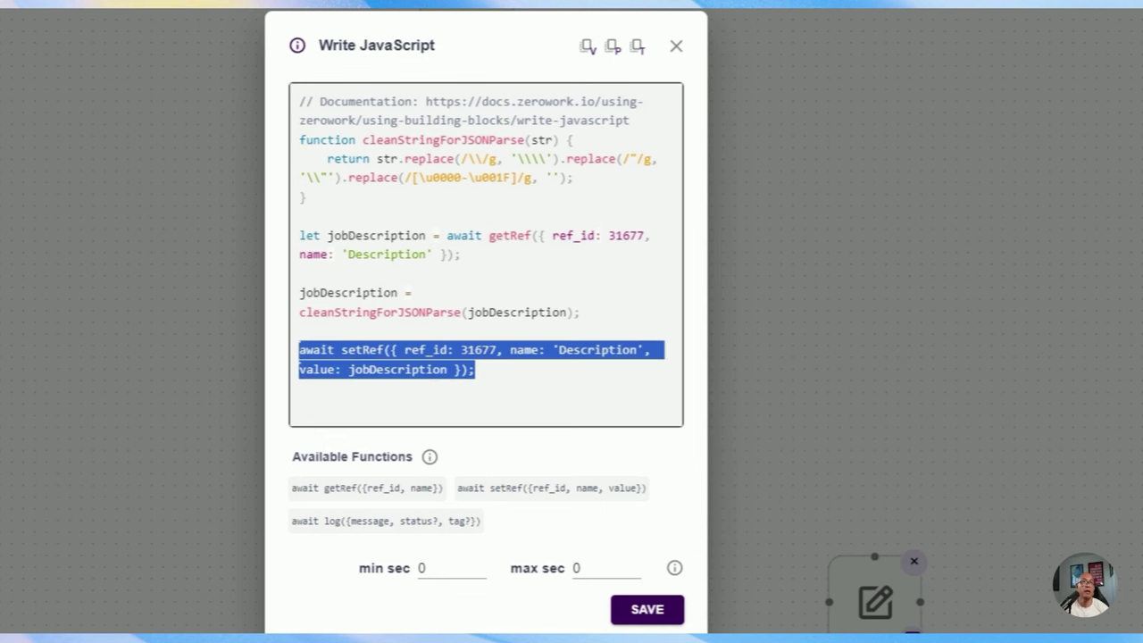
pyautogui.press('Up')
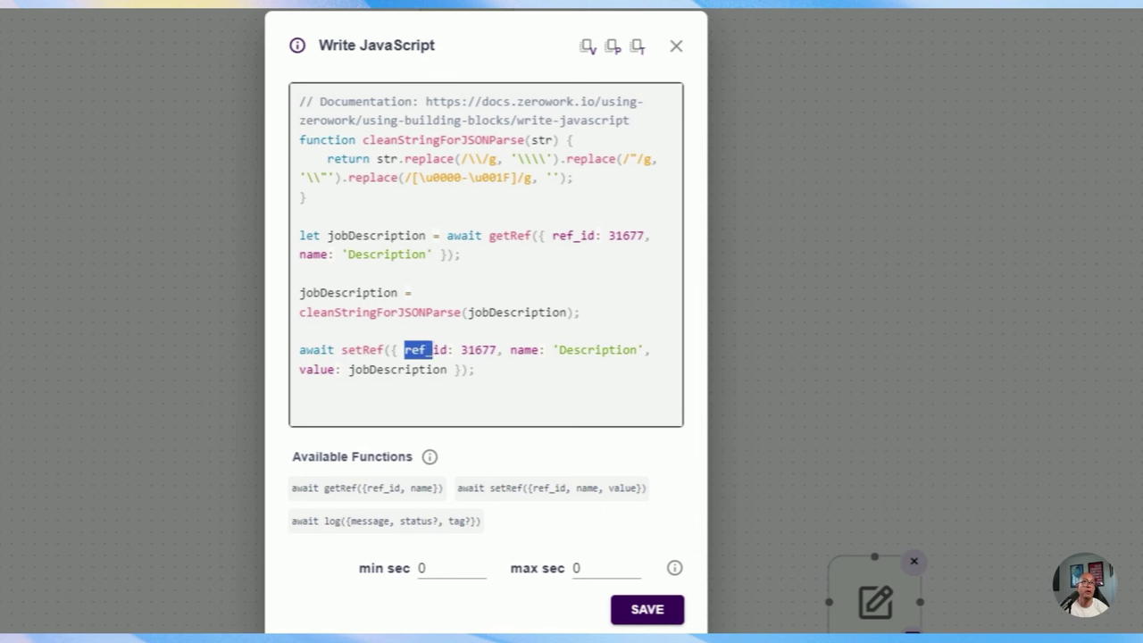
pyautogui.doubleClick(589, 349)
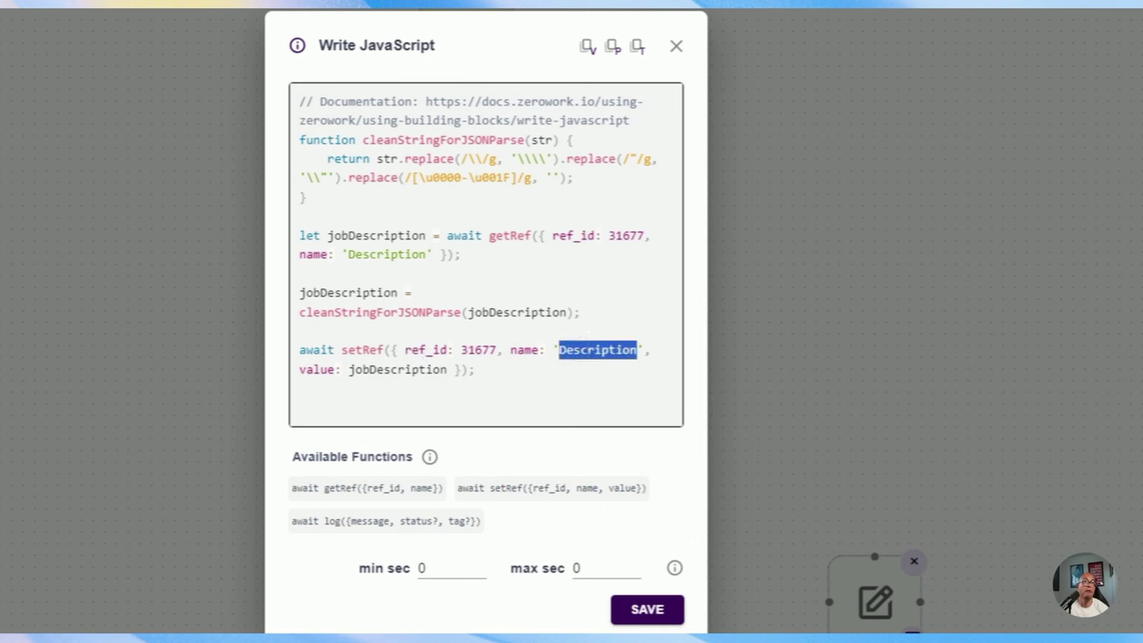
pyautogui.doubleClick(498, 235)
pyautogui.doubleClick(364, 350)
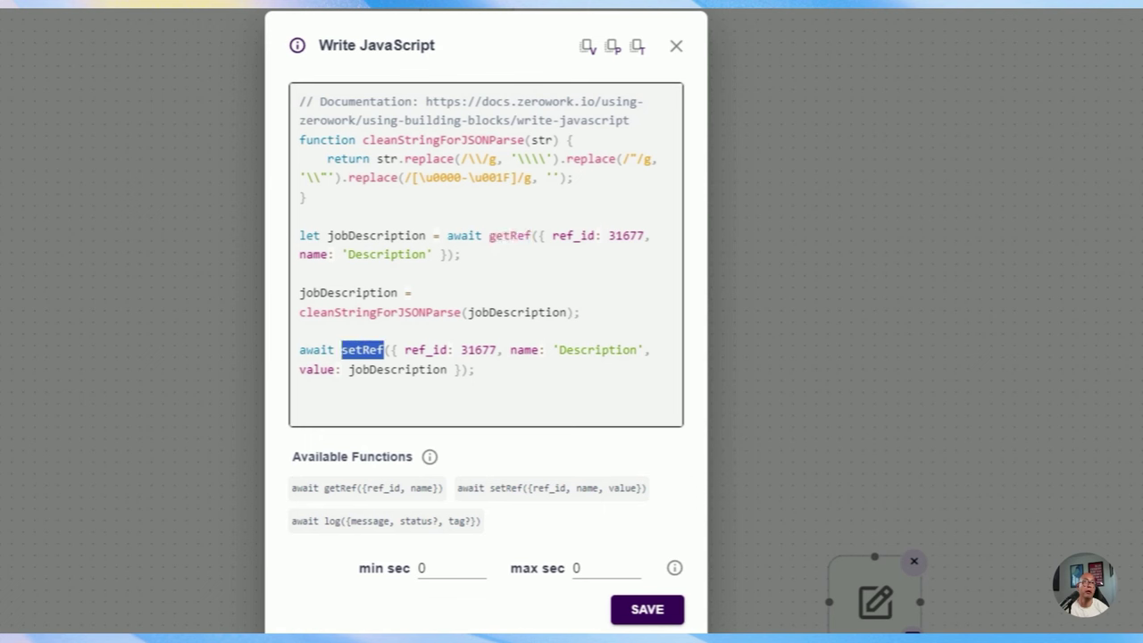
pyautogui.moveTo(446, 236); pyautogui.dragTo(476, 236)
pyautogui.moveTo(341, 350); pyautogui.dragTo(306, 351)
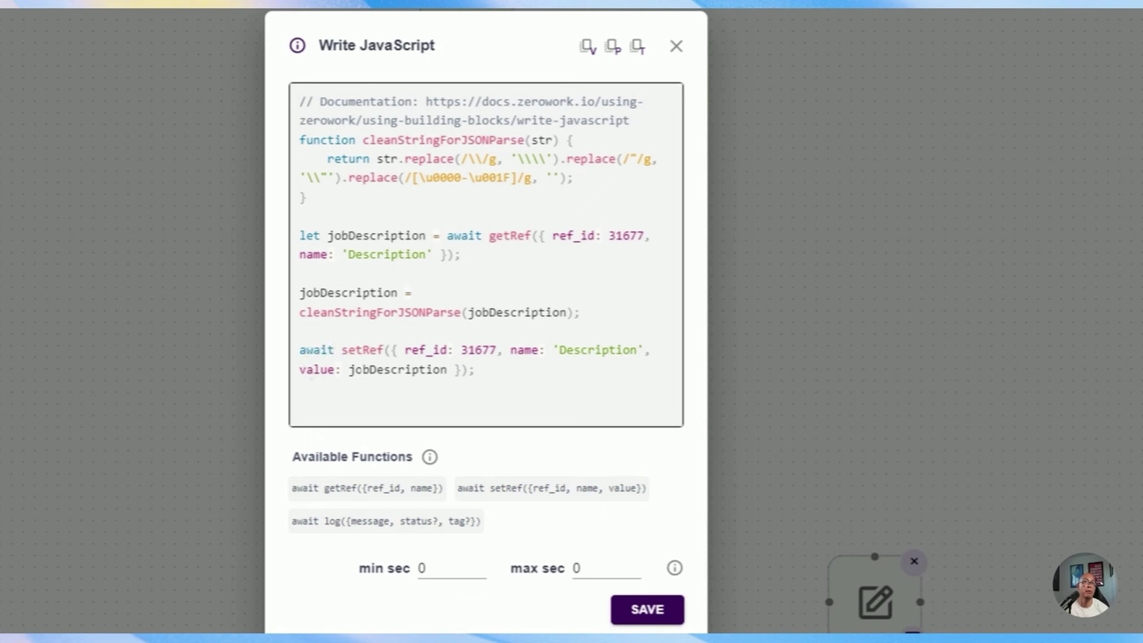
pyautogui.doubleClick(372, 368)
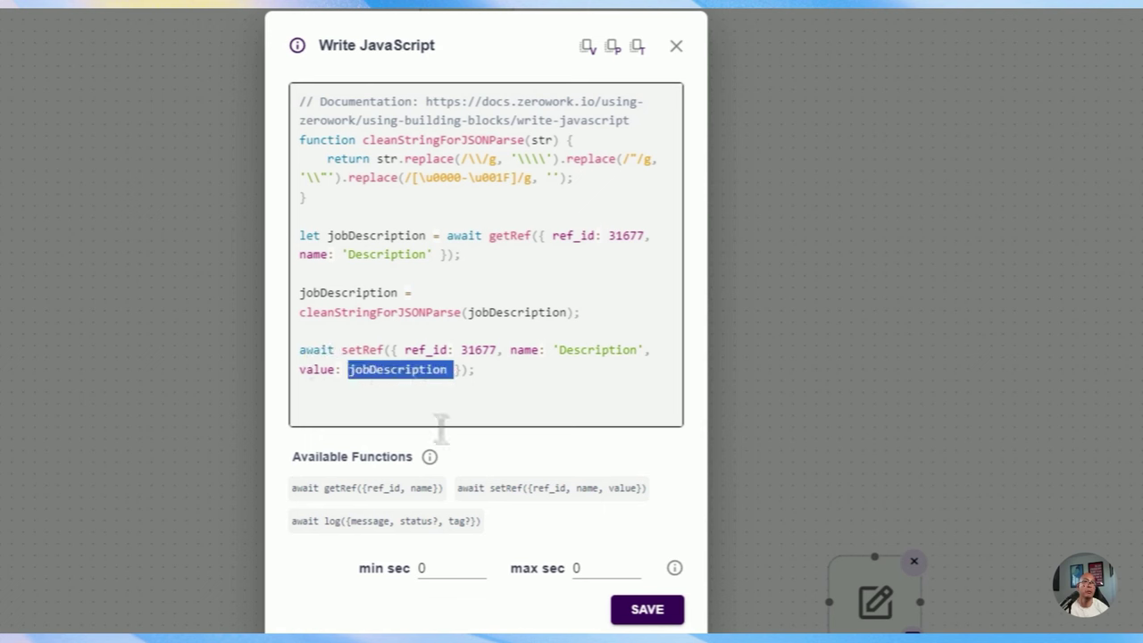
pyautogui.scroll(-2, 571, 473)
pyautogui.click(625, 487)
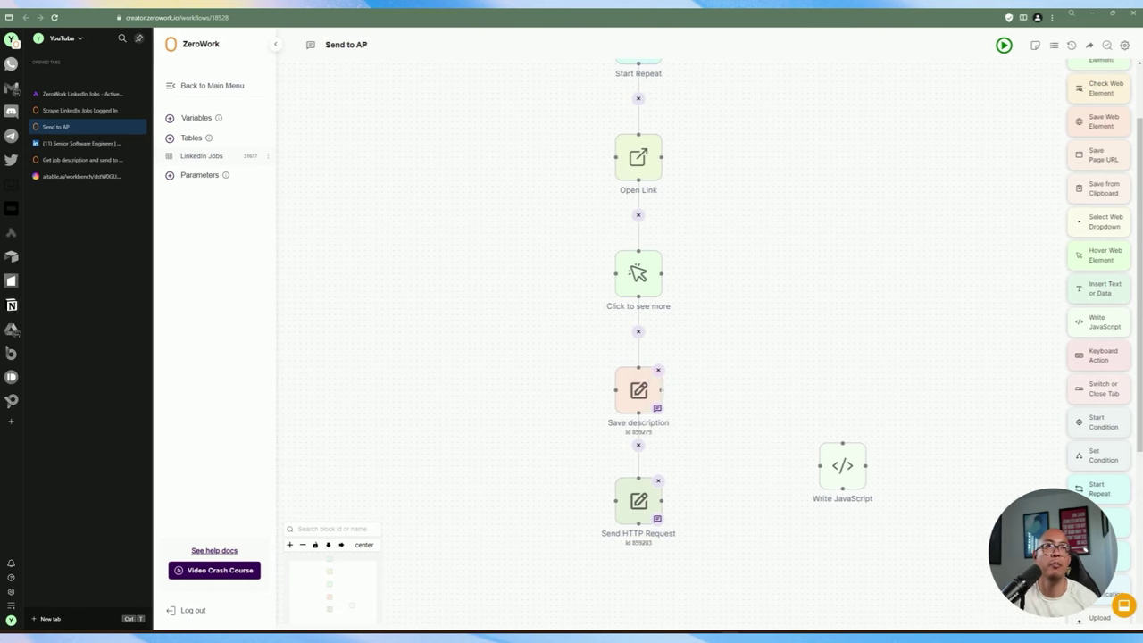
# Remove the connection between Save description and Send HTTP Request, and place the Write JavaScript block between them.
pyautogui.scroll(-1, 688, 365)
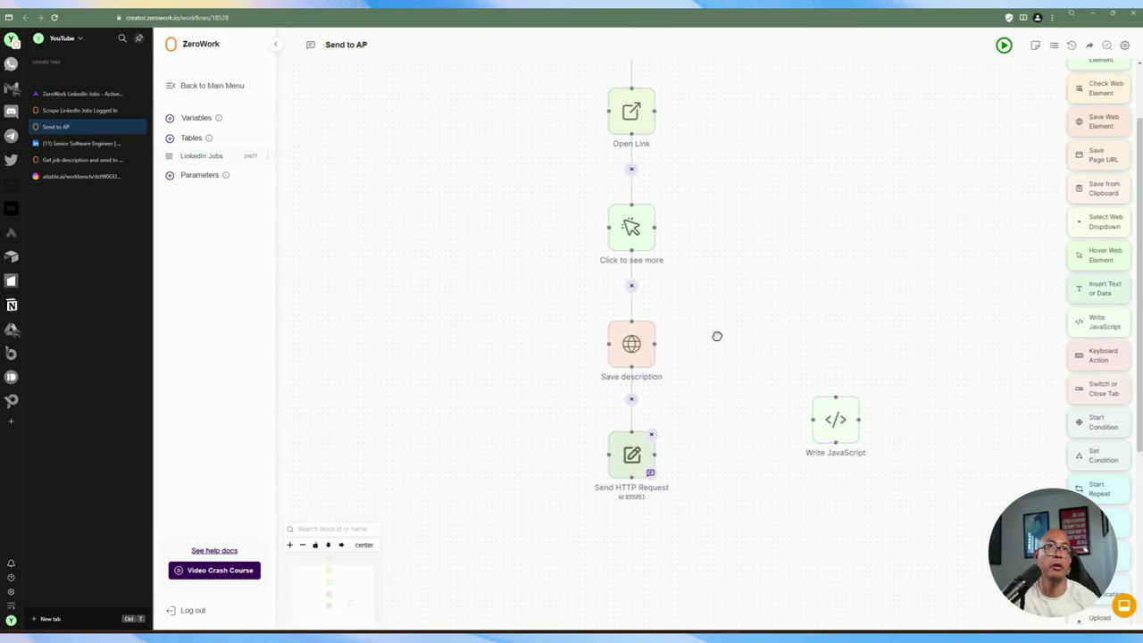
pyautogui.click(432, 294)
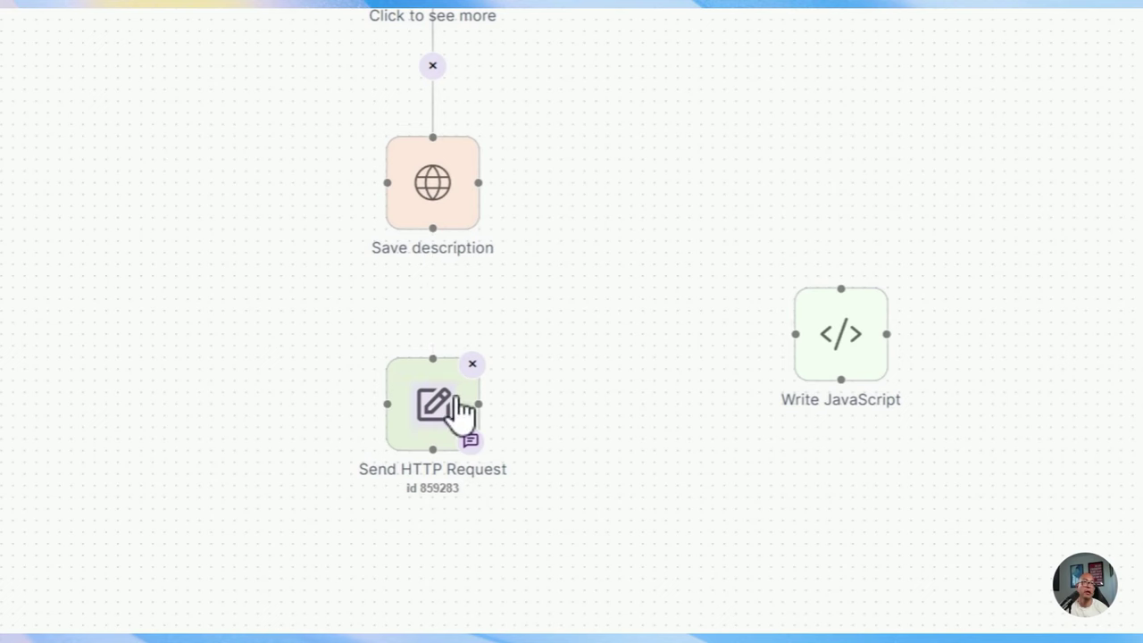
pyautogui.moveTo(420, 372); pyautogui.dragTo(497, 512)
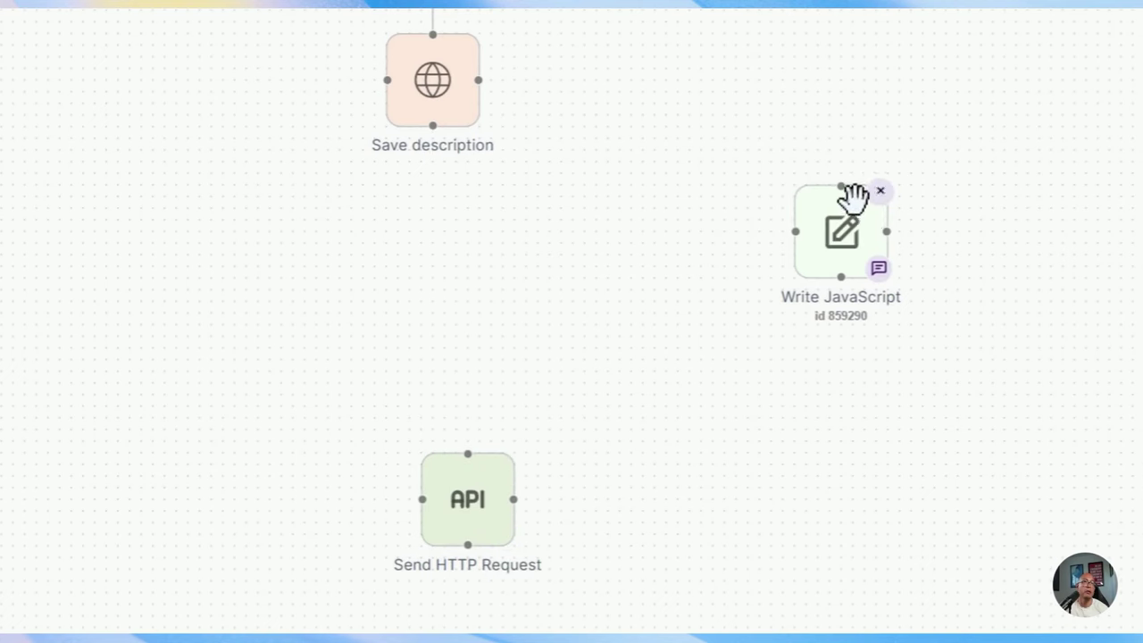
pyautogui.moveTo(850, 199); pyautogui.dragTo(443, 236)
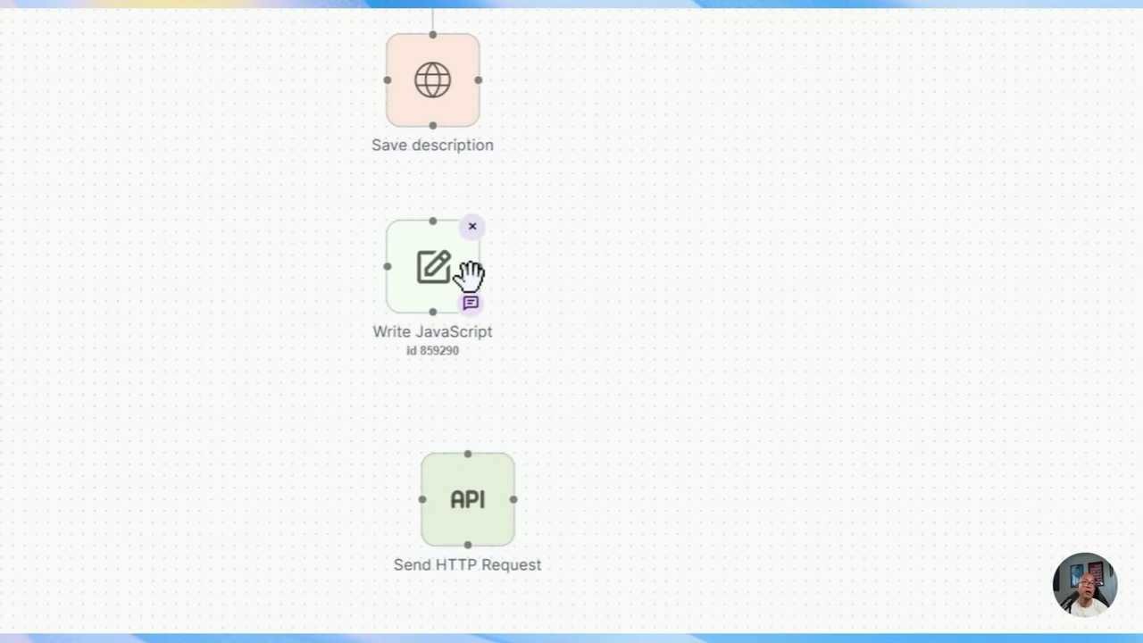
pyautogui.scroll(2, 434, 163)
# Connect Save description to Write JavaScript, and Write JavaScript to Send HTTP Request.
pyautogui.moveTo(434, 163); pyautogui.dragTo(434, 272)
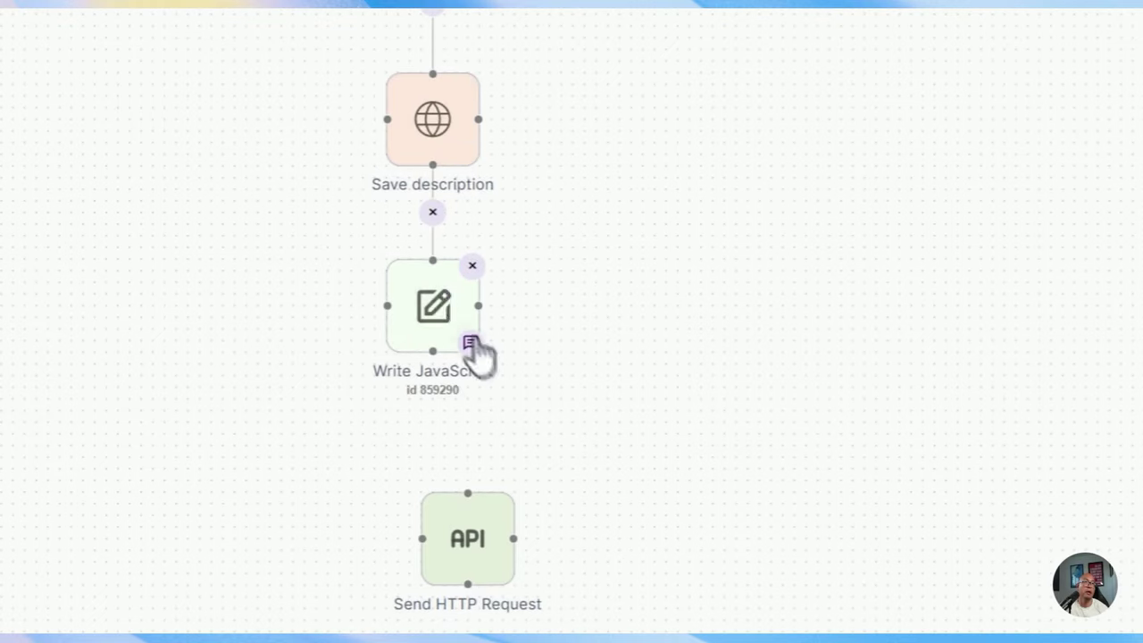
pyautogui.scroll(-3, 630, 271)
pyautogui.scroll(4, 494, 217)
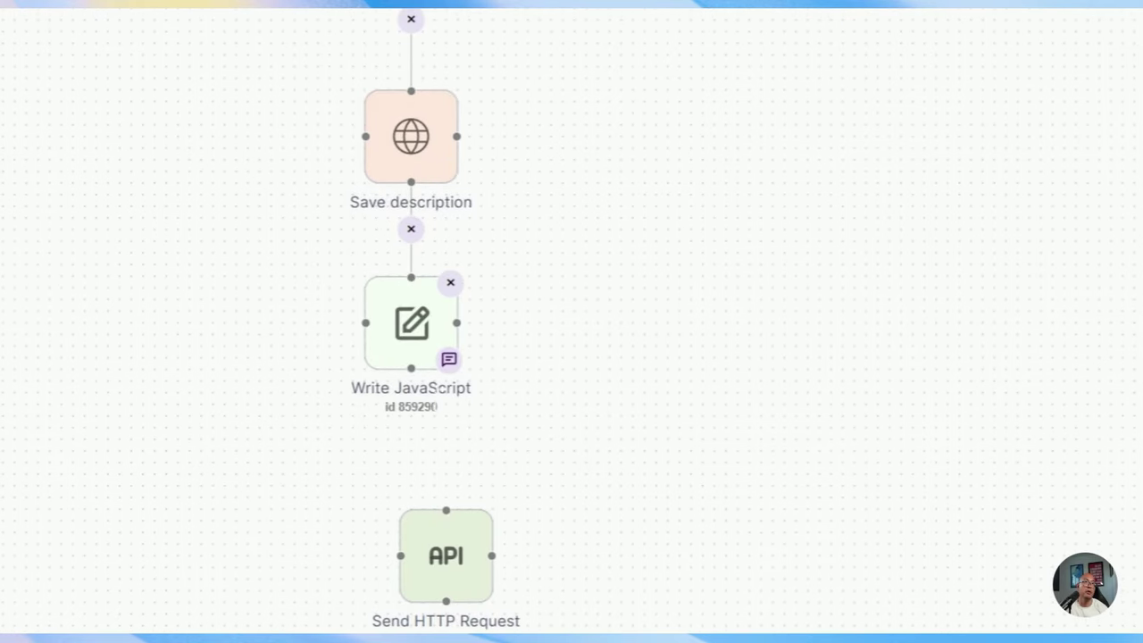
pyautogui.moveTo(410, 368); pyautogui.dragTo(445, 510)
pyautogui.scroll(-2, 446, 471)
pyautogui.scroll(-2, 508, 492)
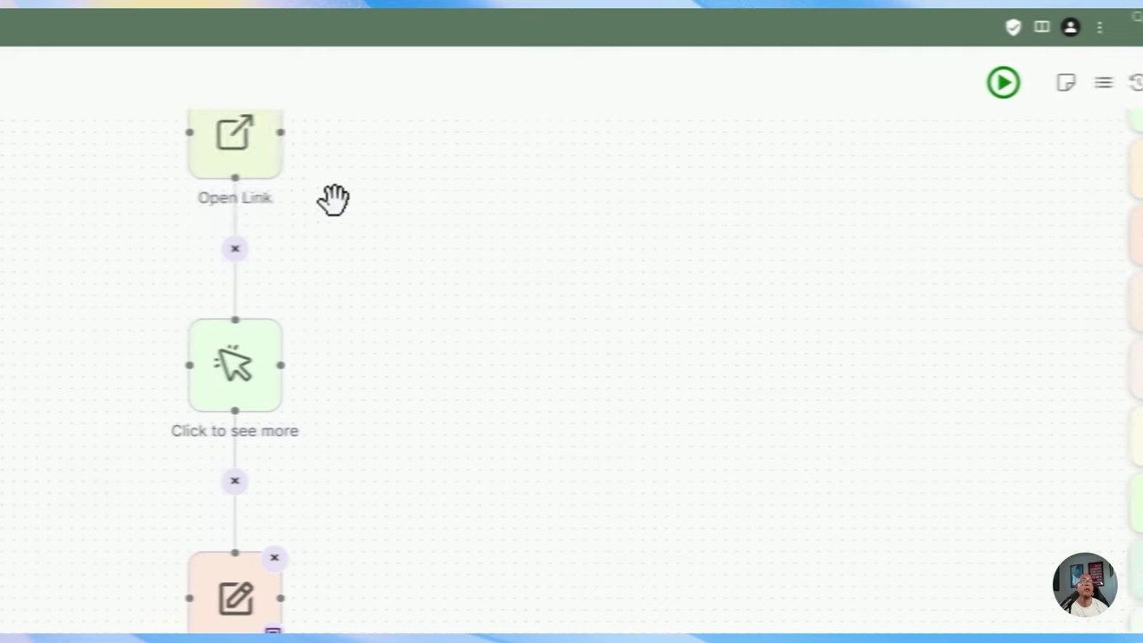
# Check the repetition limit in the Start Repeat block and run the Send to AP TaskBot.
pyautogui.scroll(1, 473, 314)
pyautogui.scroll(-2, 399, 316)
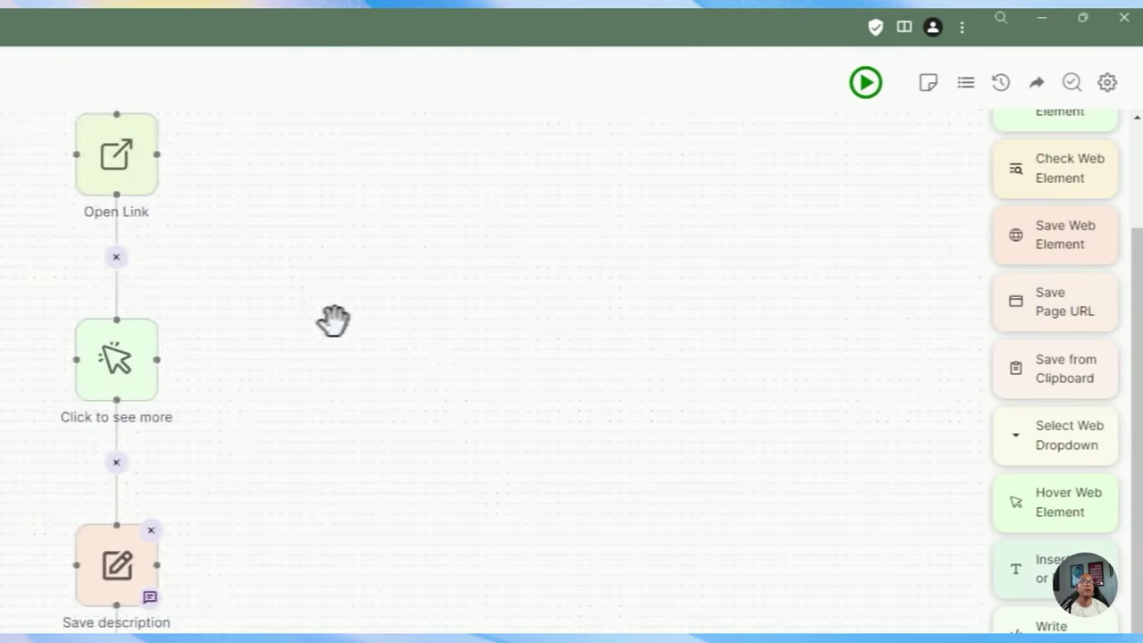
pyautogui.moveTo(319, 313); pyautogui.dragTo(272, 623)
pyautogui.click(157, 116)
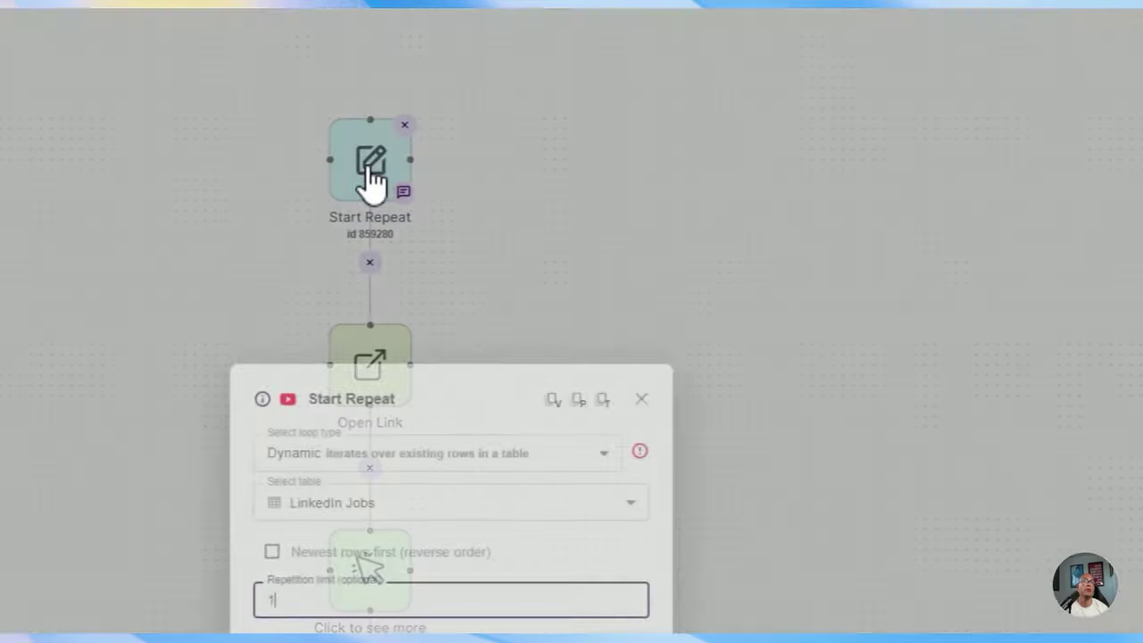
pyautogui.click(645, 284)
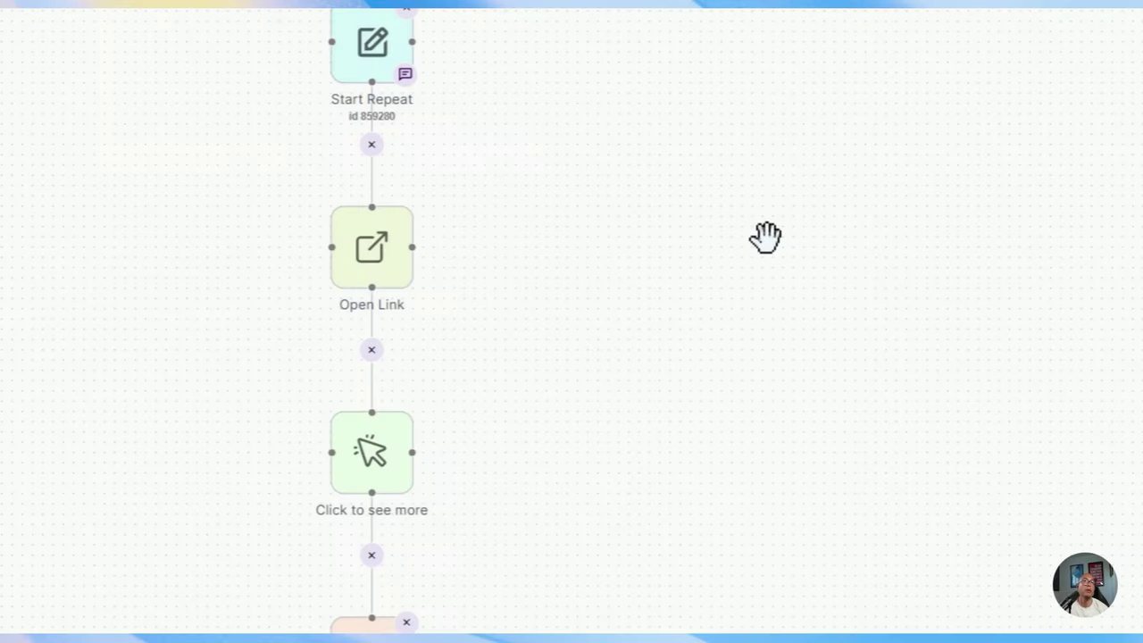
pyautogui.click(865, 92)
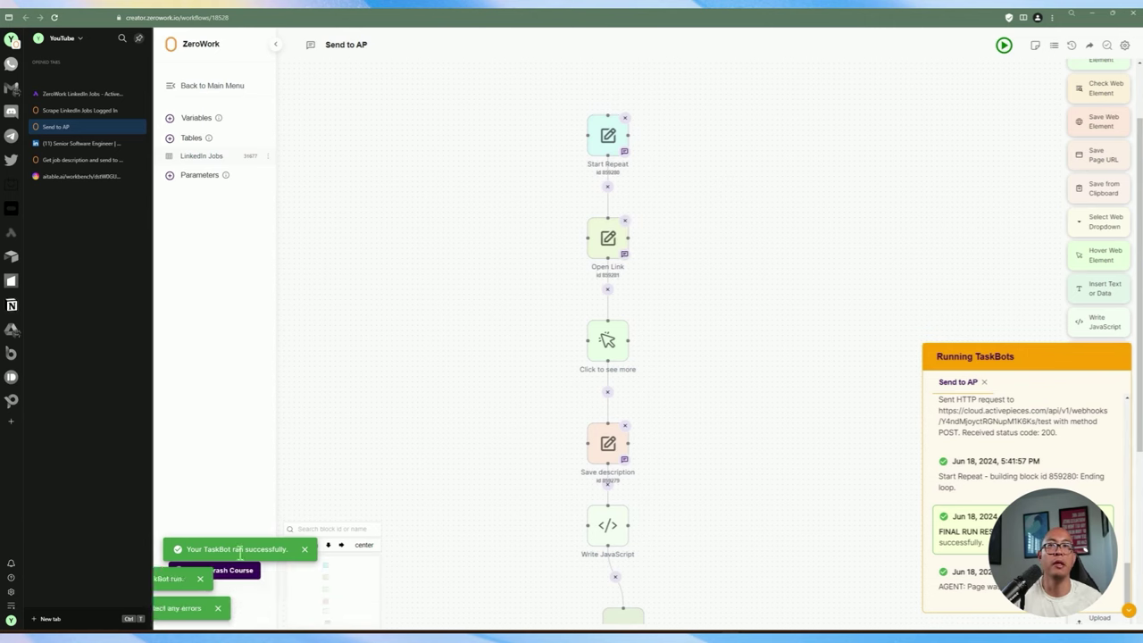
# Switch to the ZeroWork LinkedIn Jobs flow in Activepieces and inspect the newest sample data of the Catch Webhook trigger.
pyautogui.click(76, 95)
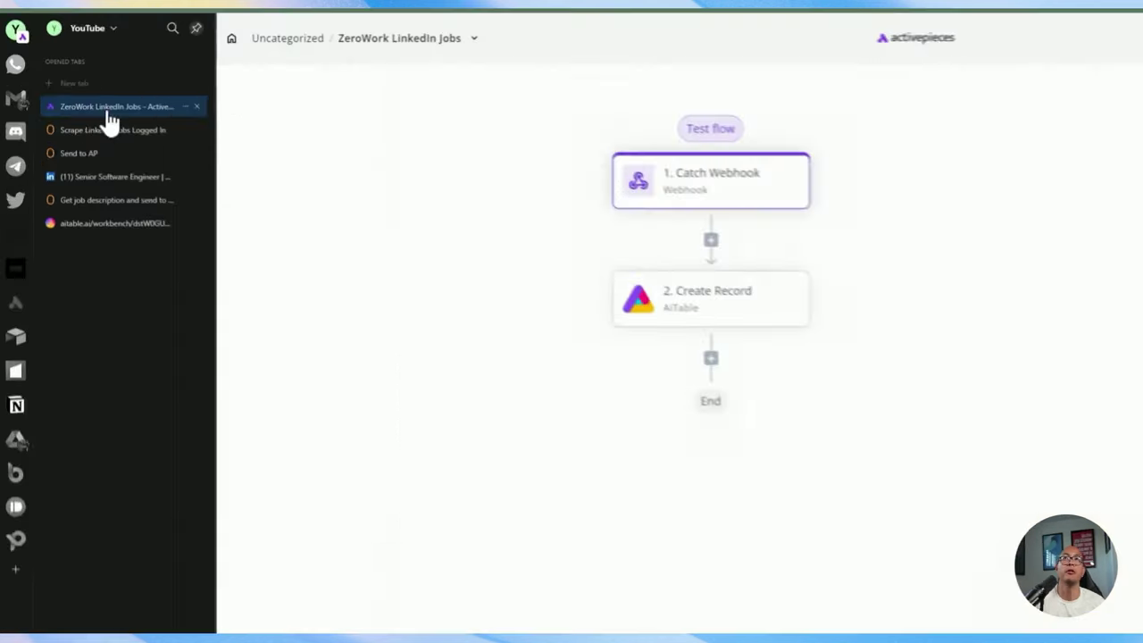
pyautogui.click(498, 145)
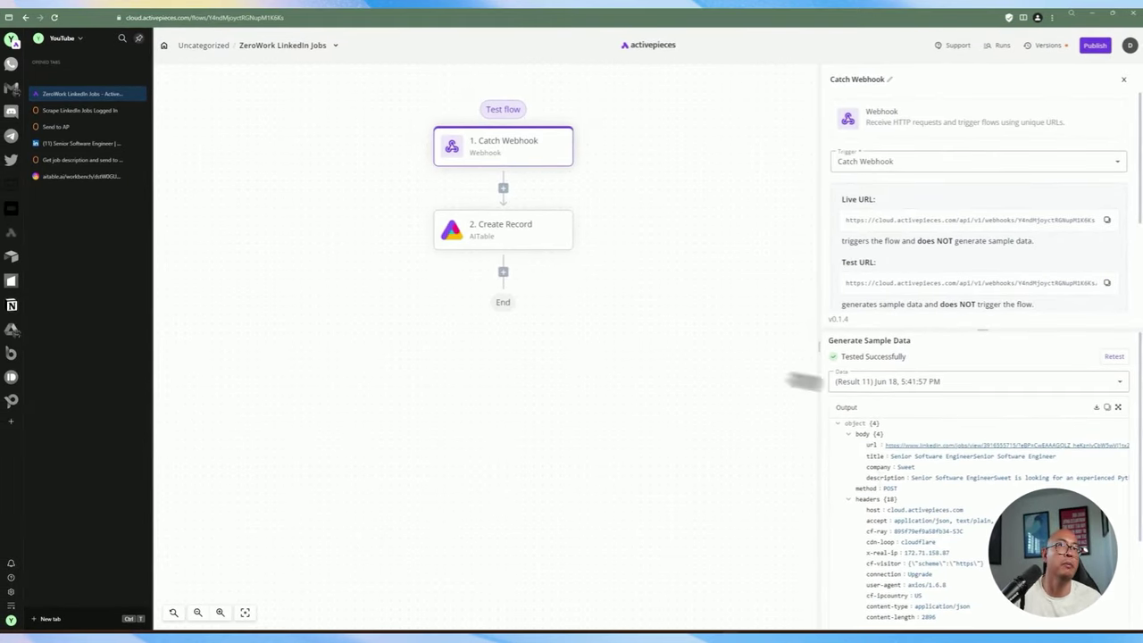
# Retest the AITable Create Record step and switch to the Job Search table in AITable to check the linkedin records.
pyautogui.click(507, 240)
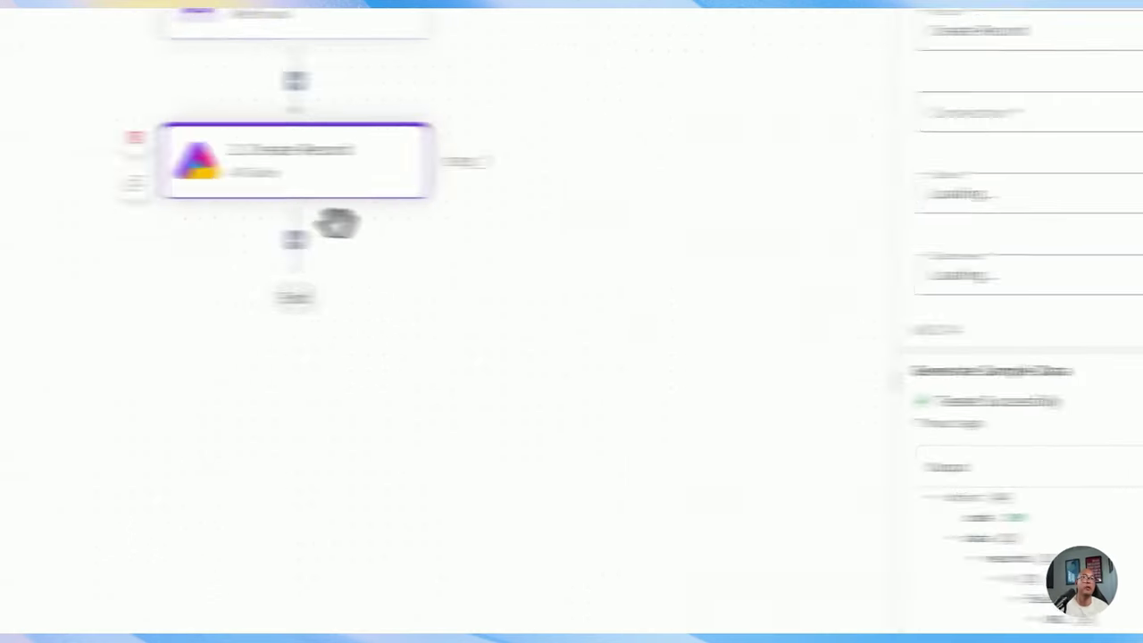
pyautogui.click(1091, 212)
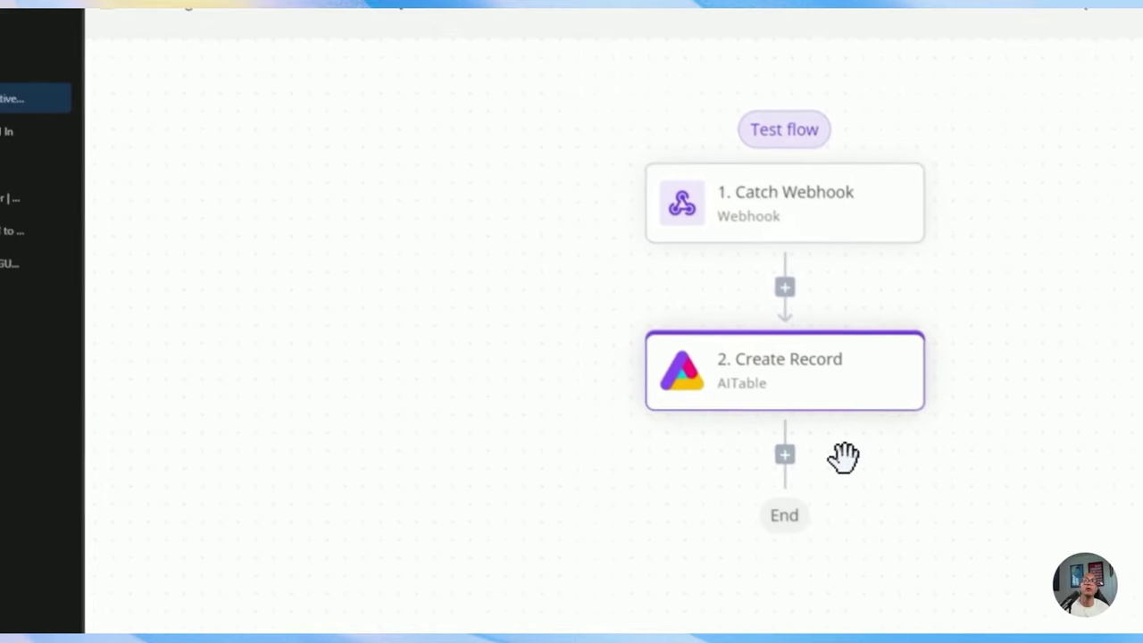
pyautogui.click(61, 190)
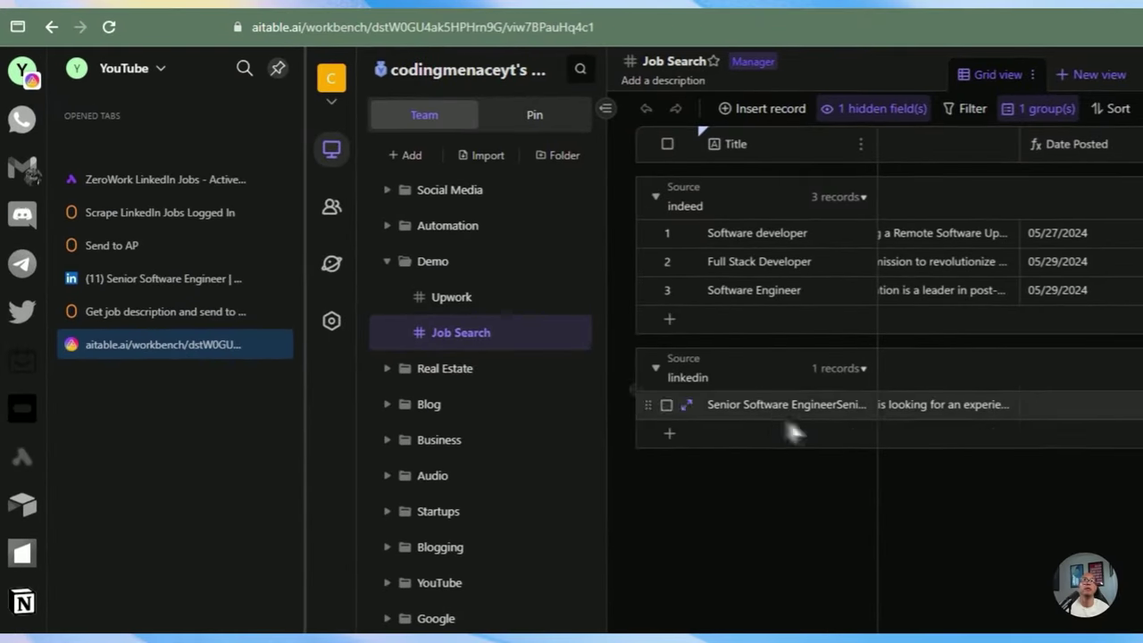